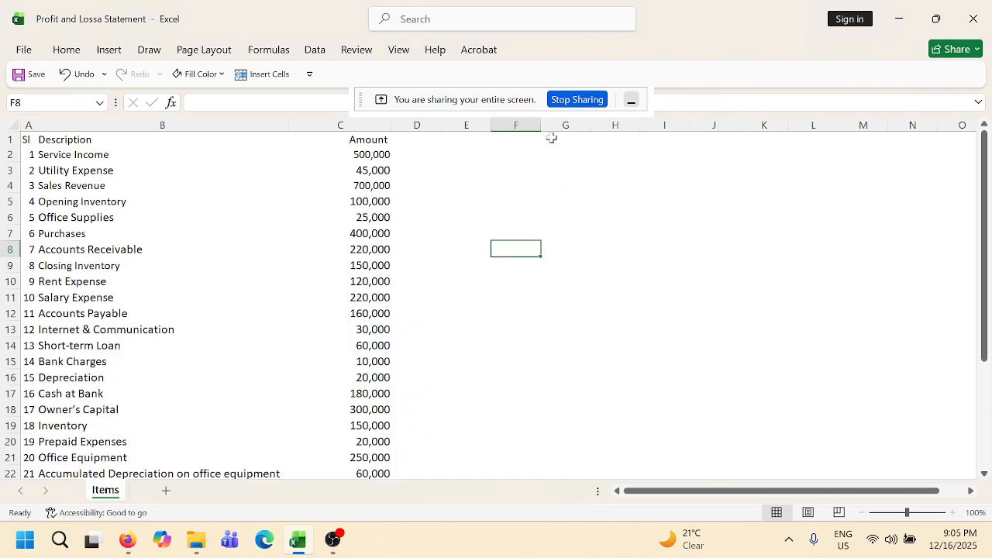
Open the ProfitandLoss- revised- 2 PDF from the 3rd Class folder and close the tools pane beside the document.
left_click(898, 18)
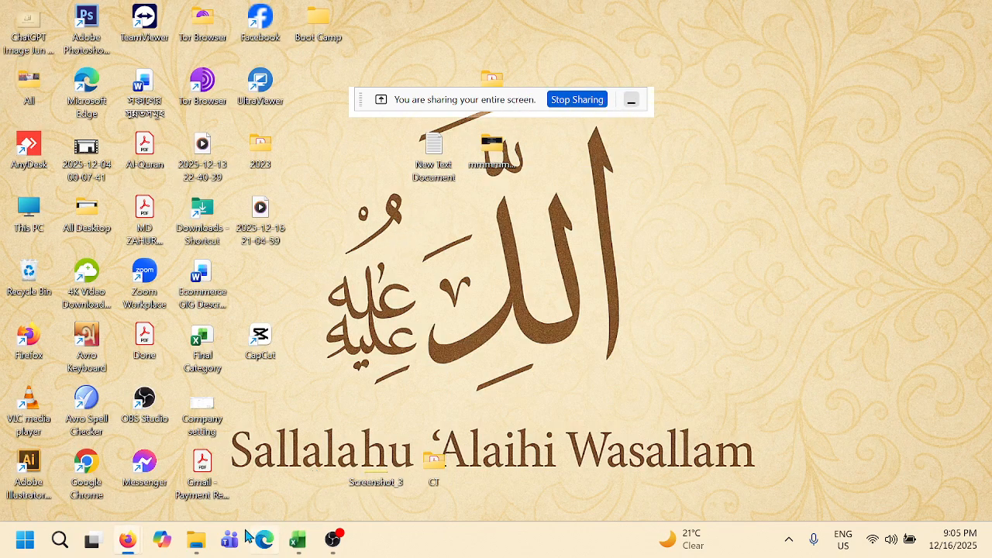
mouse_move(198, 546)
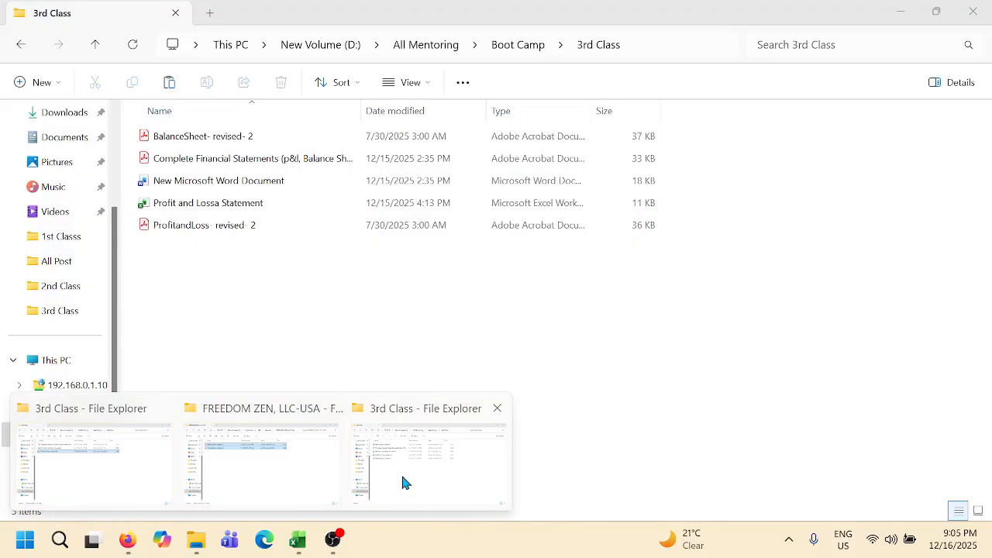
left_click(401, 472)
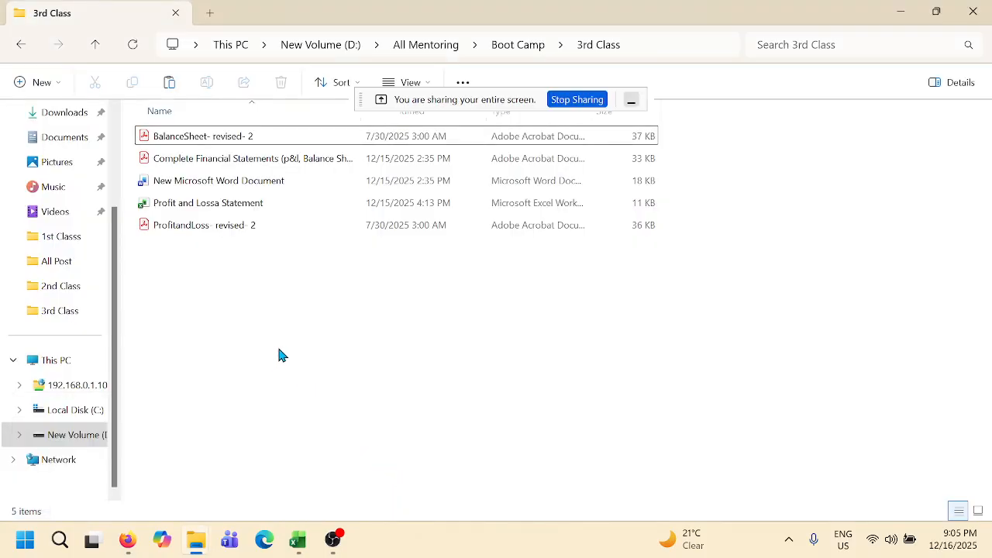
left_click(229, 233)
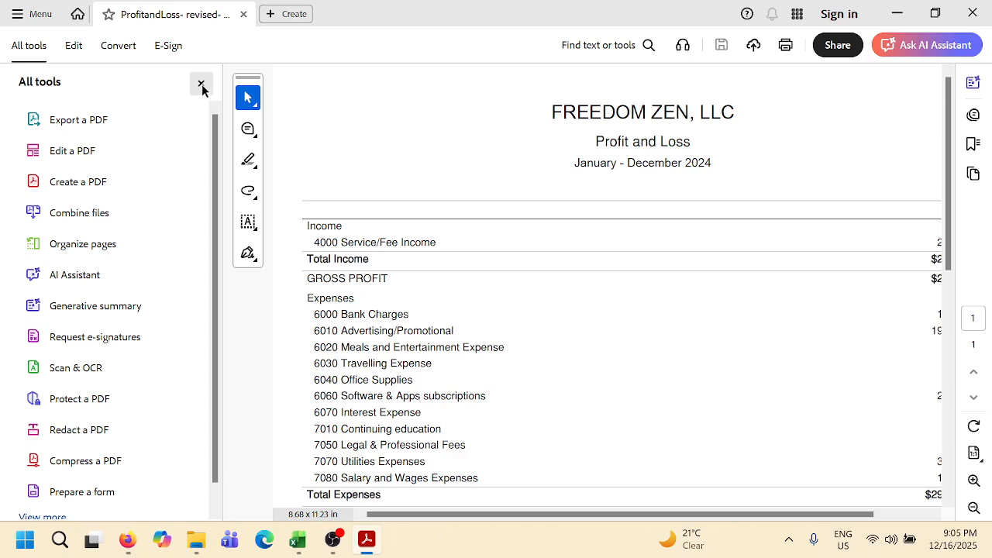
left_click(200, 85)
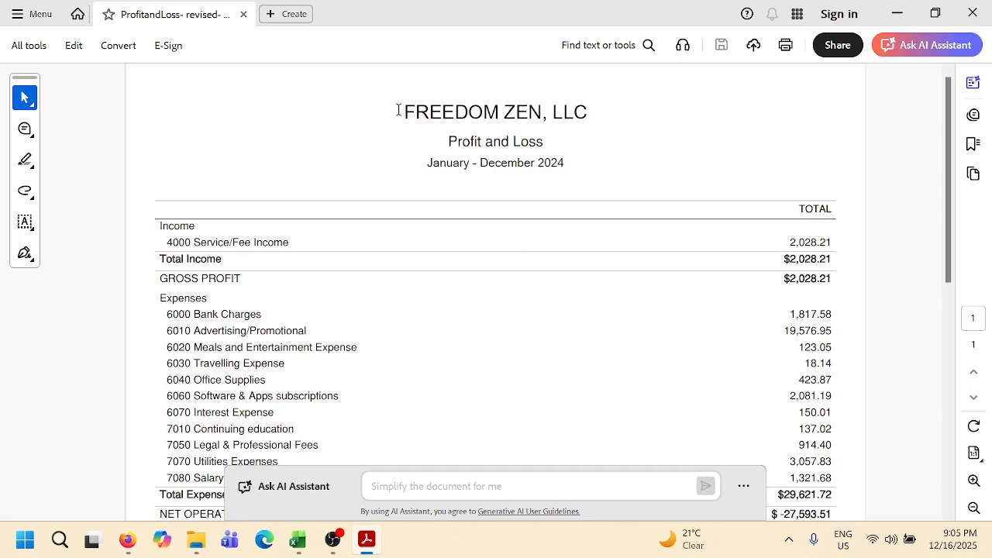
Examine the statement's heading: the company name, the Profit and Loss title and the reporting period.
left_click_drag(402, 111, 578, 118)
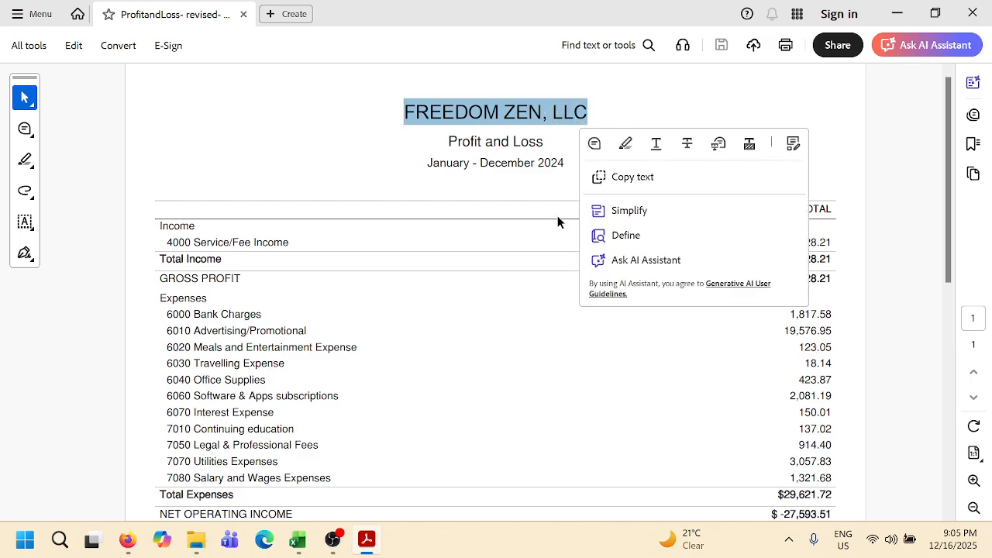
scroll(546, 211, "down", 1)
left_click(451, 116)
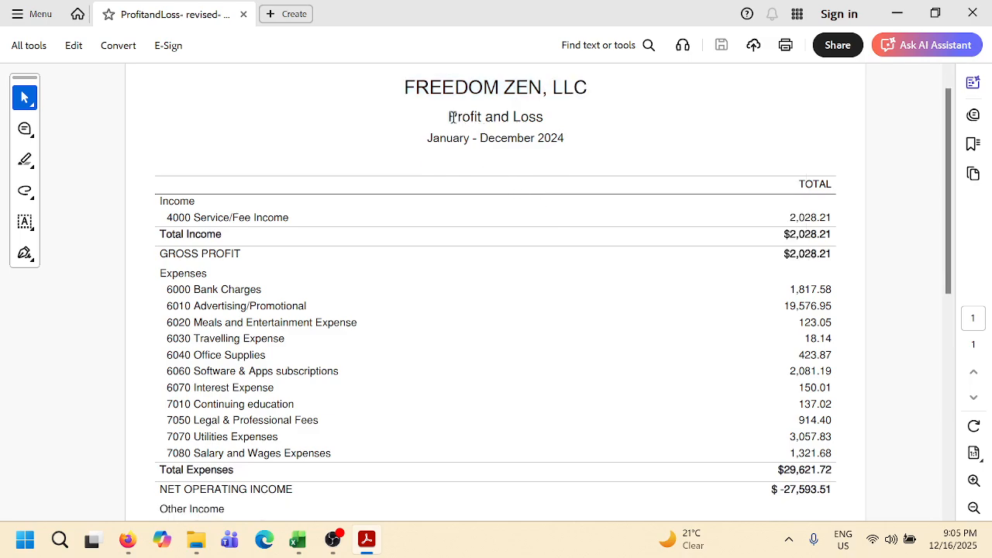
double_click(451, 116)
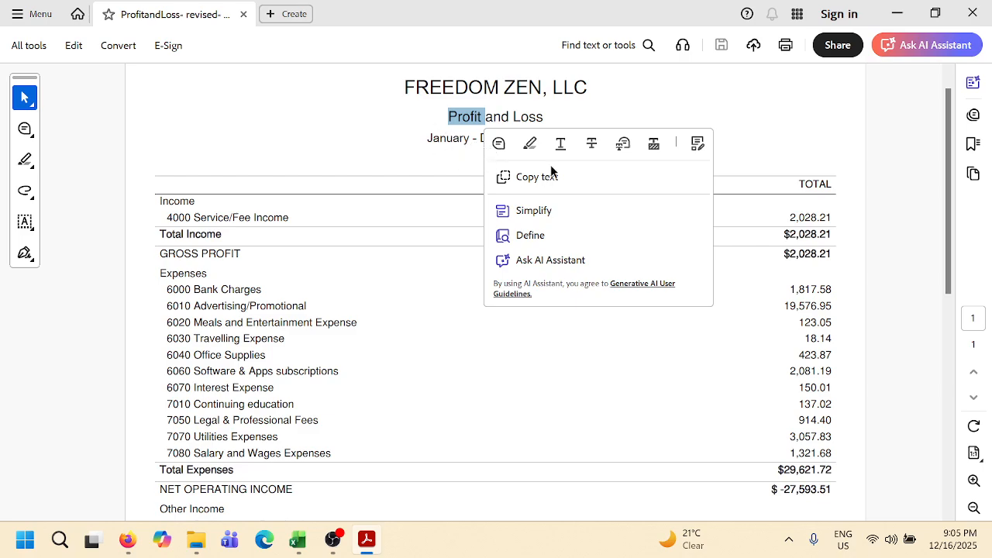
left_click(486, 101)
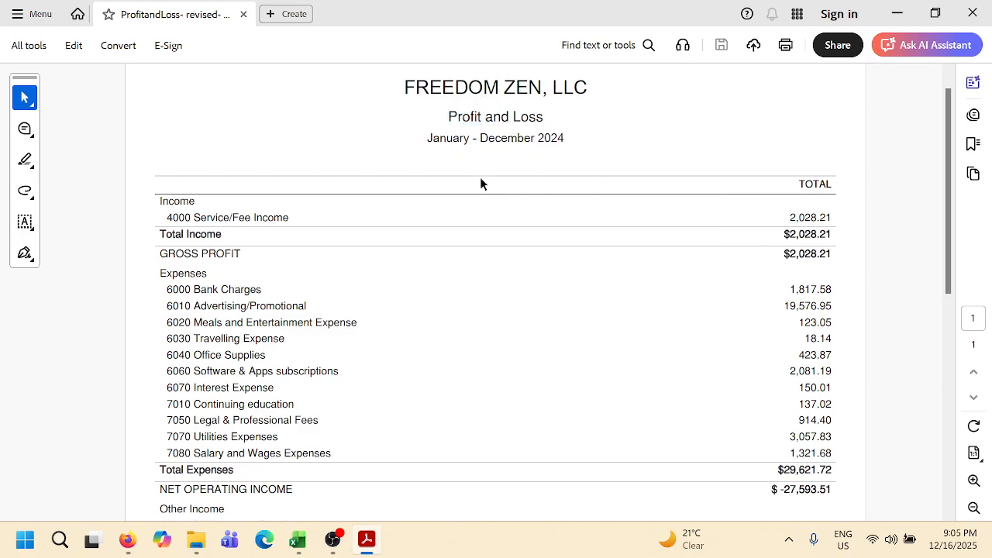
left_click_drag(429, 138, 565, 140)
left_click(482, 139)
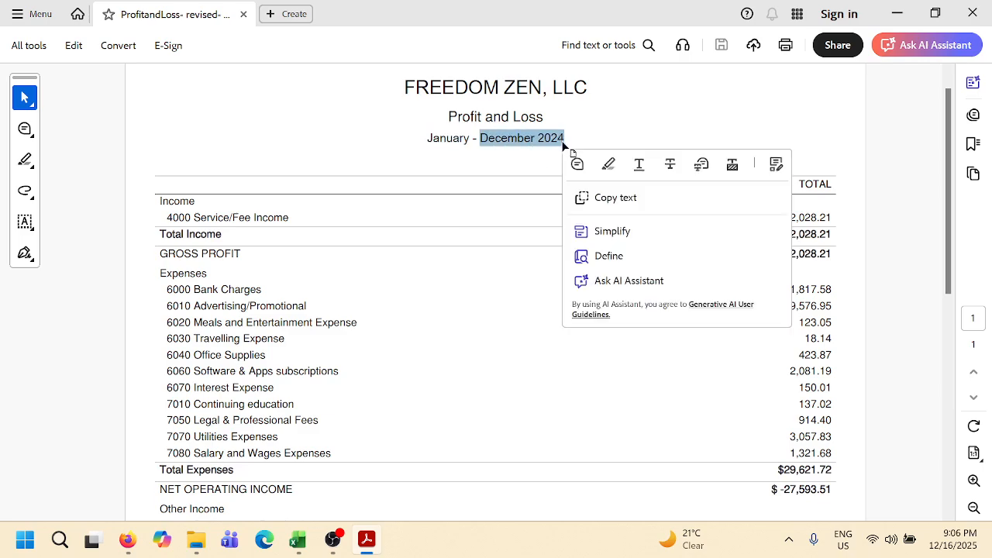
scroll(453, 301, "down", 1)
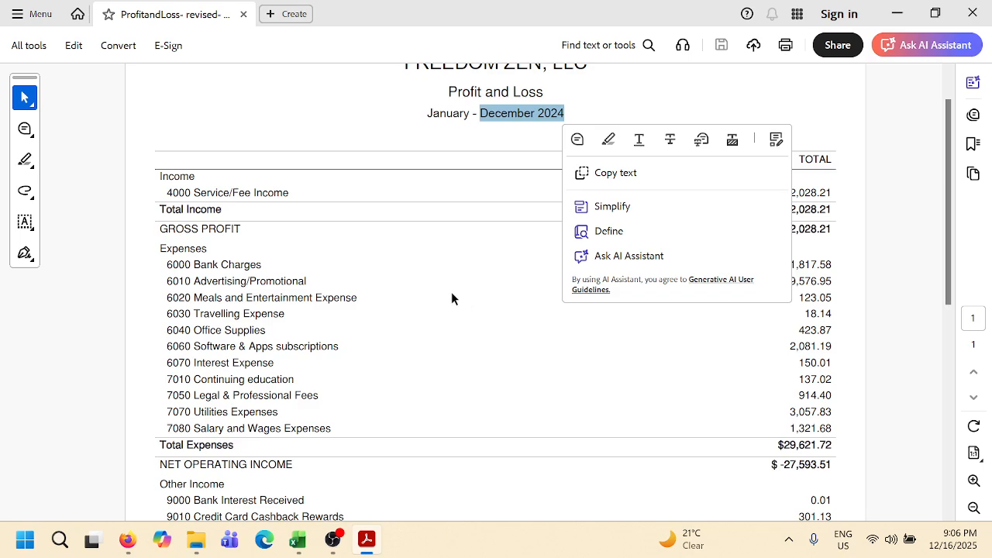
left_click(432, 116)
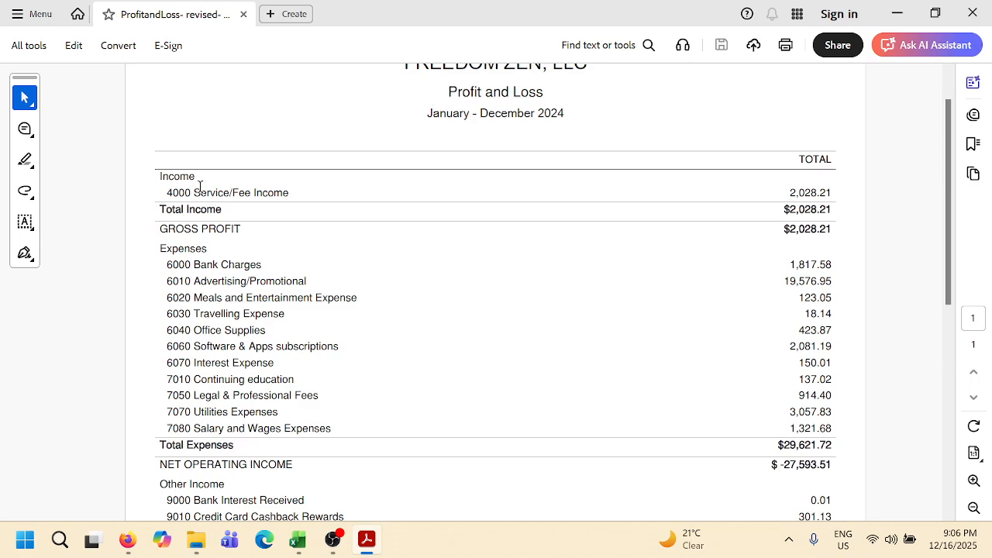
Examine the Income section of the statement and look over the expense accounts listed beneath it.
left_click_drag(198, 177, 162, 177)
left_click(151, 203)
left_click_drag(201, 177, 160, 176)
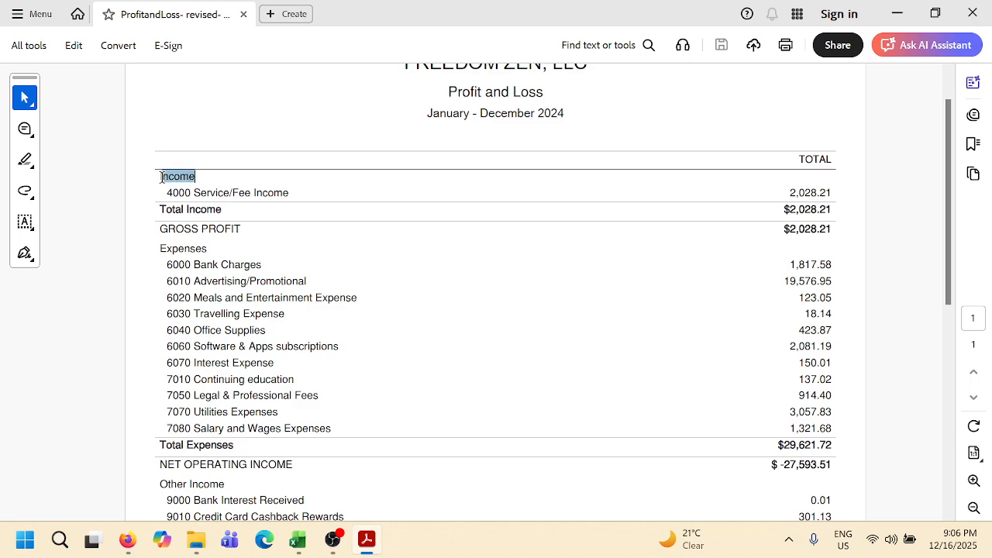
left_click(497, 223)
scroll(386, 250, "down", 1)
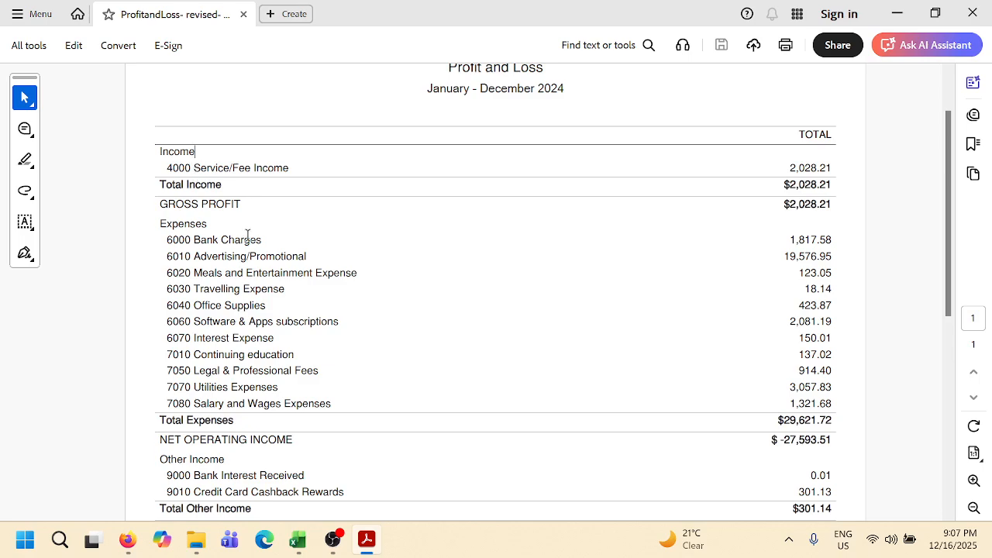
scroll(181, 258, "down", 1)
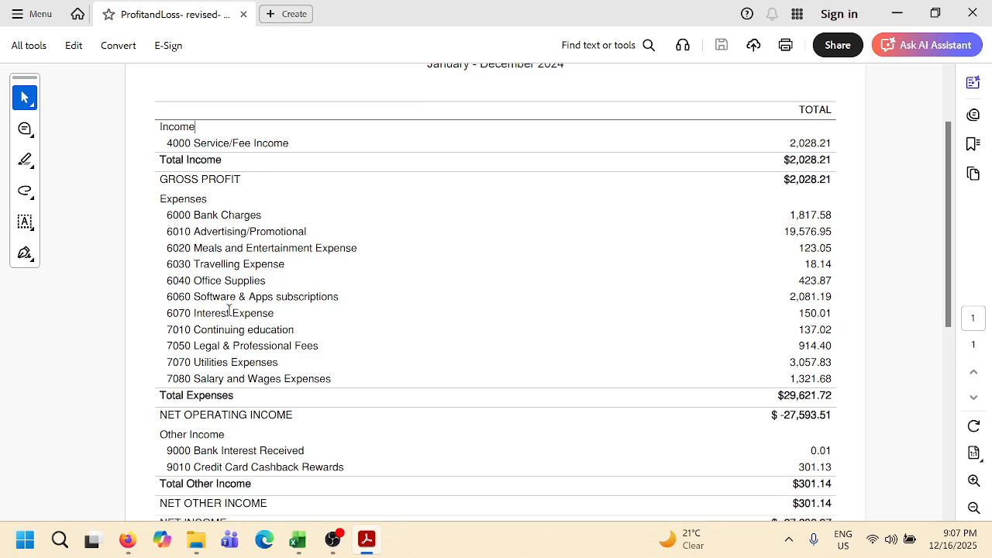
scroll(244, 298, "up", 1)
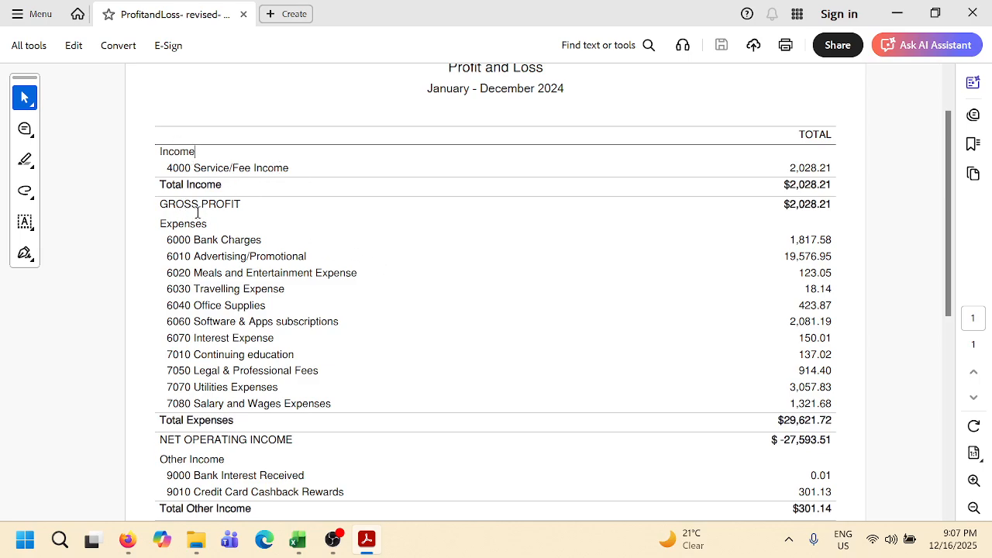
Compare the Gross Profit line with the Service/Fee Income line above it.
left_click_drag(159, 206, 235, 206)
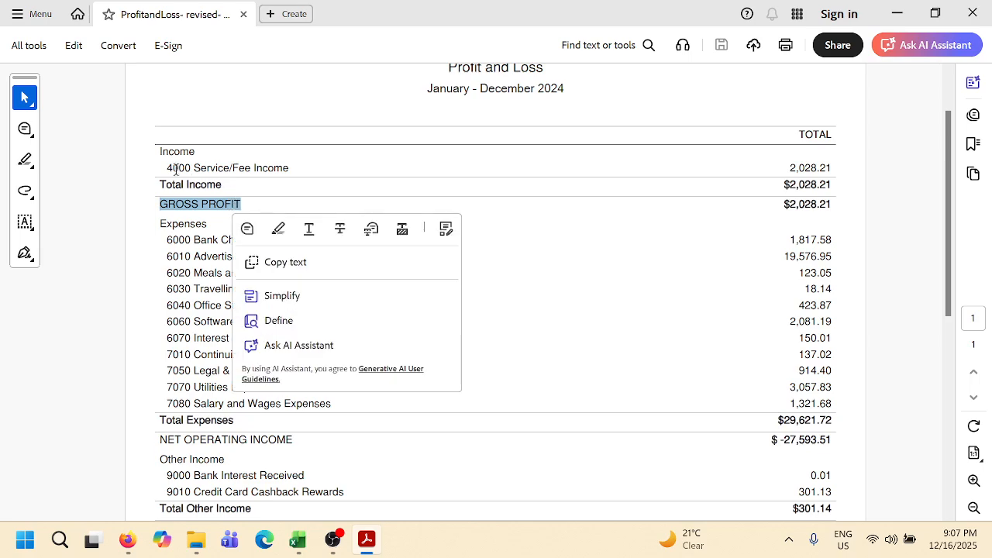
left_click_drag(167, 168, 267, 170)
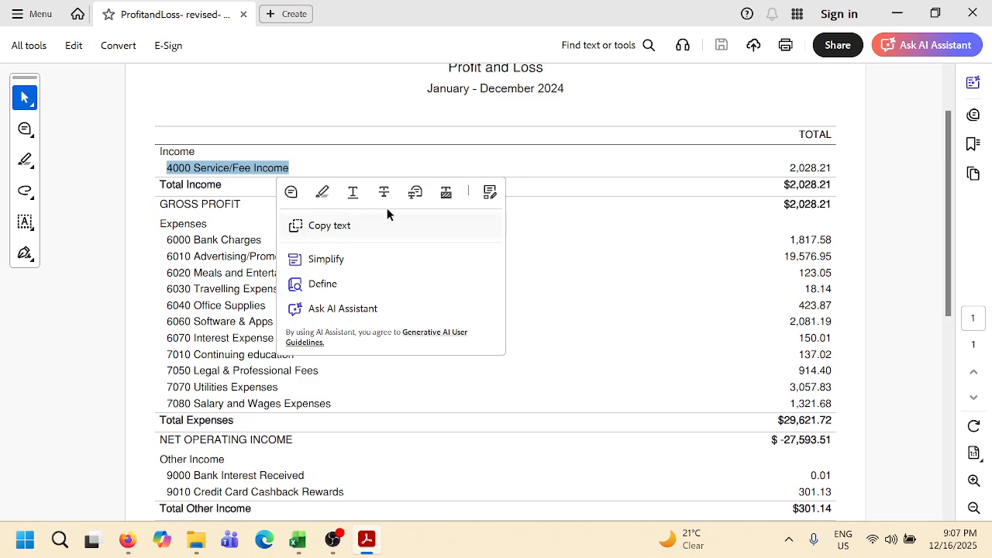
left_click_drag(159, 205, 733, 256)
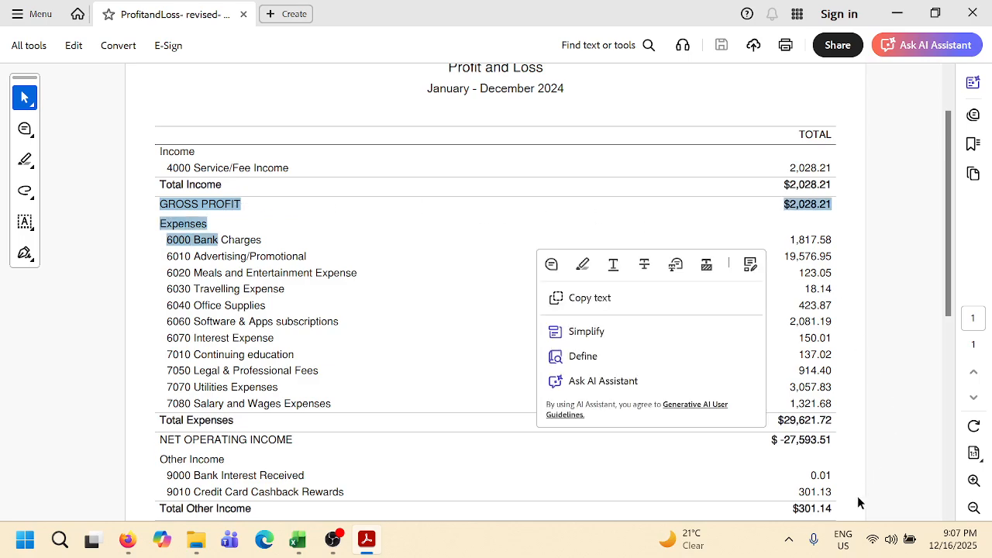
left_click(789, 538)
left_click(431, 281)
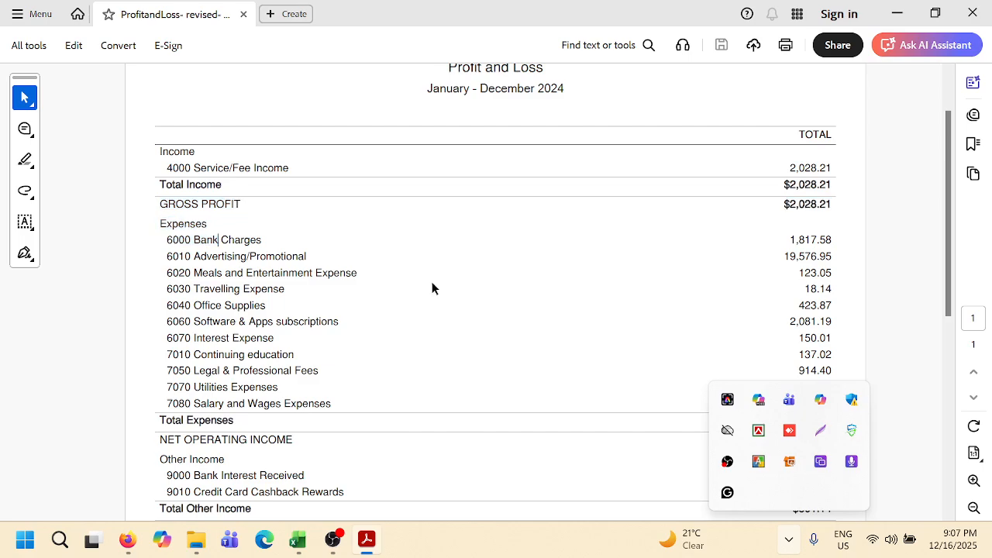
scroll(342, 273, "down", 1)
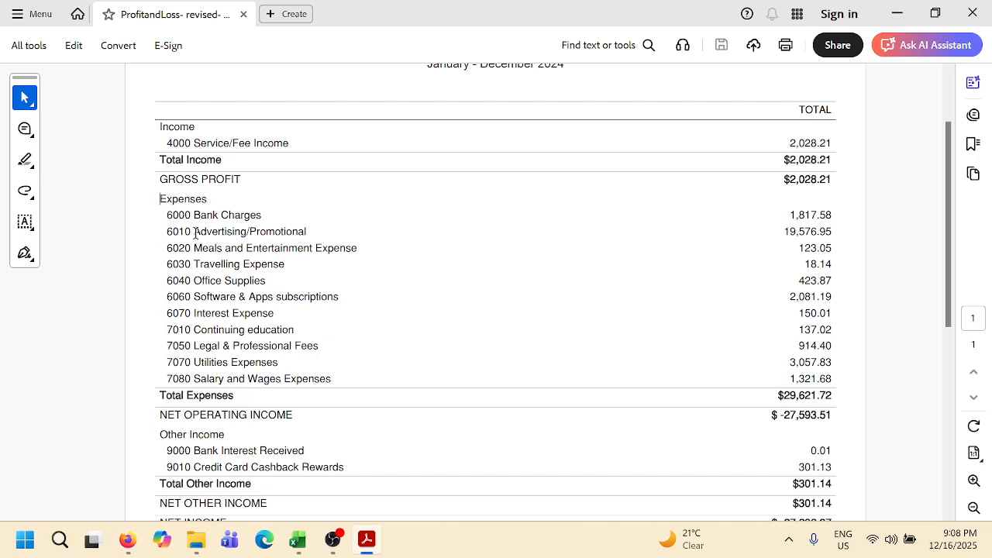
Examine the account code and name of the Service/Fee Income line in the Income section.
scroll(247, 298, "up", 2)
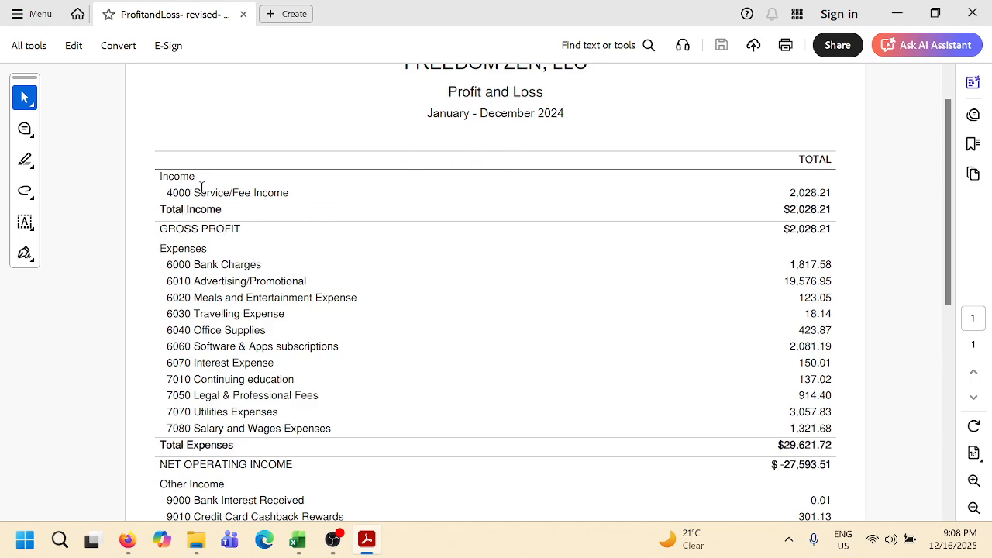
left_click_drag(194, 193, 167, 192)
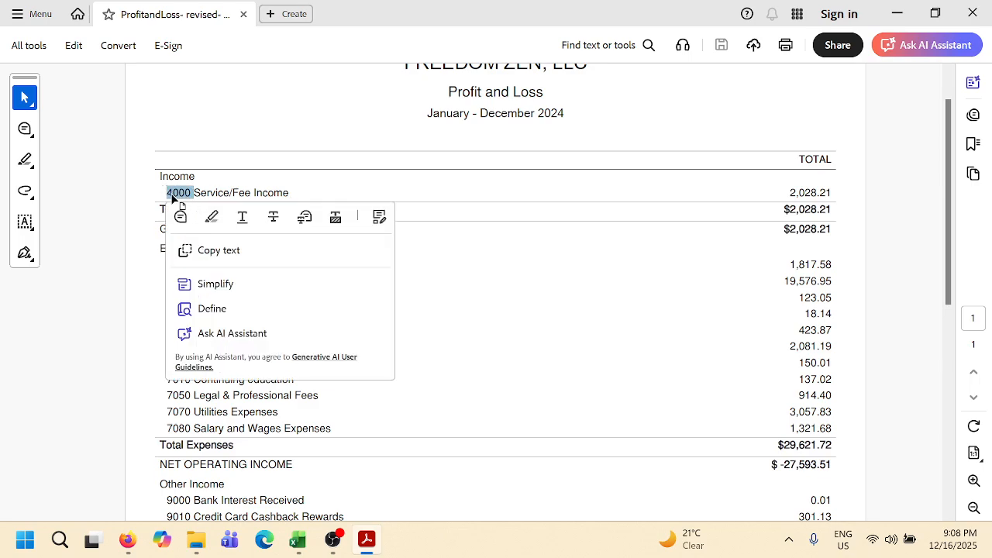
left_click(172, 194)
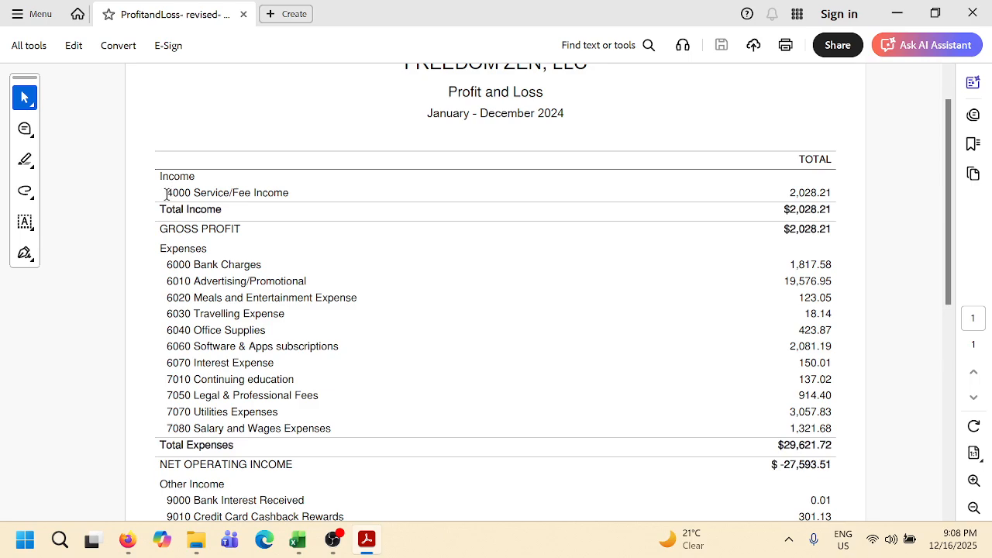
left_click_drag(168, 195, 184, 194)
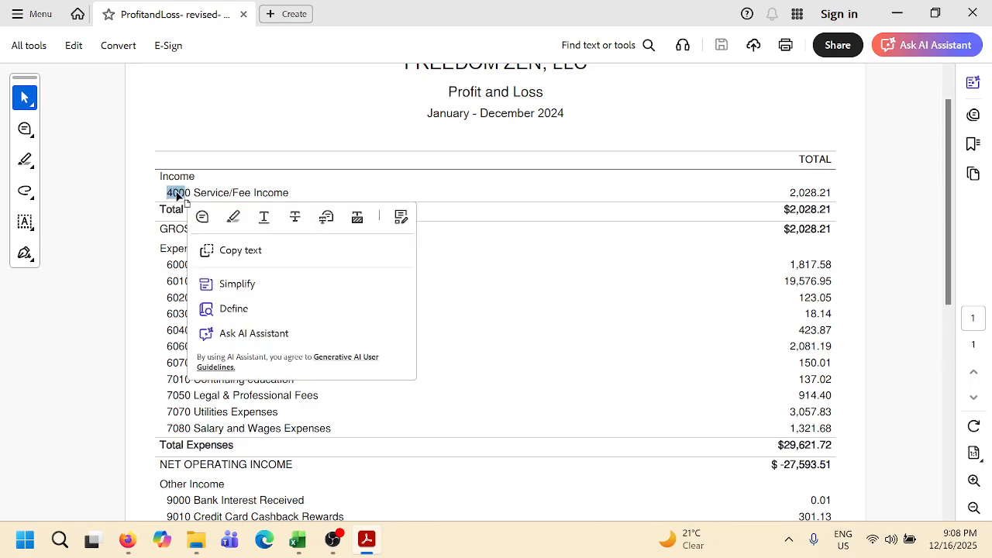
left_click(174, 198)
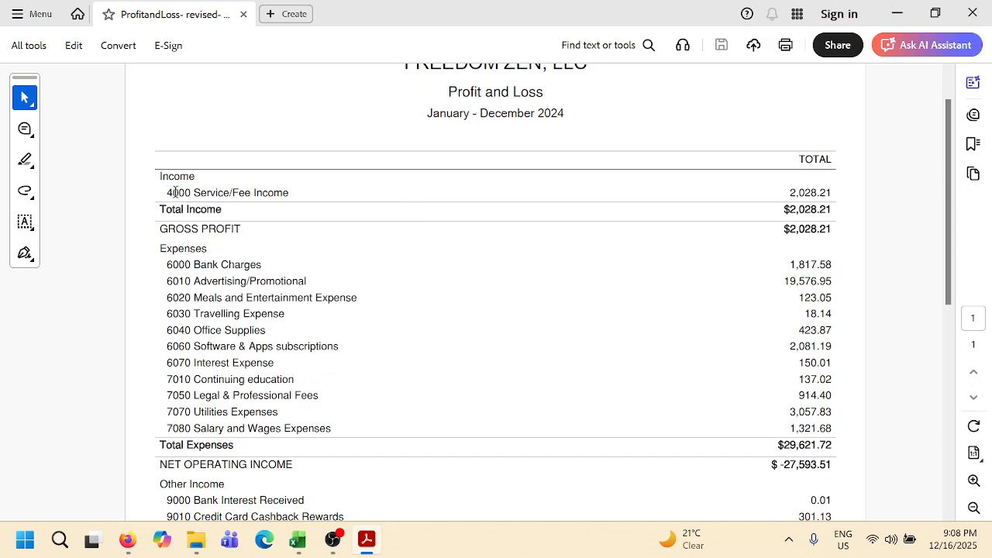
left_click_drag(168, 193, 171, 195)
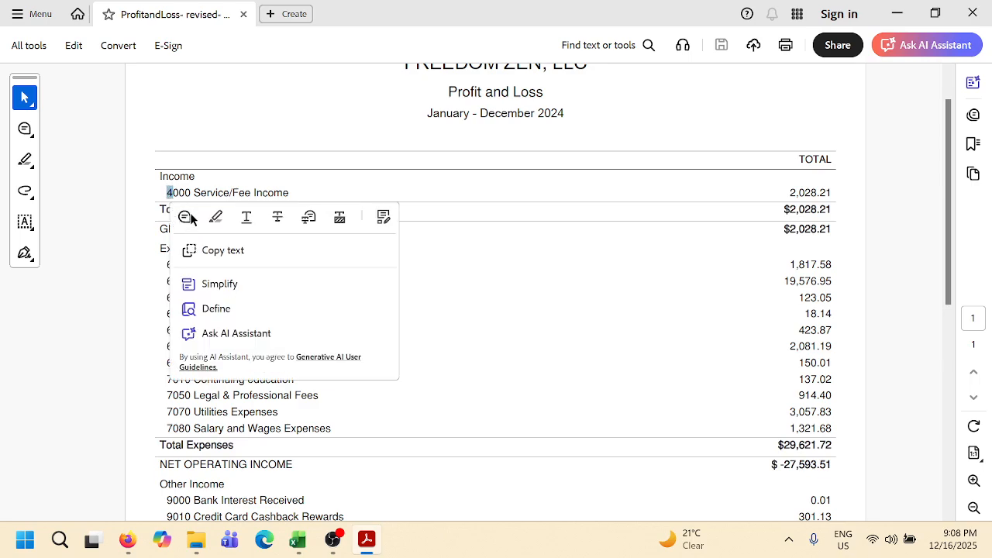
left_click(168, 194)
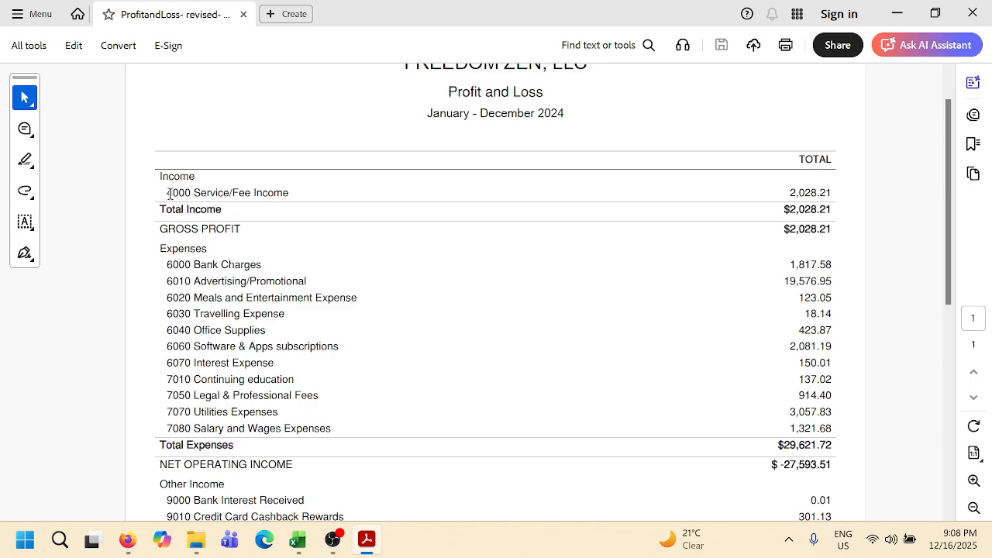
left_click_drag(167, 193, 289, 194)
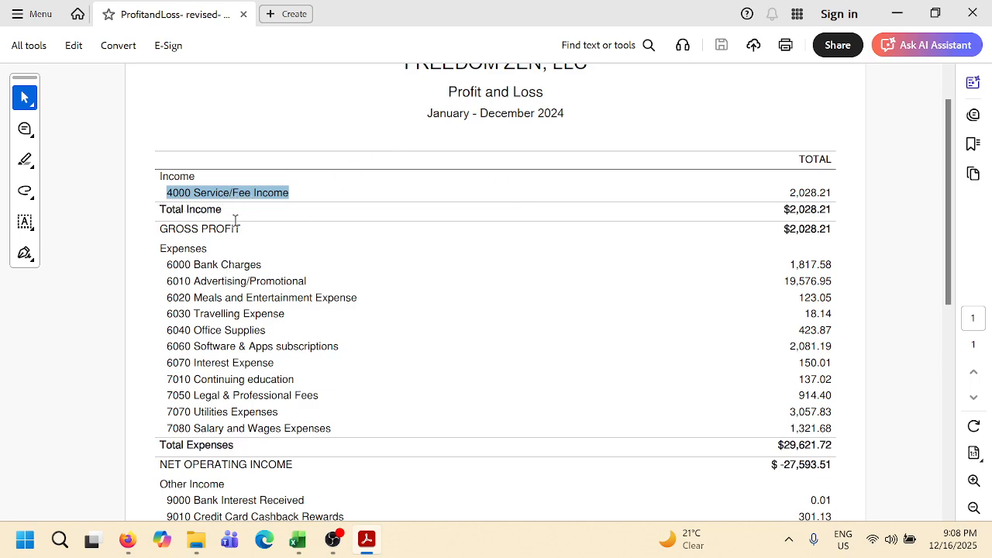
Review the statement from the expense accounts through Net Operating Income and Other Income down to Net Income.
scroll(237, 247, "down", 1)
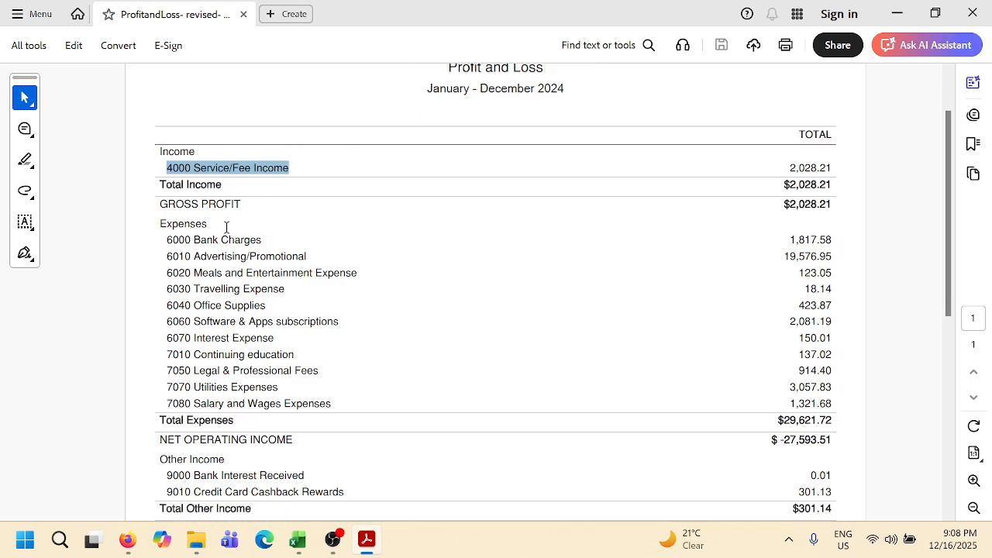
scroll(204, 223, "down", 1)
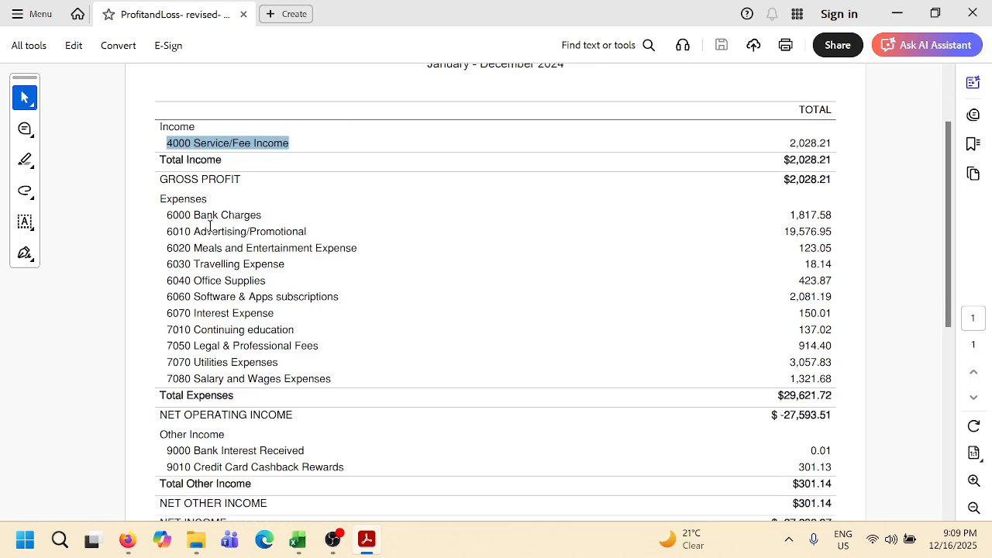
scroll(187, 234, "down", 1)
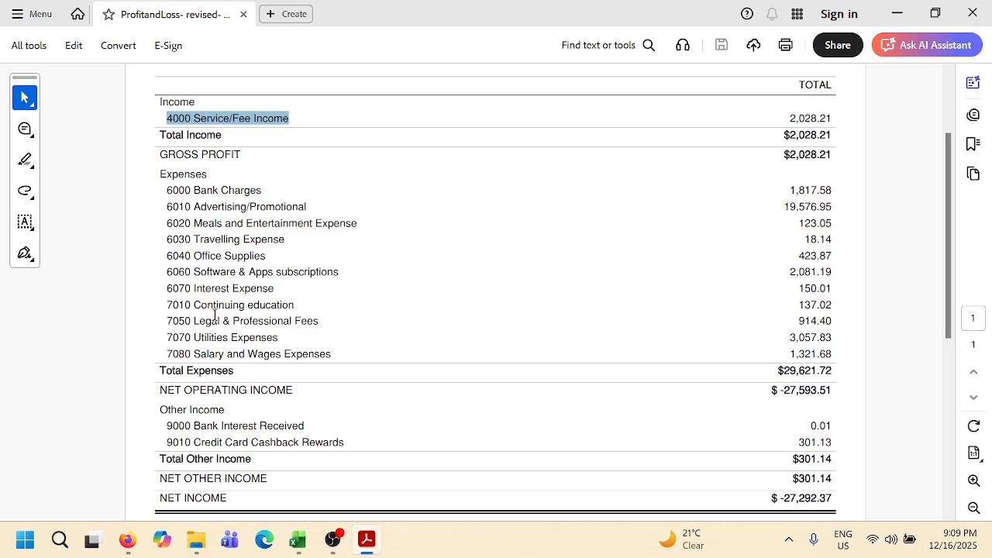
scroll(359, 277, "down", 1)
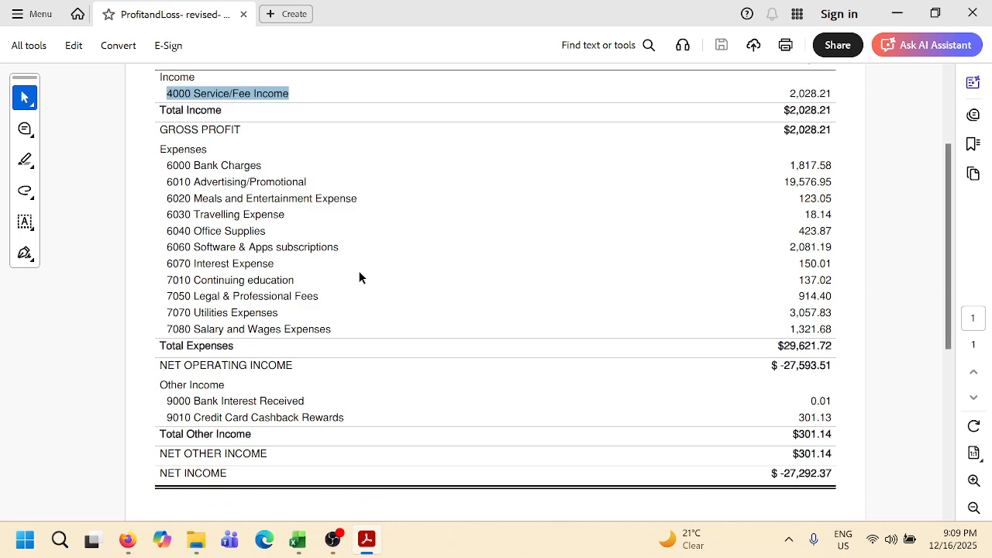
scroll(362, 272, "up", 1)
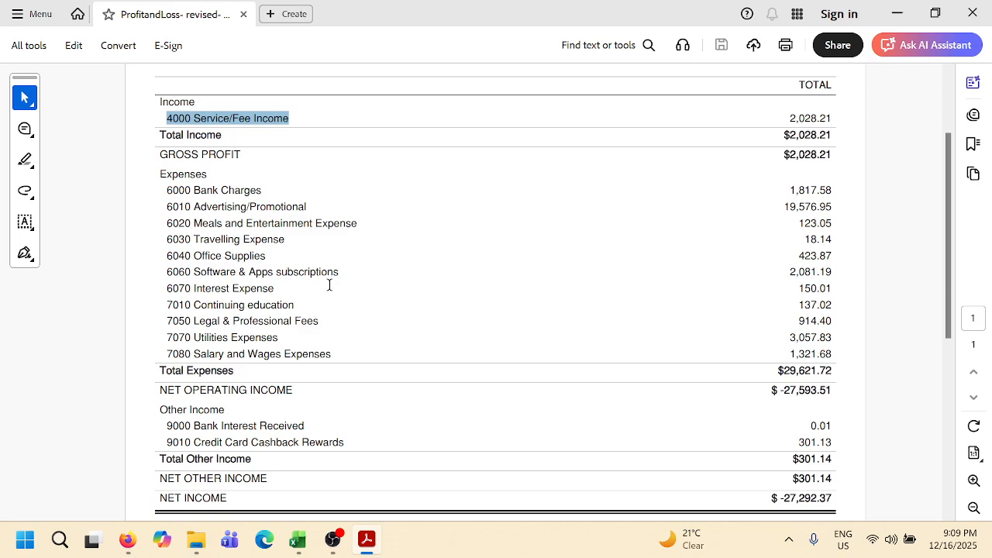
scroll(328, 284, "down", 1)
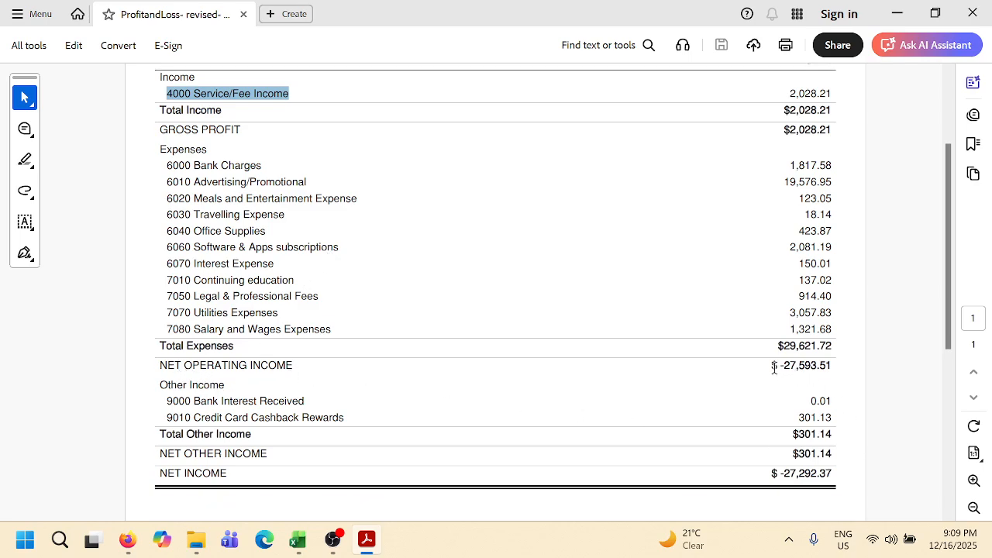
Examine the Net Operating Income line and its amount below the expense accounts.
scroll(201, 379, "down", 2)
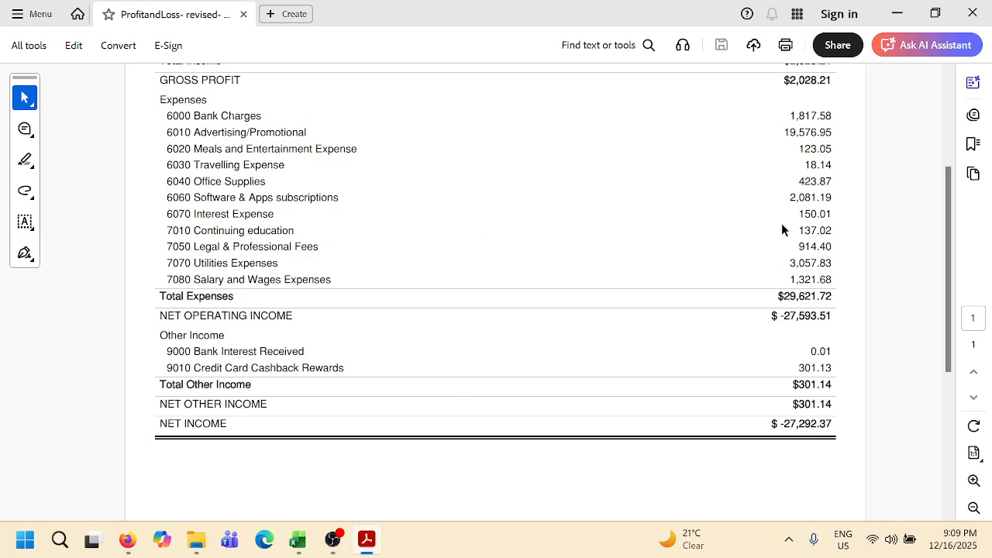
left_click_drag(776, 315, 831, 315)
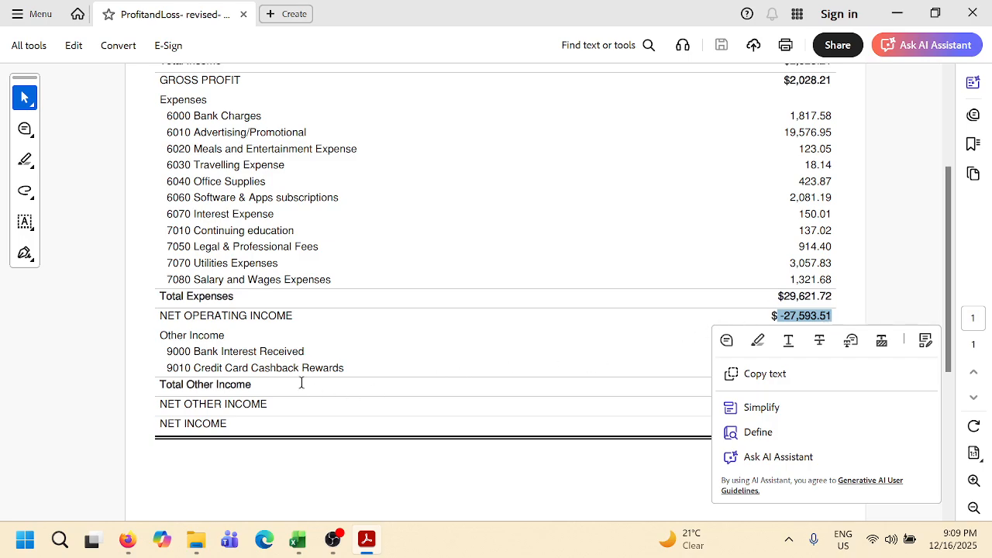
scroll(439, 316, "down", 1)
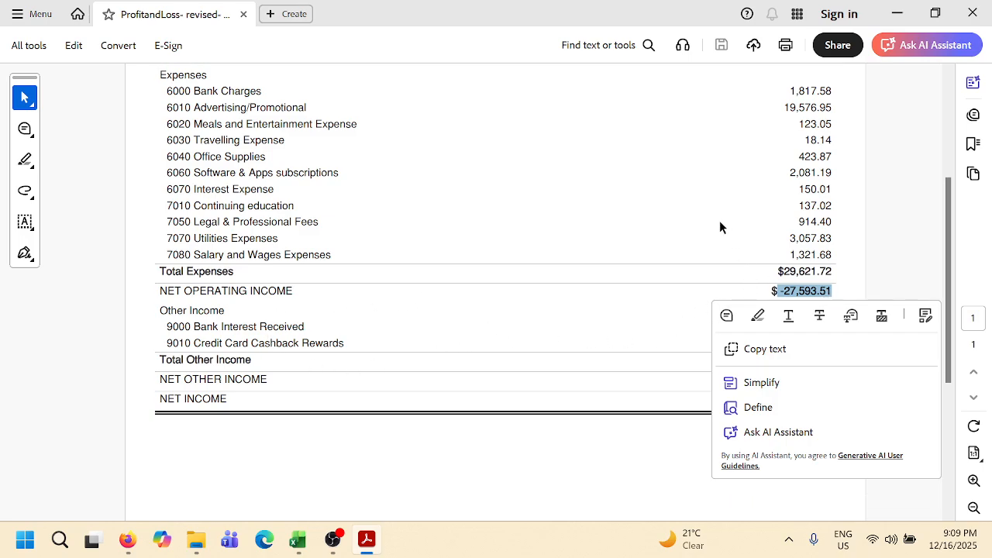
left_click(507, 287)
scroll(507, 288, "down", 2)
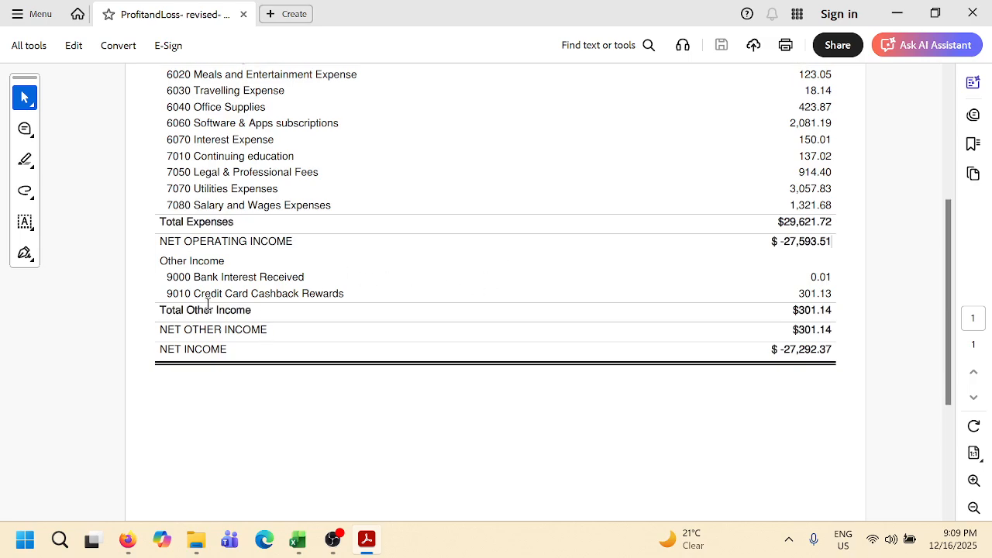
Examine the Other Income section, including the Bank Interest Received amount, and the Net Income line that closes the statement.
left_click_drag(161, 261, 174, 264)
left_click(173, 264)
left_click_drag(809, 276, 833, 276)
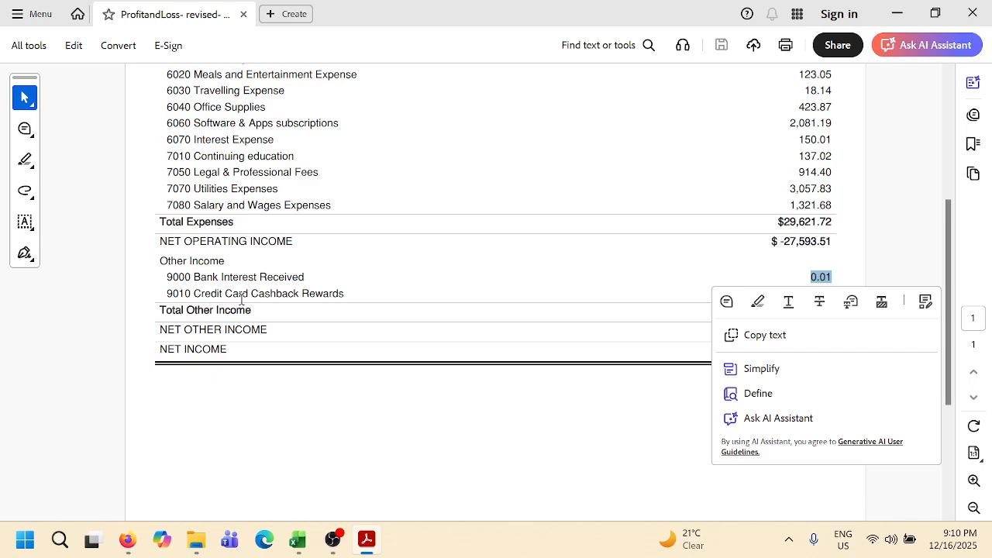
left_click(647, 273)
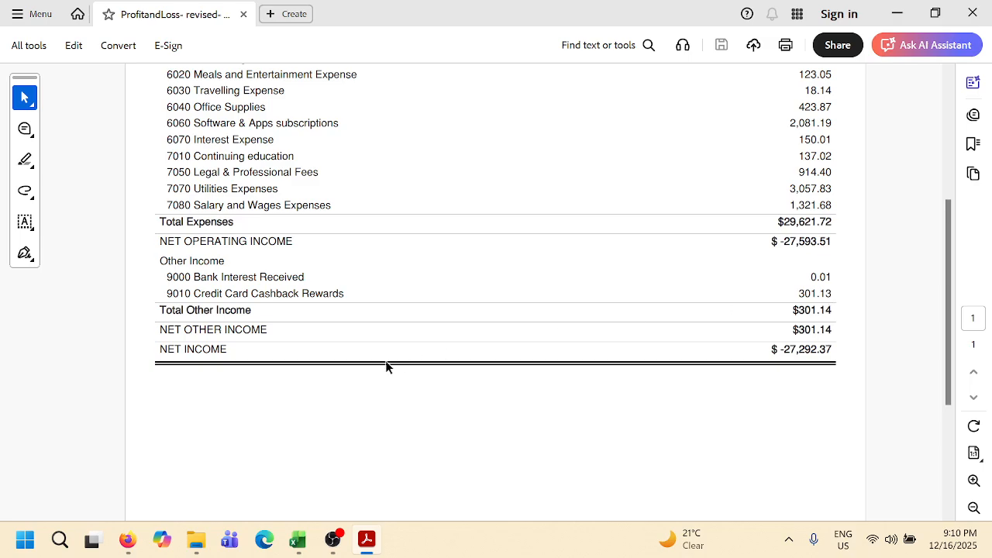
scroll(286, 355, "down", 1)
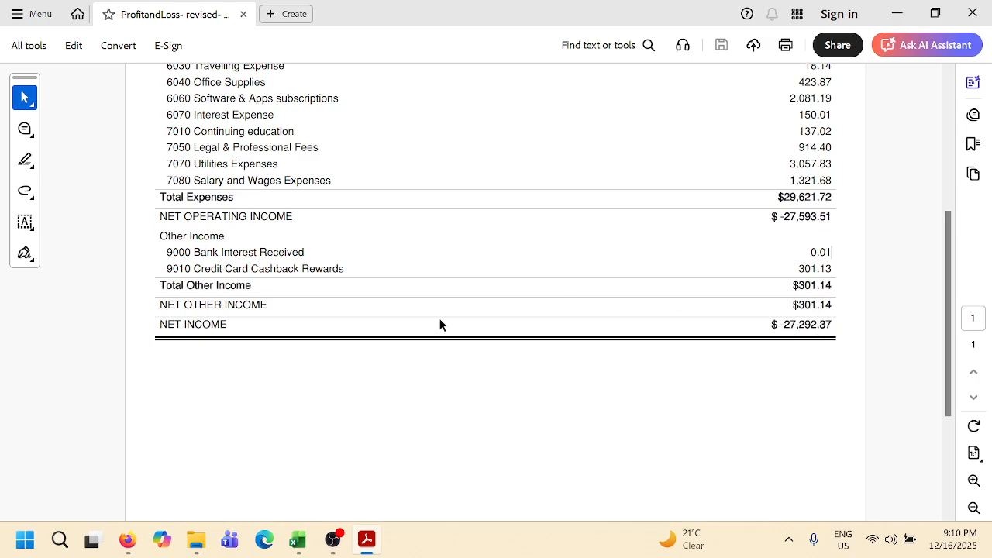
left_click_drag(156, 324, 230, 329)
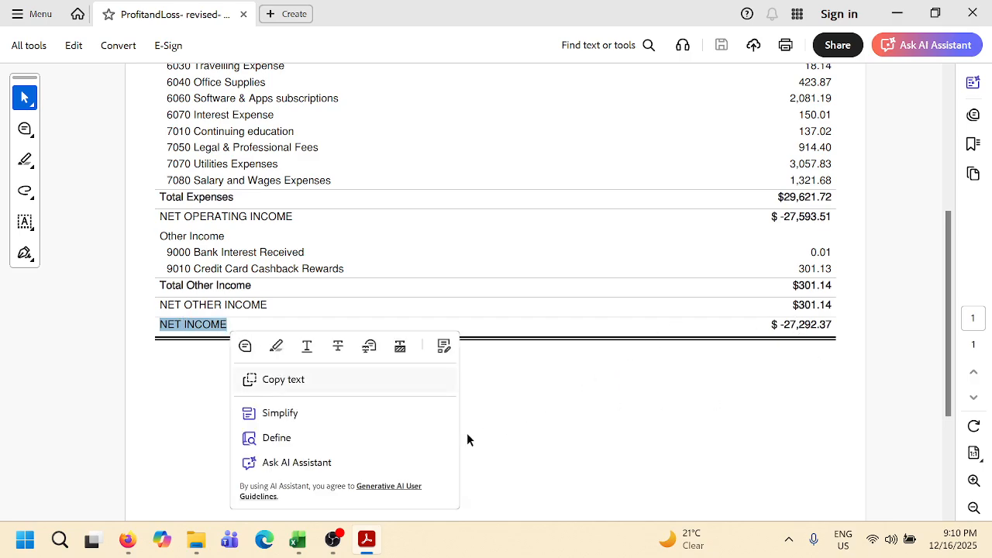
Close the Profit and Loss PDF, open BalanceSheet- revised- 2 from the 3rd Class folder, and hide the tools pane.
left_click(973, 16)
left_click(194, 144)
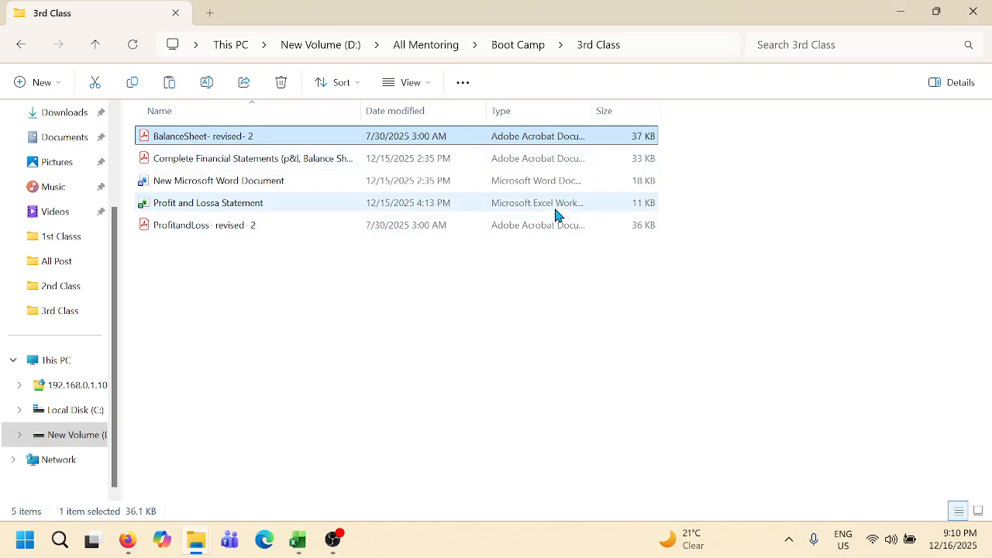
key("Return")
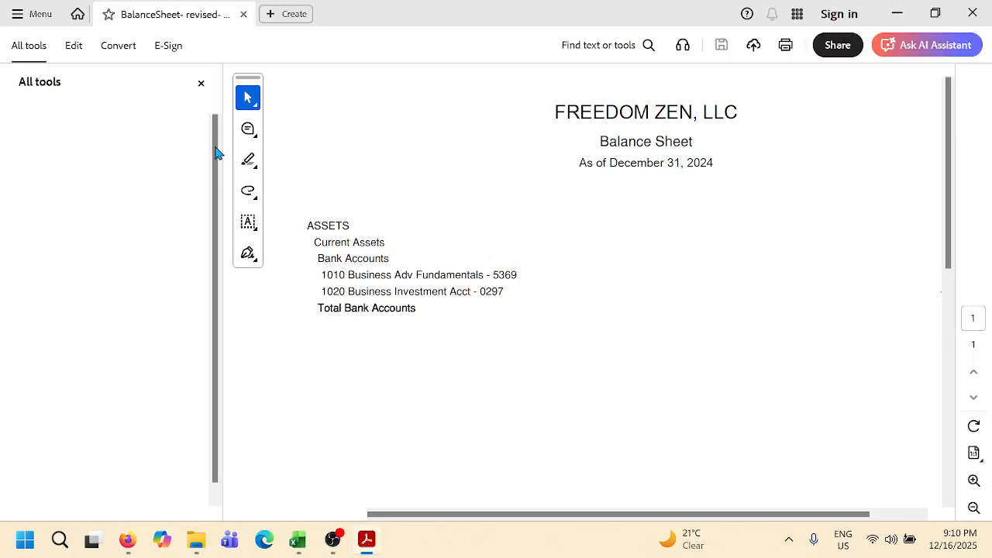
left_click(201, 83)
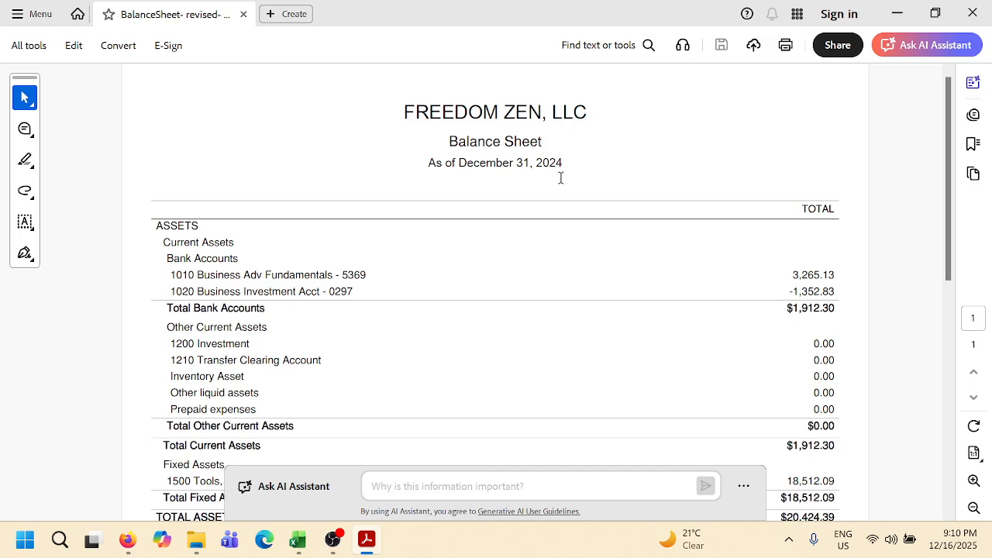
Look through the whole Balance Sheet from the Assets section down to Total Liabilities and Equity.
scroll(565, 167, "down", 1)
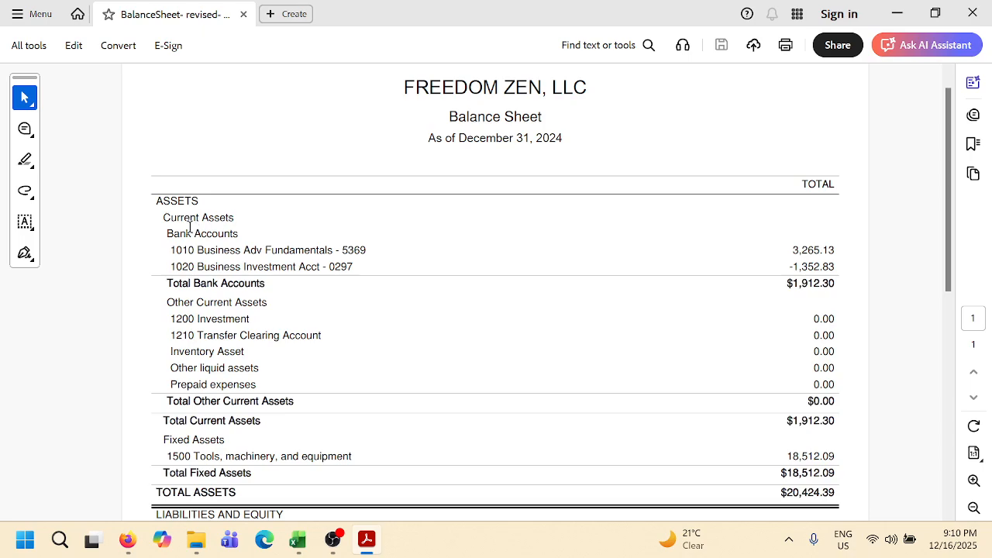
scroll(339, 348, "down", 3)
scroll(293, 318, "down", 10)
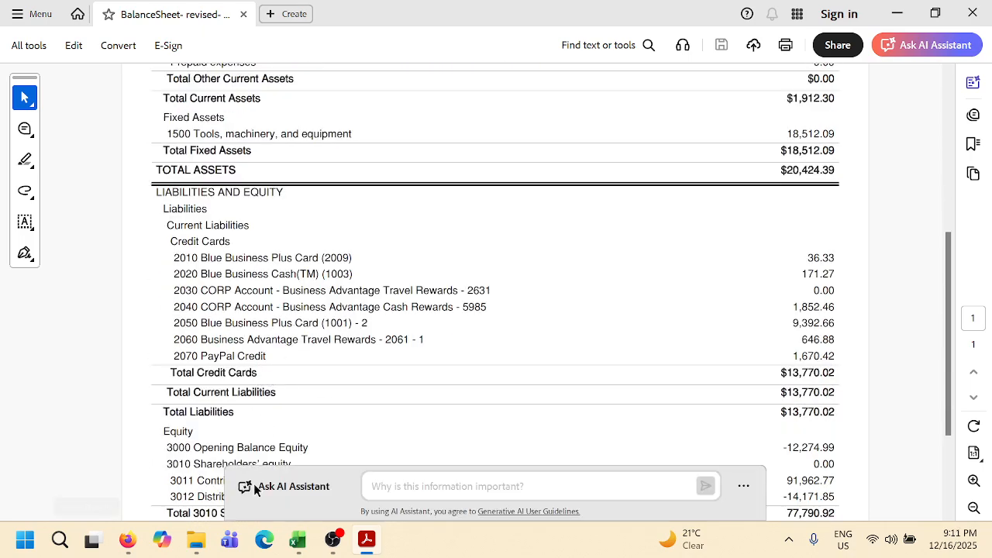
scroll(270, 382, "down", 3)
scroll(281, 376, "up", 8)
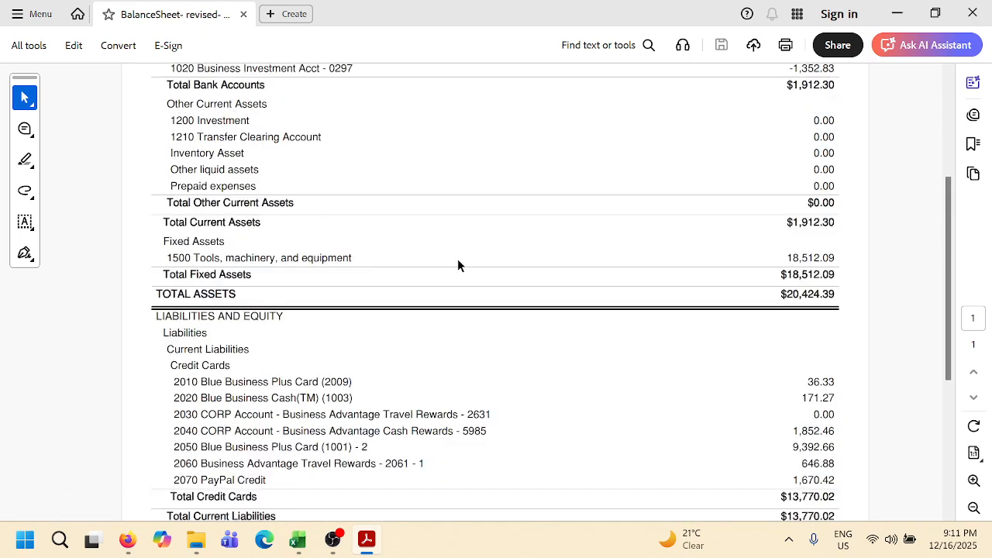
scroll(344, 293, "down", 11)
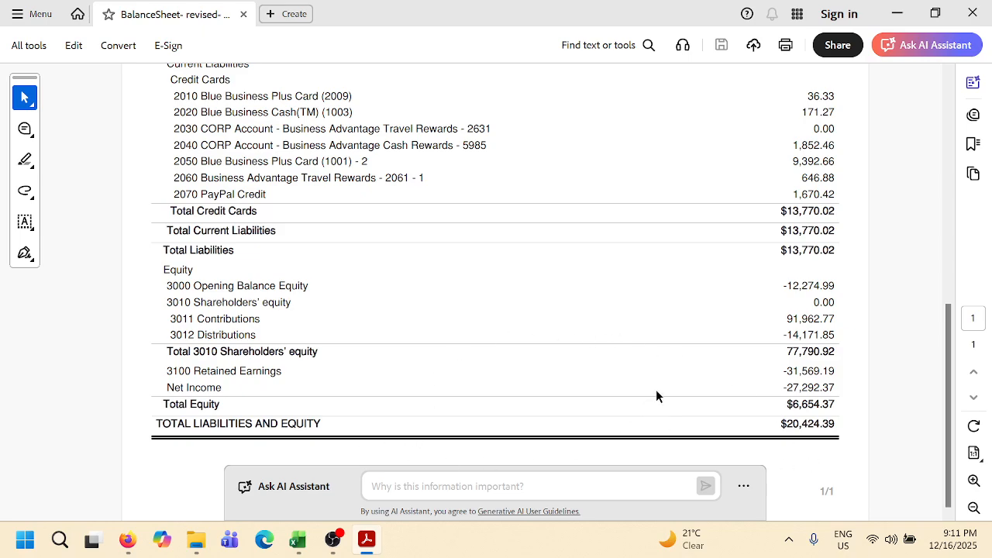
Review the Balance Sheet from the Equity section back up through Liabilities to the Current Assets and Fixed Assets groups.
scroll(632, 368, "up", 2)
scroll(474, 338, "up", 6)
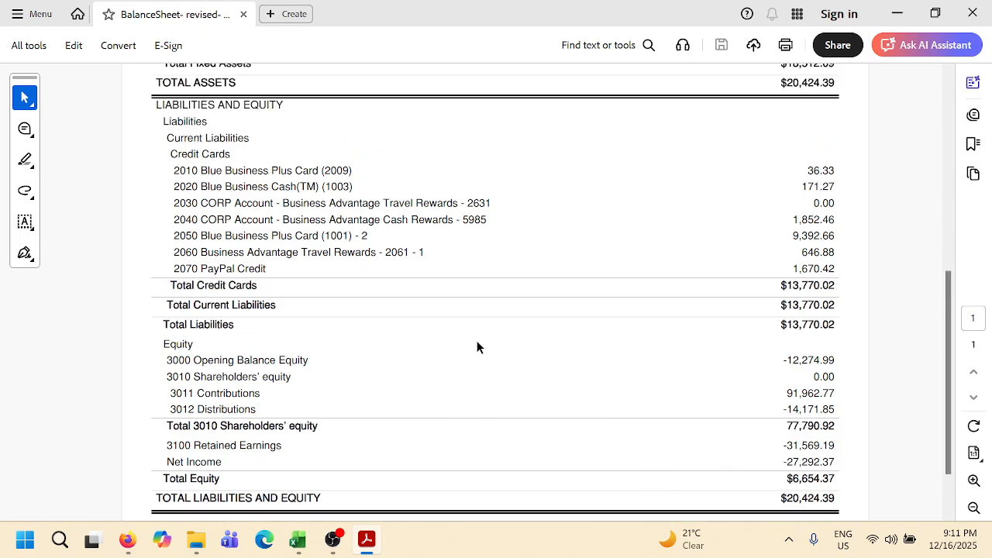
scroll(472, 334, "up", 1)
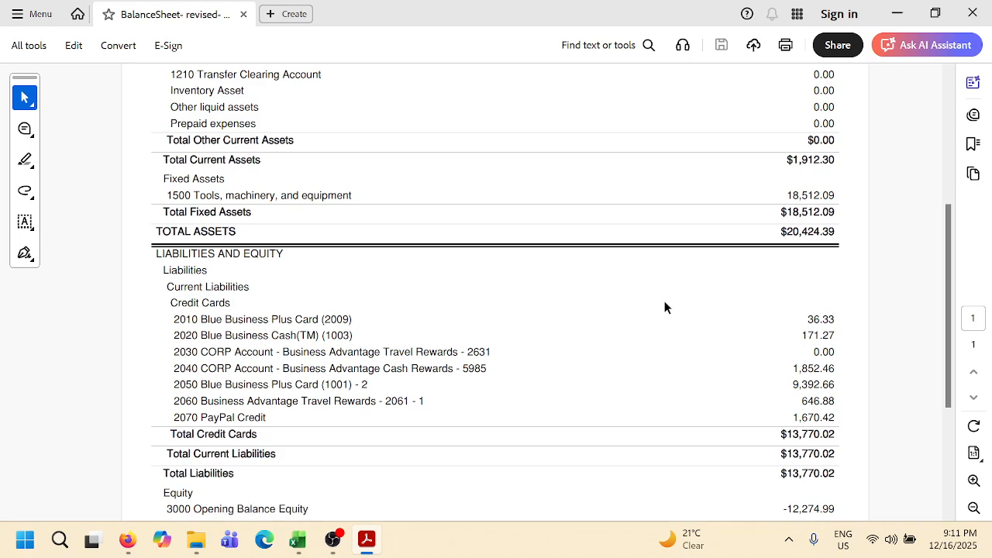
scroll(554, 245, "up", 2)
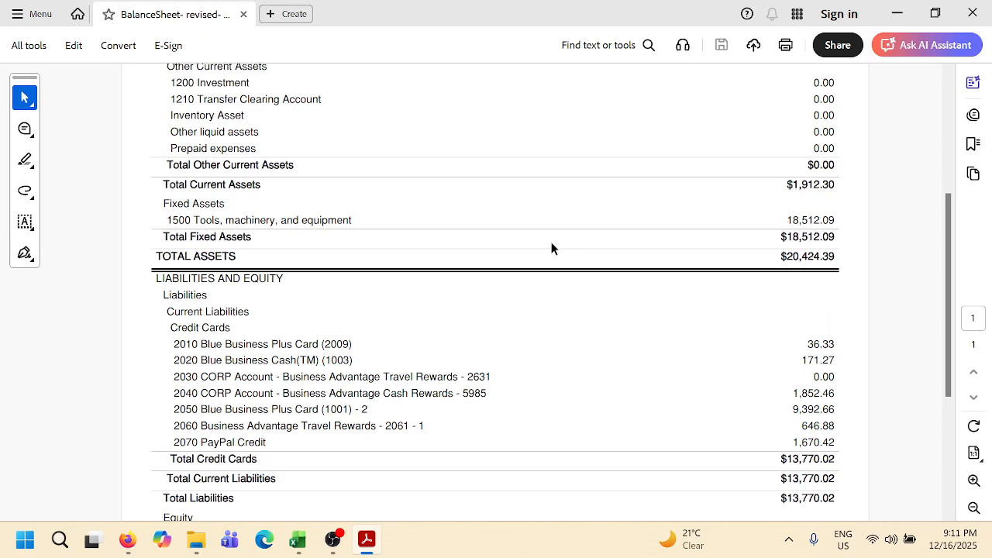
scroll(388, 246, "up", 3)
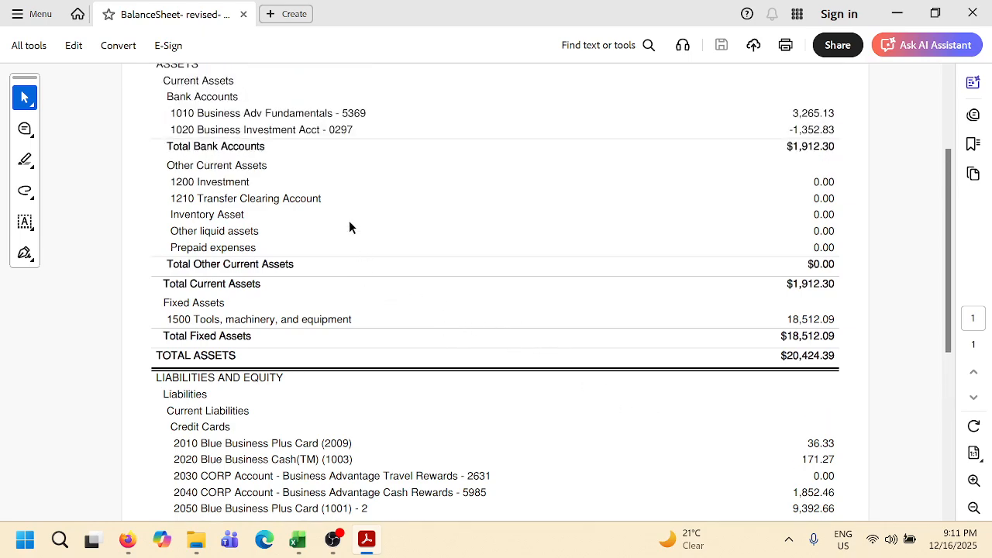
scroll(257, 176, "up", 1)
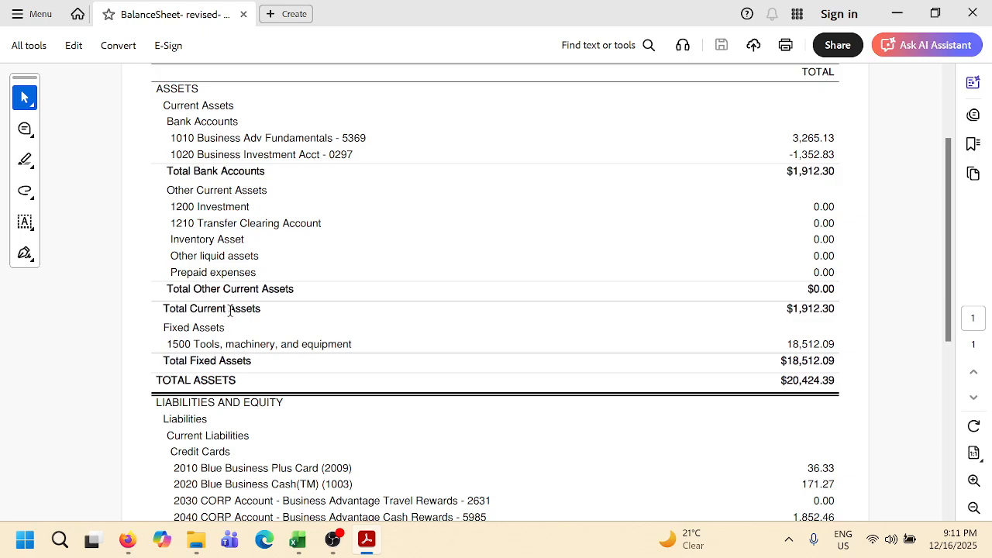
Examine the credit card accounts listed under Current Liabilities, below the Total Assets line.
scroll(384, 258, "down", 1)
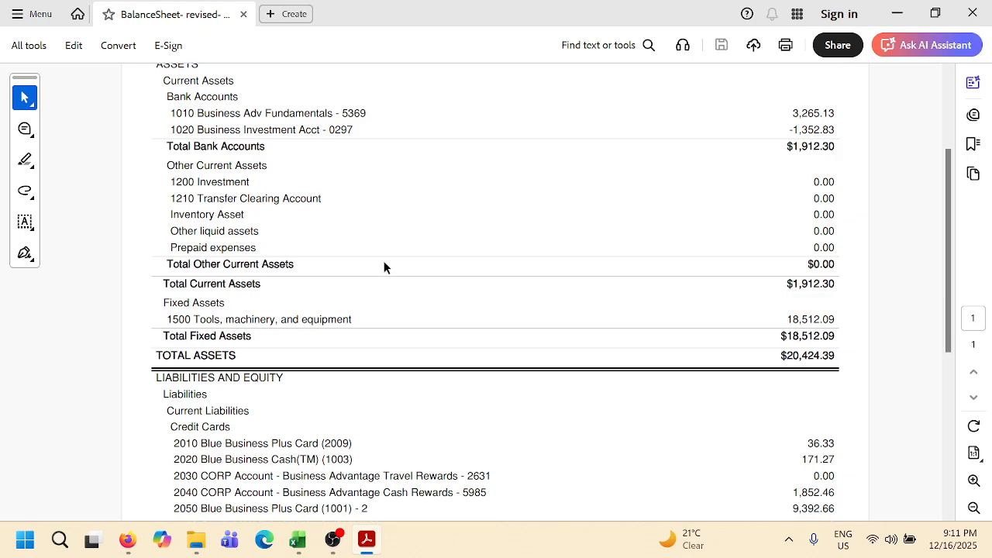
scroll(388, 268, "down", 2)
scroll(385, 270, "down", 3)
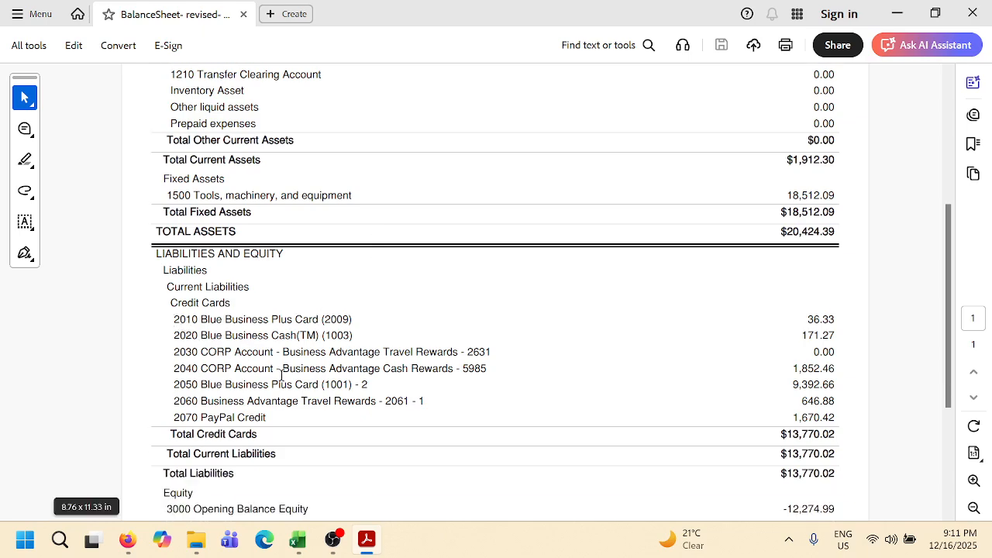
scroll(282, 360, "down", 1)
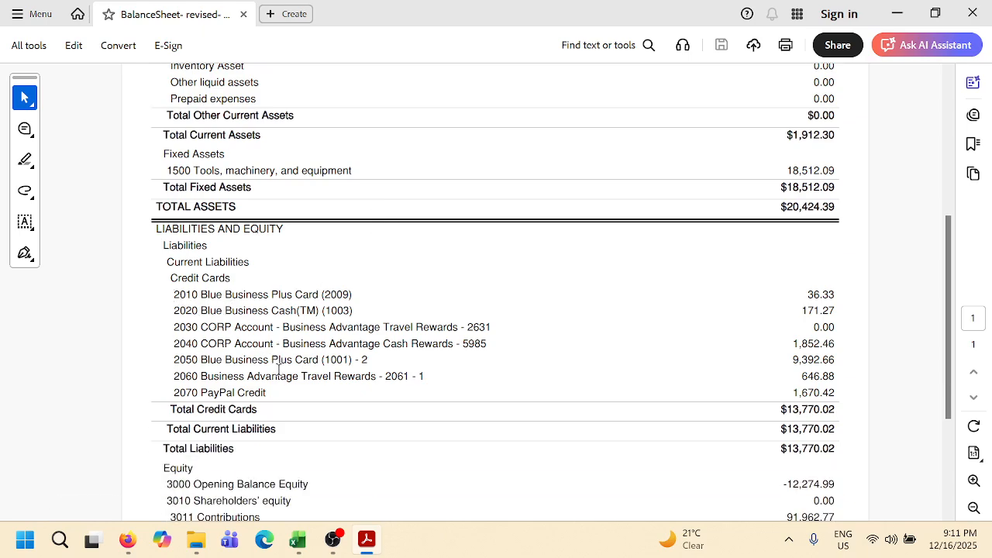
scroll(279, 372, "down", 1)
Examine the ledger code, name and ending digits of the Business Adv Fundamentals line under Bank Accounts.
scroll(266, 359, "up", 4)
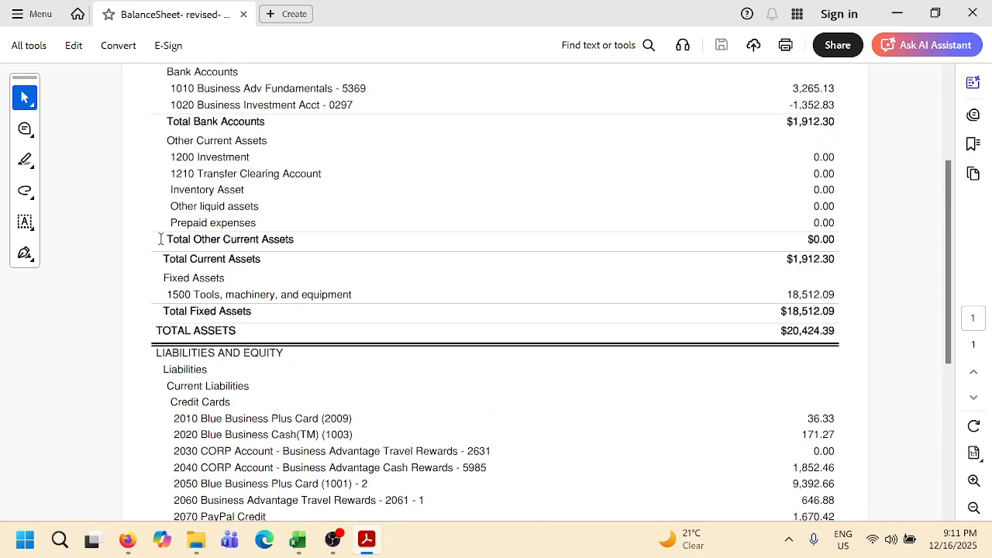
scroll(247, 159, "up", 1)
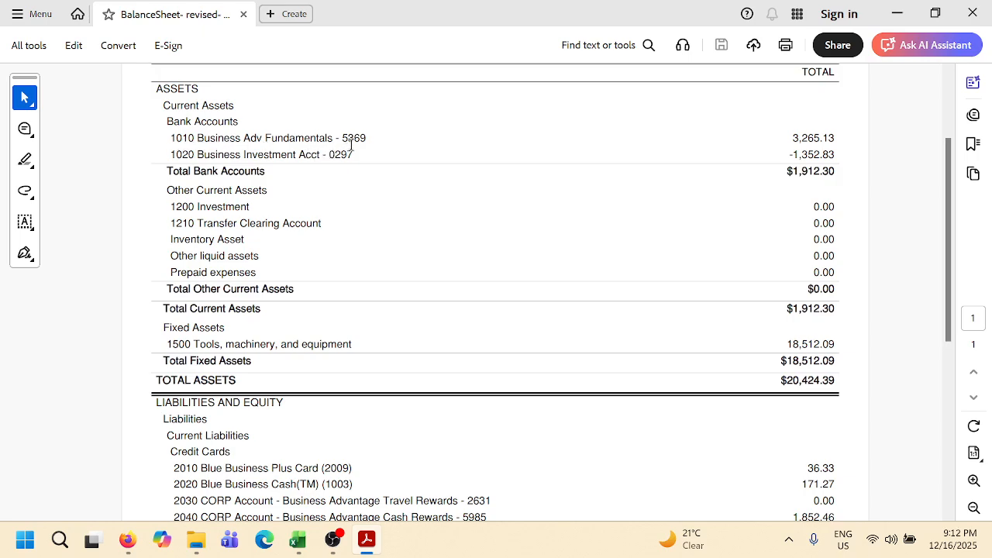
left_click_drag(369, 138, 343, 140)
left_click_drag(196, 140, 177, 147)
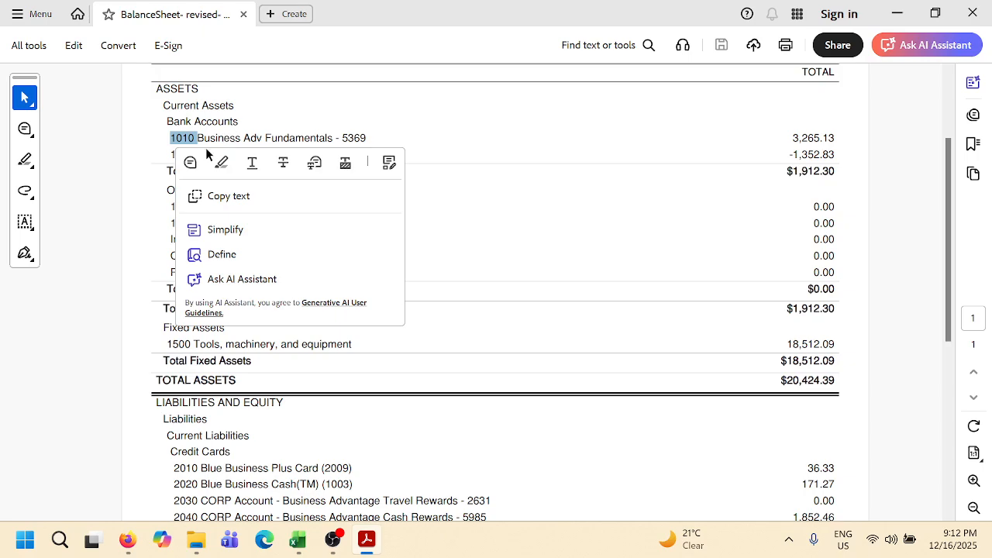
left_click(195, 138)
double_click(194, 138)
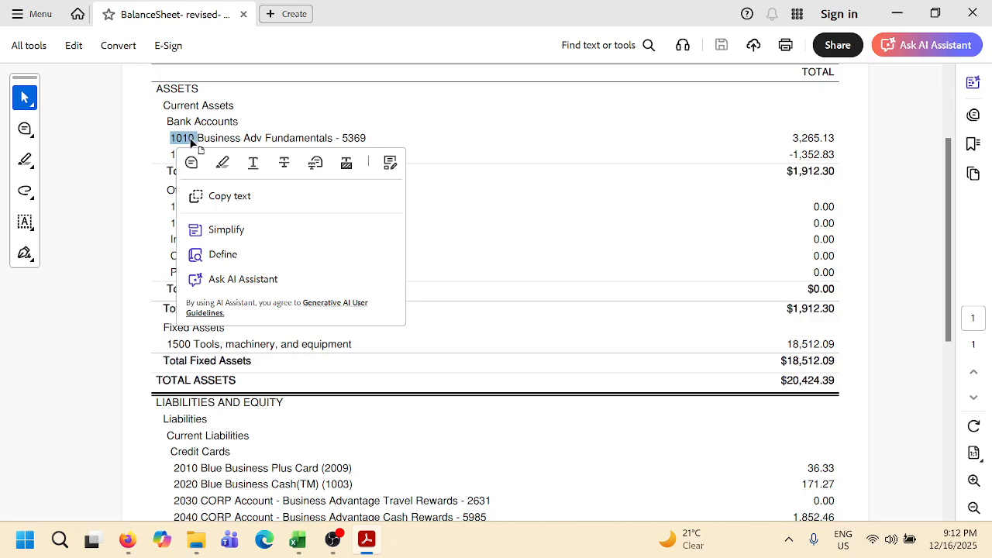
left_click(186, 141)
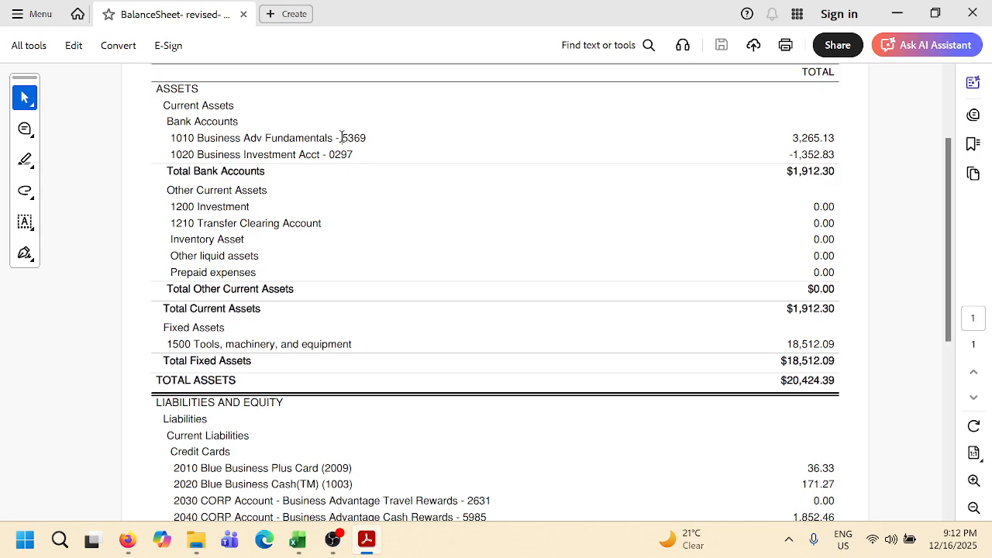
left_click_drag(341, 138, 368, 138)
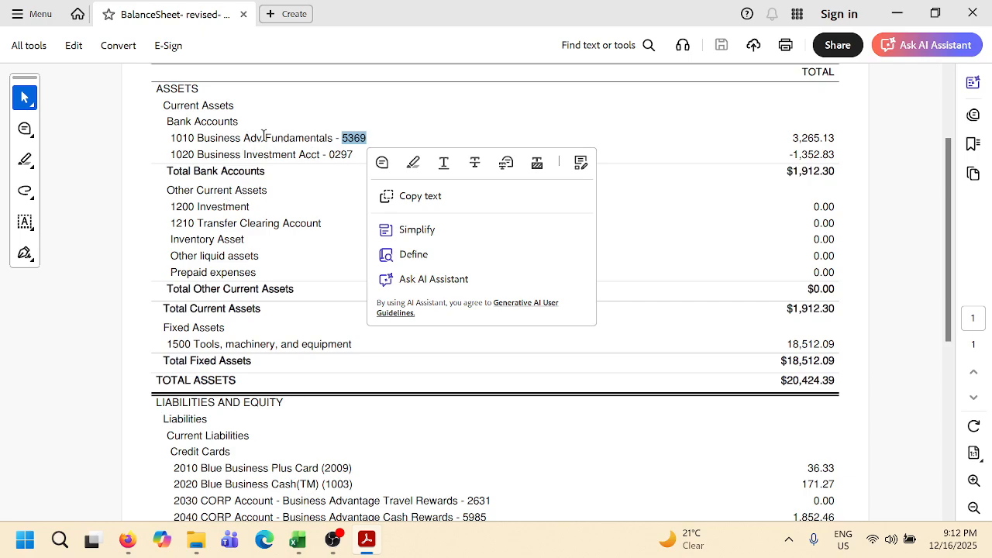
left_click_drag(199, 138, 366, 138)
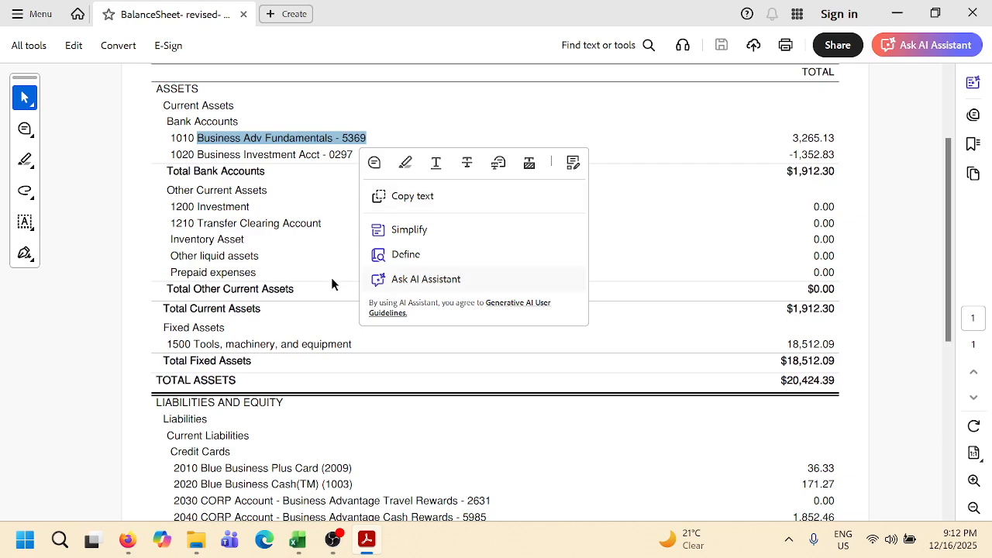
Review how the Current Assets and Fixed Assets groups lead to the Total Assets line.
scroll(331, 283, "down", 1)
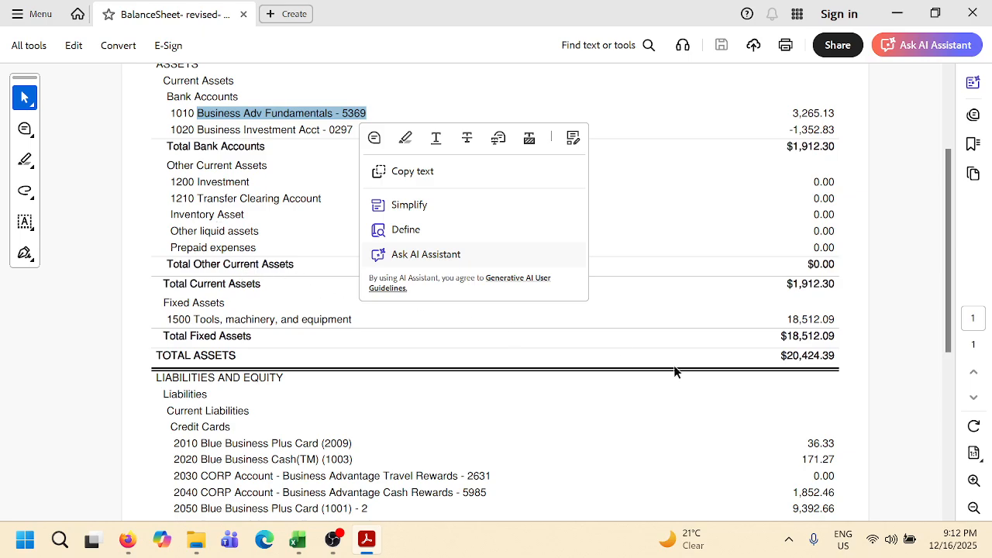
scroll(391, 377, "down", 1)
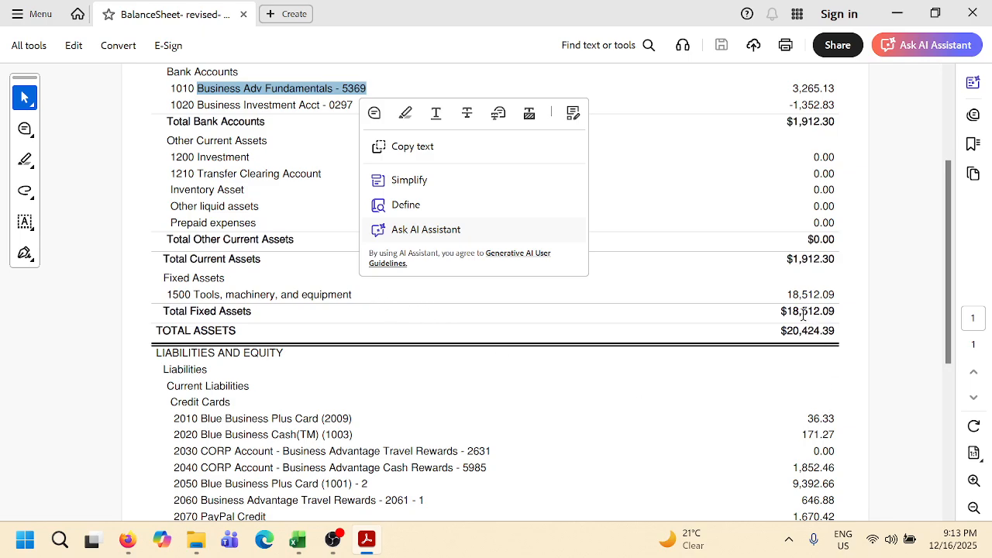
scroll(371, 370, "down", 1)
scroll(371, 370, "down", 1)
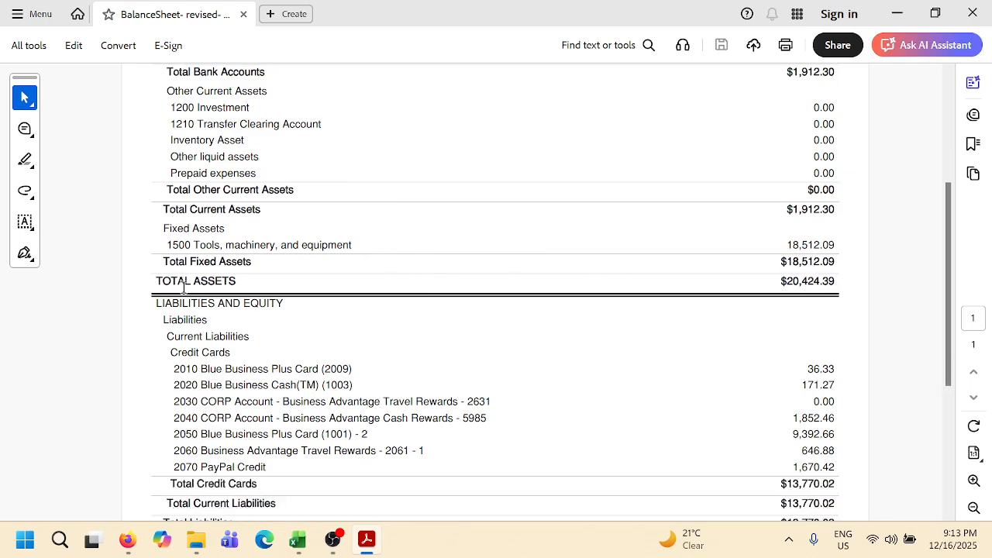
scroll(217, 242, "up", 2)
scroll(216, 148, "up", 1)
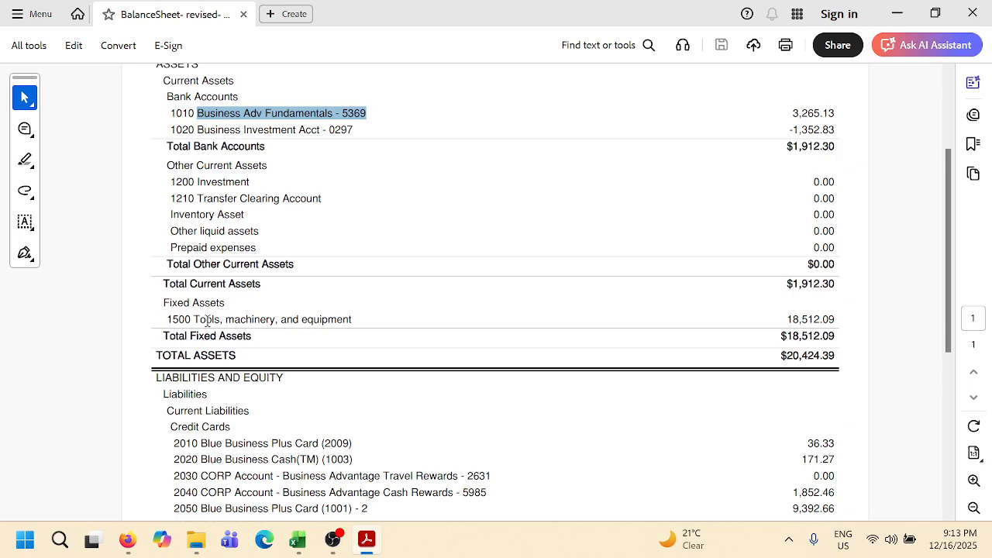
scroll(224, 314, "down", 2)
scroll(793, 351, "down", 1)
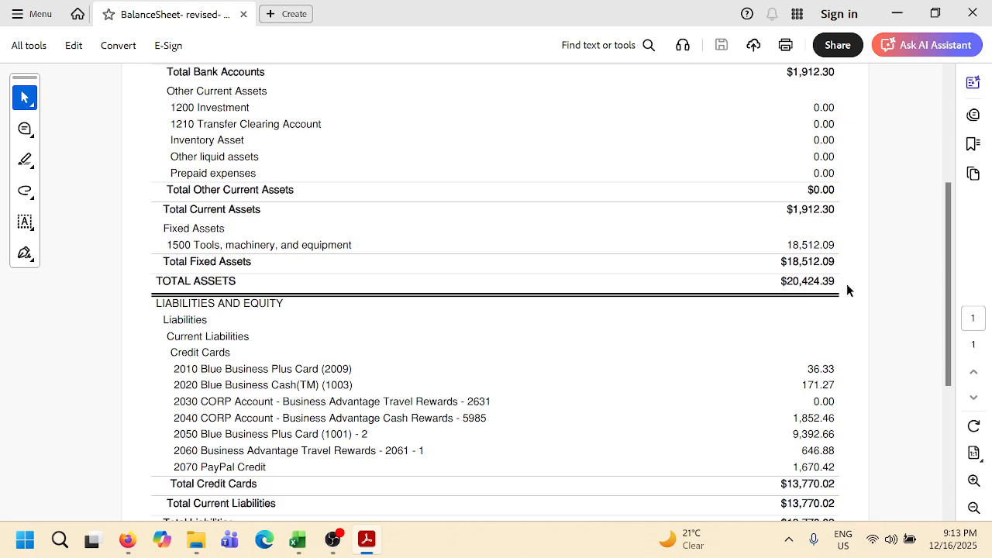
Examine the Total Assets amount and the Liabilities and Current Liabilities headings that follow it.
left_click_drag(839, 284, 783, 283)
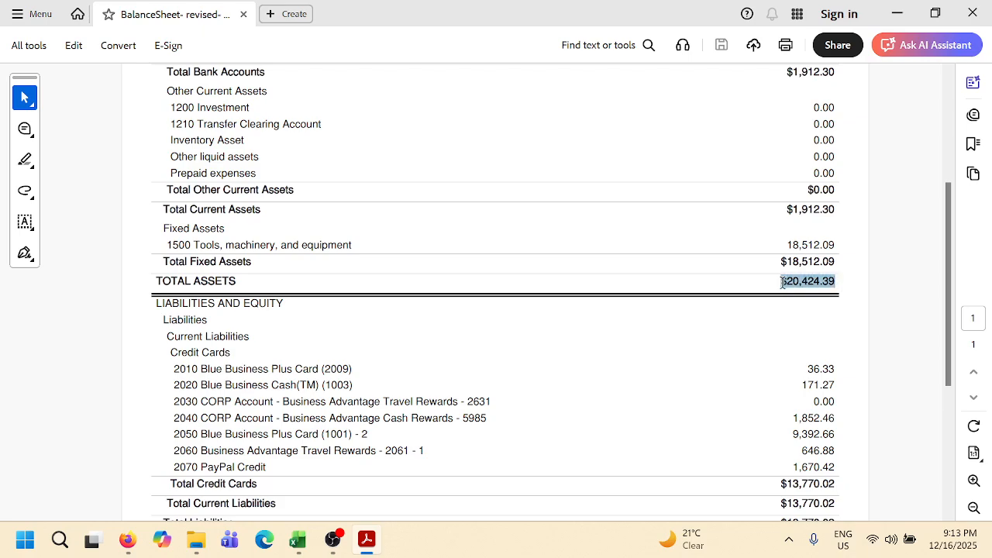
scroll(558, 310, "down", 5)
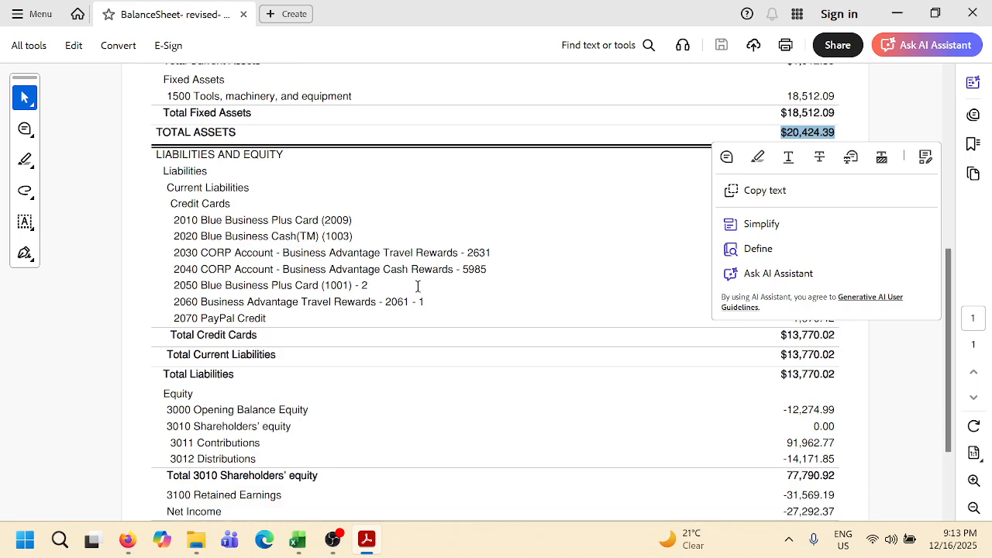
left_click(247, 172)
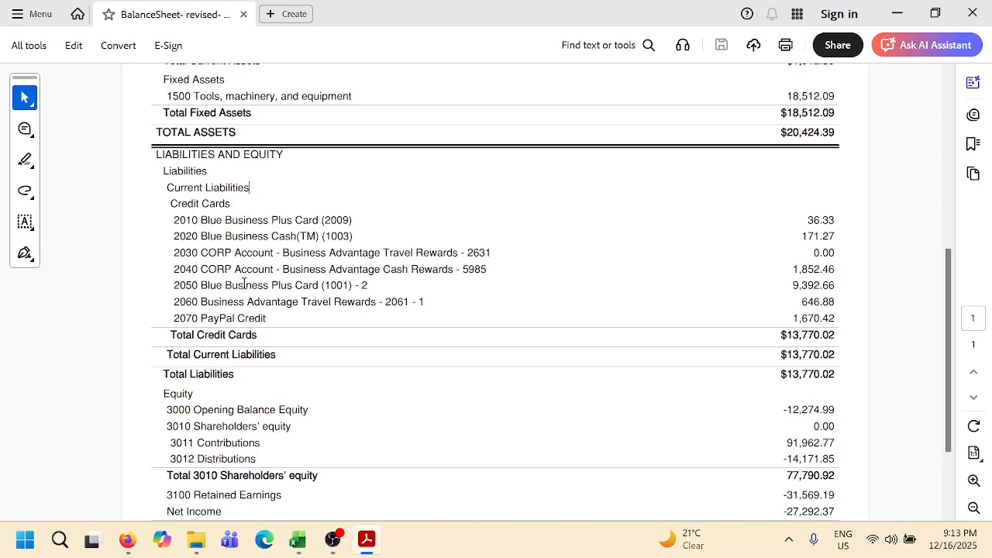
Examine the accounts listed under Credit Cards, from the first Blue Business Plus Card down to PayPal Credit.
scroll(304, 269, "down", 1)
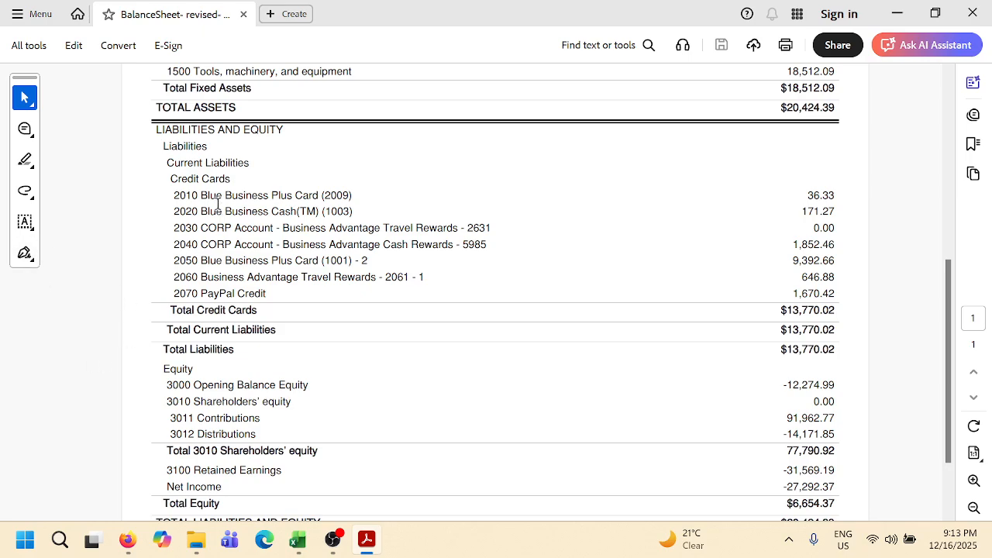
left_click_drag(201, 195, 256, 203)
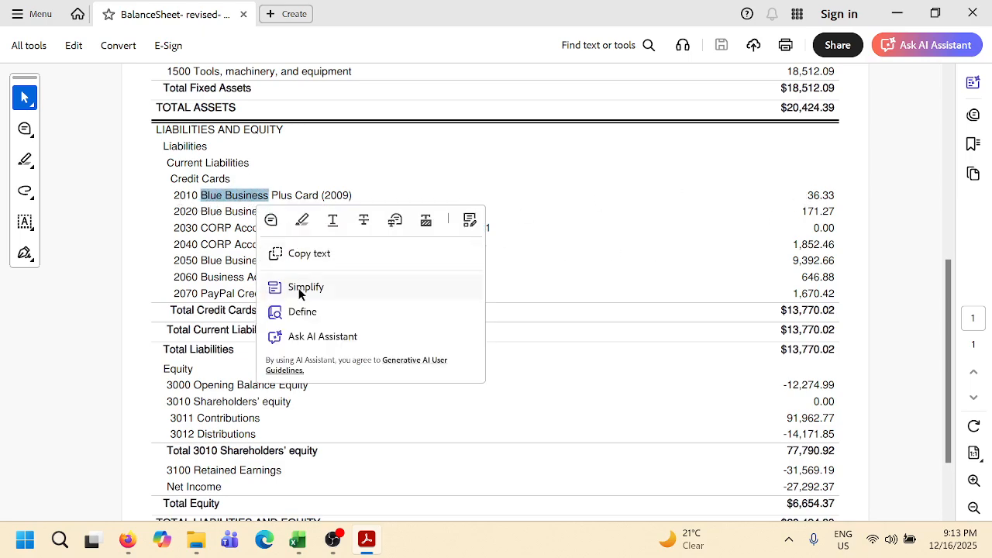
left_click(193, 241)
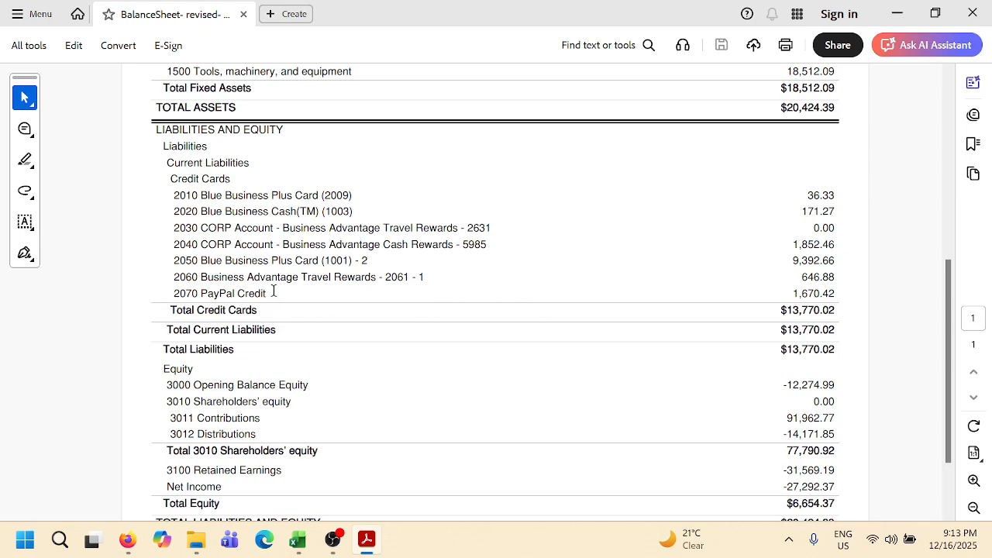
left_click_drag(269, 293, 176, 200)
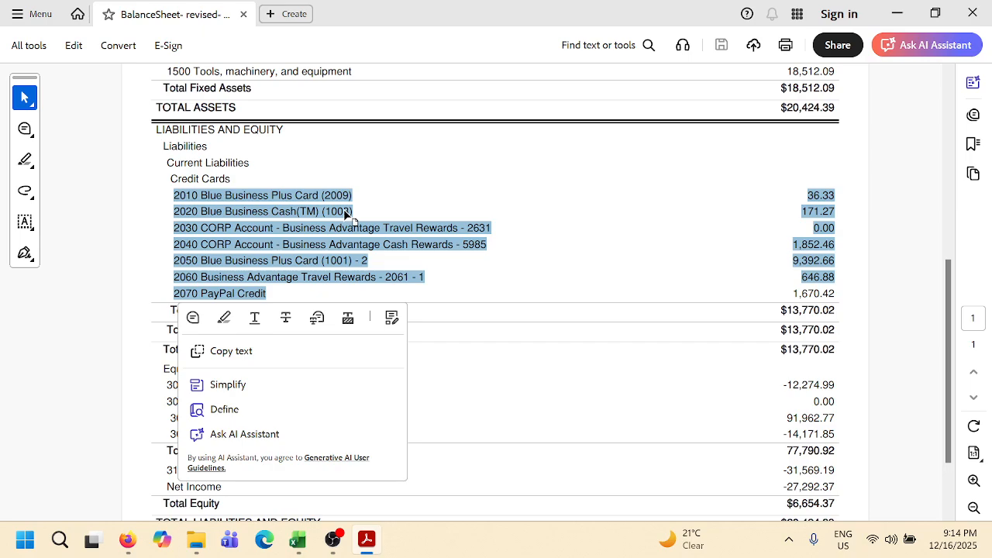
left_click(299, 214)
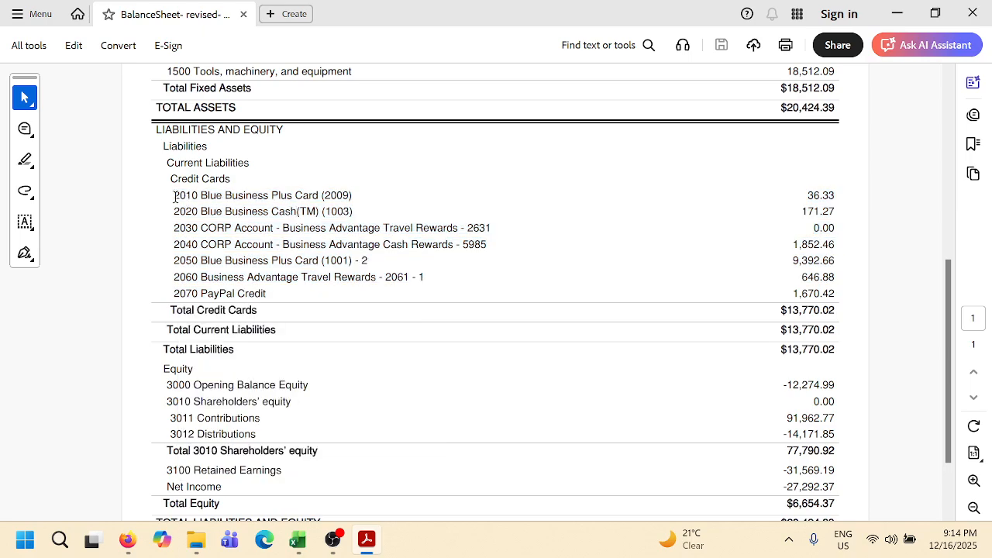
left_click_drag(176, 199, 413, 276)
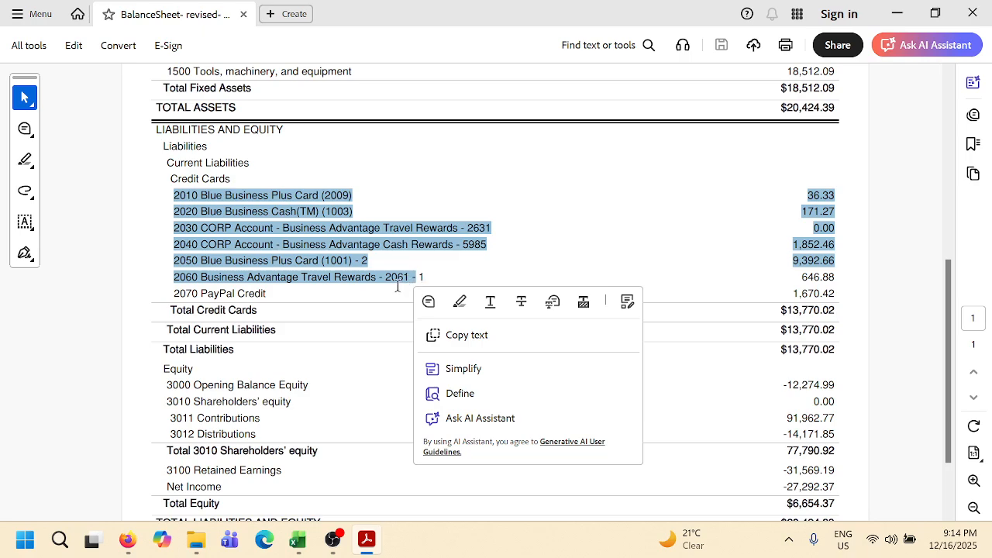
left_click(257, 256)
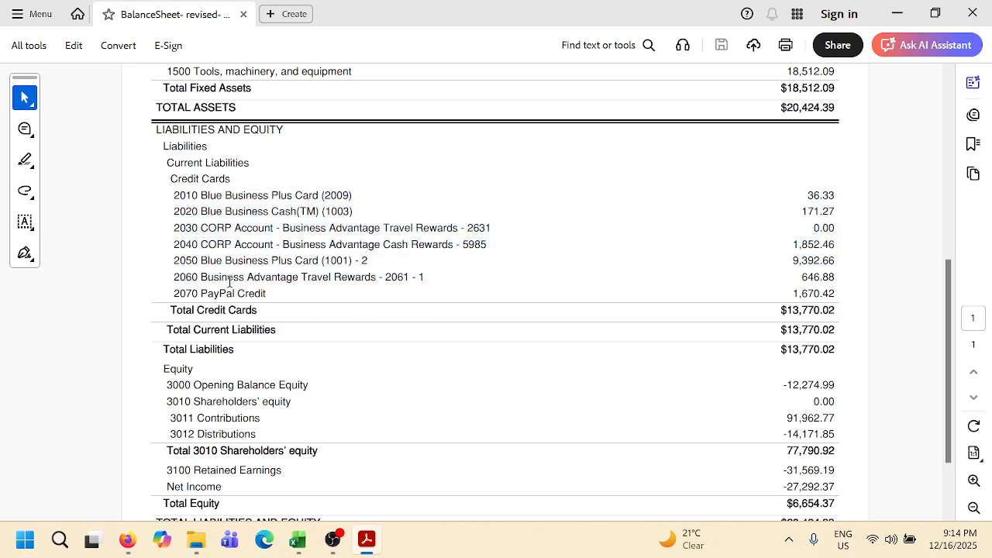
Examine the Business Advantage Travel Rewards account name and the ending digits of the Blue Business Cash card.
double_click(247, 276)
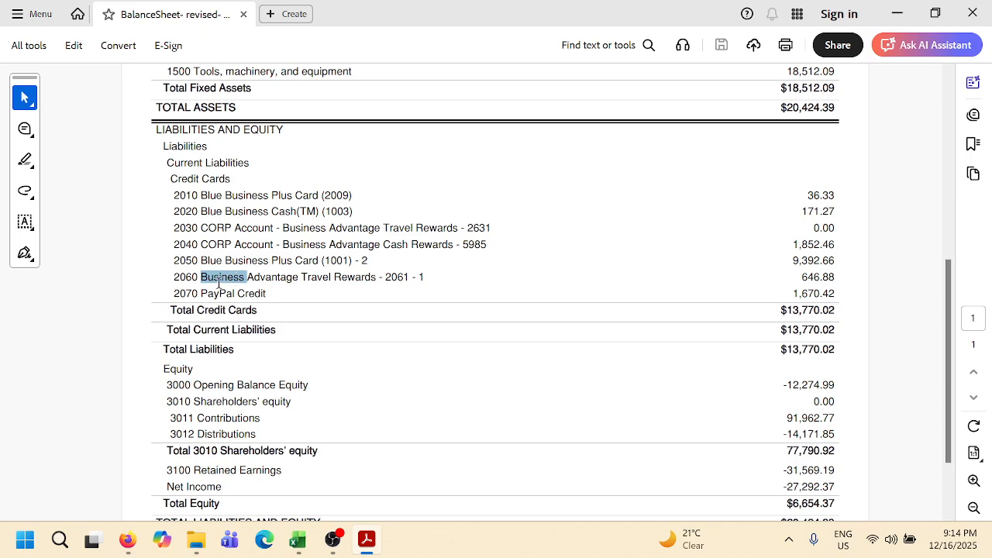
left_click(257, 241)
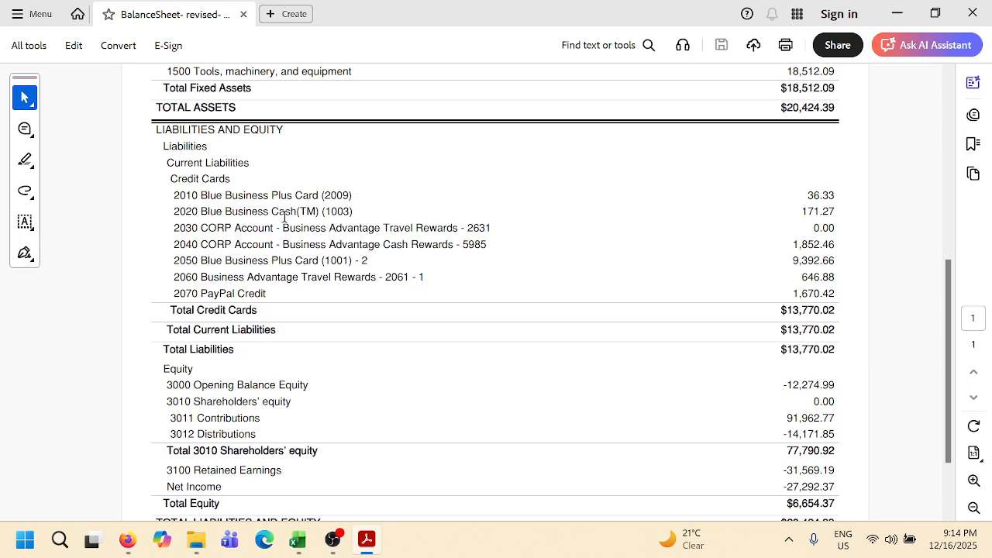
double_click(347, 212)
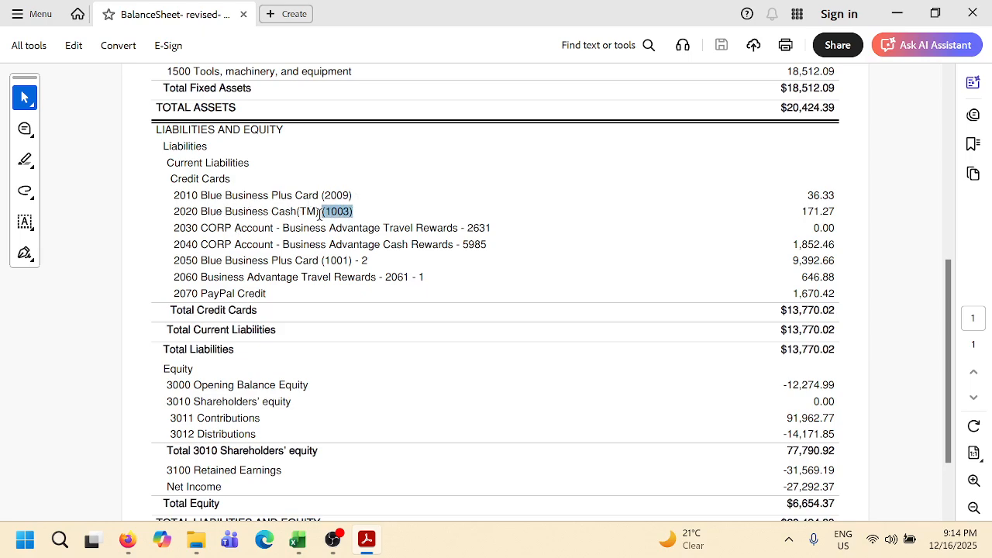
left_click(281, 233)
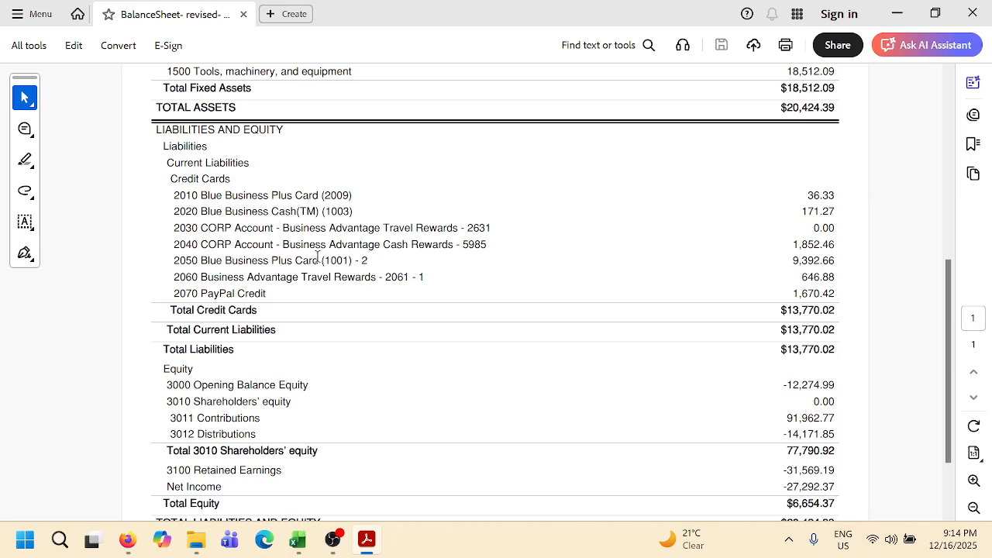
Review the Balance Sheet from Other Current Assets down through the credit card accounts to Total Liabilities and Equity.
scroll(306, 214, "up", 4)
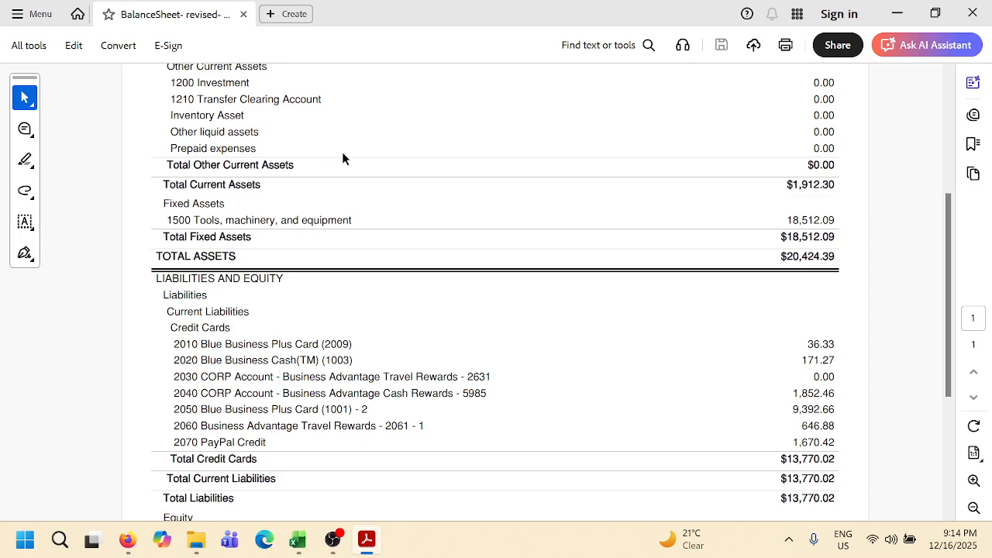
scroll(344, 158, "down", 2)
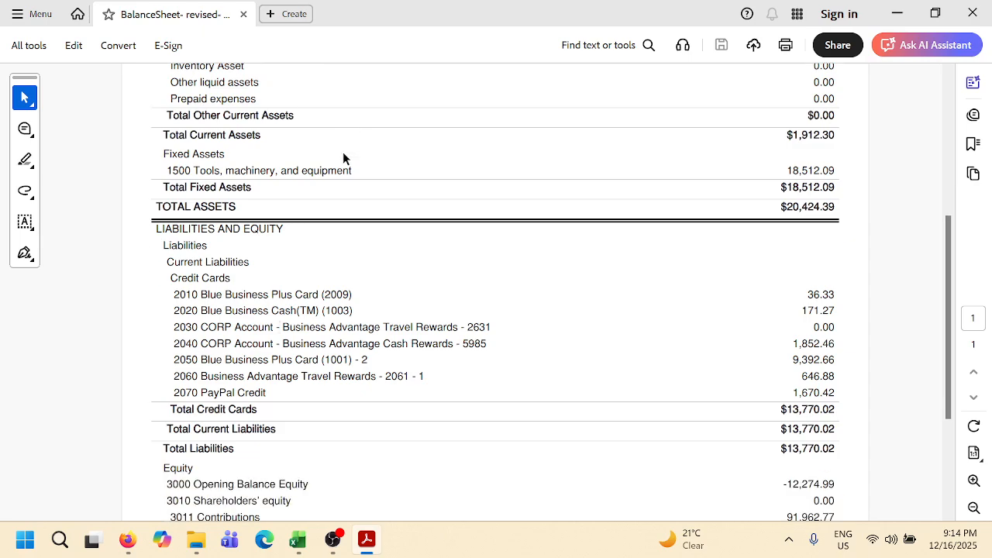
scroll(333, 285, "down", 2)
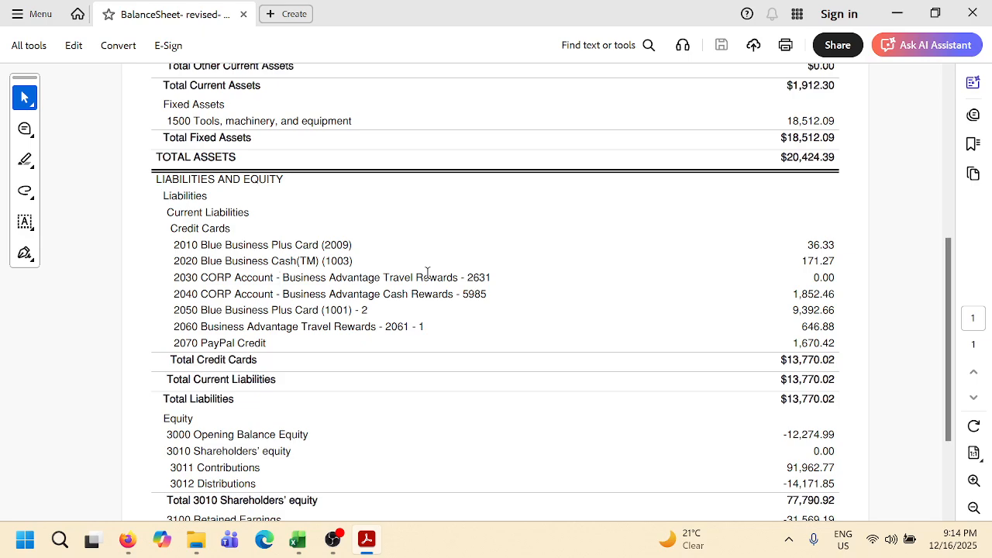
scroll(397, 265, "down", 1)
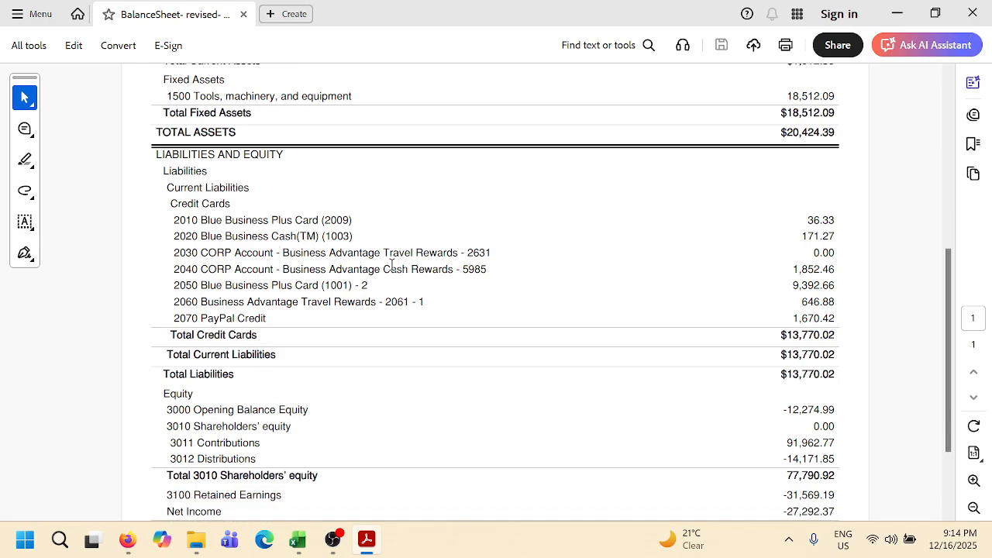
scroll(325, 298, "down", 2)
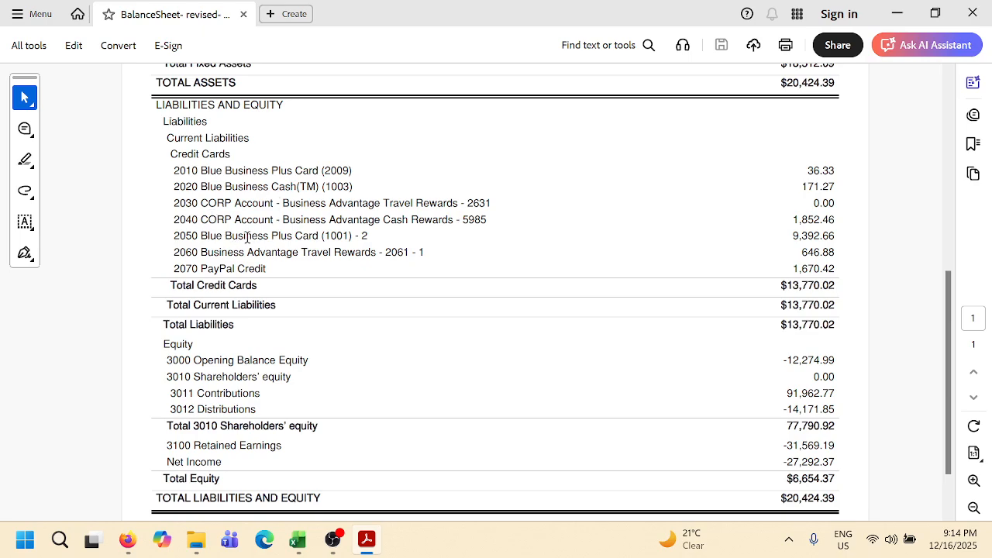
scroll(379, 235, "down", 1)
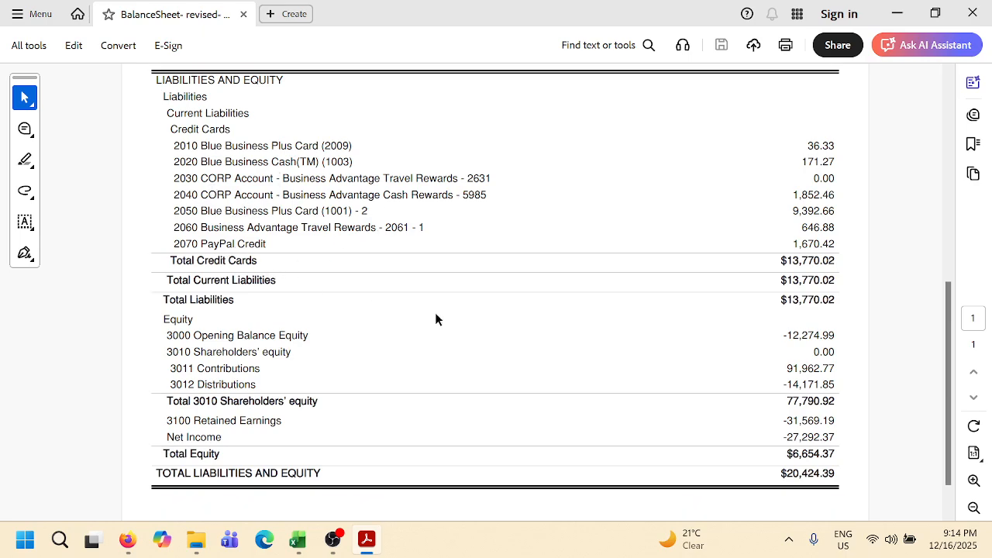
Examine the Opening Balance Equity, Contributions and Distributions lines in the Equity section.
scroll(458, 329, "down", 2)
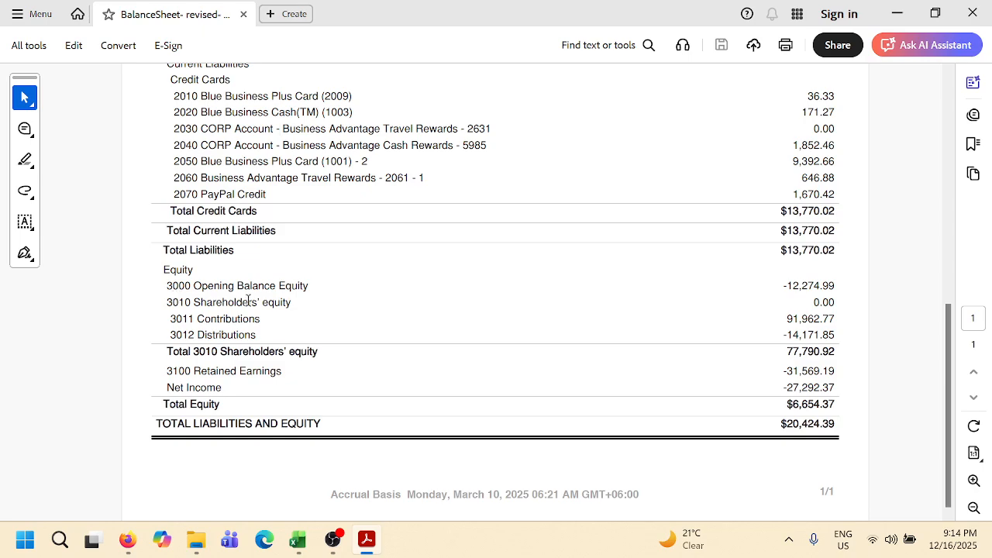
left_click_drag(310, 287, 193, 286)
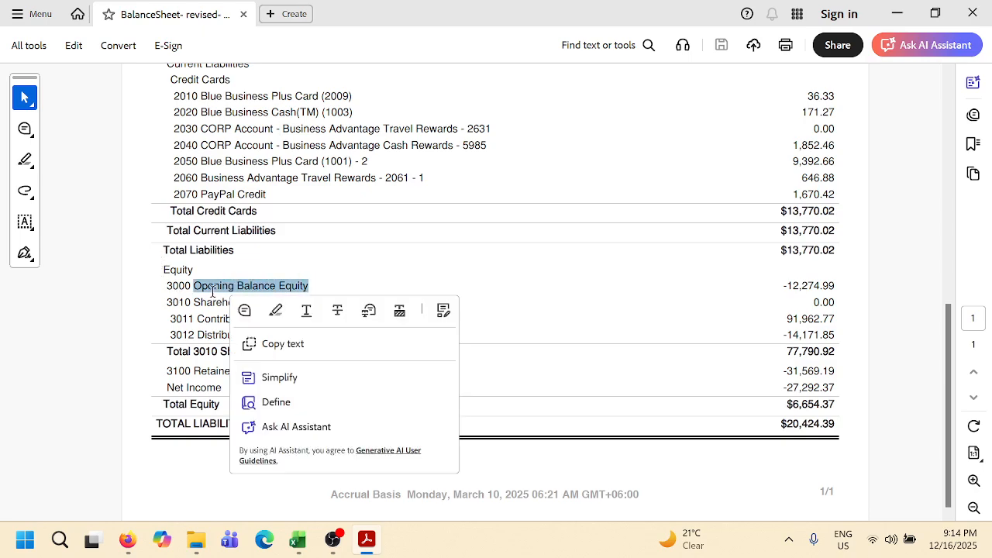
left_click(187, 299)
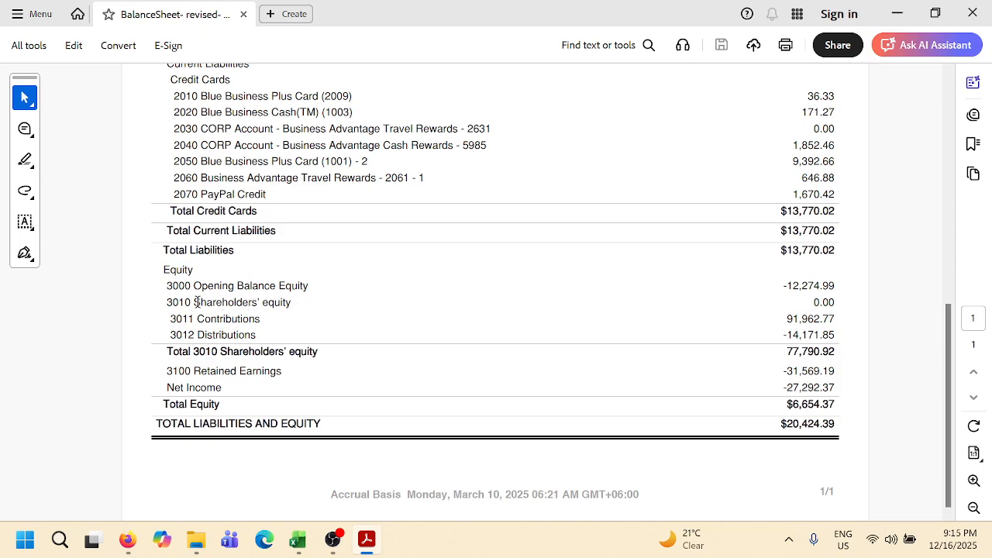
mouse_move(195, 302)
left_mouse_down()
mouse_move(292, 303)
mouse_move(203, 334)
mouse_move(197, 319)
left_mouse_up()
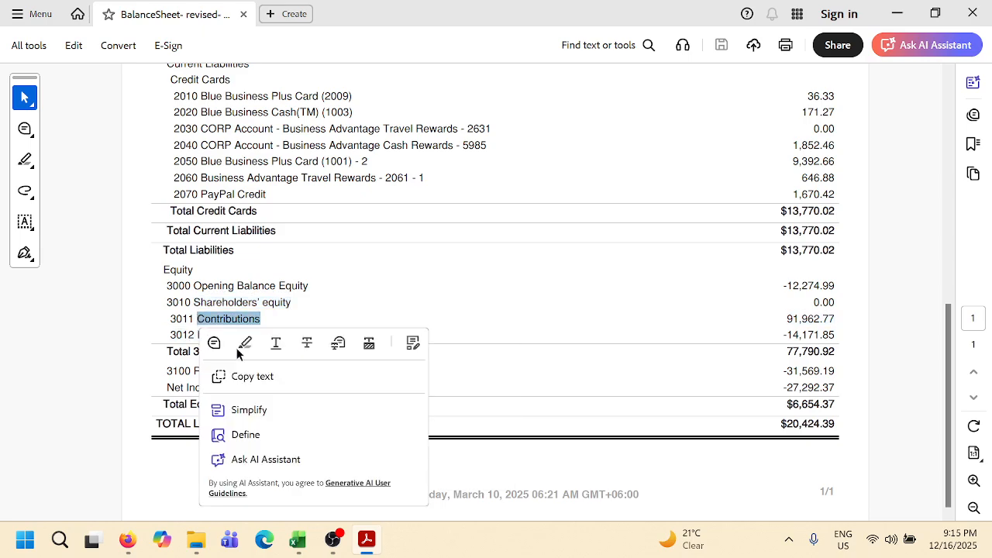
left_click(179, 332)
left_click_drag(197, 335, 269, 334)
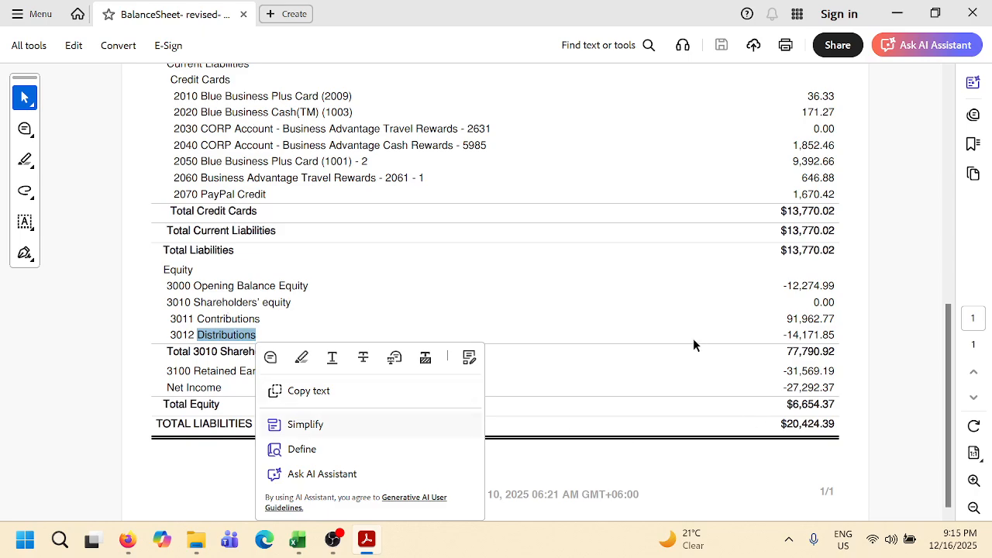
Examine the Retained Earnings and Net Income lines above Total Equity.
scroll(369, 249, "up", 3)
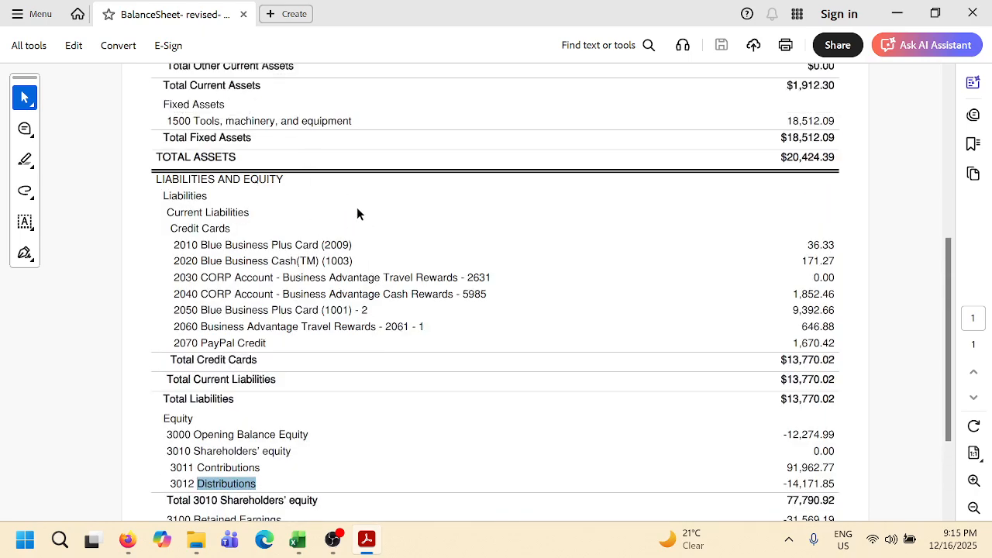
scroll(357, 207, "down", 2)
scroll(404, 346, "down", 1)
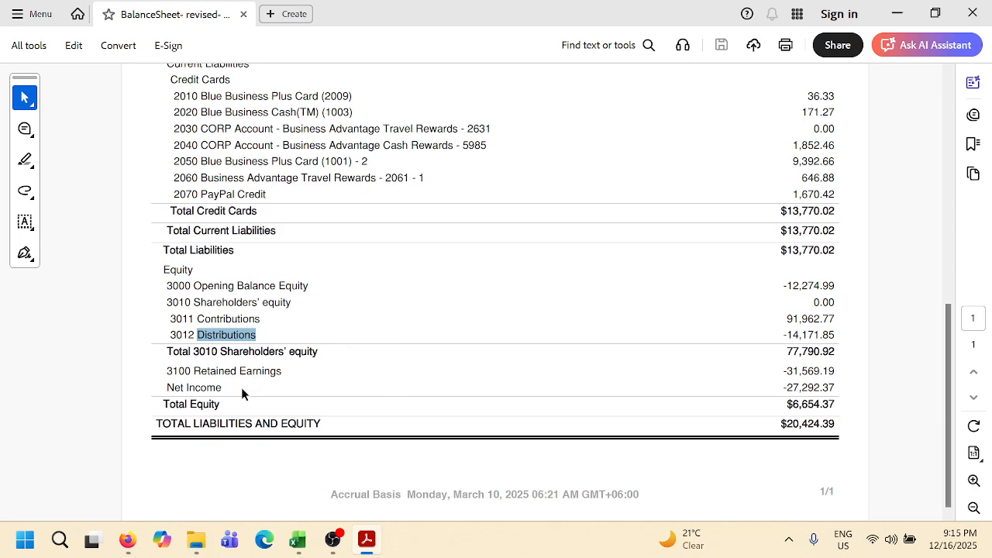
left_click_drag(783, 386, 809, 387)
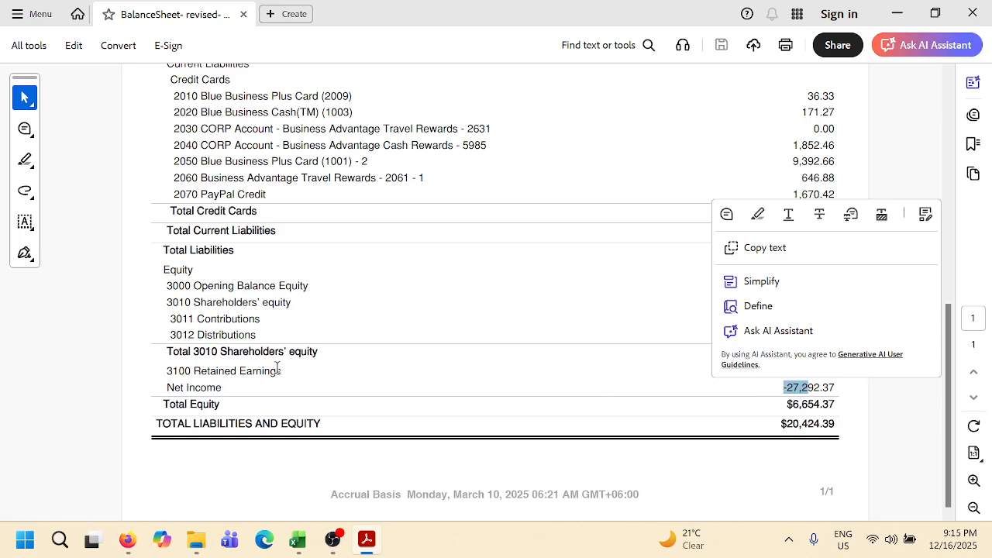
left_click_drag(281, 371, 225, 389)
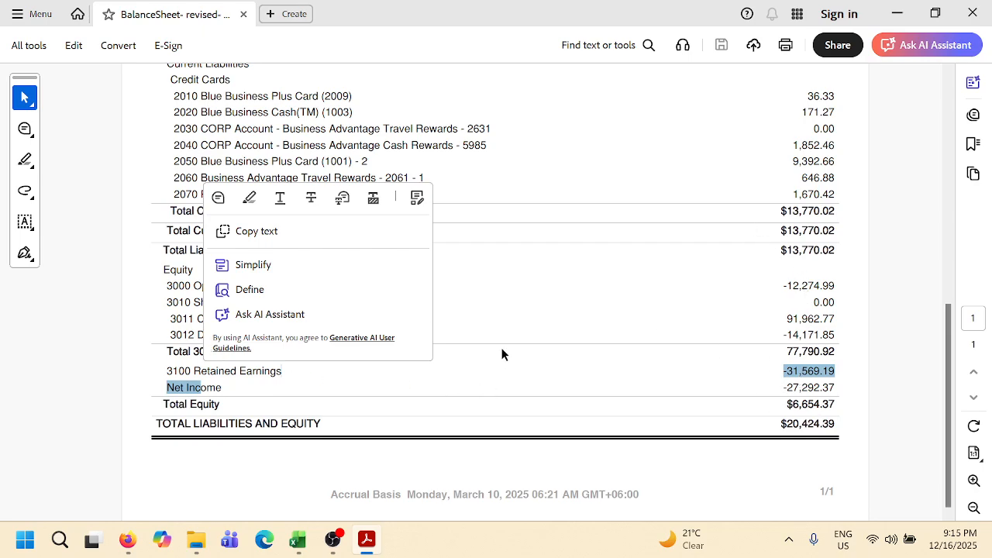
left_click(463, 258)
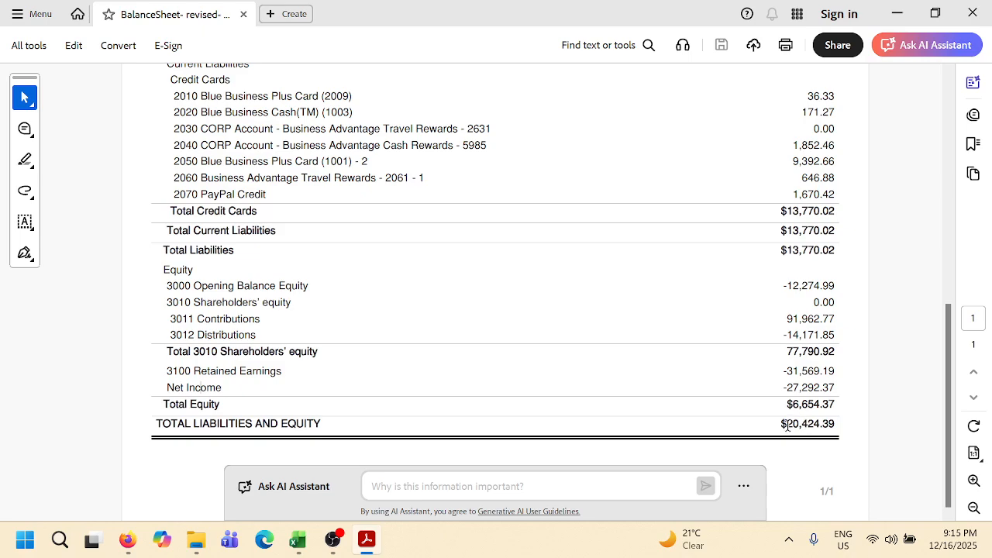
Compare the Total Liabilities and Equity amount with the Total Assets amount.
left_click_drag(787, 425, 837, 433)
scroll(813, 407, "up", 5)
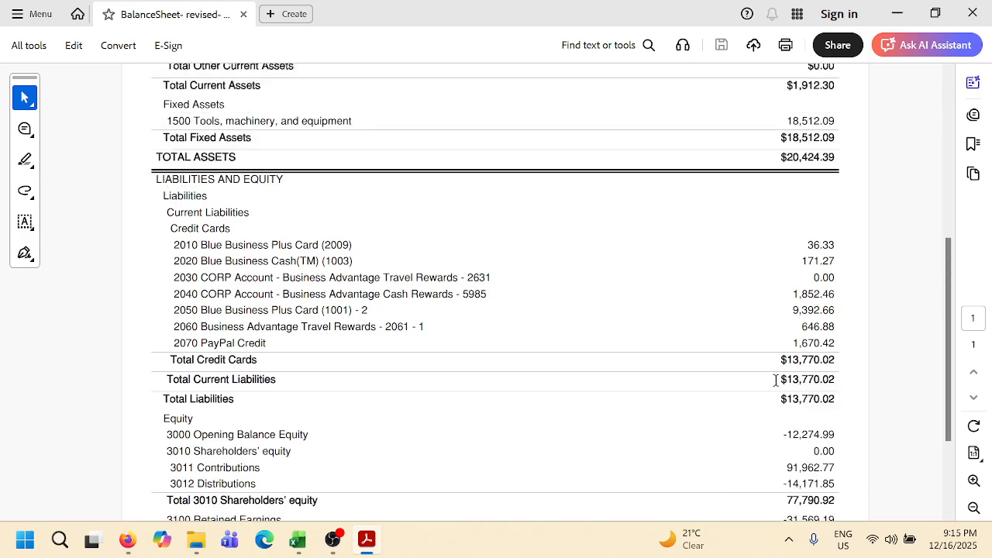
left_click_drag(786, 208, 837, 210)
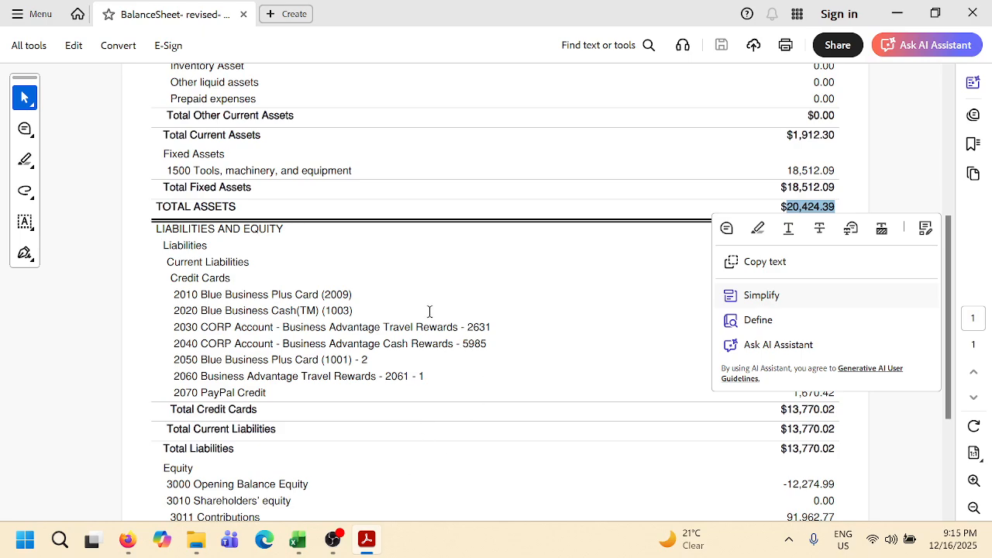
Switch to the Google Meet window in Firefox.
mouse_move(128, 540)
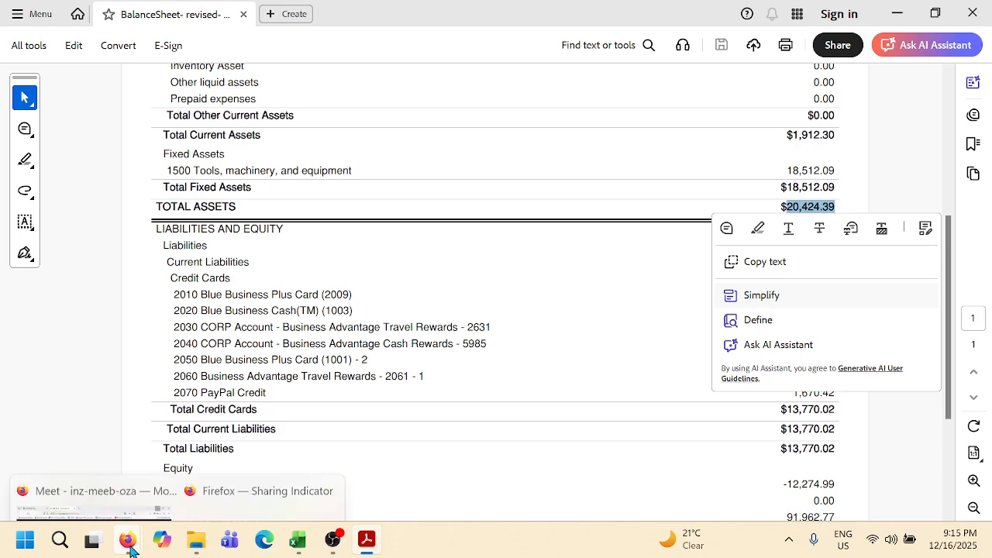
mouse_move(112, 473)
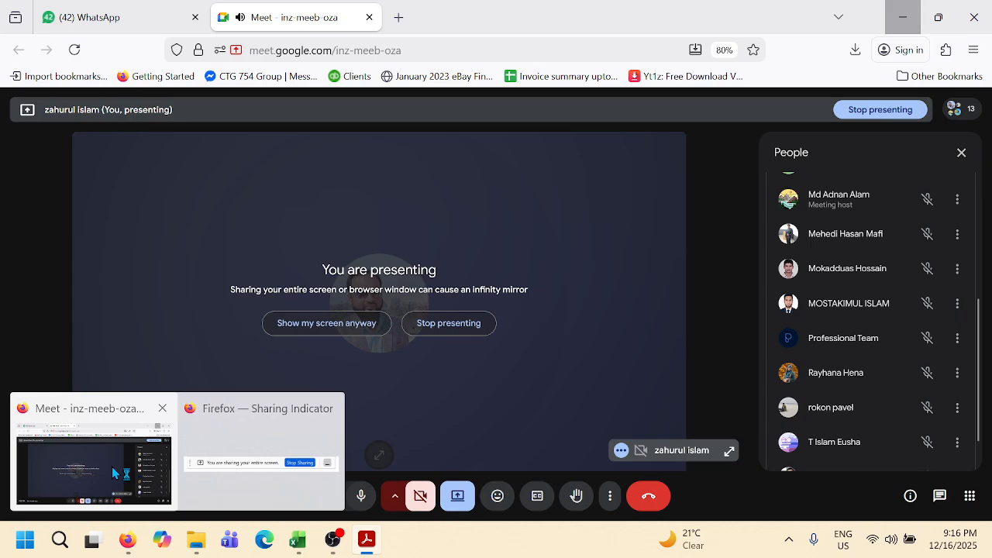
left_click(112, 473)
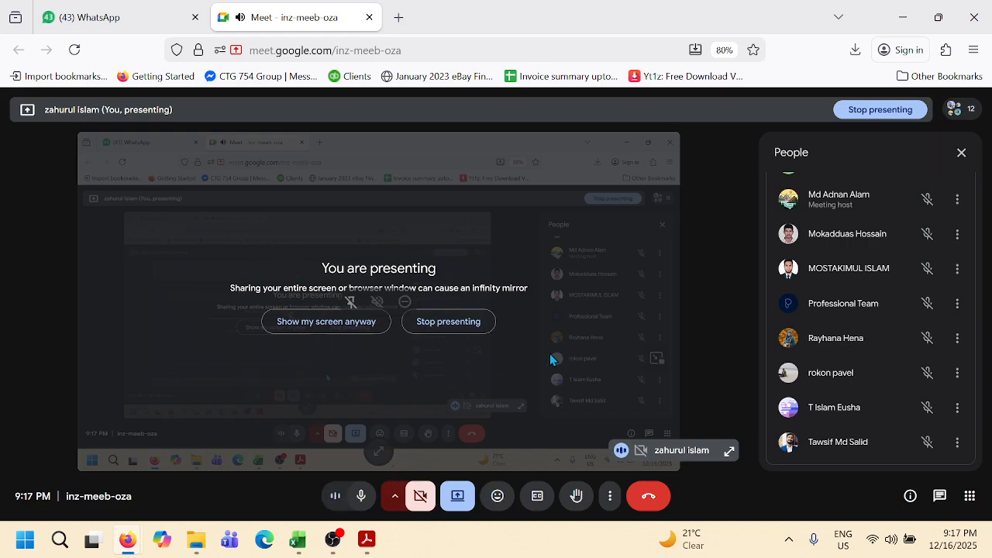
Switch to the Profit and Lossa Statement workbook in Excel and review the full list of items and amounts.
left_click(301, 543)
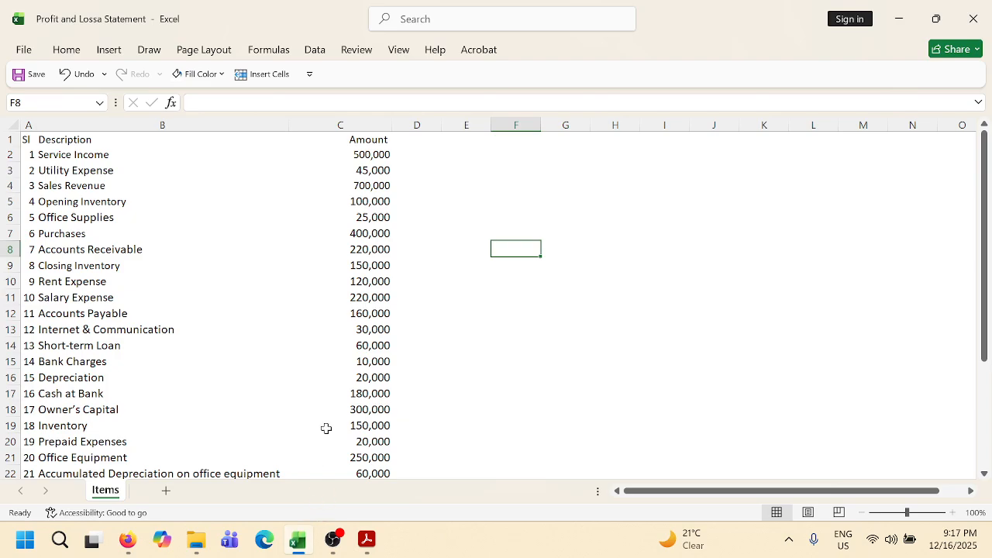
left_click(557, 331)
scroll(270, 325, "down", 5)
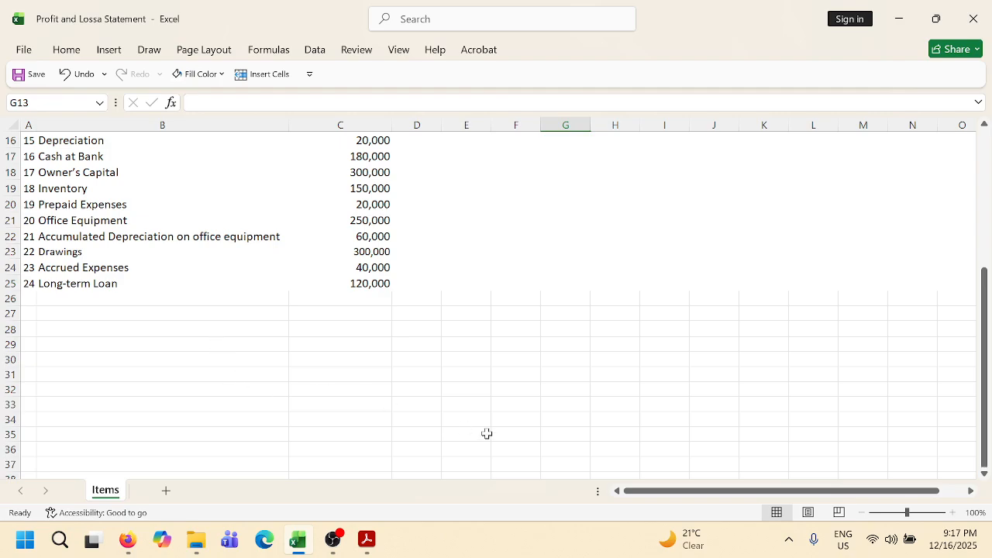
scroll(485, 432, "up", 5)
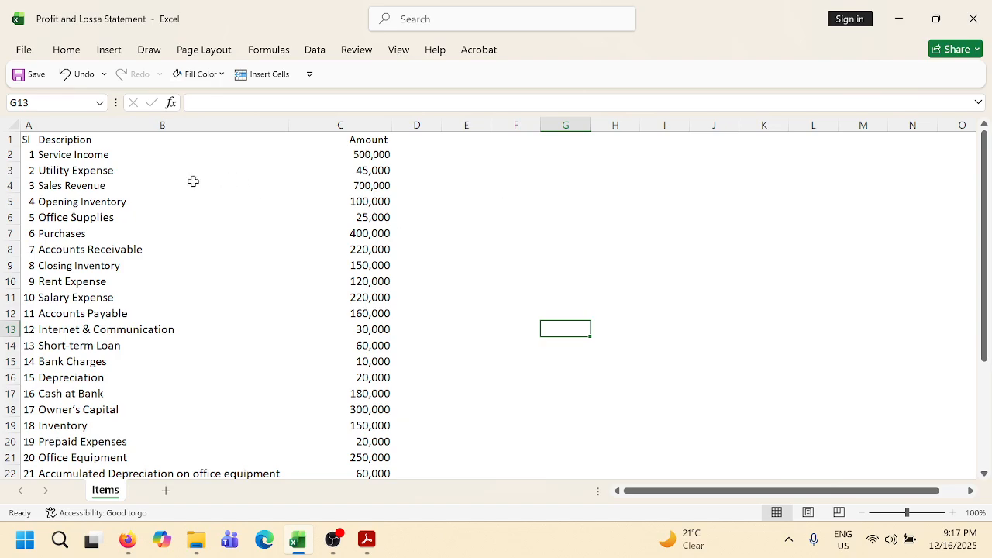
Classify Service Income and Utility Expense as PL in column D, cells D2 and D3.
left_click(97, 157)
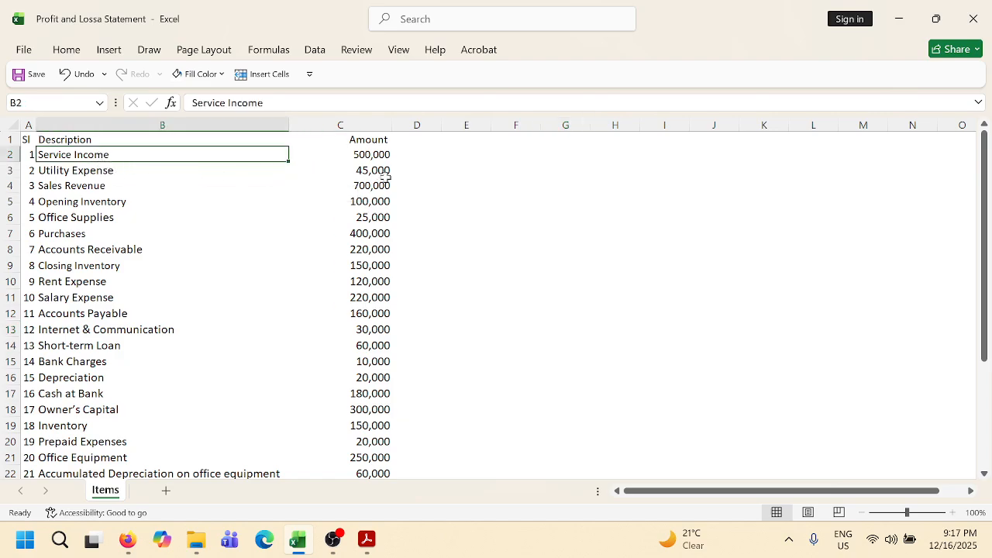
left_click(375, 154)
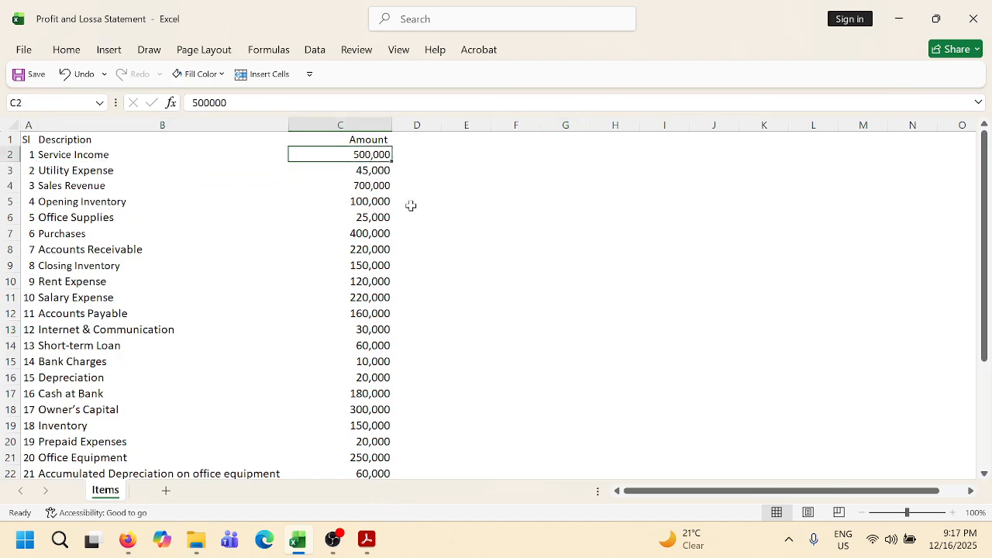
left_click(420, 157)
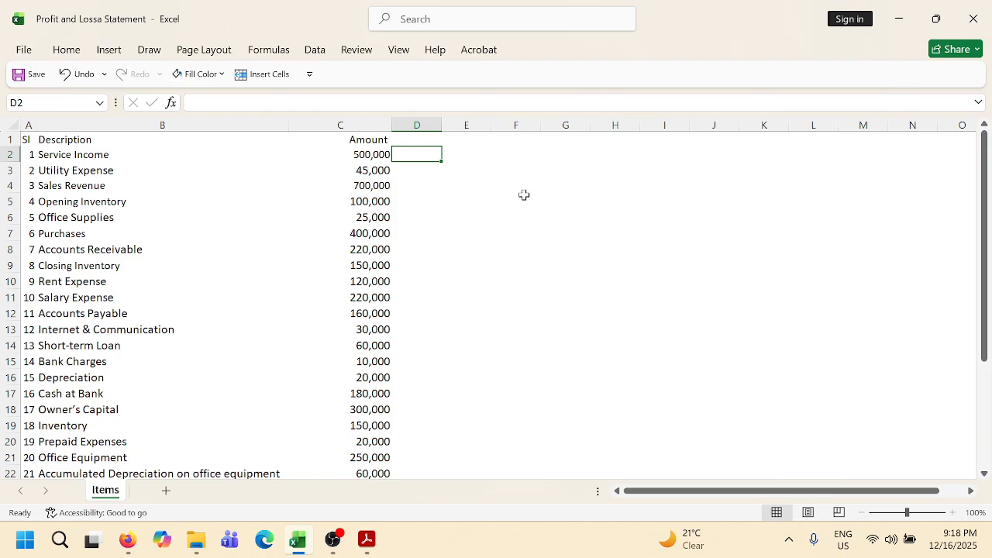
type("PL")
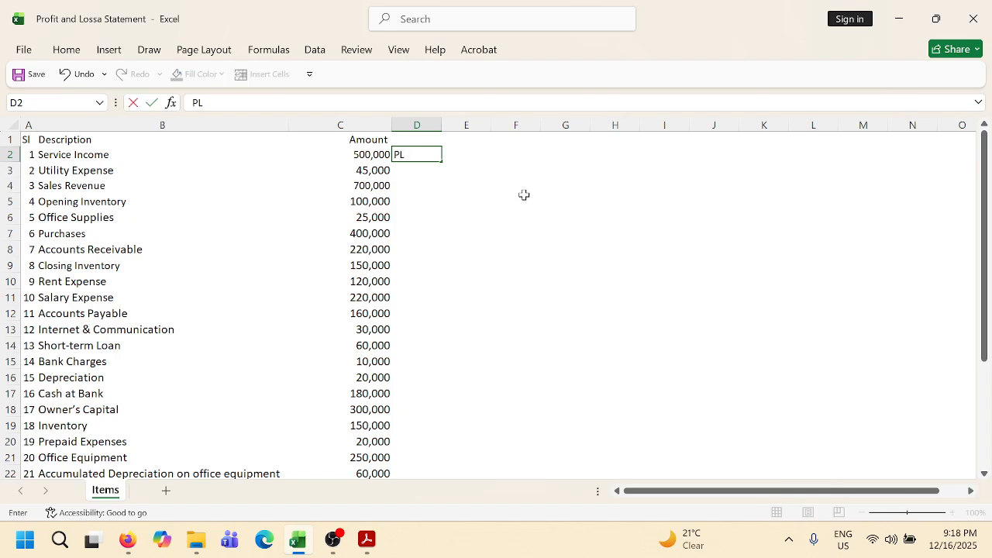
key("Return")
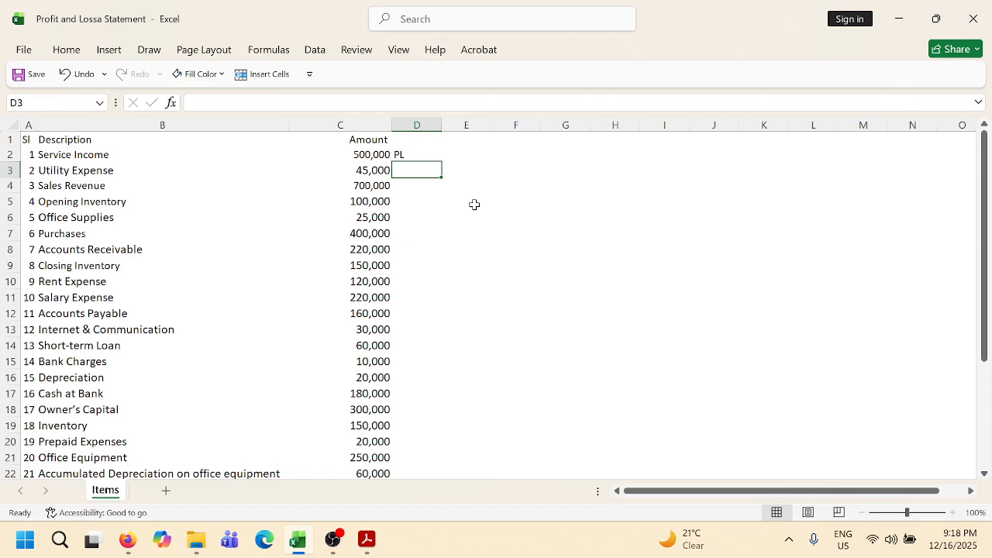
type("PL")
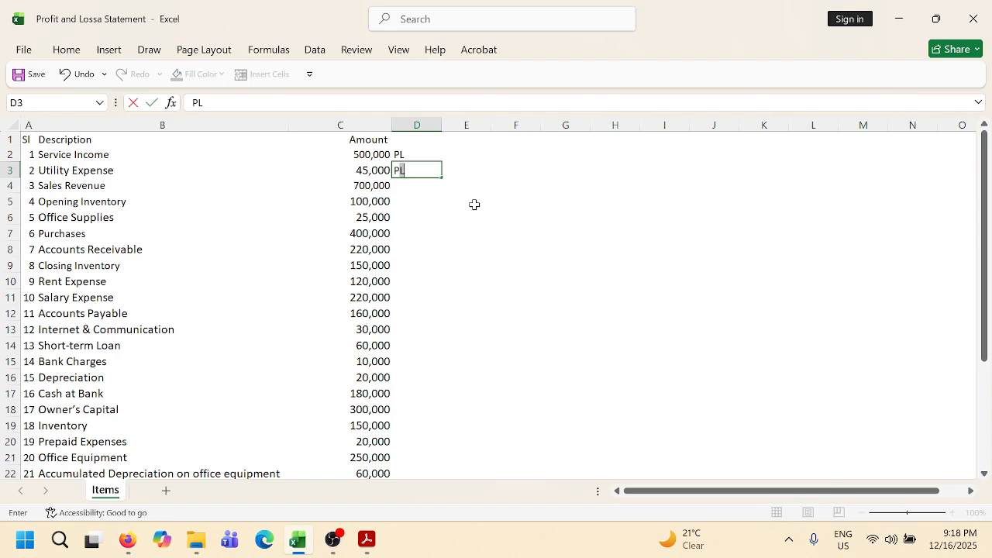
key("Return")
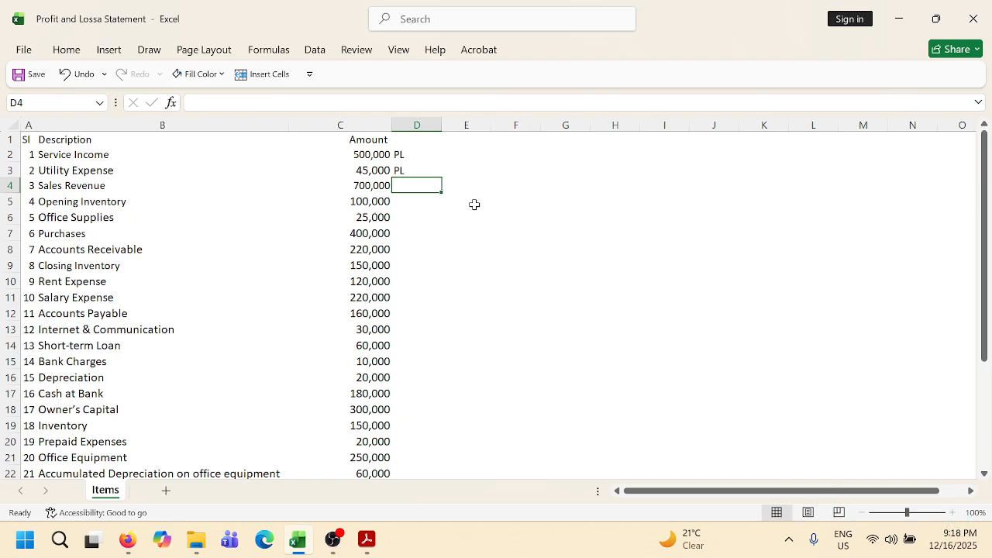
Classify Sales Revenue as PL in cell D4.
mouse_move(338, 539)
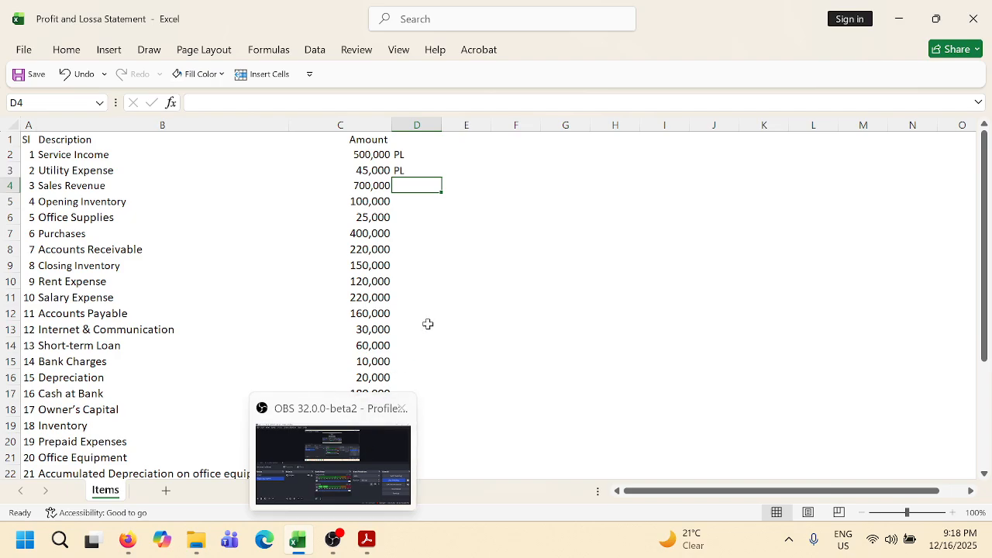
left_click(89, 187)
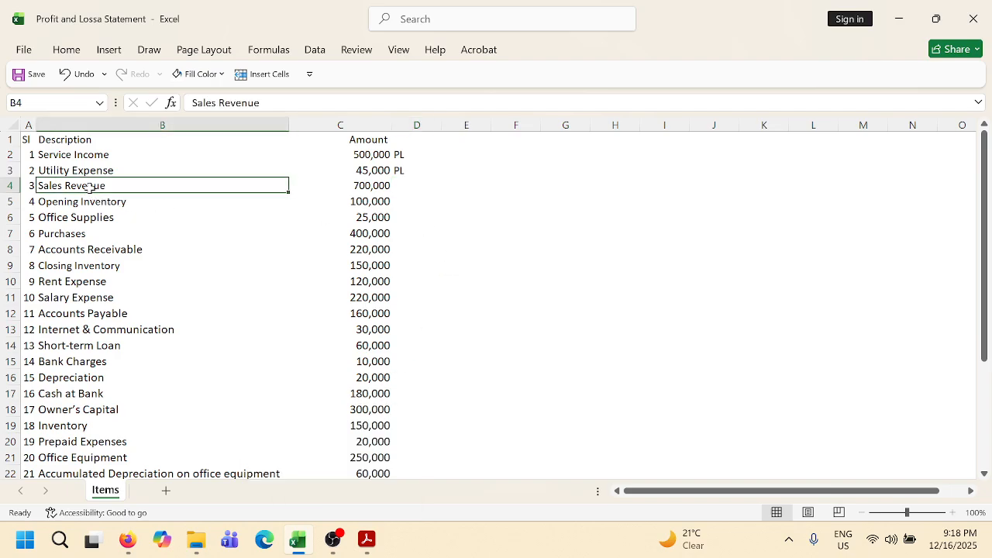
left_click(404, 191)
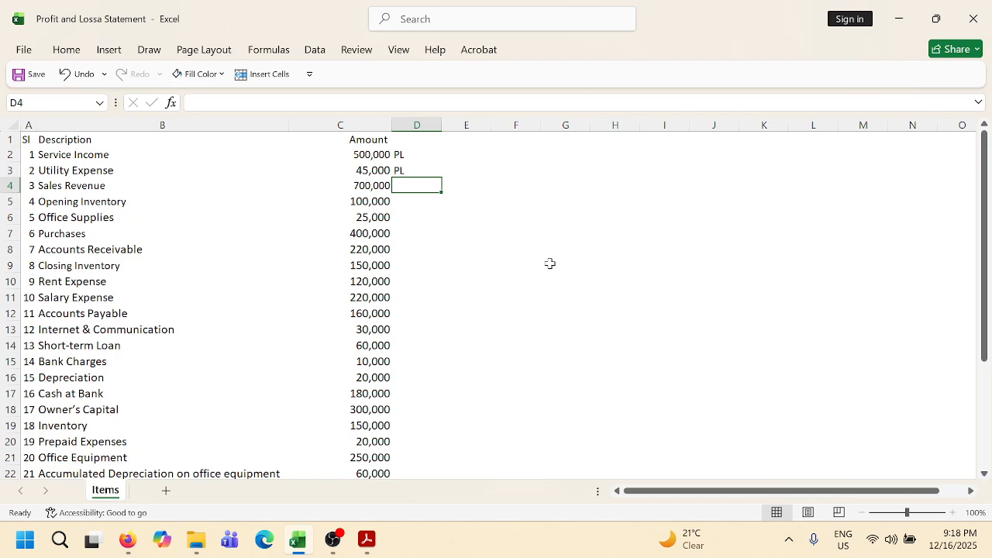
type("PL")
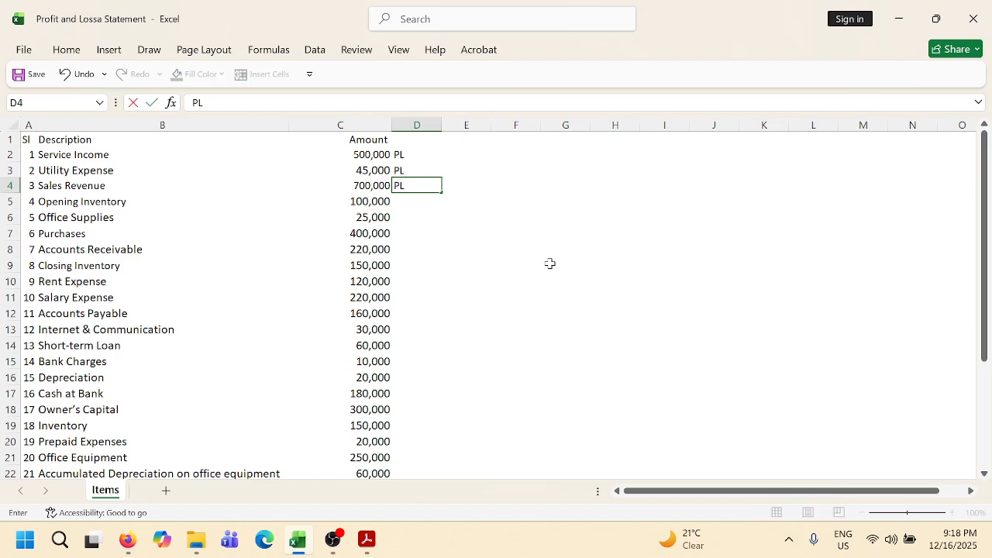
key("Return")
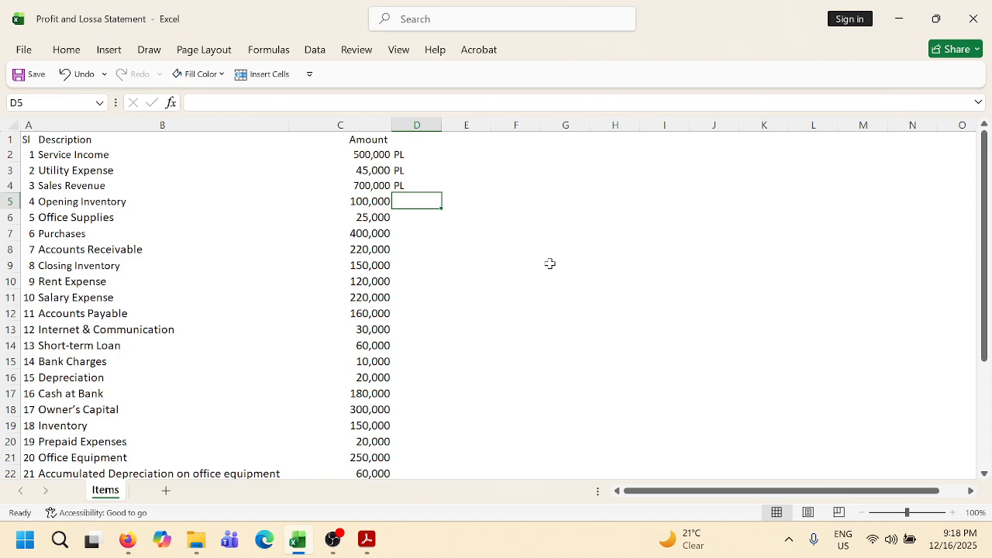
Classify Opening Inventory as PL in D5 and note COGS beside it in E5.
type("PL")
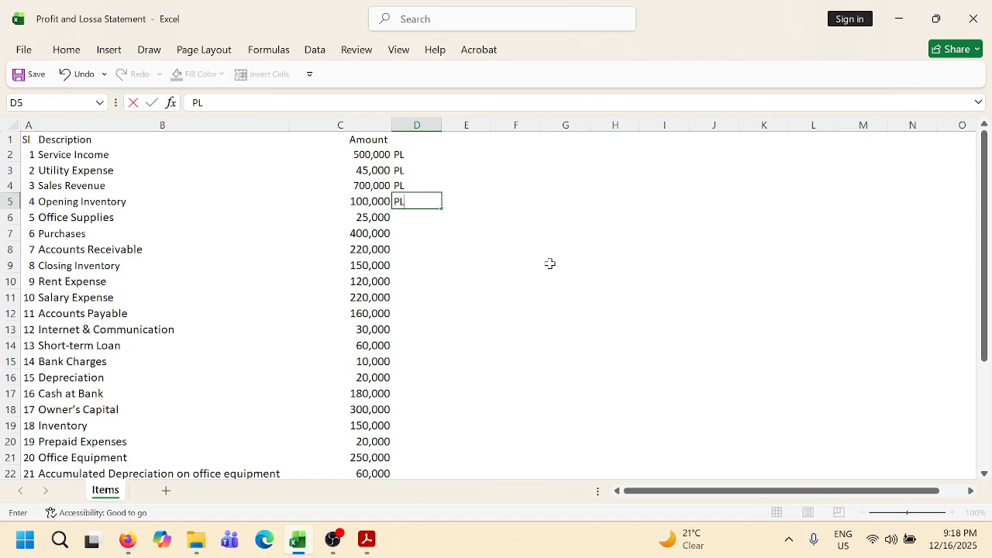
key("Tab")
type("COGS")
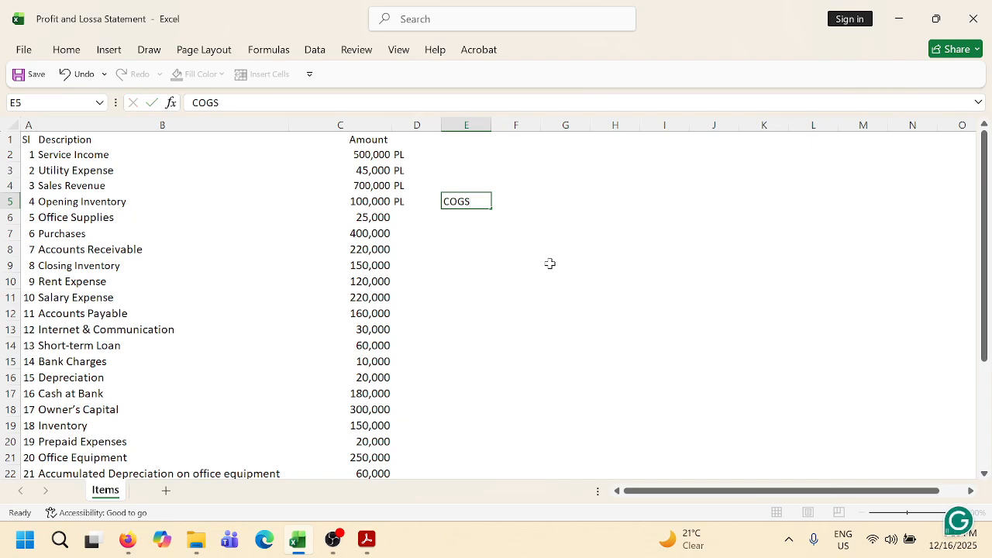
key("Return")
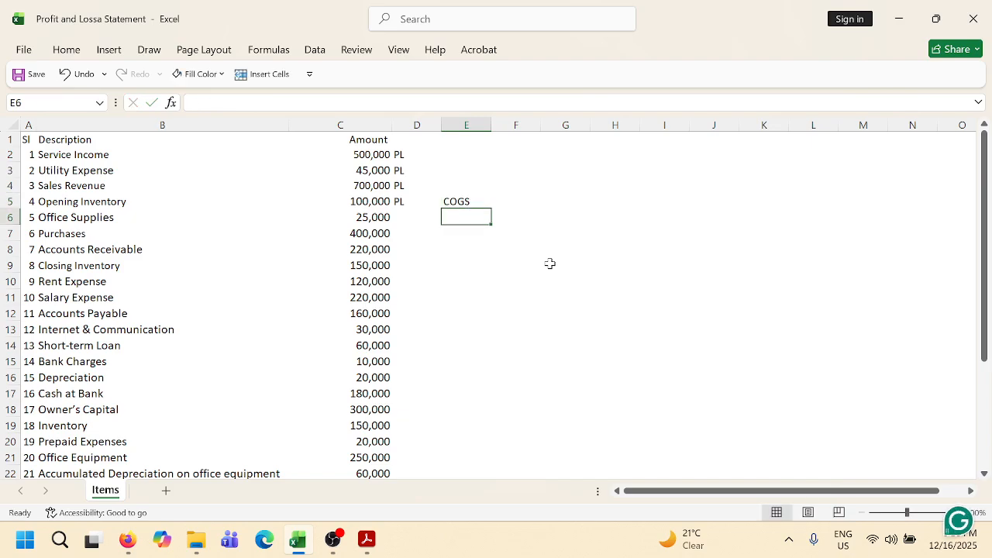
Classify Office Supplies as PL in cell D6.
key("Left")
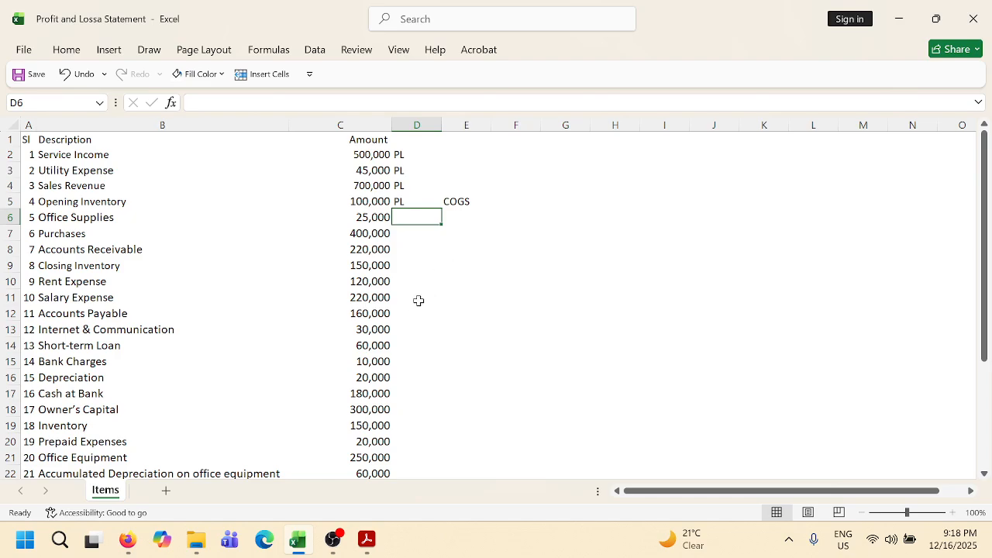
type("PL")
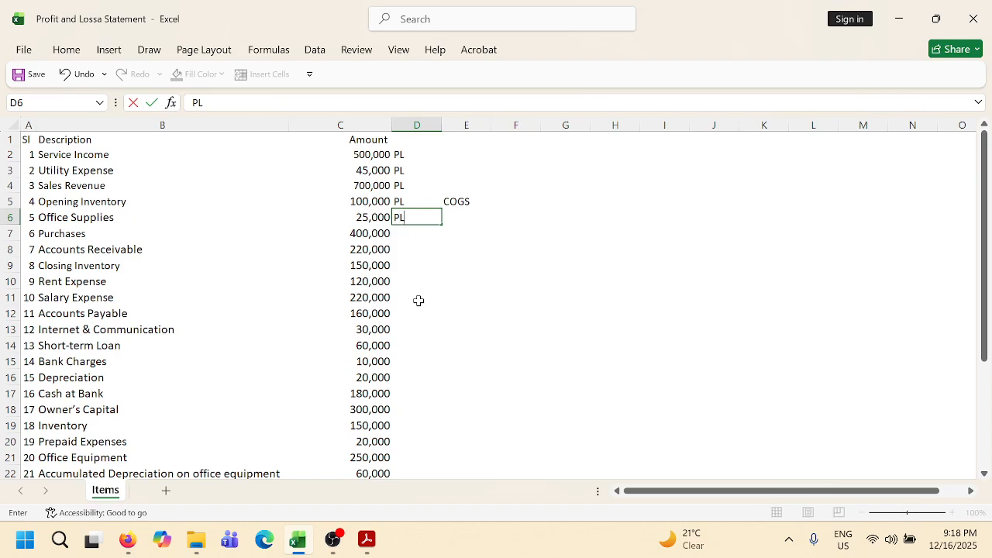
key("Return")
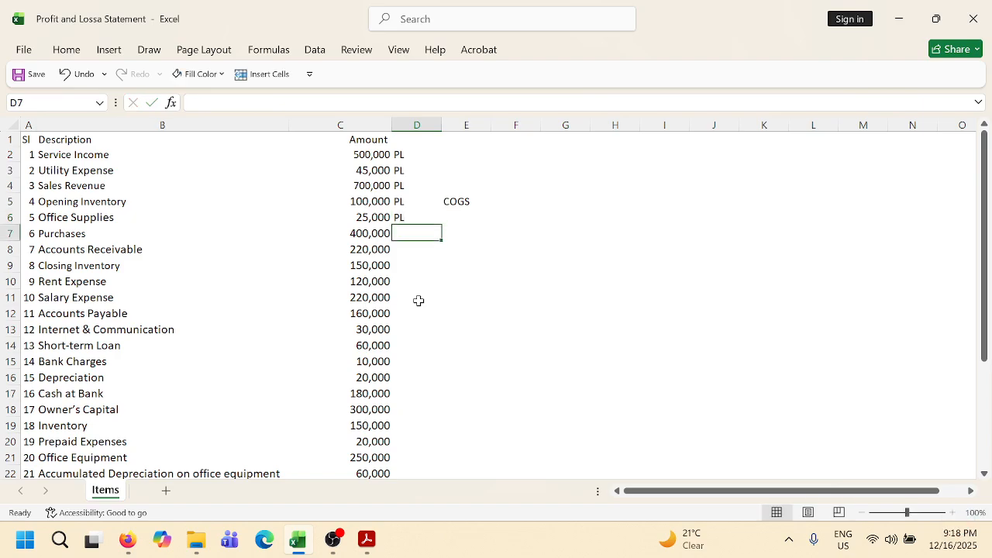
Check the Google Meet window in Firefox and return to the Excel workbook.
mouse_move(127, 540)
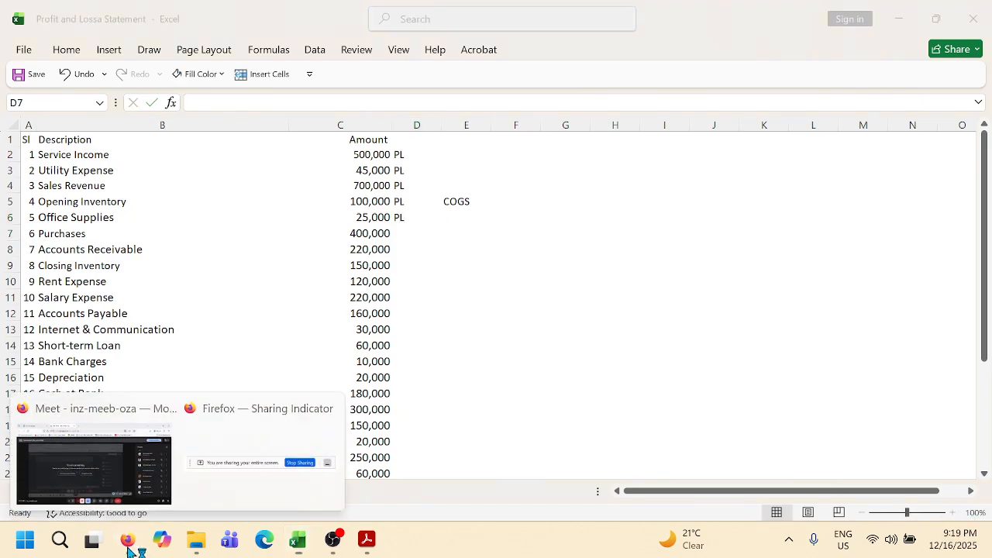
left_click(108, 477)
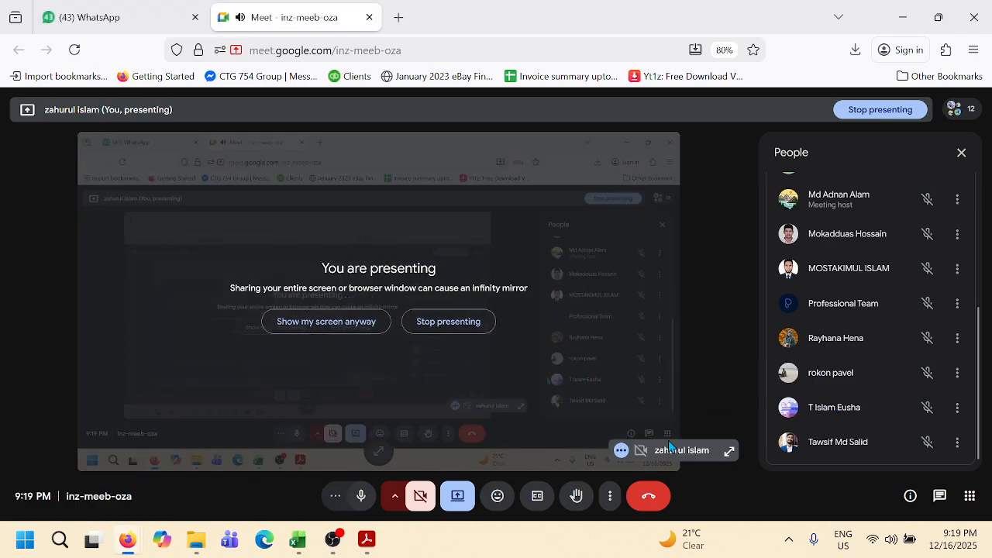
left_click(298, 543)
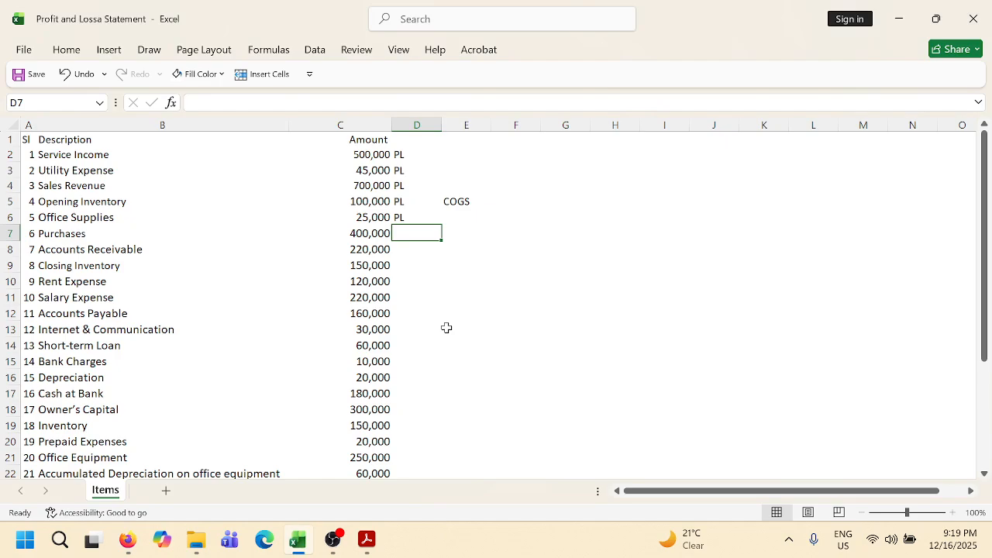
Classify Purchases as PL in D7 and note COGS beside it in E7.
type("PL")
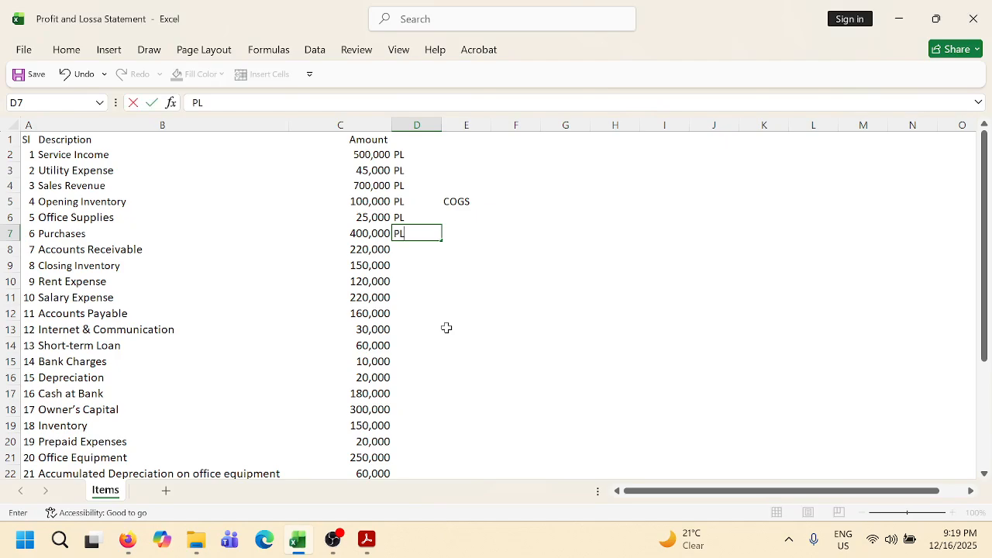
key("Tab")
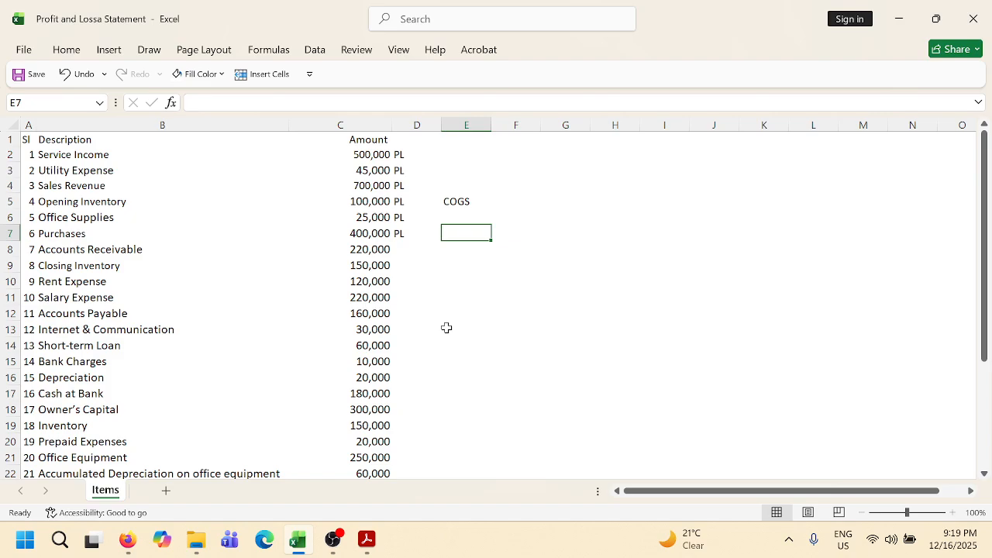
type("COG")
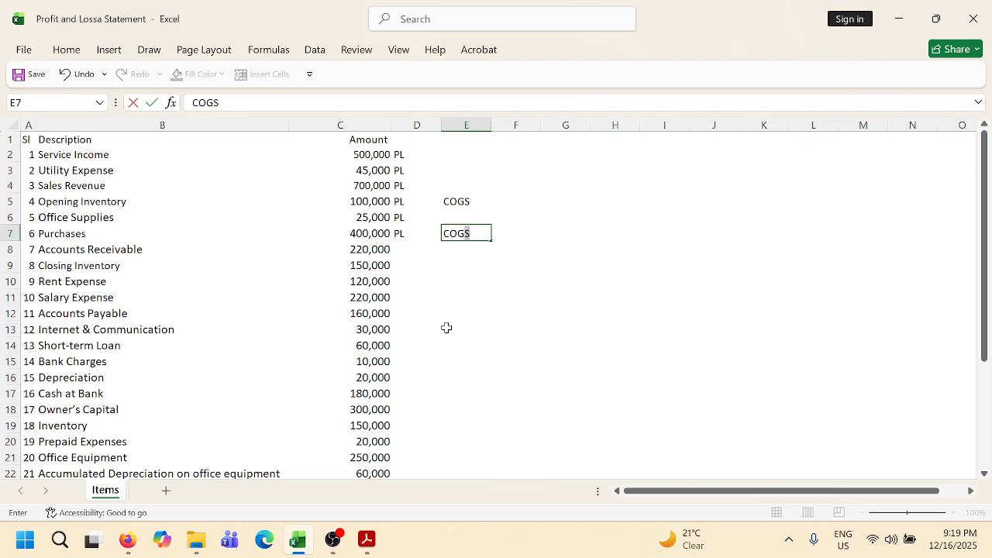
type("S")
key("Return")
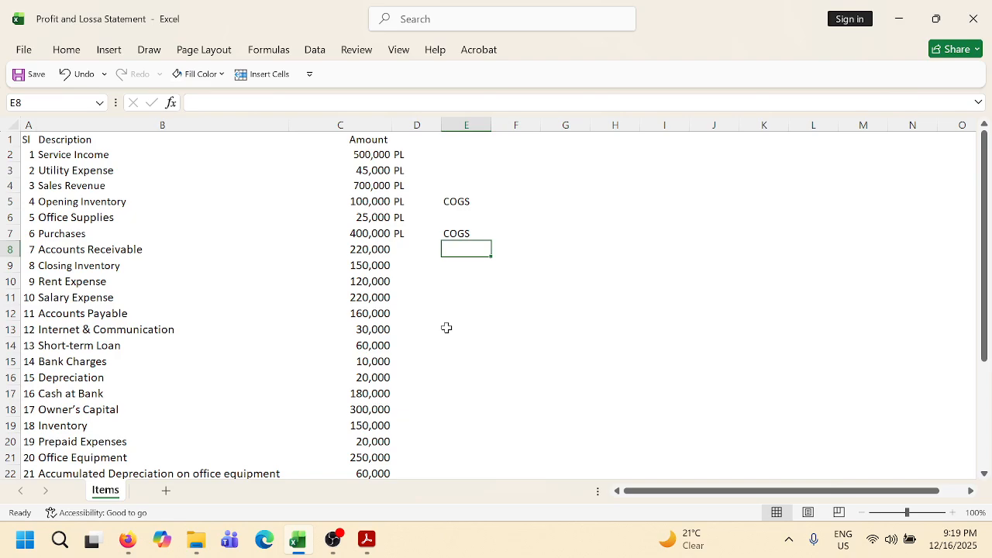
Classify Accounts Receivable as BL in D8 and note CA beside it in E8.
key("Left")
key("Left")
key("Left")
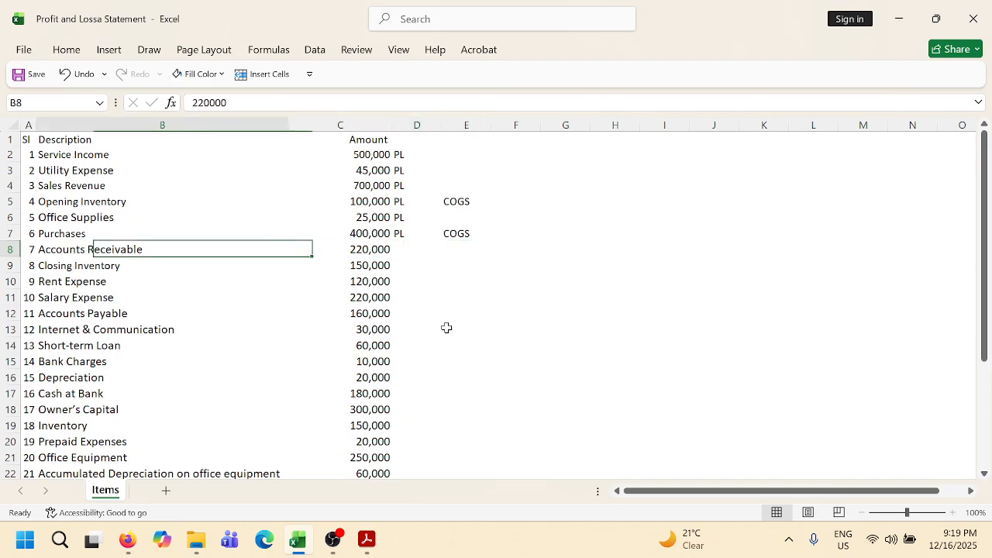
key("Right")
key("Right")
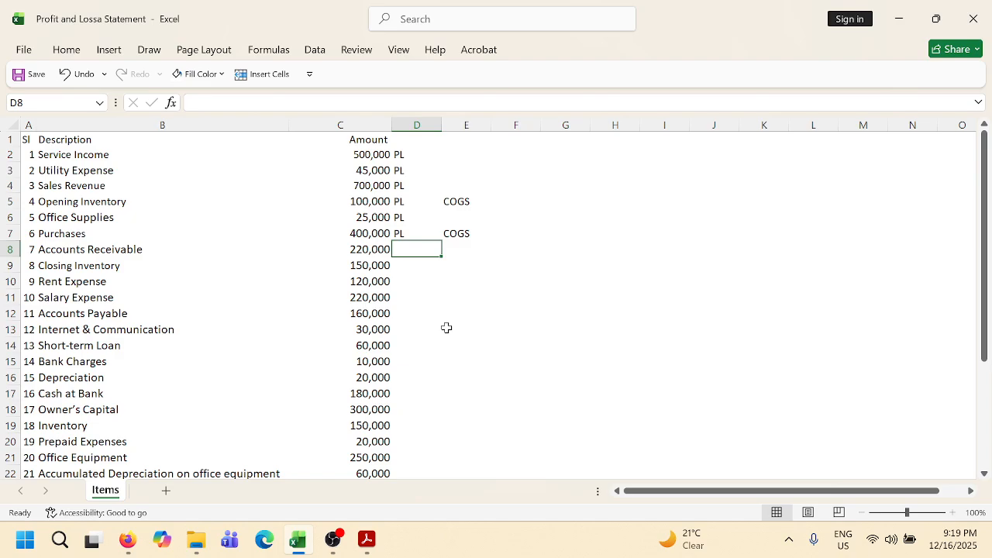
type("BL")
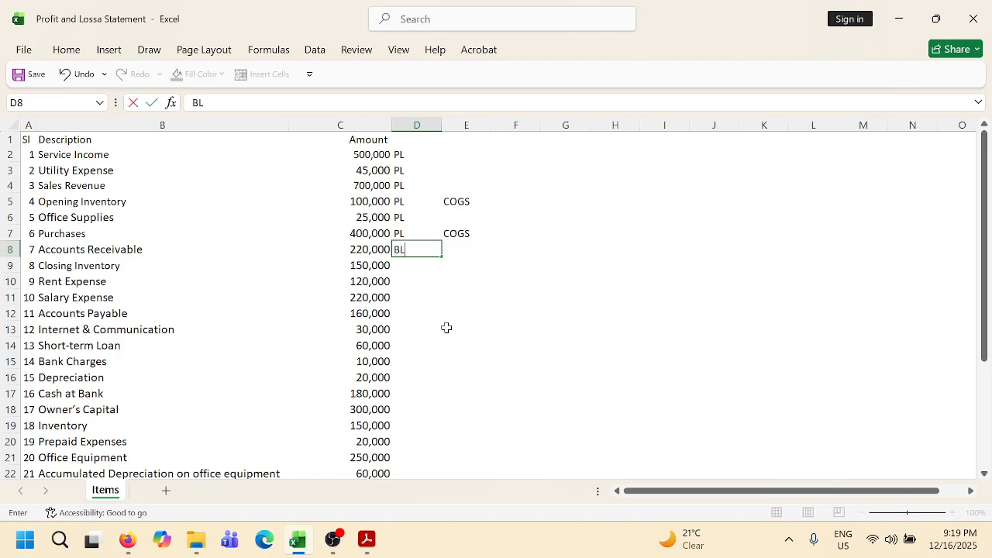
key("Right")
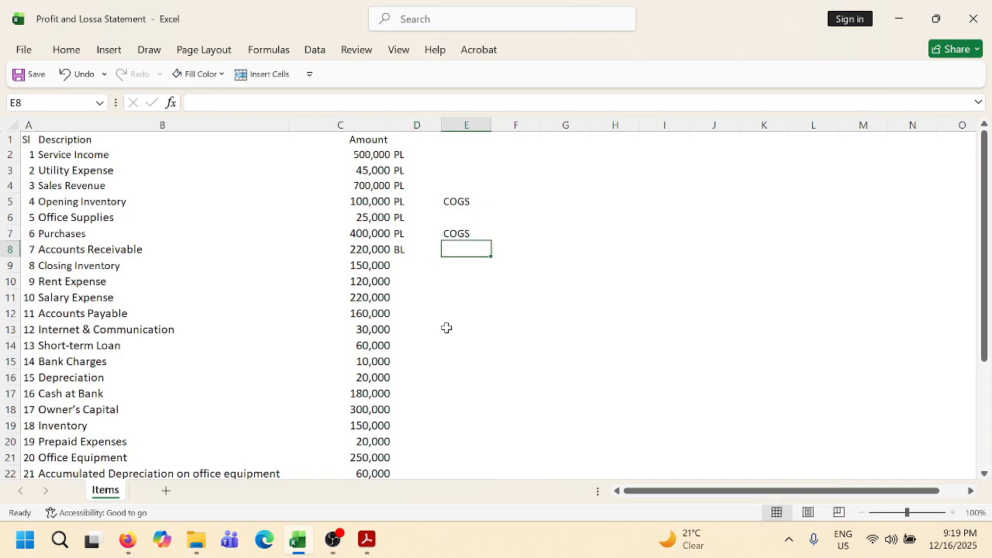
type("CA")
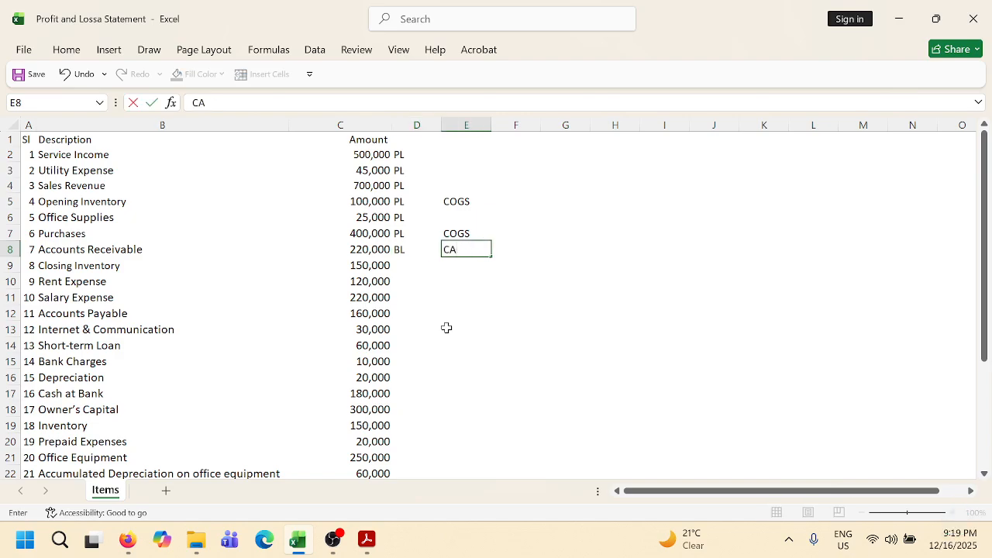
key("Return")
Classify Closing Inventory as PL in D9 and note COGS beside it in E9.
key("Left")
key("Left")
key("Left")
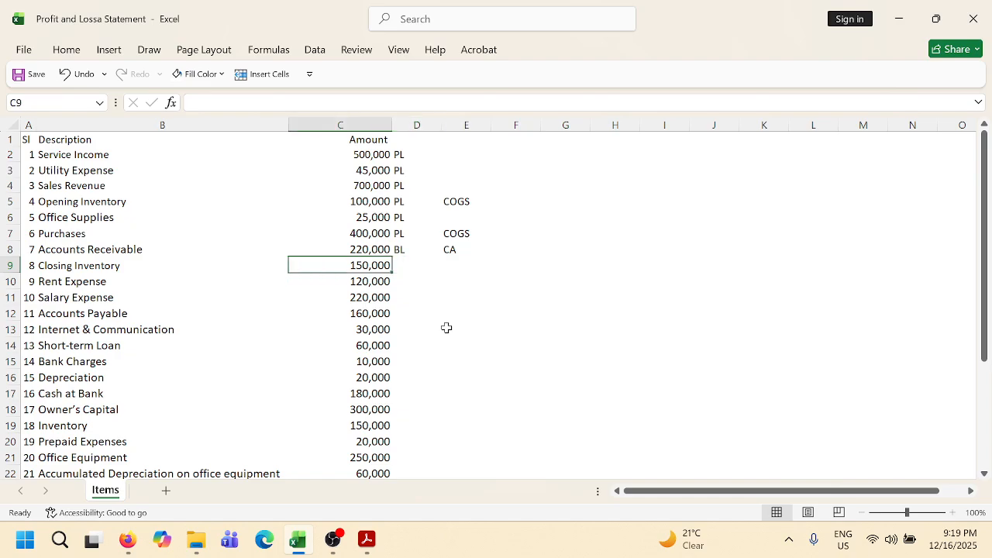
key("Right")
key("Right")
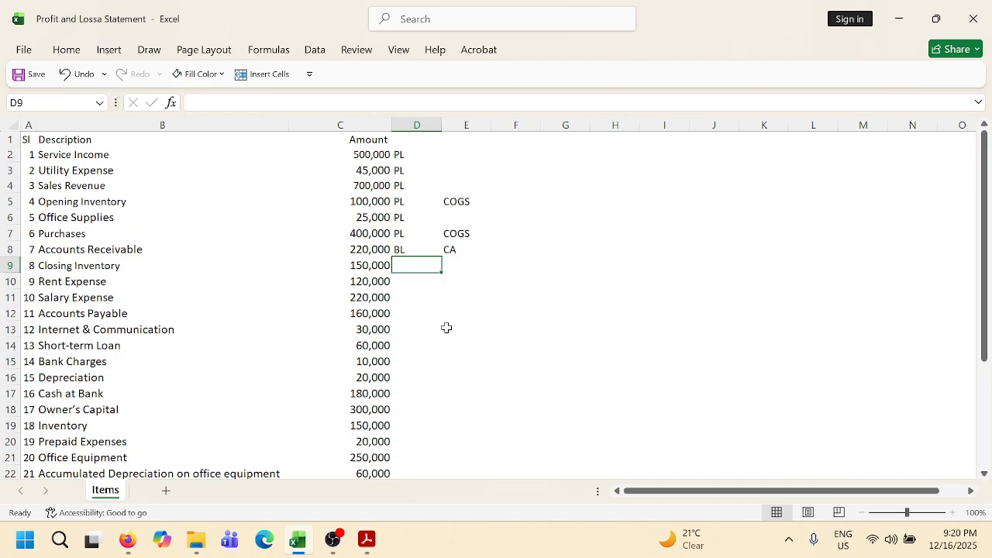
type("PL")
key("Right")
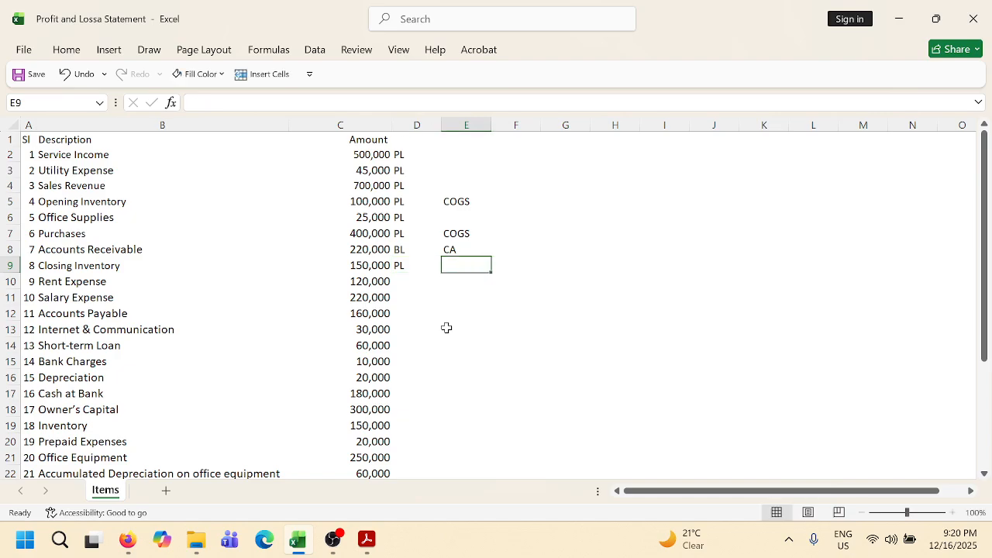
type("COGS")
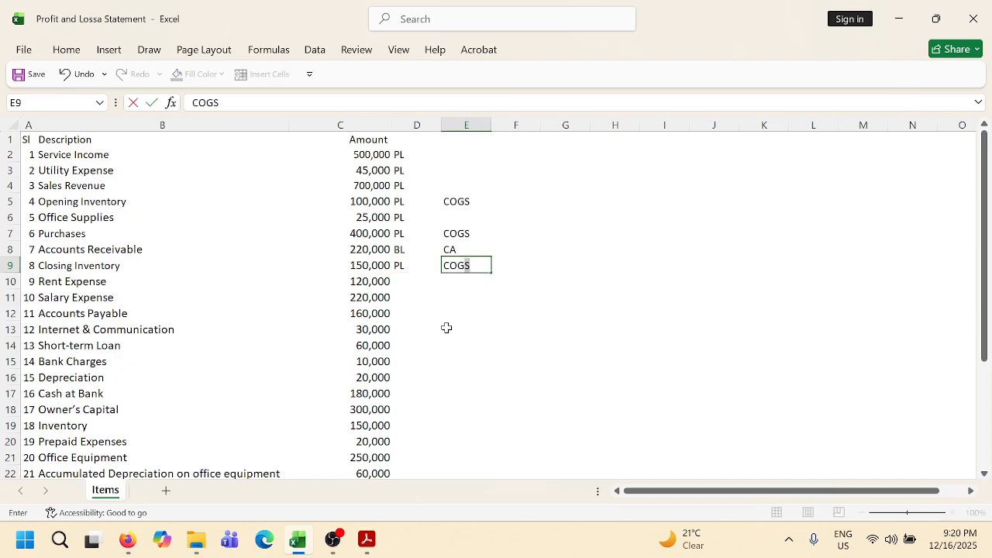
key("Return")
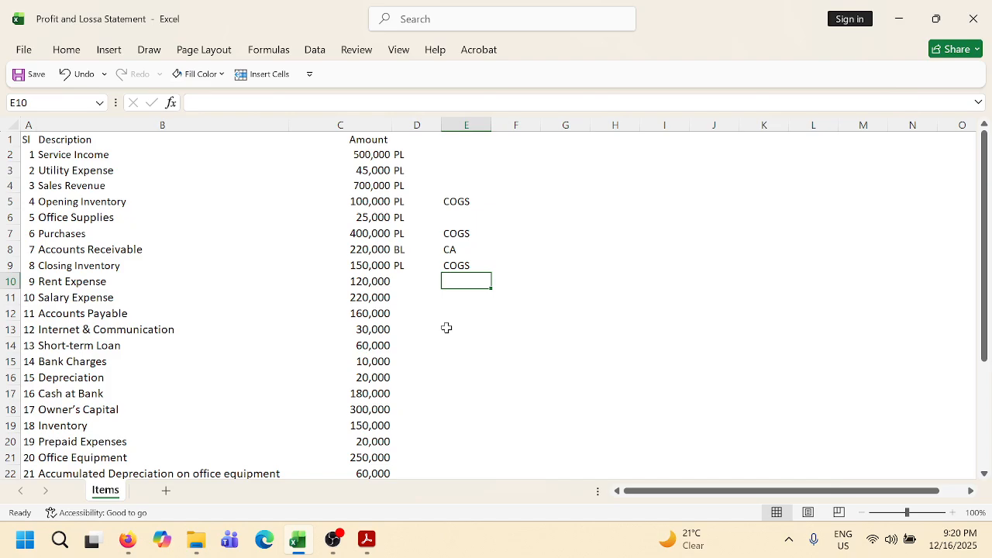
Classify Rent Expense as PL in D10 and note OP beside it in E10.
key("Left")
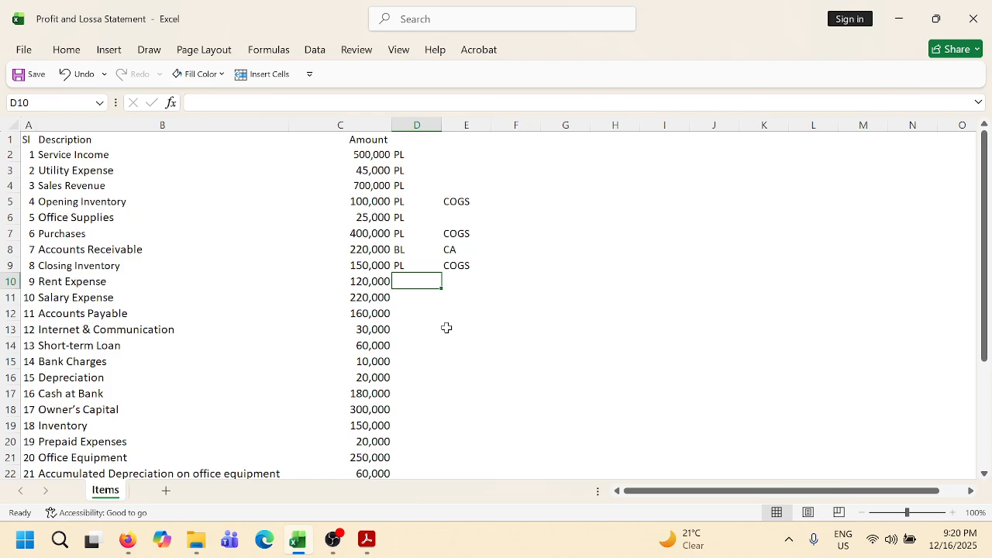
type("PL")
key("Tab")
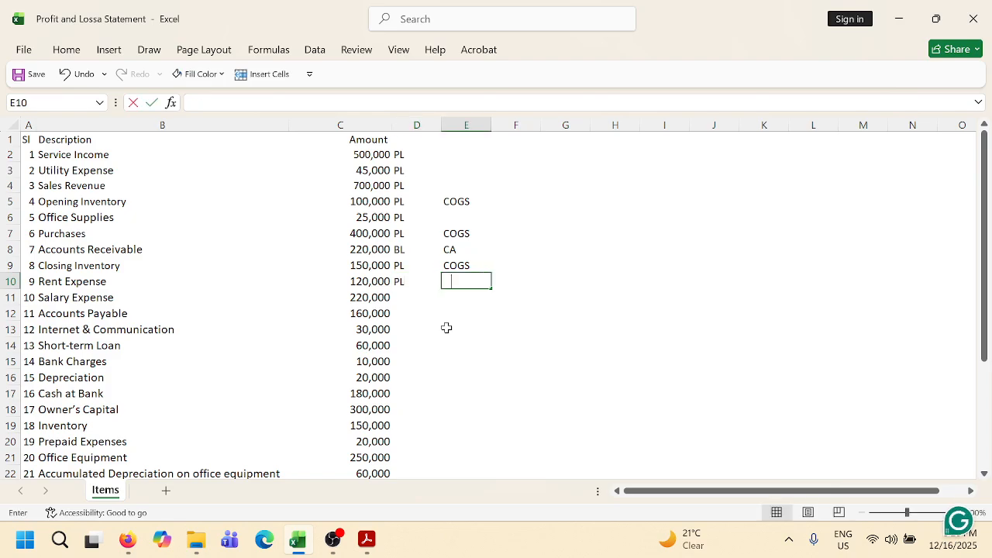
type("OP")
key("Return")
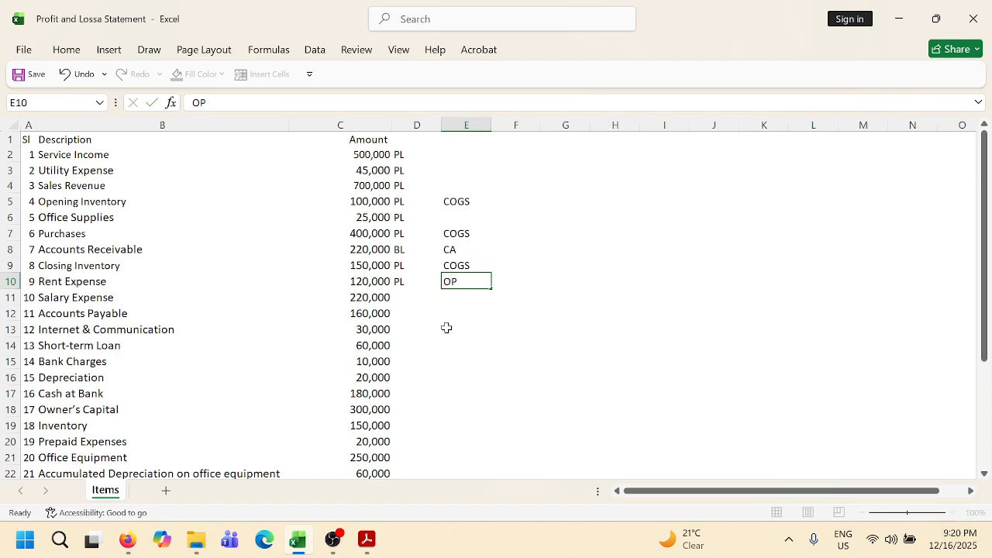
Classify Salary Expense as PL in cell D11.
key("Left")
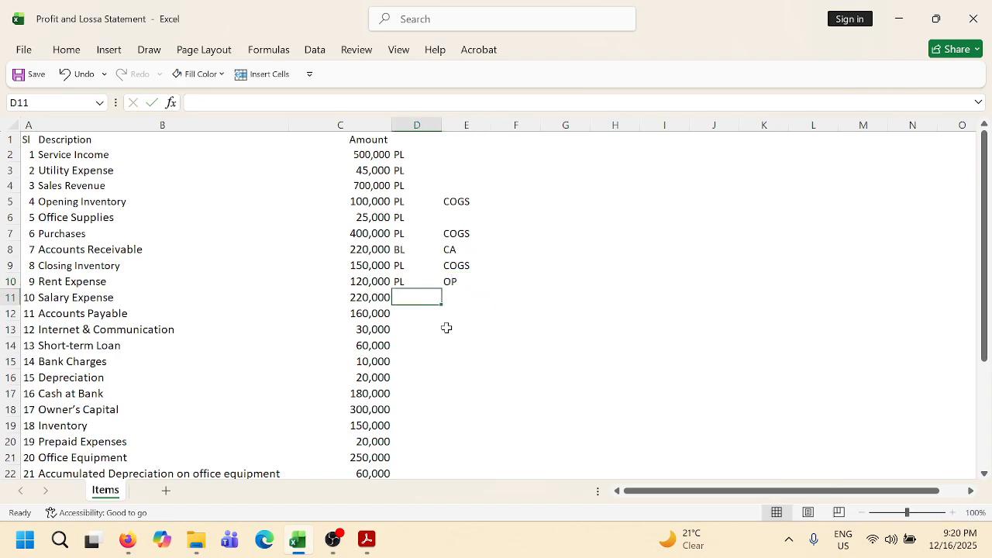
type("PL")
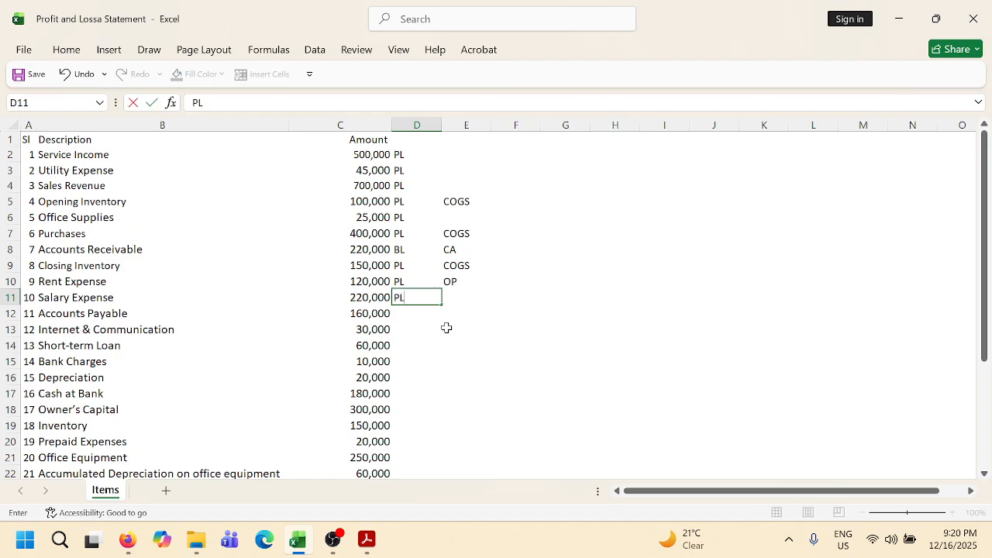
key("Right")
key("Down")
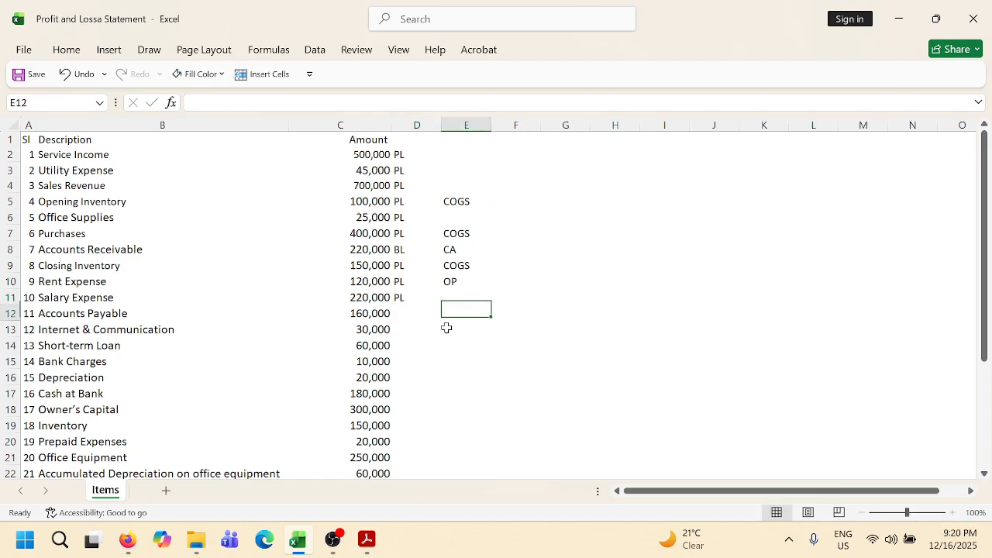
Classify Accounts Payable as BL in D12 and mark Internet & Communication as OP in D13.
key("Left")
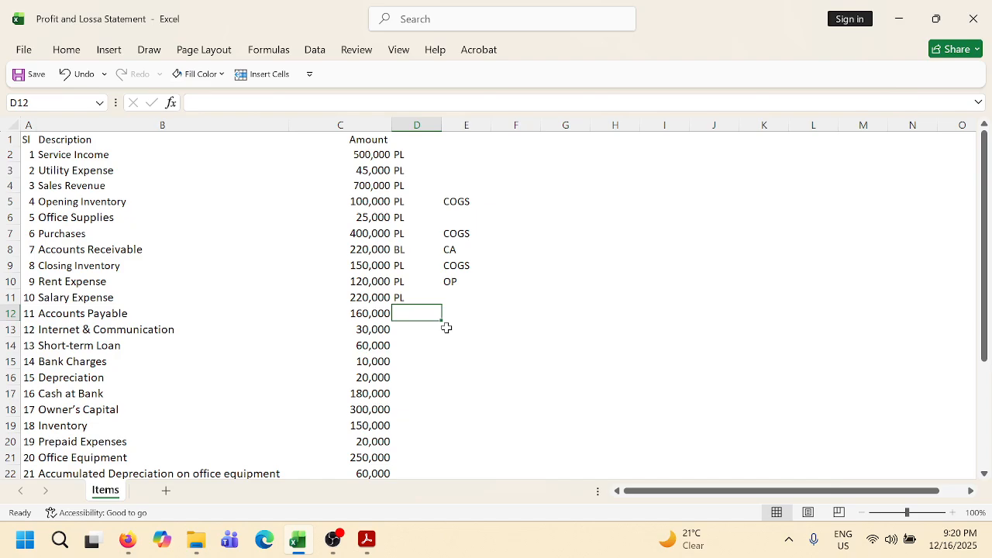
type("BL")
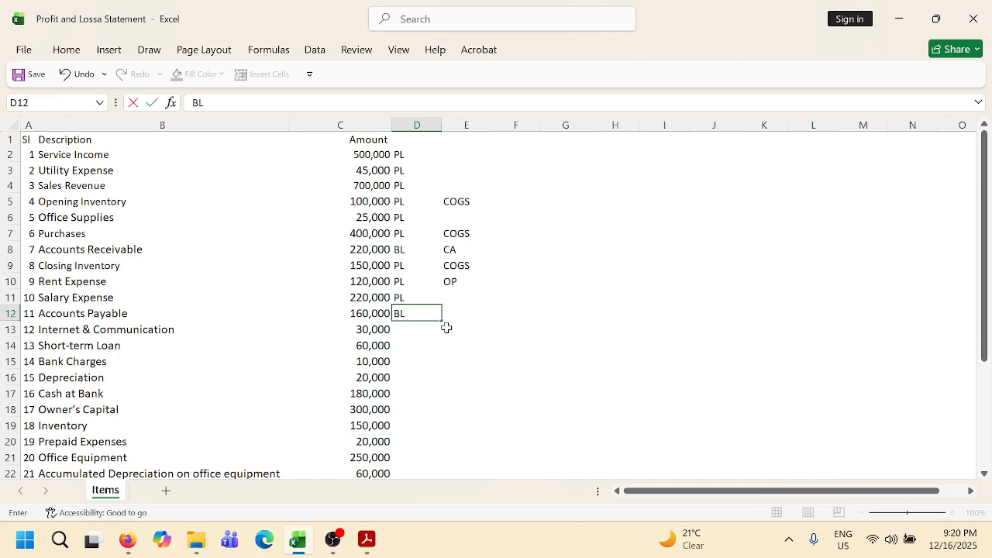
key("Return")
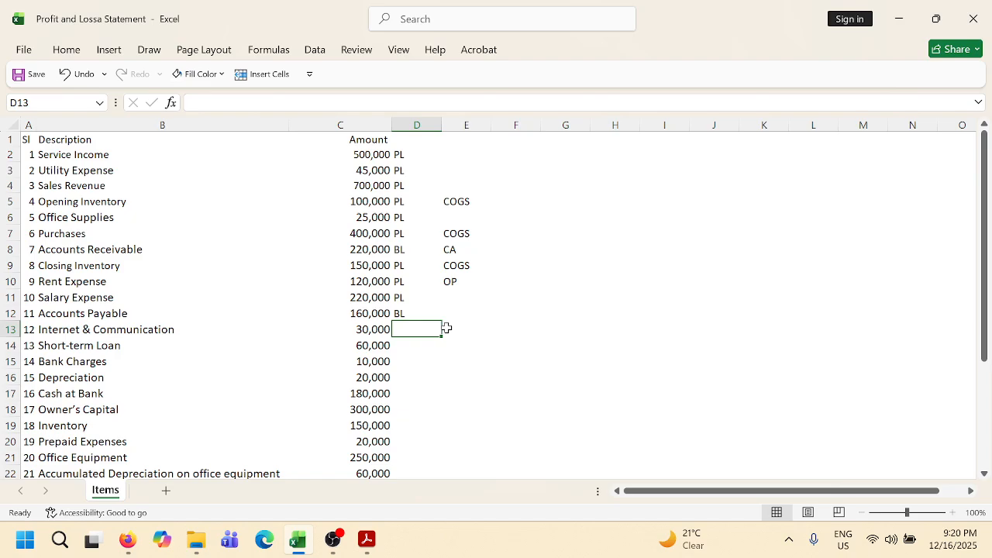
type("OP")
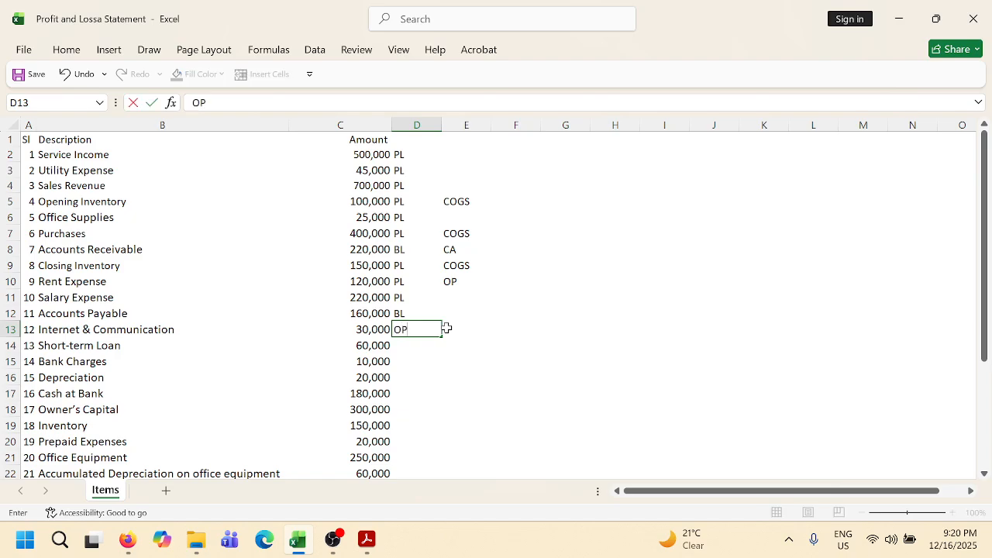
key("Return")
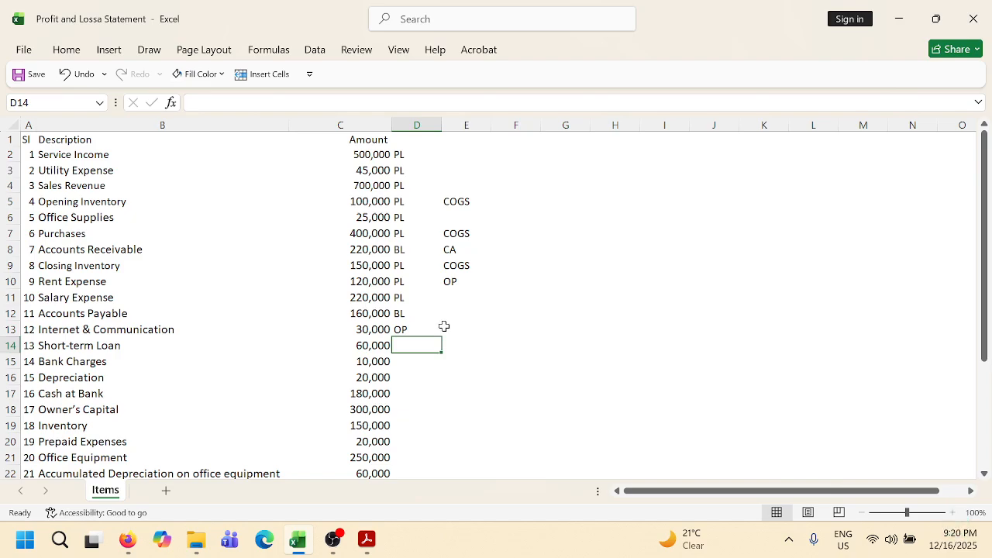
Classify Short-term Loan as BL in D14 and note CL beside it in E14.
scroll(445, 327, "down", 3)
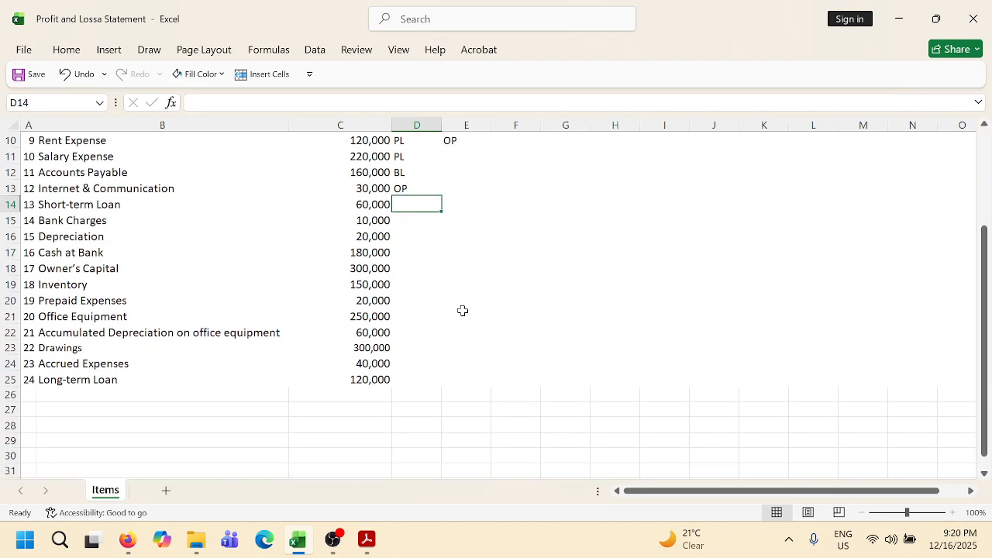
type("BL")
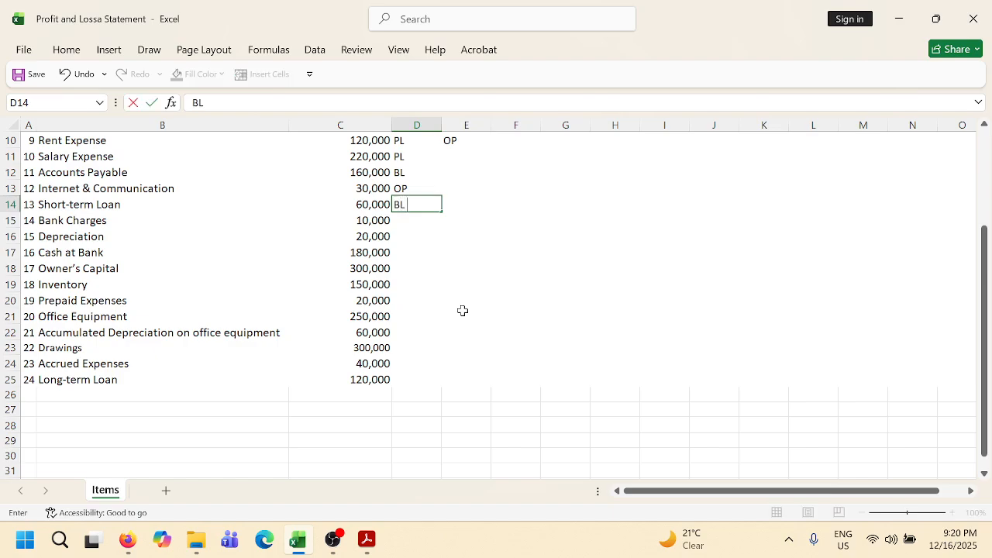
key("Tab")
type("C")
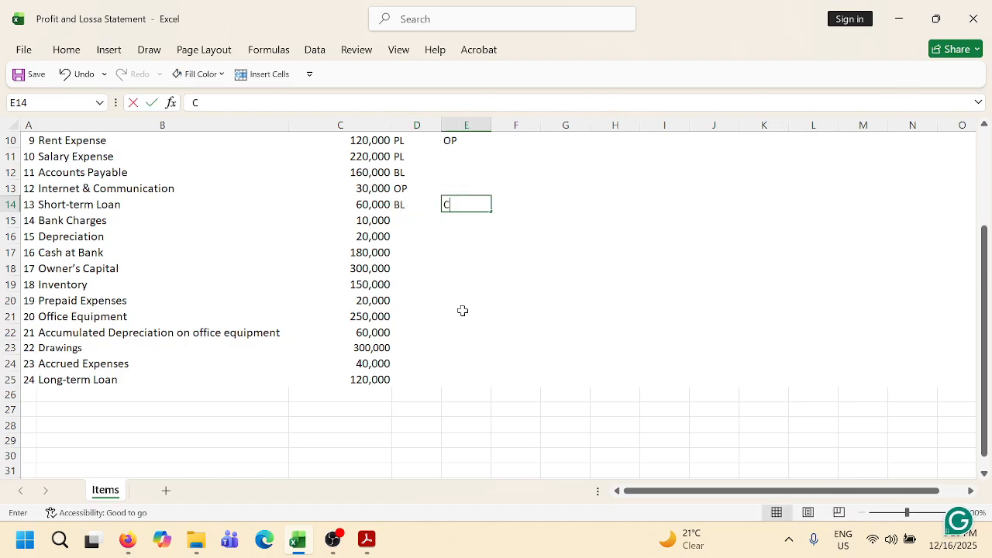
type("L")
key("Return")
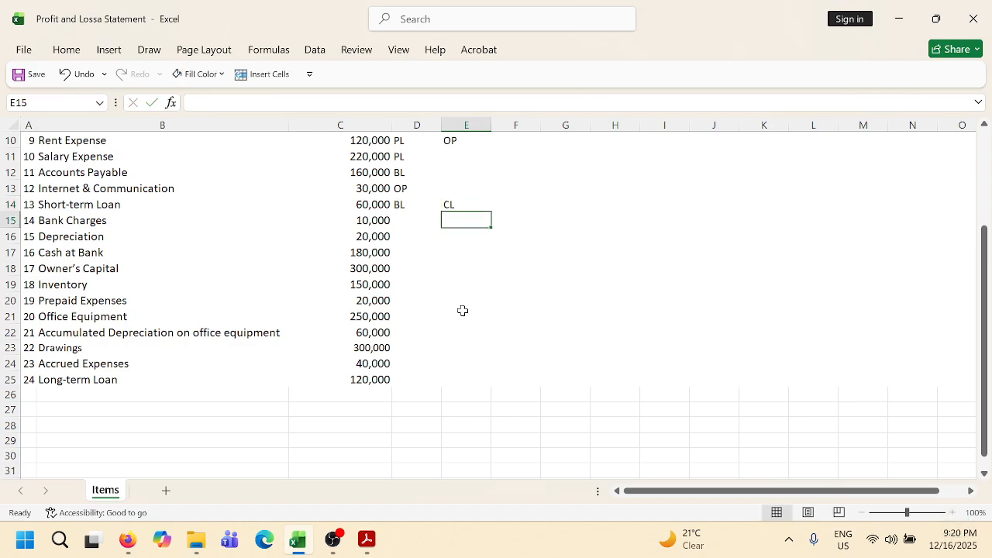
Classify Bank Charges as PL in cell D15.
key("Left")
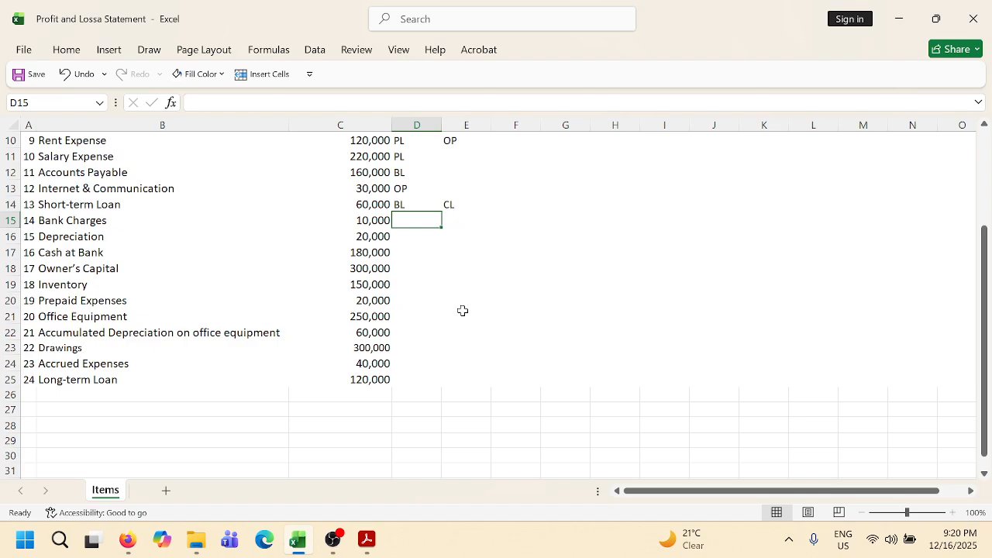
type("PL")
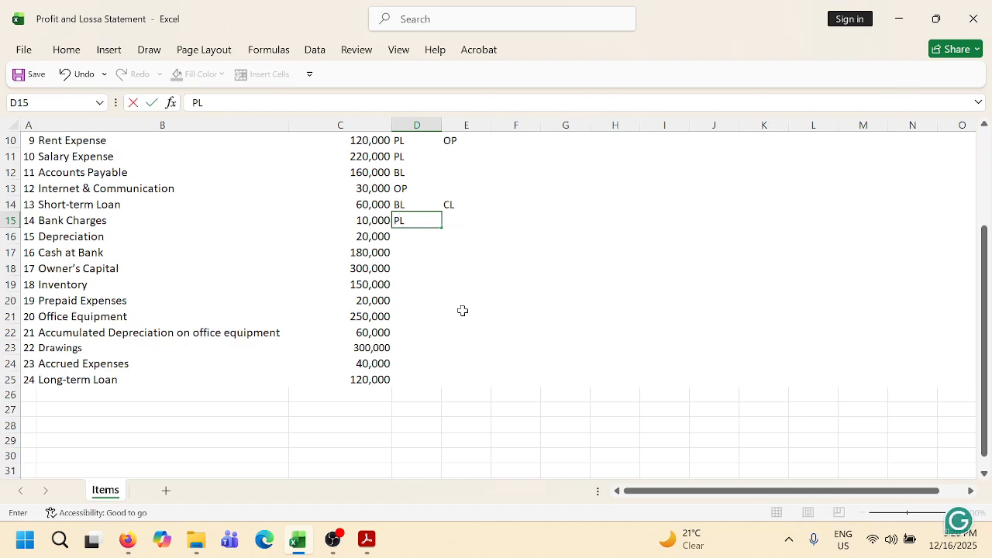
key("Right")
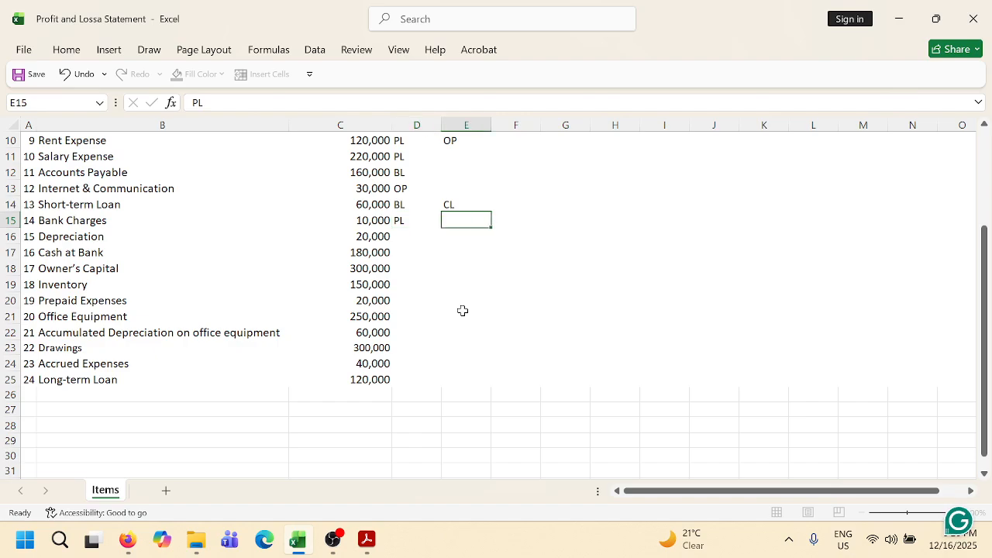
key("Left")
key("Down")
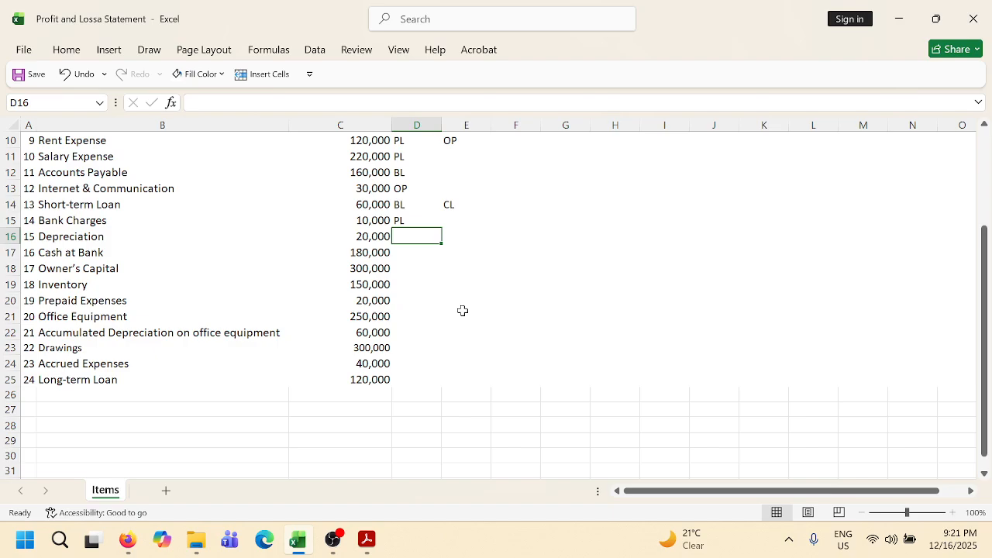
Check the participants in the Google Meet window in Firefox and return to the Excel workbook.
mouse_move(132, 547)
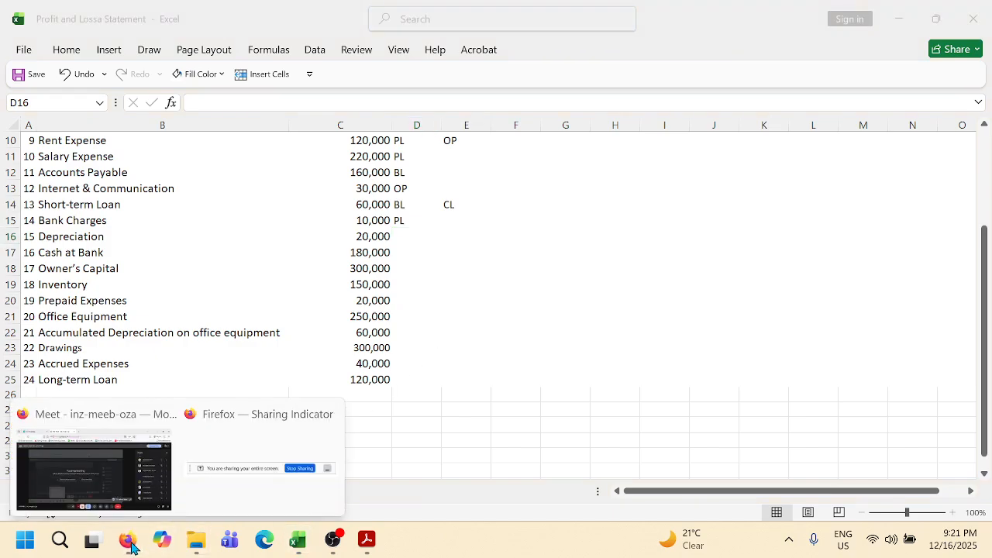
left_click(124, 470)
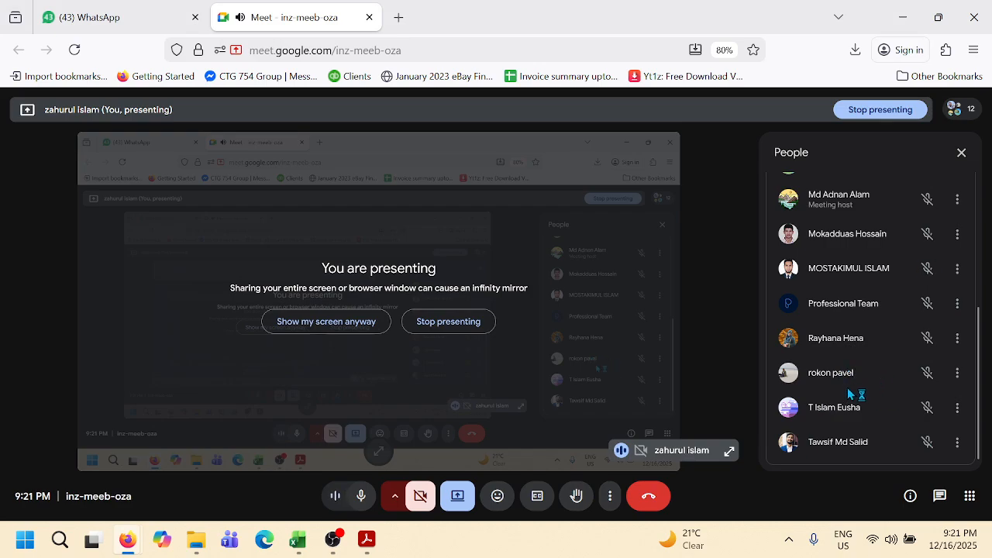
left_click(298, 539)
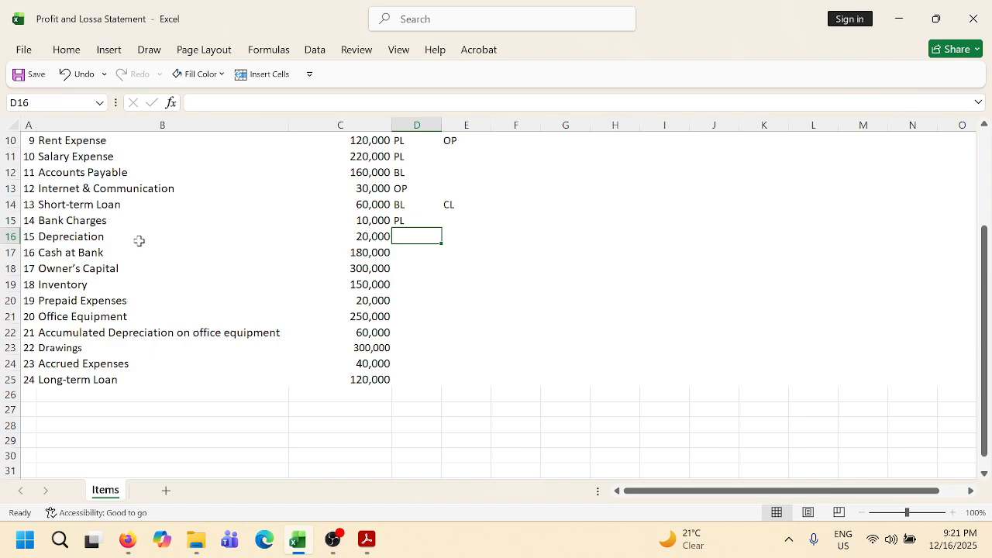
Classify Depreciation as PL in cell D16.
left_click(4, 238)
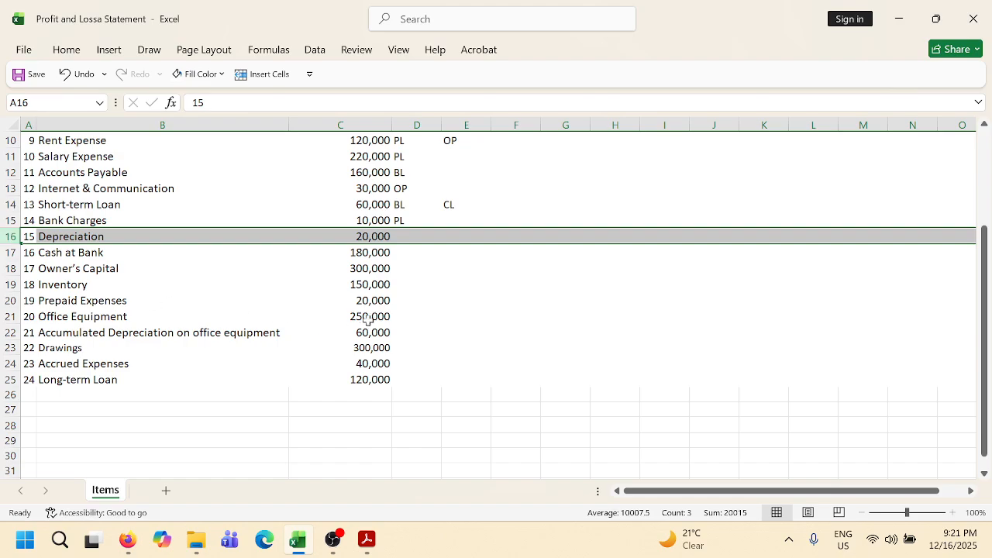
left_click(409, 235)
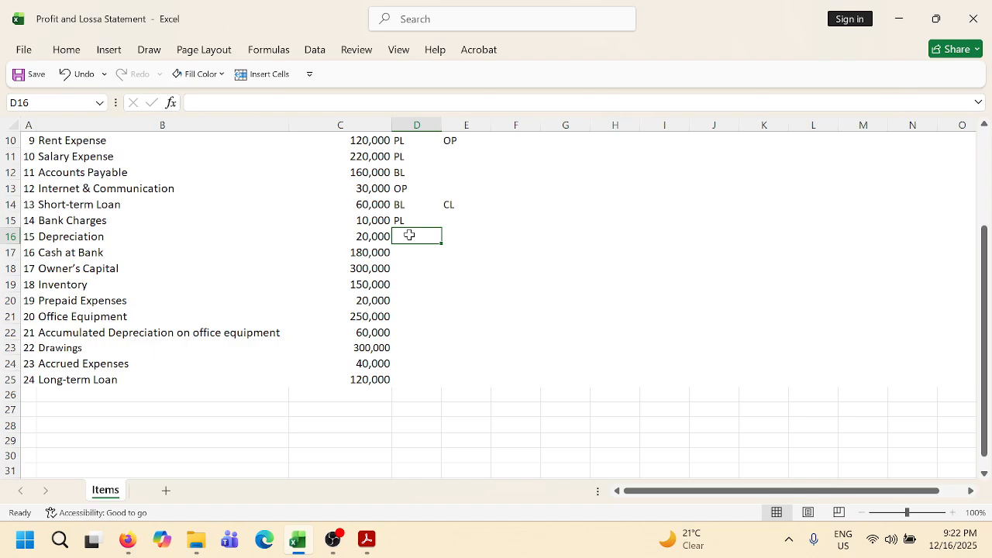
type("L")
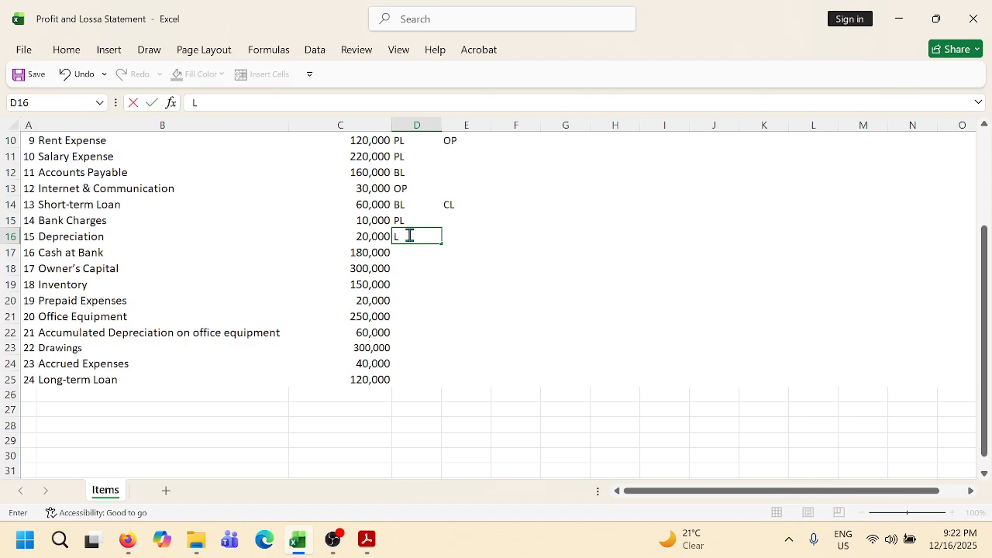
key("BackSpace")
type("PL")
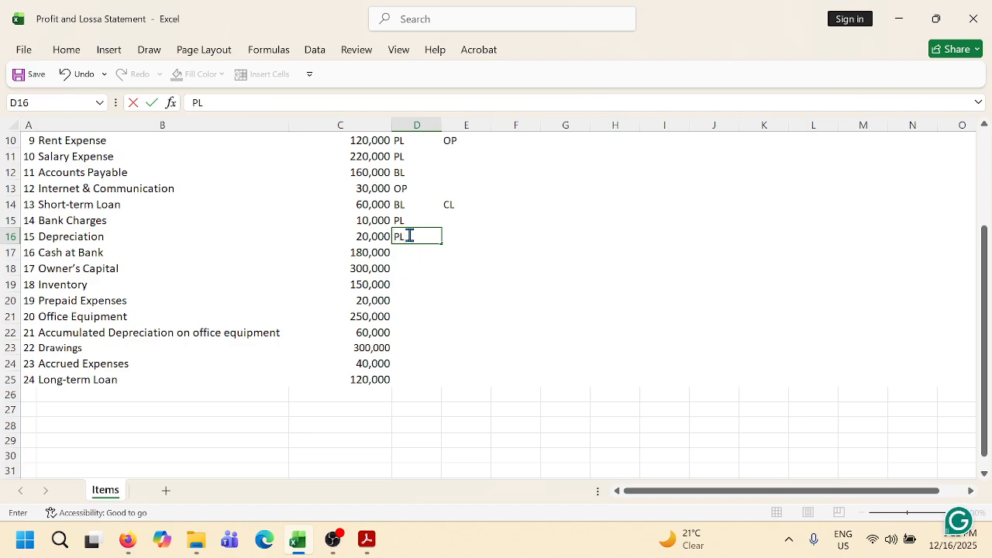
key("Return")
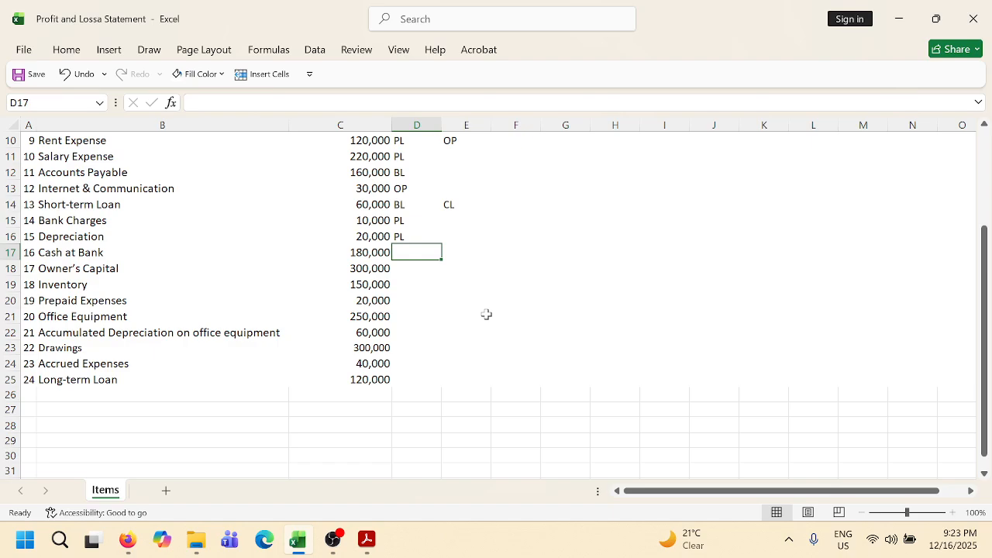
Classify Cash at Bank as BL in D17 and note CA beside it in E17.
left_click(121, 240)
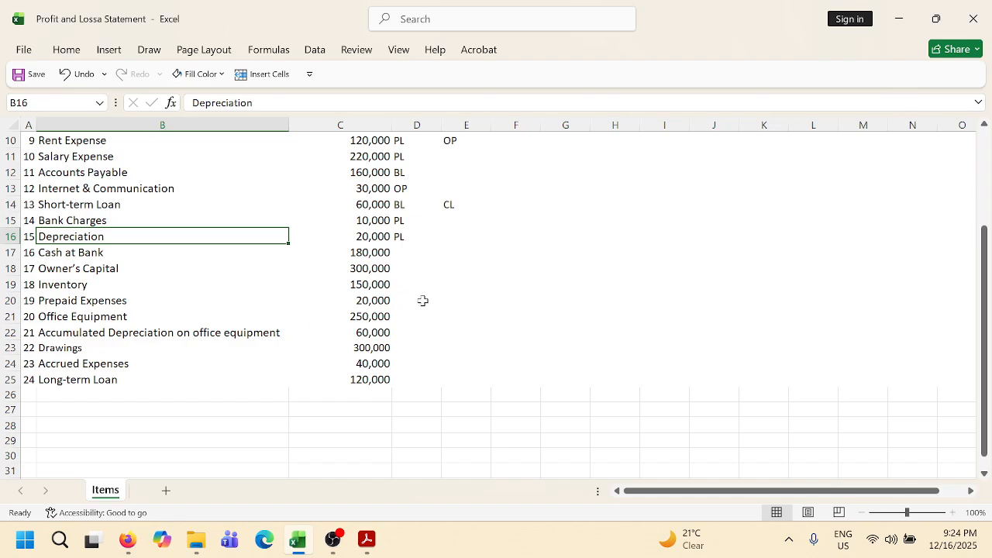
left_click(166, 258)
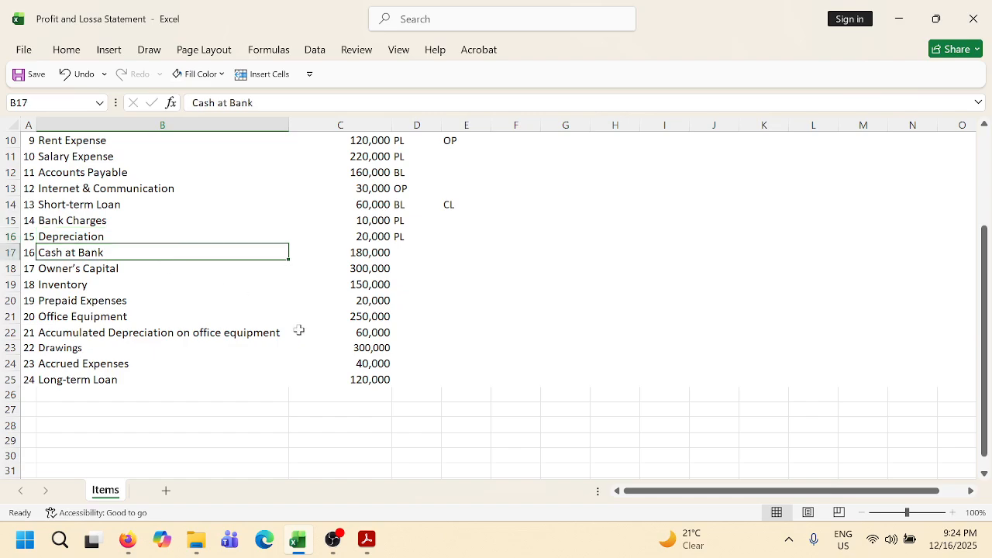
key("Right")
key("Right")
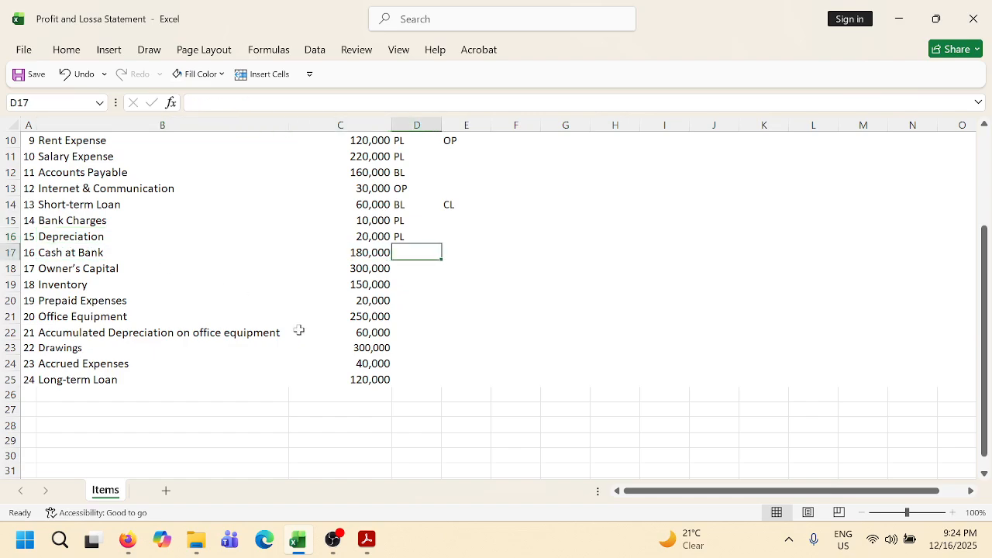
type("B")
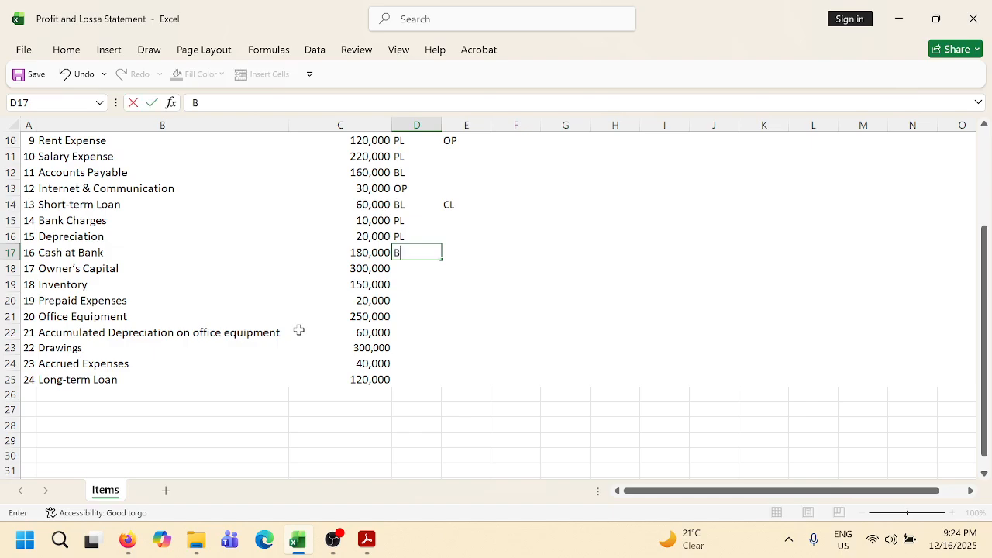
type("L")
key("Tab")
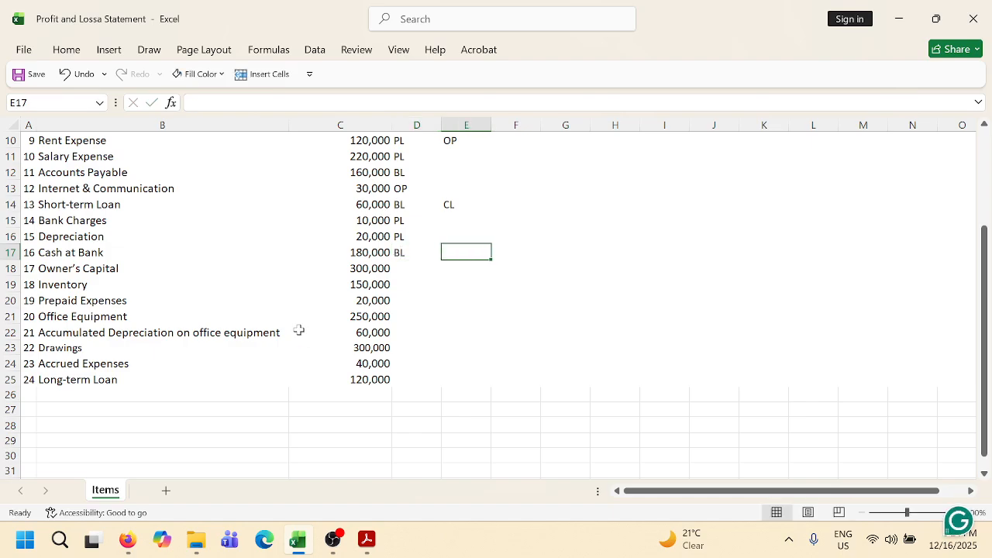
type("CA")
key("Return")
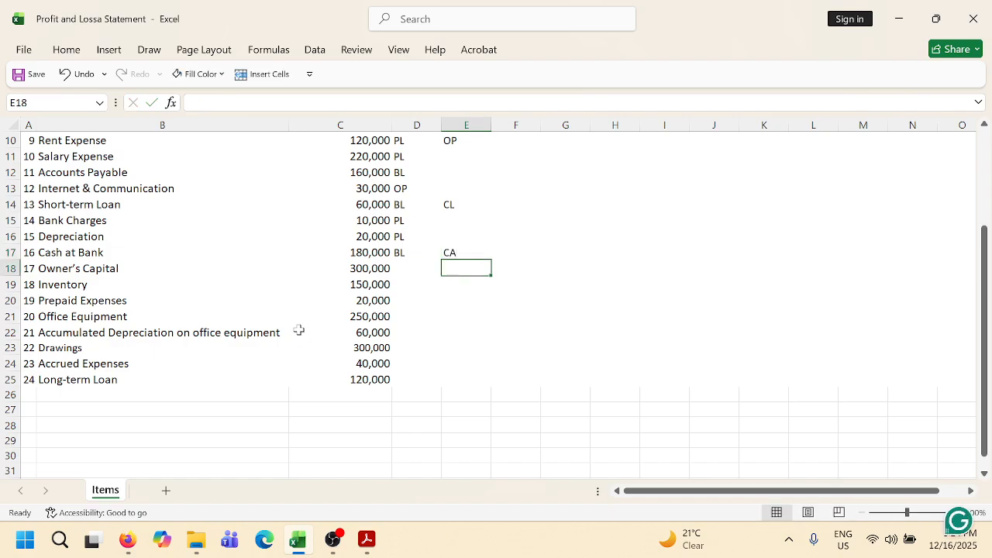
Classify Owner's Capital as Eq in cell D18.
key("Left")
key("Left")
key("Left")
key("Right")
key("Right")
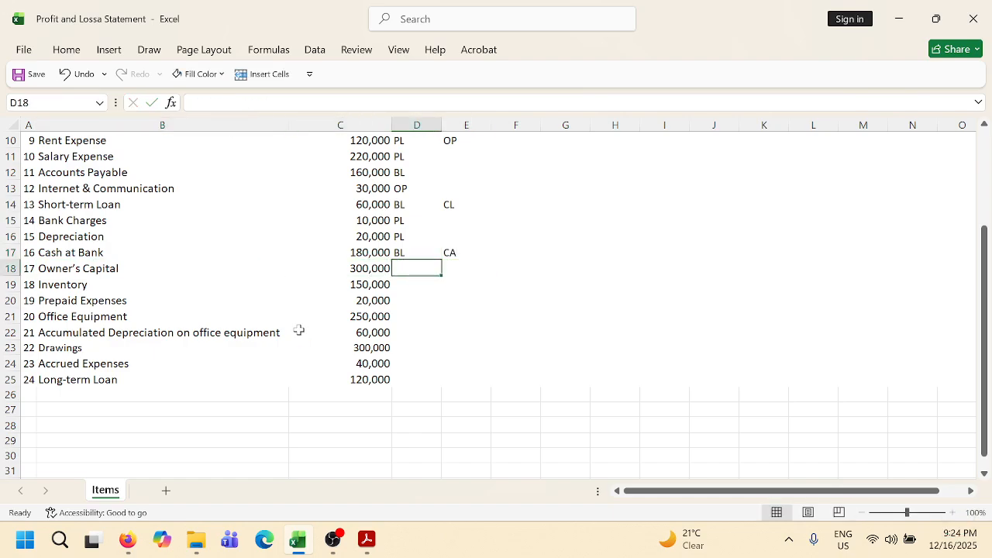
type("Eq")
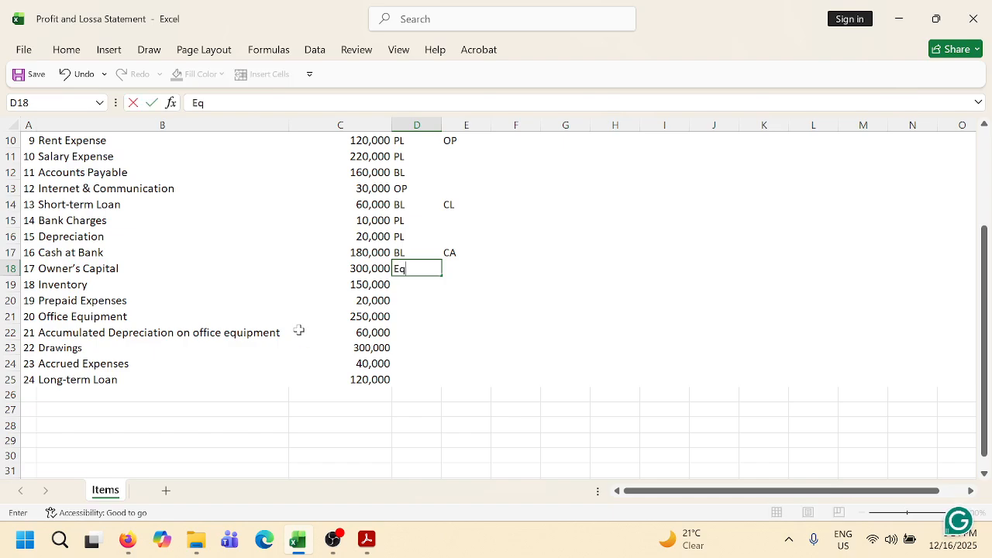
key("Return")
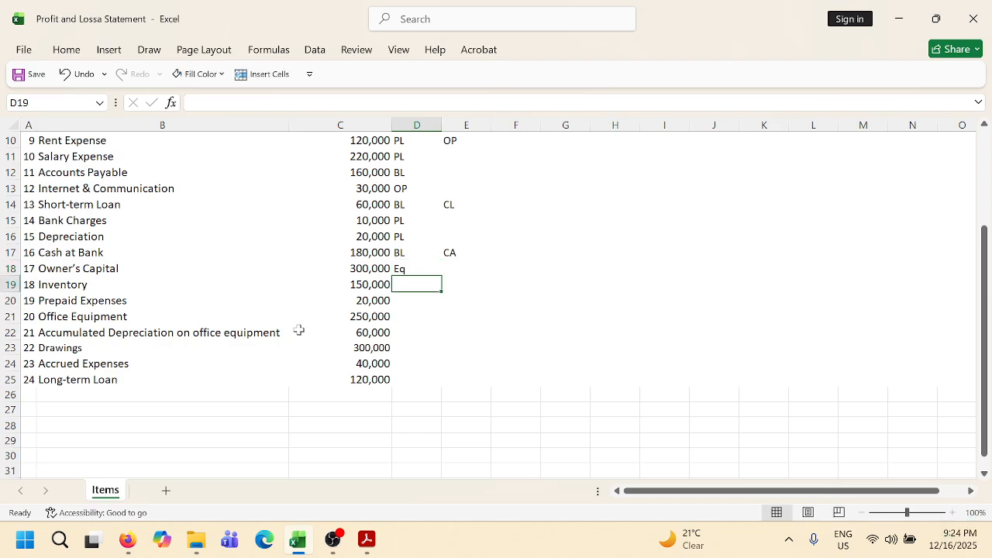
Classify Inventory as BL in D19 and note CA beside it in E19.
type("BL")
key("Tab")
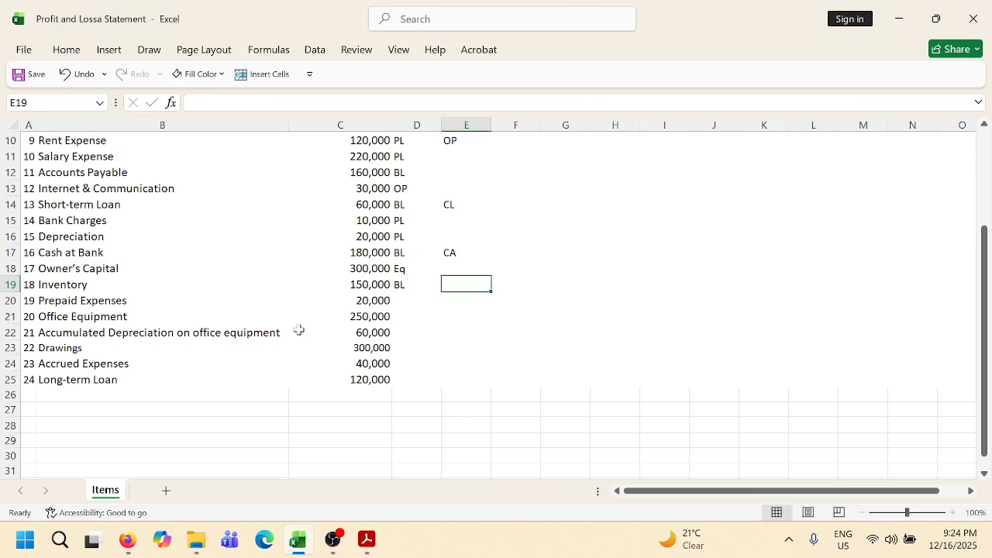
type("CA")
key("Return")
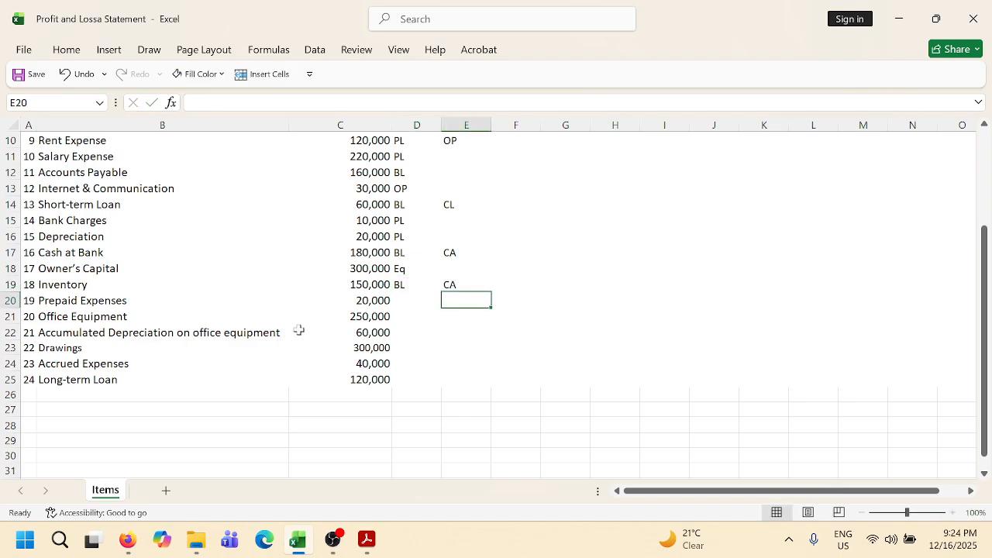
Compare the Inventory entry in row 19 with the Closing Inventory and Opening Inventory entries and their COGS notes.
key("Up")
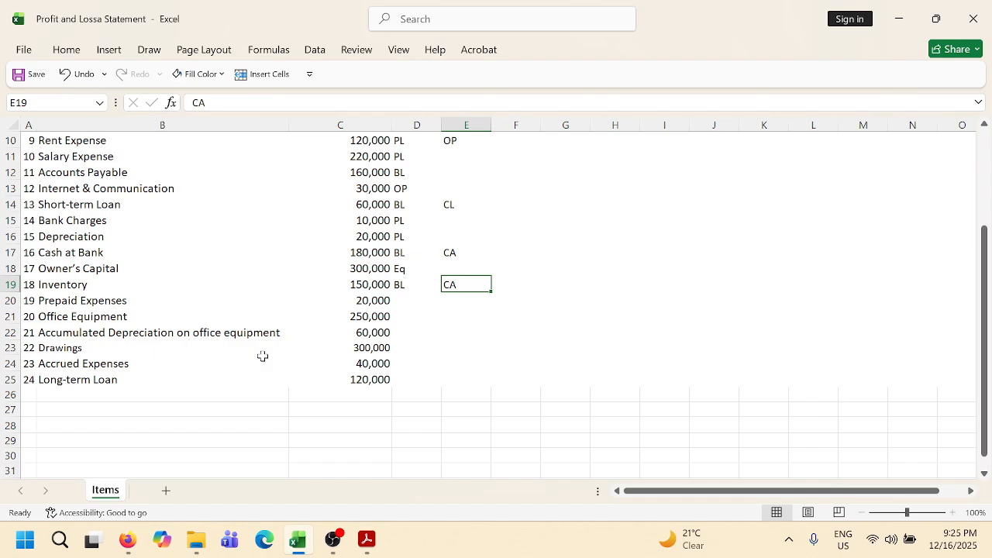
scroll(268, 328, "up", 2)
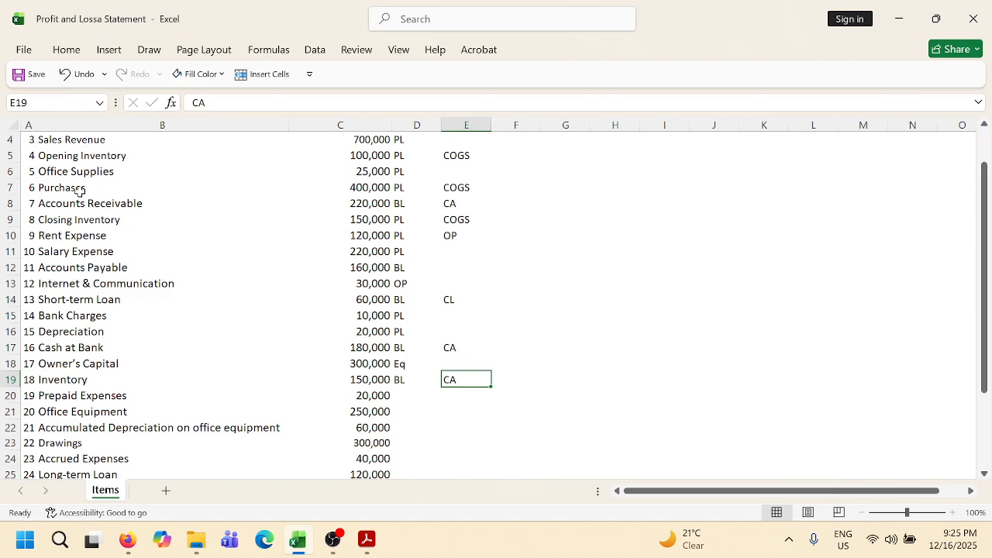
left_click(113, 222)
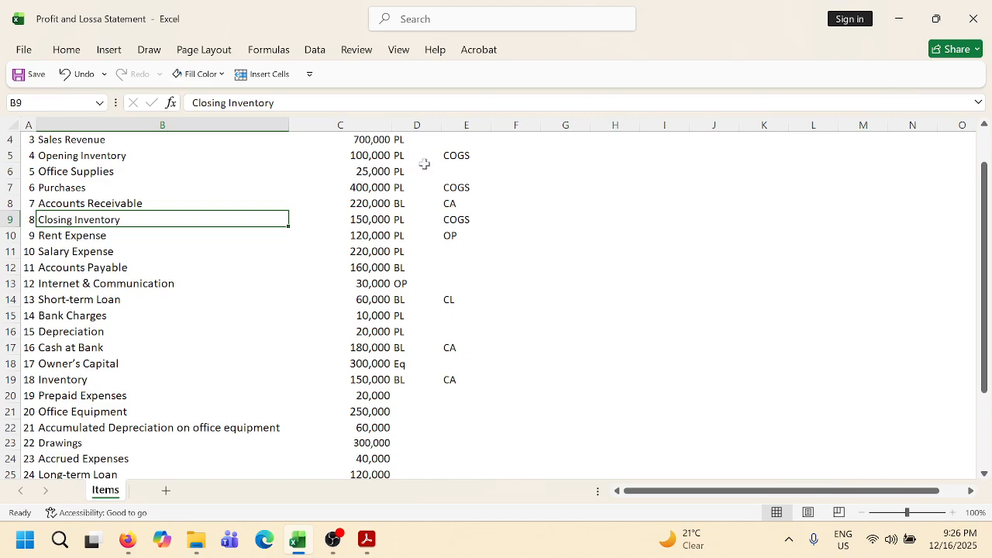
left_click(451, 156)
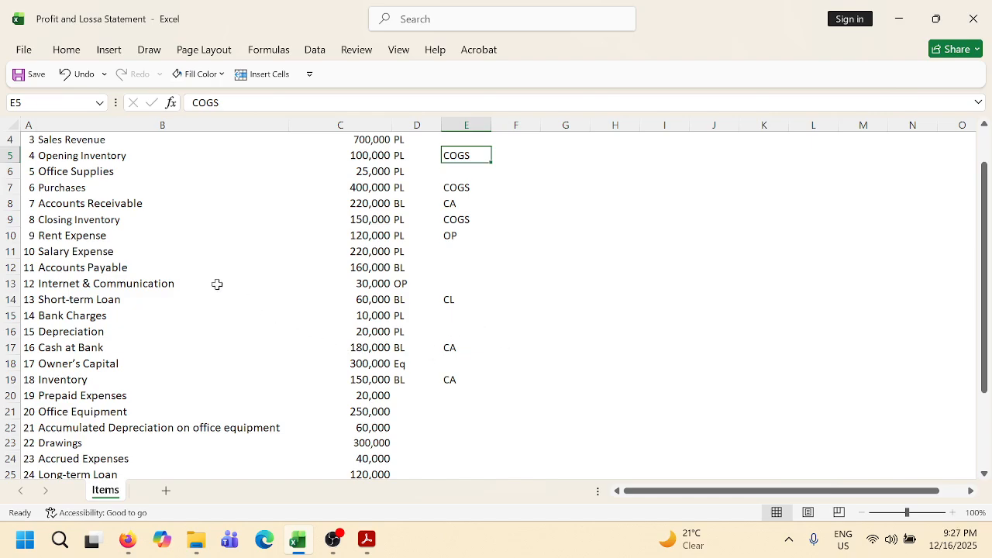
left_click(104, 220)
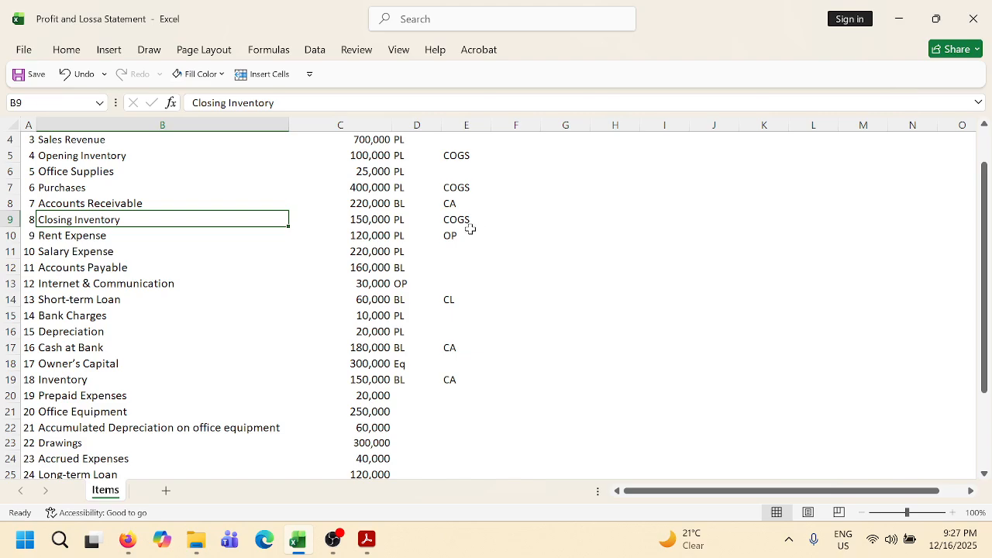
scroll(535, 317, "down", 2)
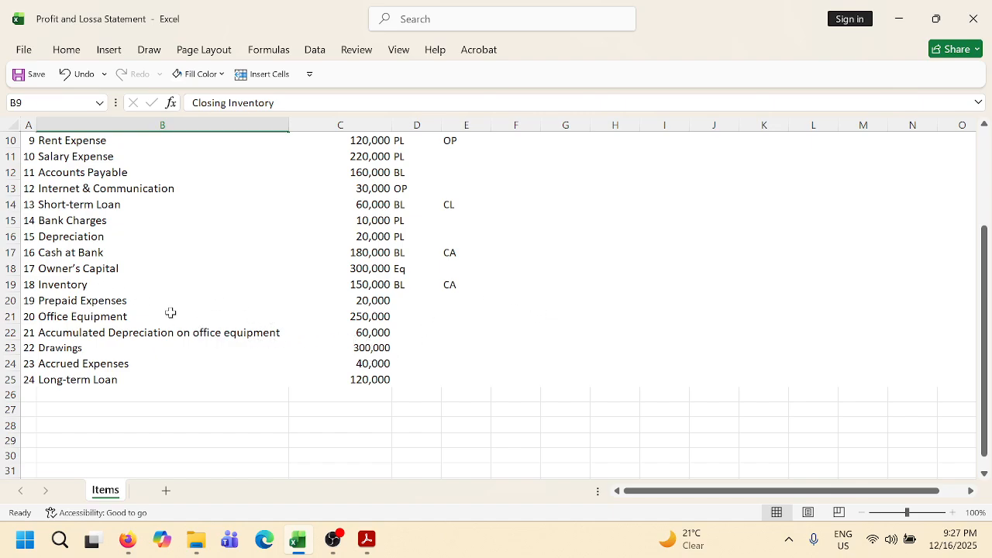
left_click(117, 289)
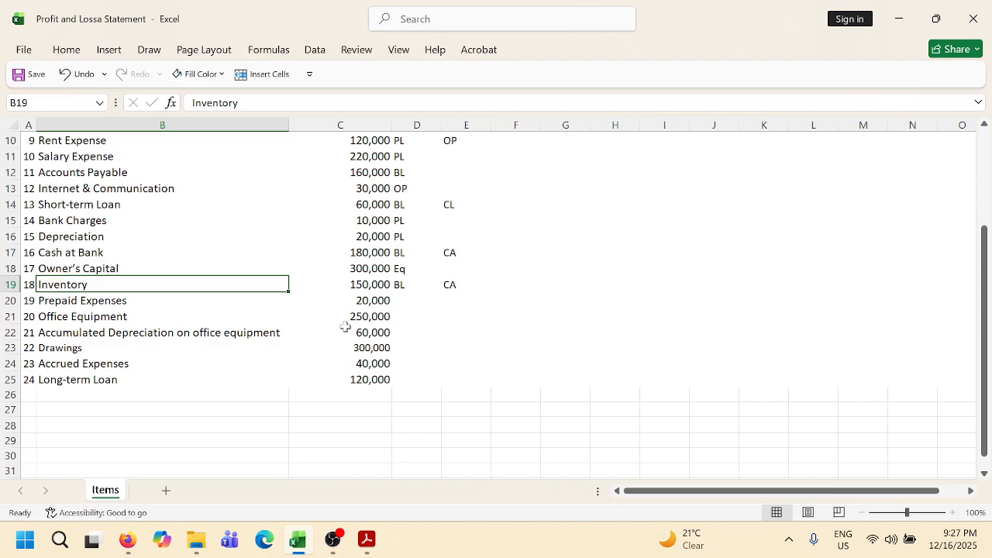
Classify Prepaid Expenses as BL in D20 and note CA beside it in E20.
left_click(231, 304)
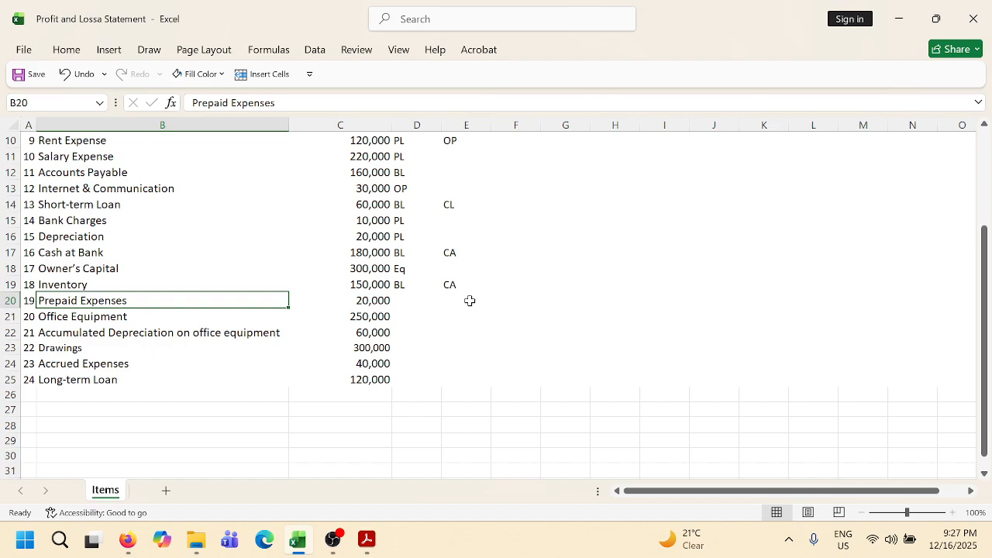
left_click(427, 302)
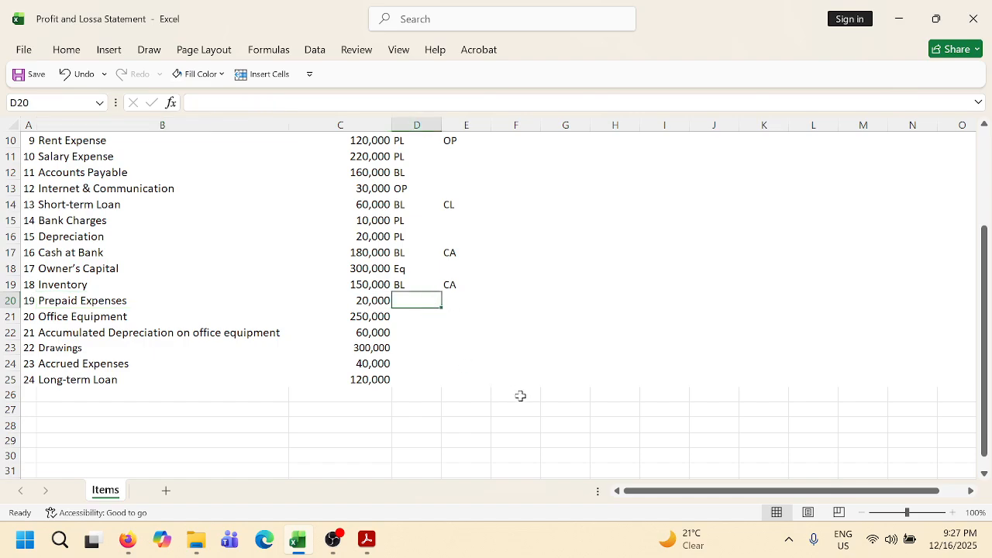
type("BL")
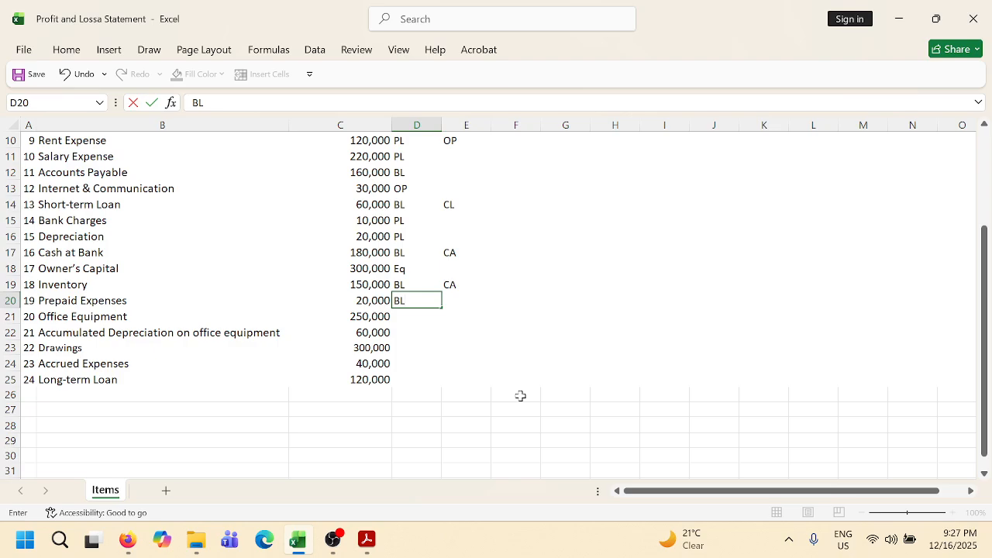
key("Right")
type("CA")
key("Return")
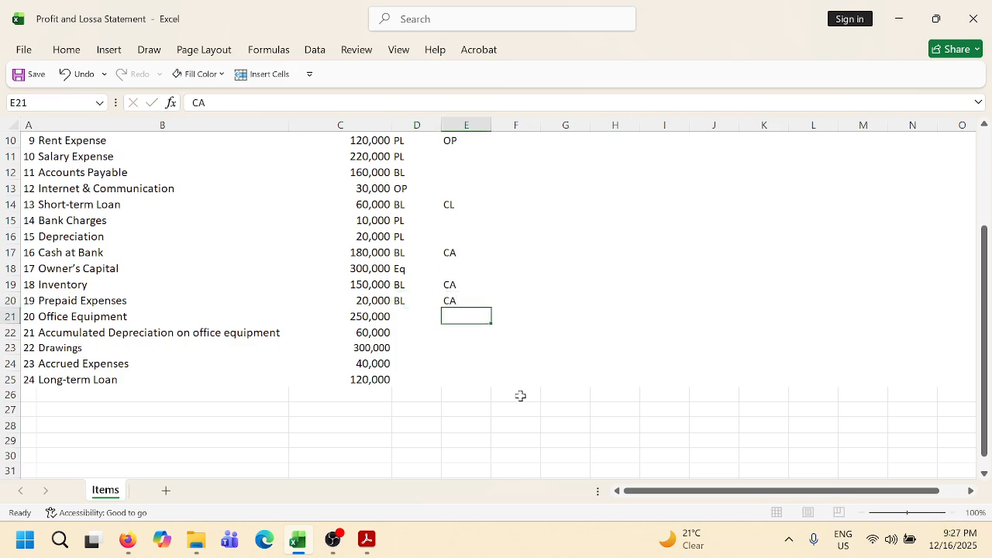
Classify Office Equipment and Accumulated Depreciation on office equipment as BL in cells D21 and D22.
key("Left")
key("Left")
key("Left")
key("Left")
key("Right")
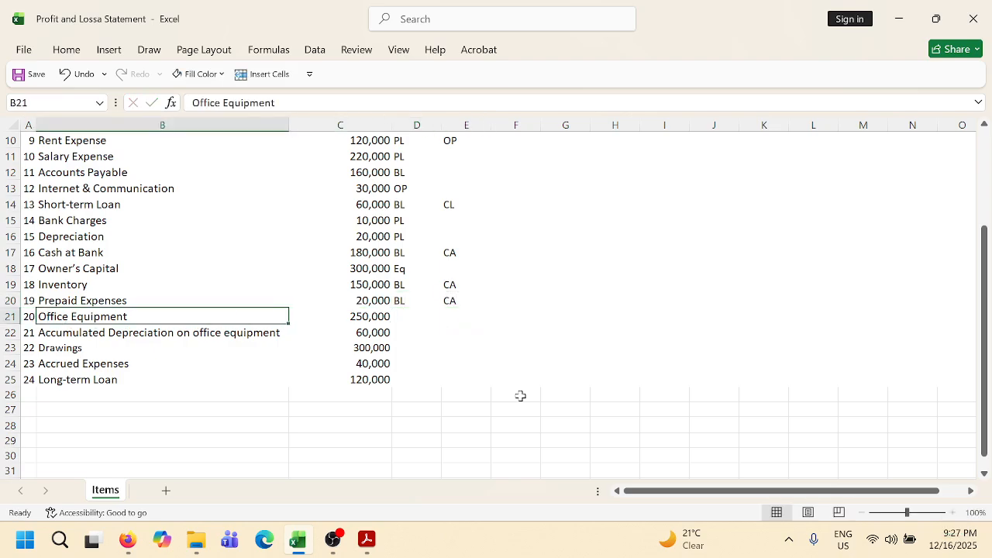
key("Right")
key("Right")
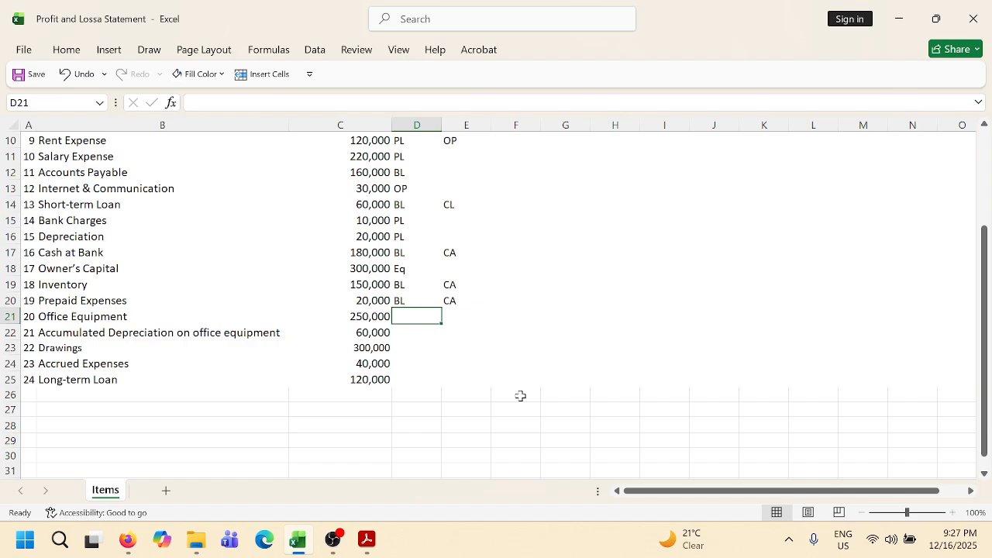
type("BL")
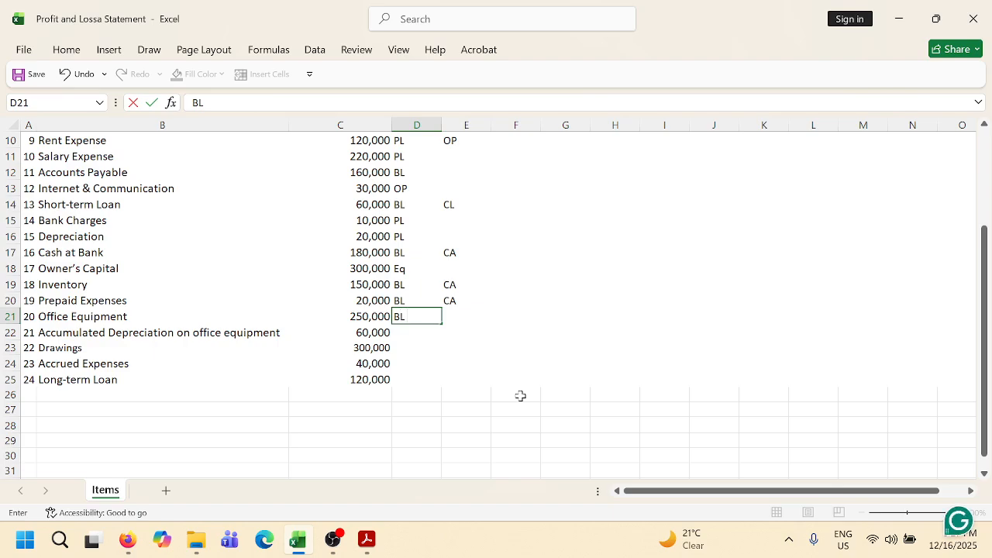
key("ctrl+Return")
key("Down")
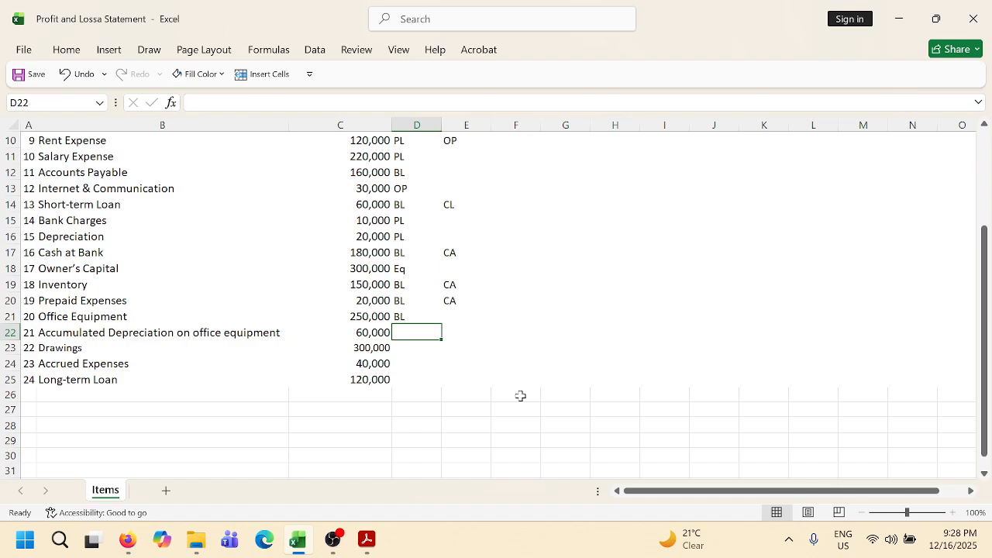
type("BL")
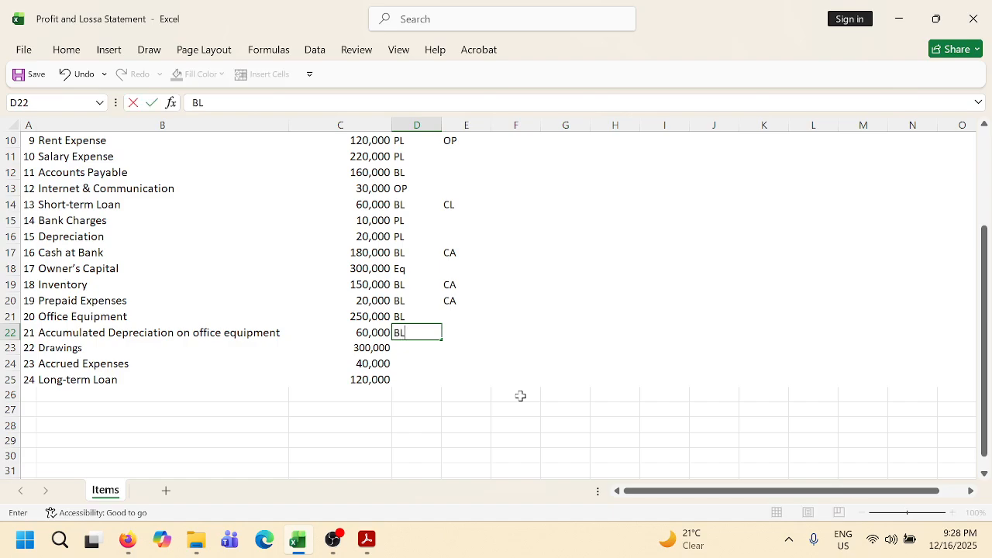
key("Return")
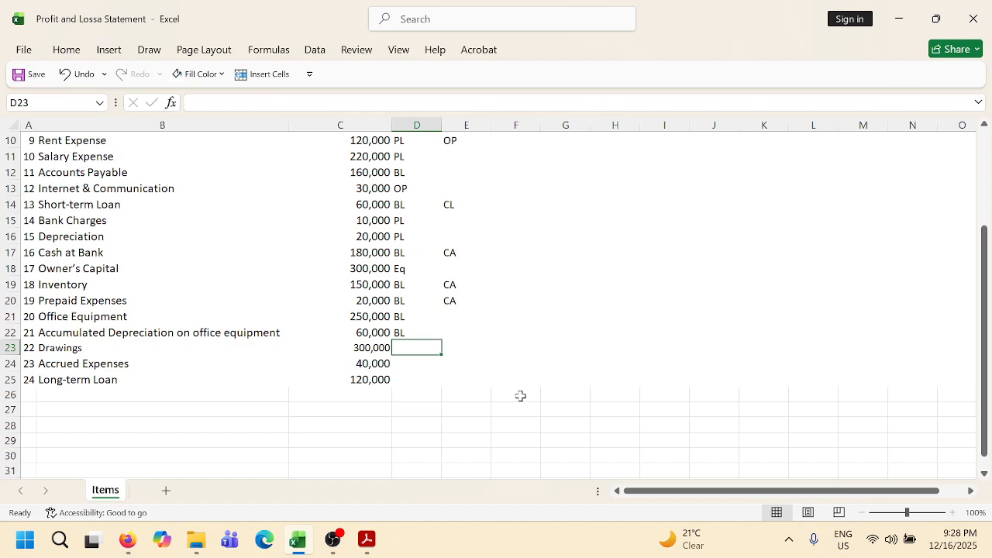
Classify Drawings as Eq in cell D23.
type("Equ")
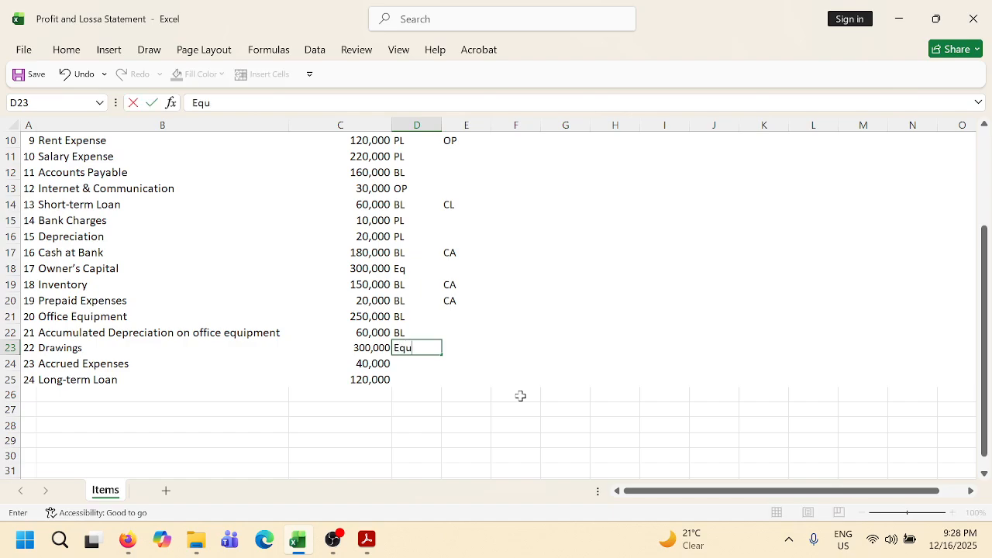
key("BackSpace")
key("Return")
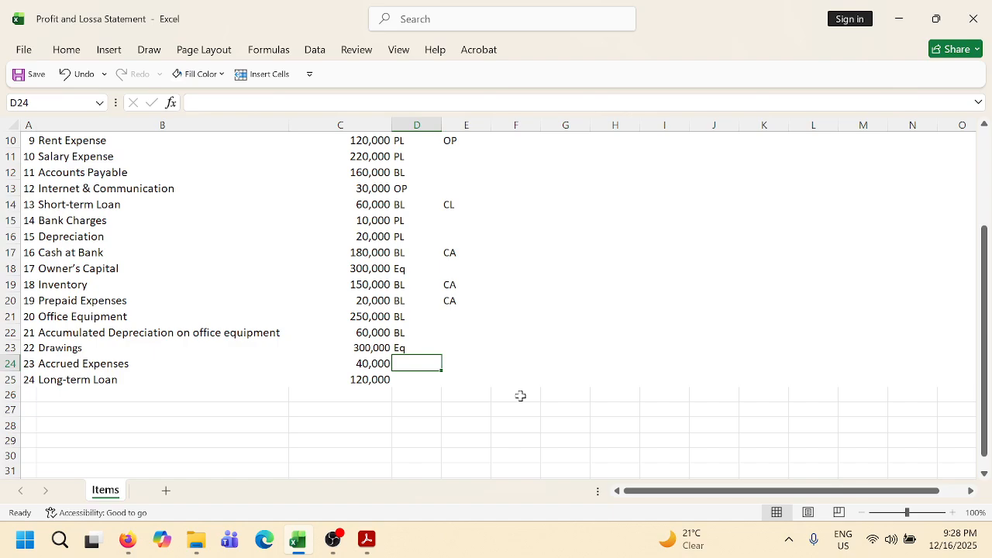
Classify Accrued Expenses and Long-term Loan as BL in cells D24 and D25.
type("BL")
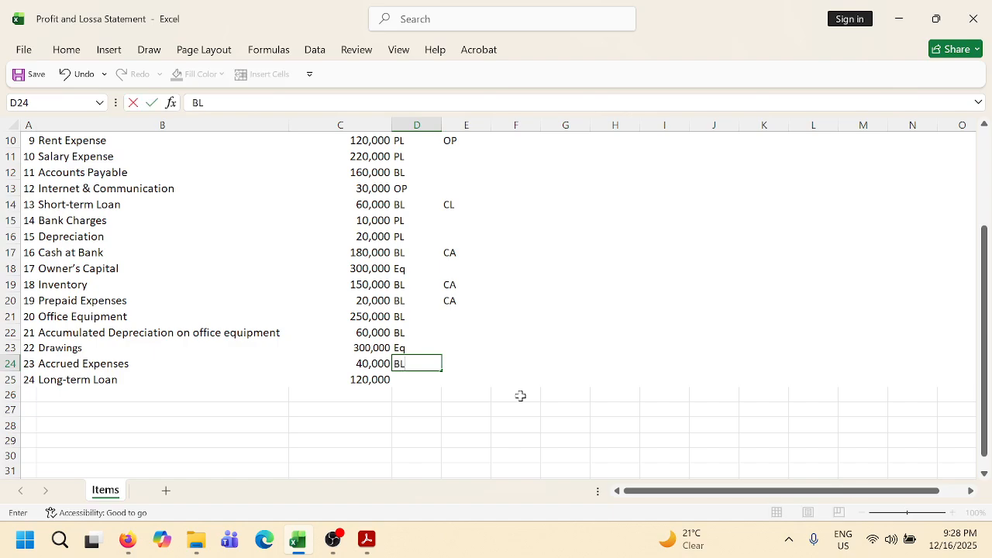
key("Return")
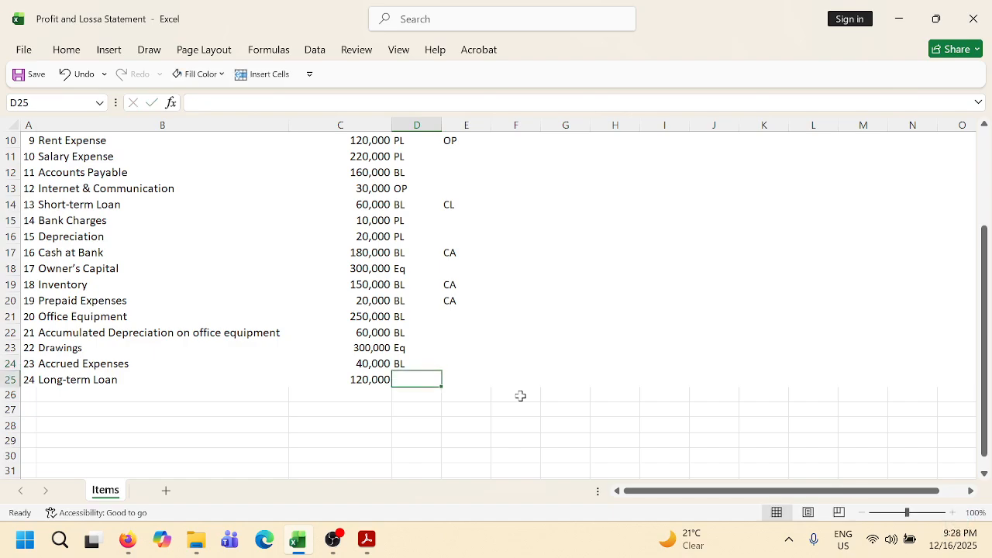
type("BL")
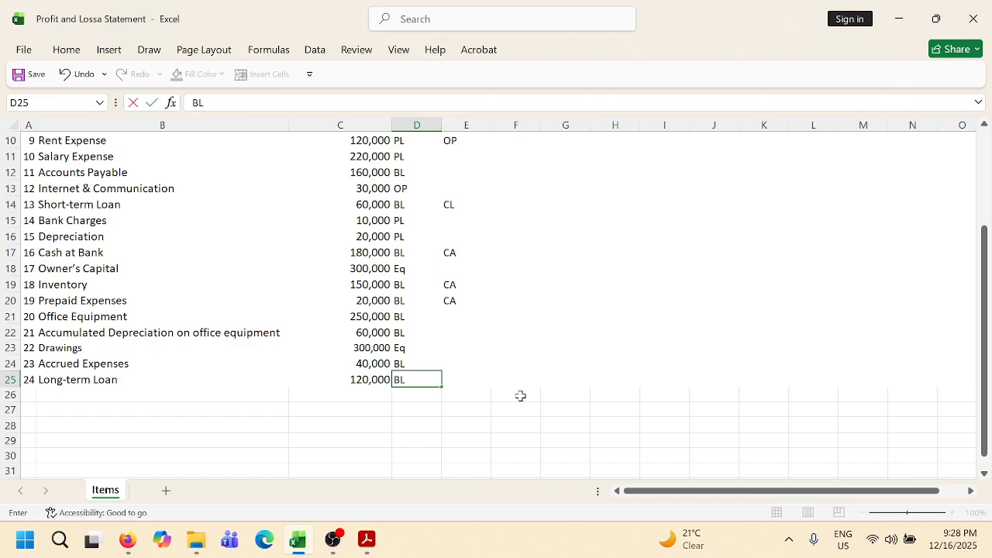
key("Return")
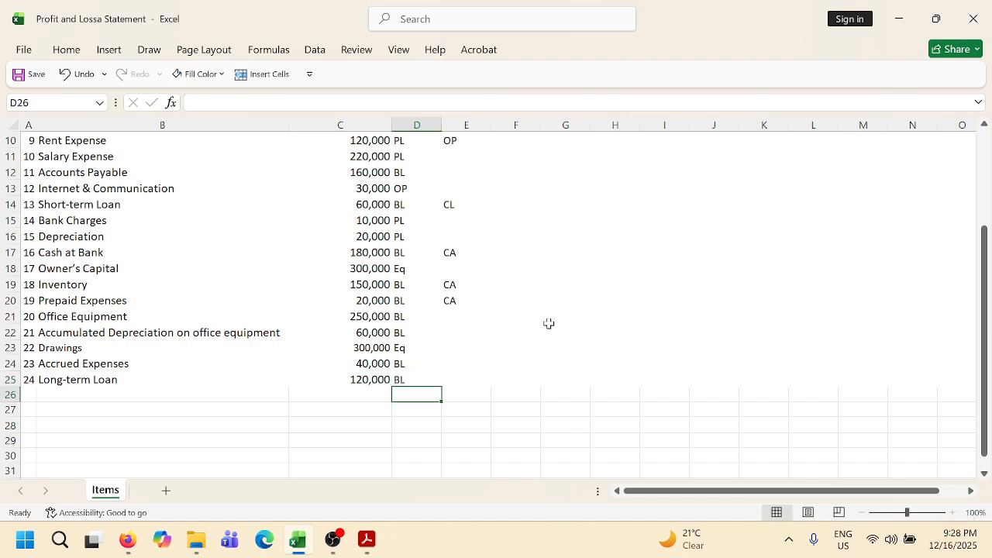
scroll(516, 319, "up", 3)
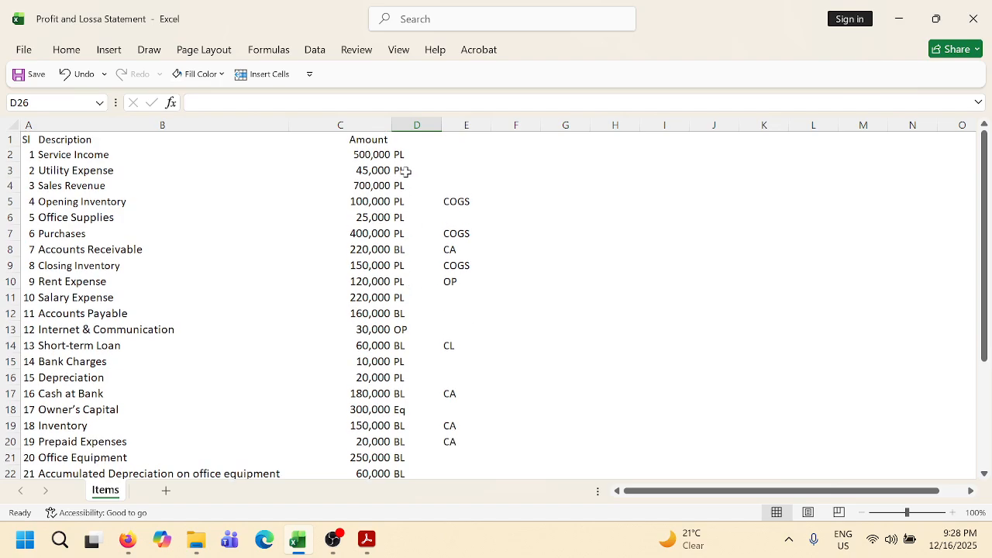
Add a new worksheet after Items and name it "Profit and Loss statement".
scroll(496, 373, "down", 3)
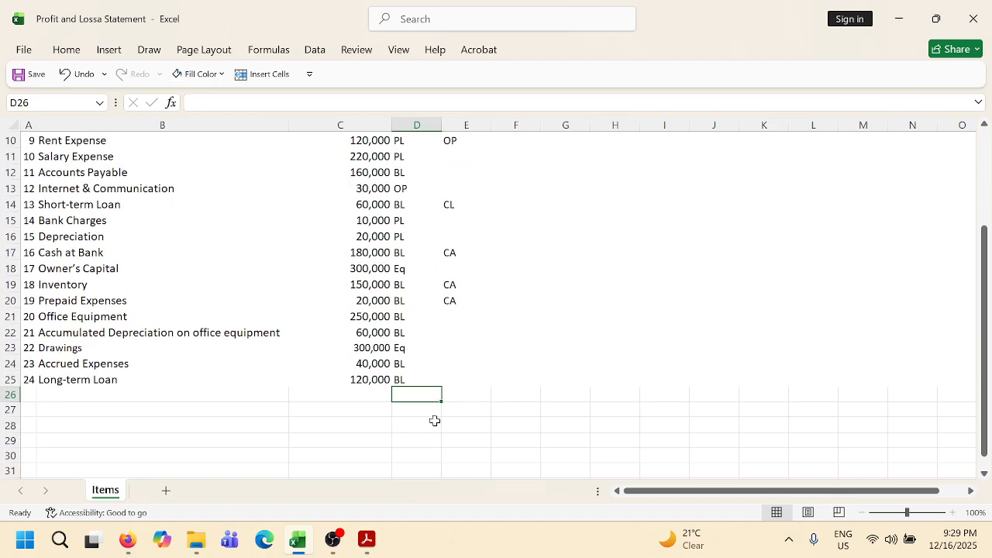
left_click(167, 491)
double_click(166, 492)
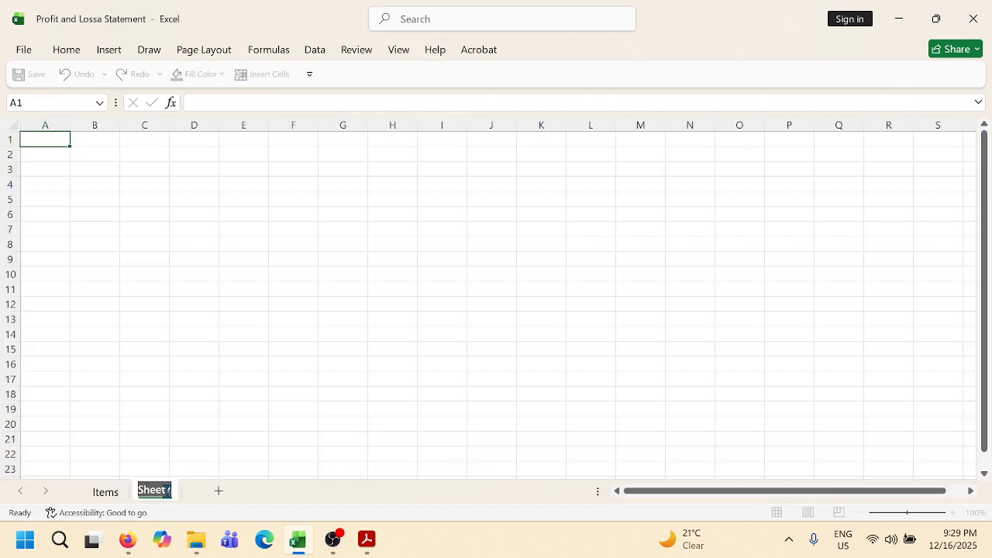
type("Profit")
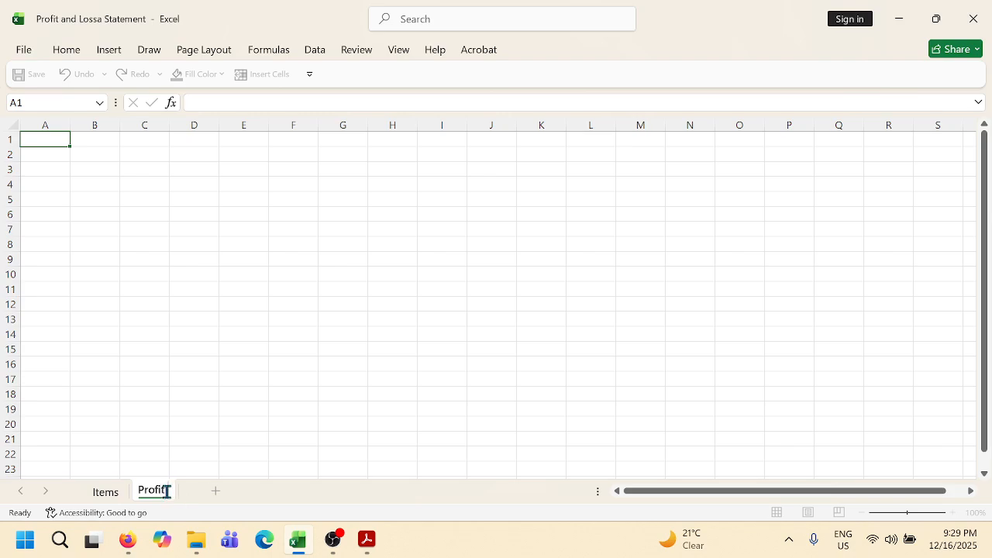
type(" and Loss stat")
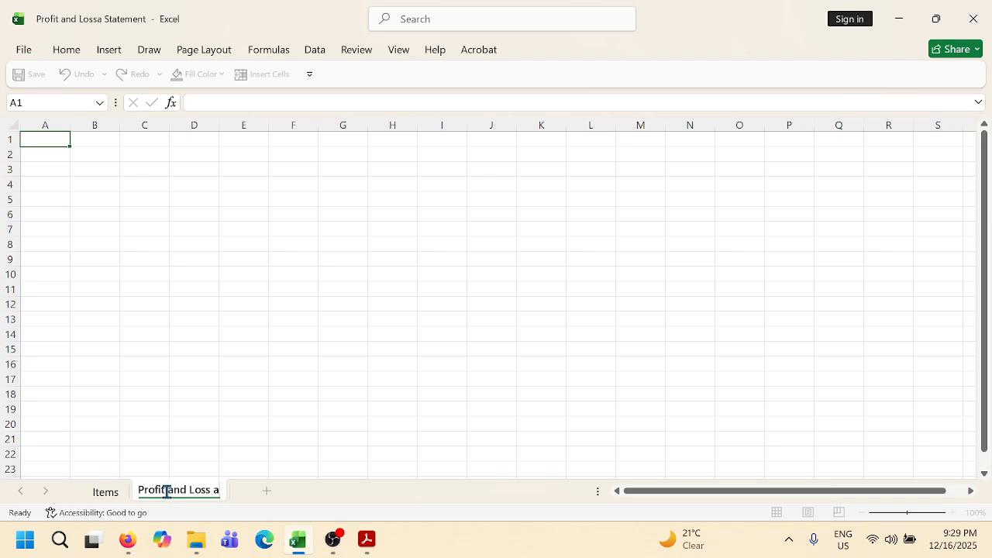
type("ement")
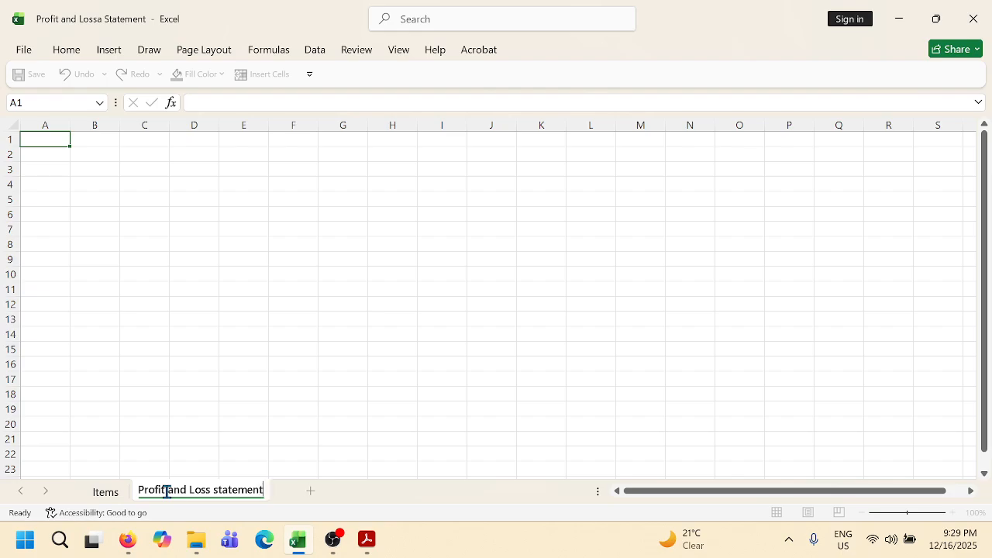
left_click(197, 377)
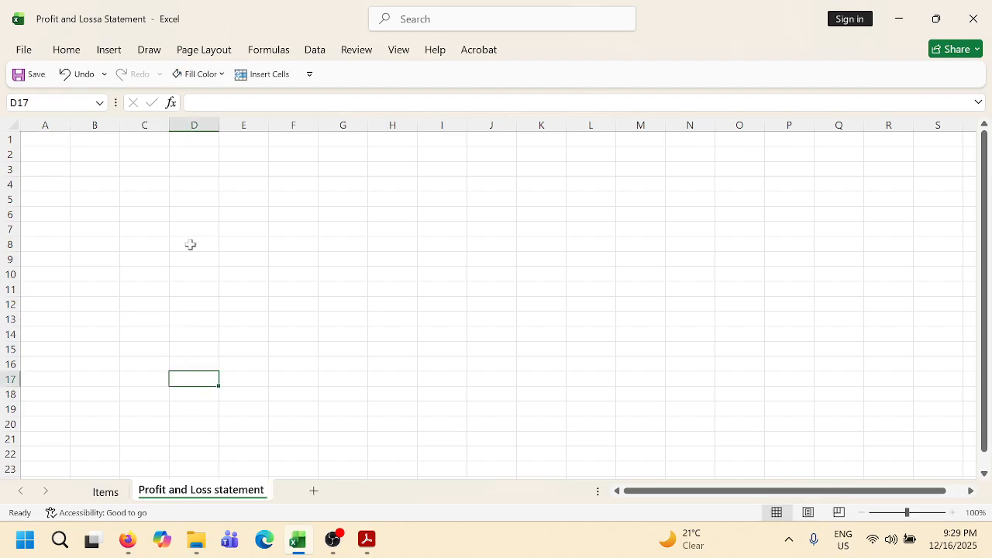
Enter the company name "ABC Ltd" in A1 and the title "Profit and Loss Statement" in A2.
left_click(45, 138)
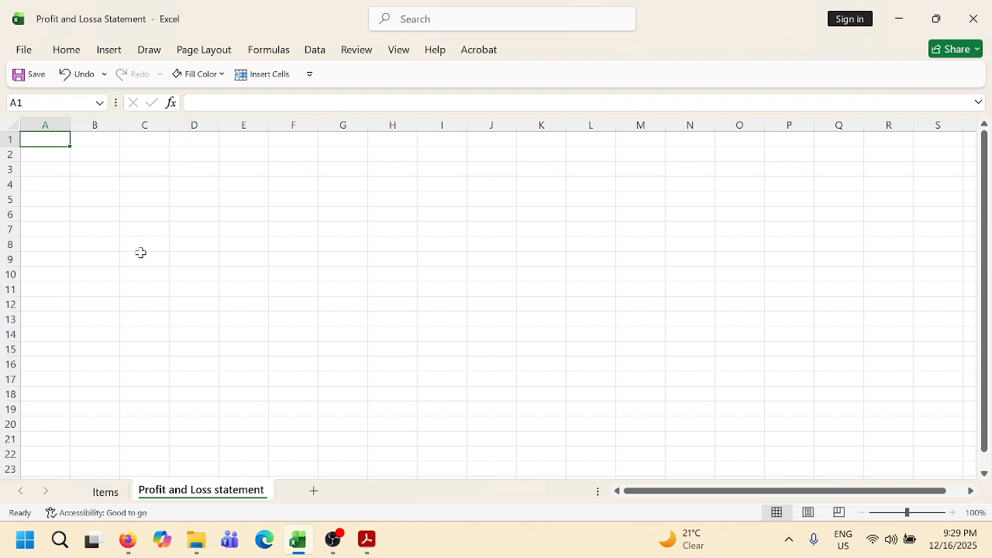
left_click(162, 262)
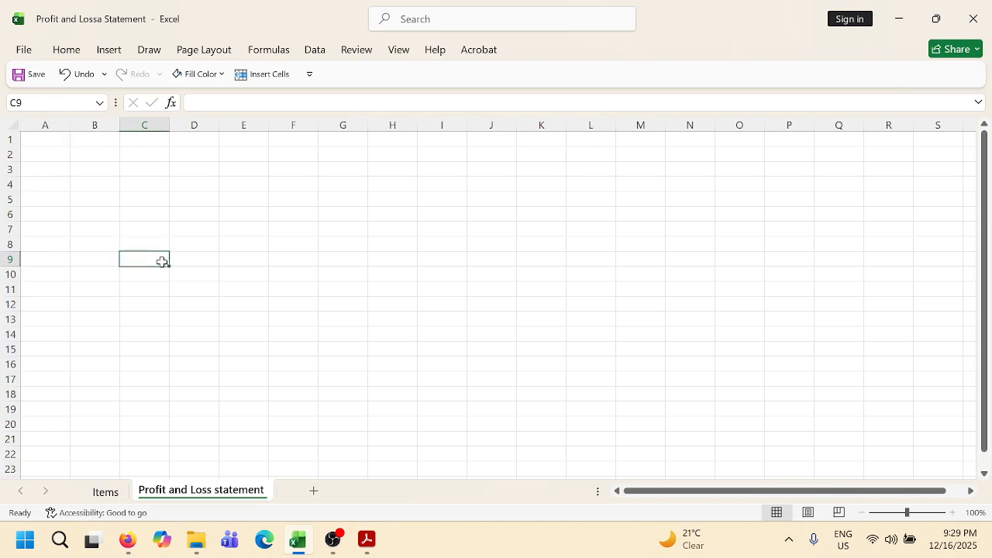
left_click(50, 144)
type("AB")
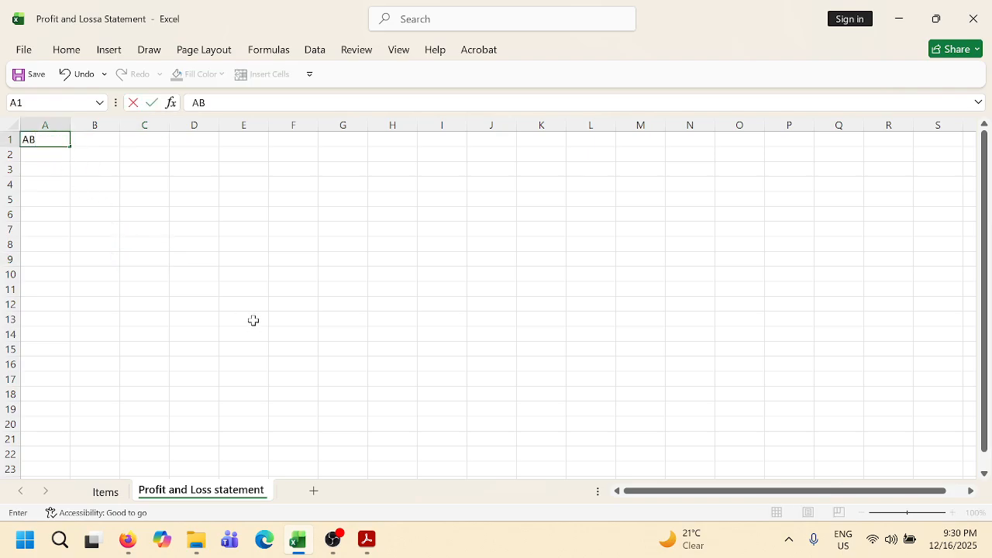
type("C Ltd")
key("Return")
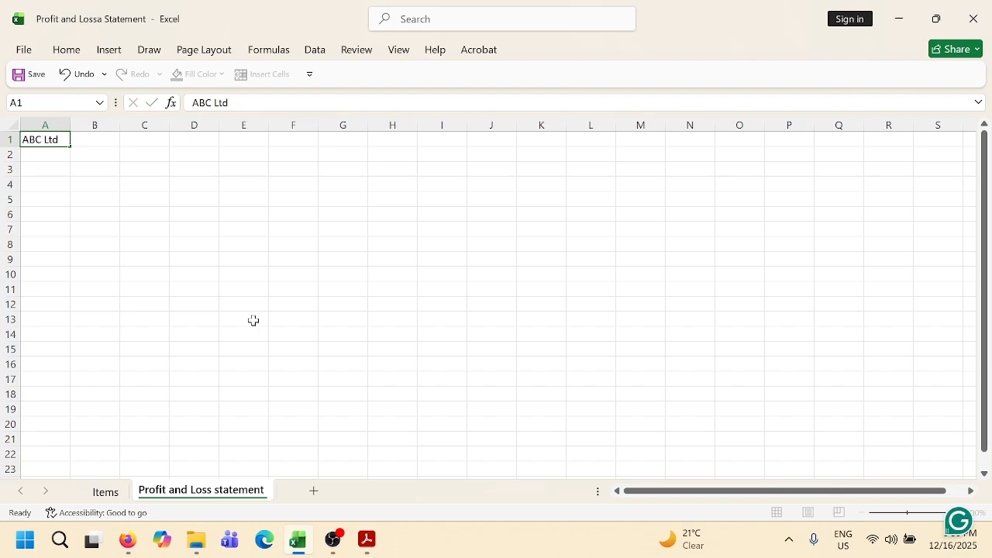
type("Prof")
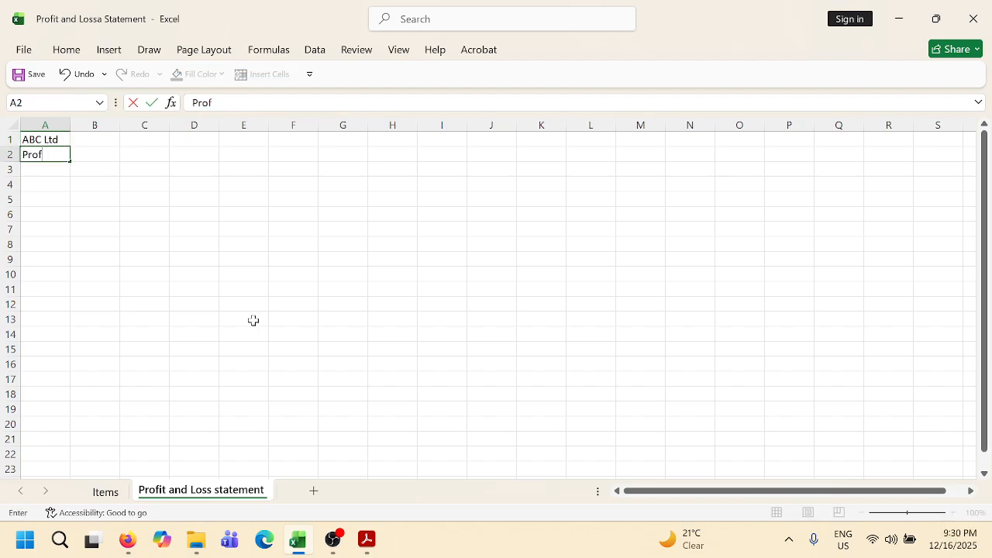
type("it and Loss ")
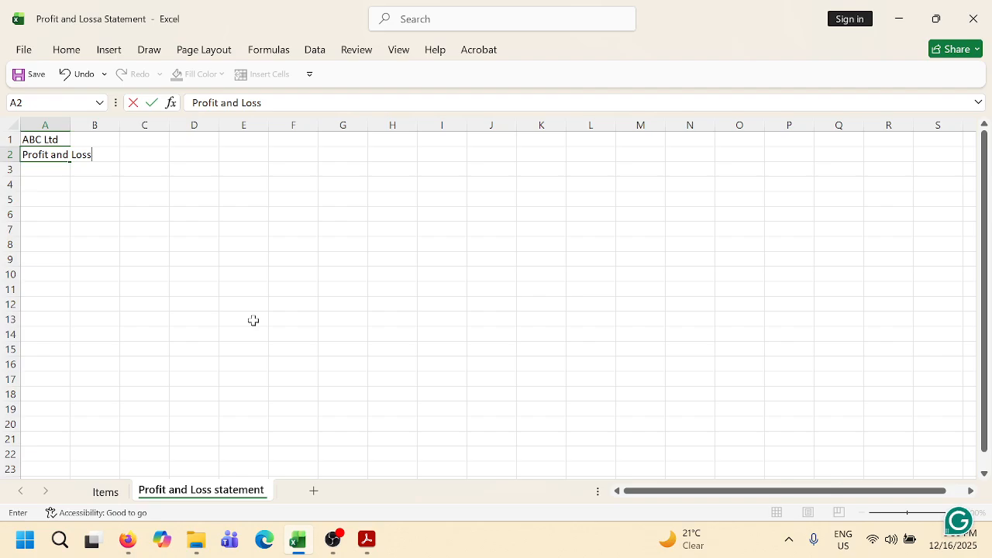
type("Statement")
key("Return")
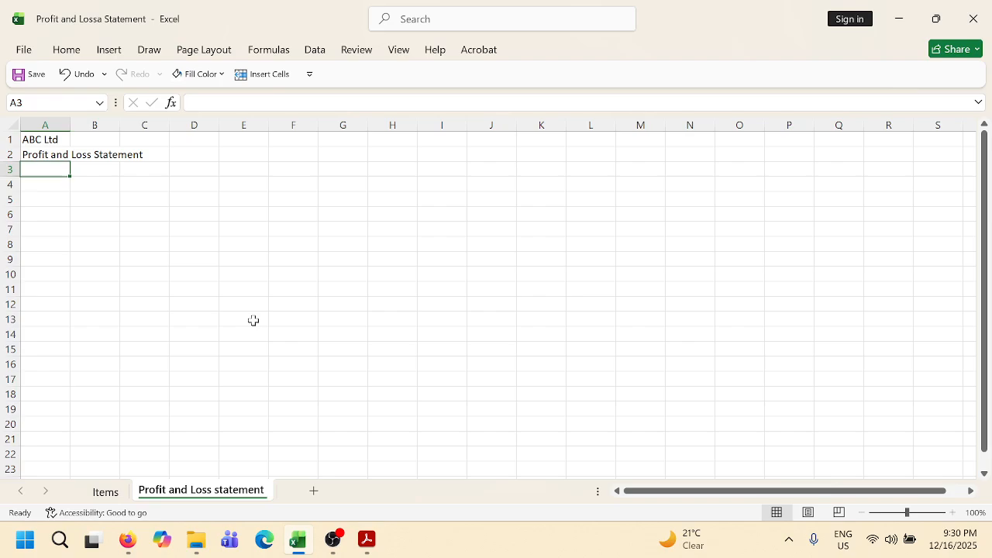
Enter the period line "For the Year Ended 31 Dec,2024" in cell A3, with a capital Y in Year.
type("For the")
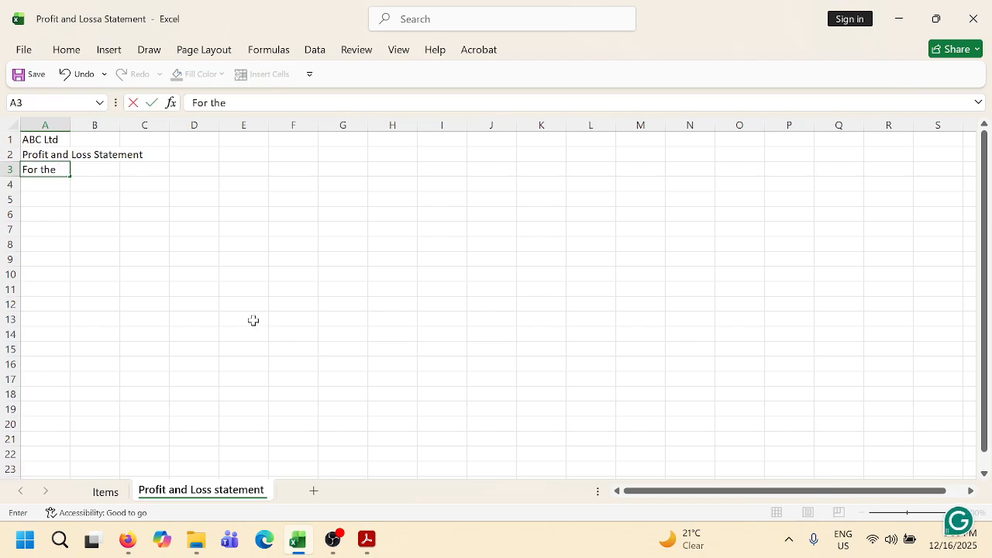
type(" year Ended")
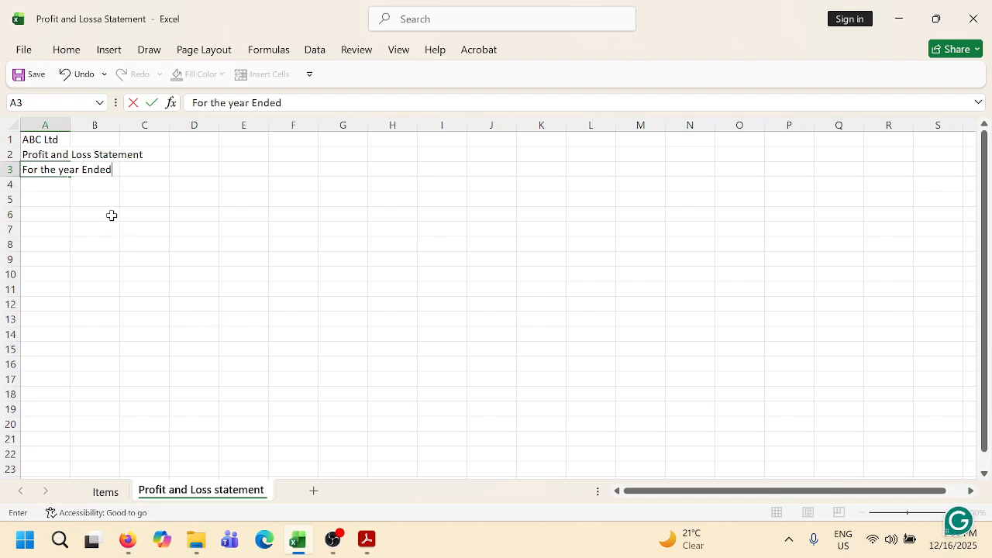
left_click(64, 169)
key("BackSpace")
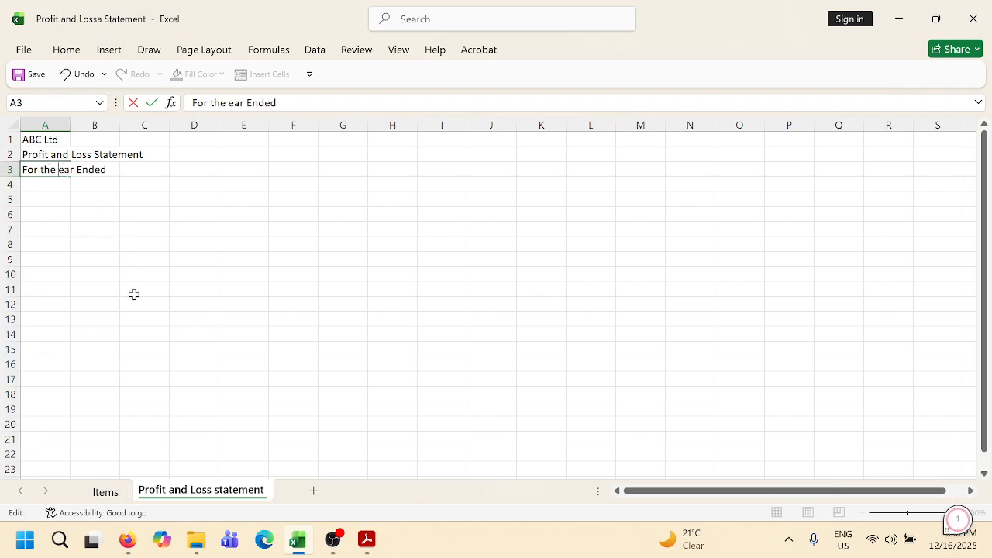
type("Y")
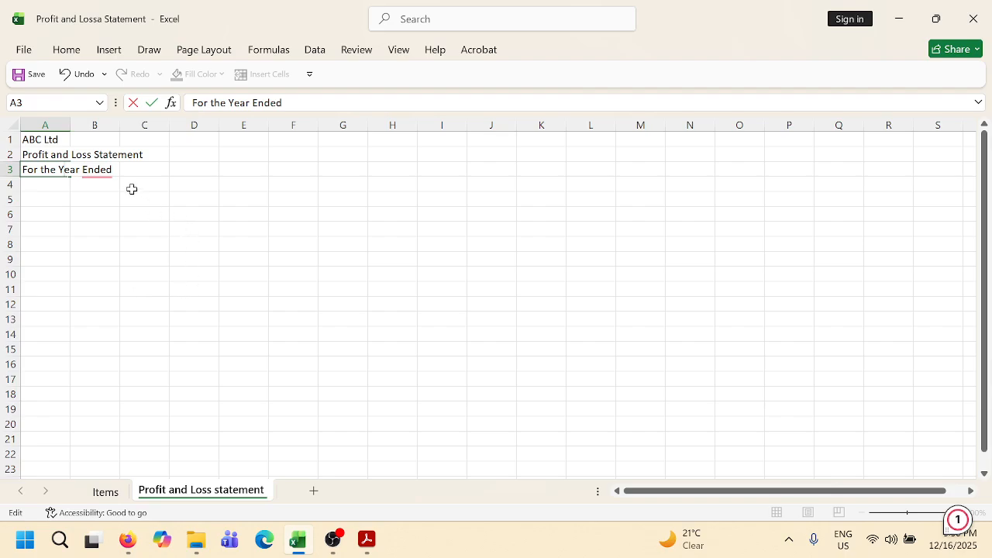
left_click(292, 100)
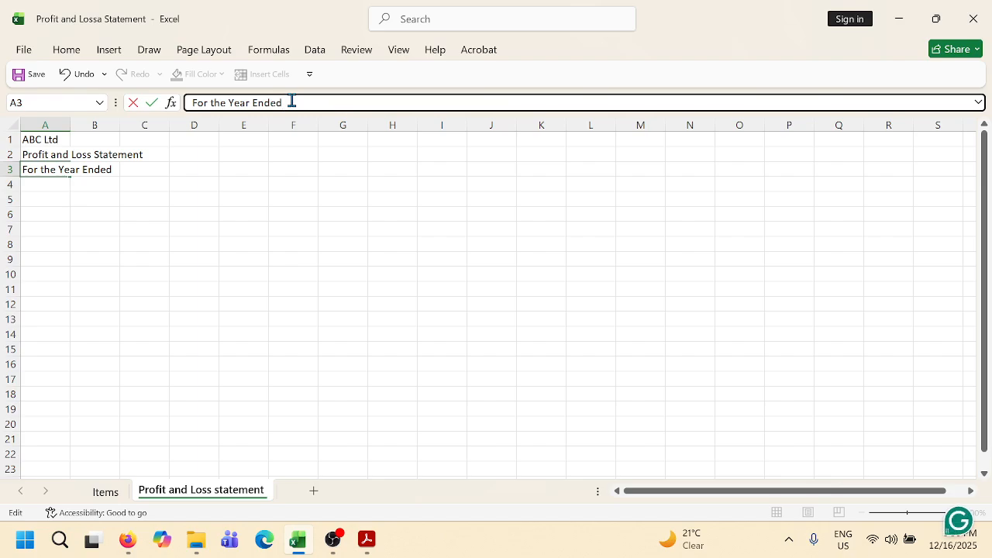
type("31 Dec,2024")
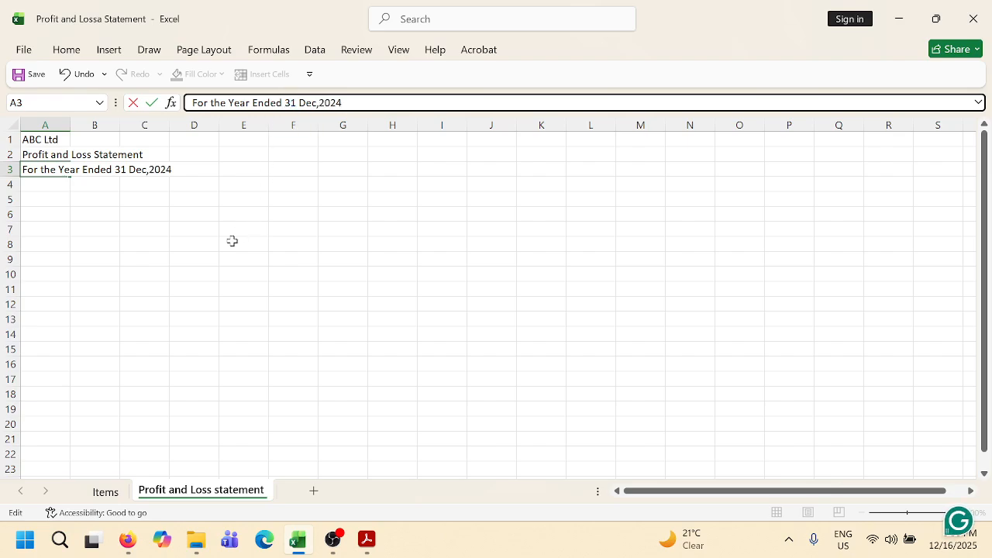
left_click(173, 260)
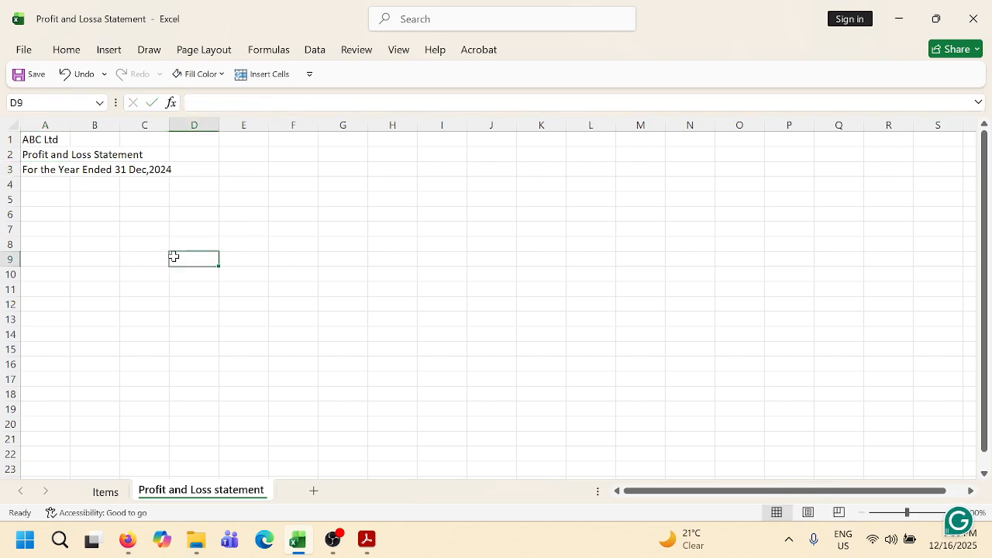
left_click(46, 186)
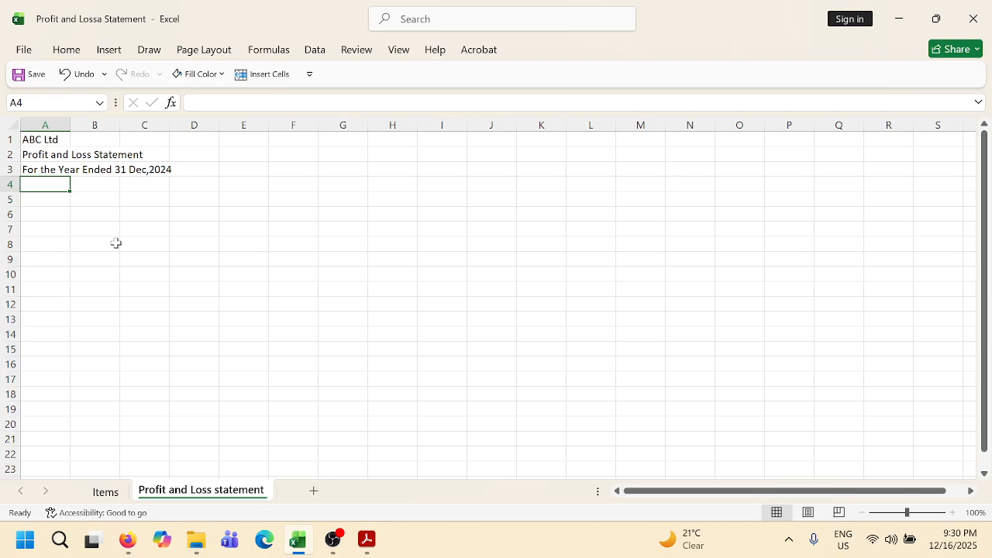
type("Dae")
key("BackSpace")
type("te")
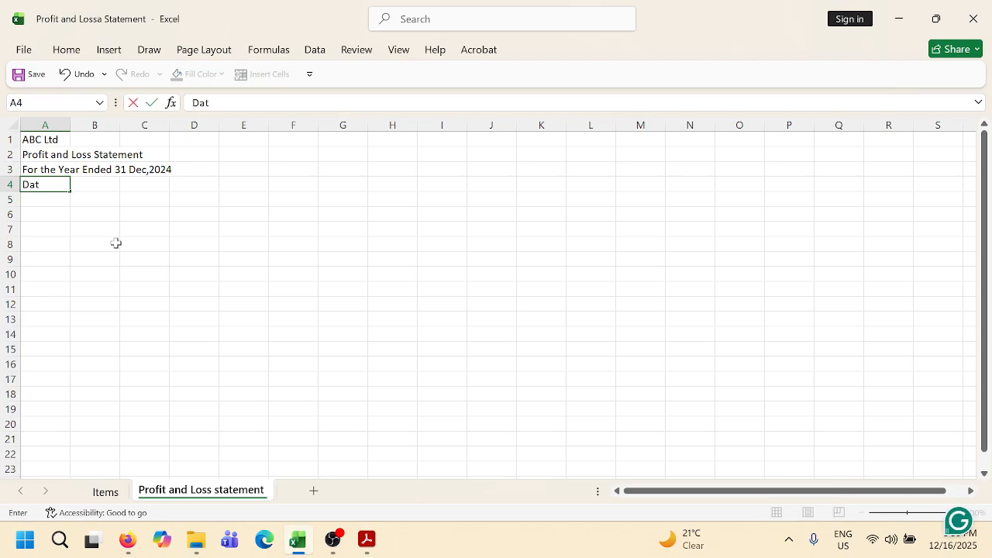
key("ctrl+Return")
key("Right")
key("Right")
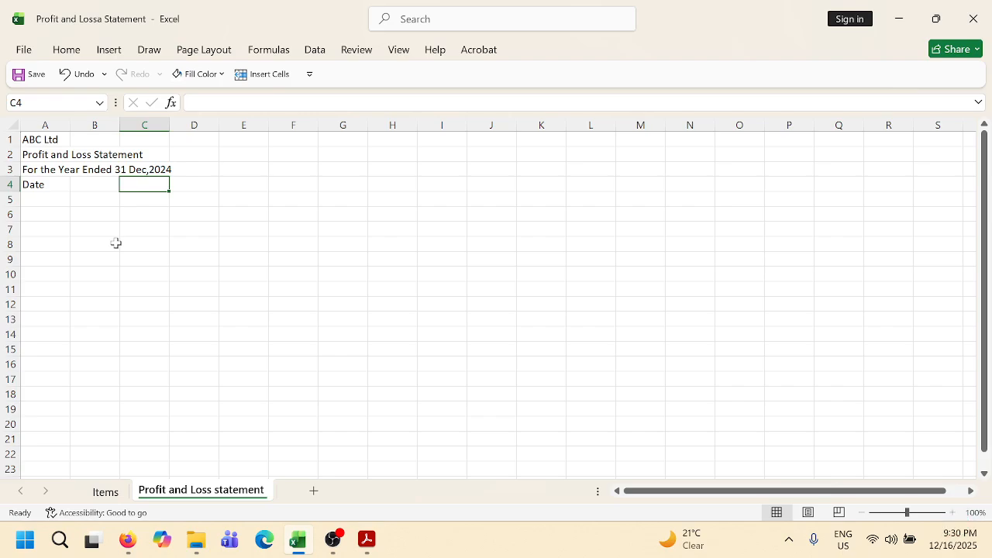
key("Left")
key("Left")
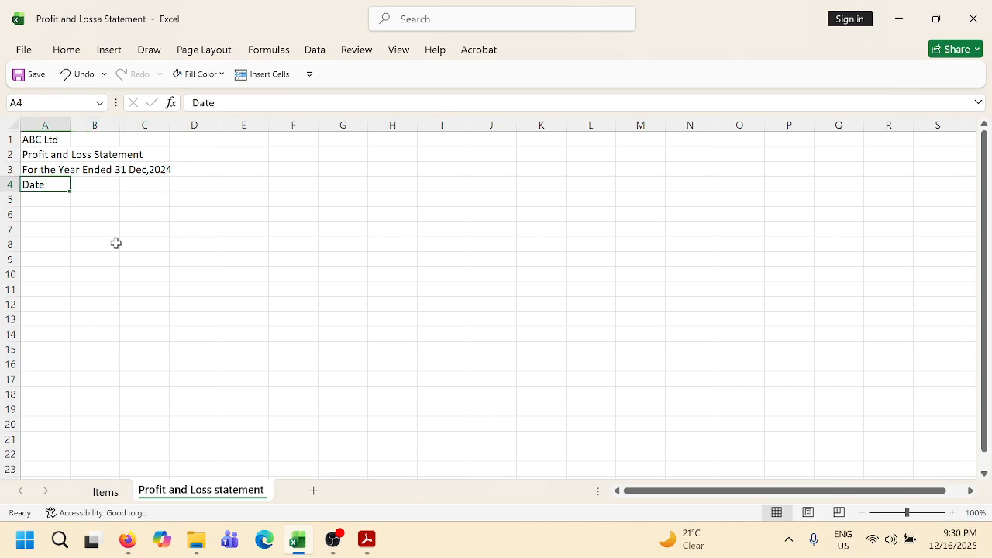
key("Delete")
Enter the column headings in row 4: "Description" in A4 and "Amount" in both C4 and D4.
type("Des")
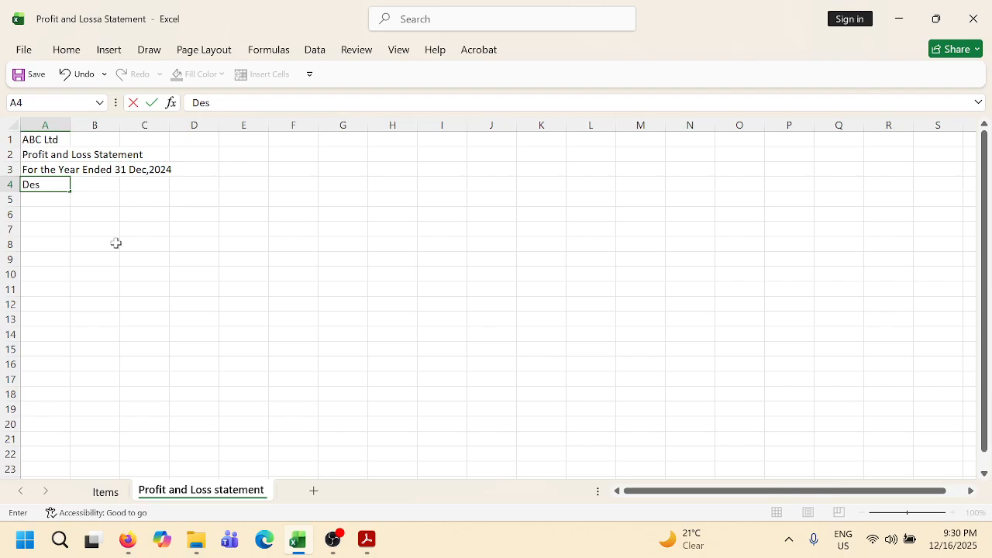
type("cription")
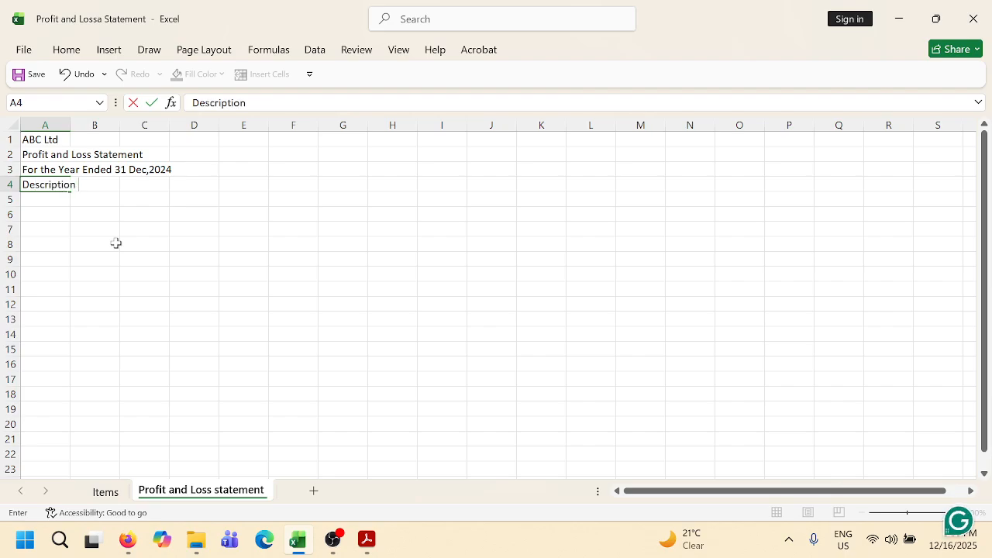
key("Tab")
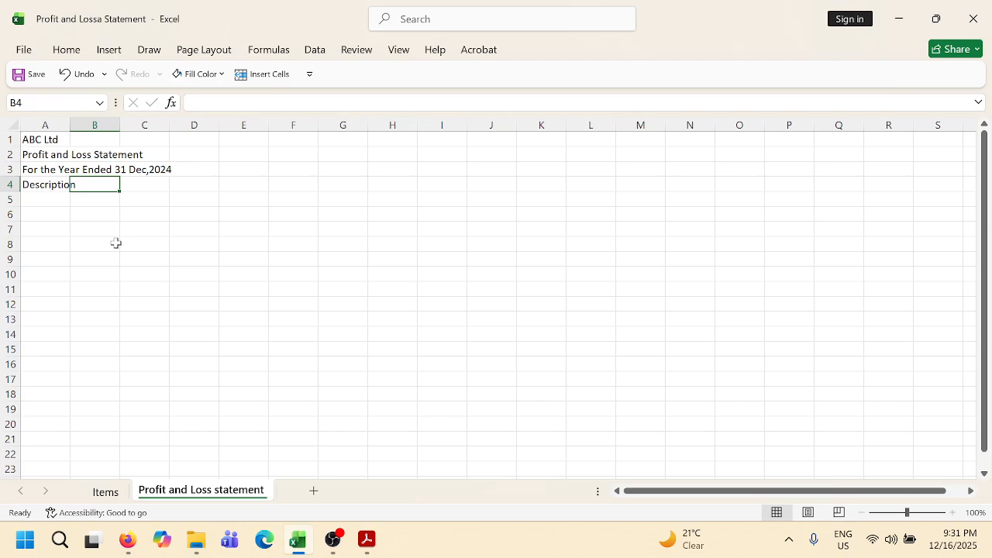
key("Tab")
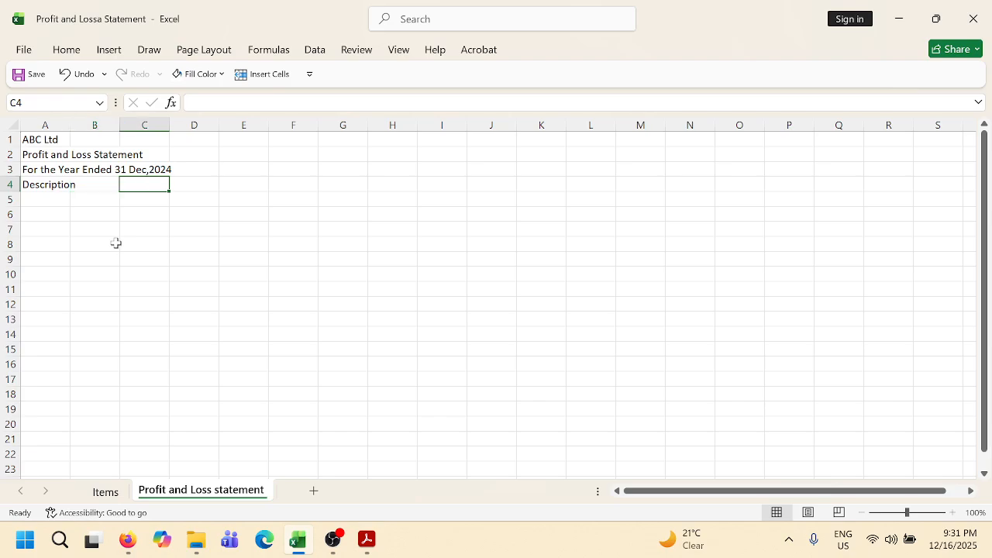
type("Amount")
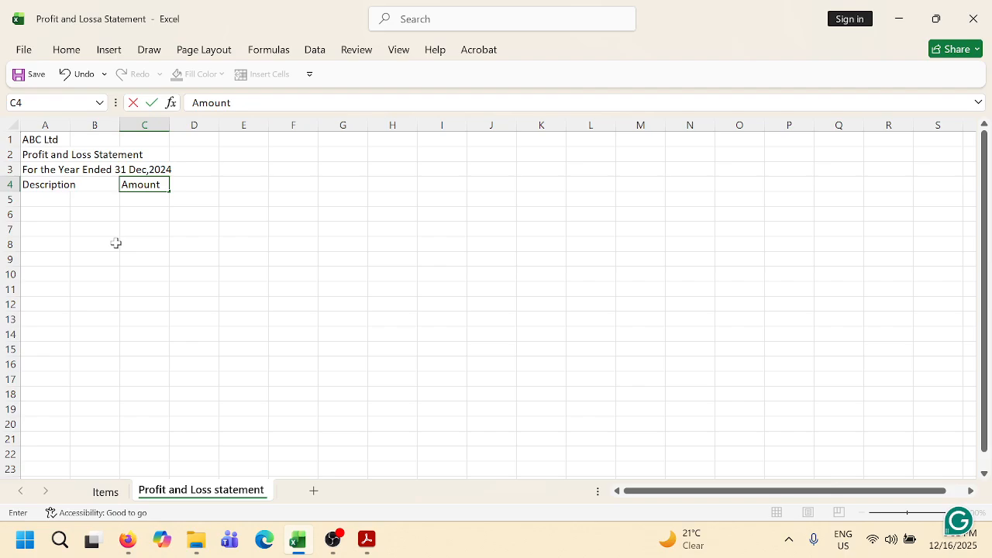
key("Tab")
type("Amount")
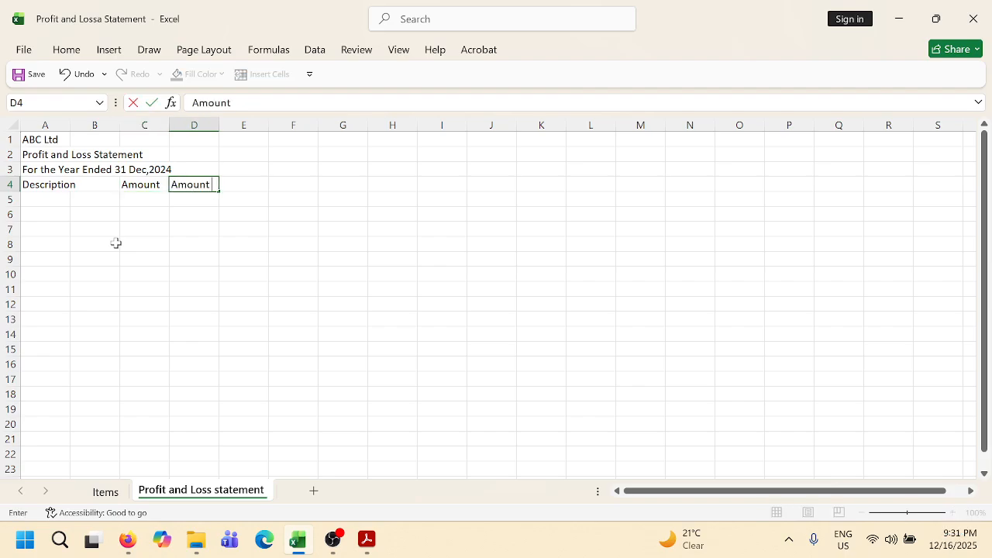
key("Return")
left_click(299, 291)
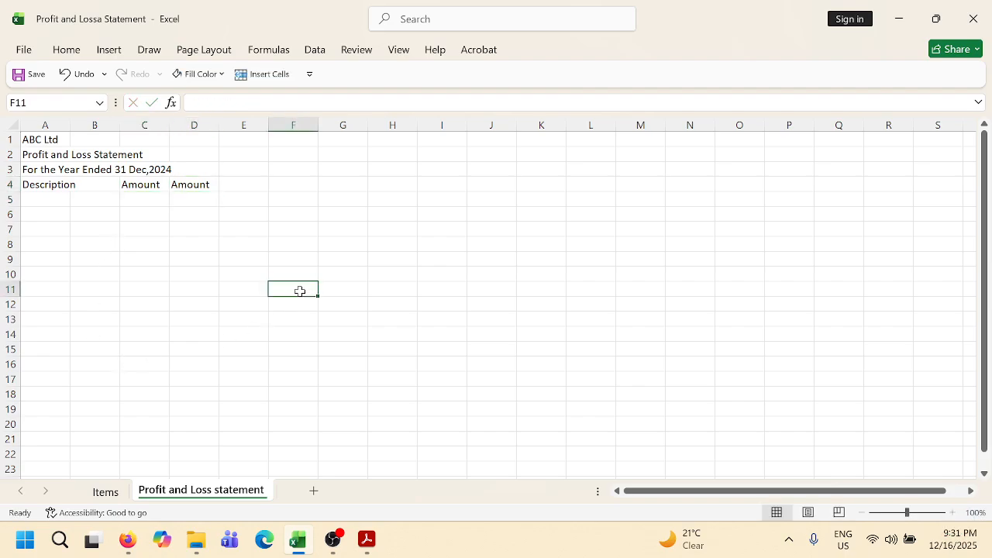
Fill the heading cells A4:D4 with the light gray theme color.
left_click_drag(40, 185, 181, 184)
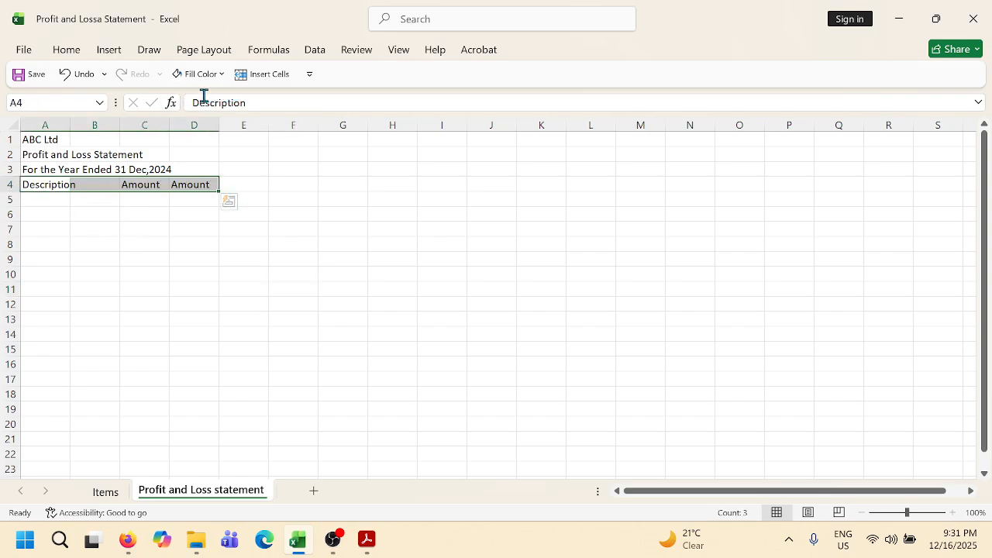
left_click(66, 50)
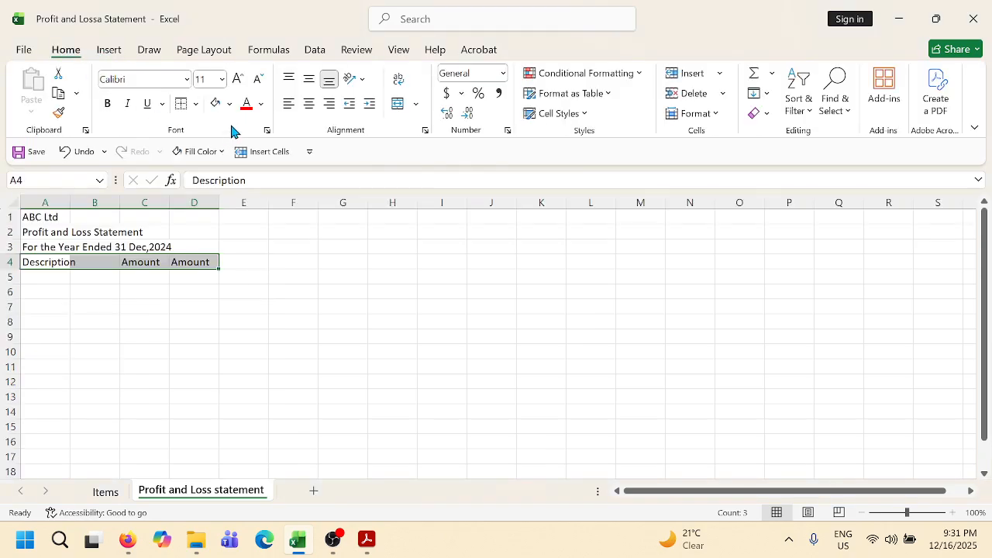
left_click(230, 103)
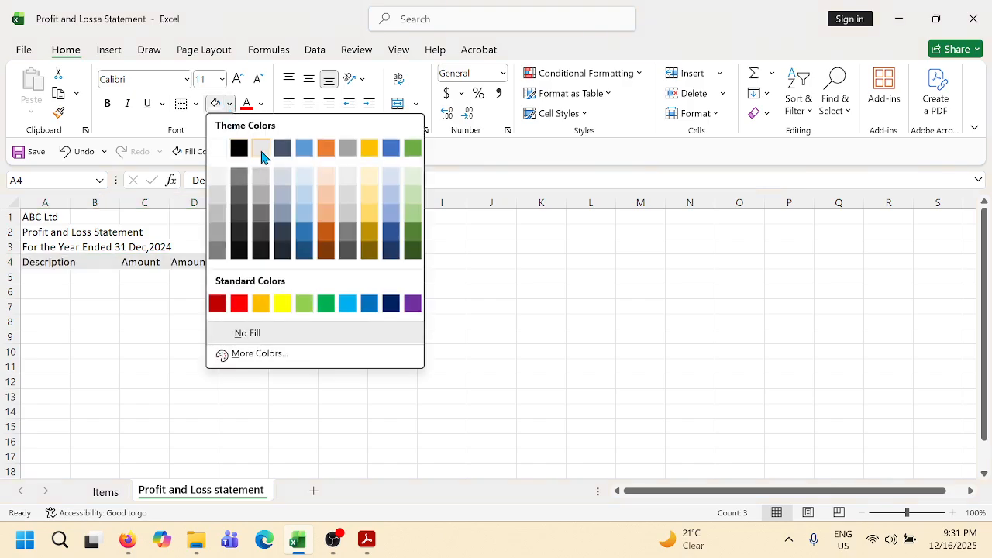
left_click(261, 148)
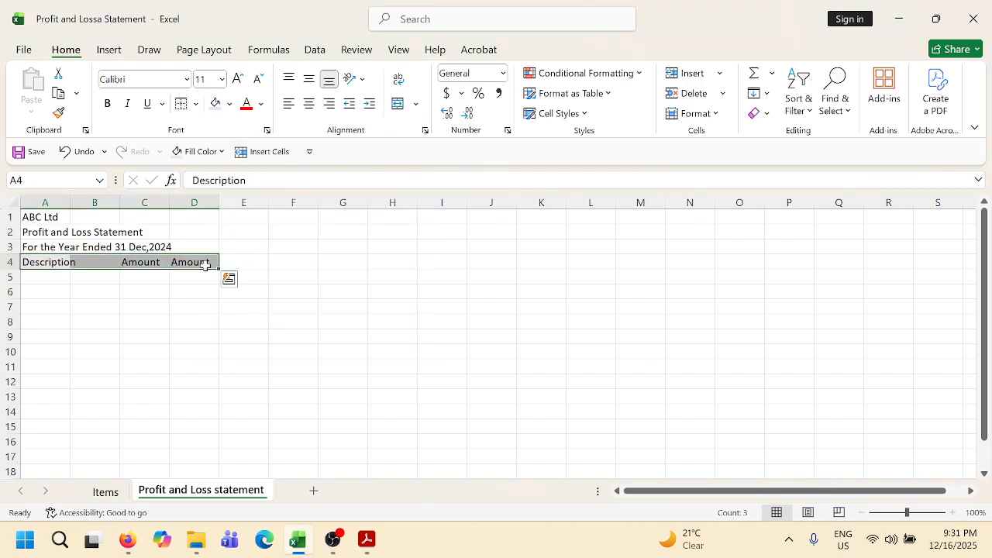
Bold the headings in A4:D4, and merge across and center the three title rows over columns A to D.
key("ctrl+b")
left_click(194, 334)
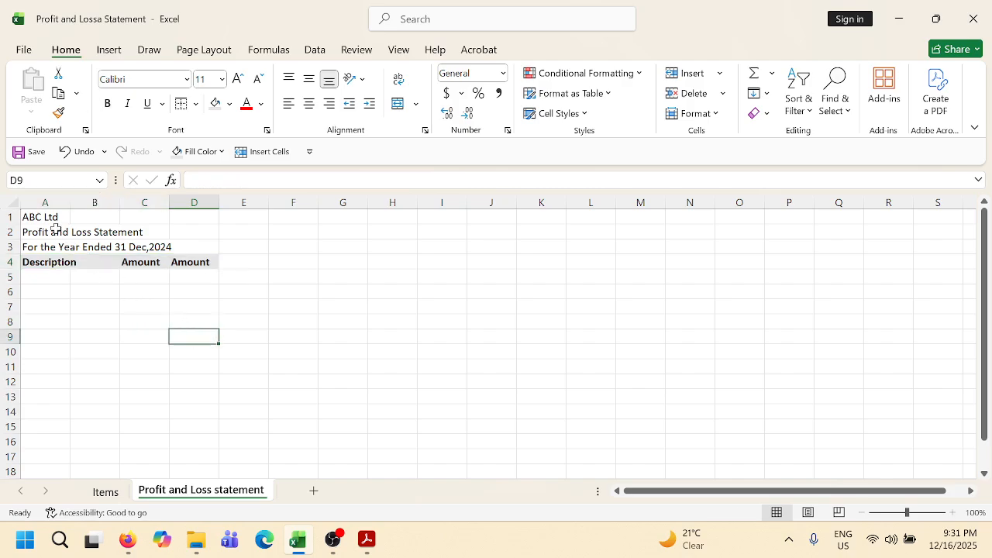
left_click_drag(43, 216, 177, 246)
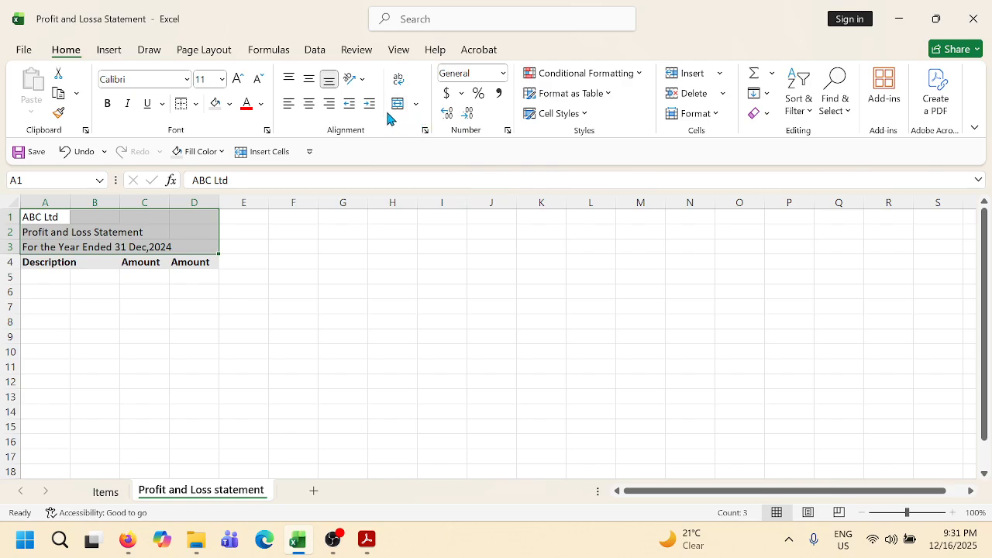
left_click(415, 103)
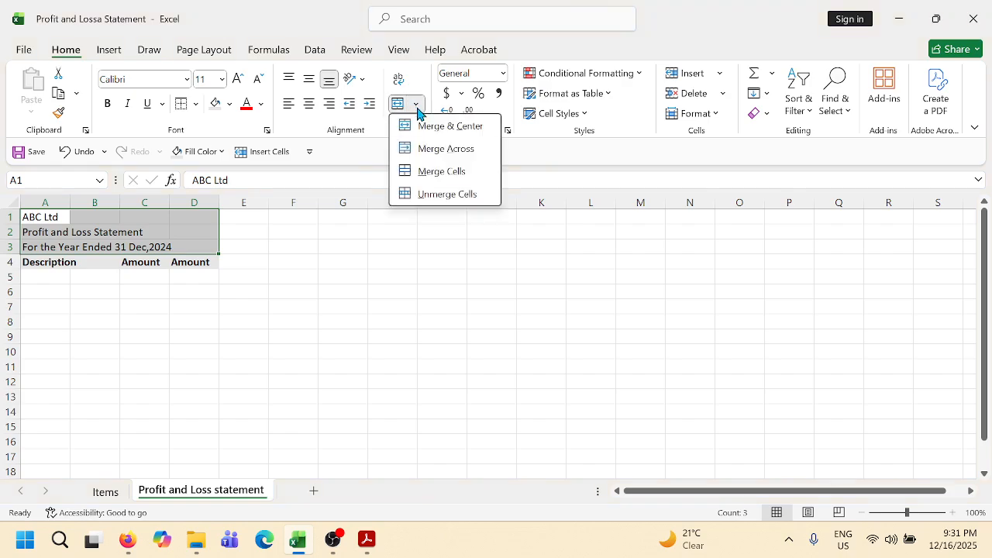
left_click(438, 152)
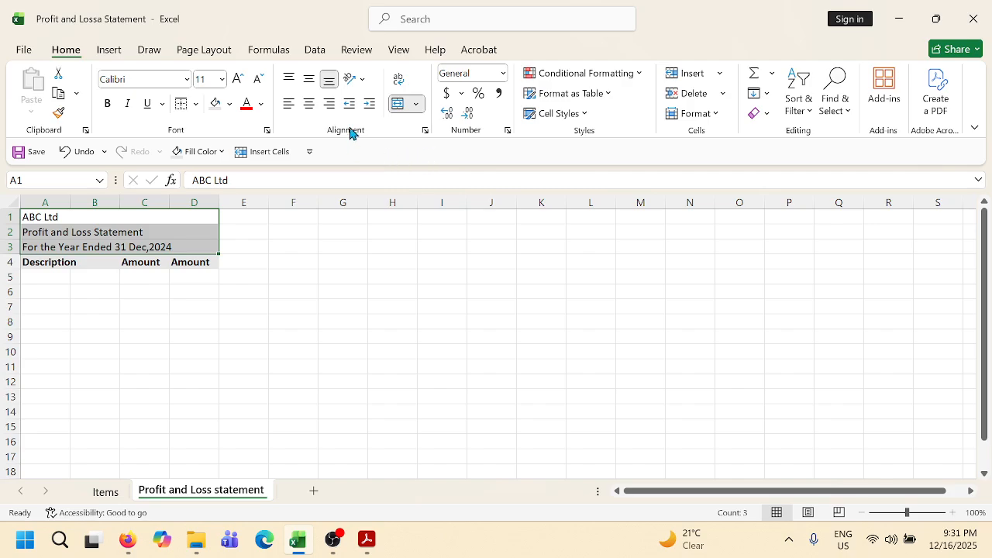
left_click(309, 104)
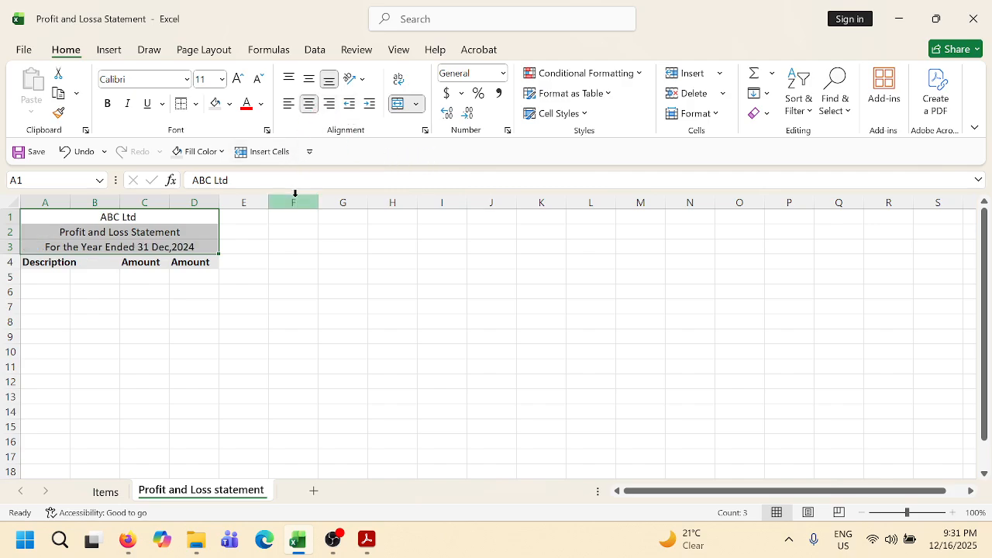
Fill the title rows A1:D3 with the blue-gray theme color and set their font color to red.
left_click(229, 104)
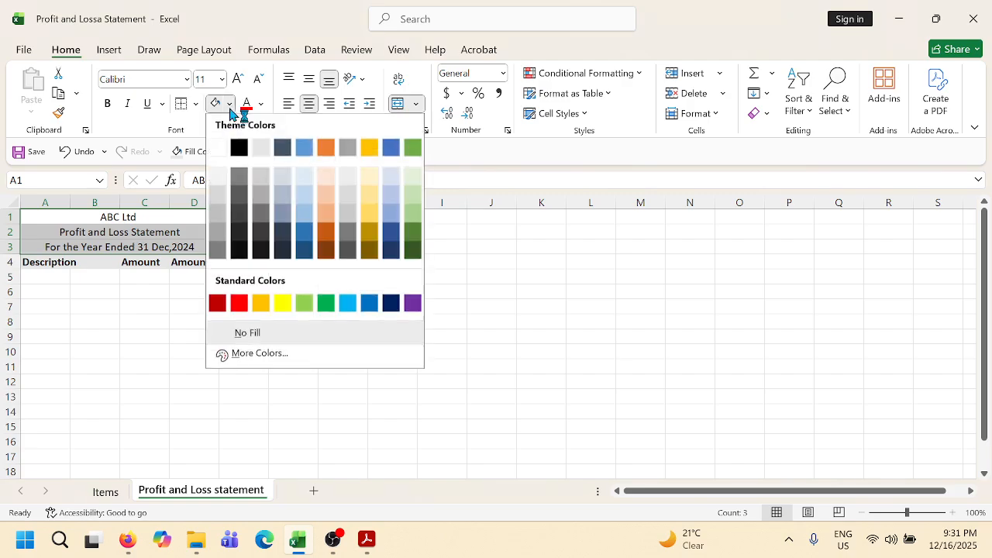
left_click(283, 218)
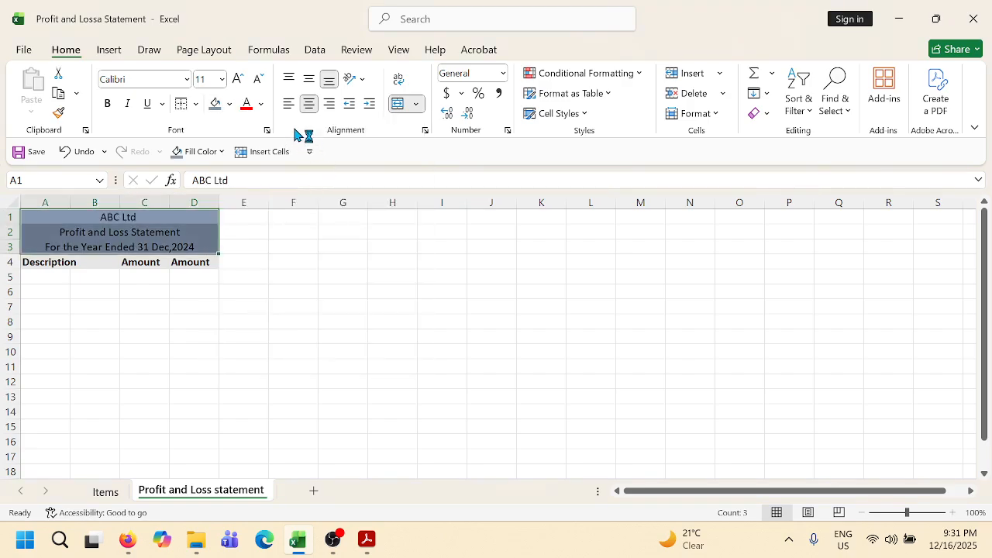
left_click(246, 104)
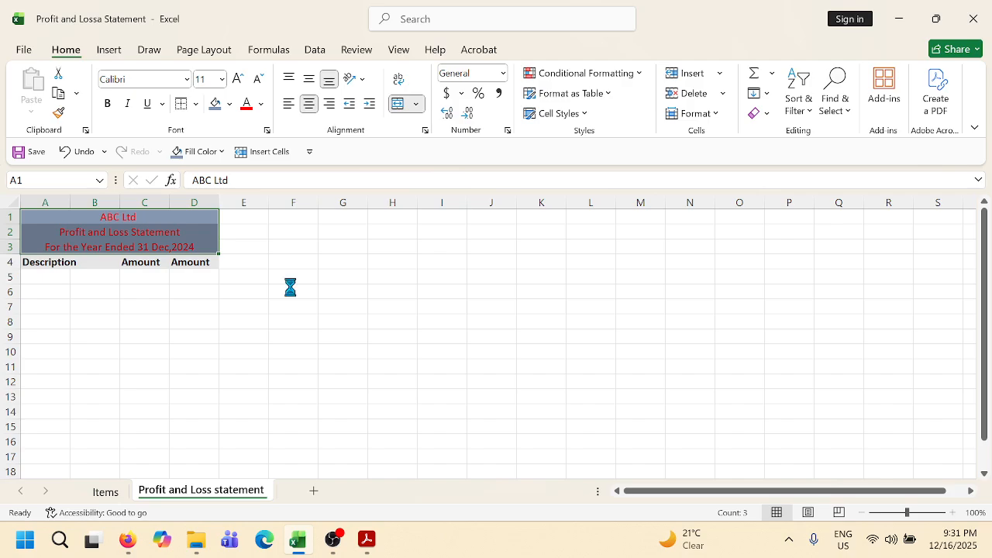
scroll(290, 286, "up", 3)
scroll(365, 319, "up", 1)
left_click(457, 332)
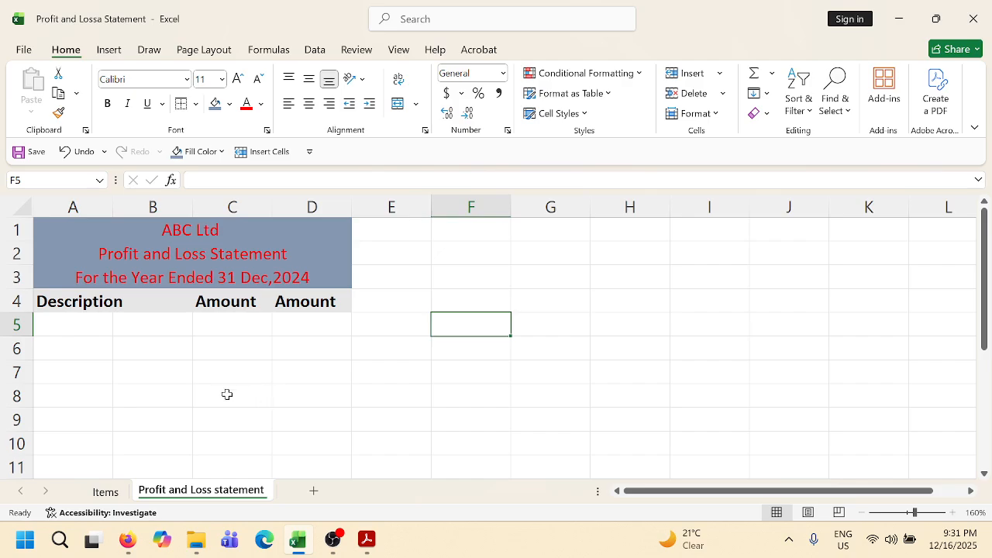
Merge and center the "Description" heading across cells A4:B4.
left_click(85, 302)
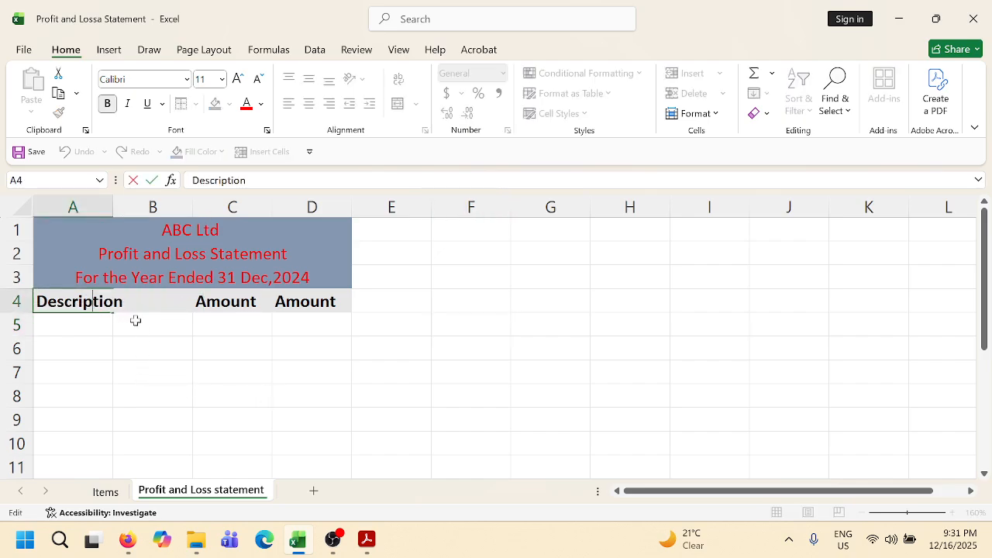
left_click(154, 337)
left_click_drag(87, 307, 148, 300)
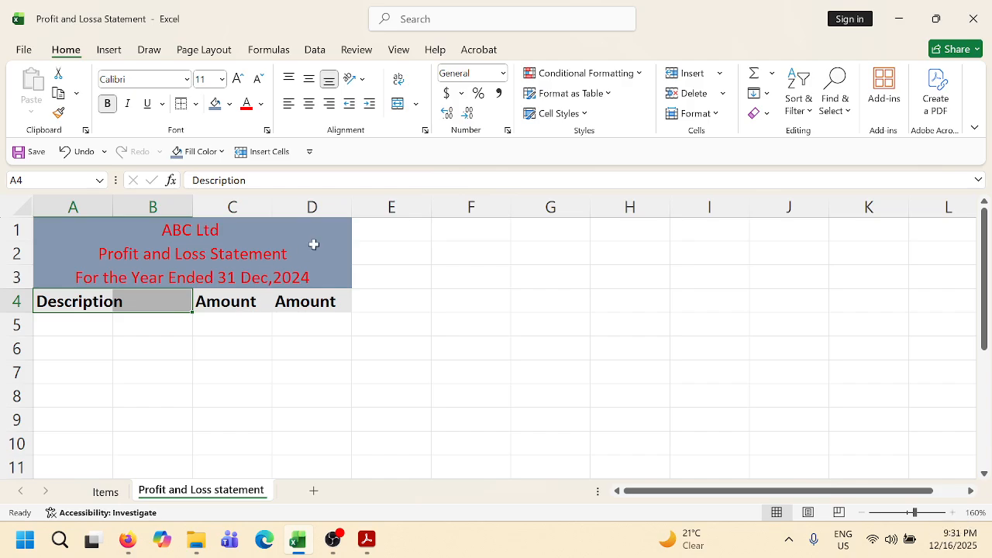
left_click(415, 103)
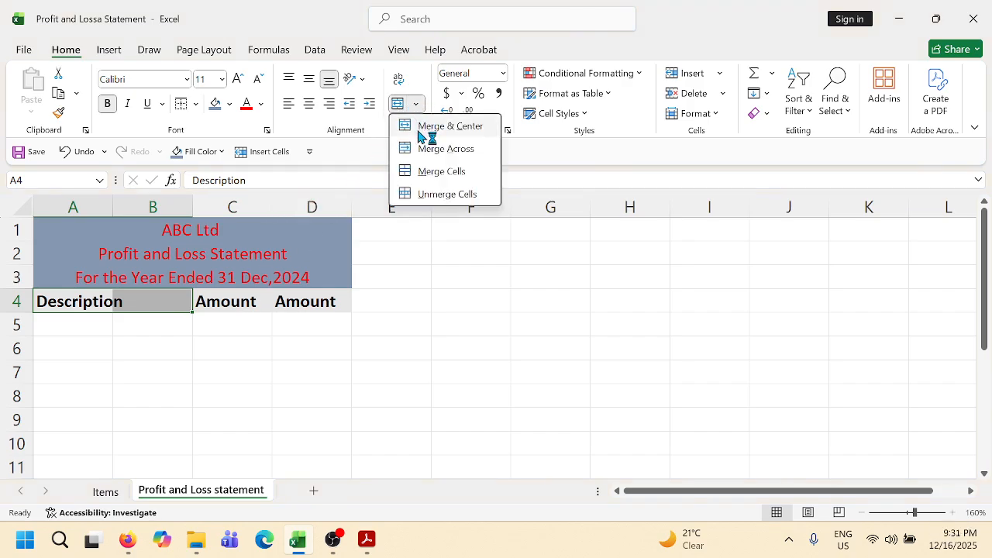
left_click(427, 130)
left_click(237, 376)
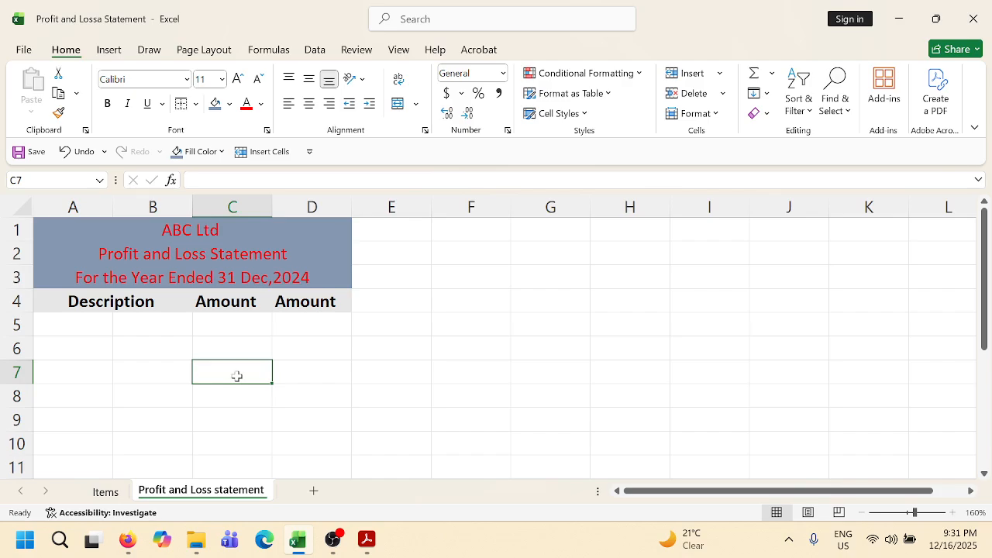
scroll(303, 381, "down", 1)
scroll(408, 384, "up", 1)
left_click(436, 364)
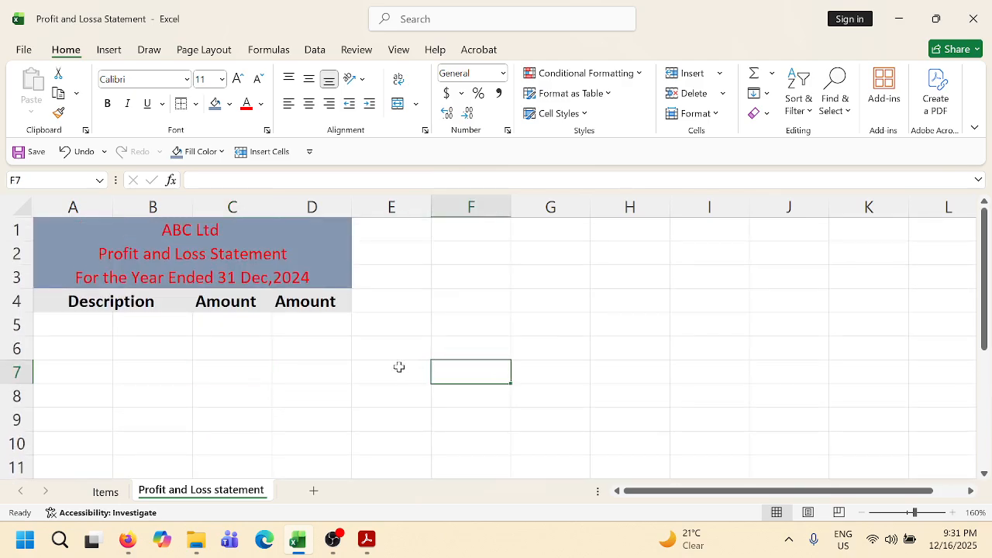
scroll(438, 383, "up", 3)
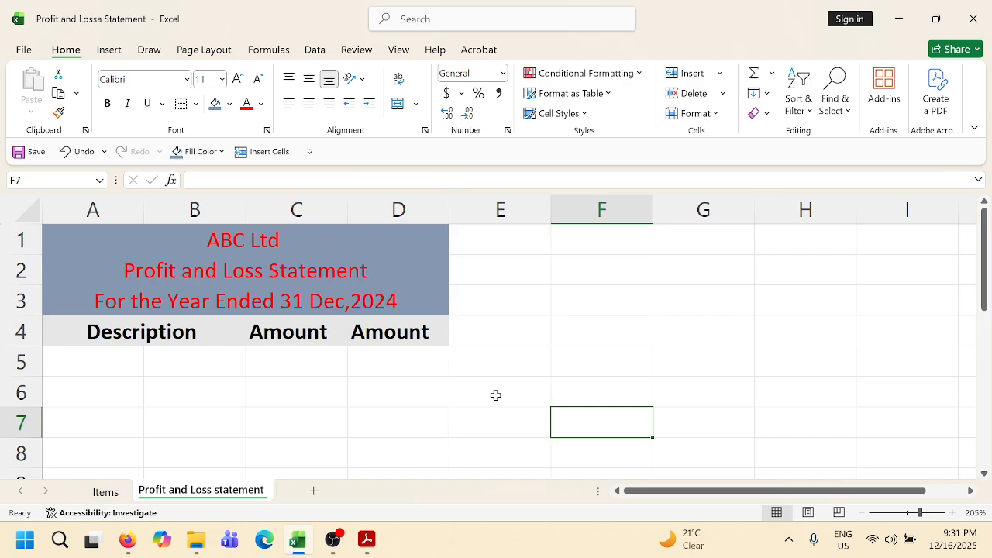
scroll(472, 390, "down", 2)
scroll(423, 385, "up", 2)
scroll(362, 359, "down", 1)
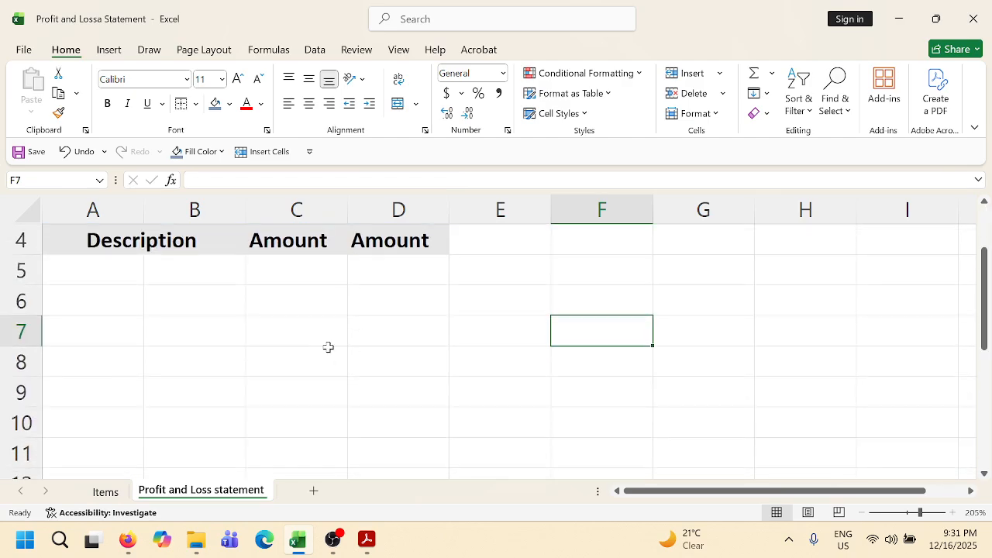
scroll(328, 348, "up", 1)
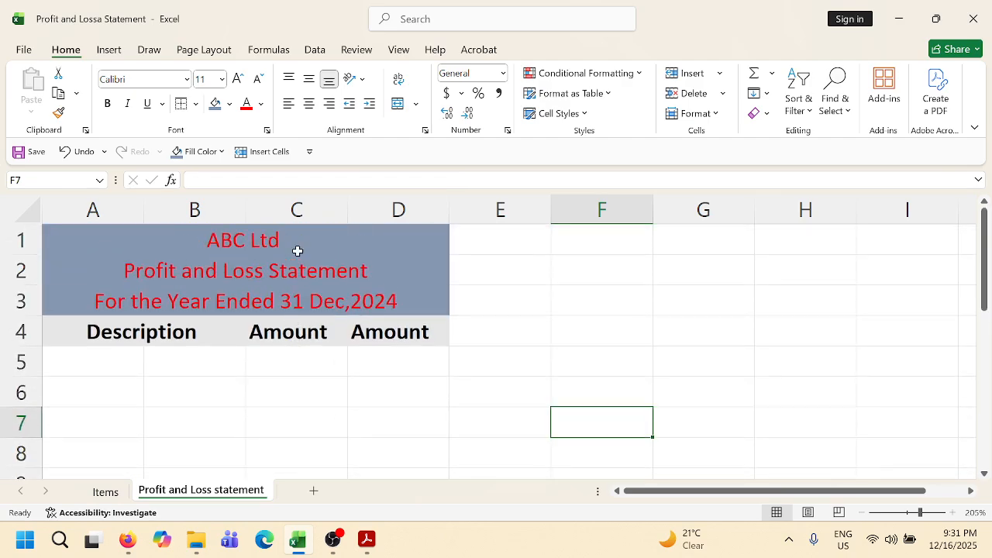
Clear the "Amount" heading from cell C4, keeping the one in D4.
left_click(296, 203)
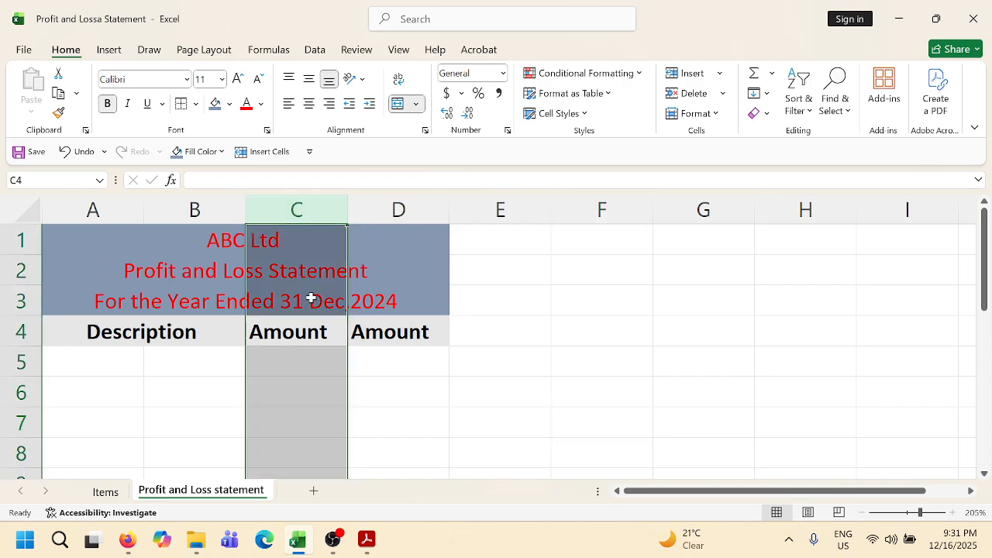
left_click(393, 207)
left_click(289, 201)
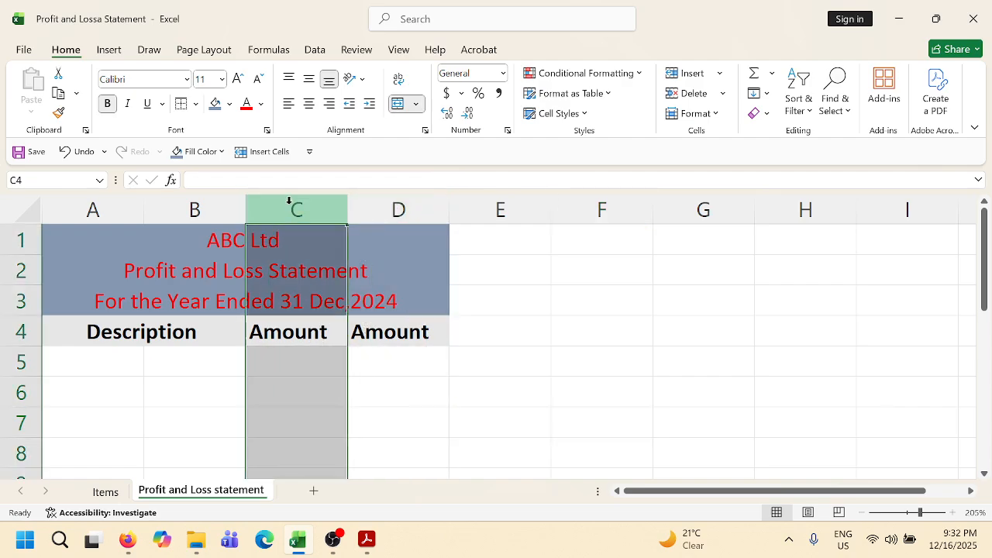
scroll(324, 336, "down", 1)
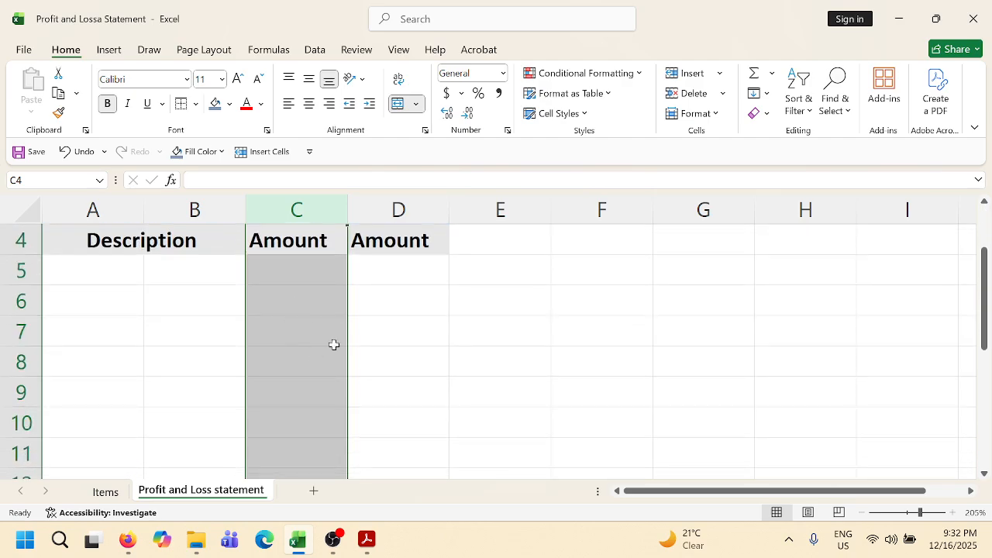
left_click(406, 181)
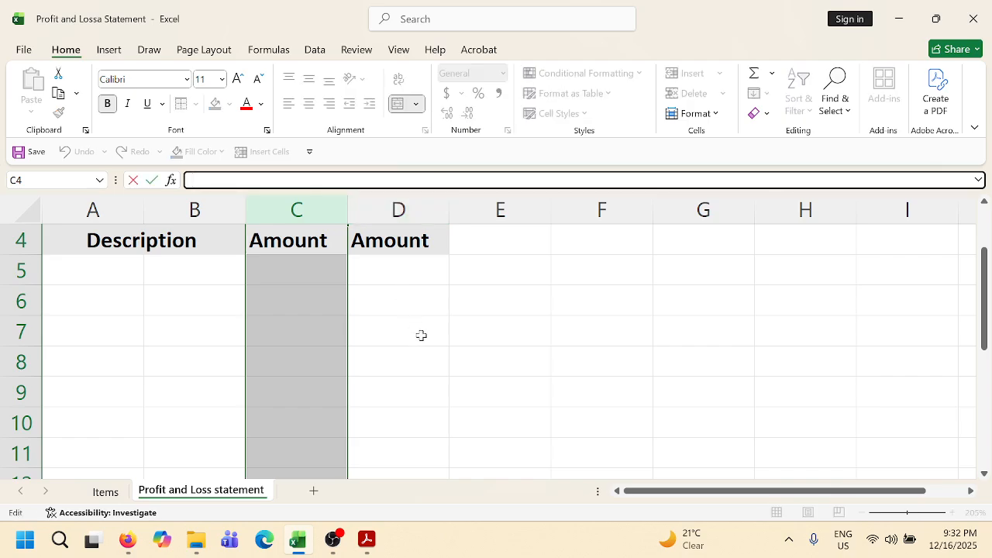
left_click(399, 362)
Enter the section label "Revenue" in cell A5 below the Description heading.
left_click(183, 268)
scroll(256, 358, "up", 1)
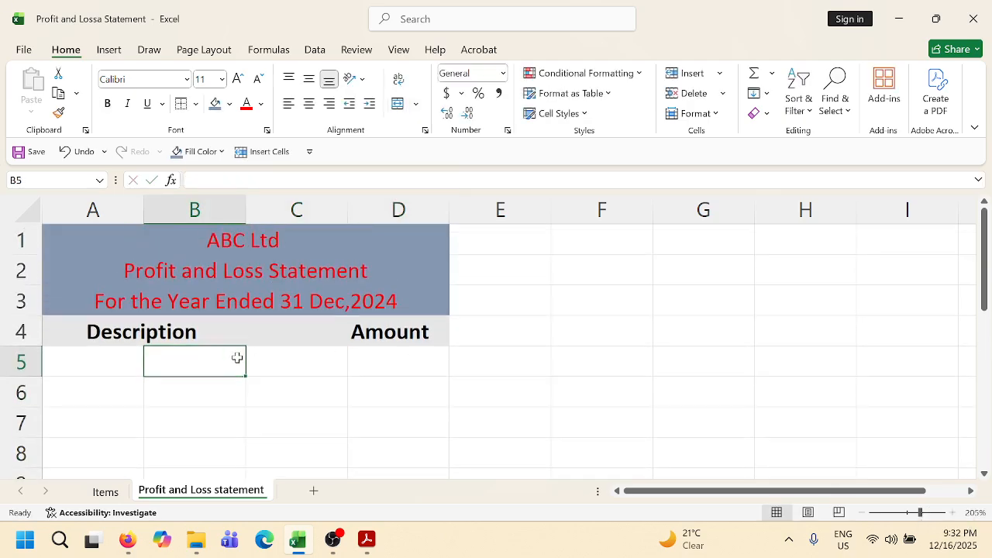
scroll(225, 354, "down", 1)
left_click(93, 267)
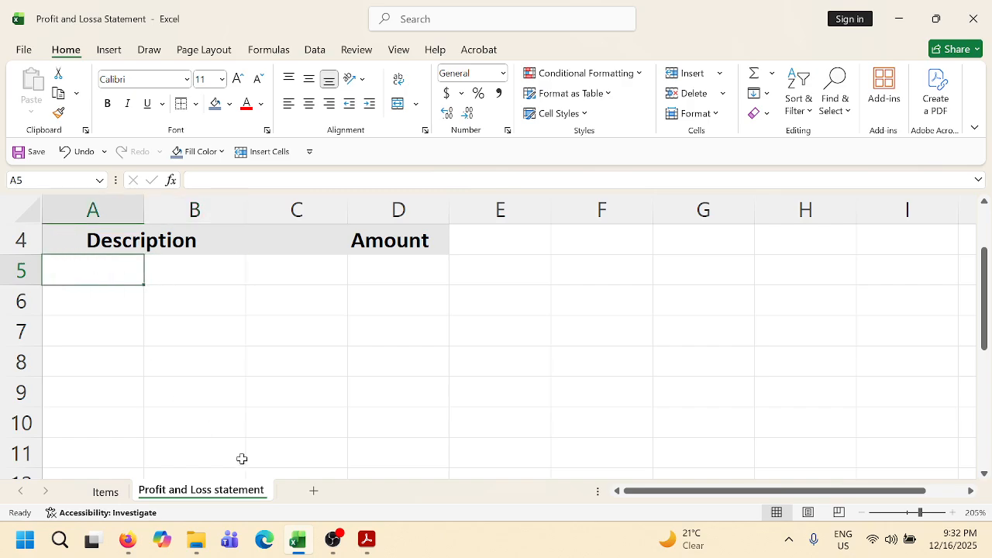
type("Revenue")
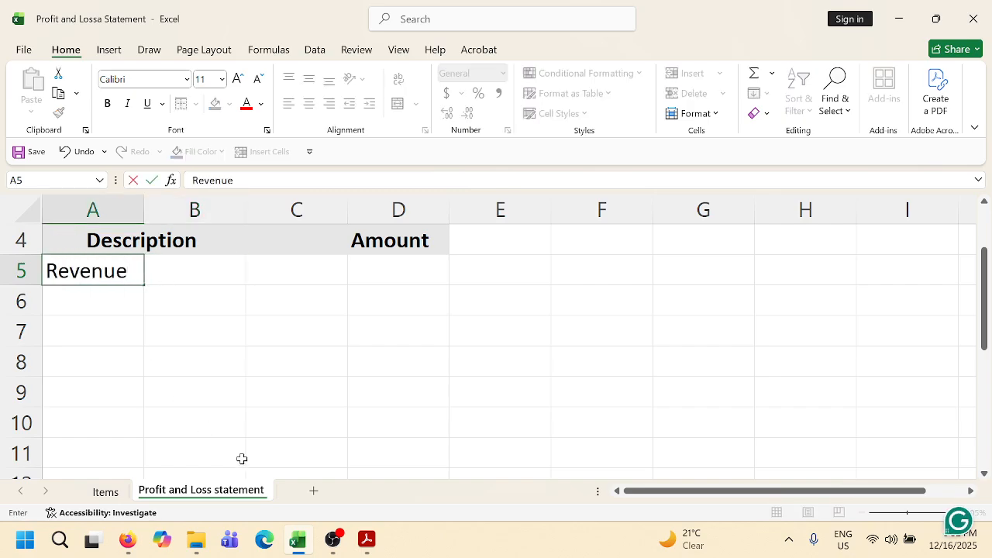
key("Tab")
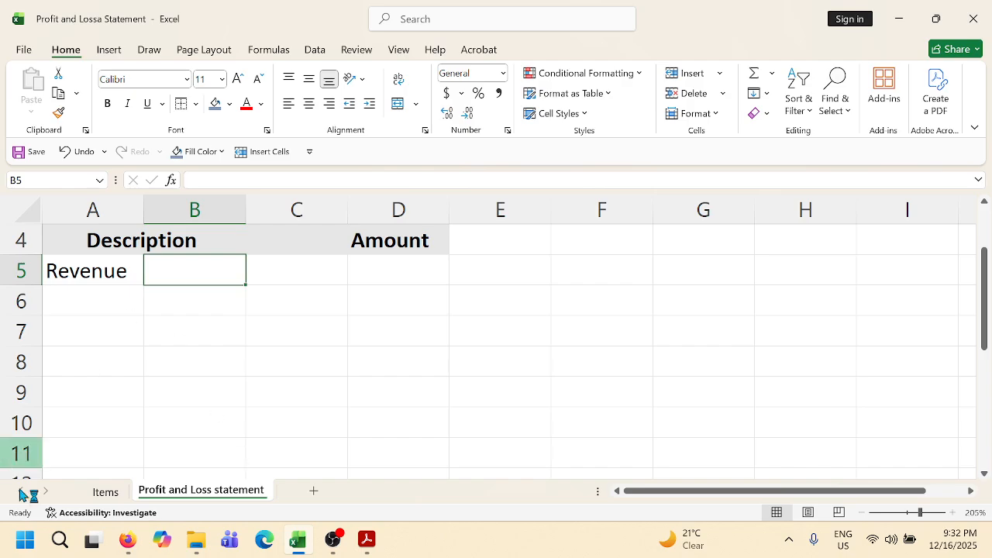
Copy Service Income and its amount (B2:C2) from the Items sheet to B6 of the Profit and Loss statement sheet, and autofit column B.
left_click(105, 492)
scroll(133, 405, "up", 3)
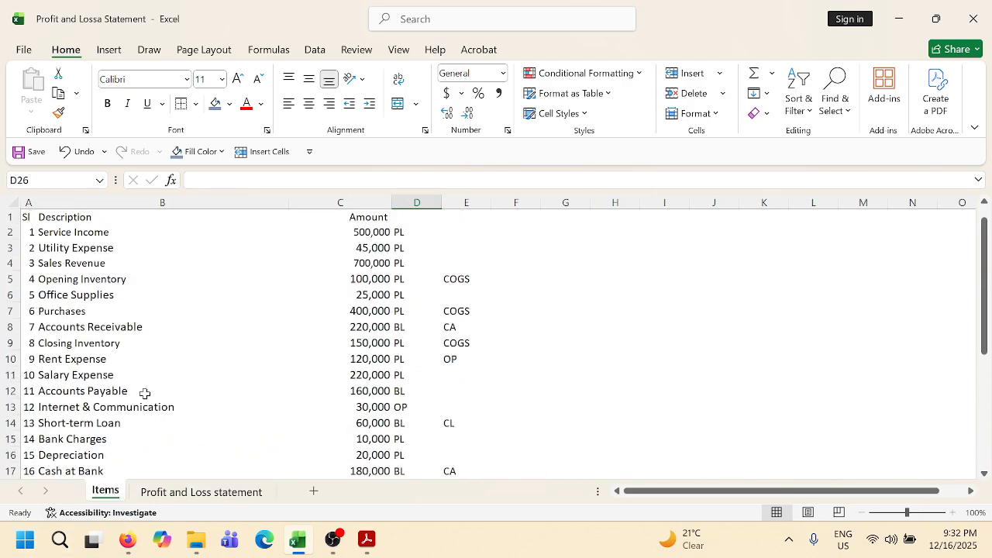
left_click(48, 236)
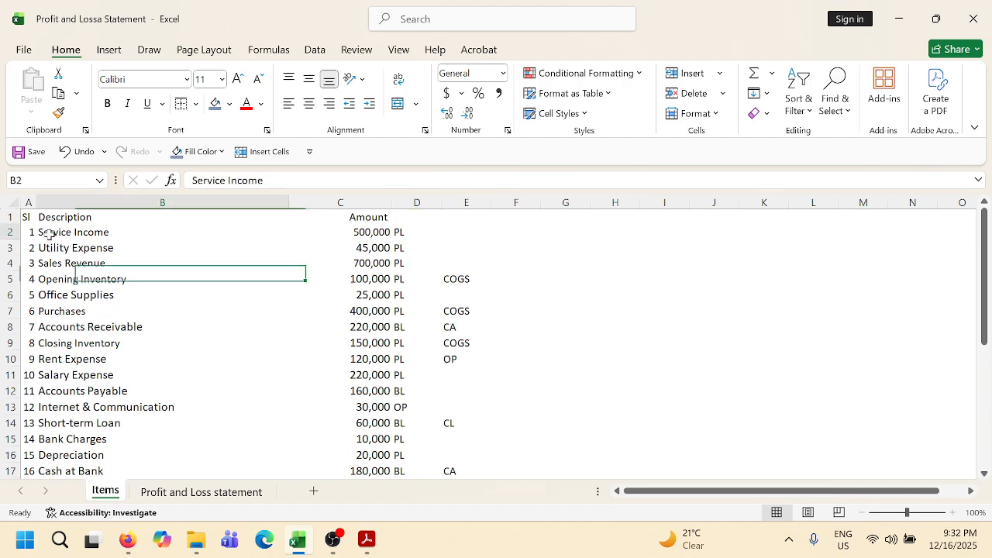
left_click_drag(313, 238, 345, 240)
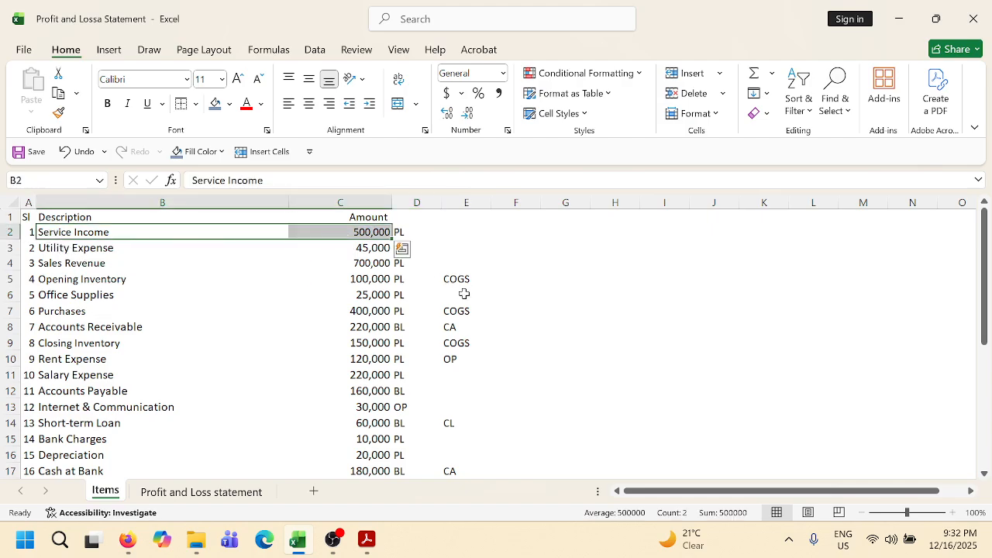
key("ctrl+c")
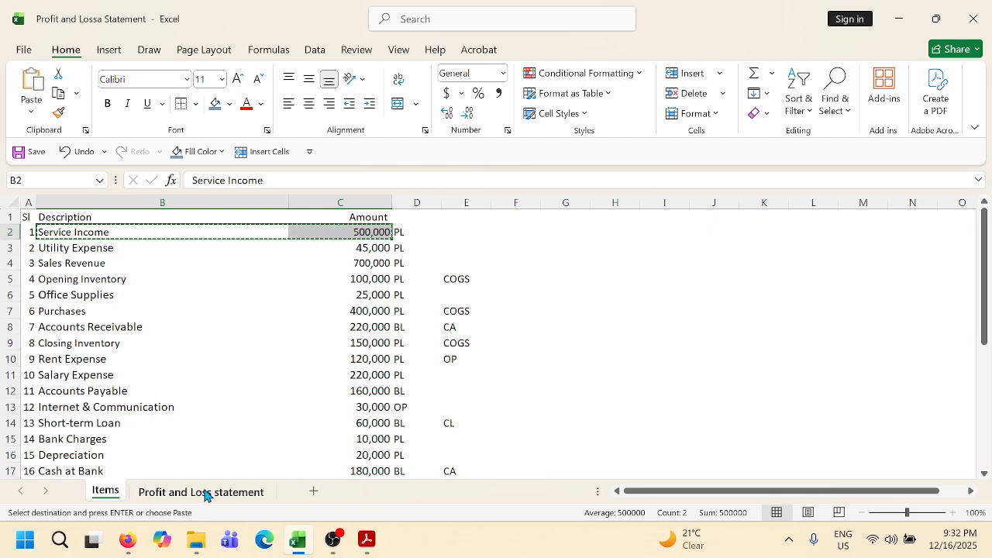
left_click(203, 492)
scroll(193, 350, "up", 1)
scroll(193, 350, "down", 1)
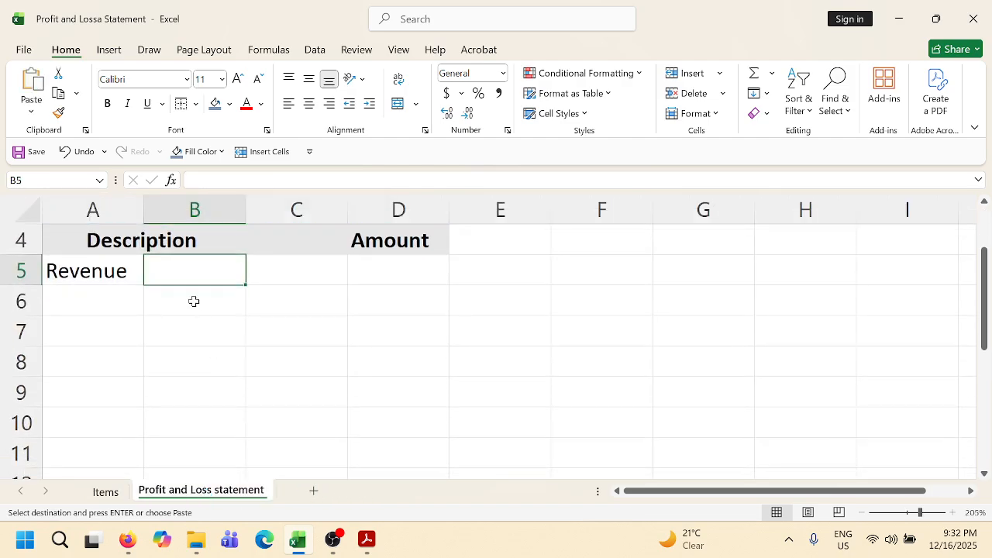
left_click(193, 300)
key("ctrl+v")
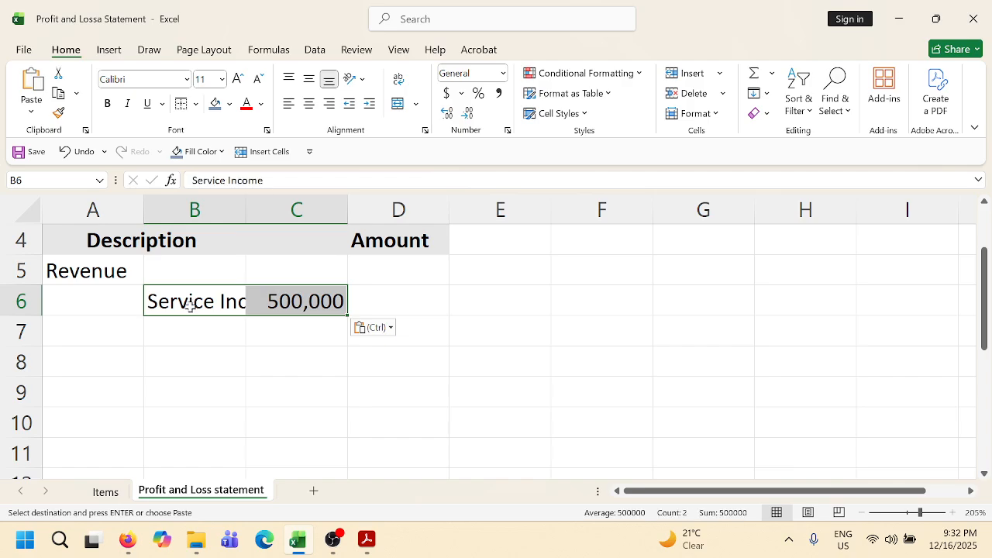
left_click(256, 401)
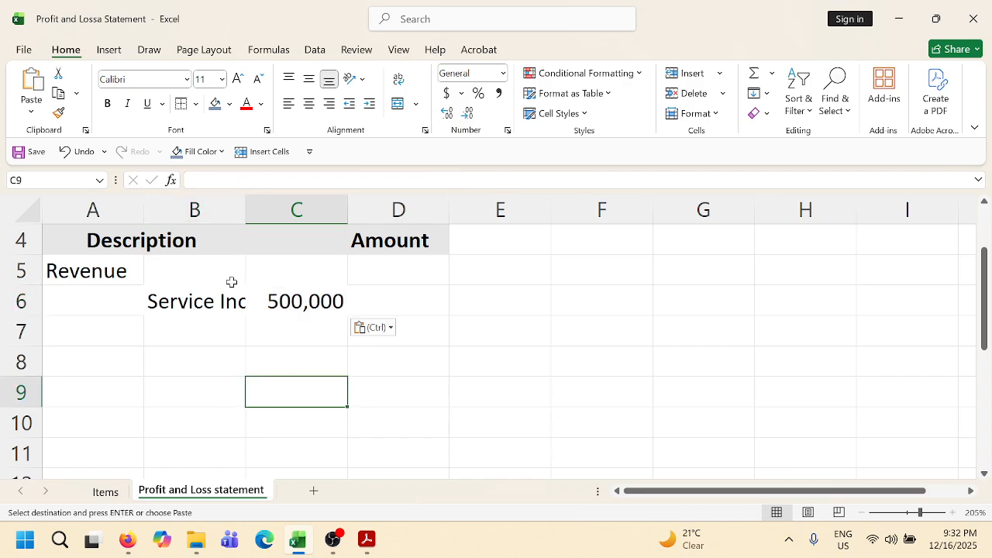
double_click(247, 199)
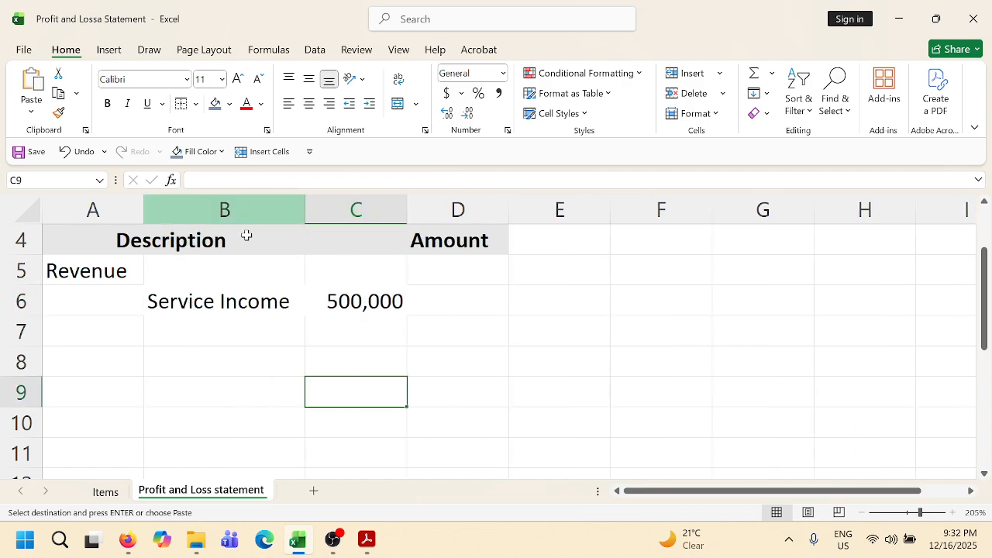
Copy Utility Expense and its amount (B3:C3) on the Items sheet.
left_click(105, 492)
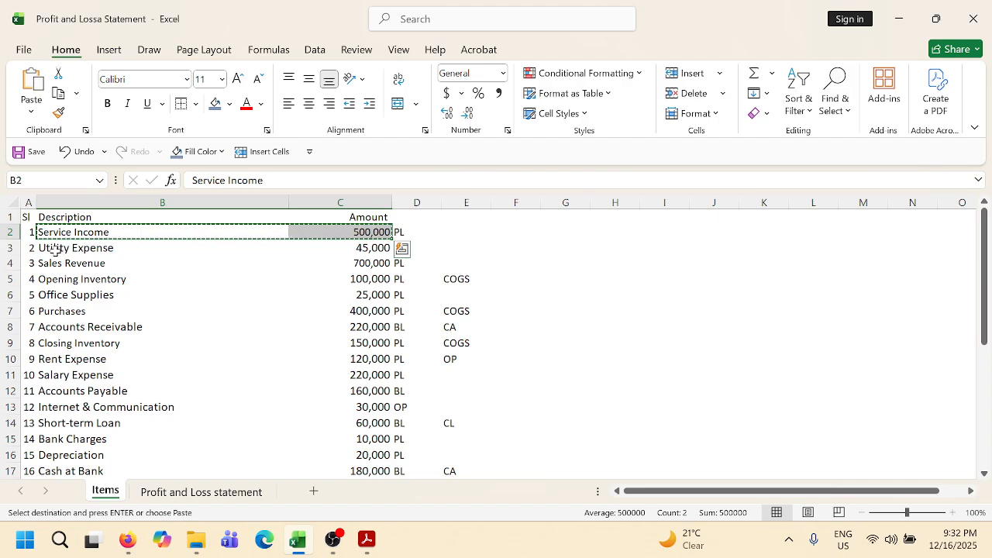
left_click(123, 243)
left_click(317, 255, "shift")
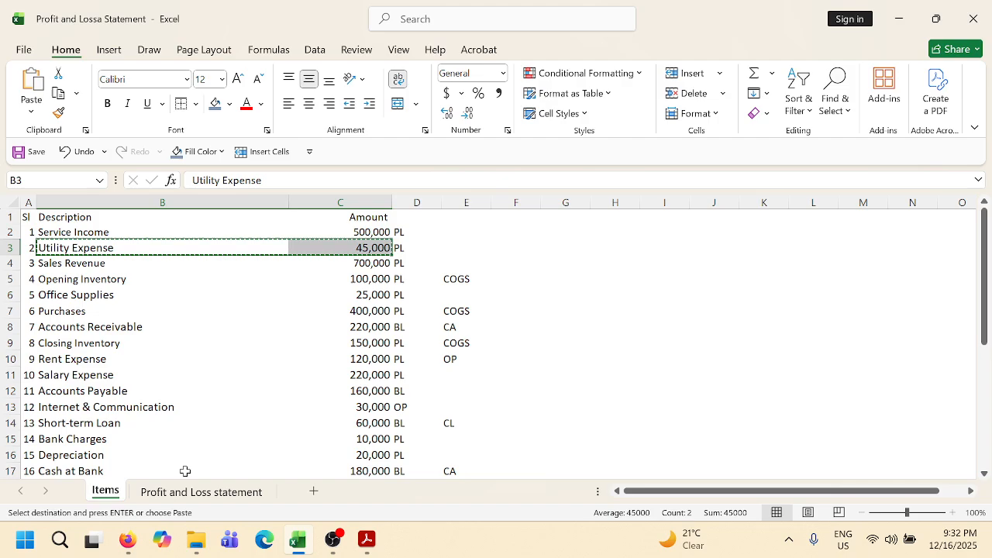
Enter the section label "Operating Expenses" in cell A12 of the Profit and Loss statement sheet and autofit column A.
left_click(198, 493)
scroll(368, 370, "down", 2)
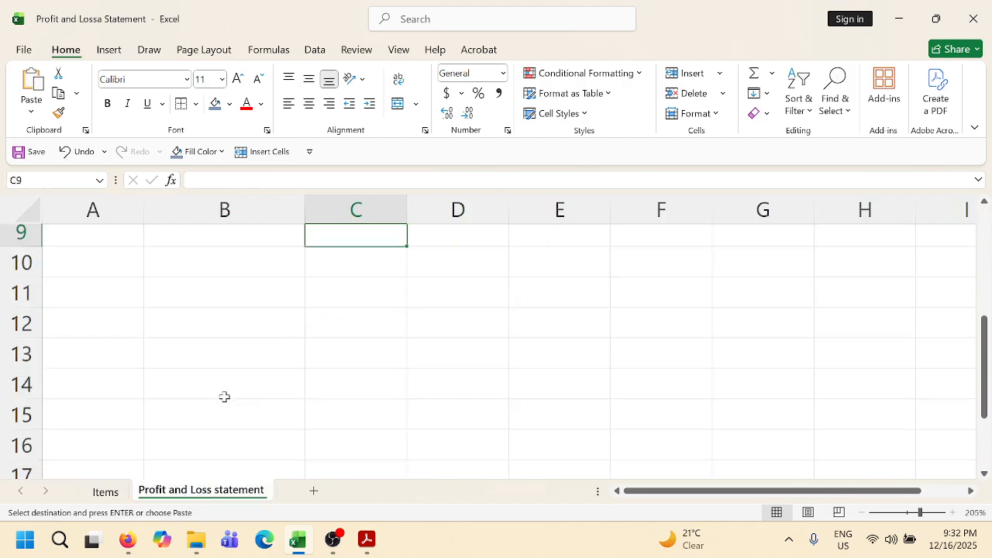
left_click(128, 359)
scroll(187, 400, "up", 2)
scroll(187, 400, "down", 1)
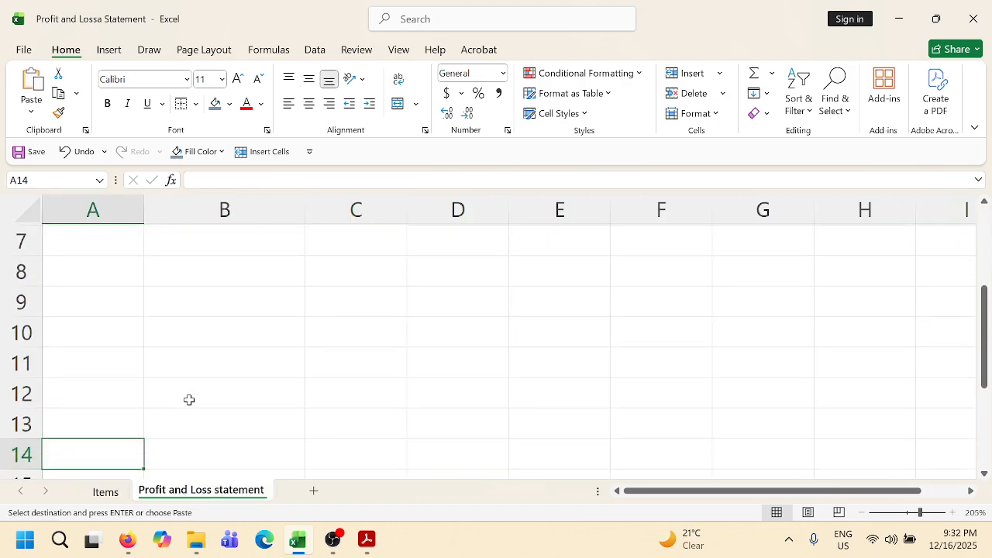
left_click(122, 393)
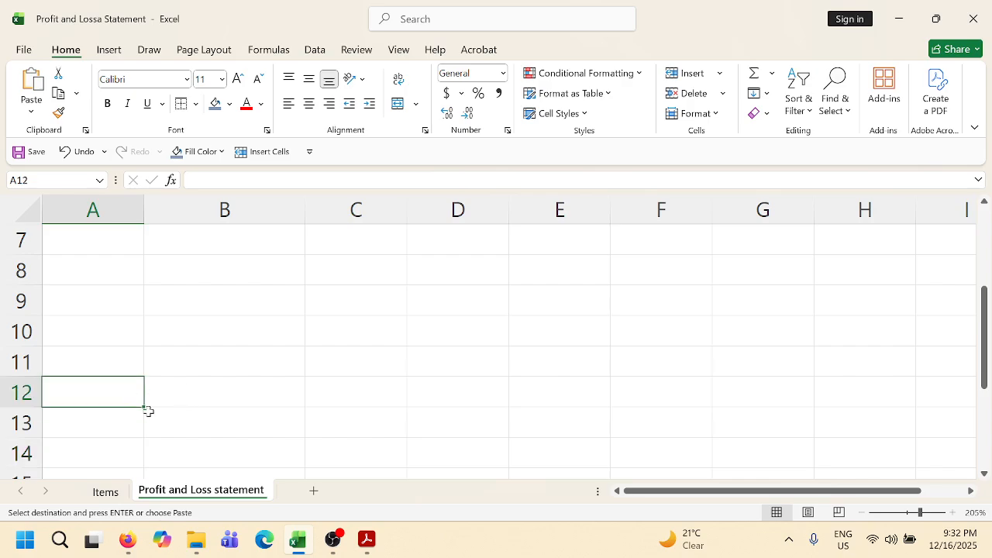
type("Operating")
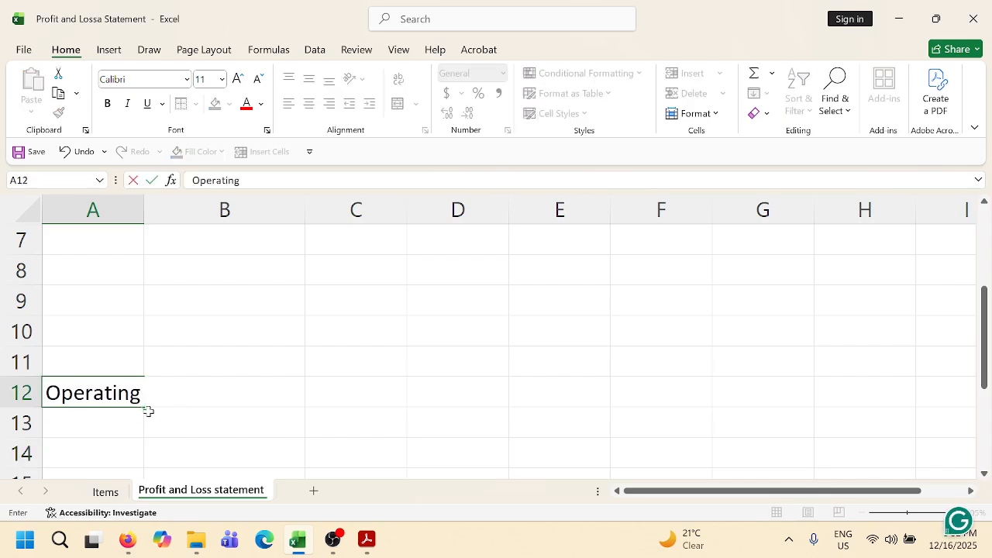
type(" Expe")
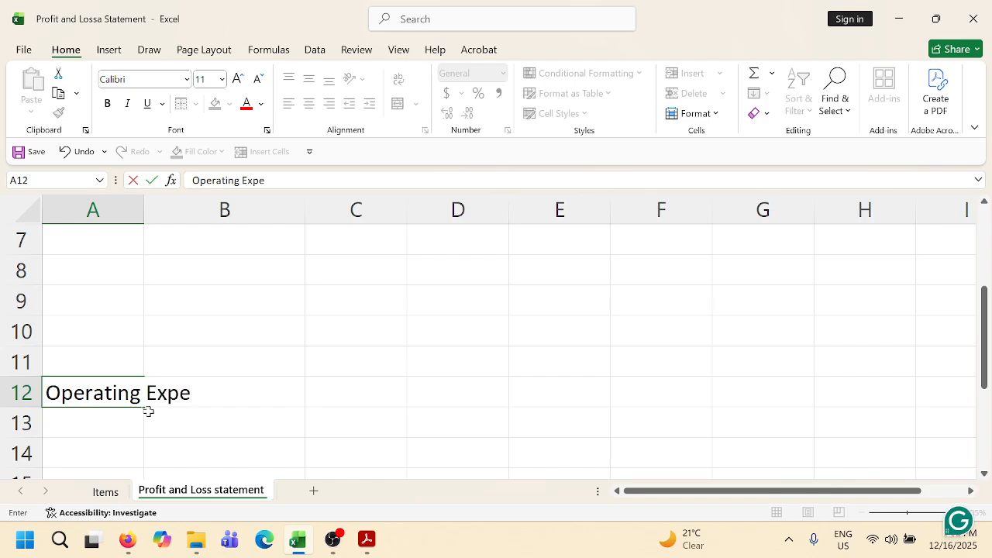
type("nses")
left_click(314, 395)
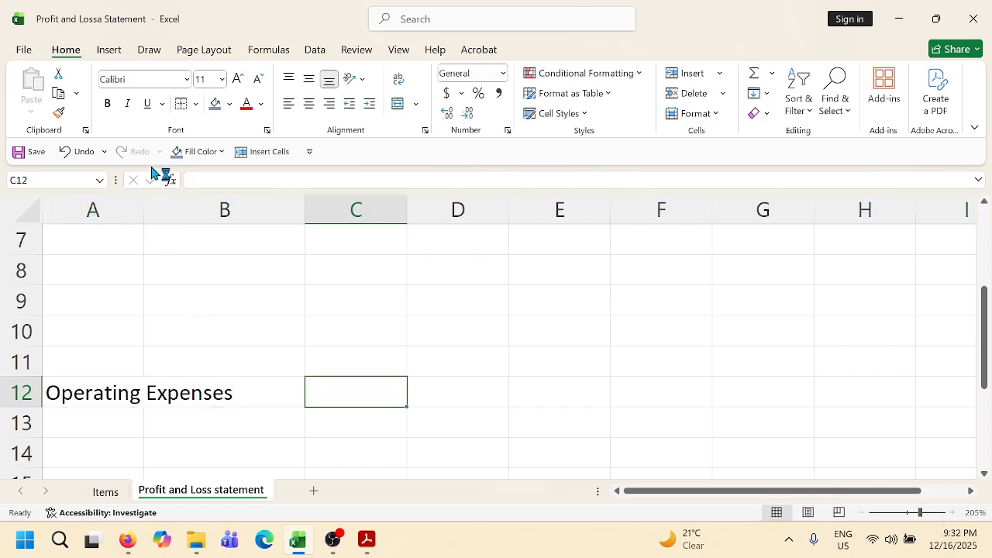
double_click(145, 211)
scroll(321, 421, "up", 1)
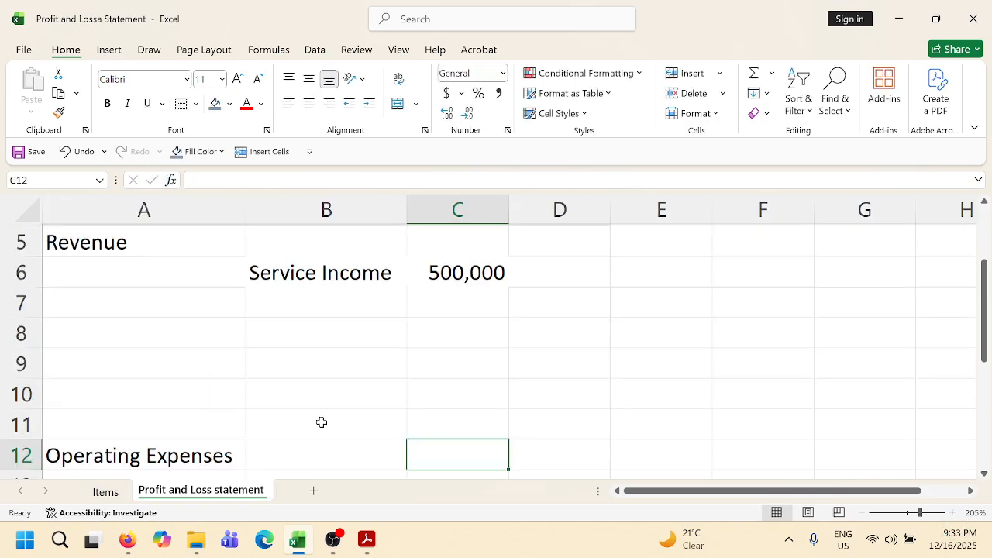
Copy Utility Expense and its amount (B3:C3) from the Items sheet to B13, under Operating Expenses in the Profit and Loss statement sheet.
scroll(321, 422, "down", 1)
left_click(308, 427)
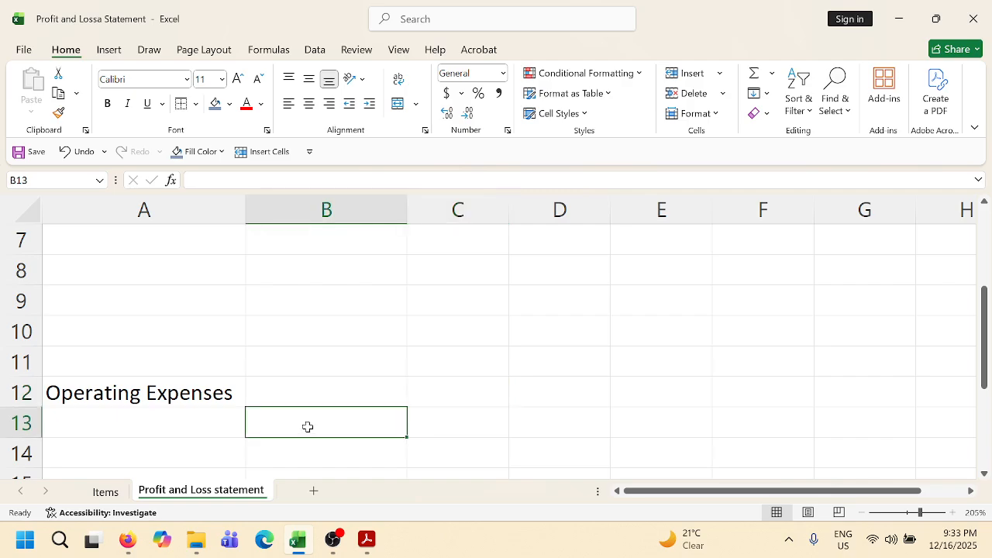
left_click(106, 491)
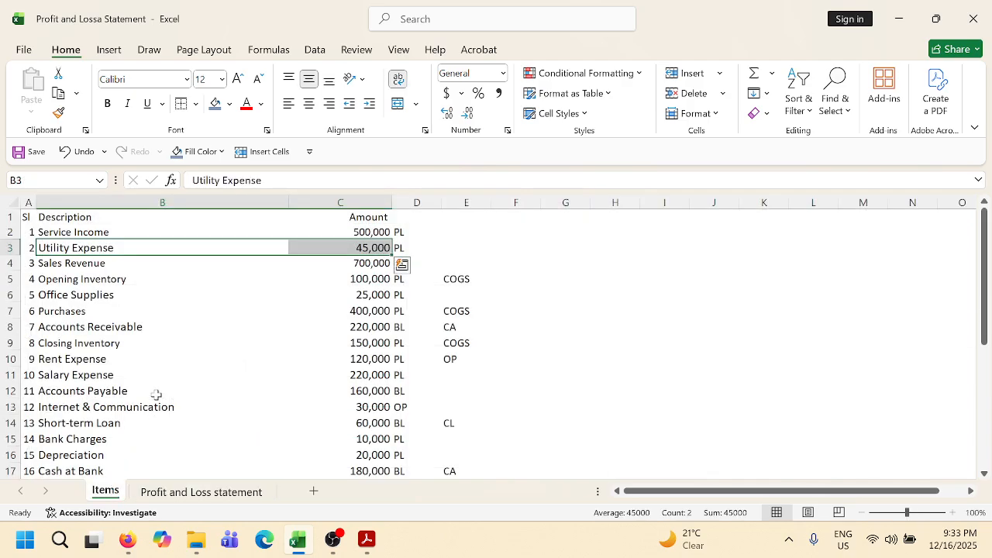
key("ctrl+c")
left_click(214, 496)
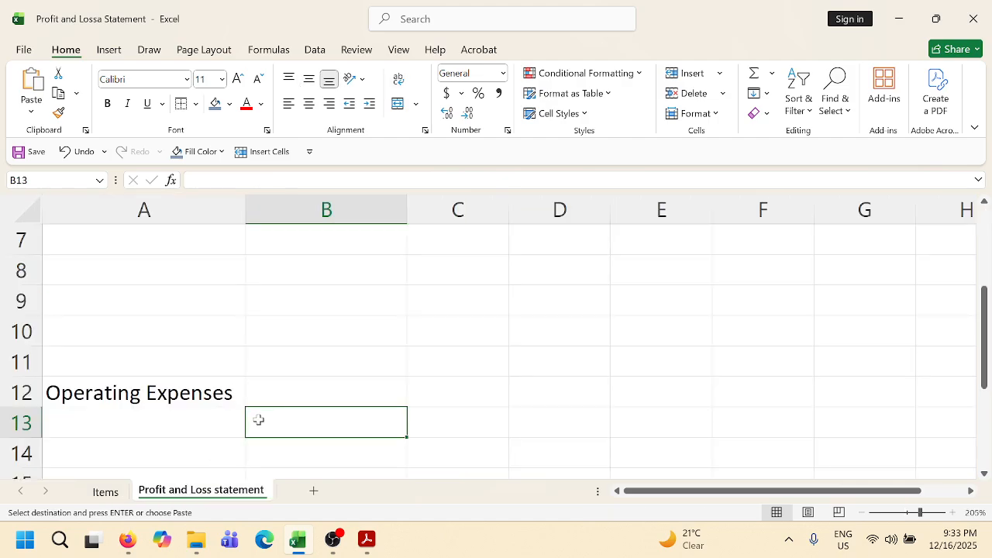
key("ctrl+v")
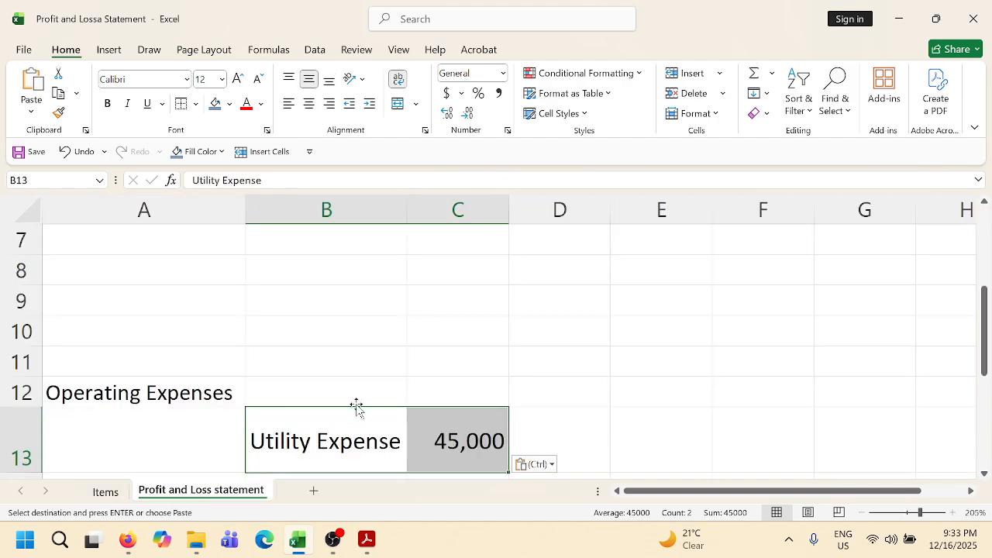
scroll(385, 389, "down", 2)
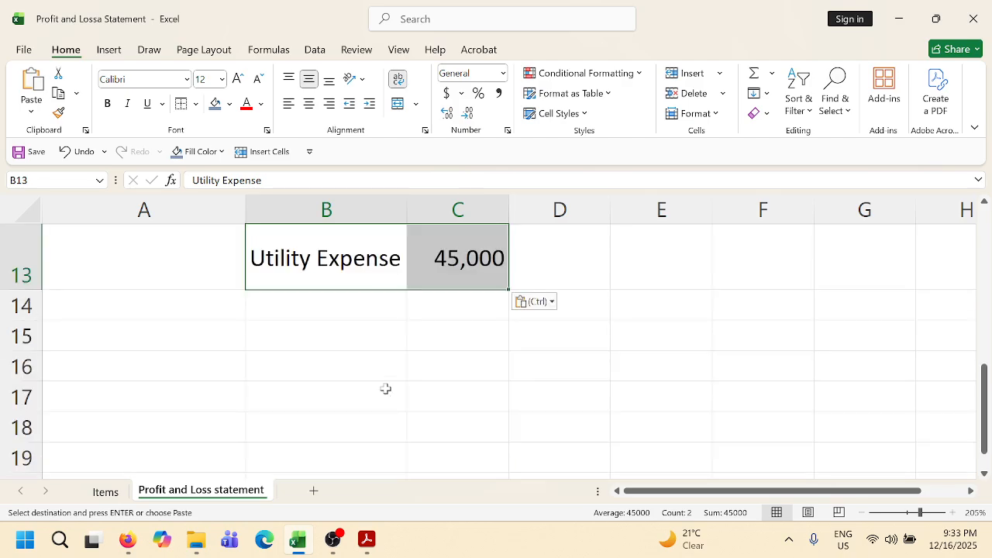
left_click(368, 396)
scroll(358, 397, "up", 4)
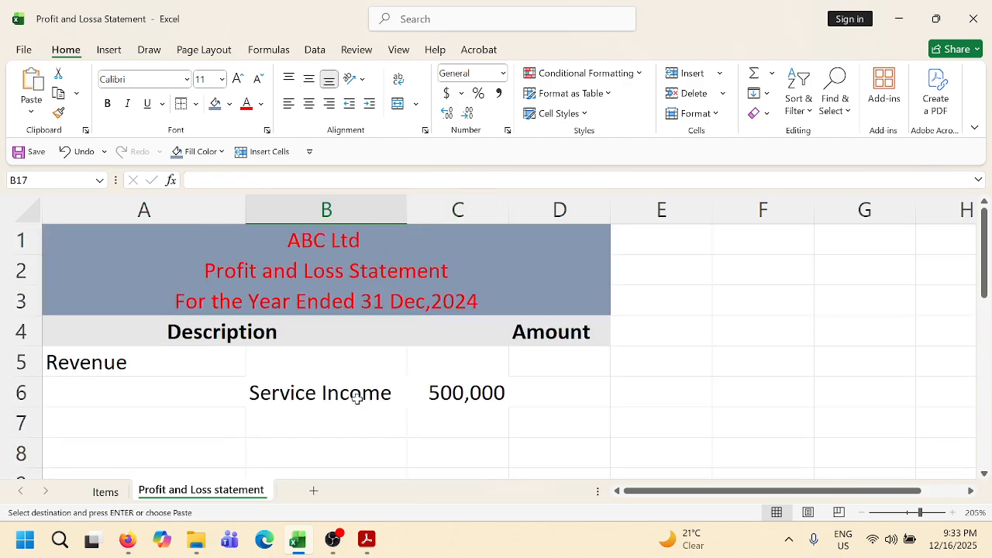
scroll(357, 398, "down", 3)
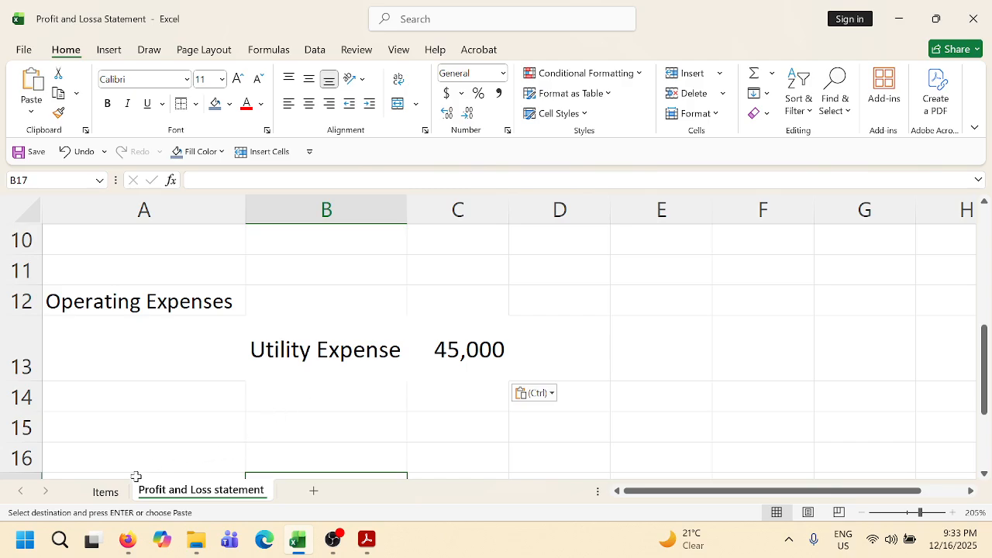
Copy Sales Revenue and its amount (B4:C4) from the Items sheet to B7, below Service Income in the Profit and Loss statement sheet.
left_click(107, 491)
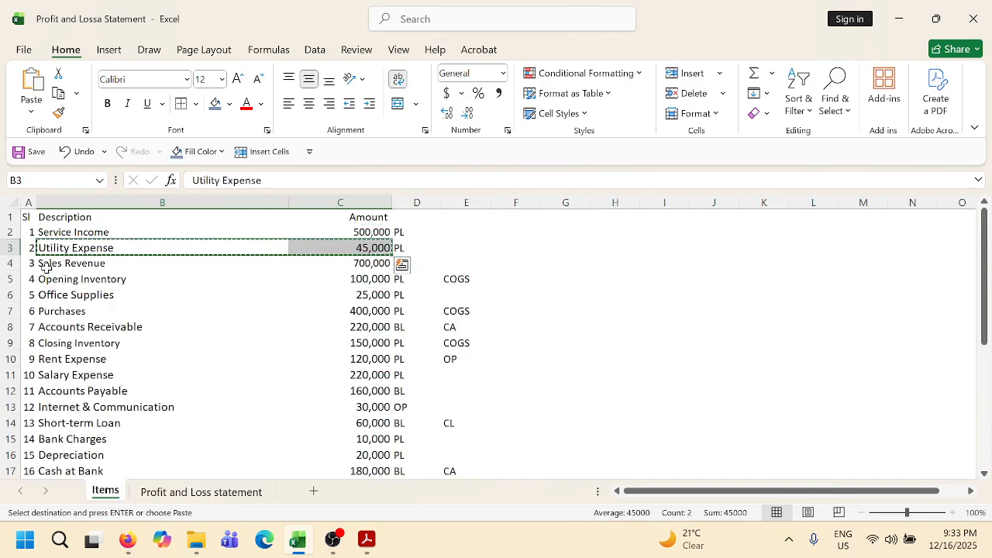
left_click_drag(47, 268, 354, 262)
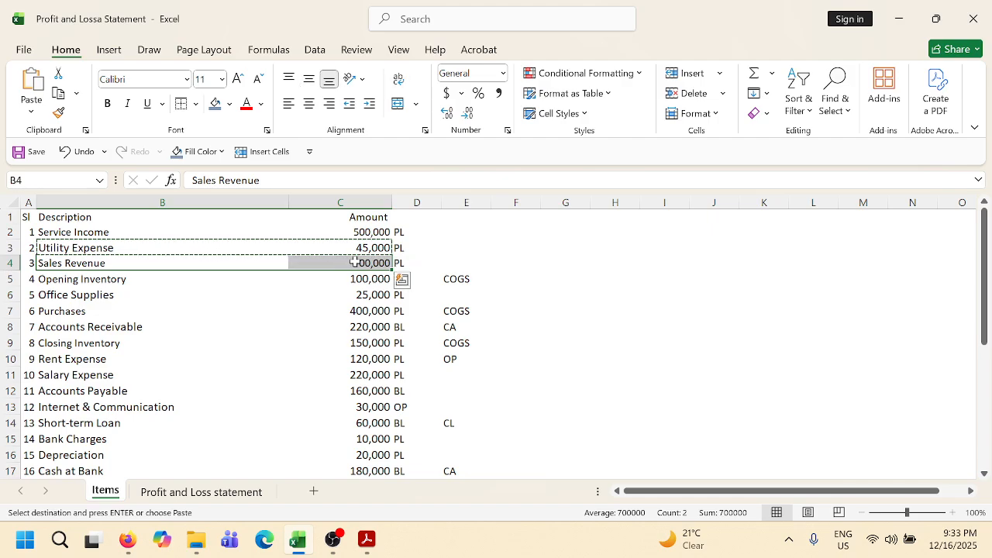
left_click(237, 496)
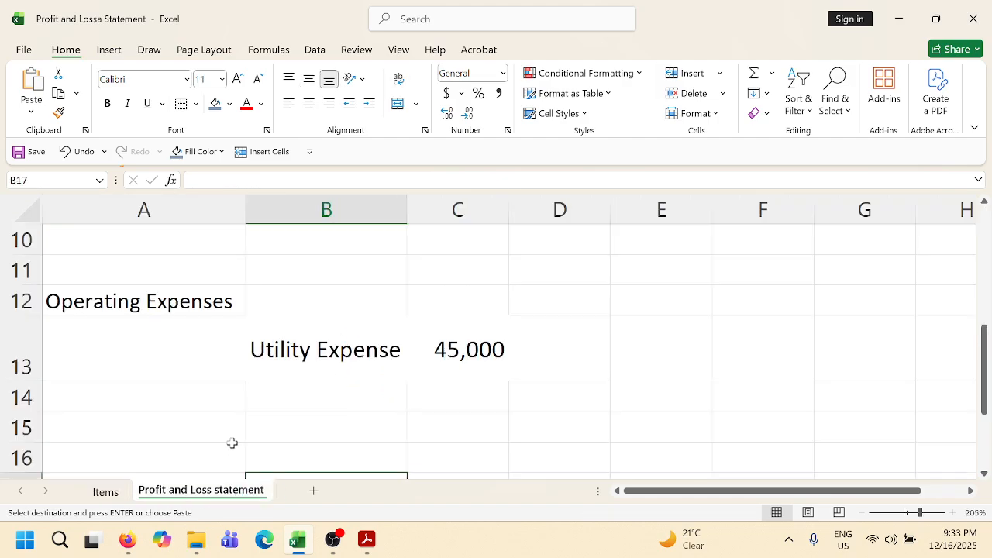
scroll(250, 419, "up", 2)
scroll(323, 350, "up", 1)
scroll(361, 406, "down", 1)
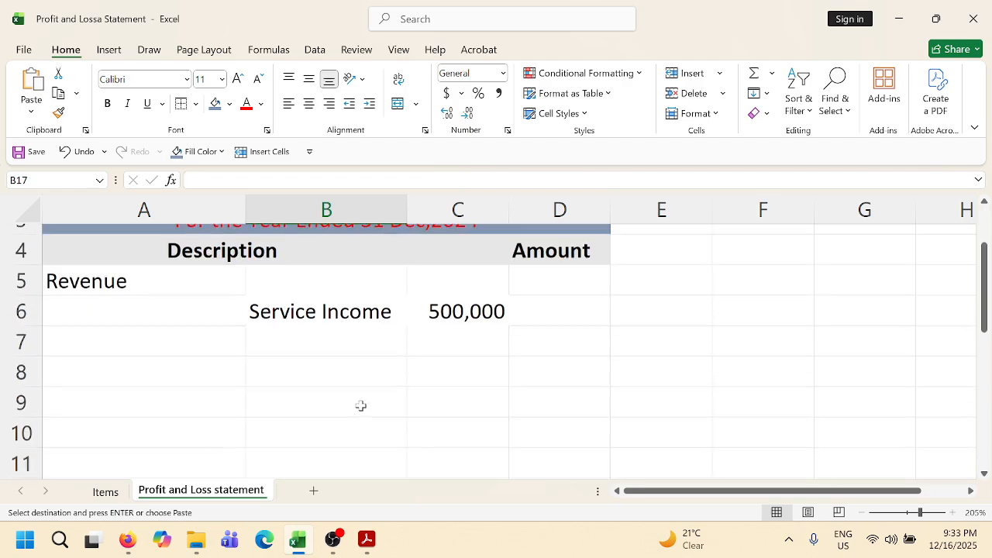
left_click(316, 331)
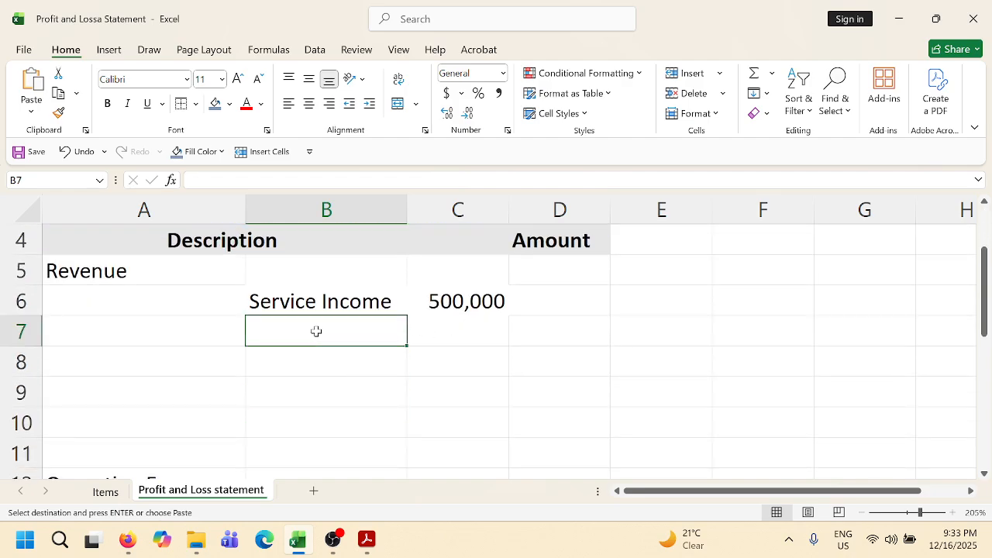
key("ctrl+v")
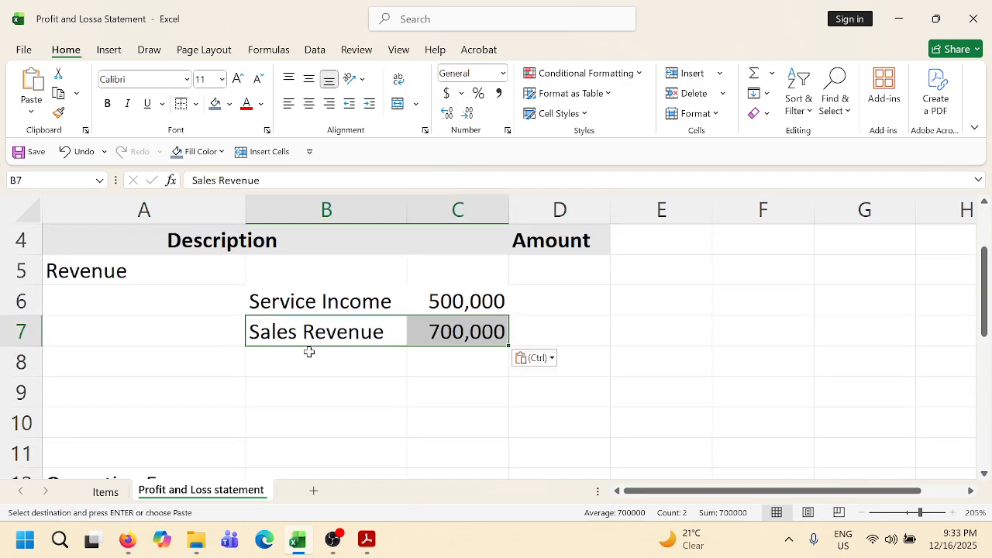
Select Opening Inventory and its amount (B5:C5) on the Items sheet.
left_click(108, 491)
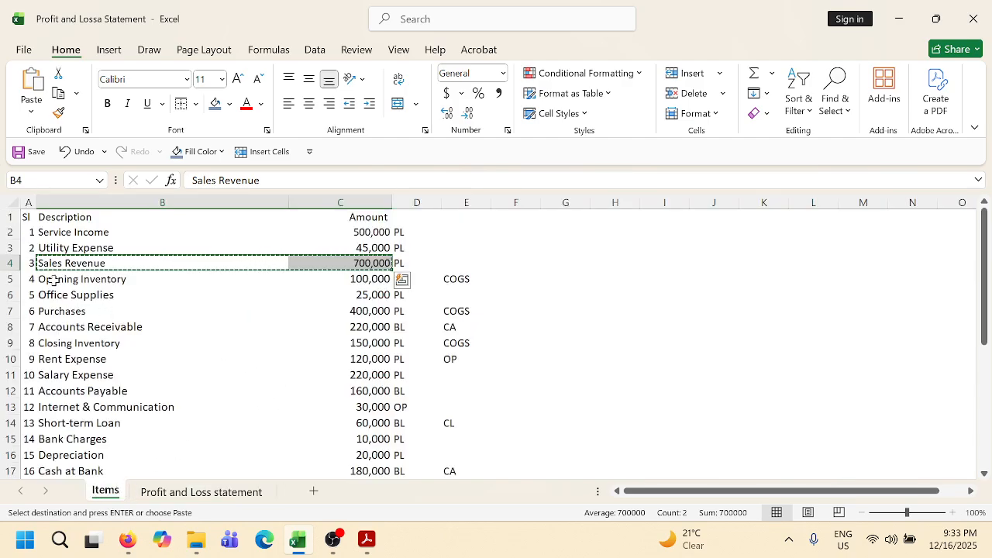
left_click_drag(53, 281, 365, 279)
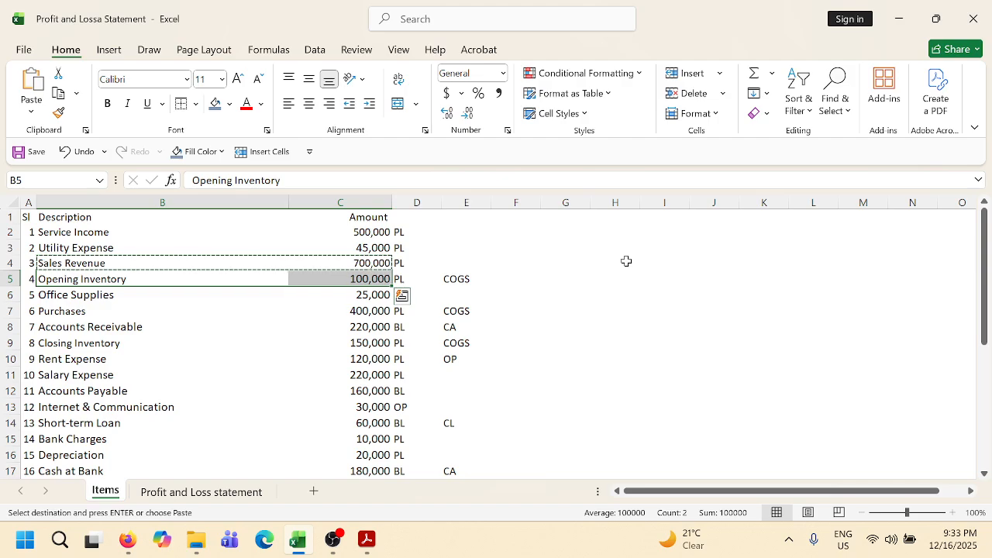
Add the heading "Less:COGS" in cell A9 of the Profit and Loss statement sheet.
left_click(219, 493)
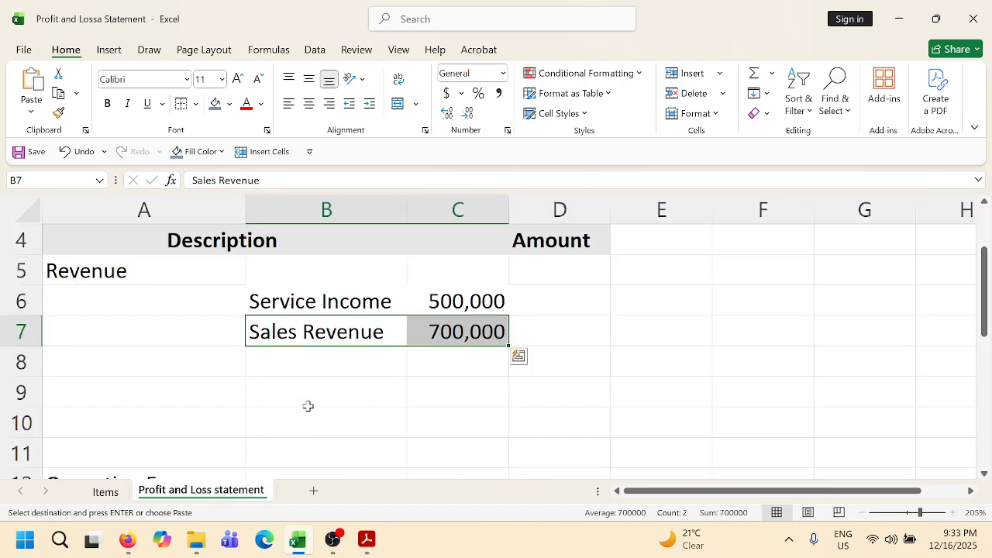
scroll(345, 365, "down", 1)
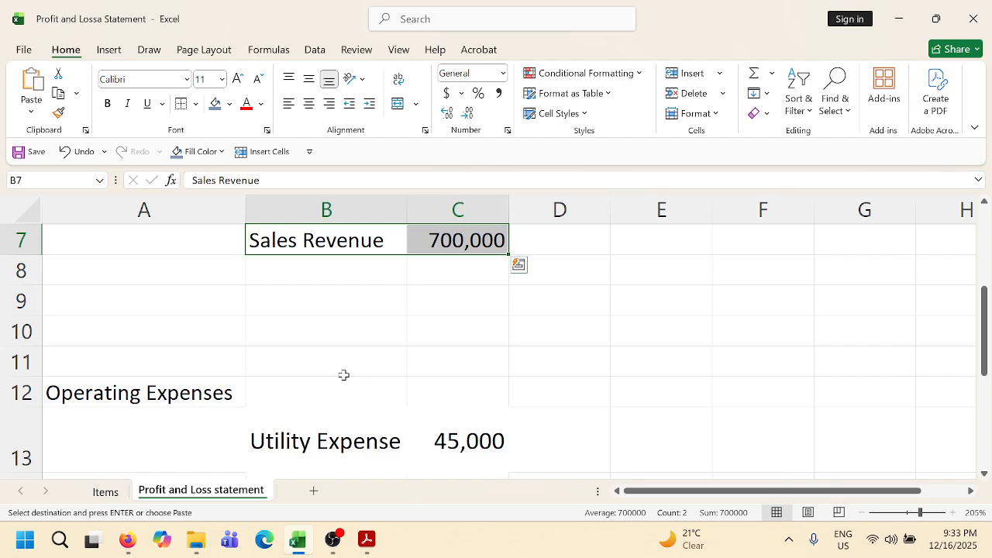
scroll(333, 357, "up", 1)
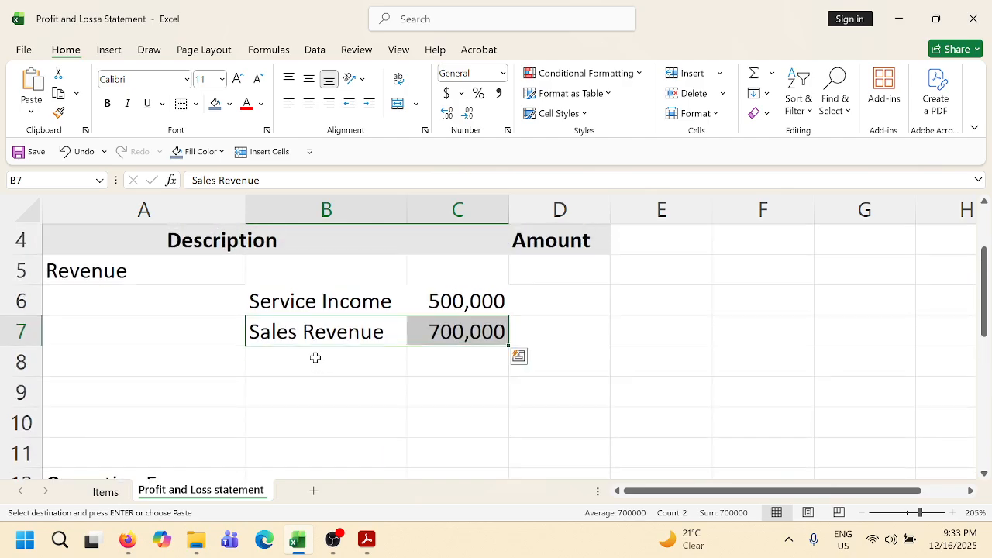
left_click(137, 397)
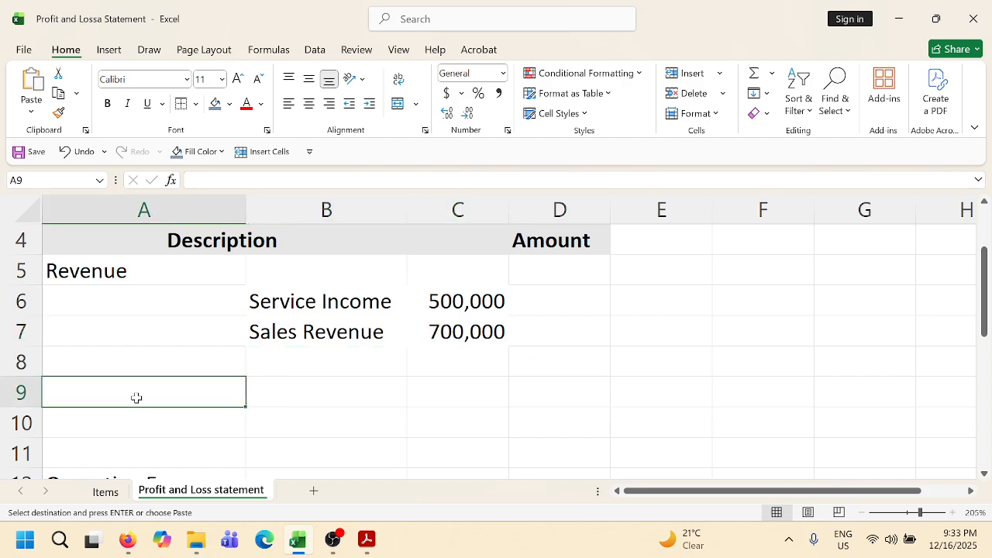
type("Less")
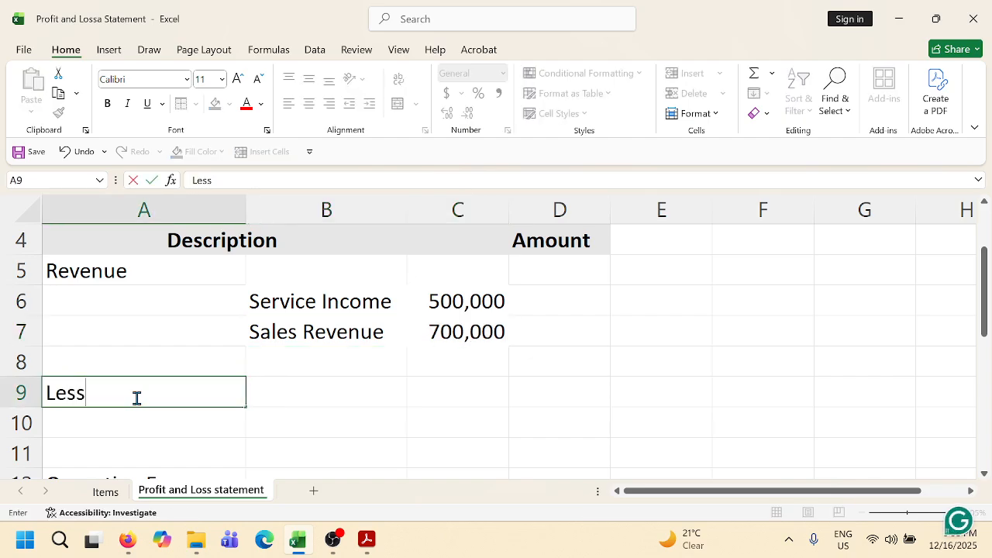
type(":COGS")
key("Tab")
Copy the Opening Inventory description and amount from the Items sheet into B10:C10 of the Profit and Loss statement, under Less:COGS.
scroll(143, 386, "down", 1)
scroll(143, 387, "down", 1)
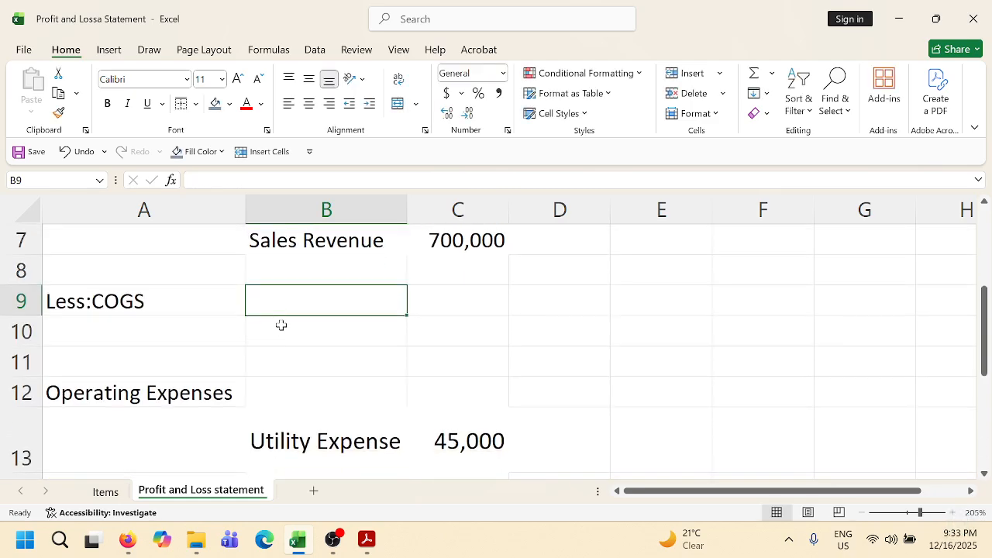
left_click(297, 361)
left_click(291, 332)
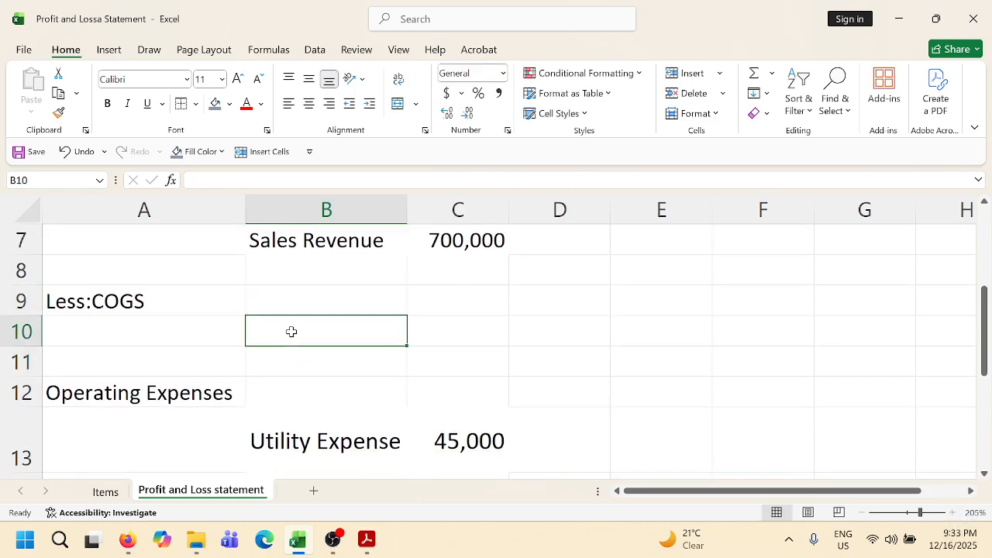
left_click(109, 491)
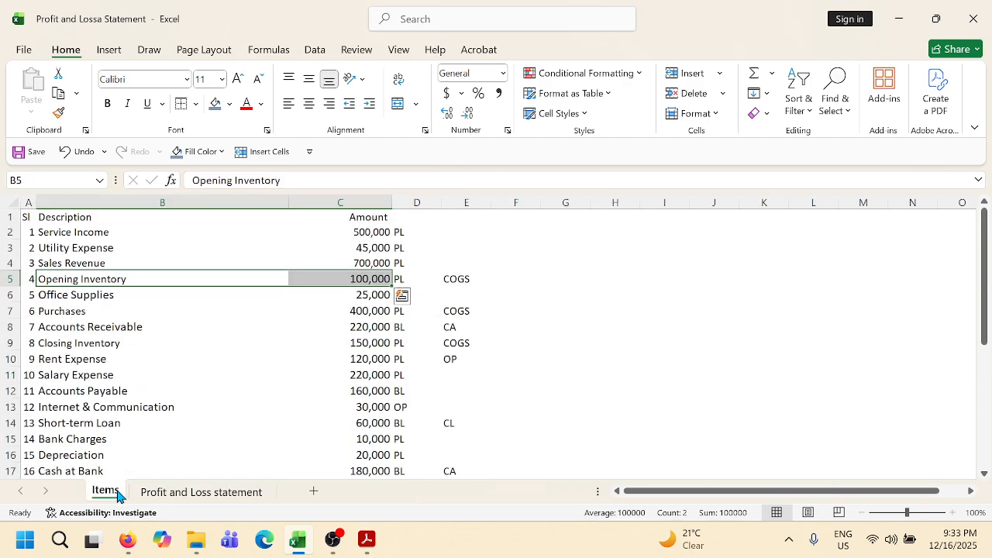
left_click(155, 310)
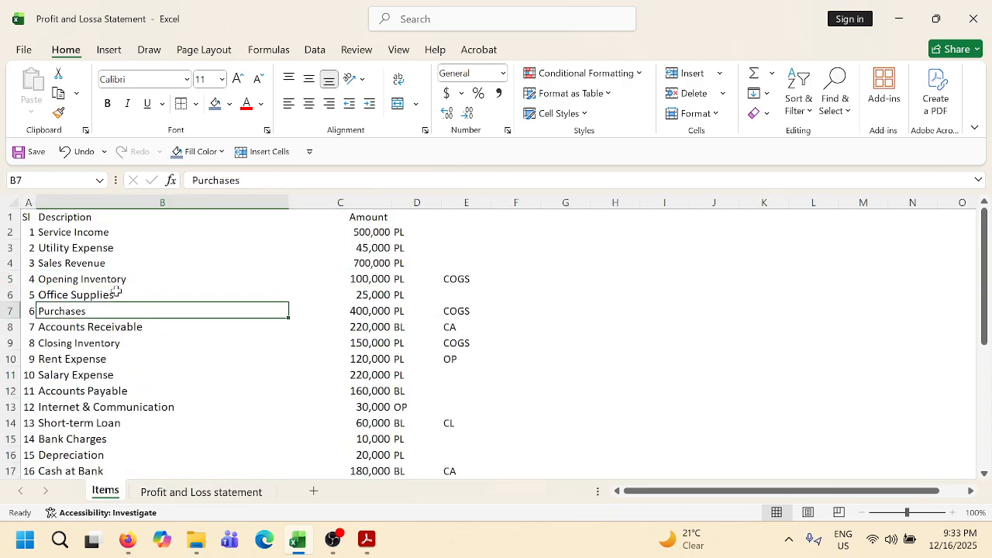
left_click_drag(97, 283, 365, 282)
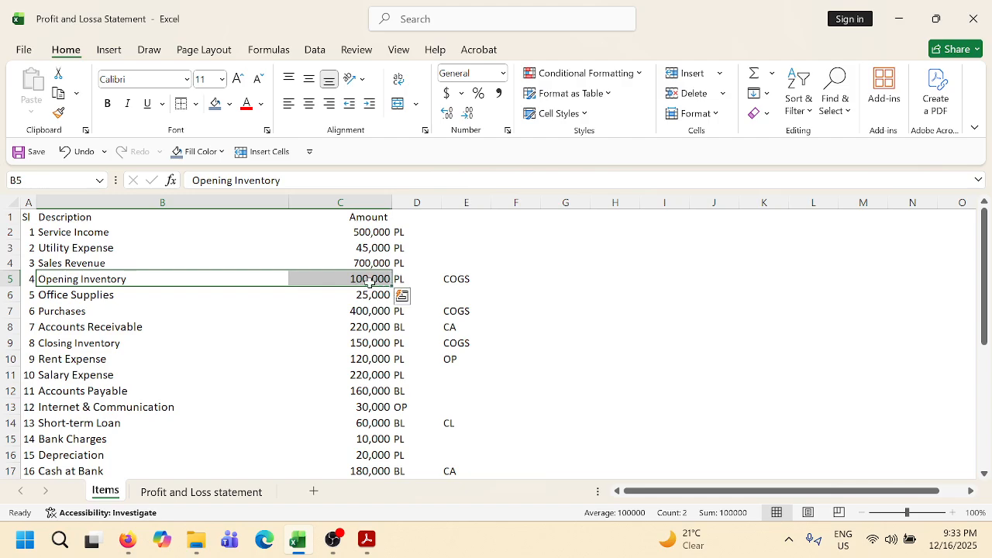
key("ctrl+c")
left_click(222, 493)
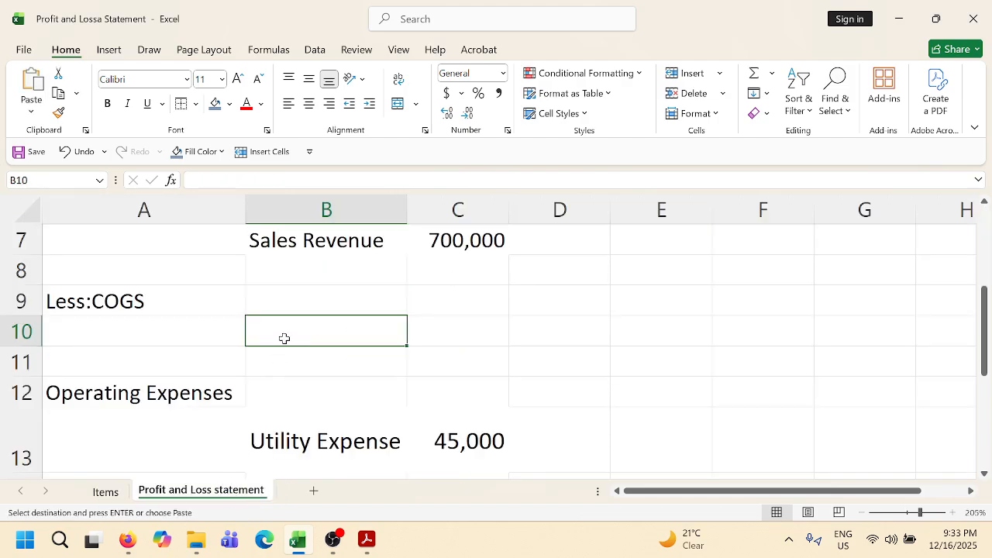
key("ctrl+v")
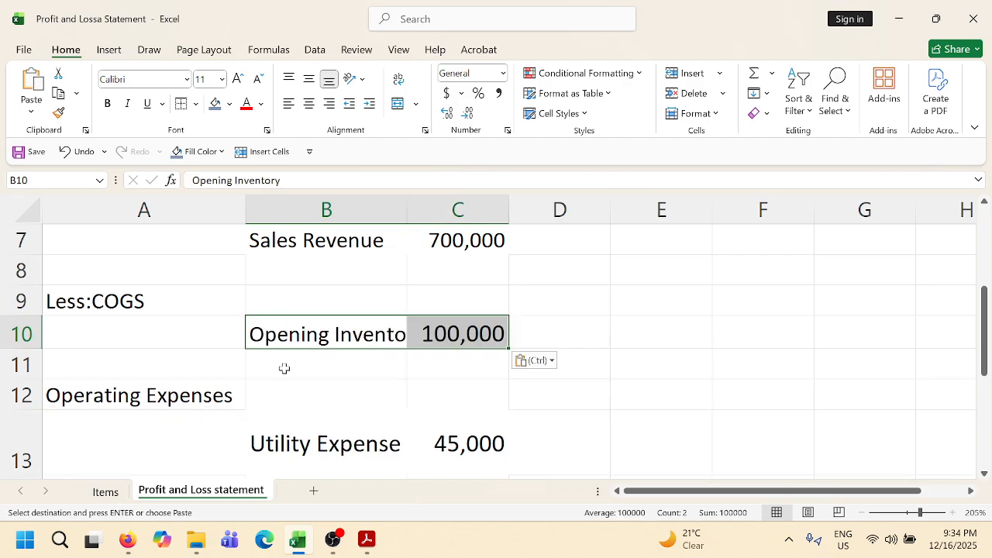
Insert twelve blank rows at row 11, between Opening Inventory and the Operating Expenses heading.
left_click(21, 364)
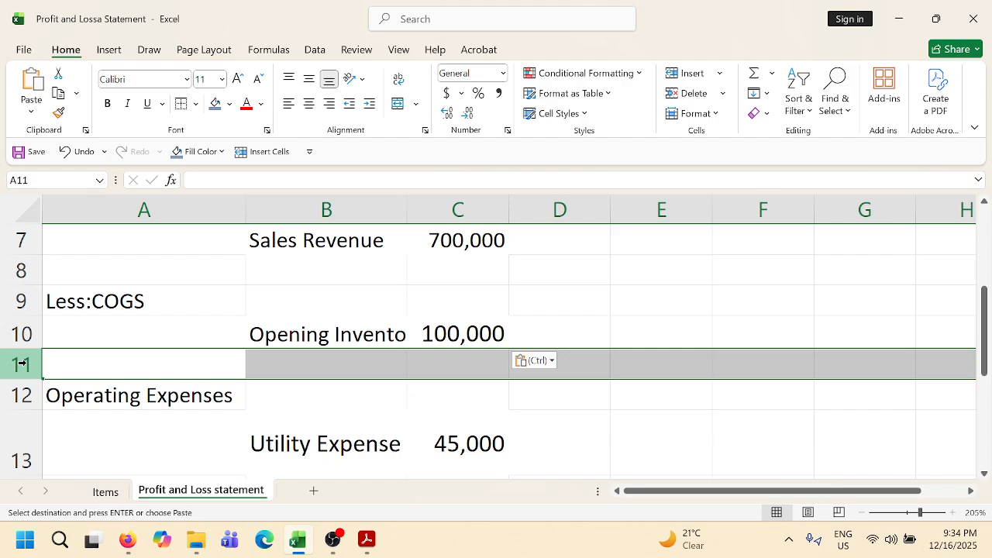
key("ctrl+shift+plus")
key("ctrl+shift+plus")
key("ctrl+shift+plus")
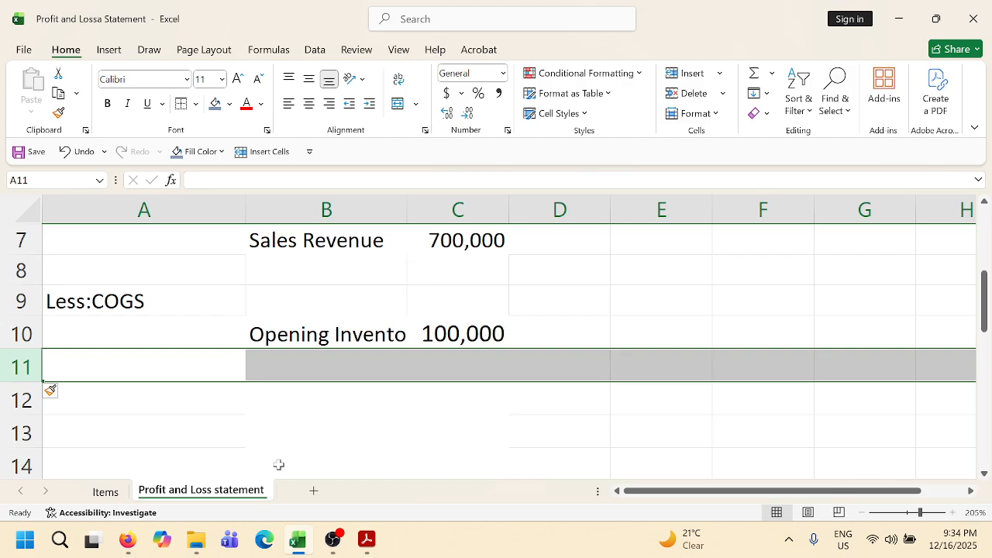
Copy the Office Supplies description and amount from the Items sheet into B26:C26 of the Profit and Loss statement, below Utility Expense.
left_click(109, 494)
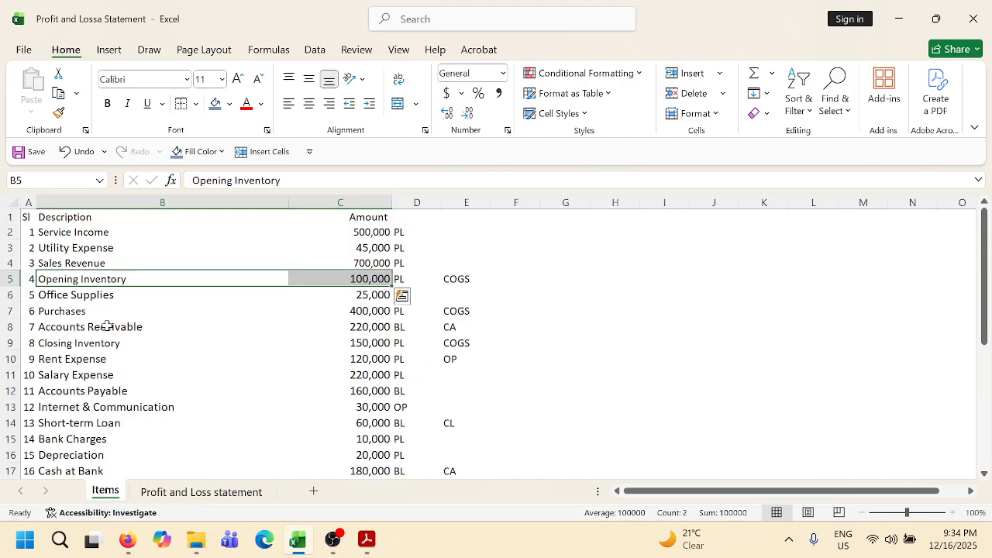
left_click_drag(66, 297, 364, 295)
key("ctrl+c")
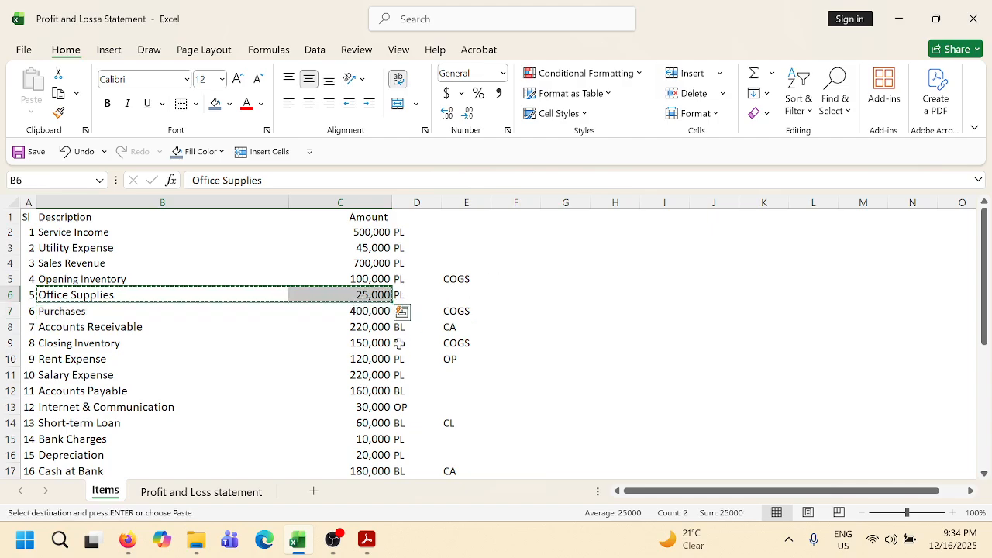
left_click(218, 498)
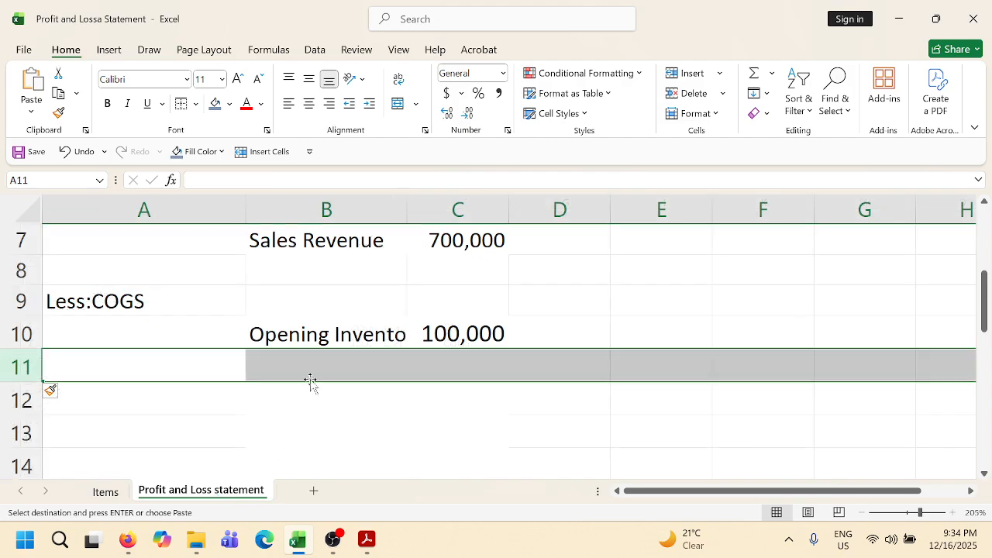
scroll(313, 381, "down", 5)
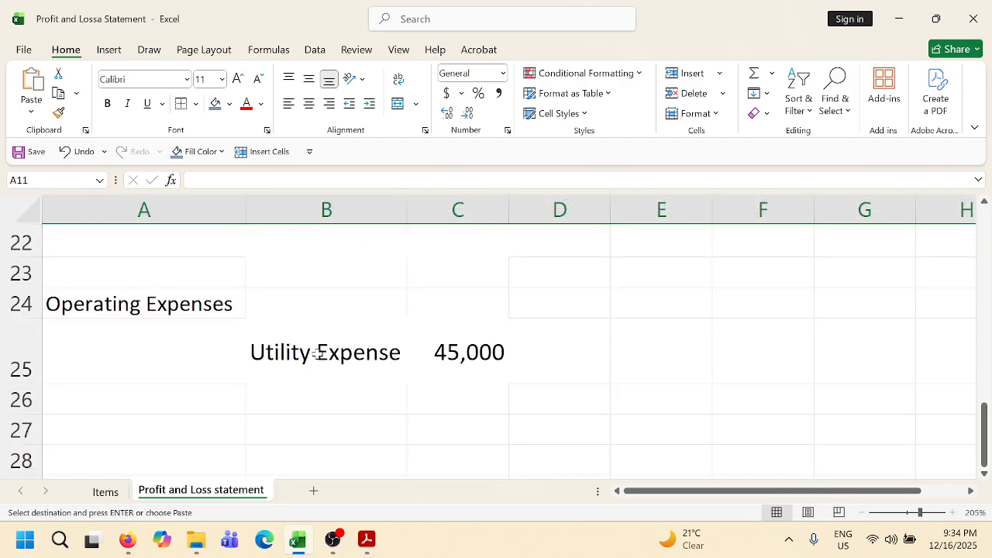
scroll(413, 401, "down", 1)
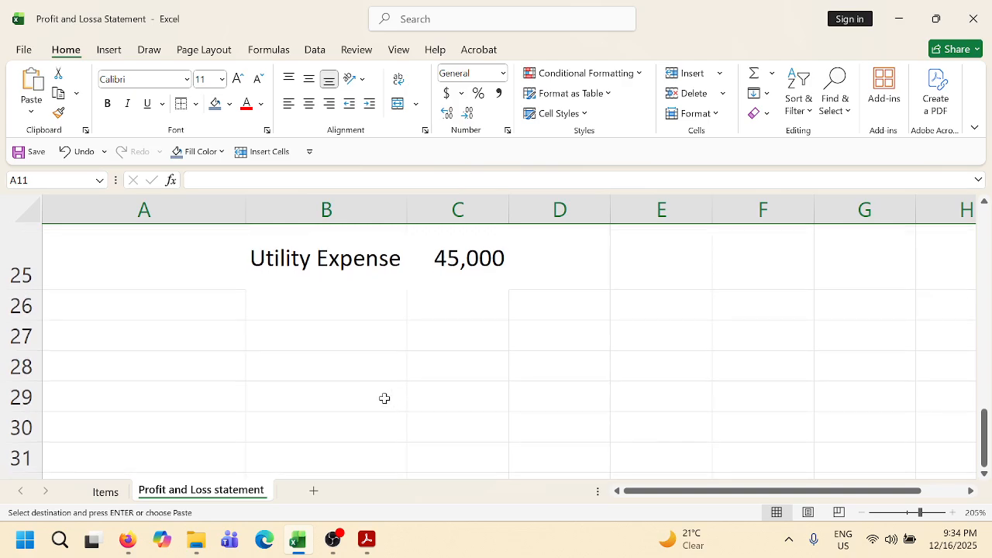
left_click(321, 302)
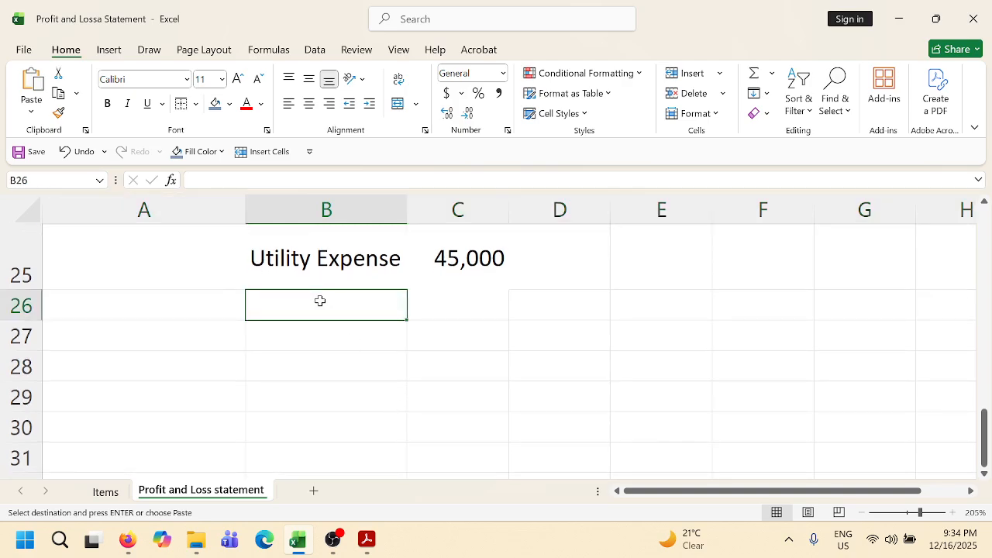
key("ctrl+v")
left_click(374, 372)
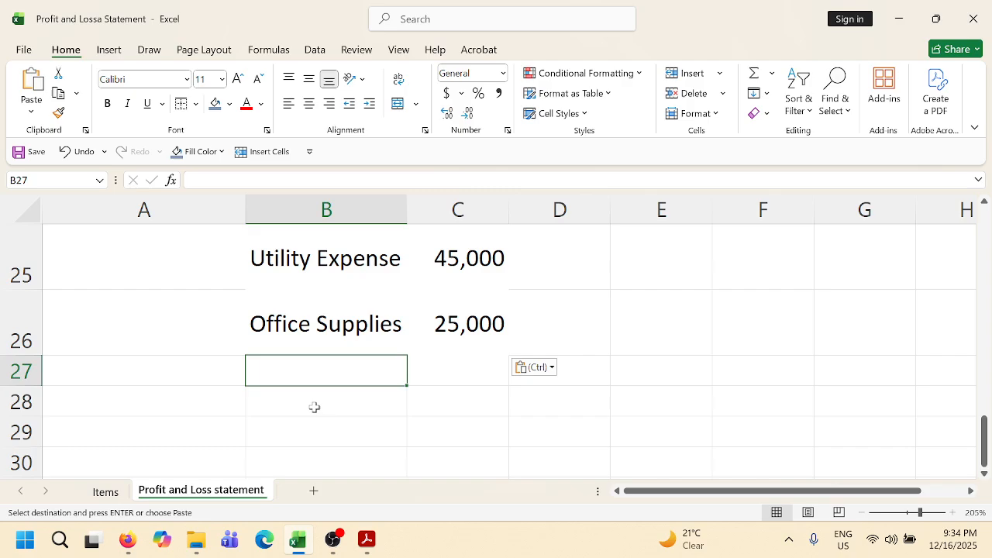
Copy the Purchases description and amount from the Items sheet into B11:C11 of the Profit and Loss statement, below Opening Inventory.
left_click(110, 491)
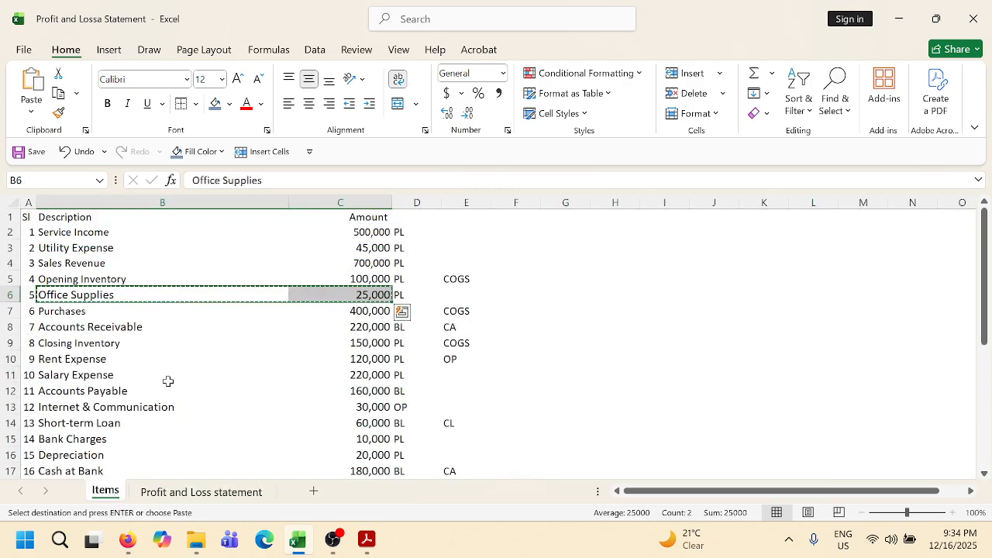
left_click_drag(68, 316, 382, 311)
key("ctrl+c")
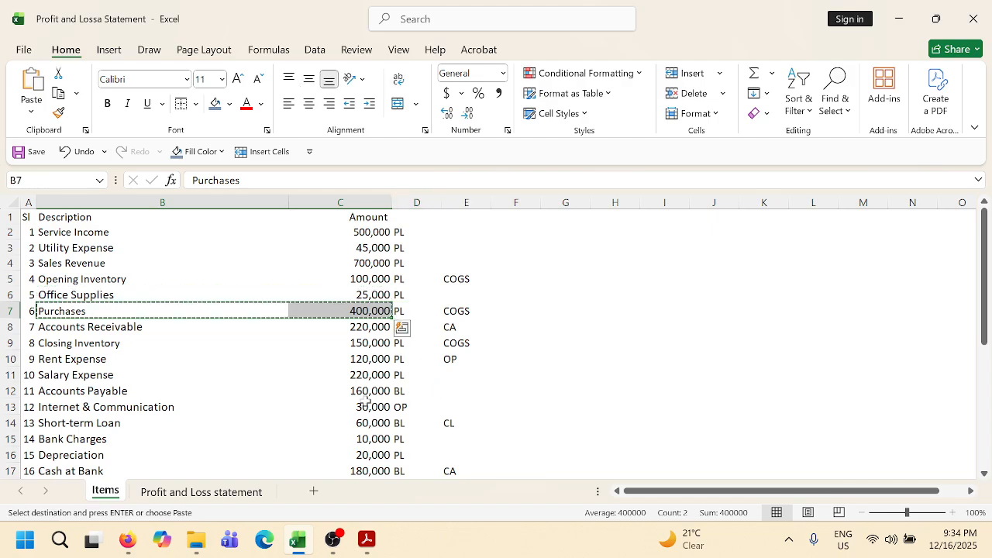
left_click(264, 491)
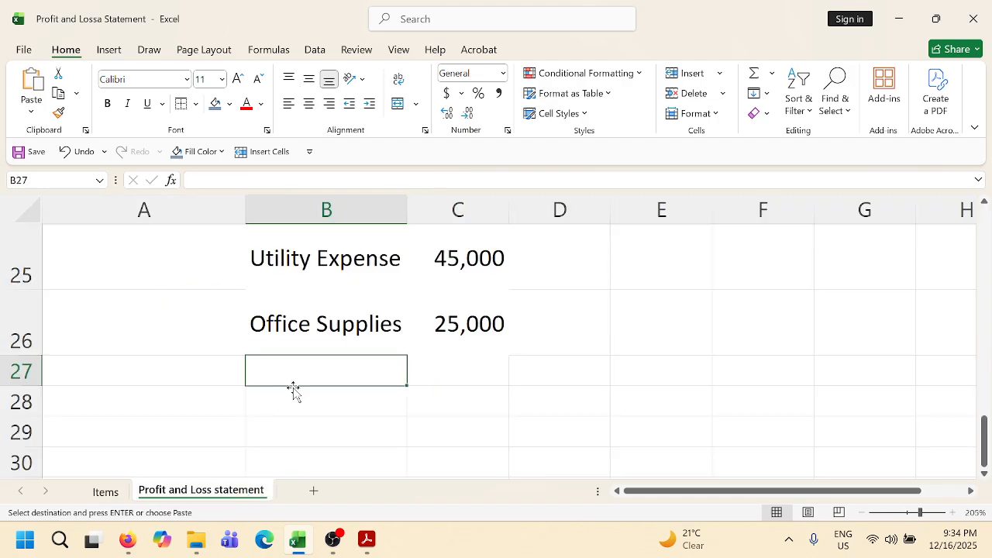
scroll(298, 380, "up", 2)
scroll(303, 368, "up", 4)
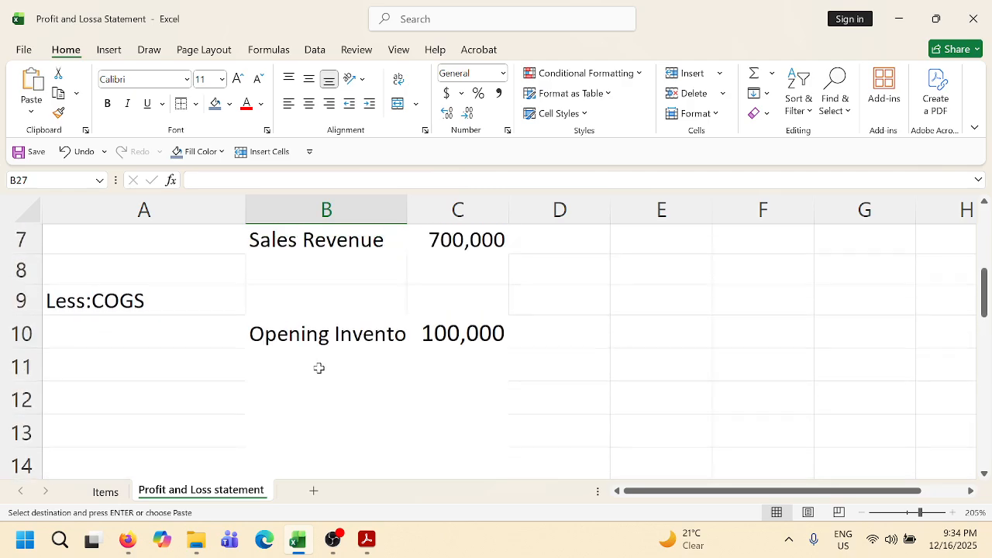
left_click(288, 370)
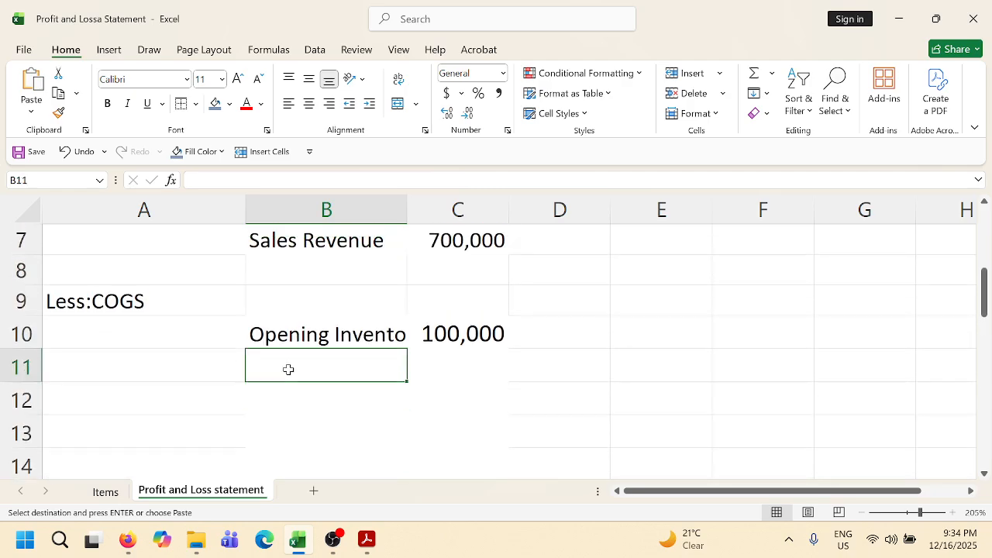
key("ctrl+v")
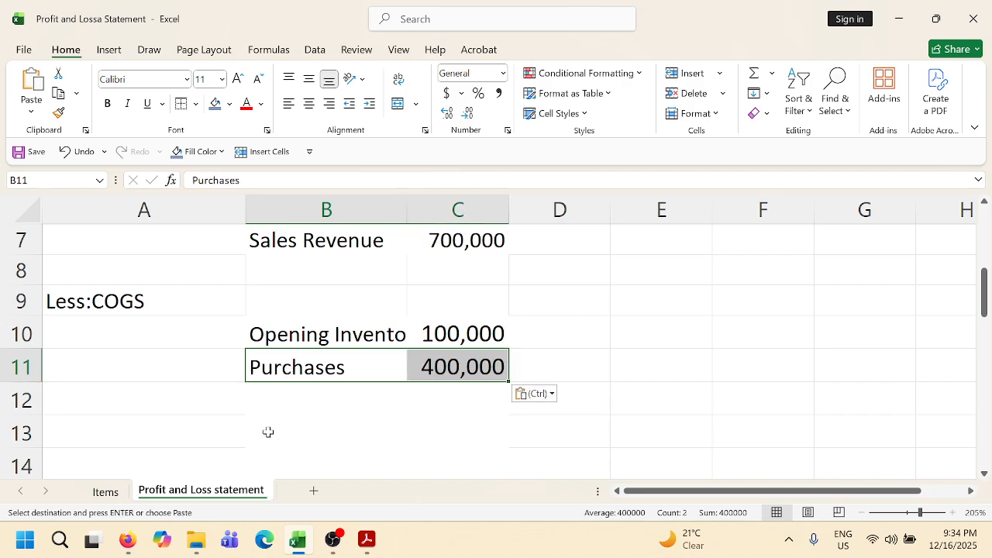
Shade the Accounts Receivable description and amount on the Items sheet with the blue-grey fill color.
left_click(104, 492)
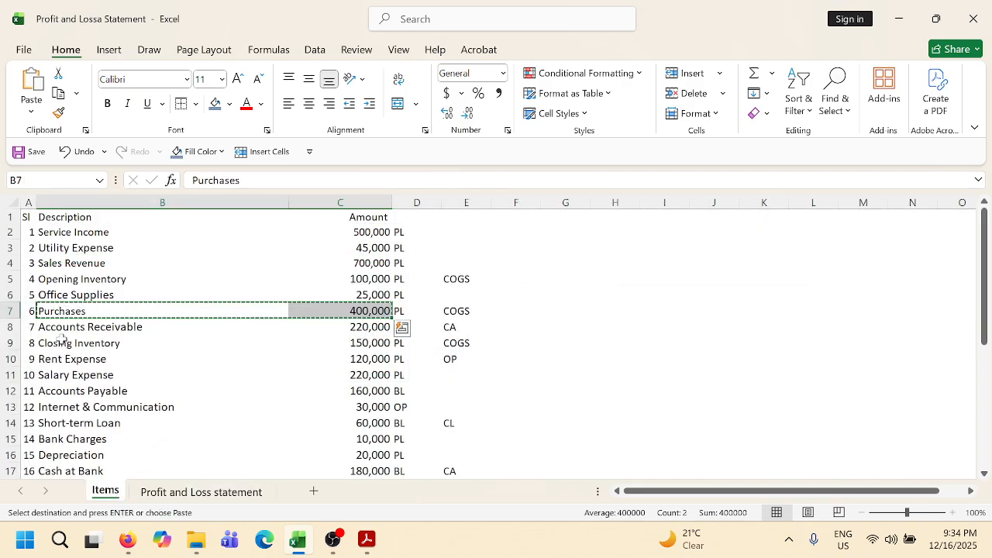
left_click_drag(66, 327, 375, 329)
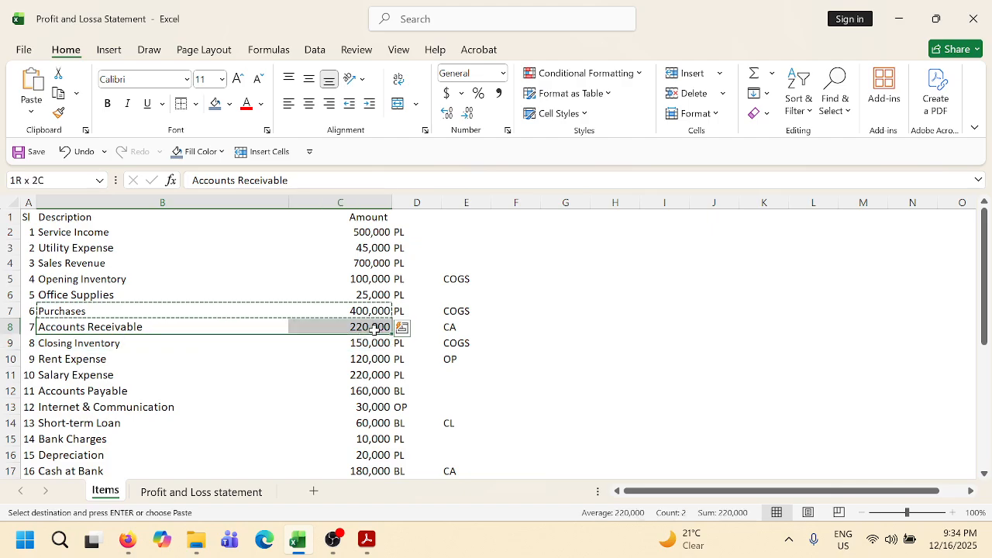
left_click(217, 104)
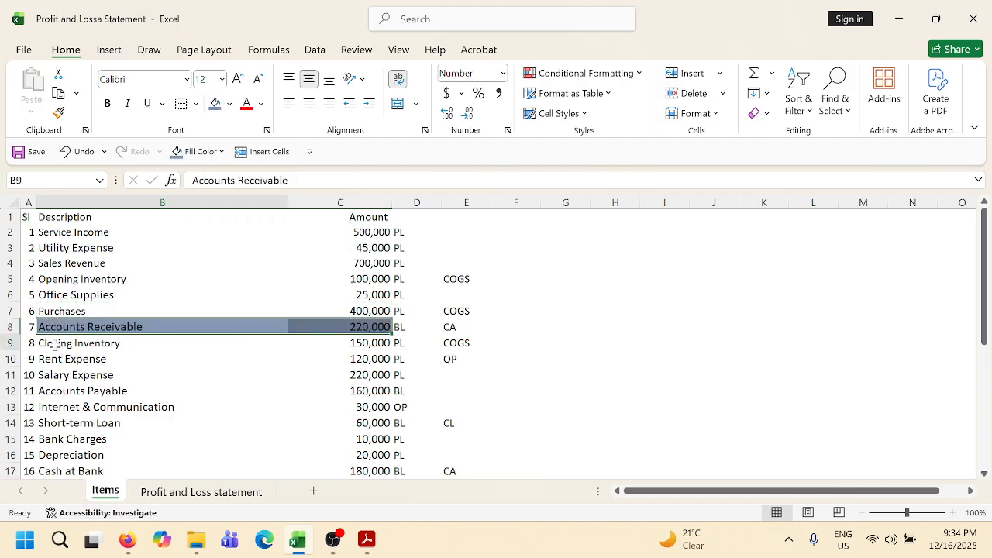
Copy the Closing Inventory description and amount from the Items sheet into B12:C12 of the Profit and Loss statement, below Purchases.
left_click_drag(62, 343, 339, 344)
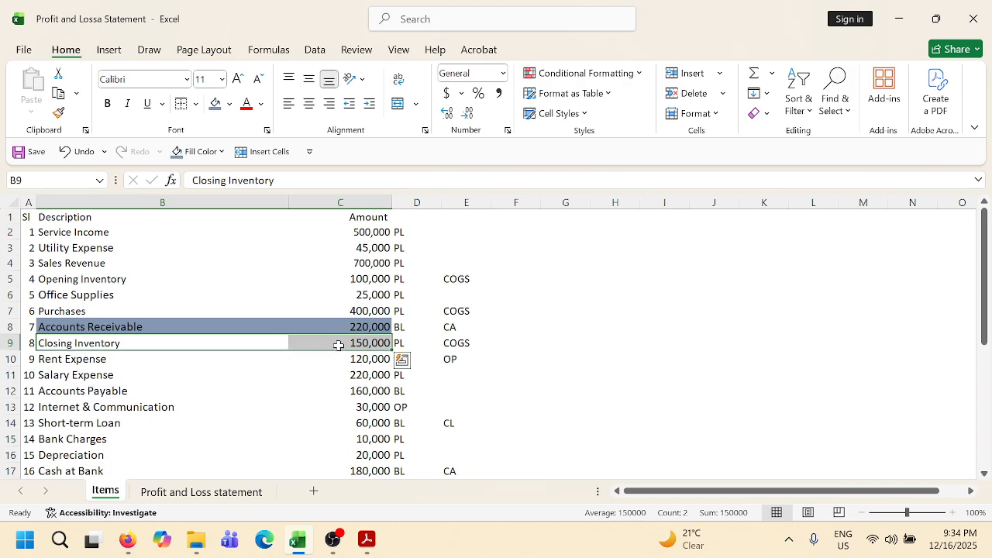
key("ctrl+c")
left_click(195, 494)
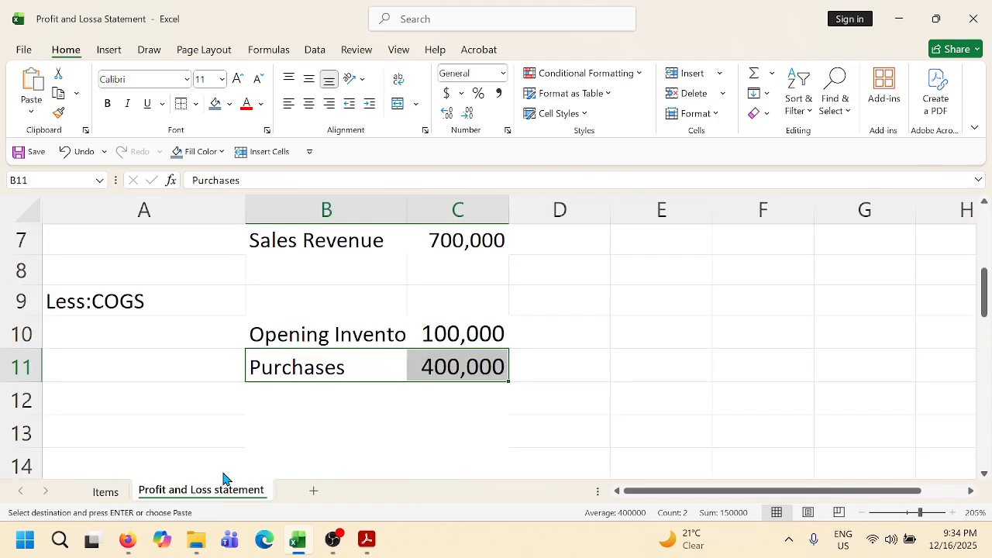
left_click(295, 407)
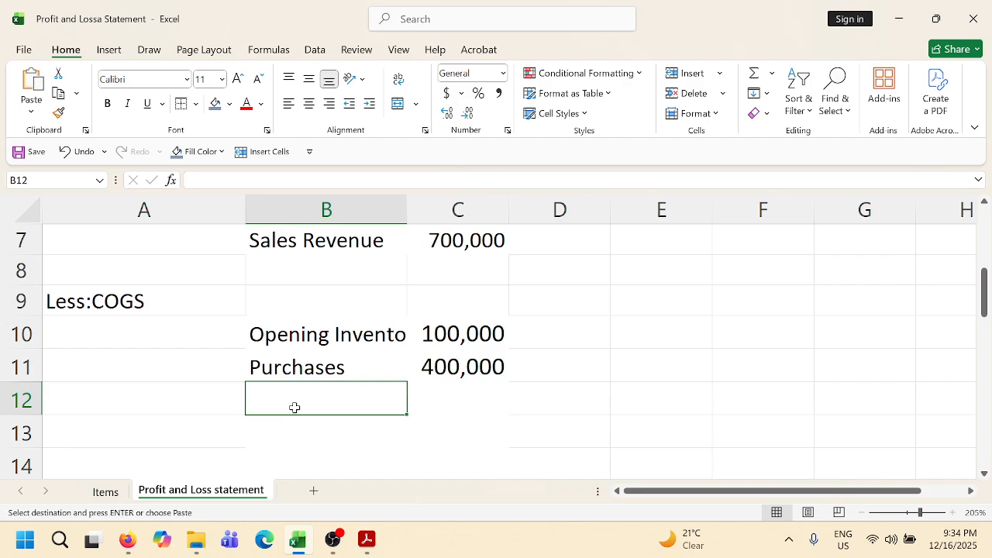
key("ctrl+v")
left_click(625, 395)
Set the Closing Inventory amount in C12 to -50000 and fit column B's width to its contents.
left_click(418, 401)
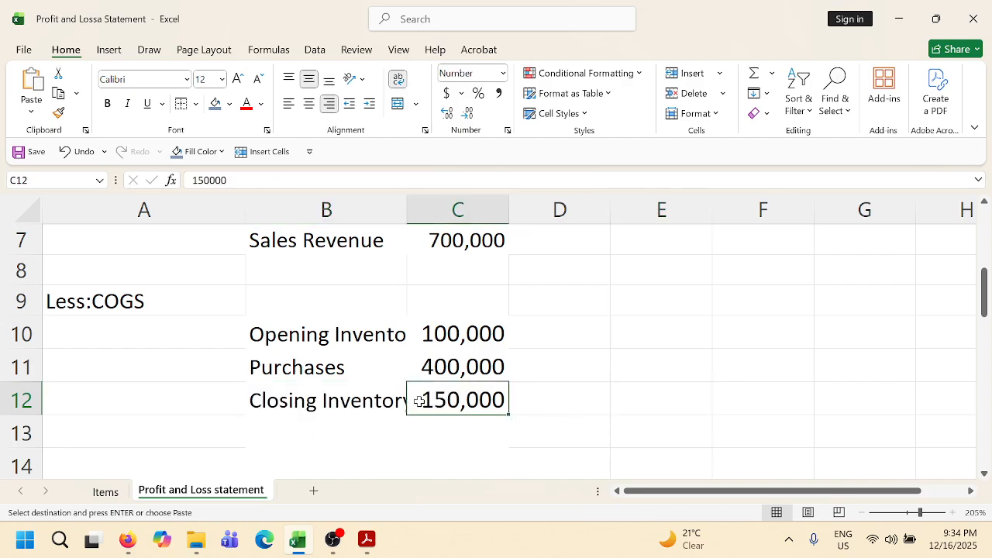
double_click(419, 401)
type("-")
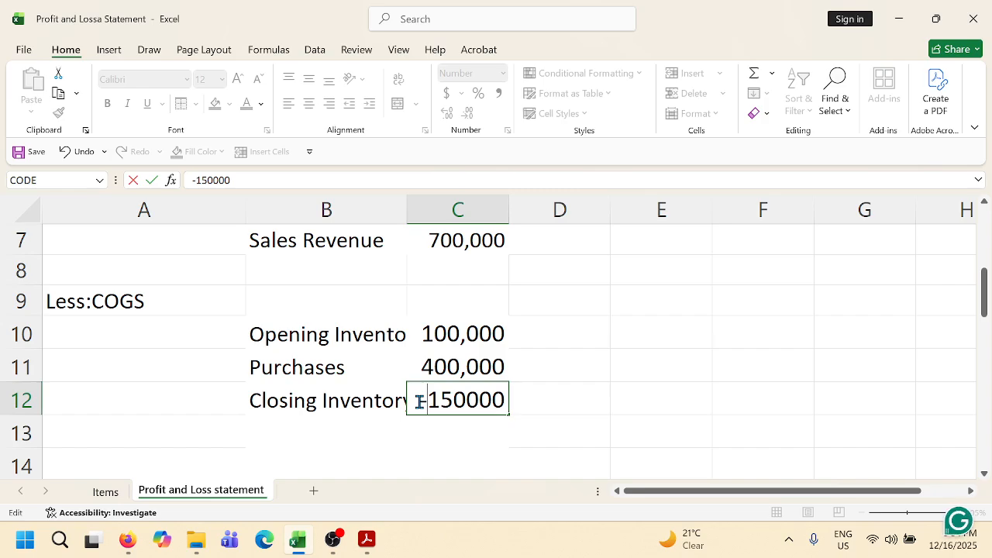
left_click(573, 356)
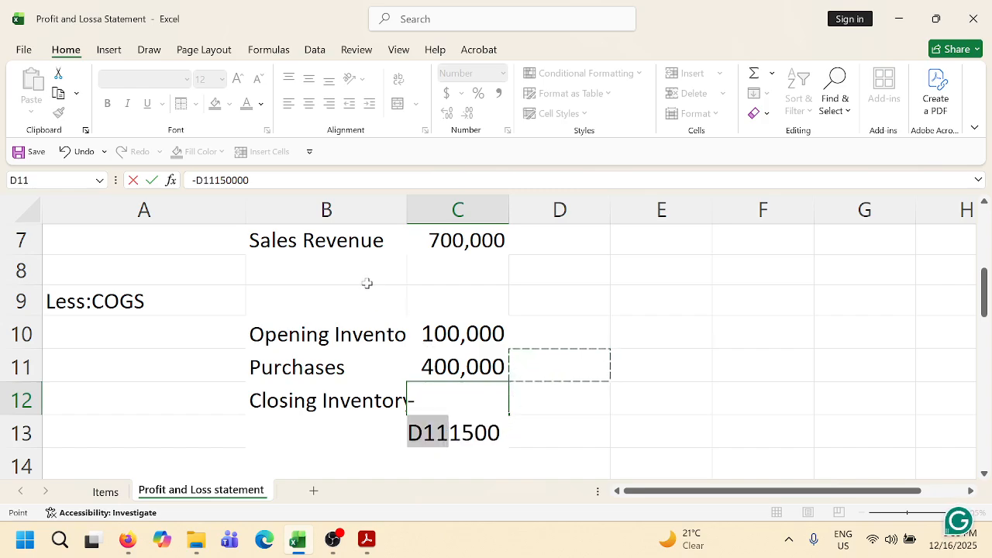
left_click(221, 180)
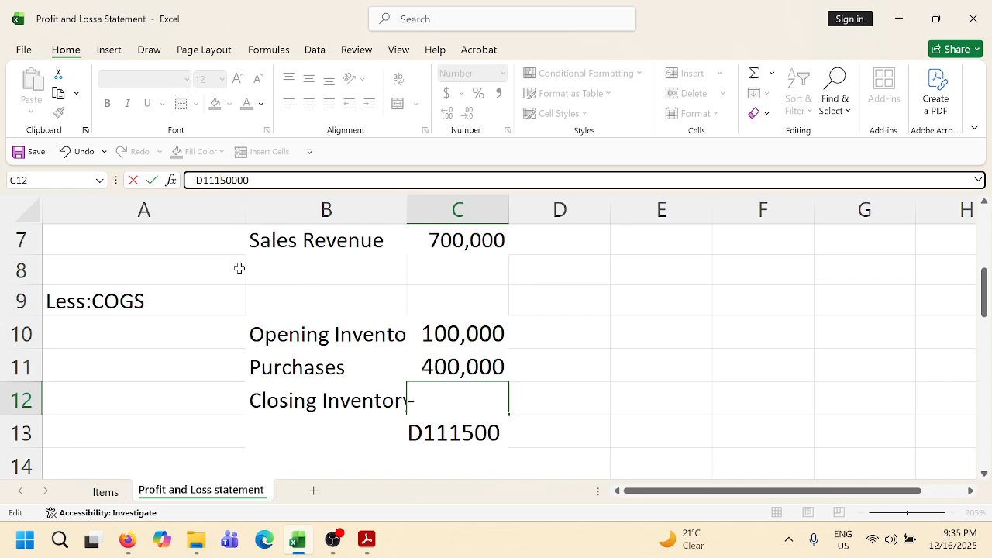
key("BackSpace")
key("BackSpace")
key("BackSpace")
key("BackSpace")
key("BackSpace")
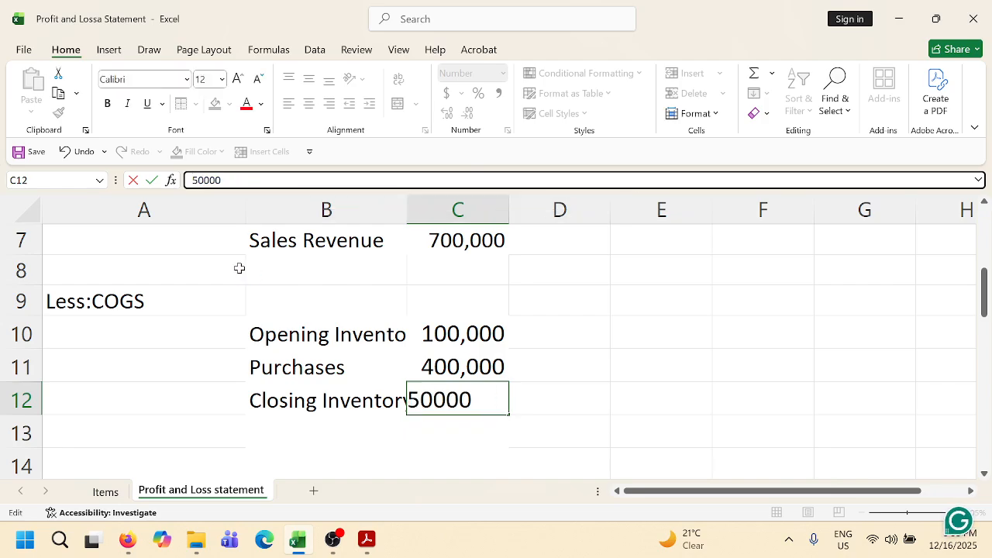
type("-")
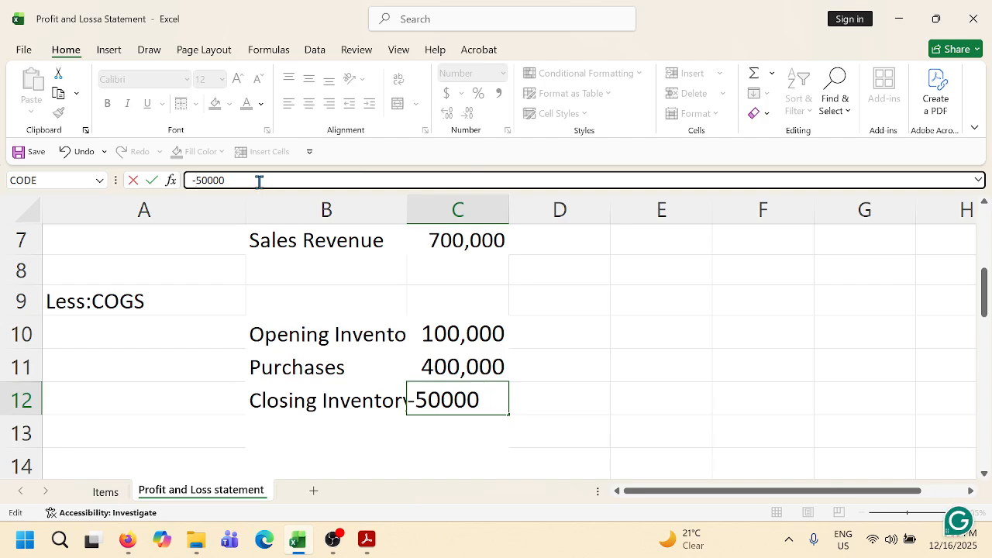
key("Return")
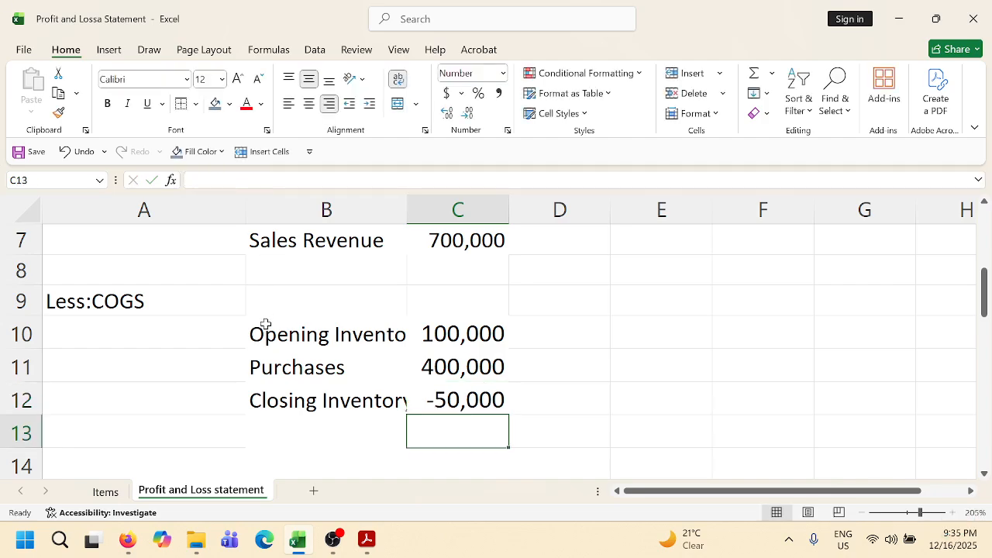
double_click(407, 208)
Copy the Rent Expense description and amount from the Items sheet into B27:C27 of the Profit and Loss statement, below Office Supplies.
left_click(105, 491)
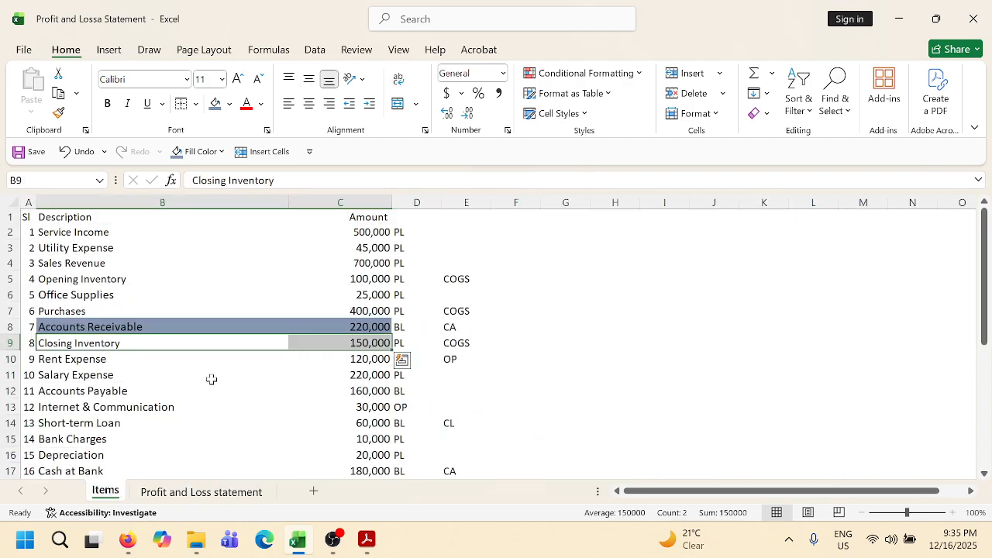
left_click_drag(54, 359, 379, 359)
key("ctrl+c")
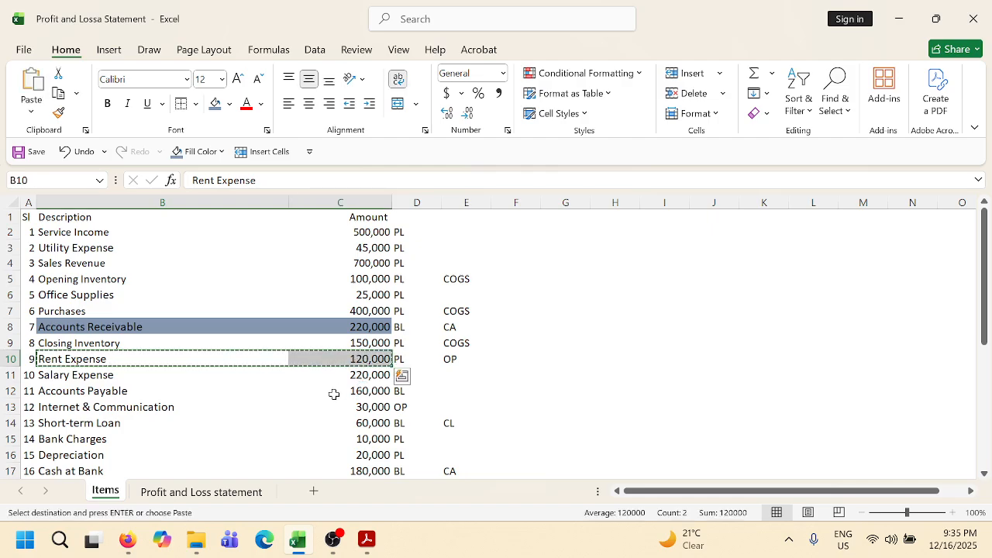
left_click(203, 494)
scroll(321, 401, "down", 5)
scroll(320, 401, "down", 1)
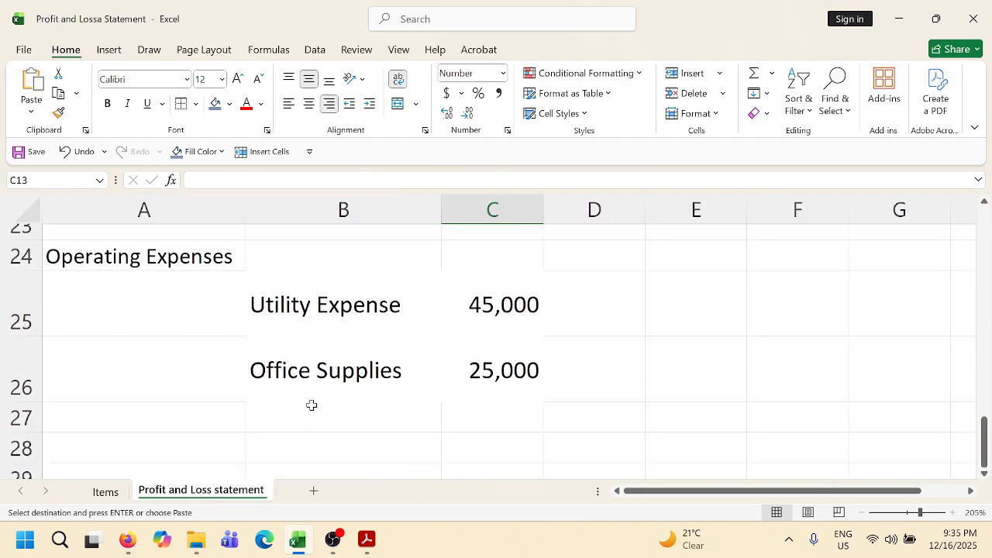
left_click(289, 372)
key("ctrl+v")
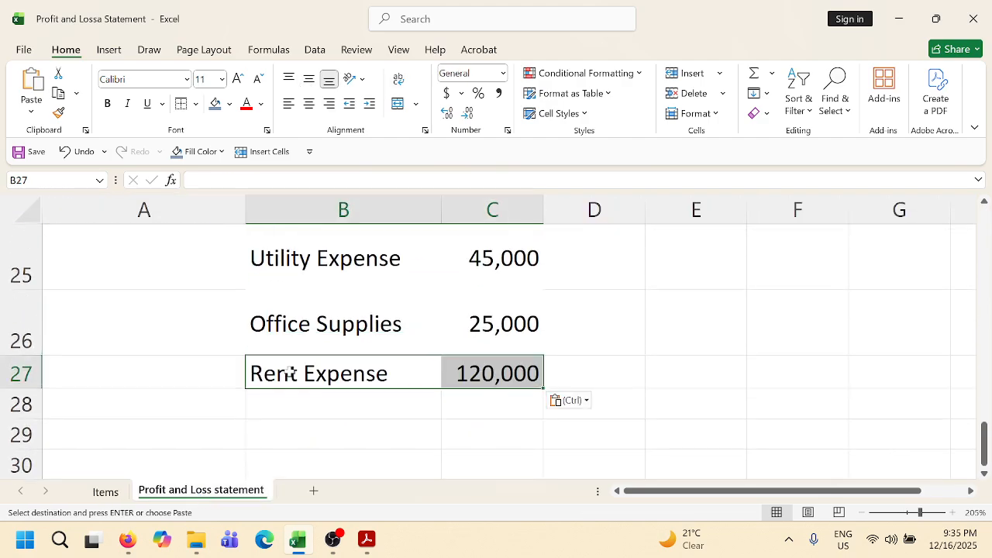
Copy the Salary Expense description and amount from the Items sheet into B28:C28 of the Profit and Loss statement, below Rent Expense.
left_click(108, 493)
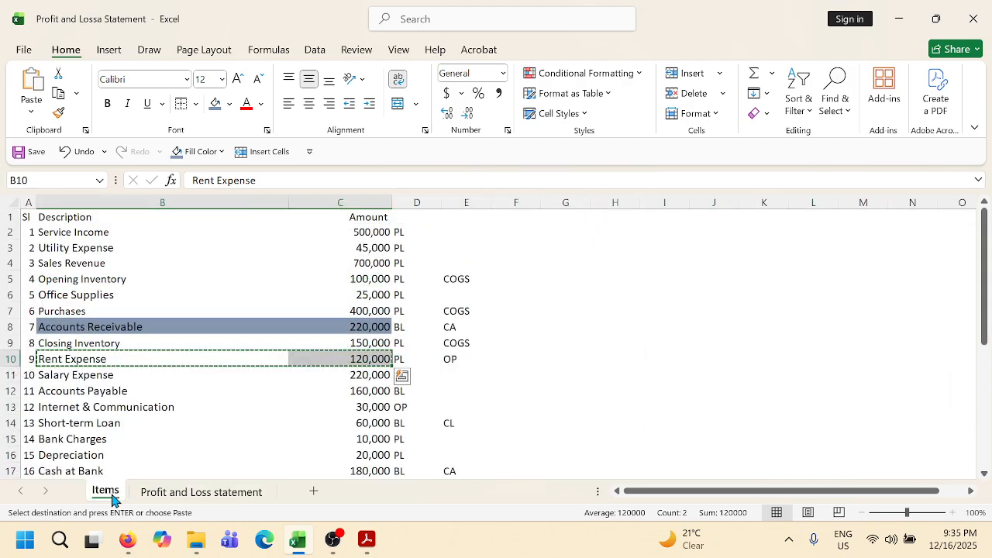
left_click_drag(61, 379, 348, 373)
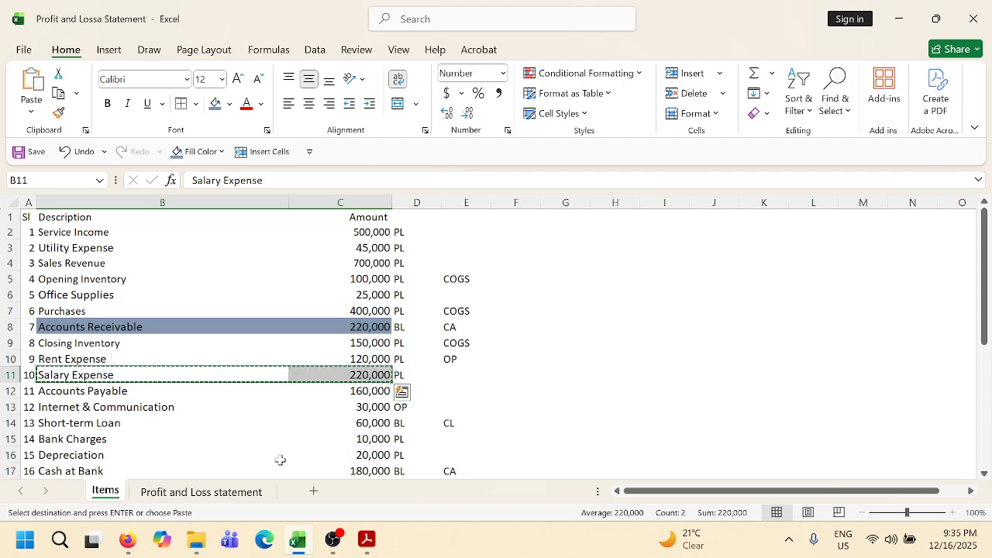
left_click(220, 496)
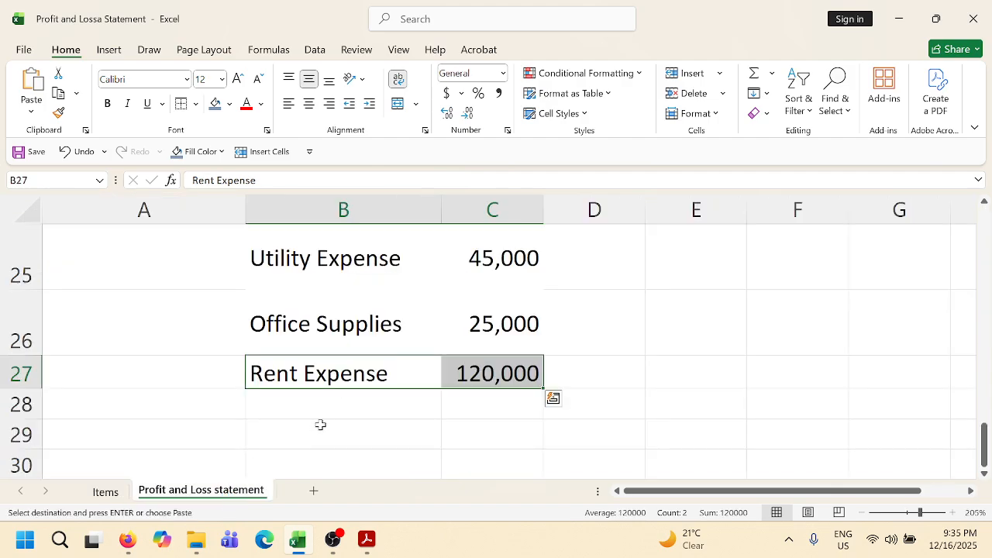
left_click(304, 407)
key("ctrl+v")
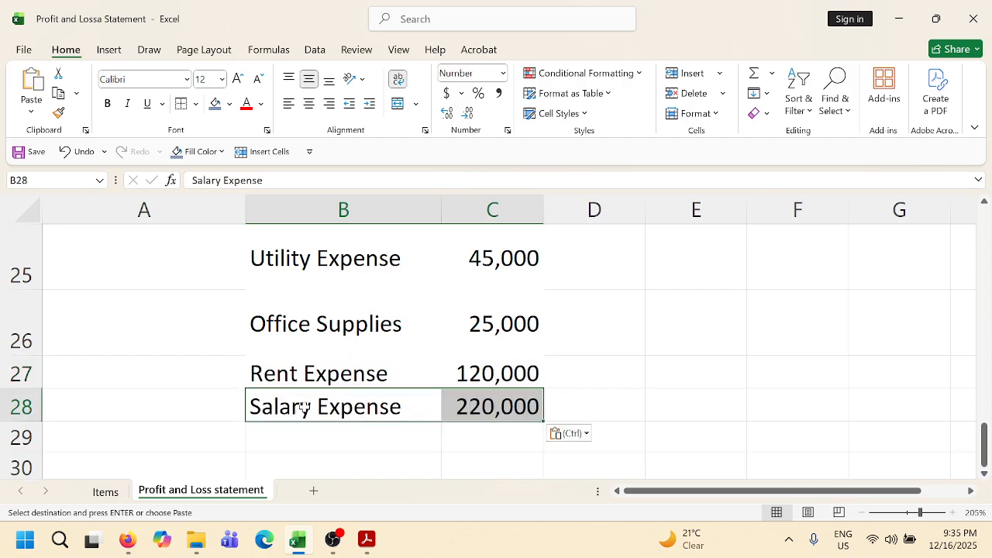
Shade the Accounts Payable description and amount on the Items sheet with the blue-grey fill color.
left_click(109, 492)
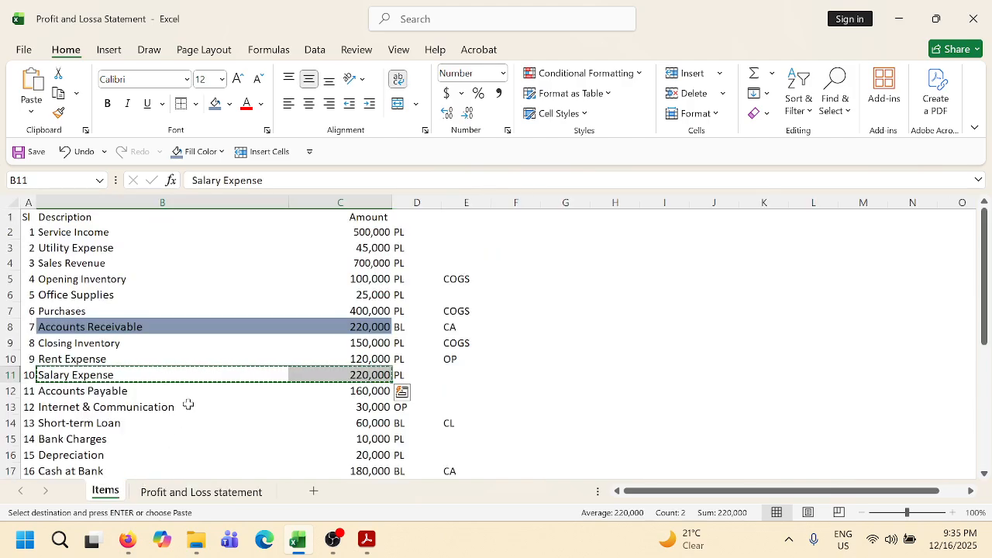
scroll(188, 402, "down", 1)
left_click_drag(54, 350, 355, 343)
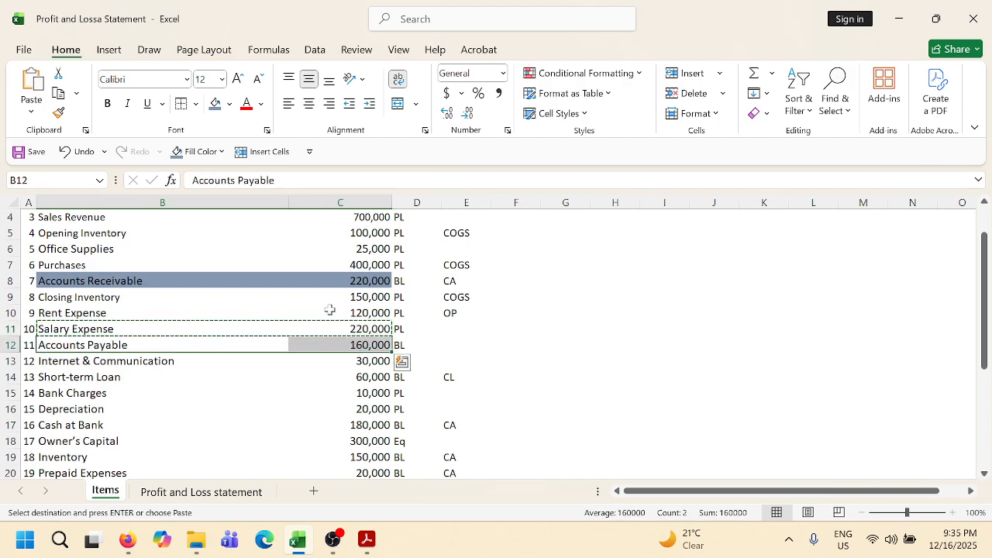
left_click(176, 152)
Copy Internet & Communication with its amount from the Items sheet into B29:C29 of the Profit and Loss statement and fit column B to its contents.
scroll(271, 337, "down", 1)
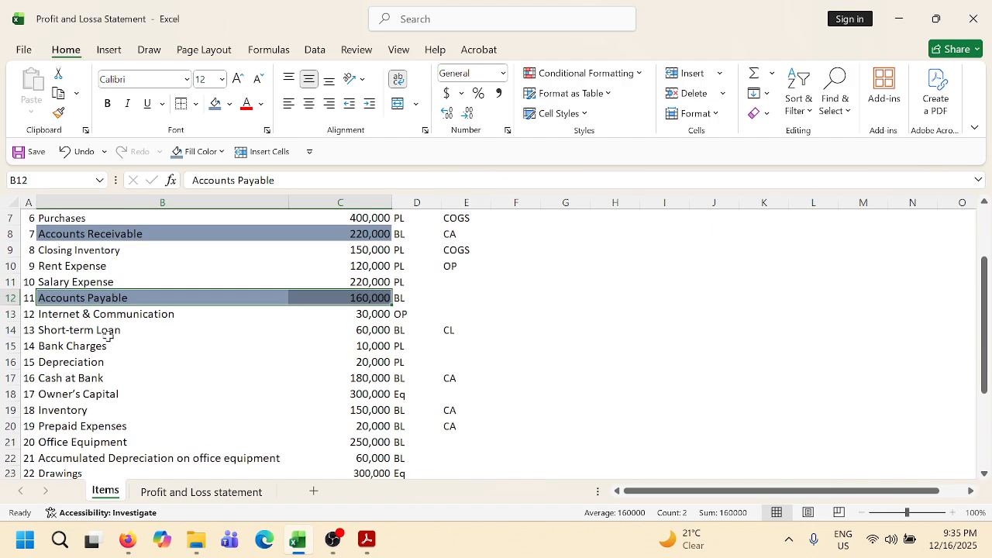
left_click_drag(58, 320, 372, 314)
key("ctrl+c")
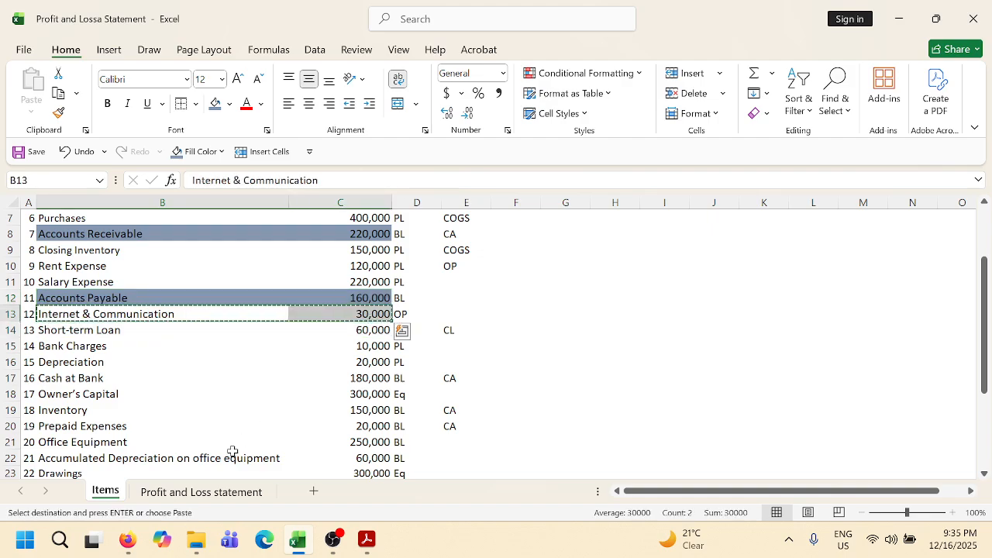
left_click(201, 492)
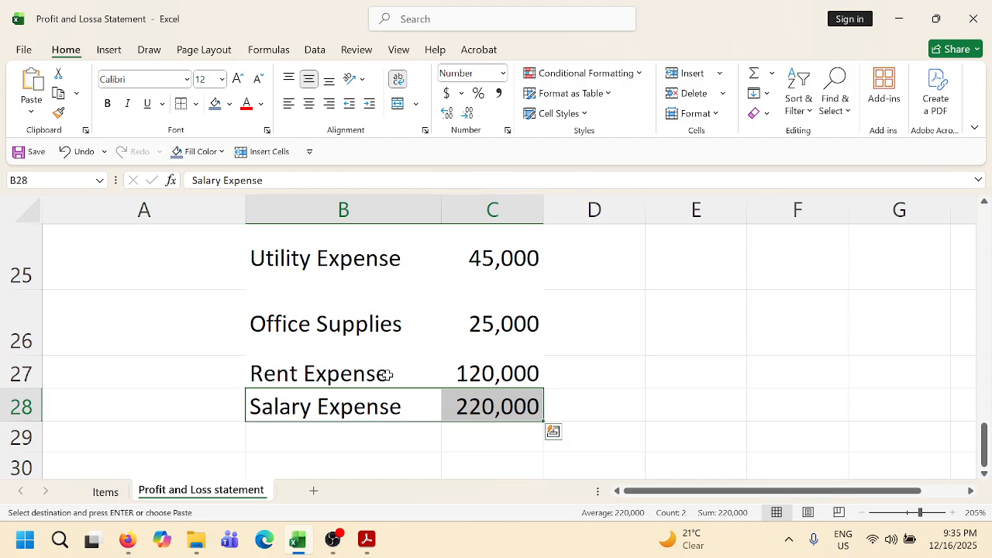
scroll(305, 339, "down", 1)
left_click(294, 279)
key("ctrl+v")
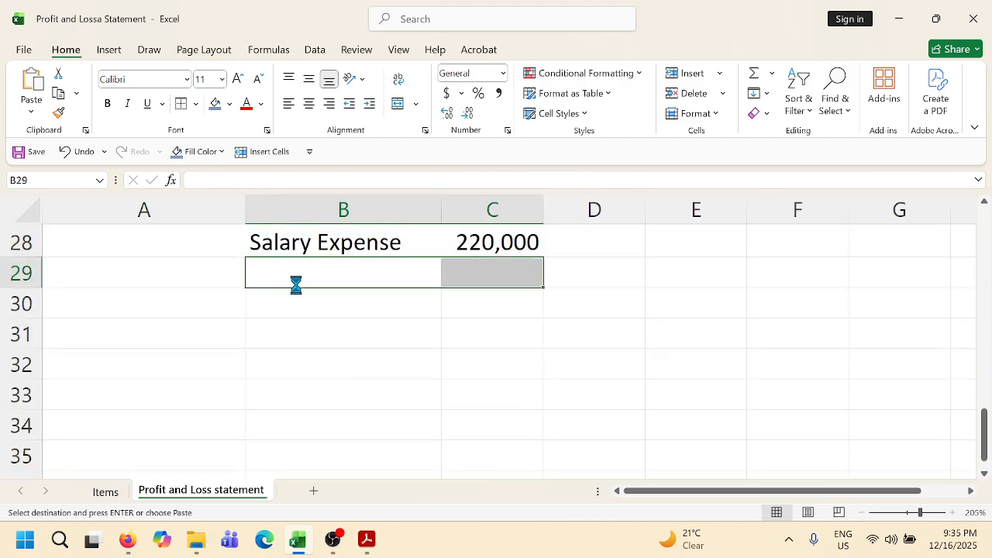
double_click(441, 216)
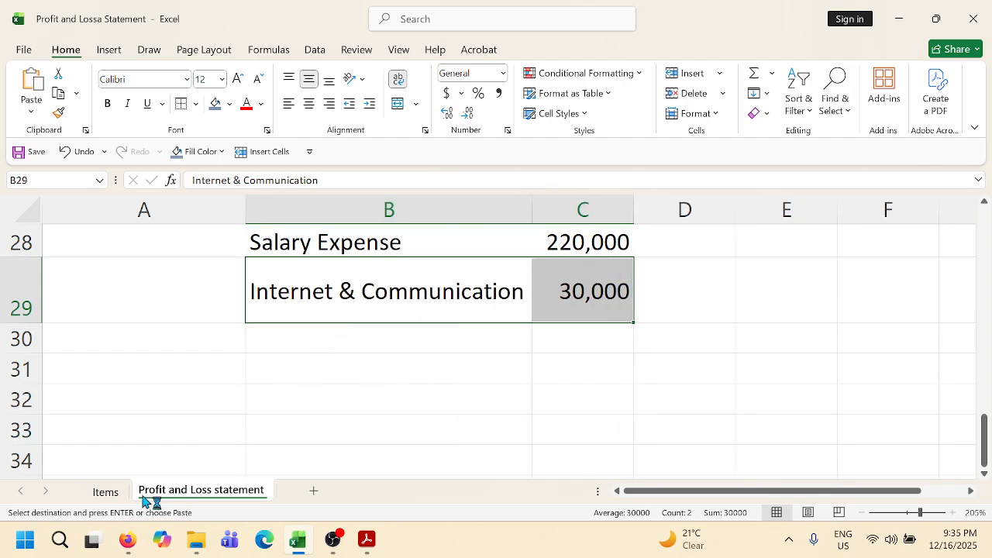
Shade the Short-term Loan description and amount on the Items sheet with the blue-grey fill color.
left_click(105, 491)
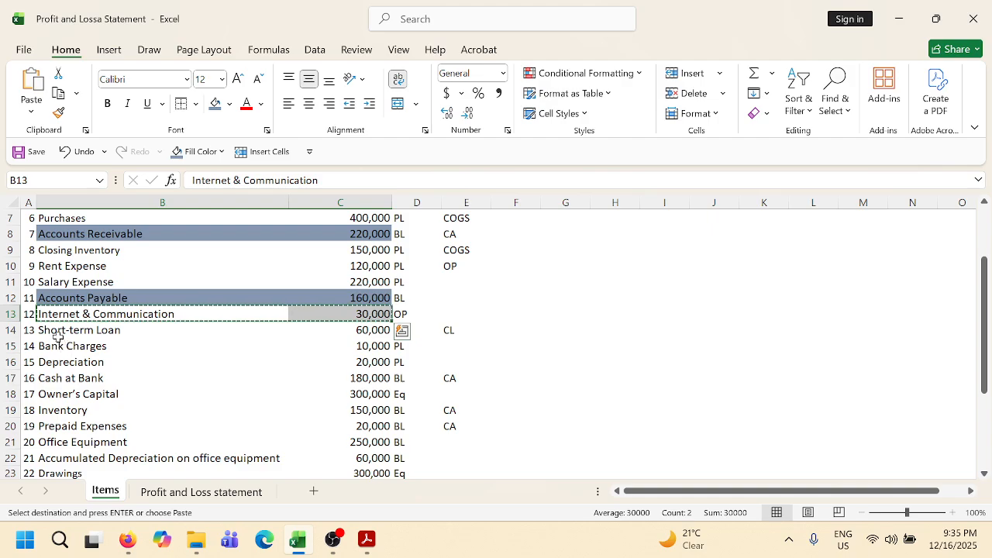
left_click_drag(140, 330, 354, 330)
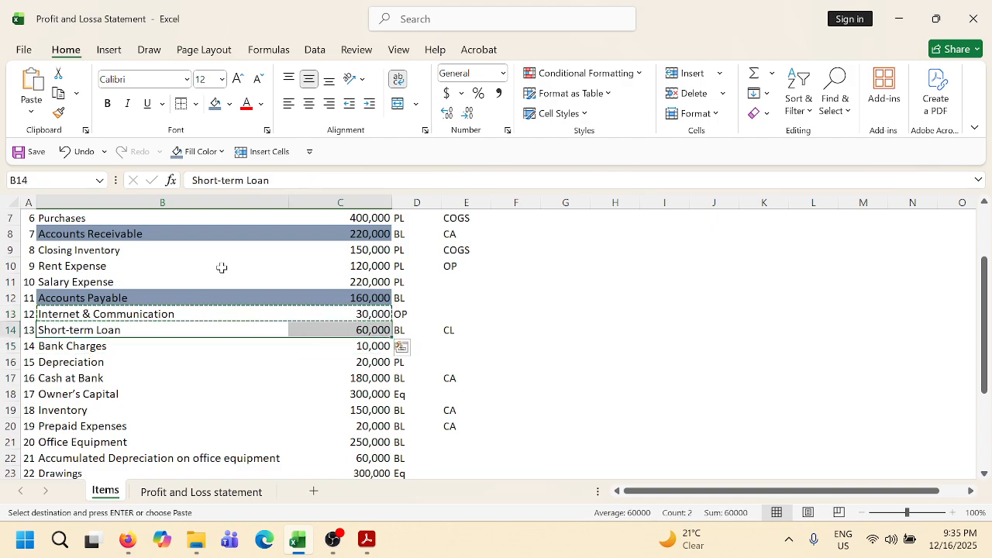
left_click(177, 155)
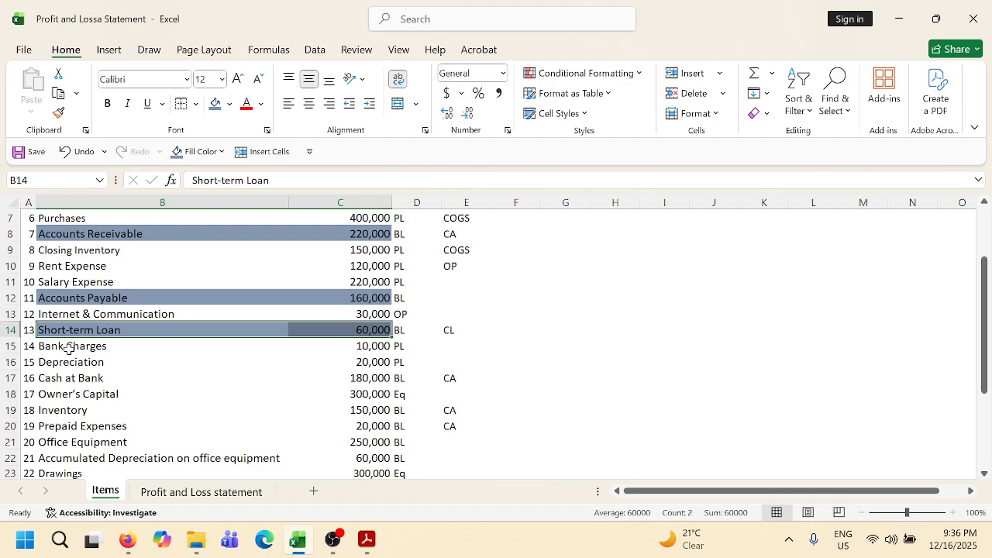
Copy the Bank Charges description and amount from the Items sheet into B30:C30 of the Profit and Loss statement, below Internet & Communication.
left_click_drag(73, 349, 336, 343)
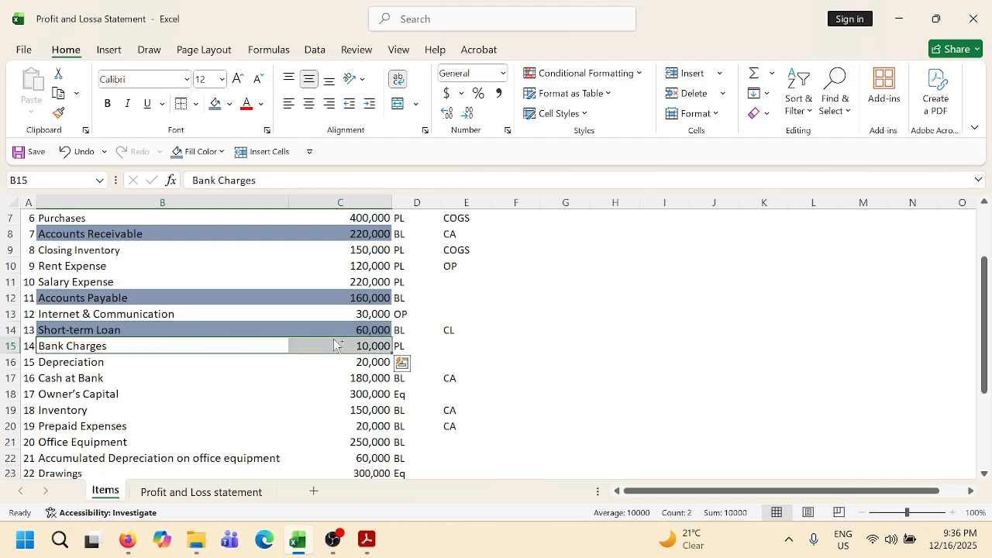
key("ctrl+c")
left_click(203, 491)
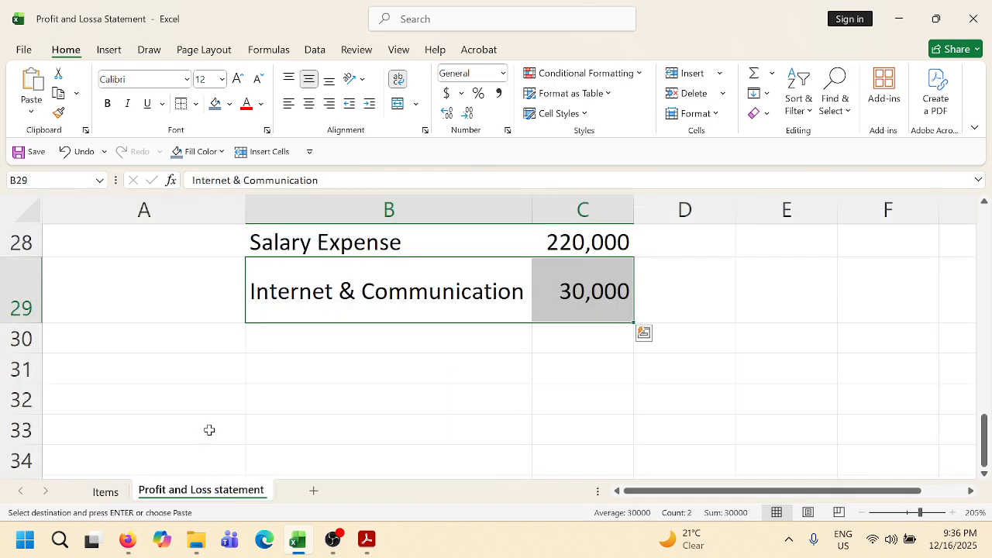
left_click(282, 339)
key("ctrl+v")
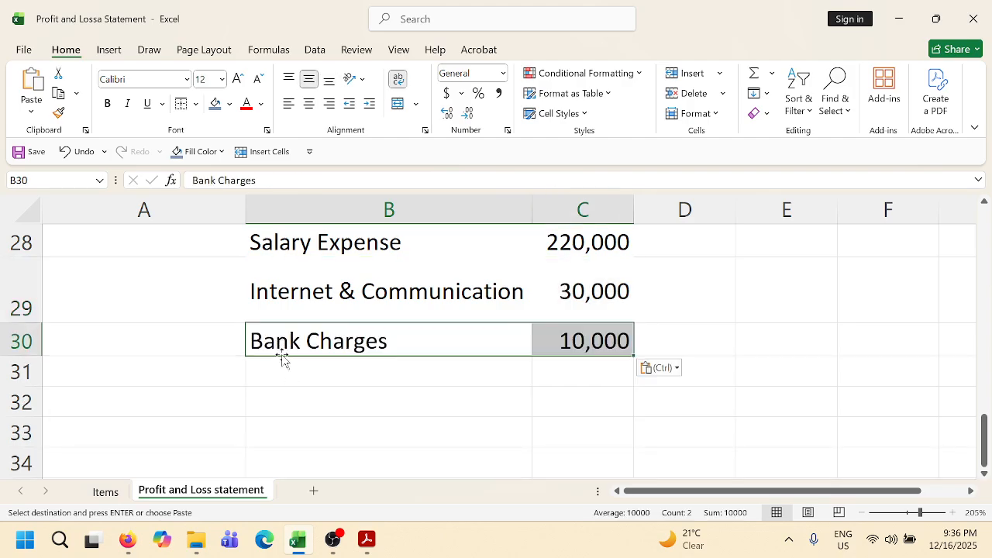
Copy the Depreciation description and amount from the Items sheet into B31:C31 of the Profit and Loss statement, below Bank Charges.
left_click(105, 491)
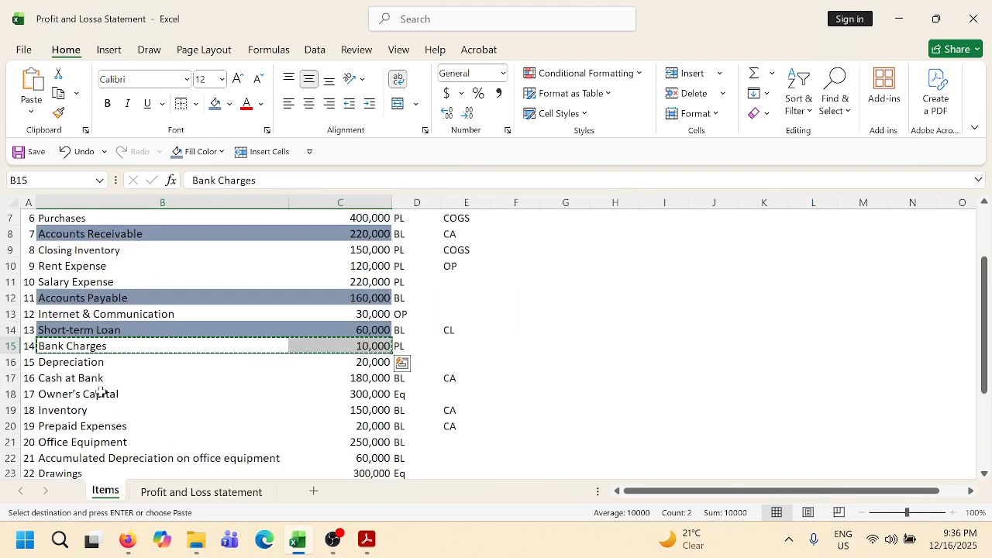
left_click_drag(67, 364, 338, 363)
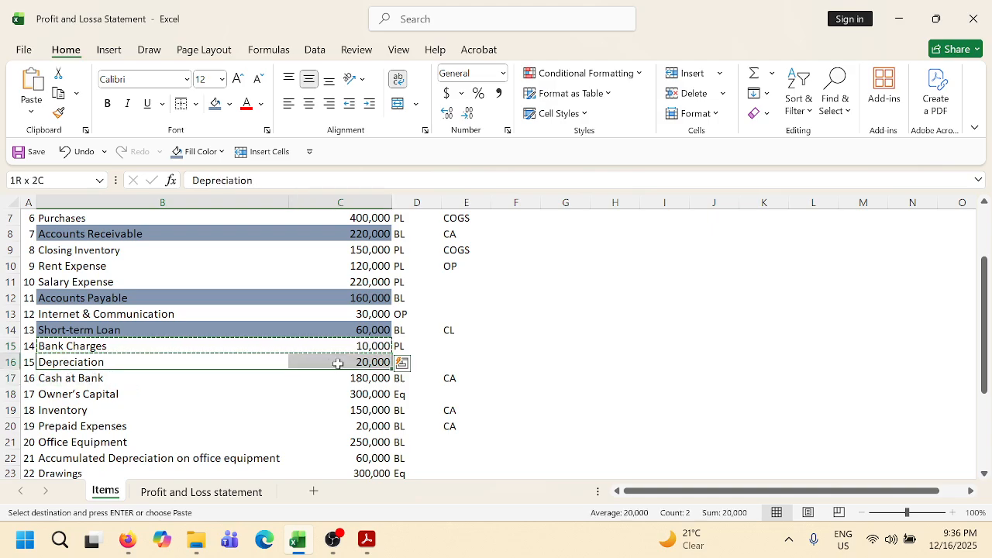
key("ctrl+c")
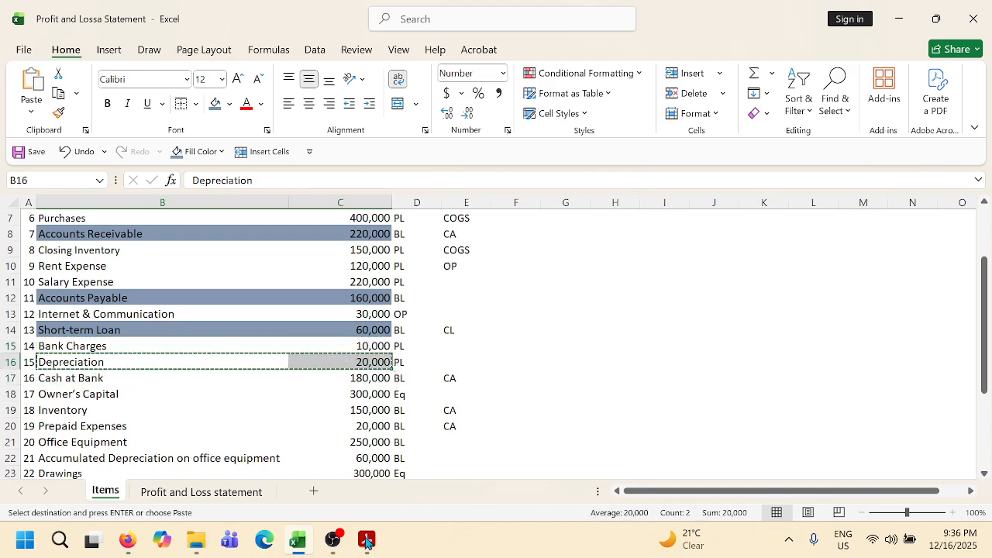
left_click(200, 493)
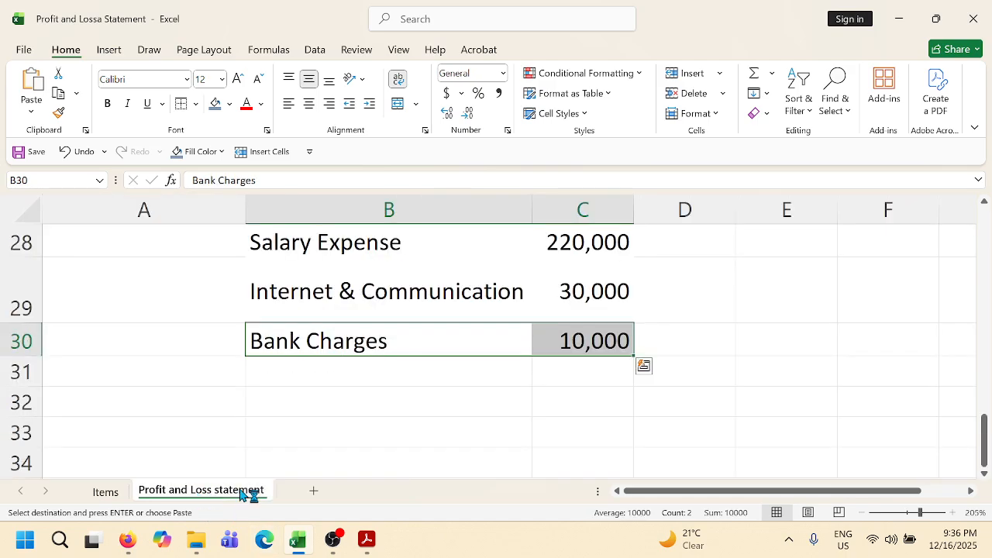
left_click(275, 377)
key("ctrl+v")
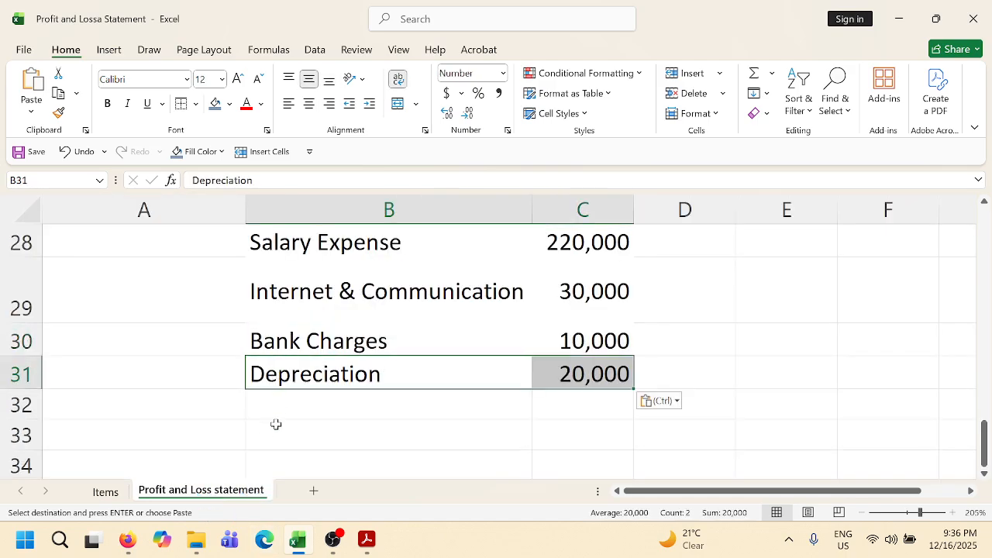
Shade the Cash at Bank and Owner's Capital descriptions and amounts on the Items sheet with the blue-grey fill color.
left_click(116, 495)
scroll(145, 414, "down", 2)
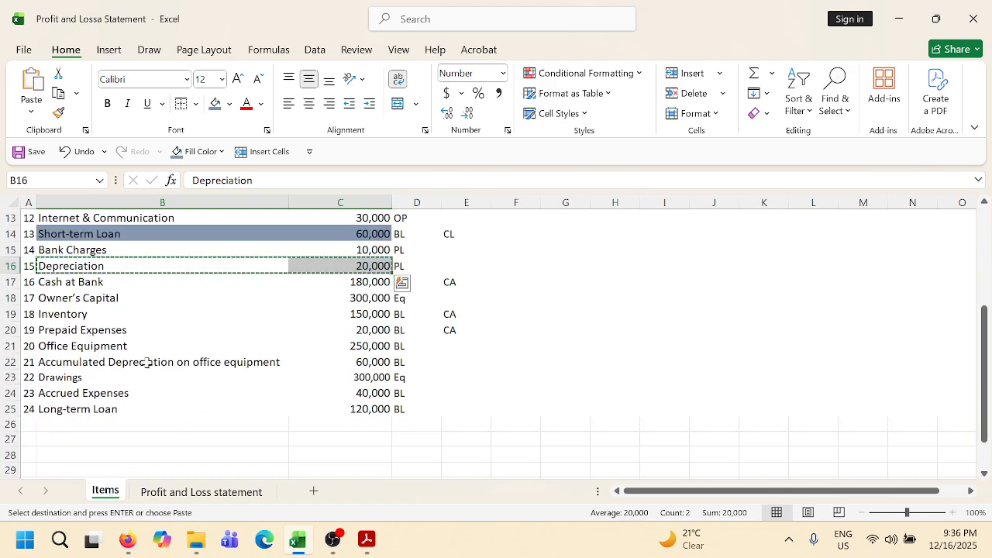
left_click(56, 282)
left_click_drag(56, 282, 380, 284)
key("ctrl+c")
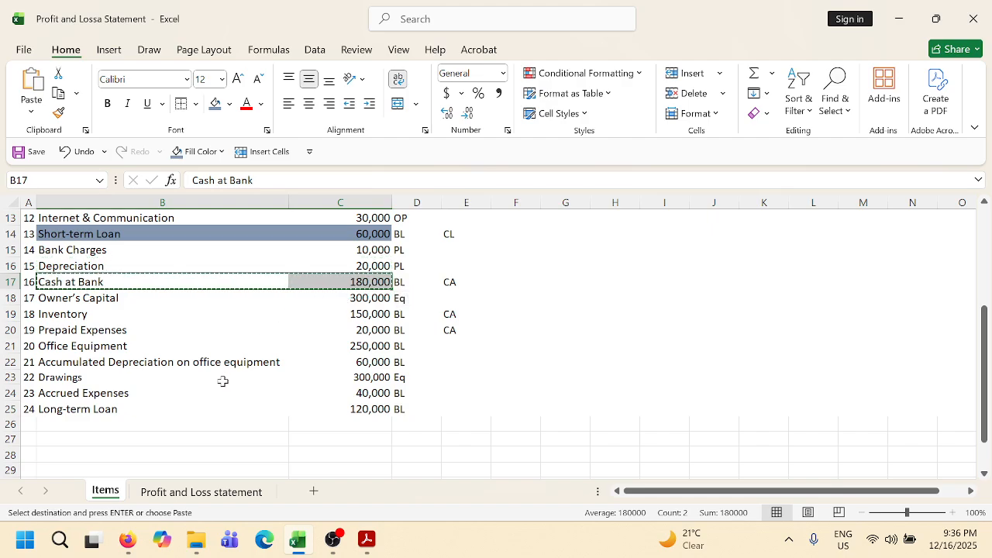
left_click(179, 151)
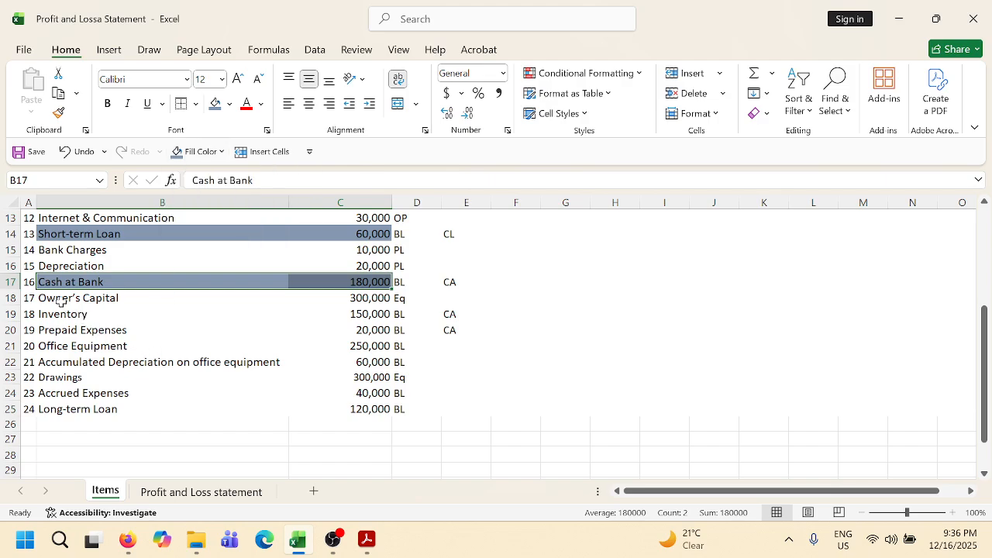
left_click_drag(60, 302, 342, 301)
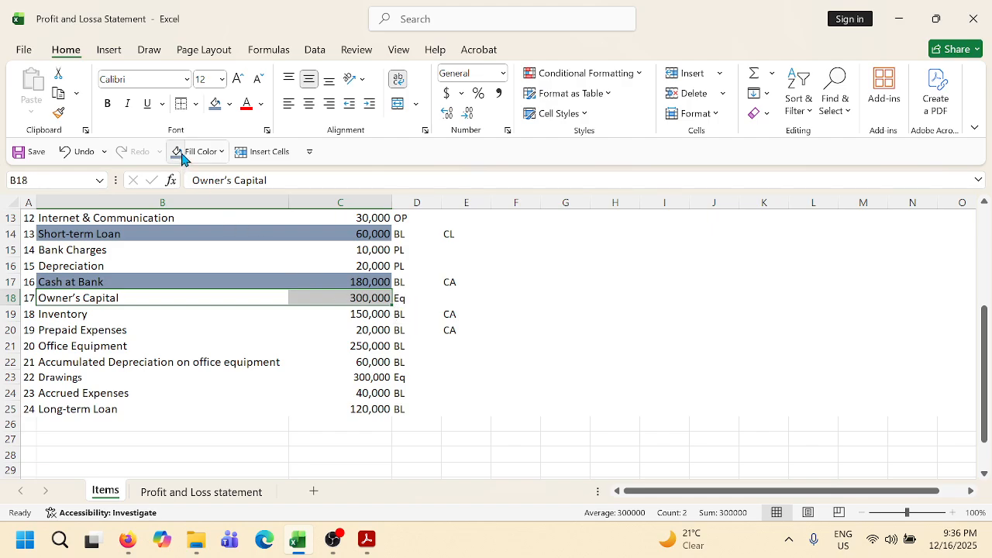
left_click(215, 104)
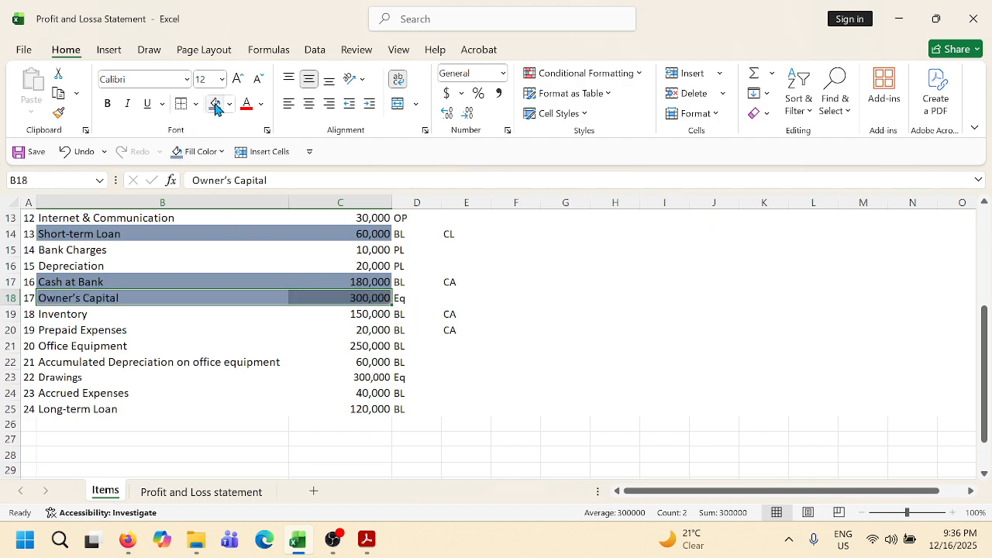
Shade the descriptions and amounts from Inventory through Long-term Loan (B19:C25) on the Items sheet with the blue-grey fill color.
left_click(55, 314)
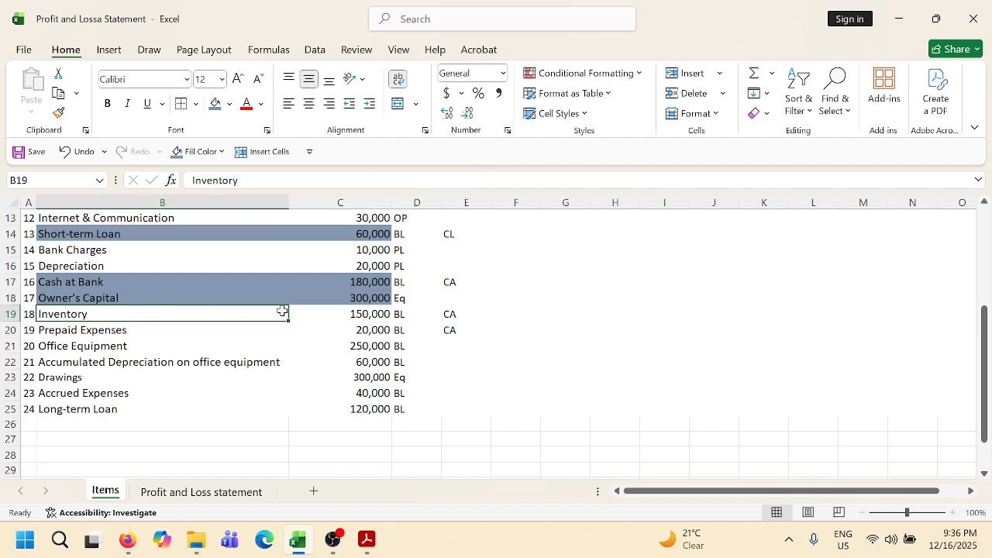
left_click_drag(282, 311, 318, 310)
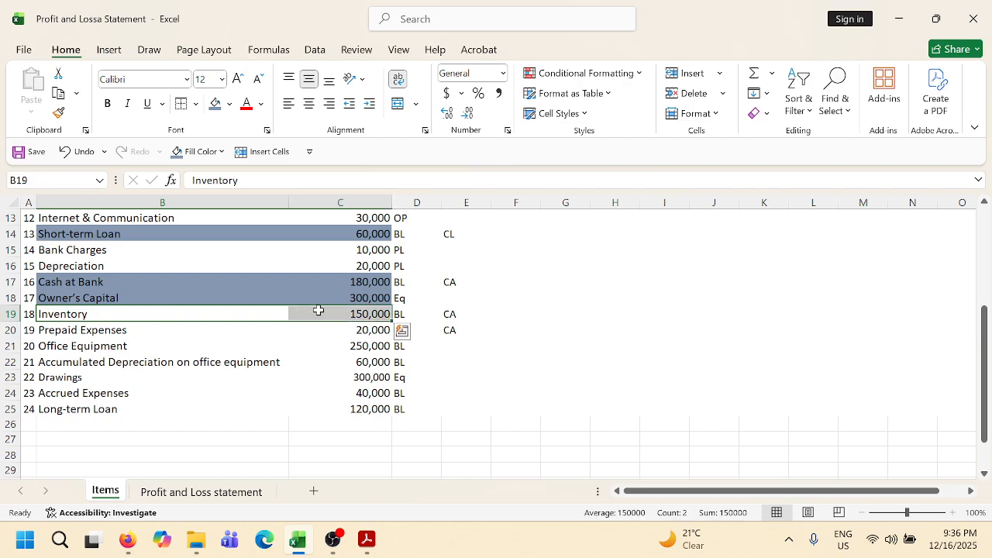
left_click(69, 331)
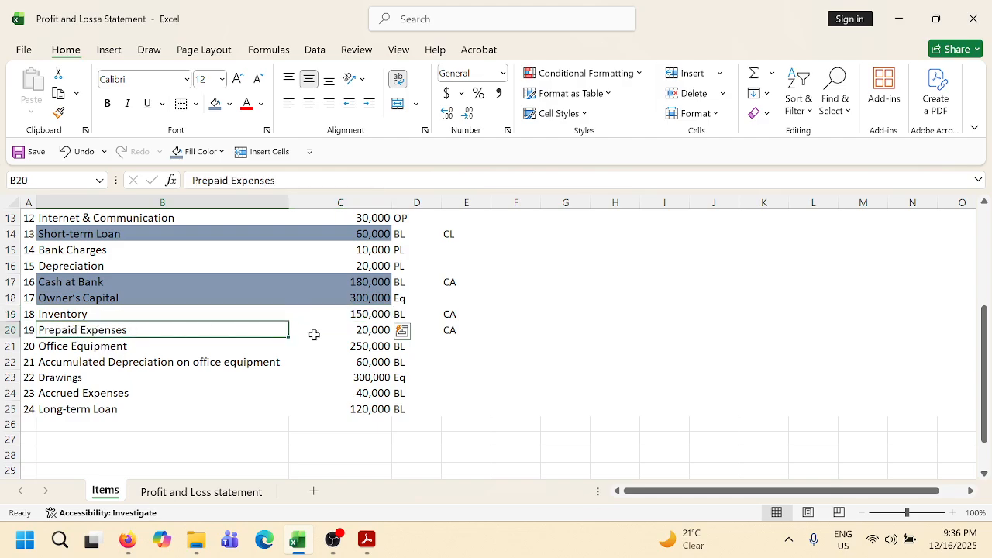
left_click_drag(314, 334, 349, 332)
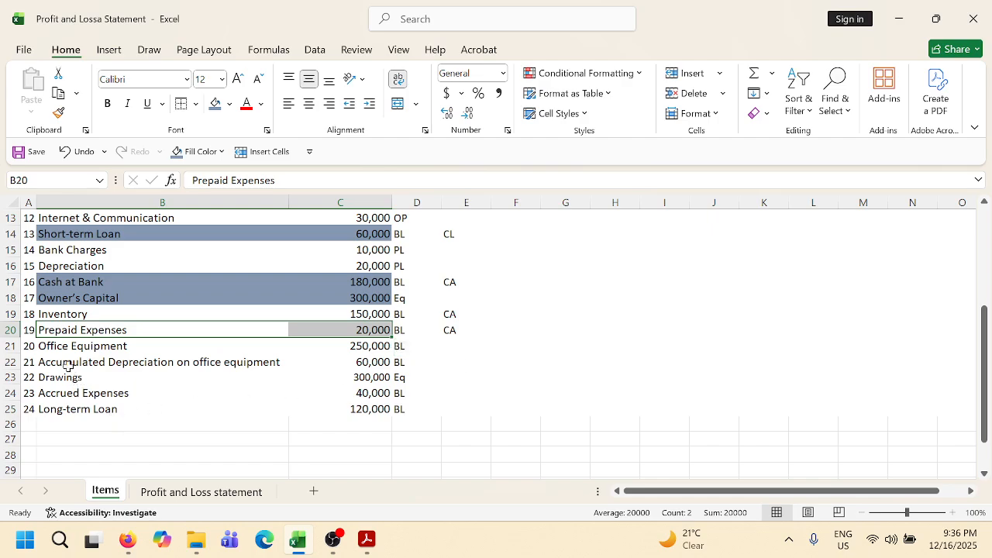
left_click_drag(49, 349, 312, 350)
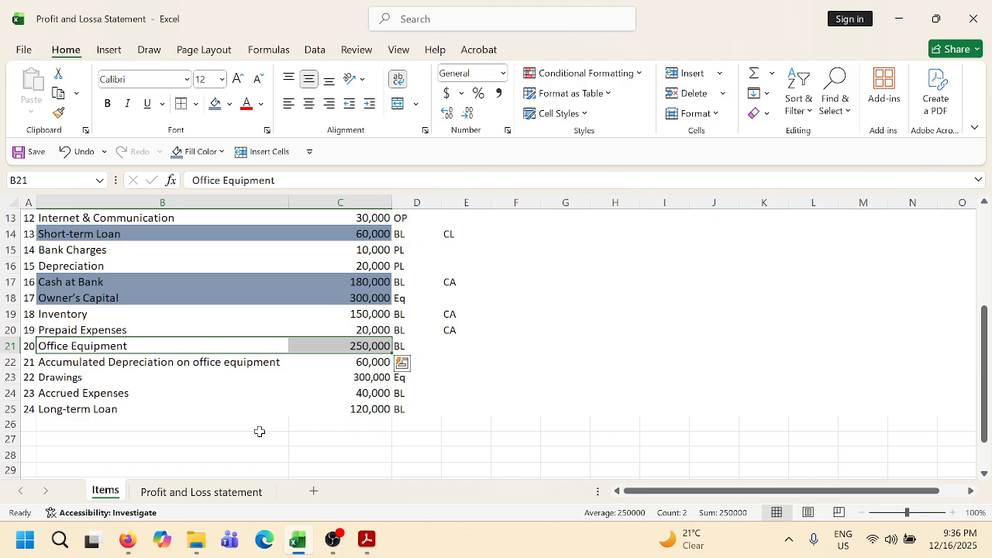
left_click_drag(60, 317, 348, 406)
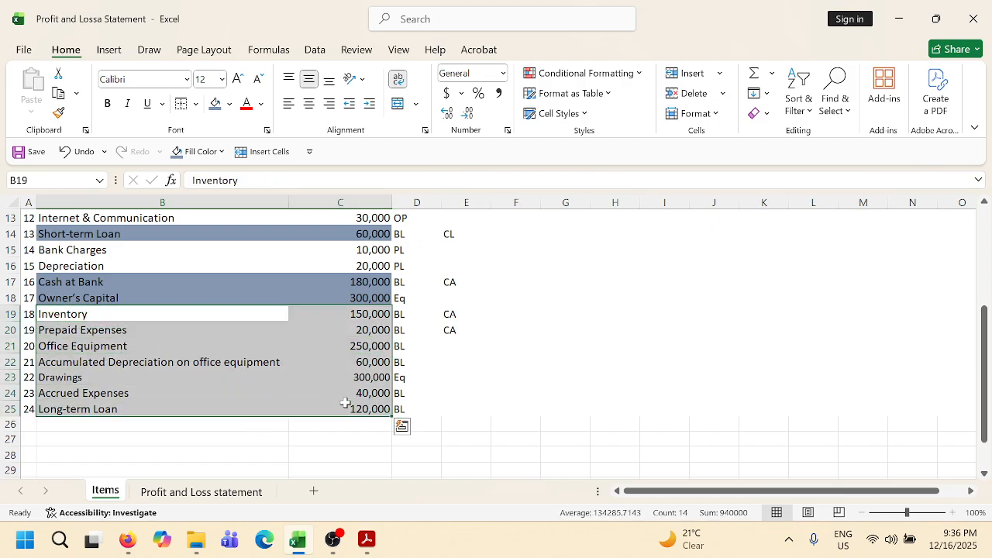
left_click(177, 152)
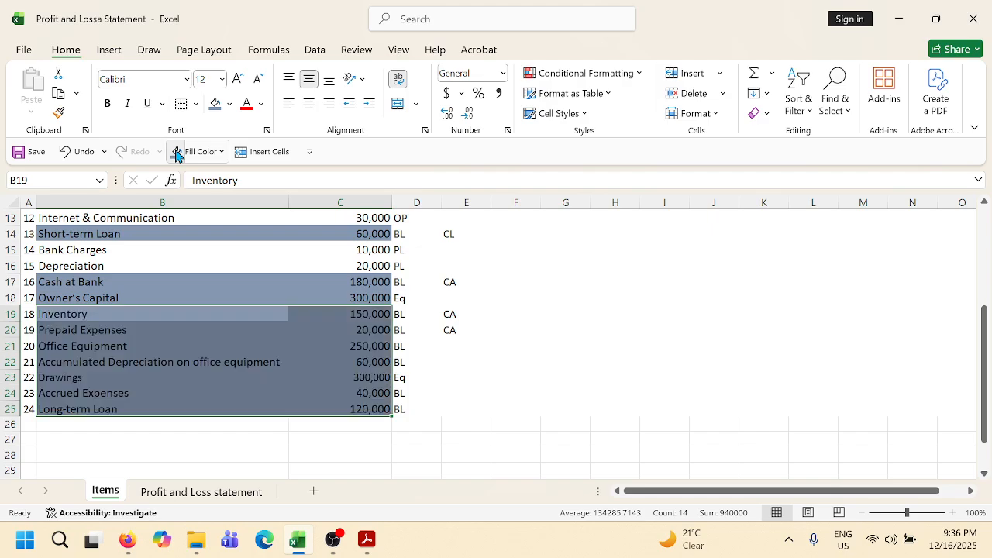
left_click(550, 328)
scroll(284, 391, "up", 2)
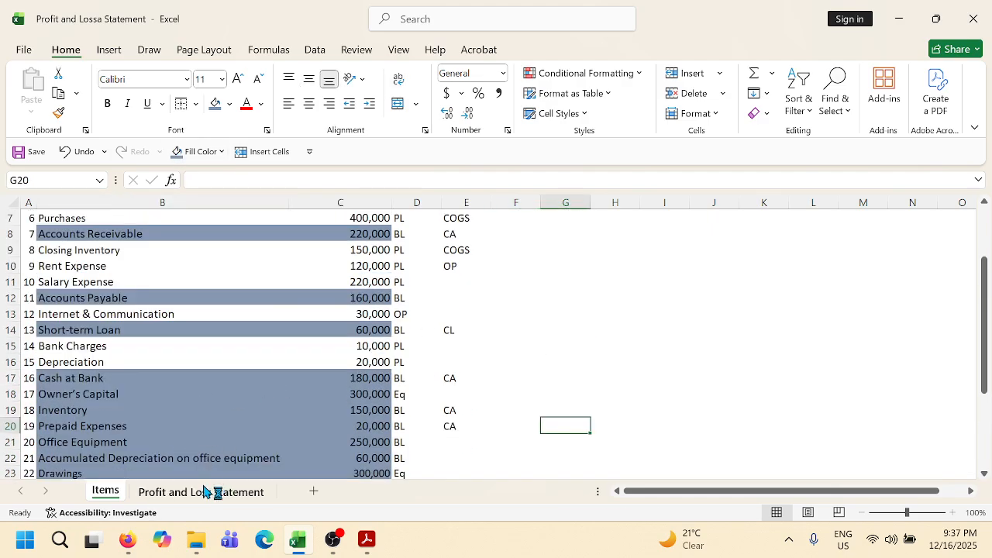
Enter the label "Total Revenue :" in B8 of the Profit and Loss statement, below Sales Revenue, and right-align it.
left_click(235, 491)
scroll(450, 383, "up", 4)
scroll(523, 357, "up", 5)
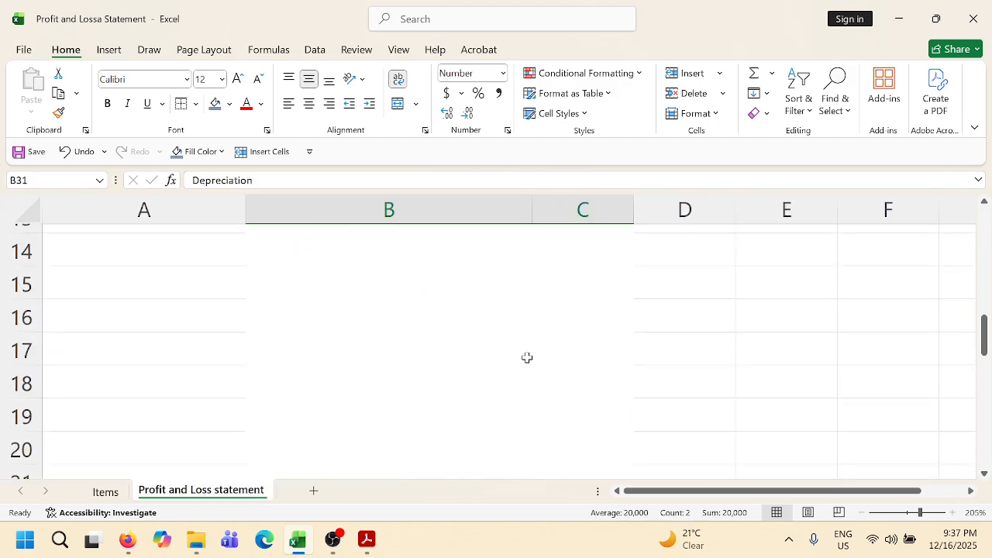
scroll(523, 356, "down", 2)
scroll(516, 354, "down", 1)
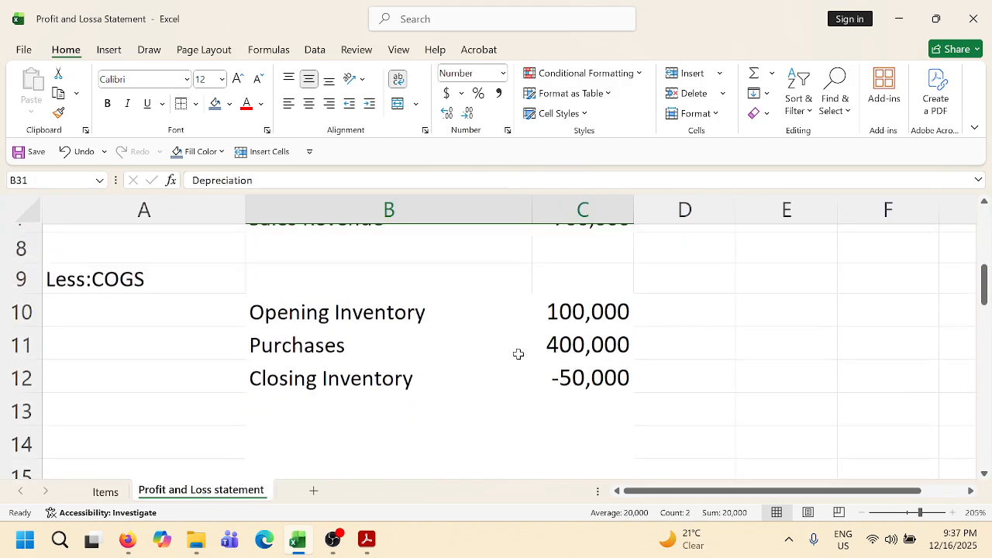
scroll(469, 343, "up", 3)
left_click(394, 362)
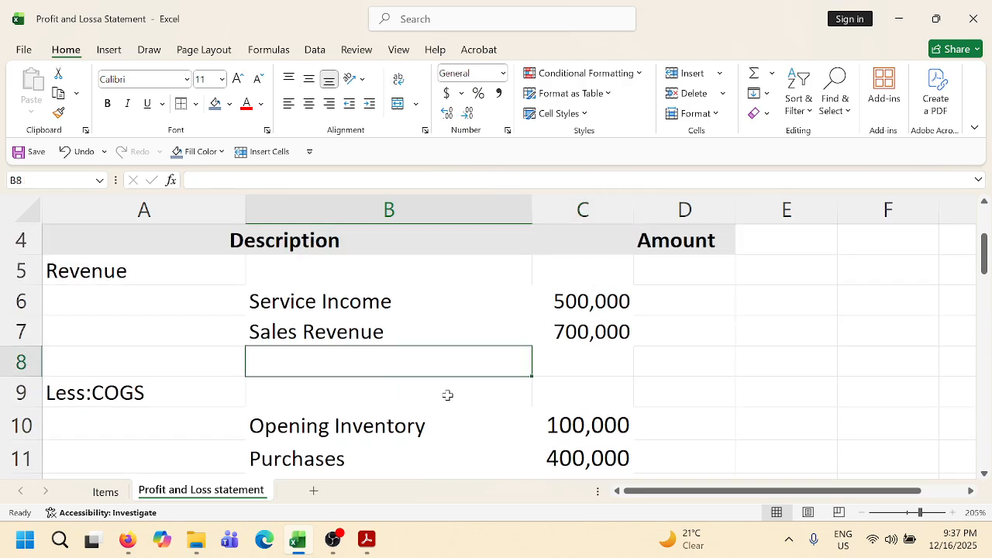
type("T")
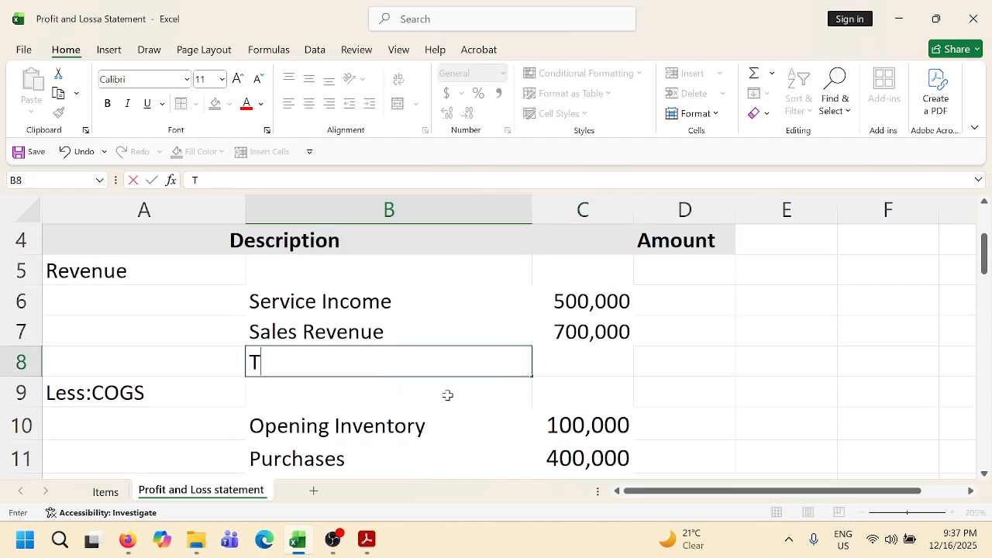
type("otal Ren")
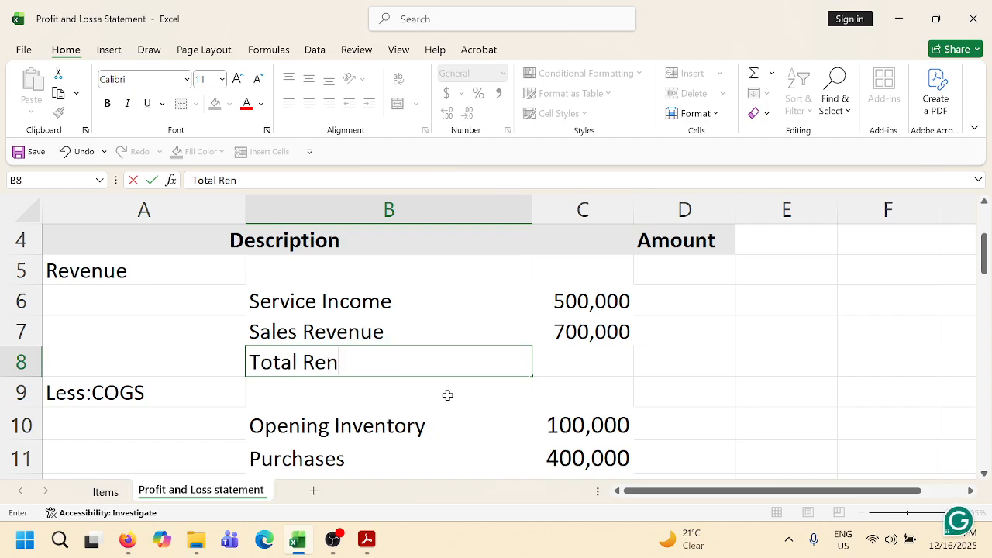
key("BackSpace")
type("venue :")
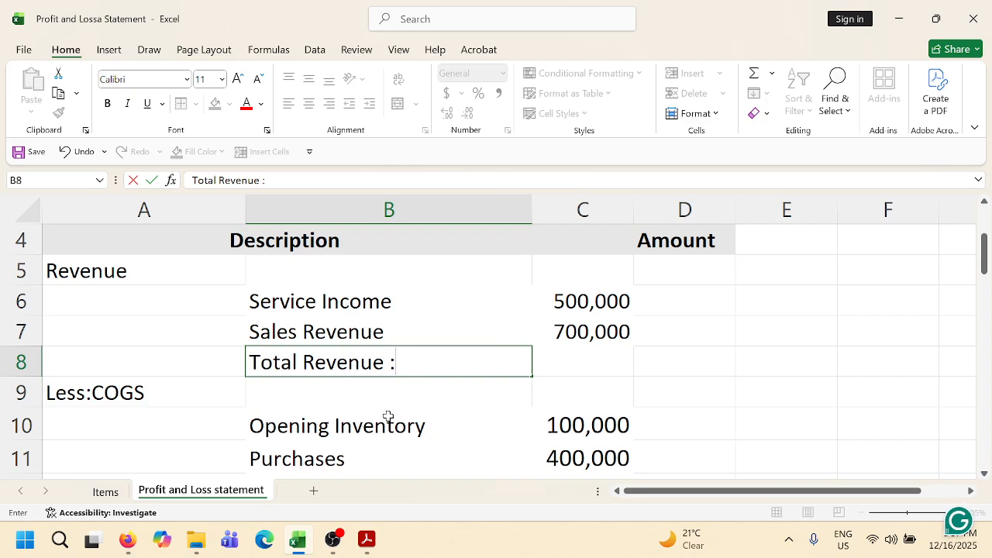
left_click(478, 418)
left_click(353, 354)
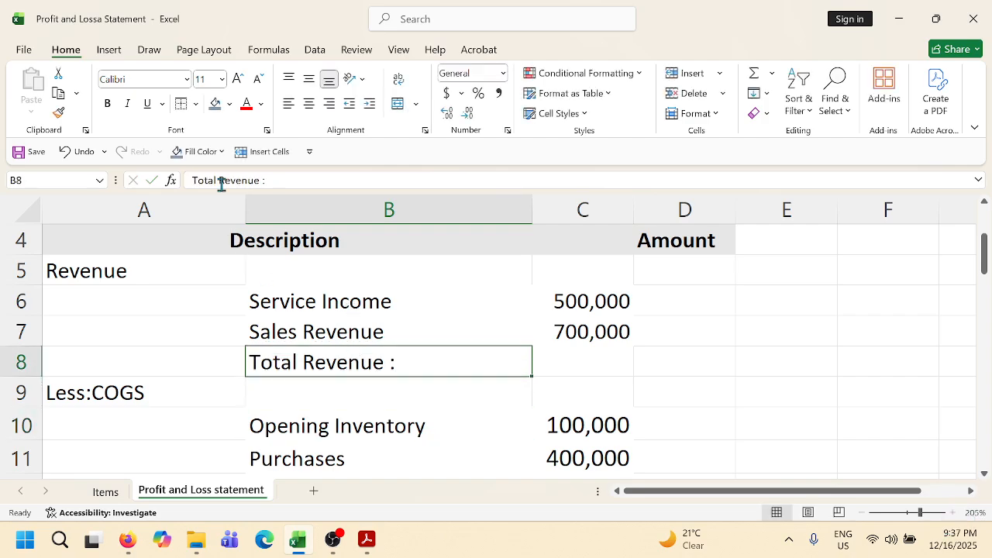
left_click(329, 103)
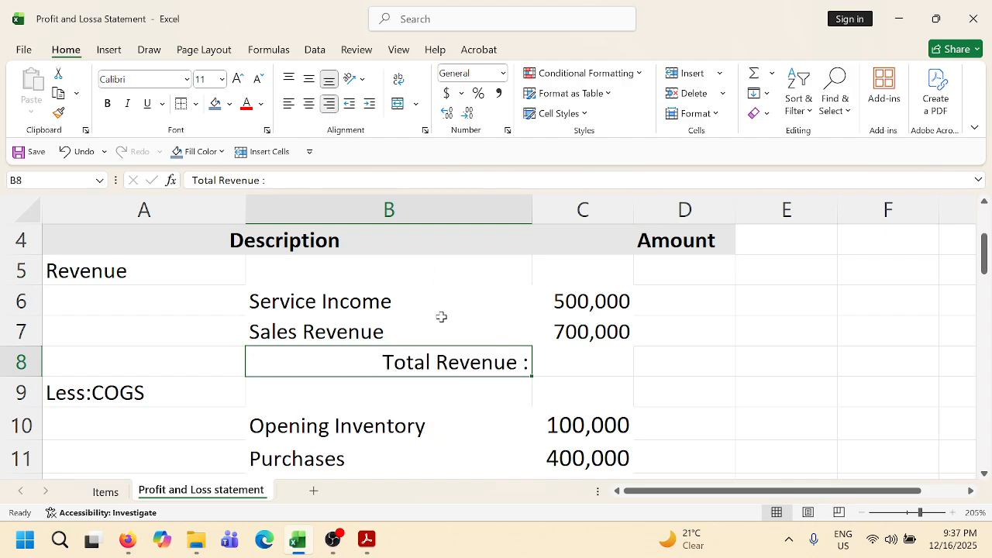
Calculate total revenue in C8 with the formula =SUM(C6:C7).
left_click(578, 354)
type("=SUM")
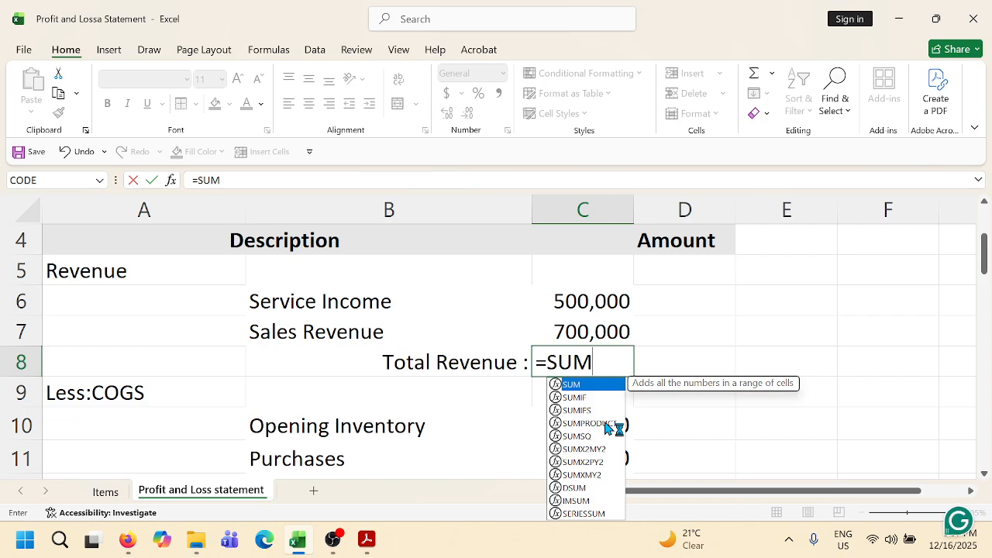
type("(")
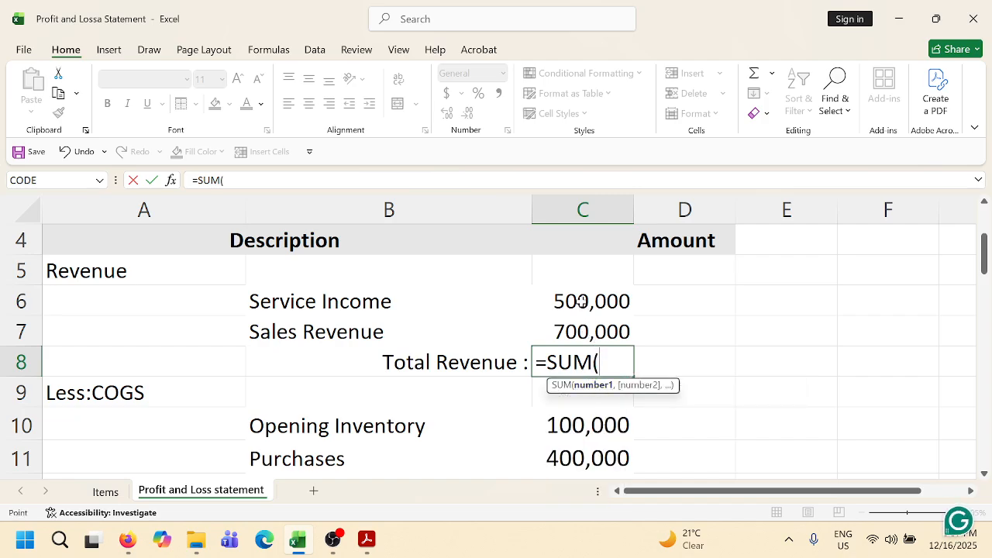
left_click_drag(585, 313, 581, 326)
type(")")
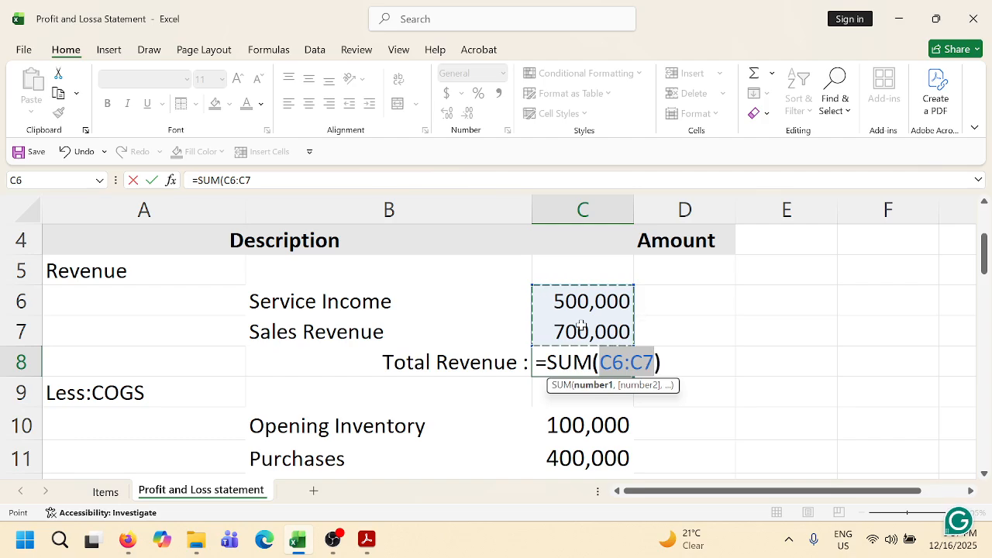
key("Return")
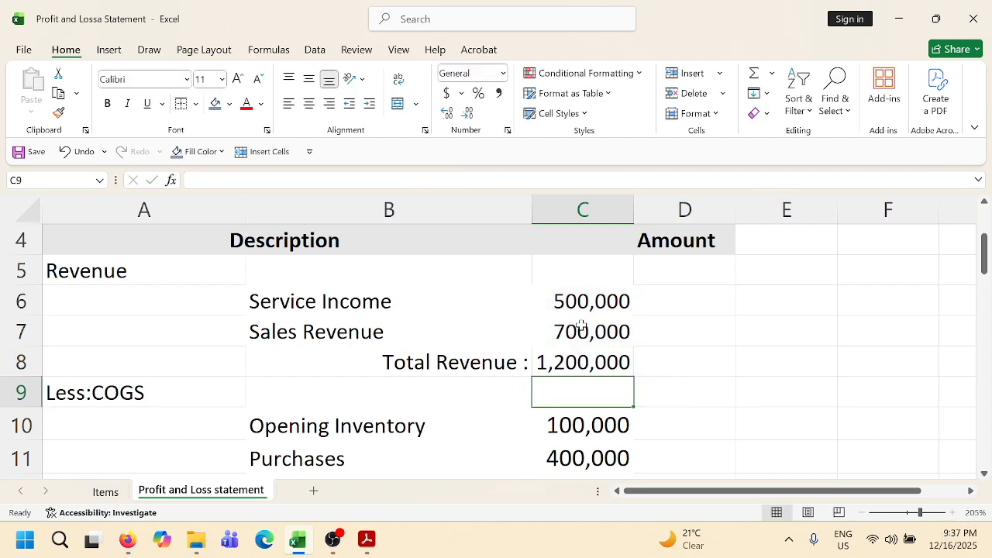
Enter the label "Total COGS:" in B13, below Closing Inventory, and right-align it.
scroll(558, 387, "down", 2)
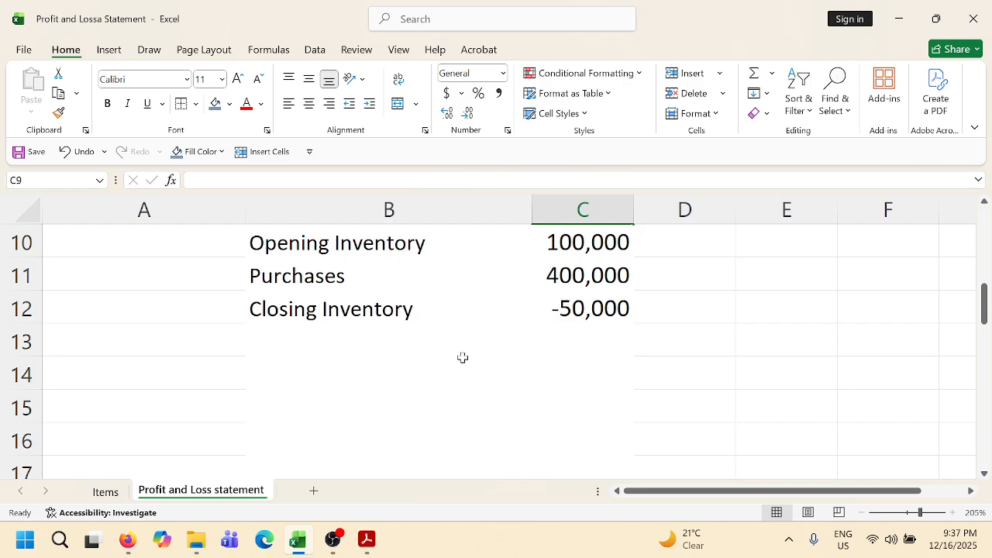
scroll(458, 359, "up", 1)
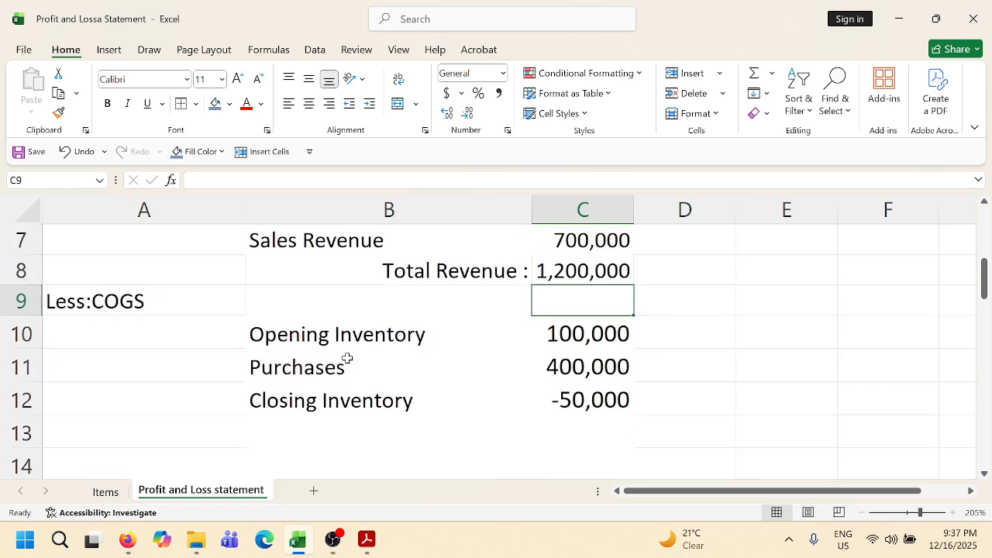
left_click(467, 440)
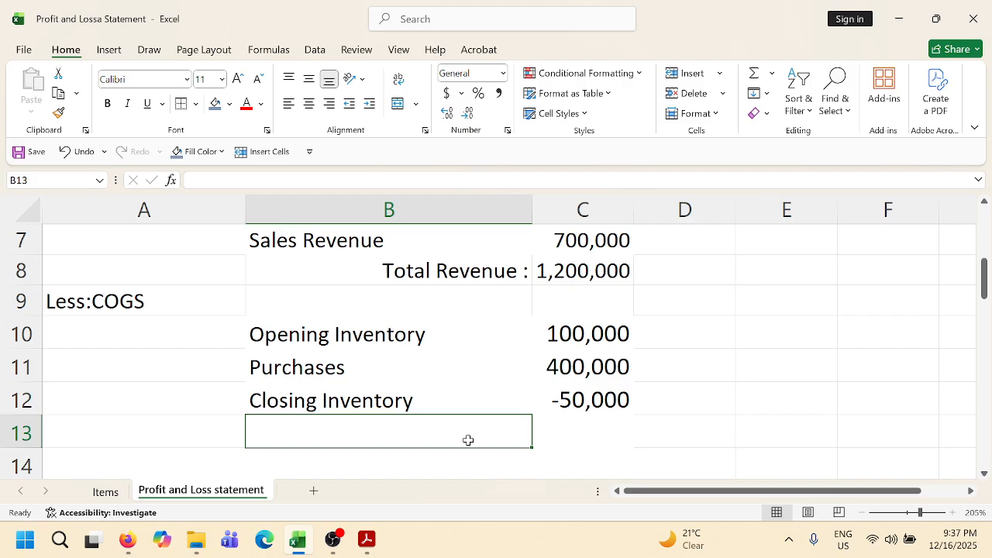
type("T")
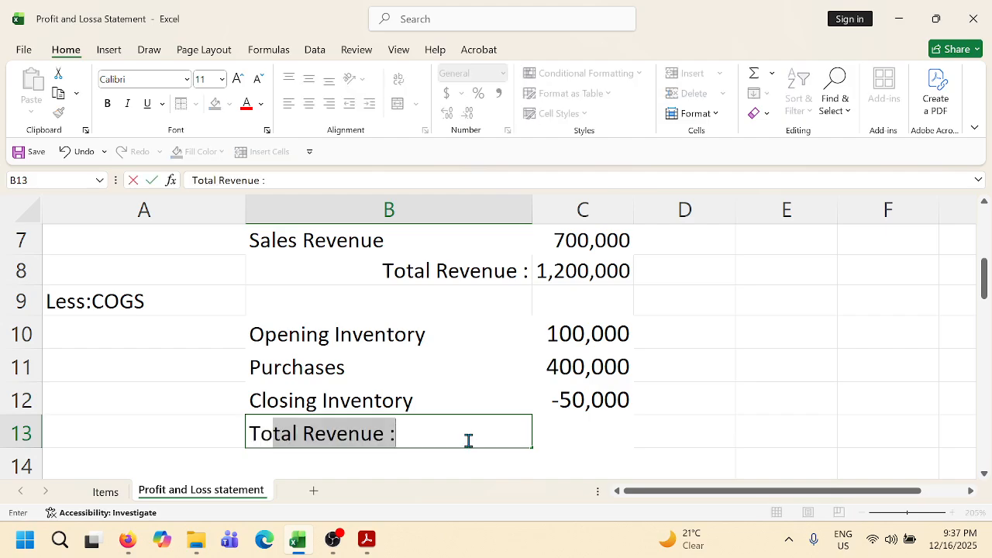
type("otal ")
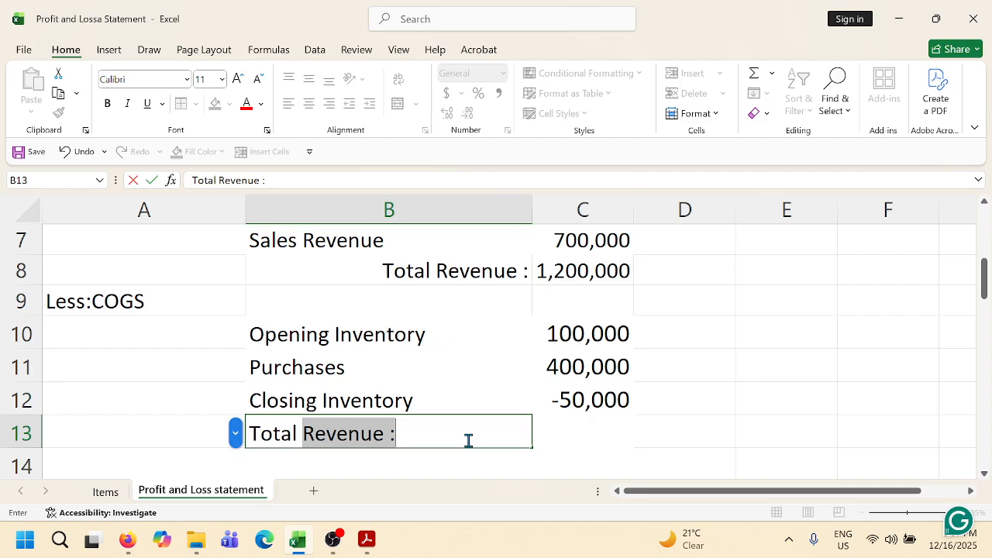
type("COG")
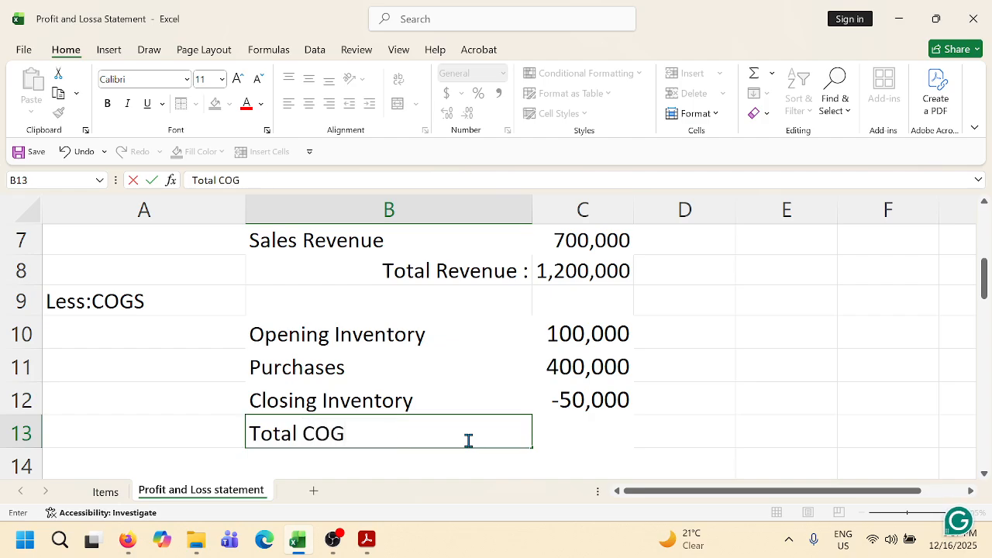
type("S:")
key("Return")
left_click(393, 431)
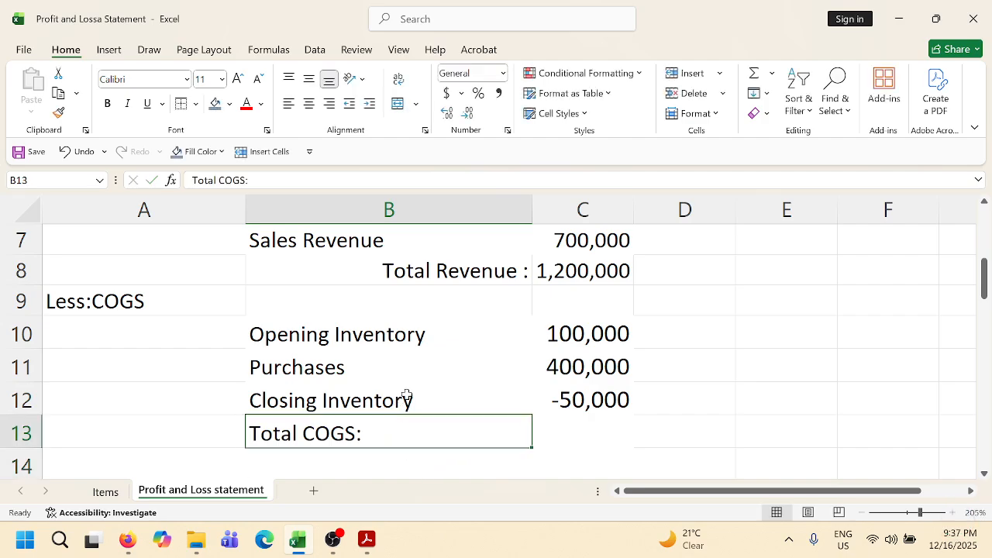
left_click(330, 106)
Calculate total COGS in C13 with the formula =SUM(C10:C12).
left_click(579, 433)
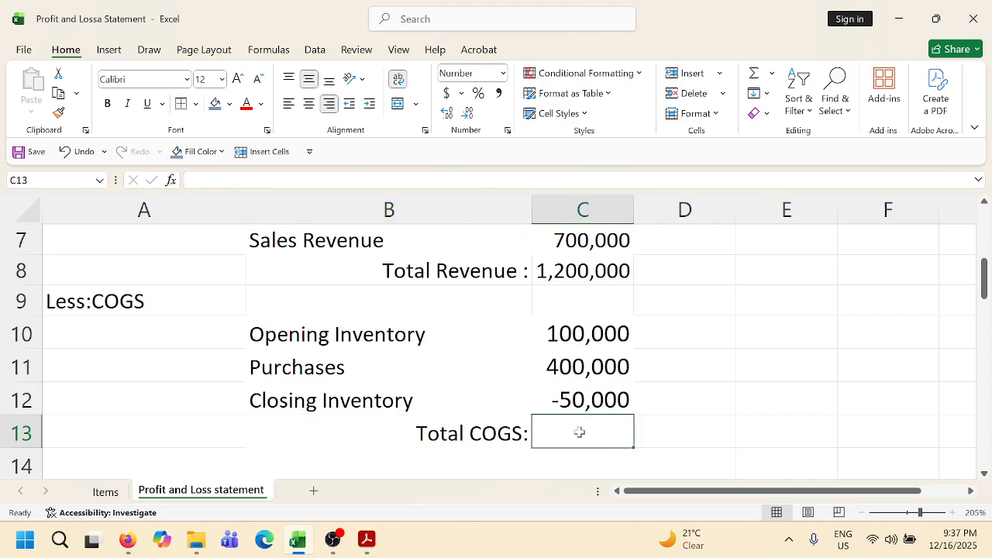
type("=SU")
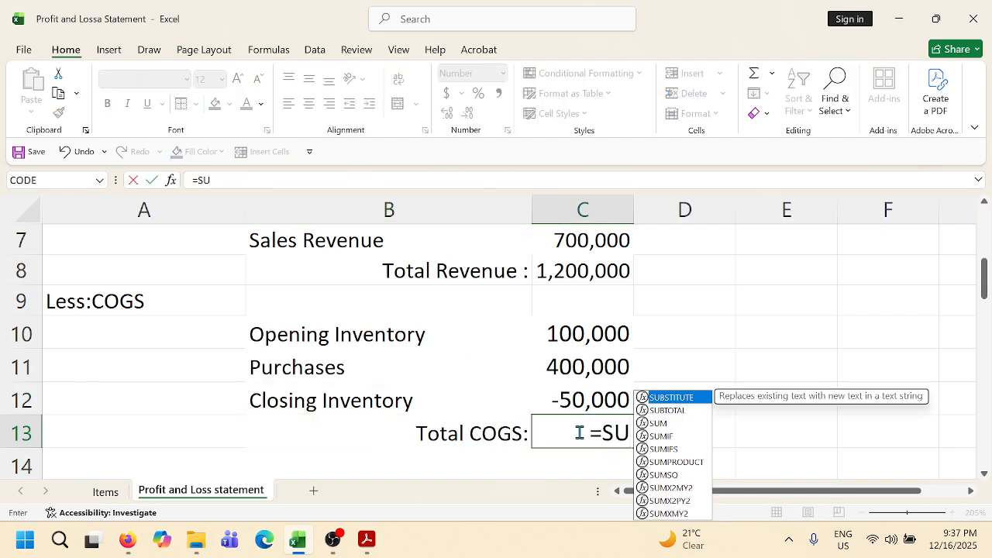
type("M(")
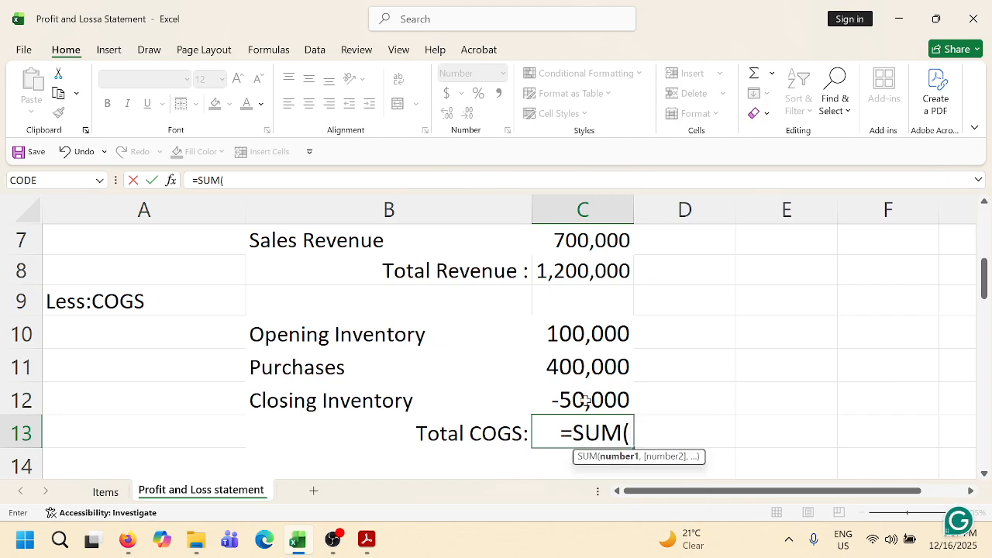
left_click(581, 334)
left_click_drag(581, 357, 572, 393)
key("Return")
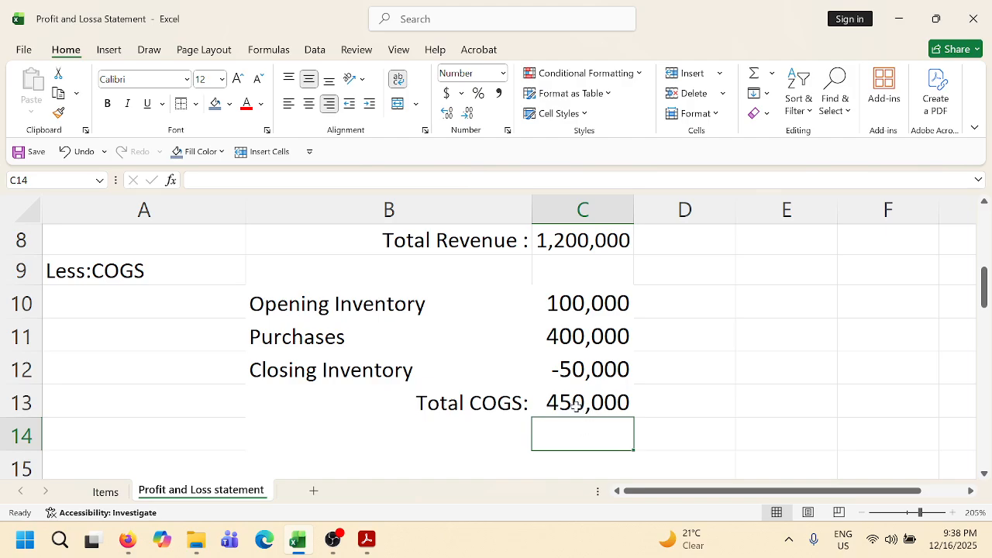
left_click(575, 402)
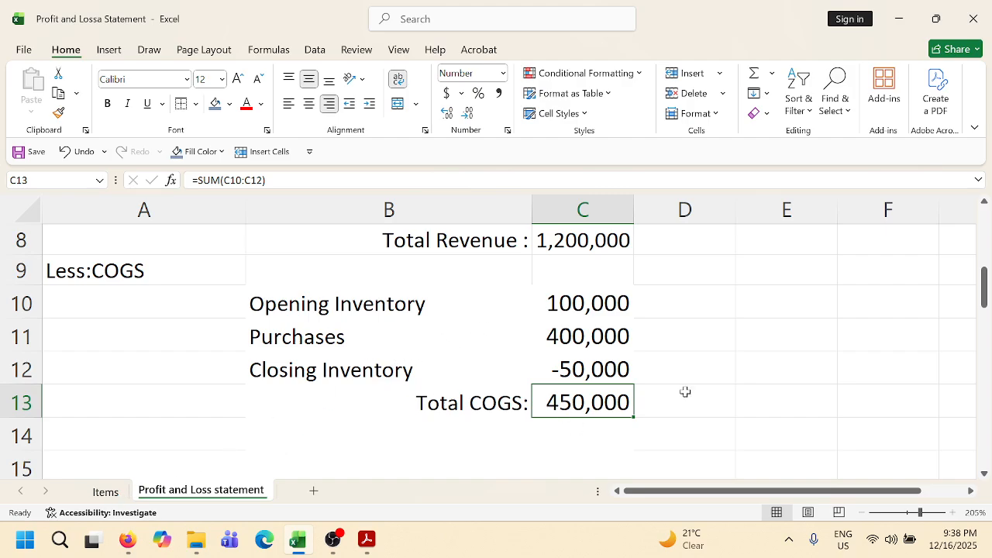
left_click(768, 341)
Review the items list on the Items sheet and check the amount recorded for Closing Inventory.
left_click(104, 490)
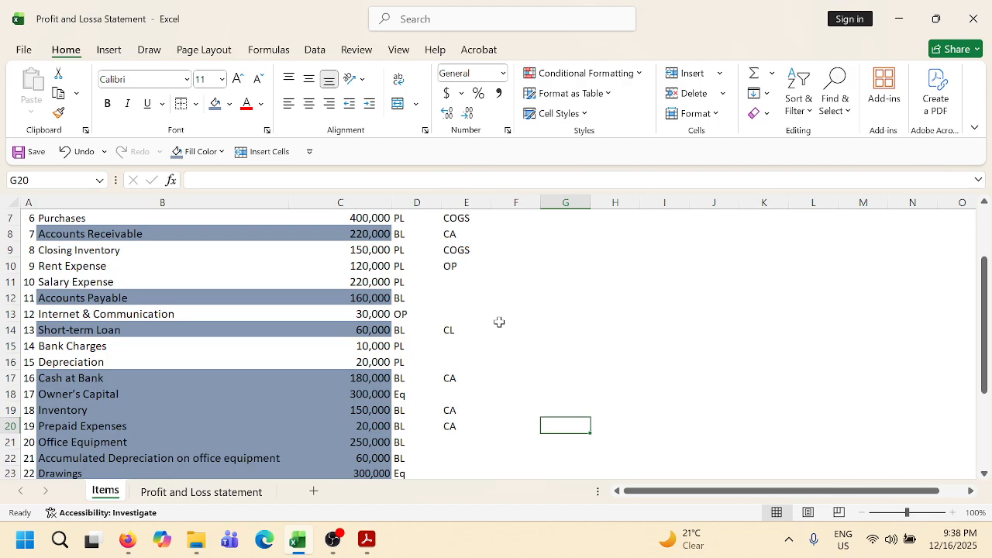
scroll(297, 337, "down", 1)
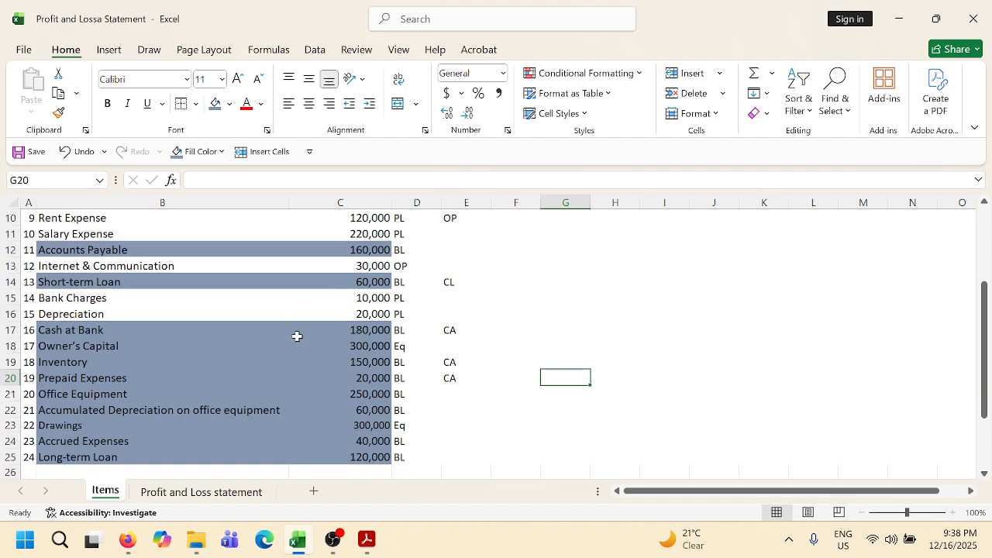
scroll(297, 336, "down", 2)
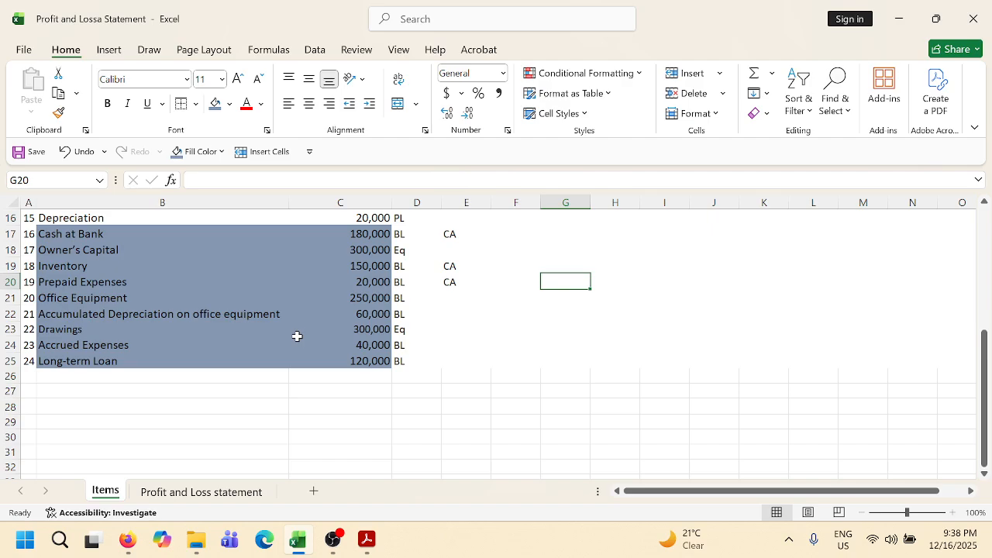
scroll(297, 335, "up", 1)
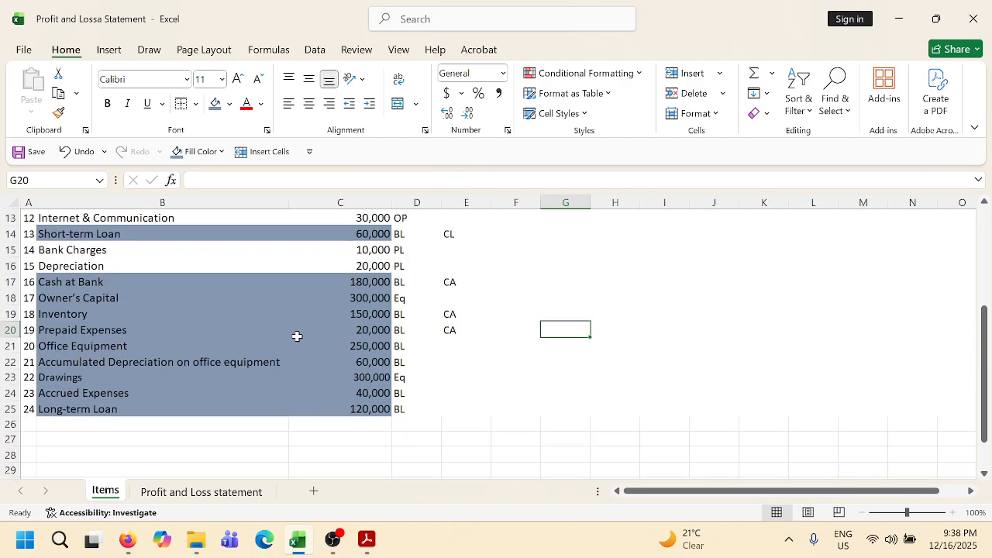
scroll(297, 336, "up", 3)
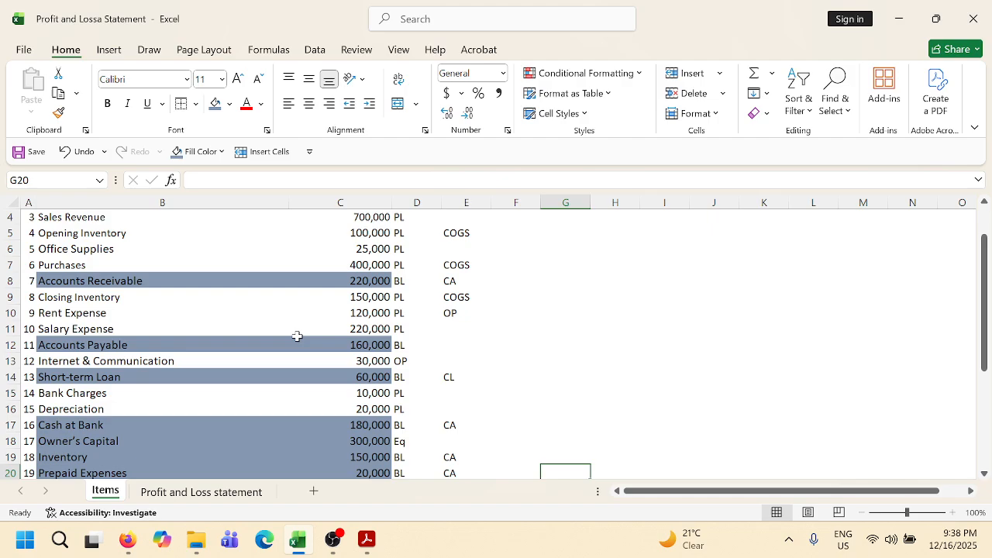
scroll(297, 336, "up", 1)
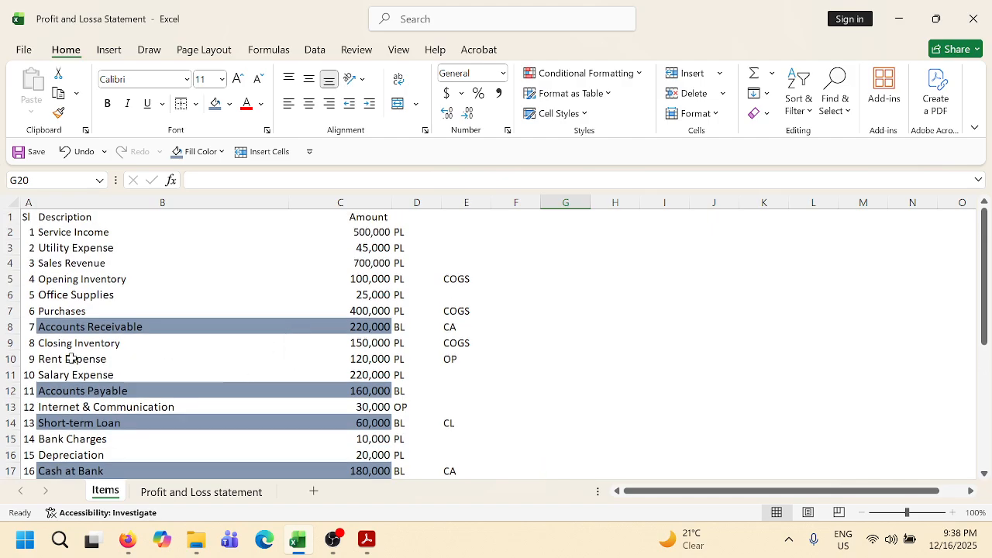
left_click_drag(155, 342, 329, 344)
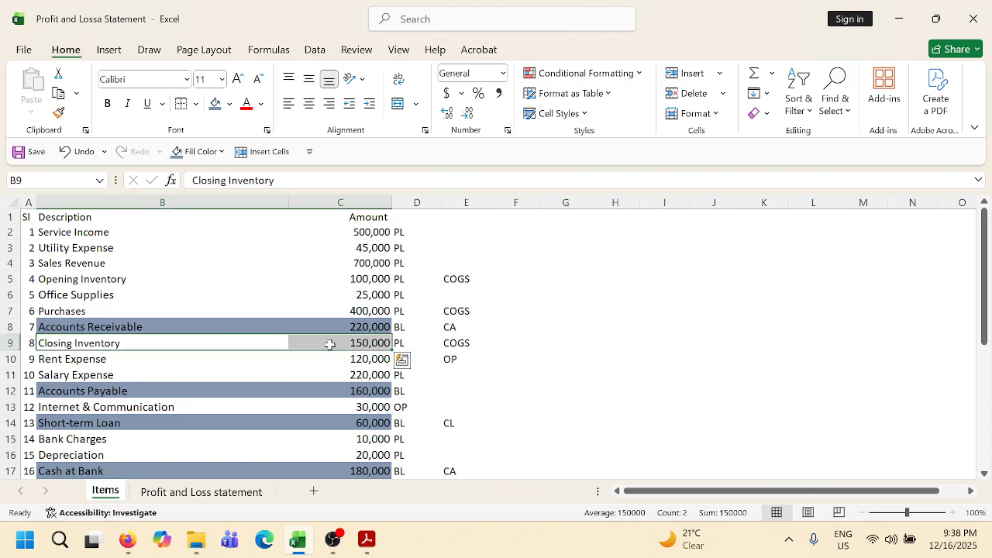
Correct the Closing Inventory amount in C12 of the Profit and Loss statement to -150000.
left_click(208, 492)
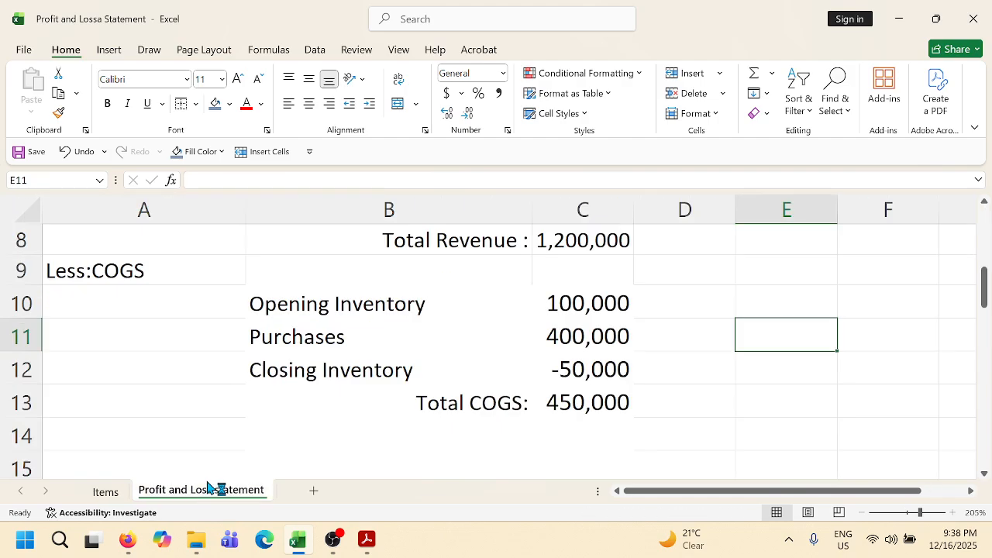
left_click(578, 380)
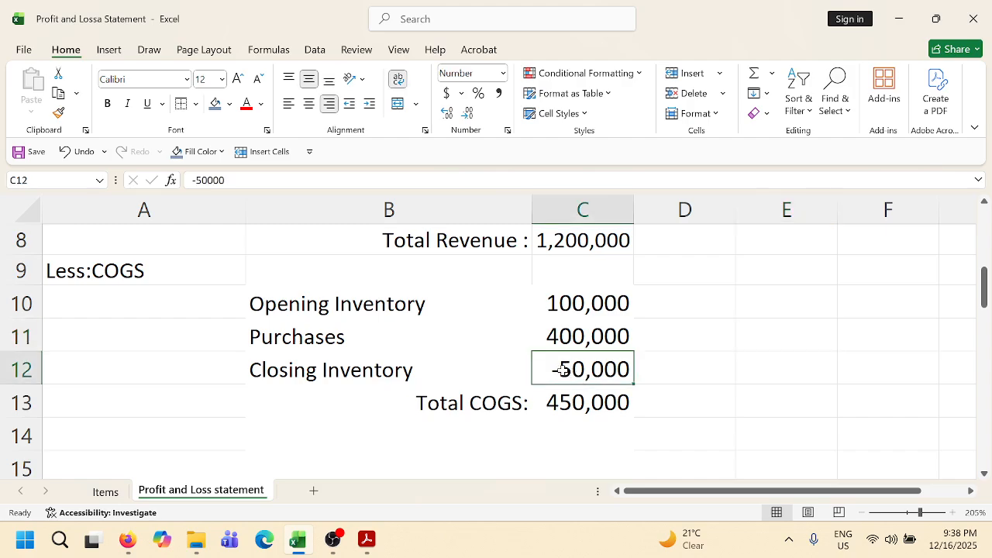
double_click(565, 375)
left_click(544, 372)
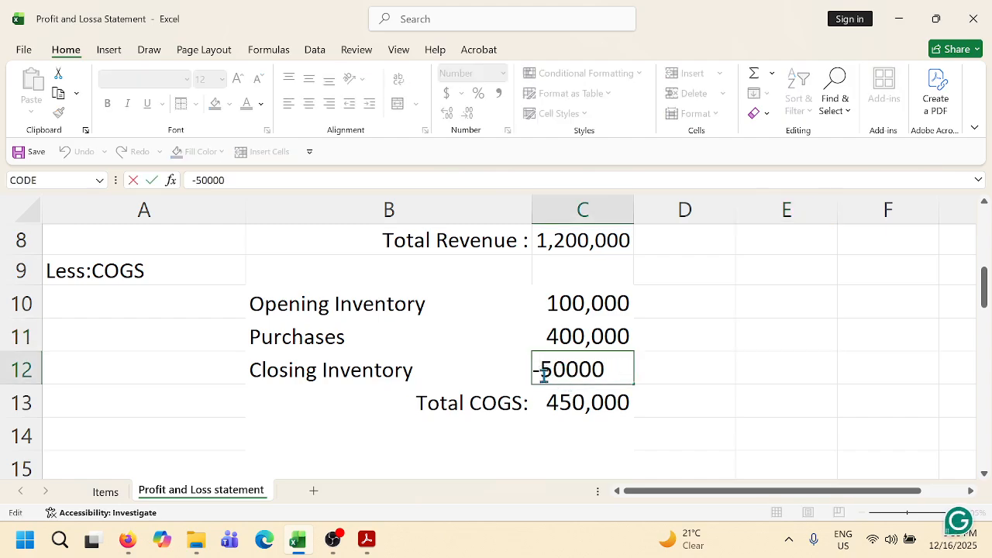
type("1")
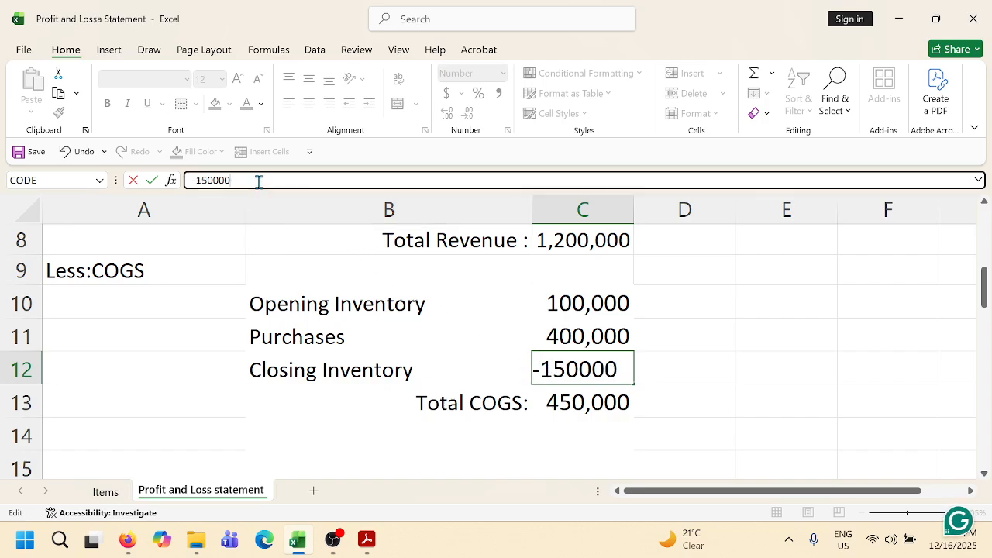
key("Return")
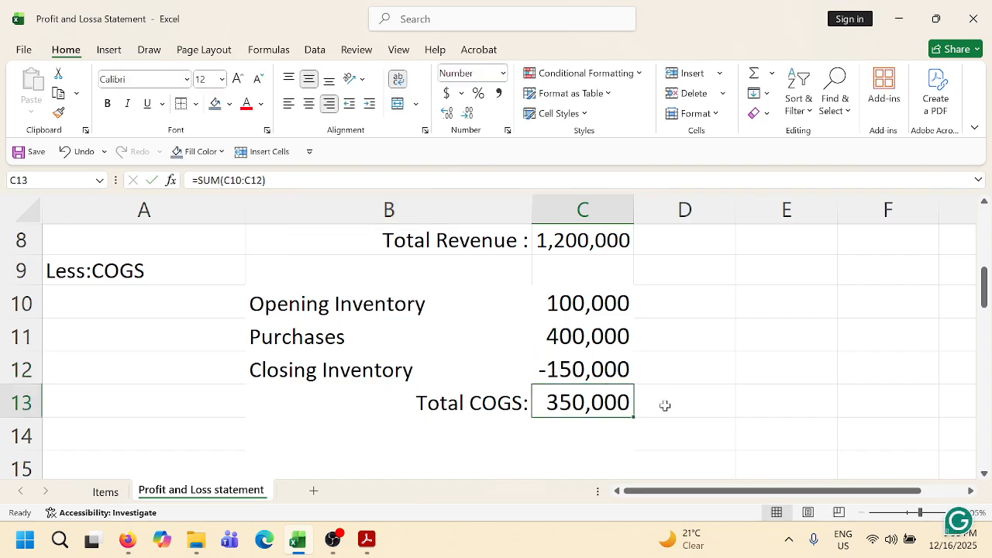
Enter the label "Gross Profit:" in A14 of the Profit and Loss statement, in the row below Total COGS.
scroll(599, 405, "down", 1)
scroll(396, 392, "up", 2)
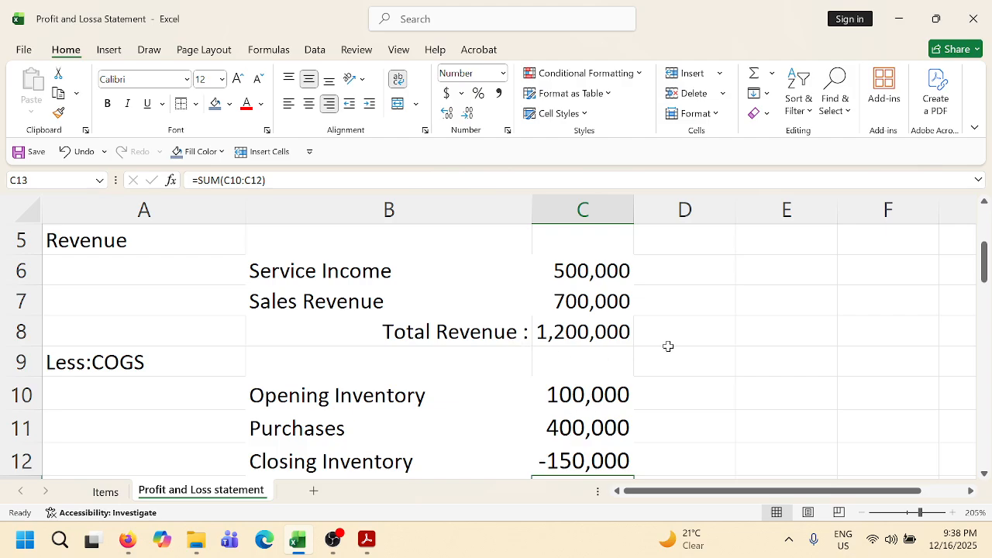
scroll(668, 347, "down", 1)
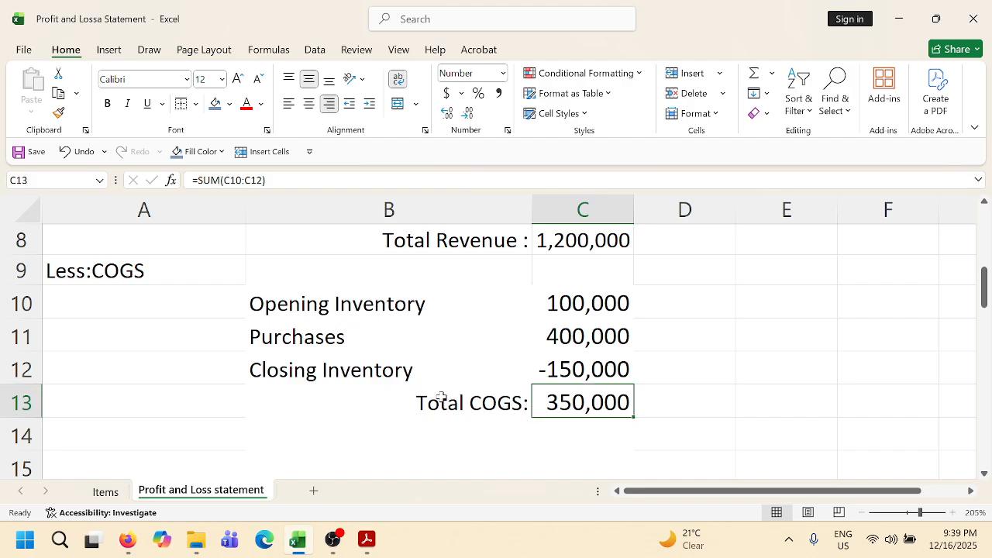
scroll(349, 411, "down", 1)
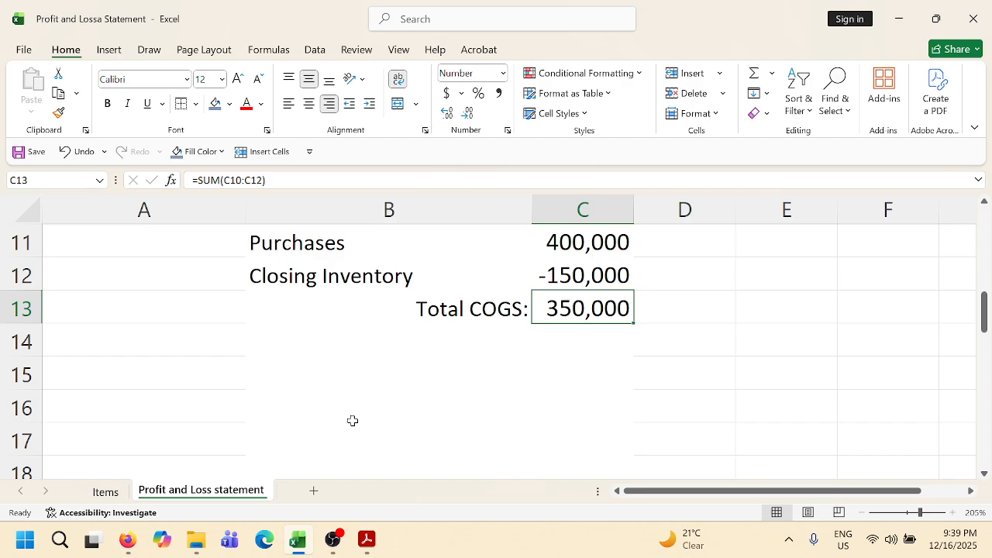
left_click(194, 349)
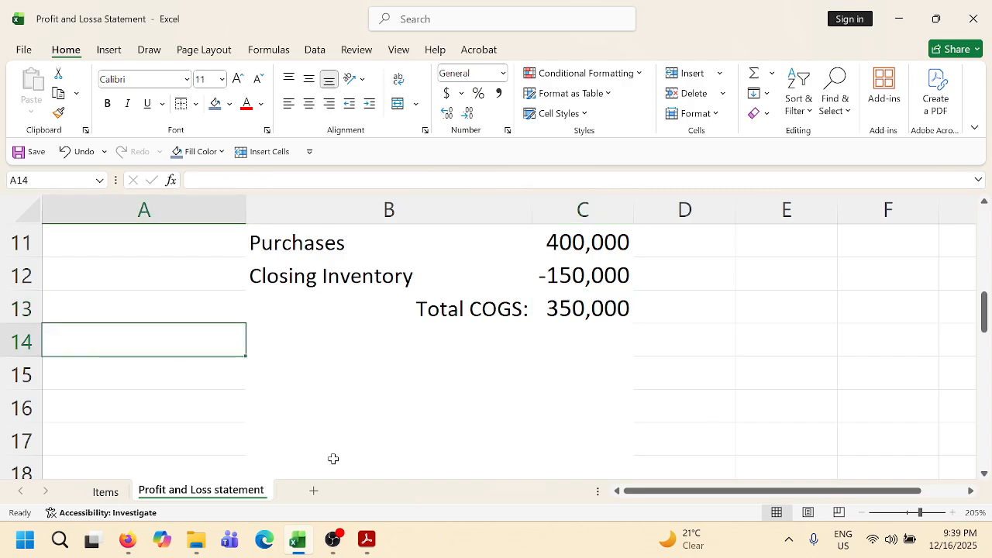
type("Gross ro")
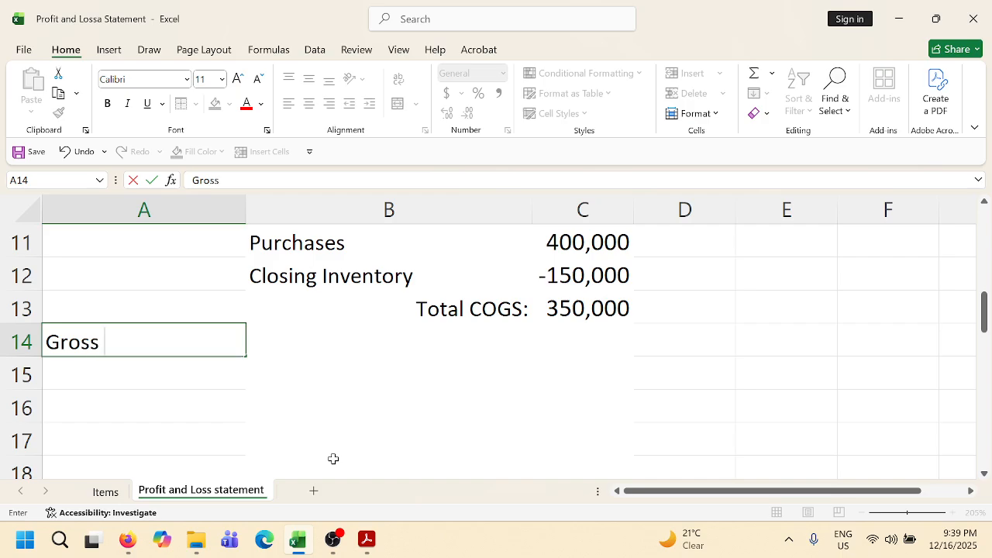
key("BackSpace")
key("BackSpace")
type("Profit")
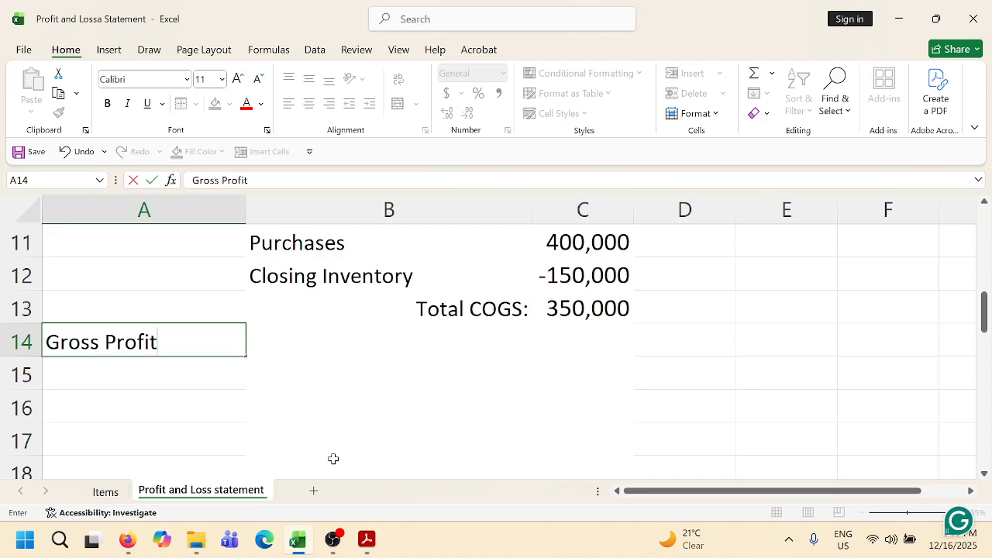
type(":")
left_click(175, 397)
left_click(173, 339)
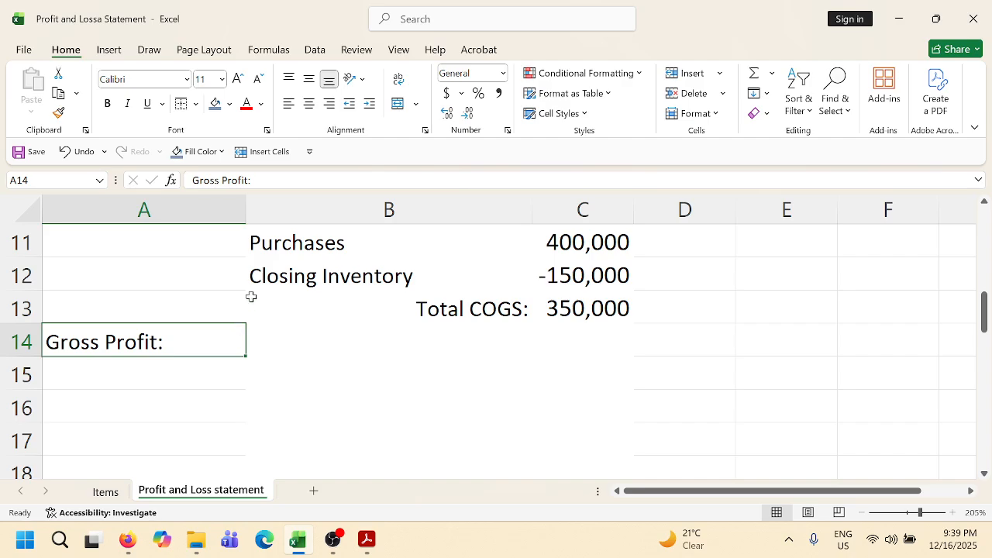
Merge A14:B14 and right-align the Gross Profit label in the merged cell.
left_click(329, 103)
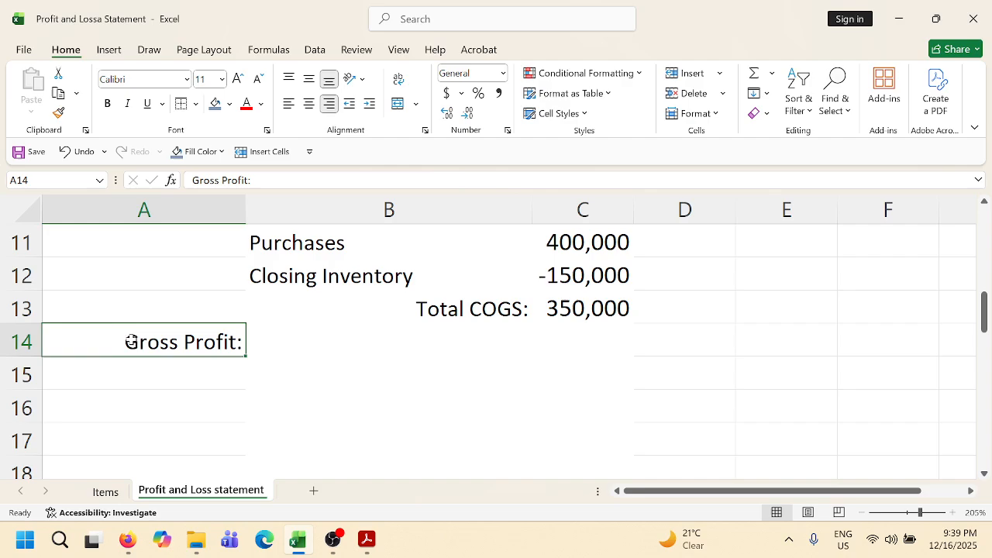
left_click_drag(131, 339, 403, 346)
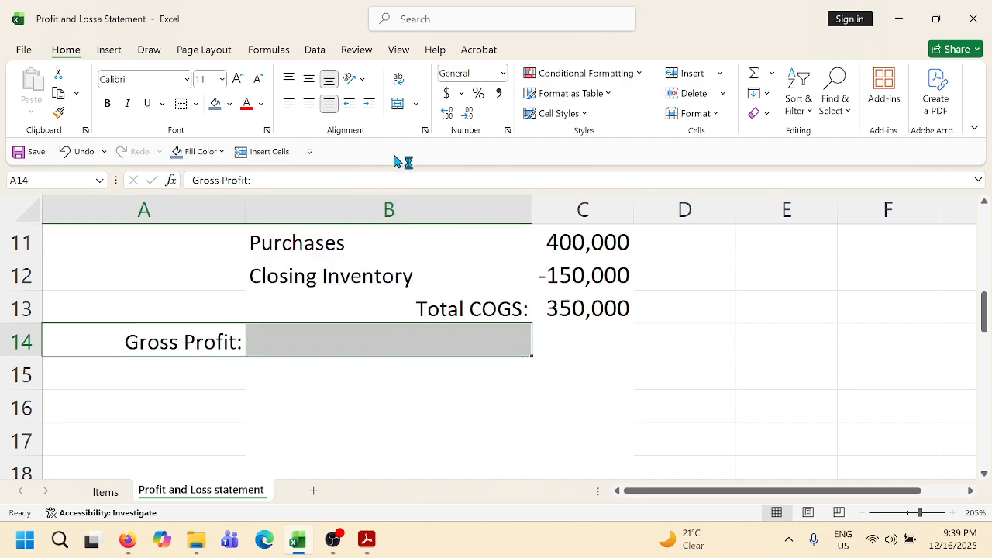
left_click(416, 104)
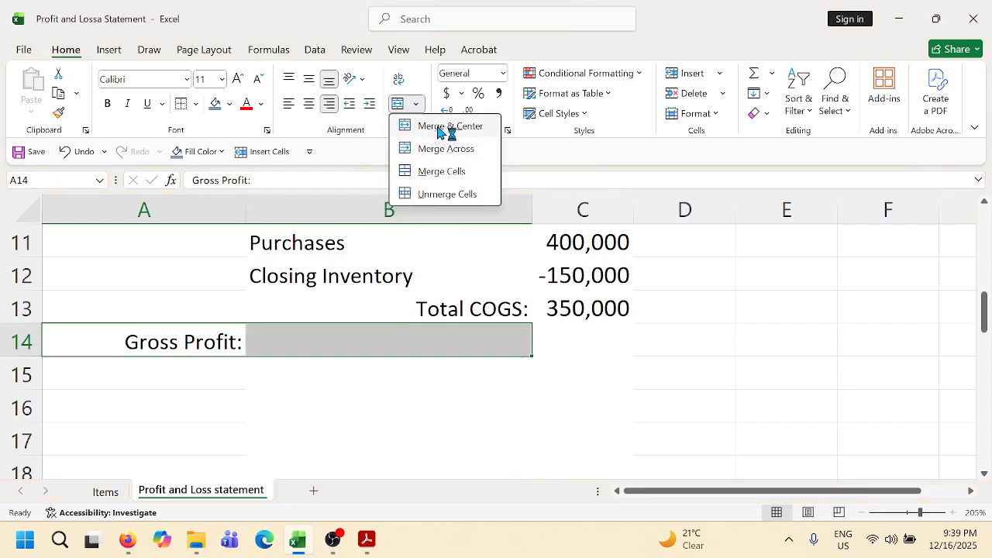
left_click(437, 126)
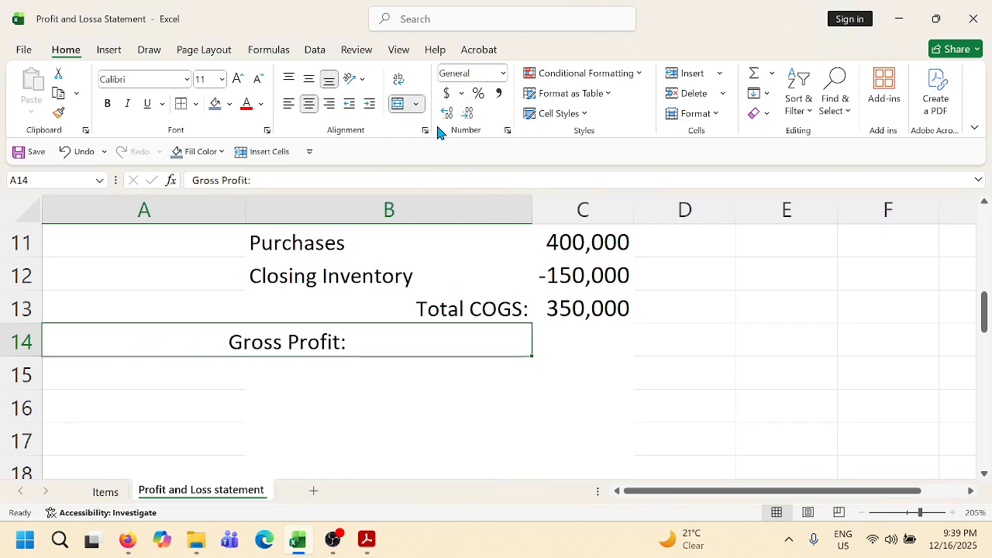
left_click(330, 103)
Calculate gross profit in C14 by subtracting total COGS from total revenue with the formula =C8-C13.
left_click(560, 338)
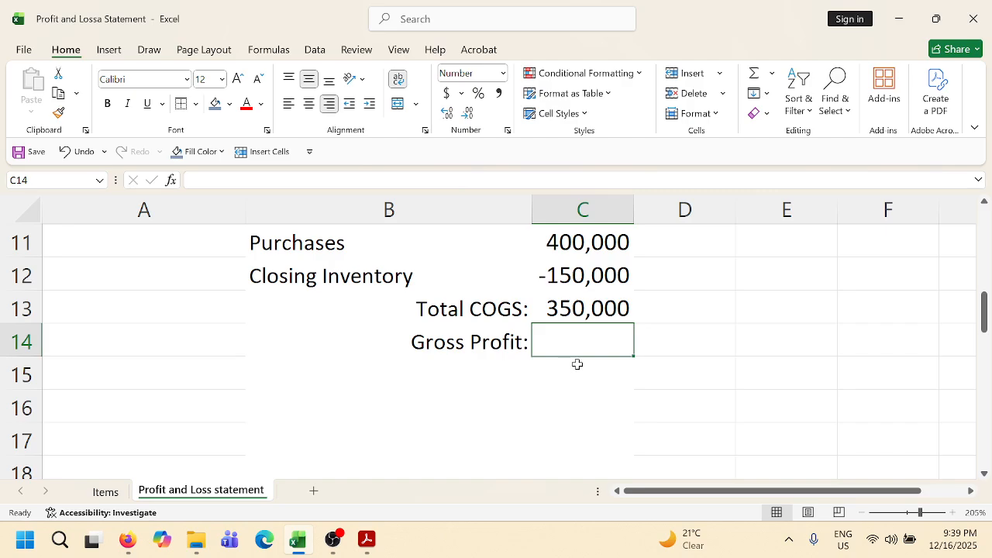
type("+")
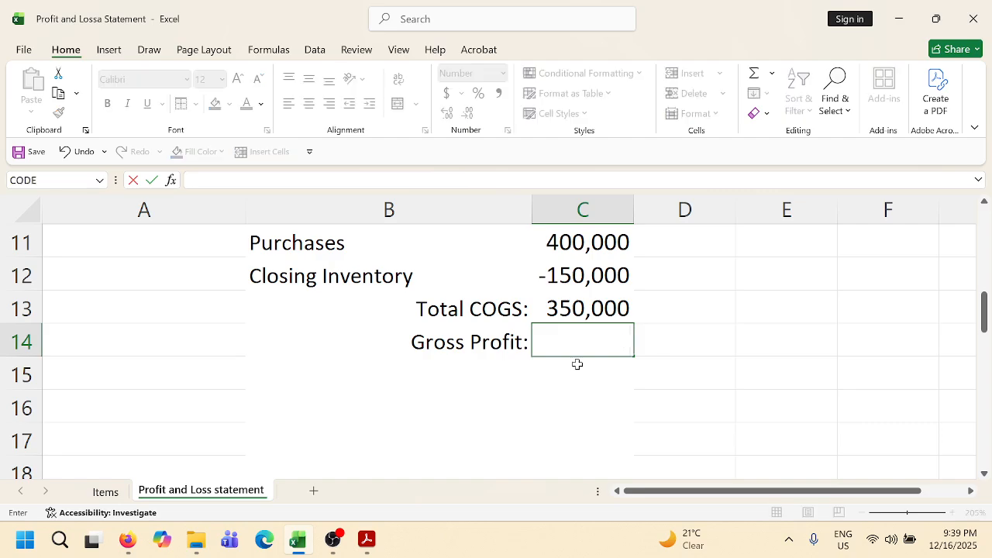
type("=")
scroll(589, 328, "up", 1)
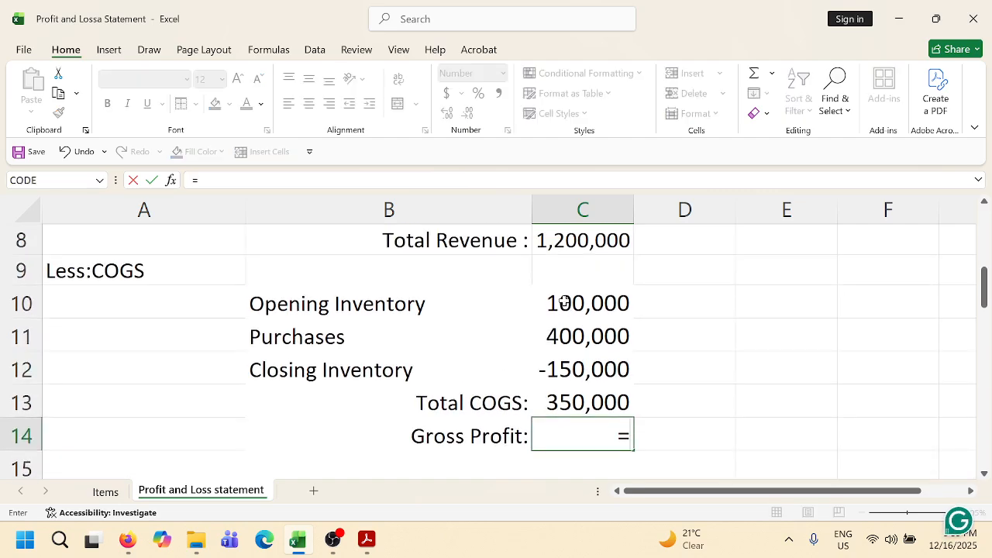
left_click(570, 241)
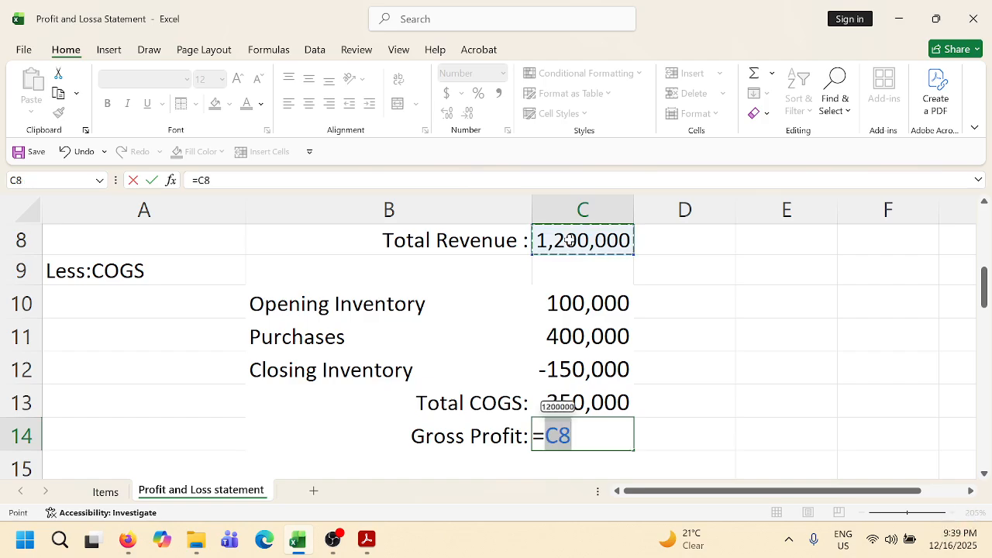
type("-")
left_click(598, 406)
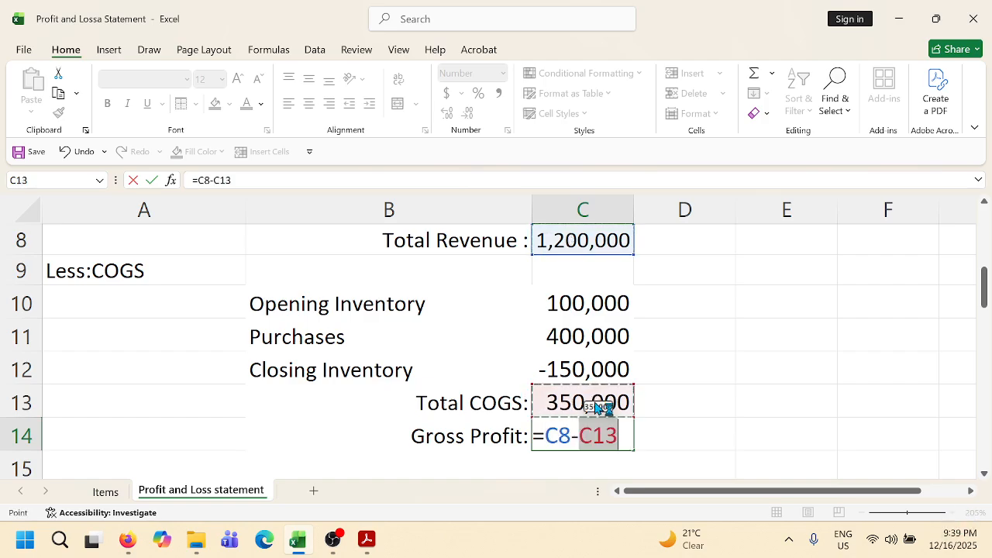
key("Return")
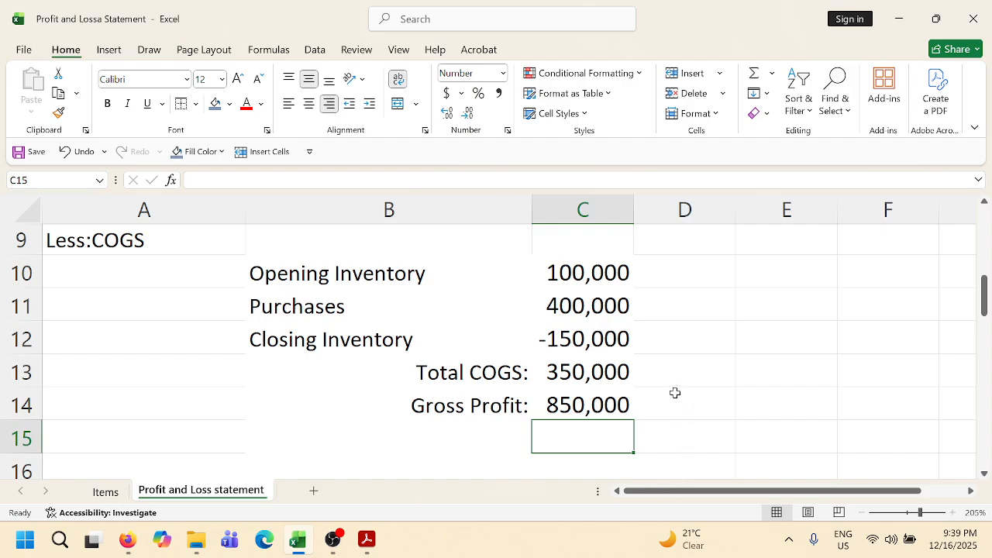
left_click(586, 400)
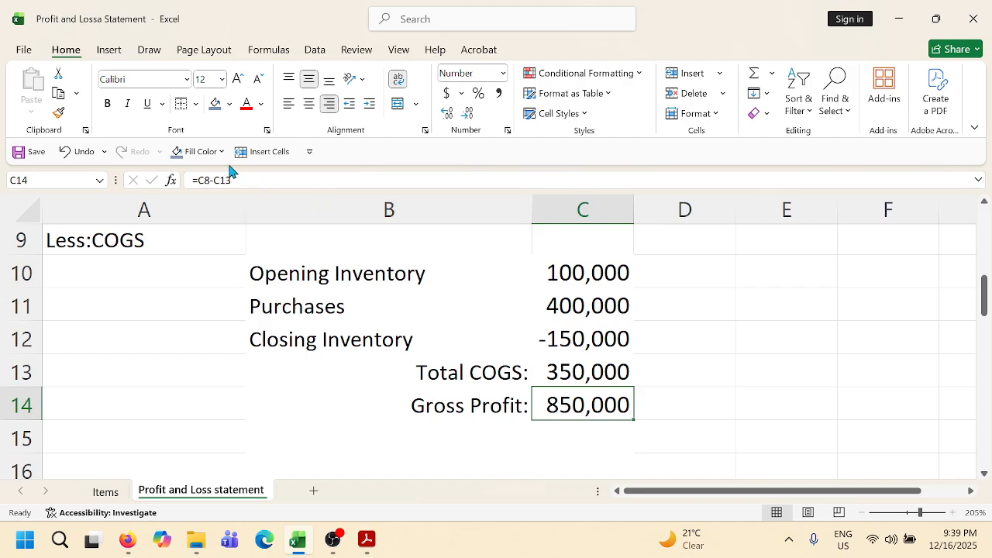
Apply a top border to the gross profit amount in C14 and check the cell's formula.
left_click(197, 105)
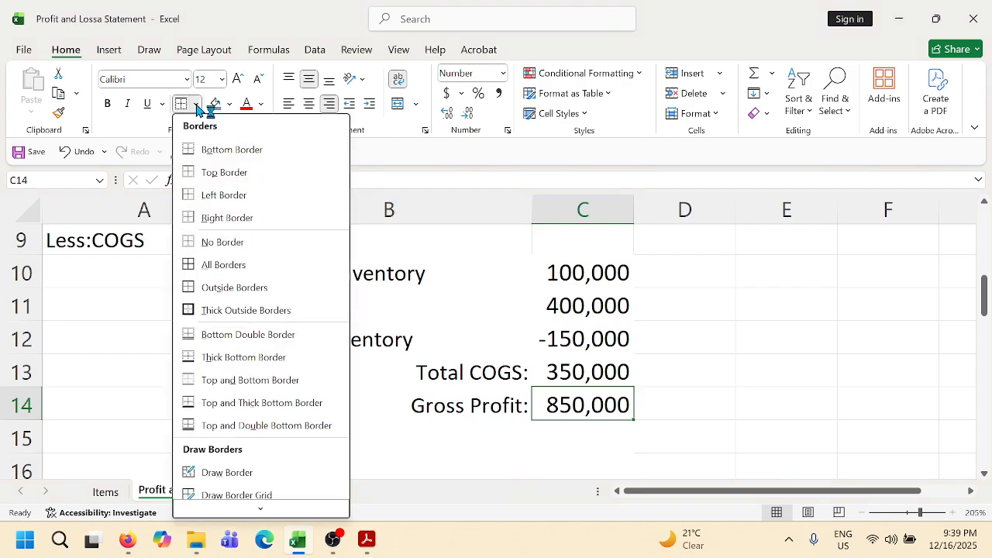
left_click(192, 104)
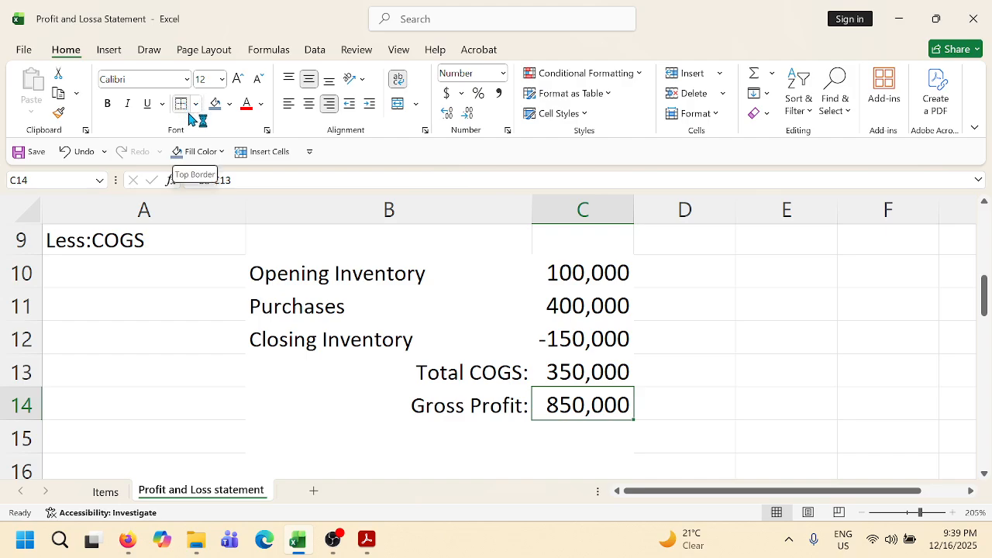
left_click(278, 179)
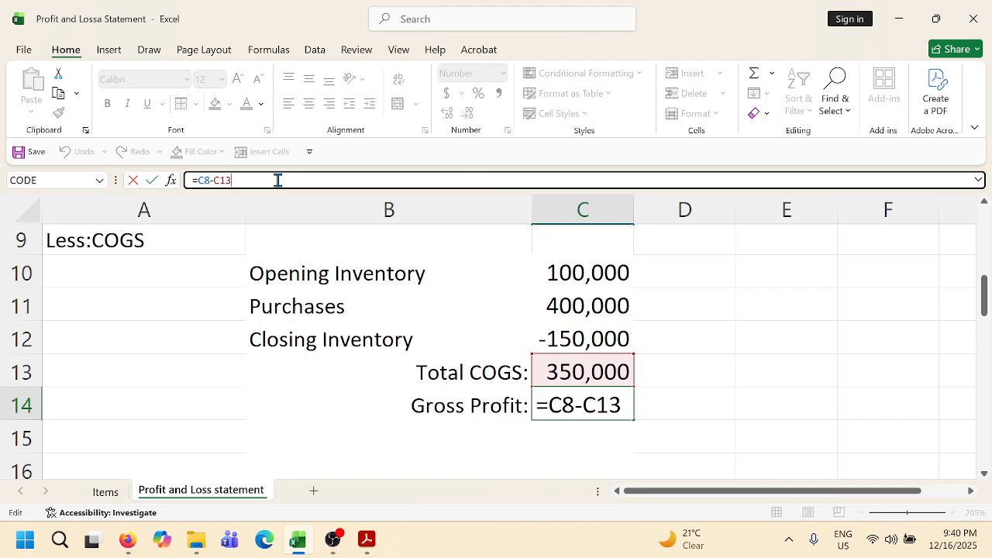
key("Return")
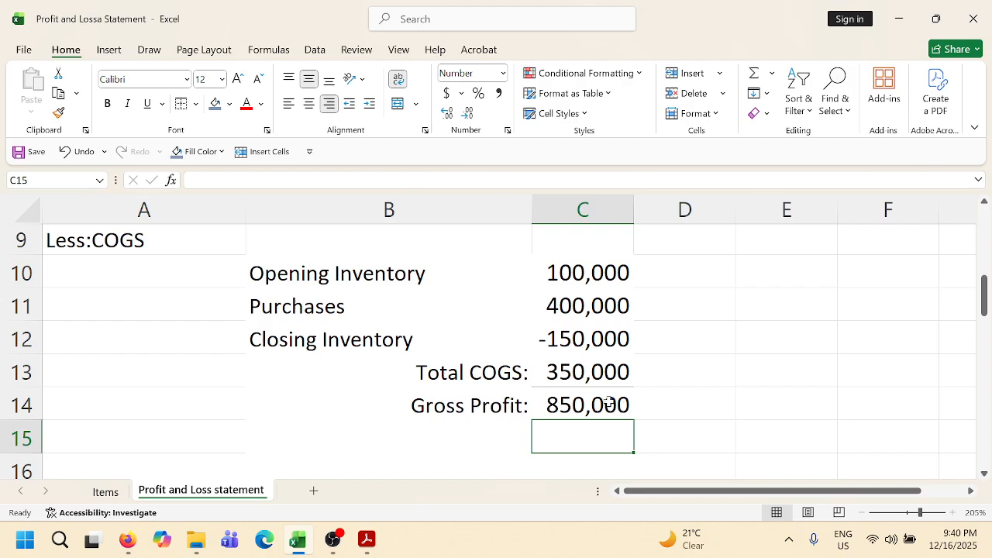
Merge A9:B9 in the Profit and Loss statement and left-align the Less:COGS heading in the merged cell.
scroll(564, 368, "up", 1)
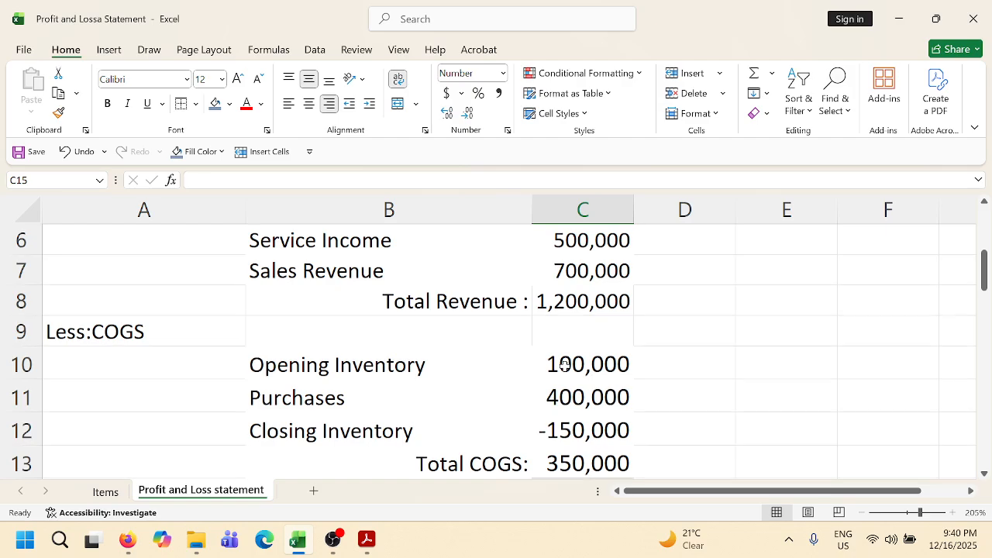
scroll(546, 340, "up", 1)
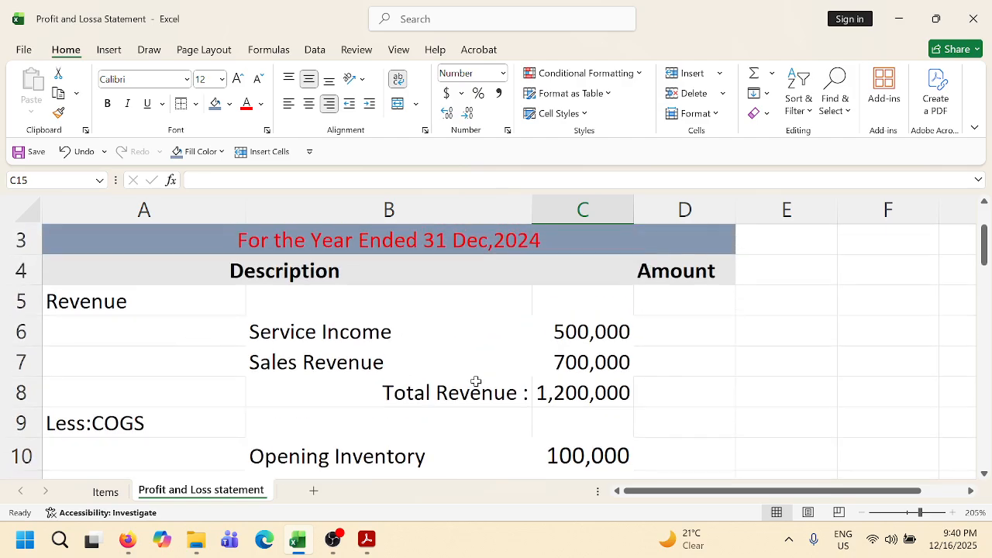
scroll(609, 393, "down", 1)
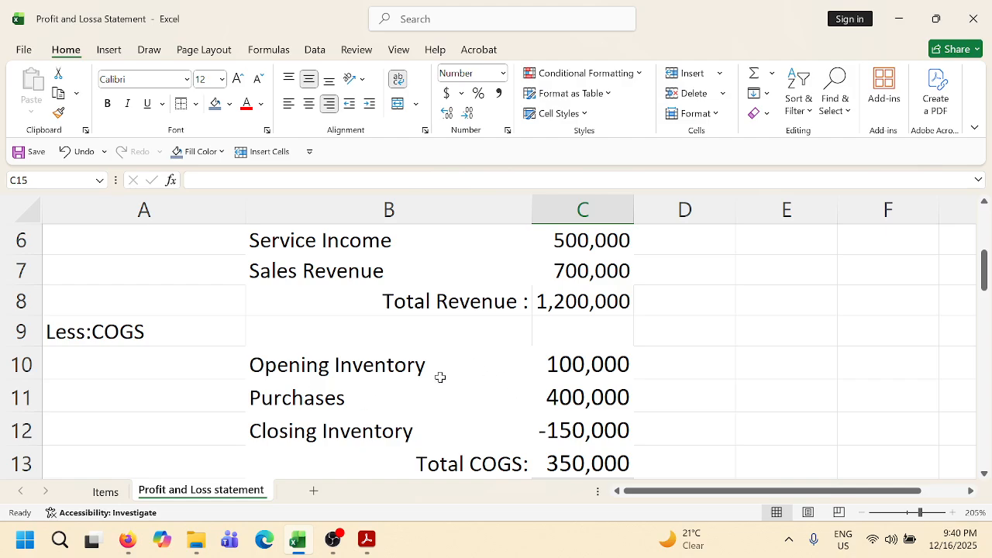
scroll(379, 385, "down", 1)
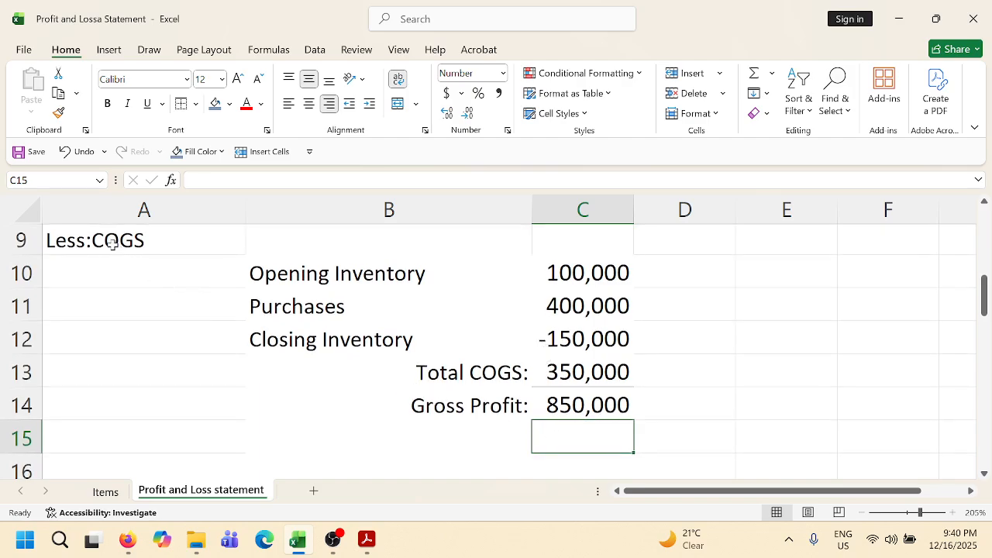
left_click_drag(111, 239, 365, 248)
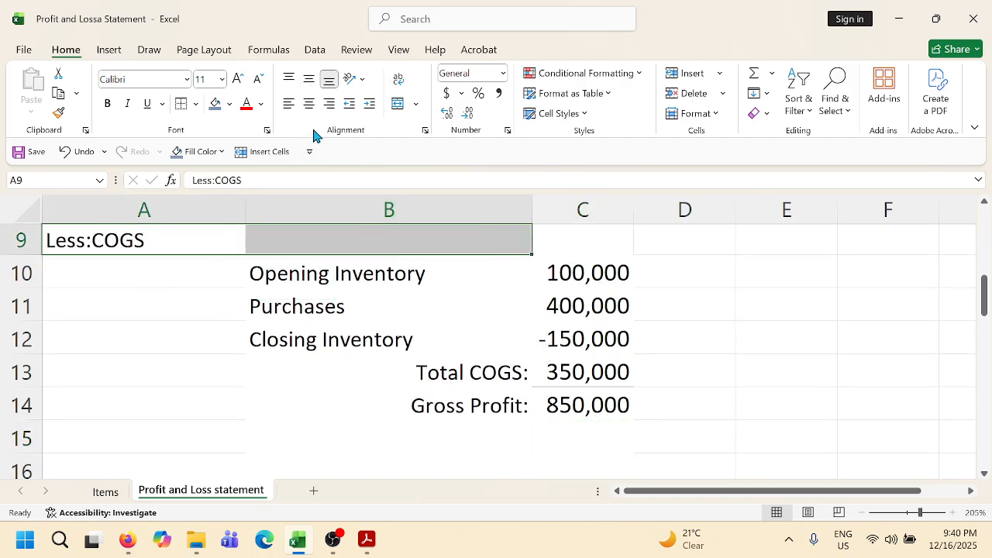
left_click(415, 104)
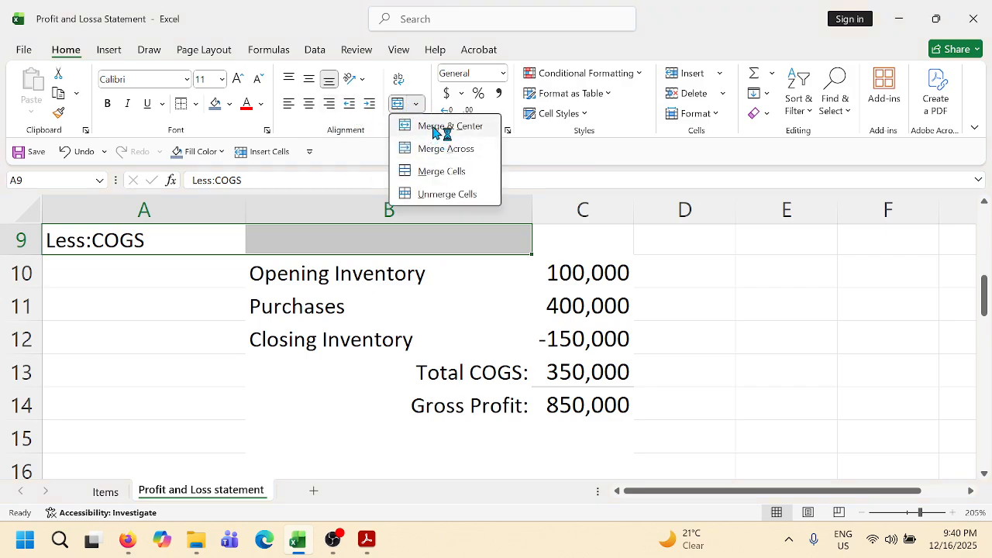
left_click(436, 130)
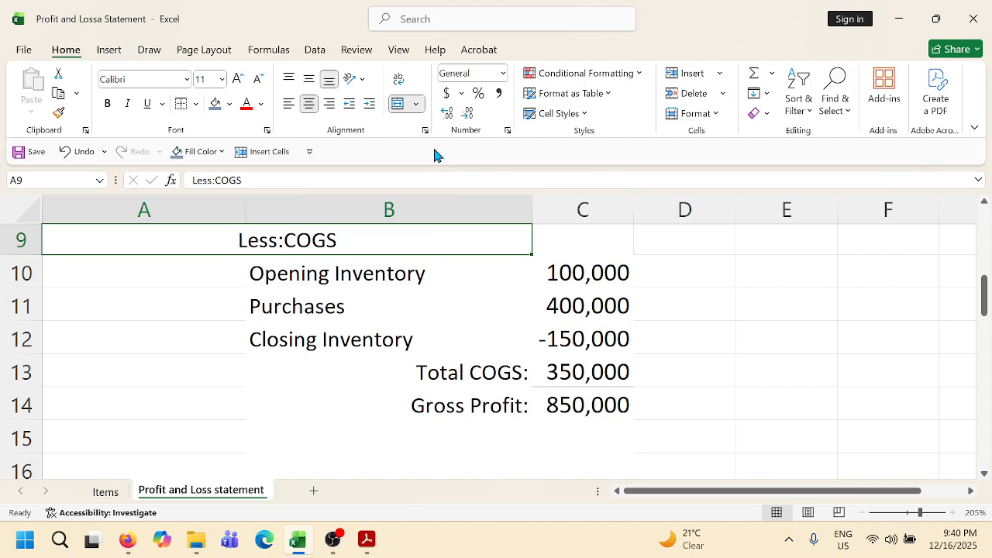
left_click(330, 105)
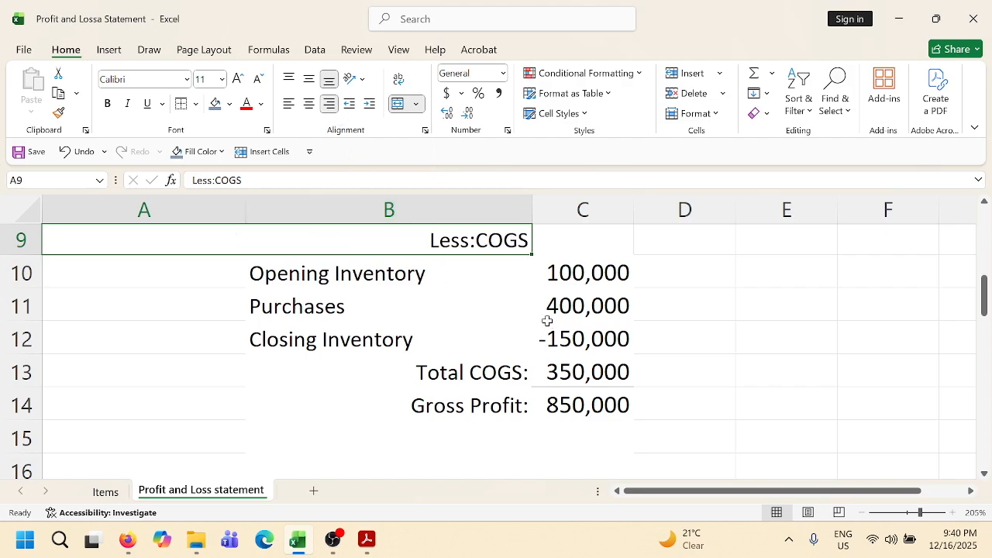
scroll(547, 320, "up", 1)
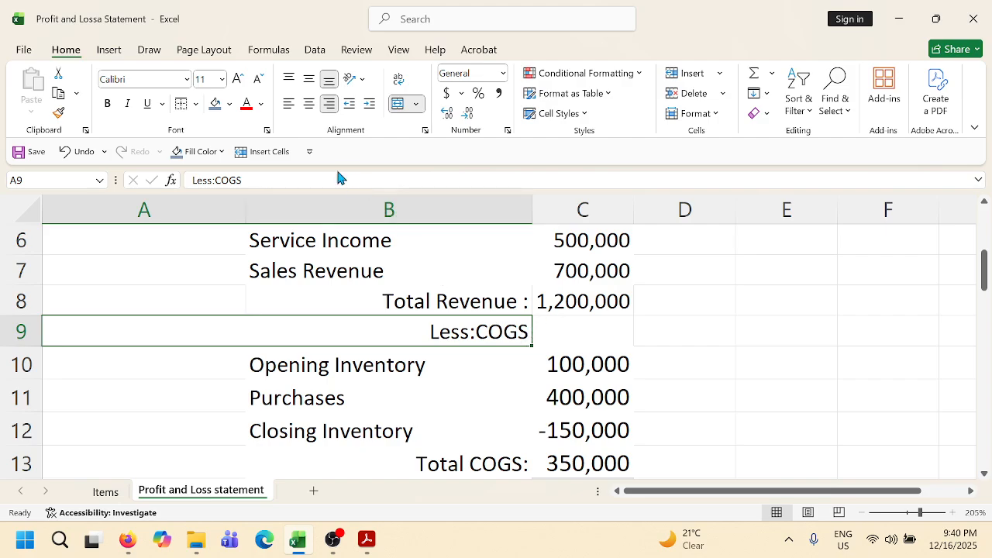
left_click(308, 104)
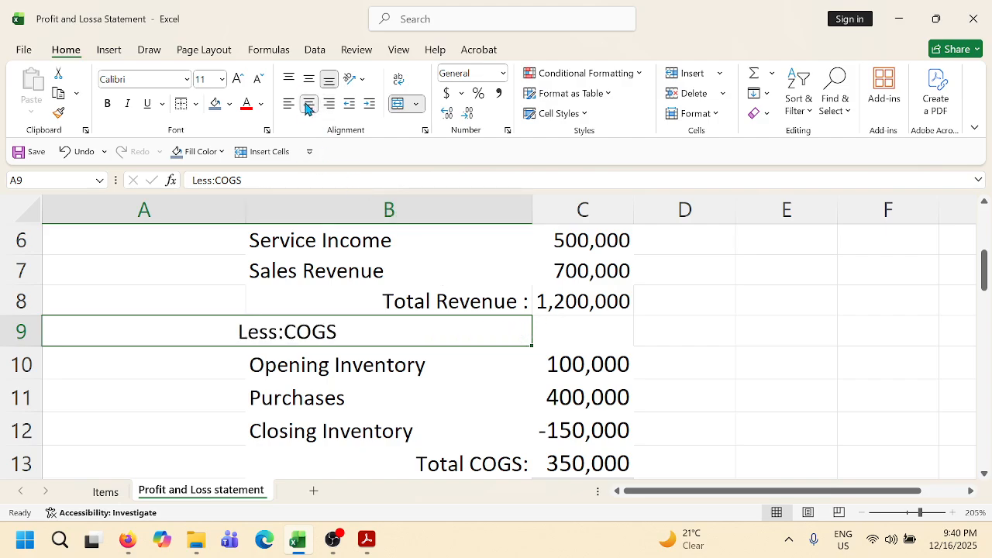
left_click(289, 105)
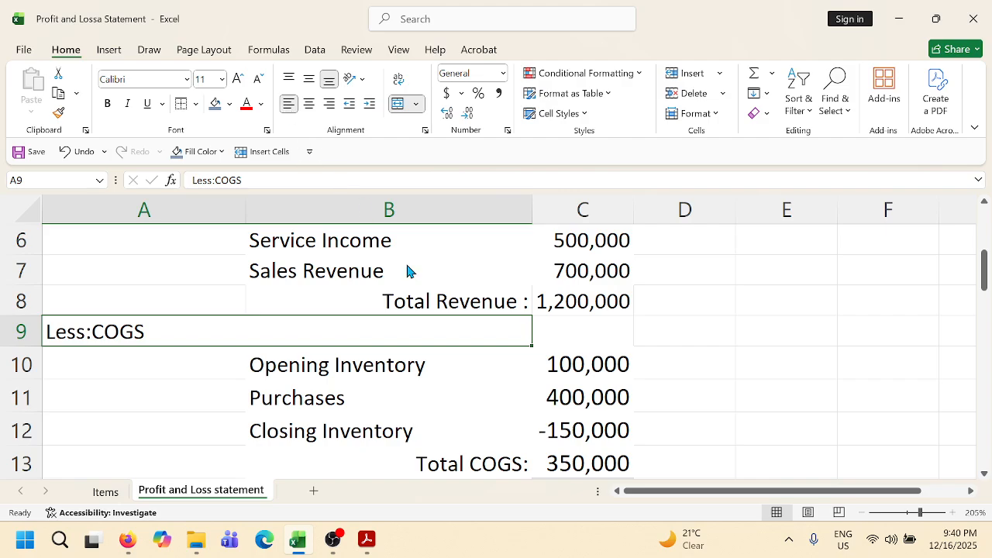
left_click(674, 365)
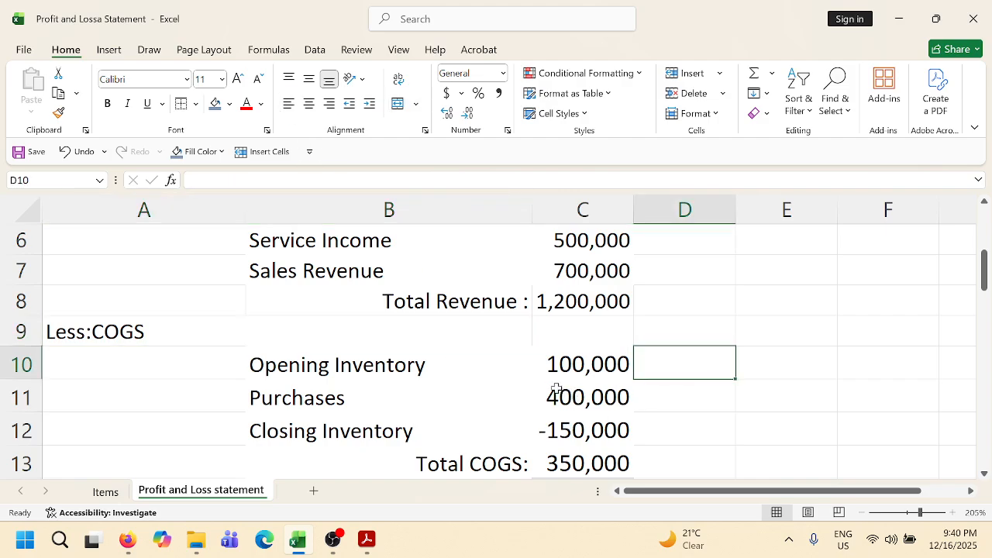
Delete the empty rows 15 to 23 between Gross Profit and the Operating Expenses section.
scroll(533, 379, "up", 1)
scroll(534, 379, "down", 3)
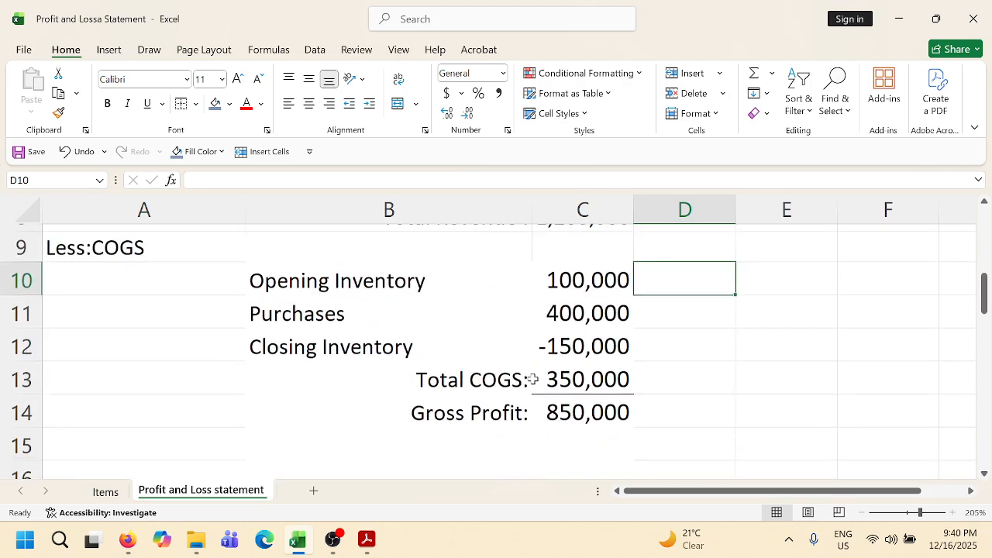
scroll(533, 379, "down", 1)
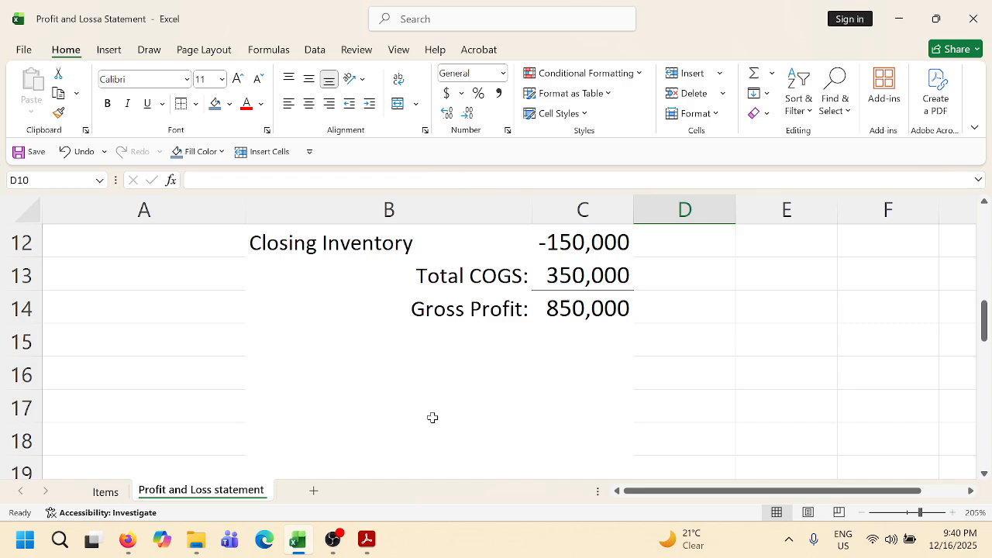
scroll(414, 400, "down", 3)
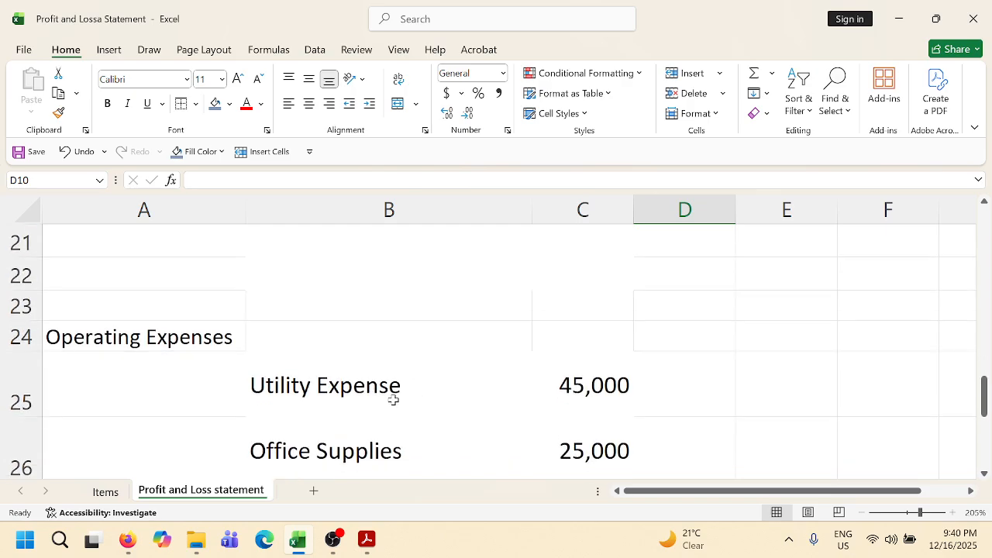
scroll(383, 401, "up", 3)
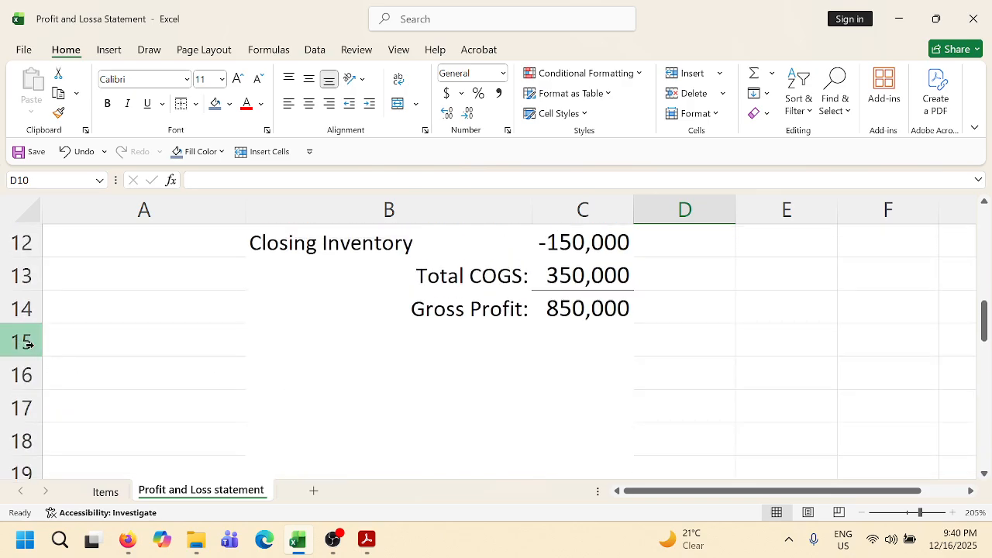
left_click_drag(23, 341, 98, 267)
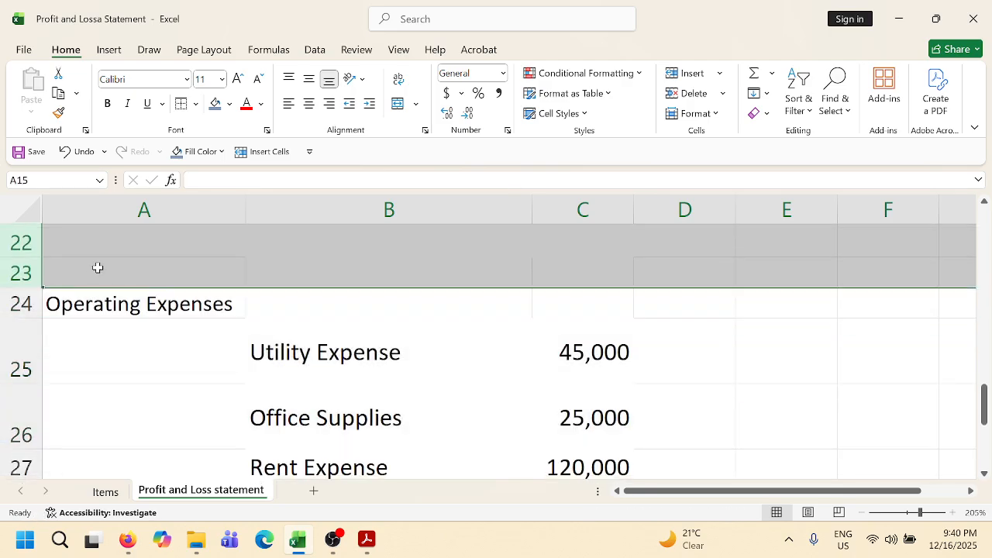
scroll(98, 268, "up", 3)
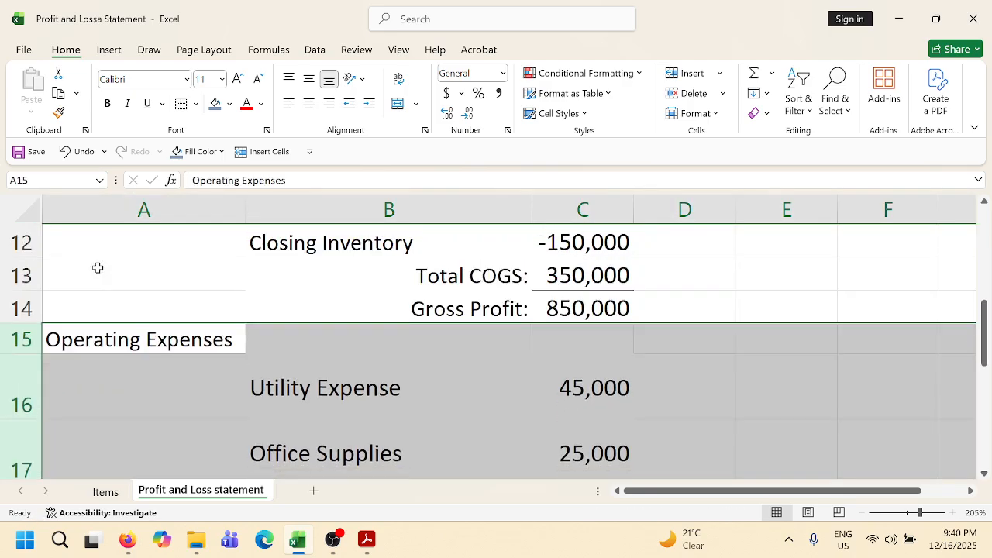
left_click(483, 391)
left_click(344, 330)
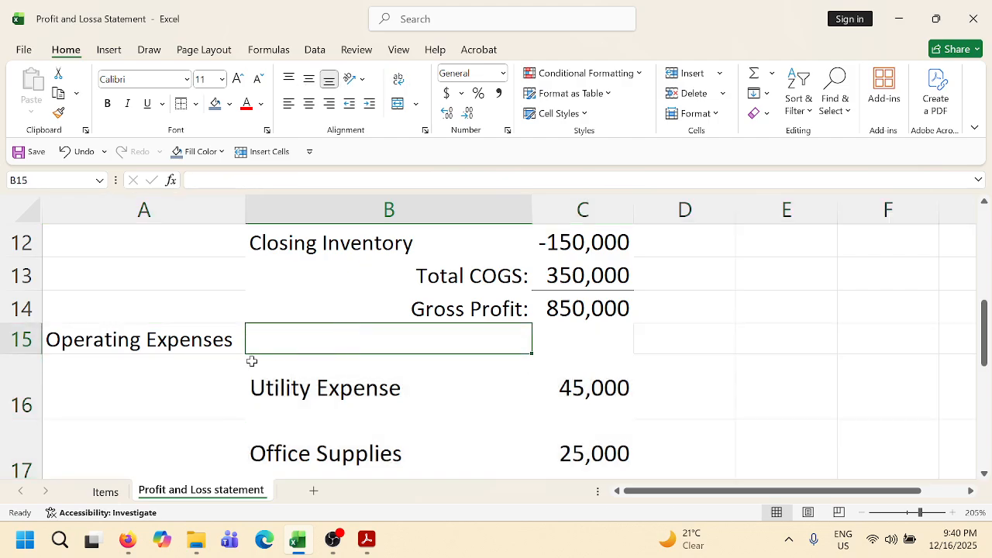
Enter the label "Total Operating Expenses:" in B23, in the row below Depreciation.
scroll(324, 418, "down", 1)
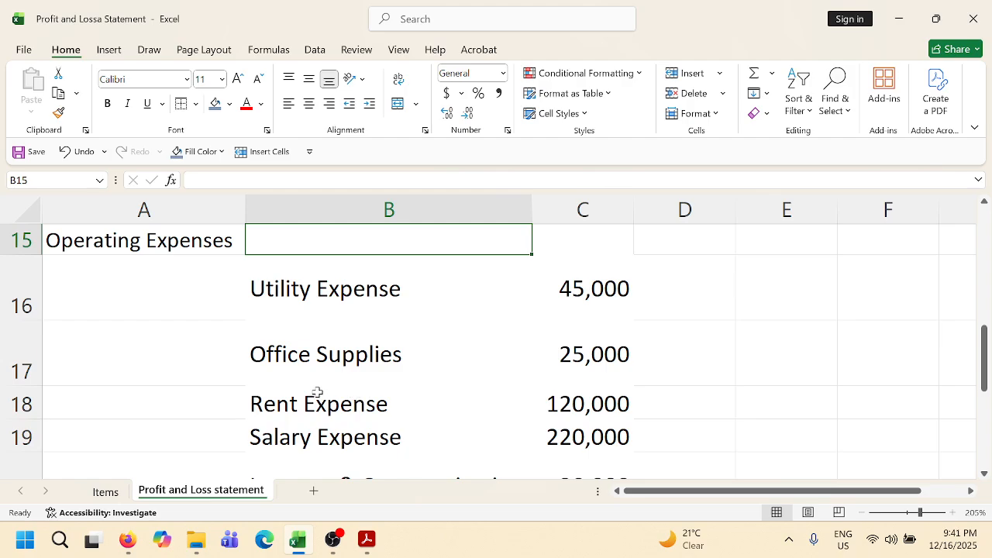
scroll(606, 334, "down", 2)
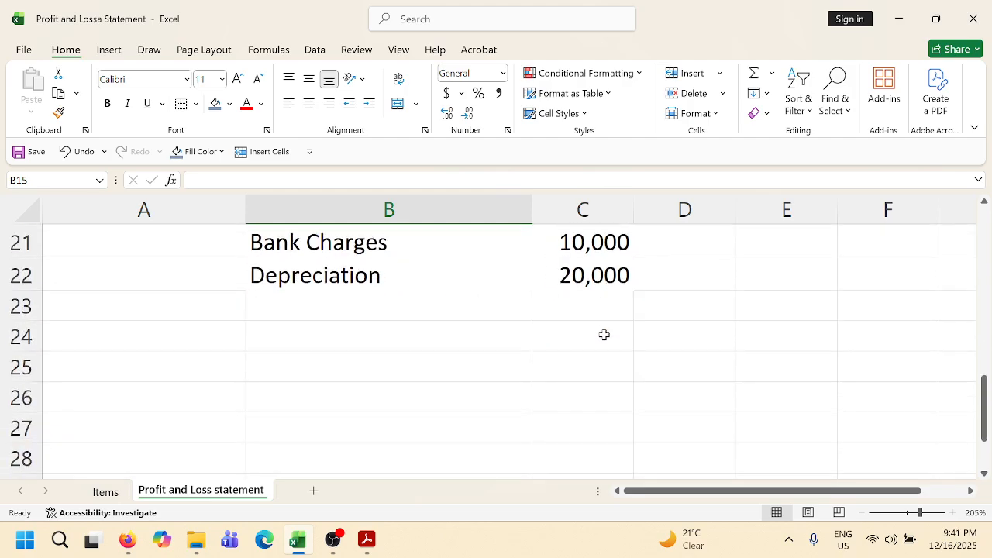
left_click(447, 308)
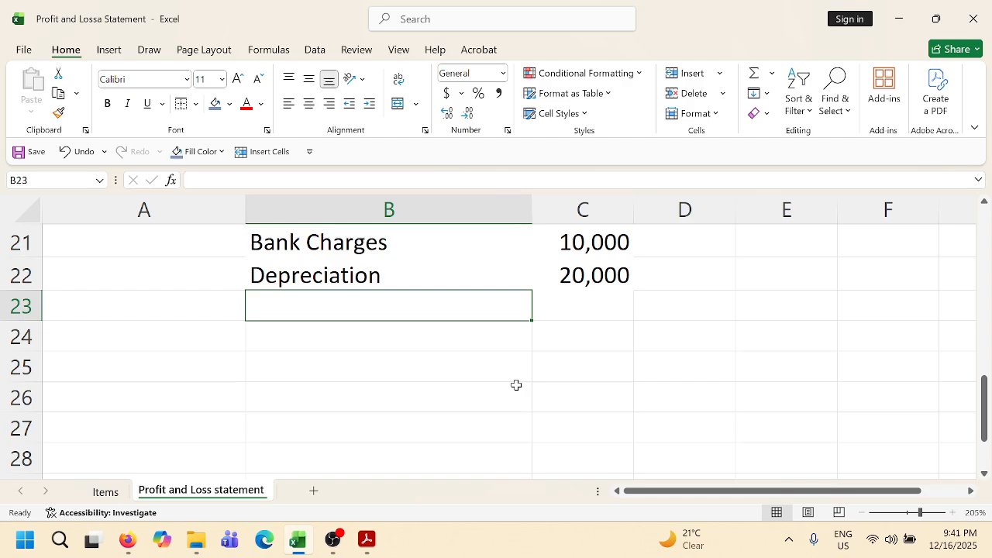
type("Total Op")
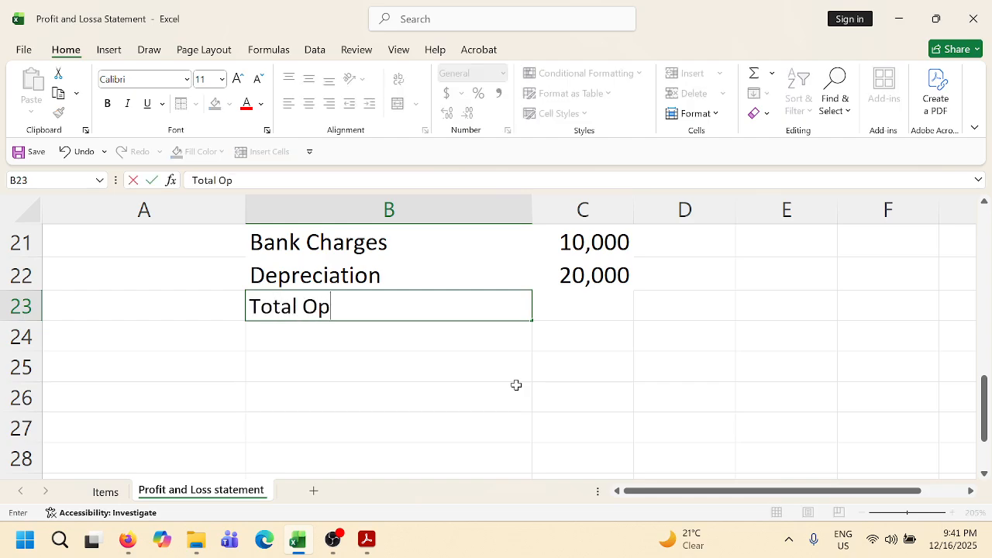
type("erating ")
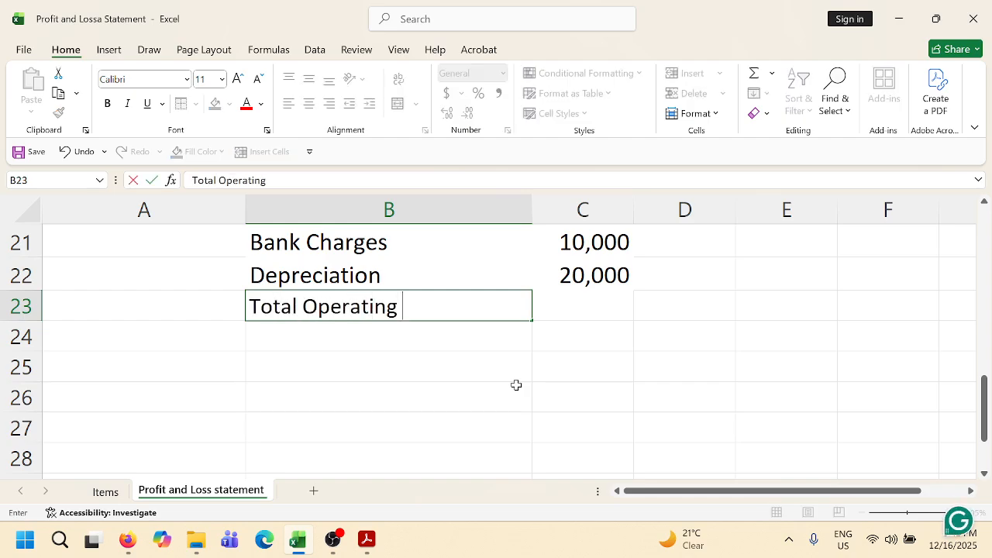
type("Expenses")
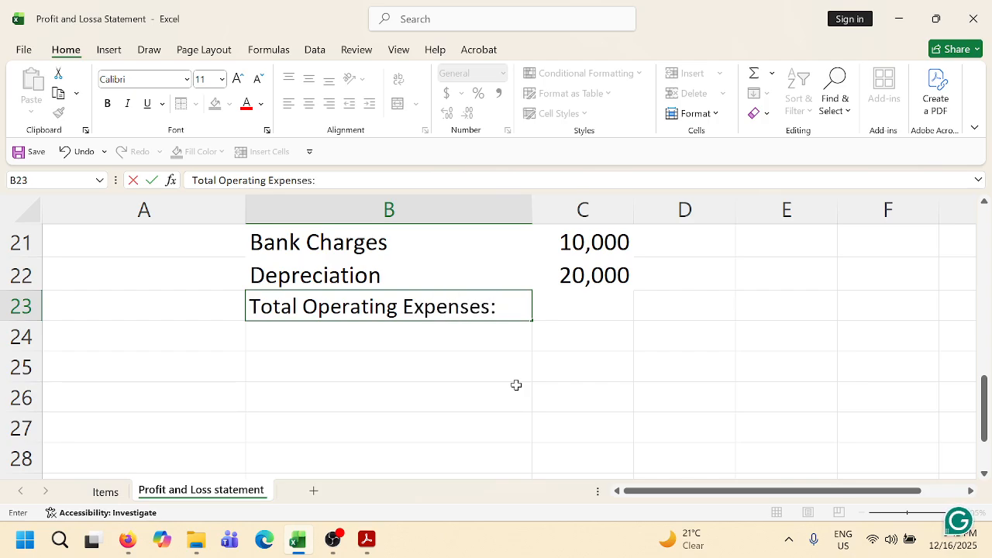
type(":")
Total the operating expense amounts from Utility Expense to Depreciation (C16:C22) in C23 with the SUM function.
left_click(582, 302)
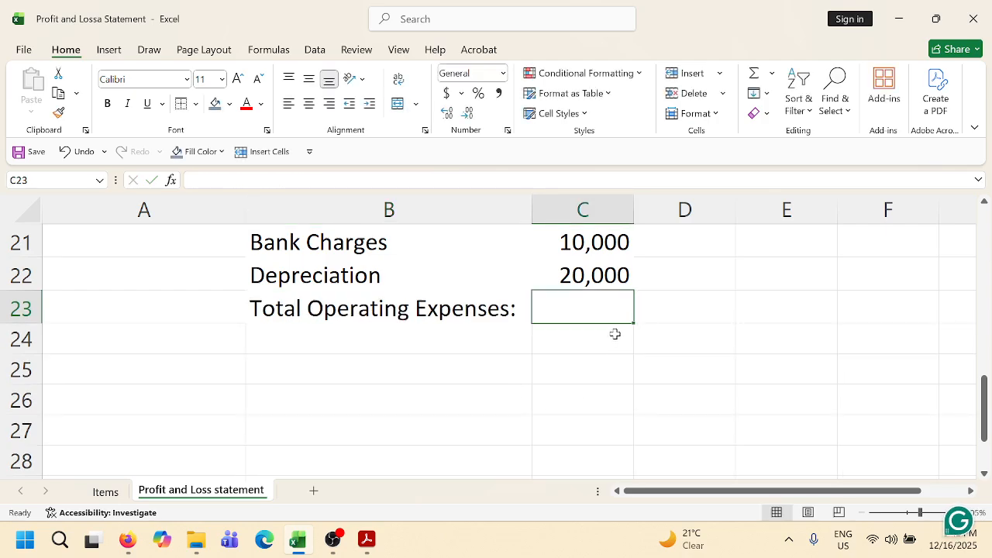
type("+")
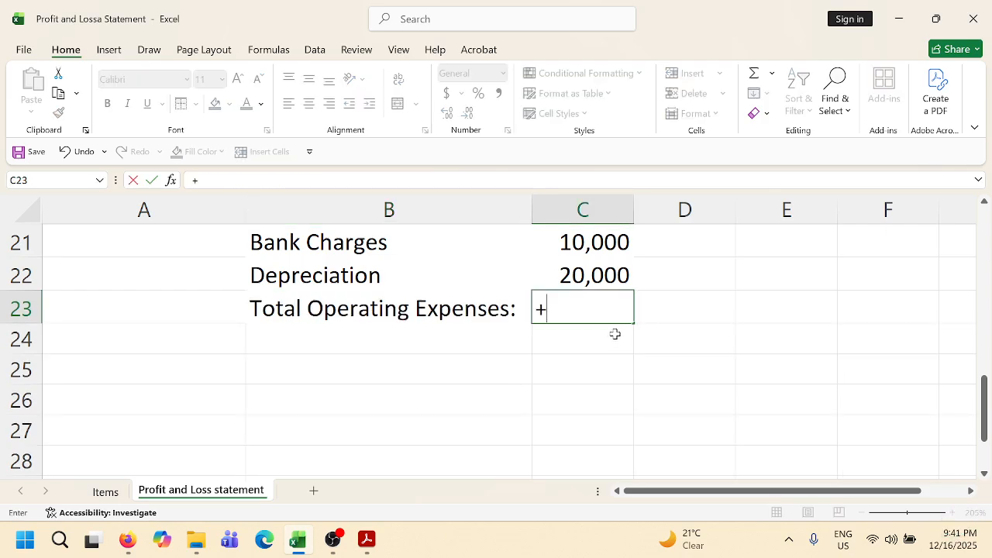
type("=")
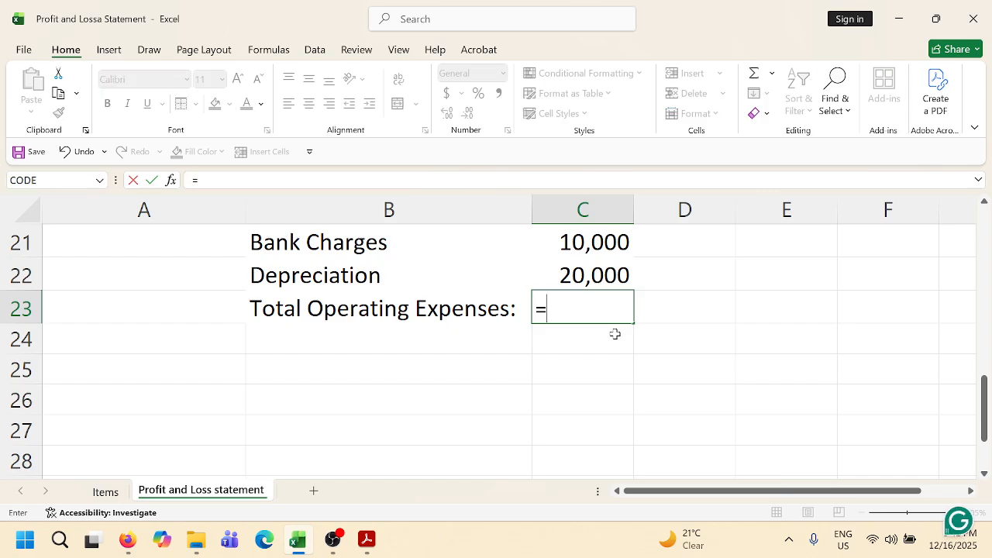
type("SU")
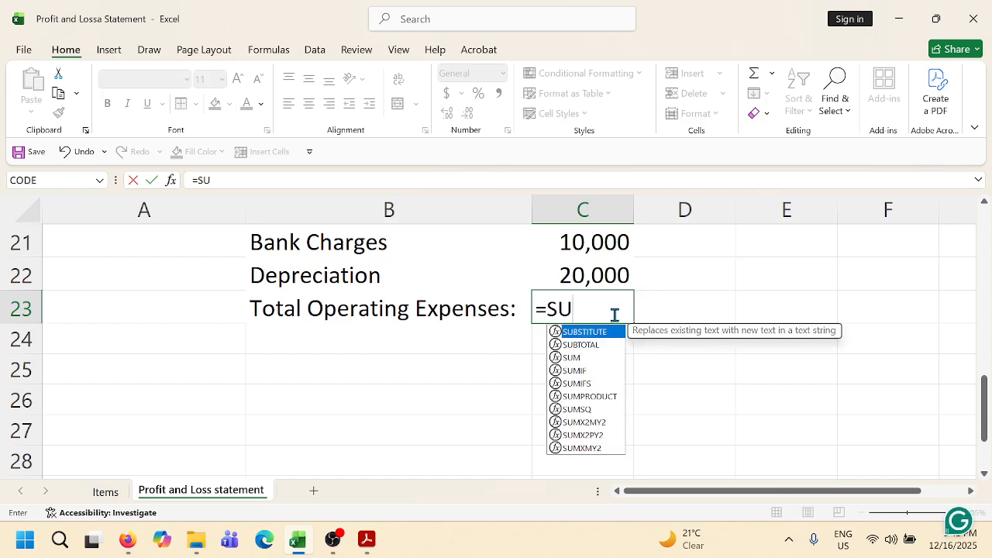
type("M(")
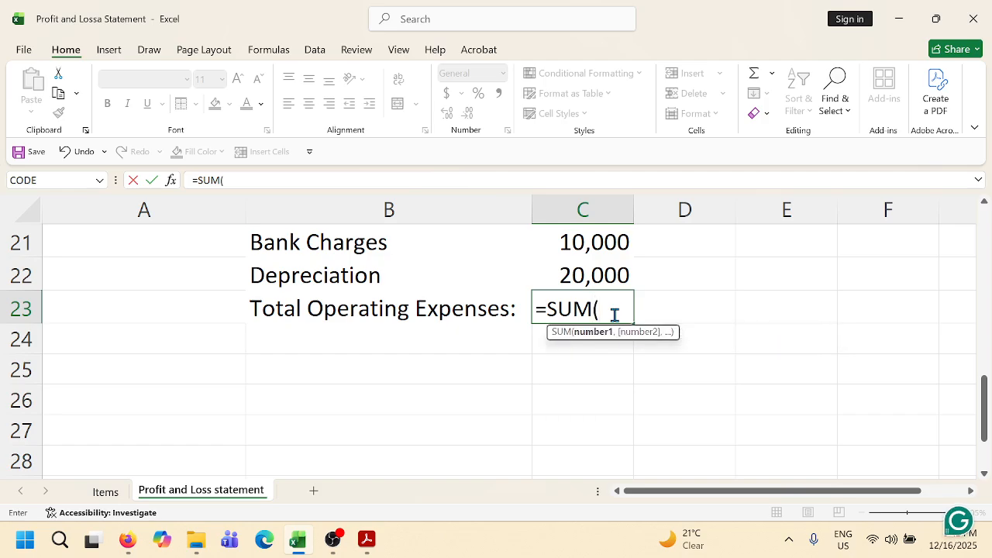
scroll(609, 302, "up", 4)
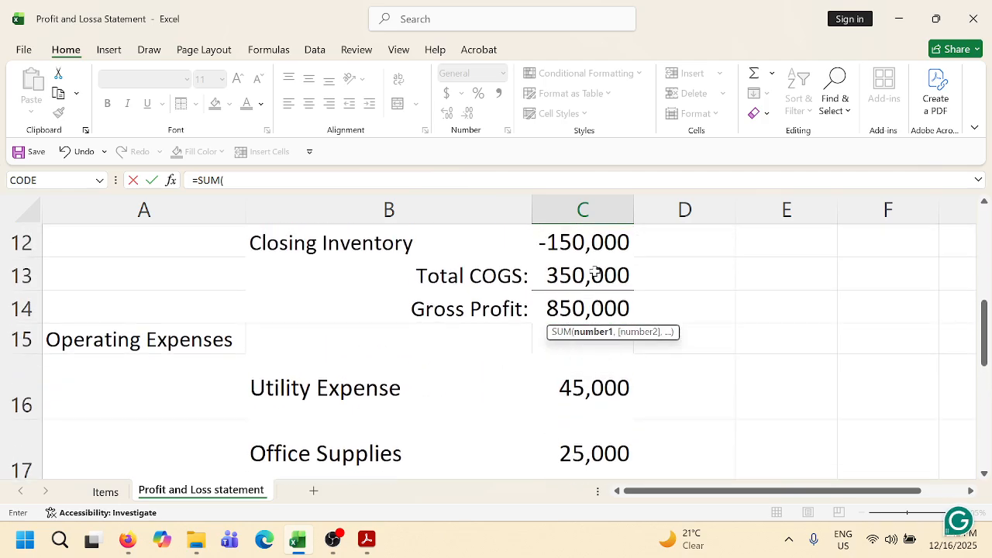
scroll(581, 329, "down", 1)
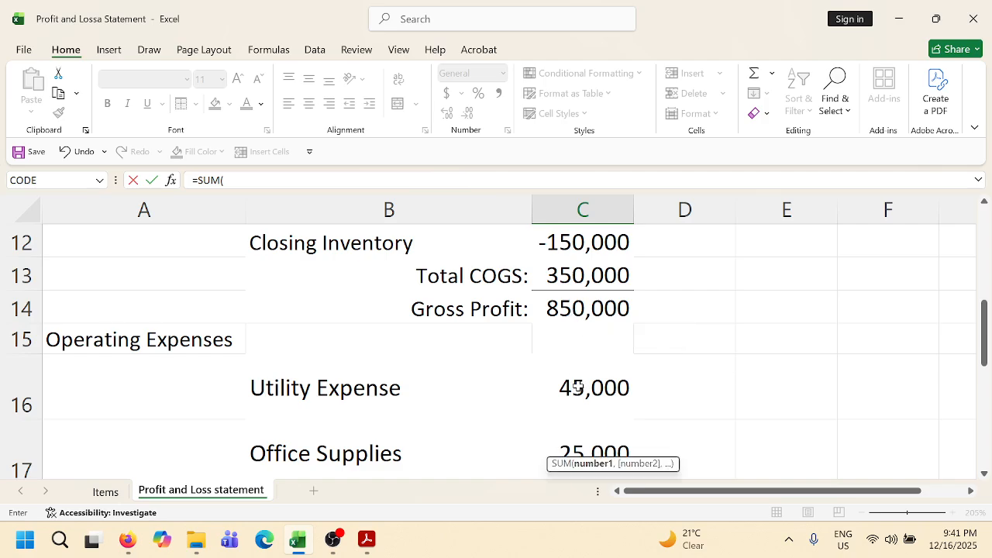
mouse_move(578, 388)
left_mouse_down()
mouse_move(577, 469)
mouse_move(561, 514)
mouse_move(582, 461)
mouse_move(589, 382)
left_mouse_up()
type(")")
key("Return")
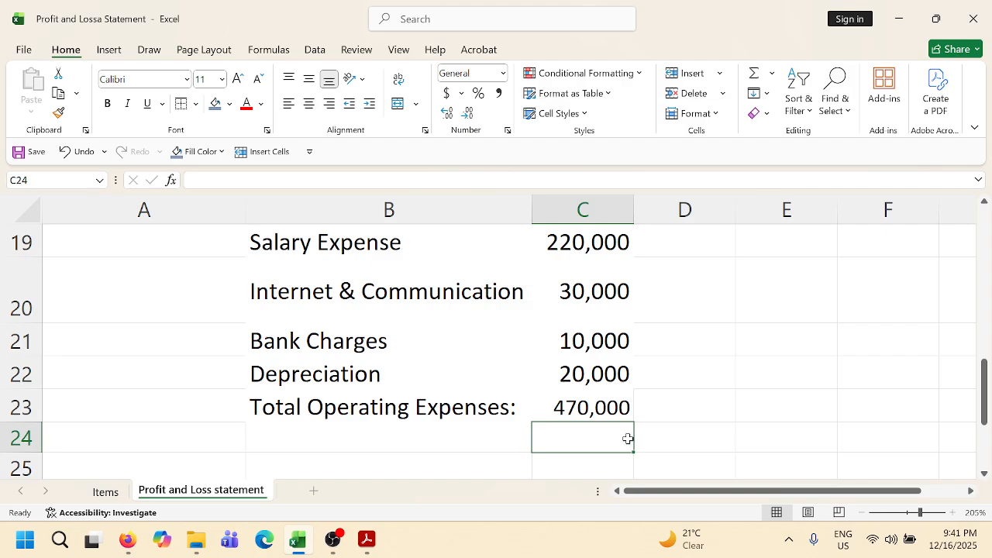
Enter the label "Operting Income" in A24, in the row below Total Operating Expenses.
scroll(365, 376, "up", 2)
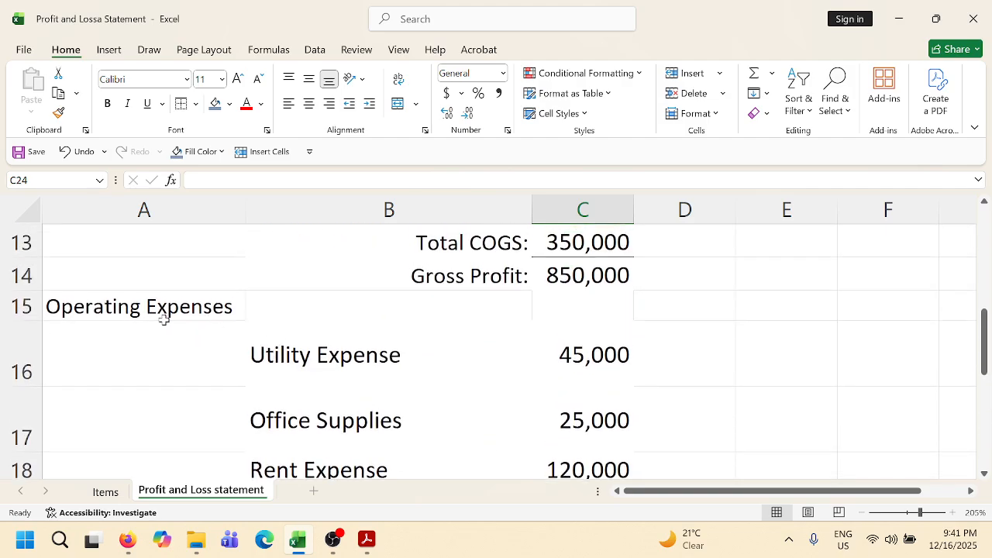
scroll(375, 378, "down", 5)
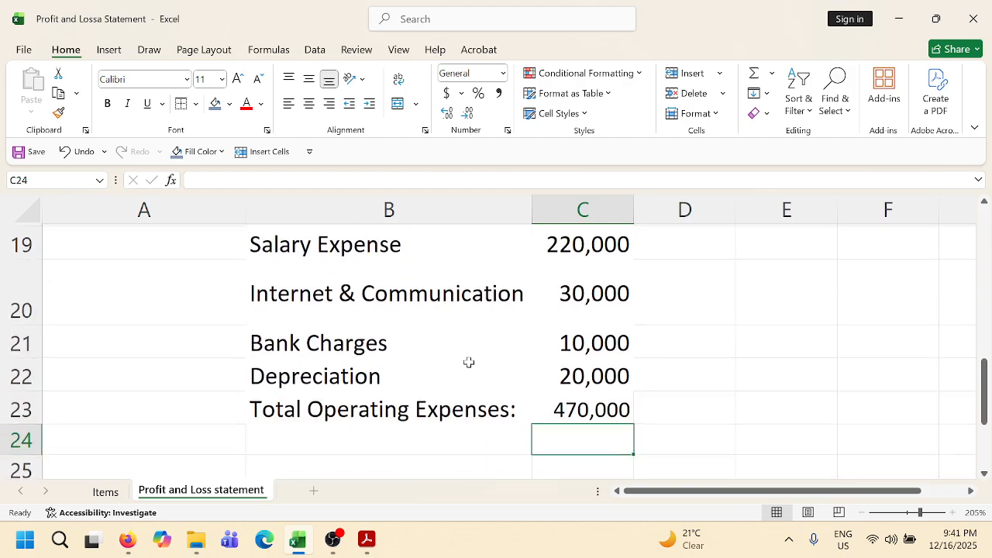
scroll(408, 344, "up", 1)
scroll(307, 359, "up", 2)
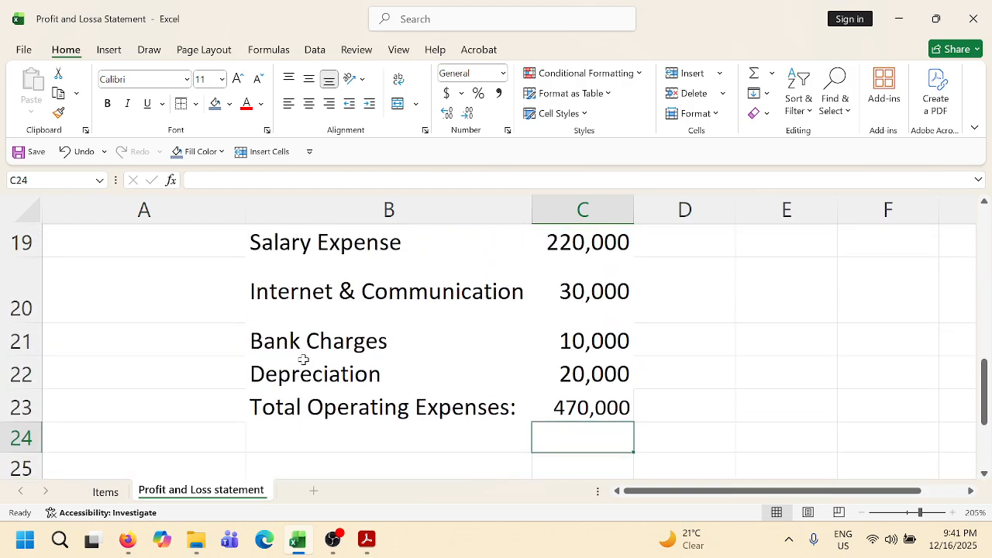
scroll(303, 362, "down", 1)
left_click(206, 310)
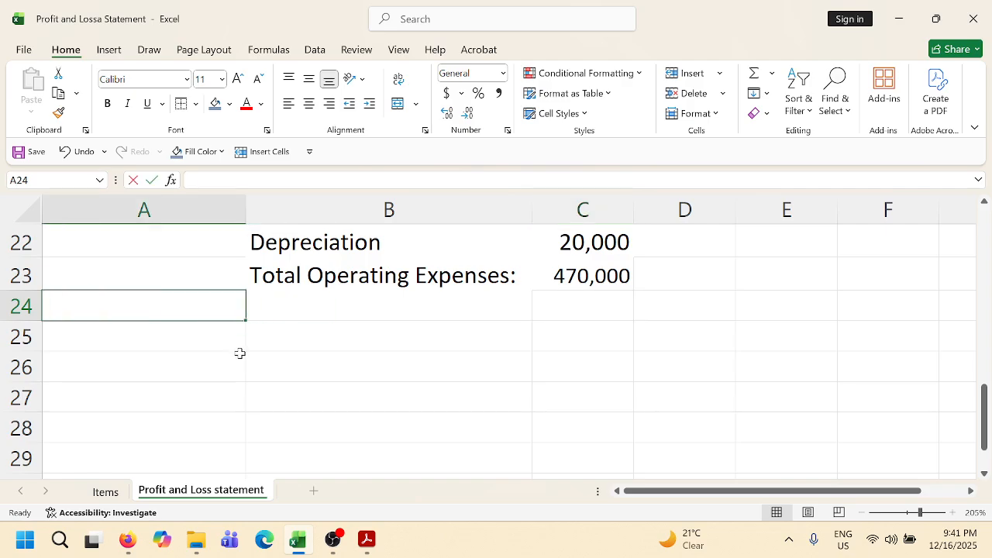
type("In")
key("BackSpace")
key("BackSpace")
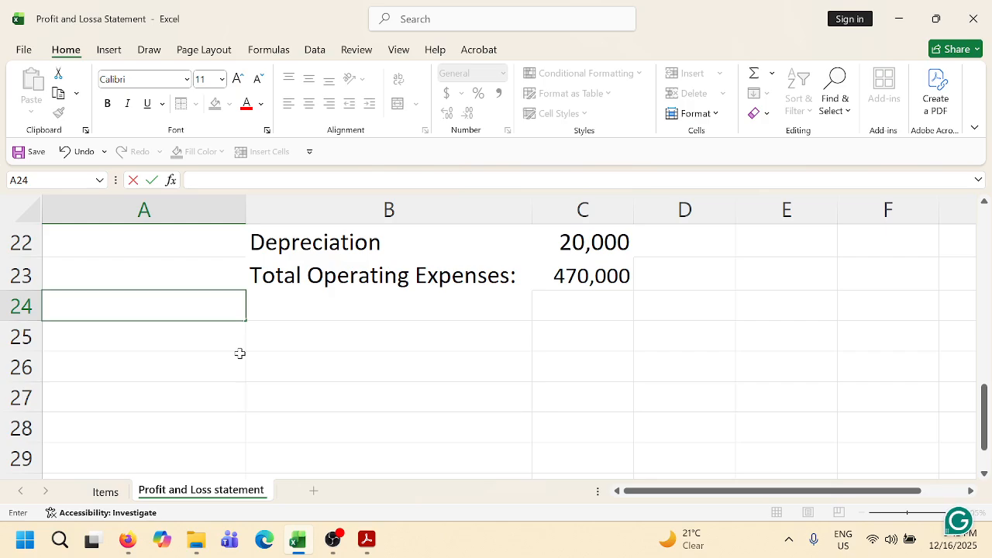
type("Ope")
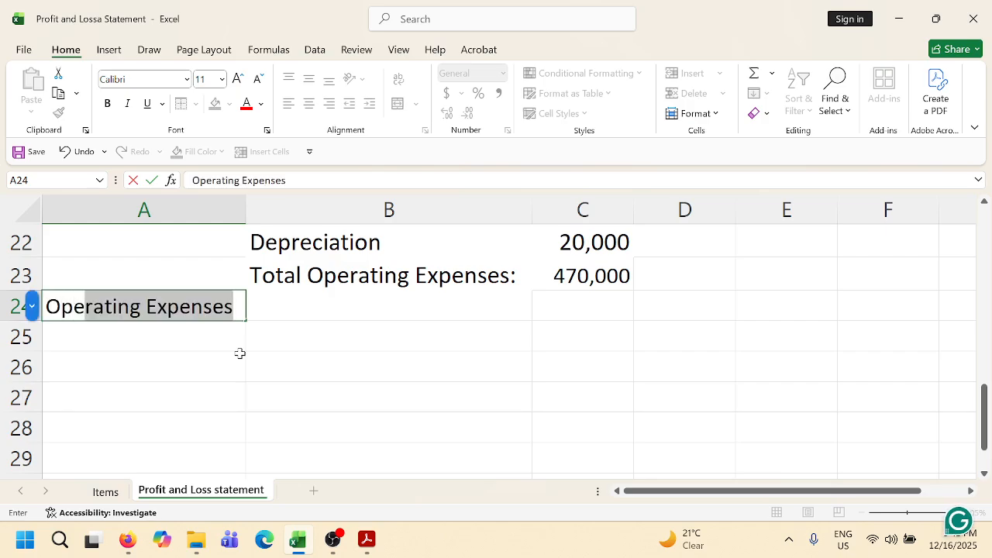
type("rting I")
type("ncome")
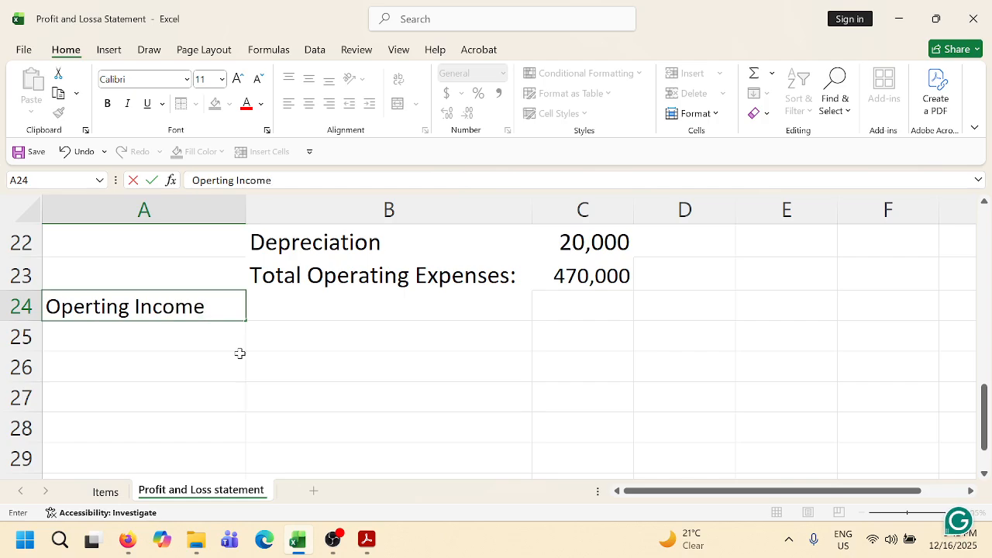
key("Tab")
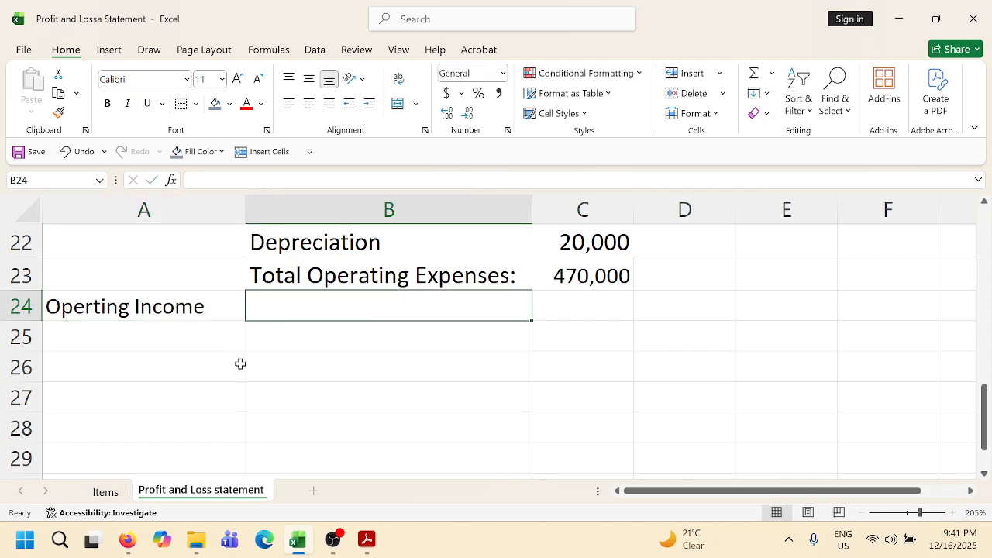
Merge and center A24:B24, and right-align the operating income label in the merged cell.
left_click(240, 363)
left_click_drag(102, 310, 406, 305)
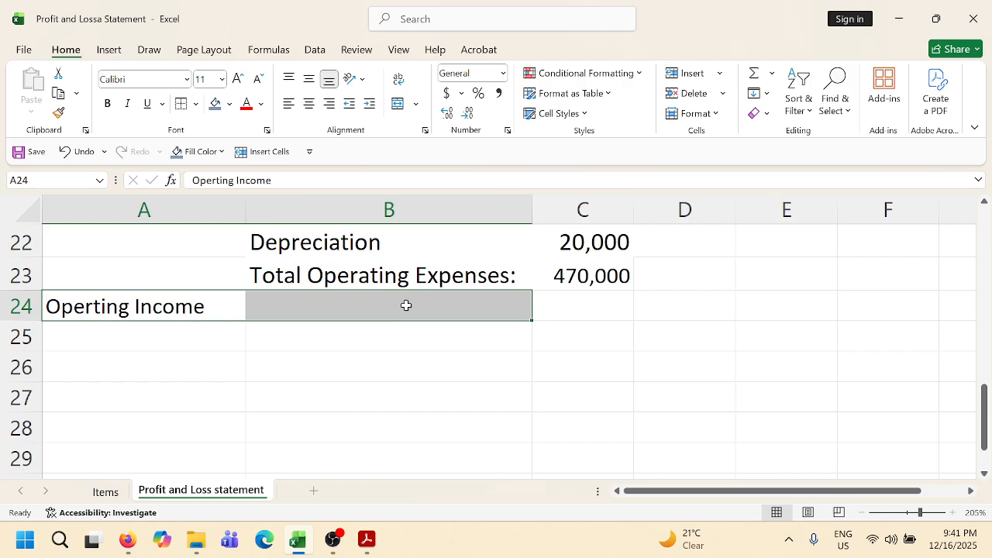
left_click(415, 103)
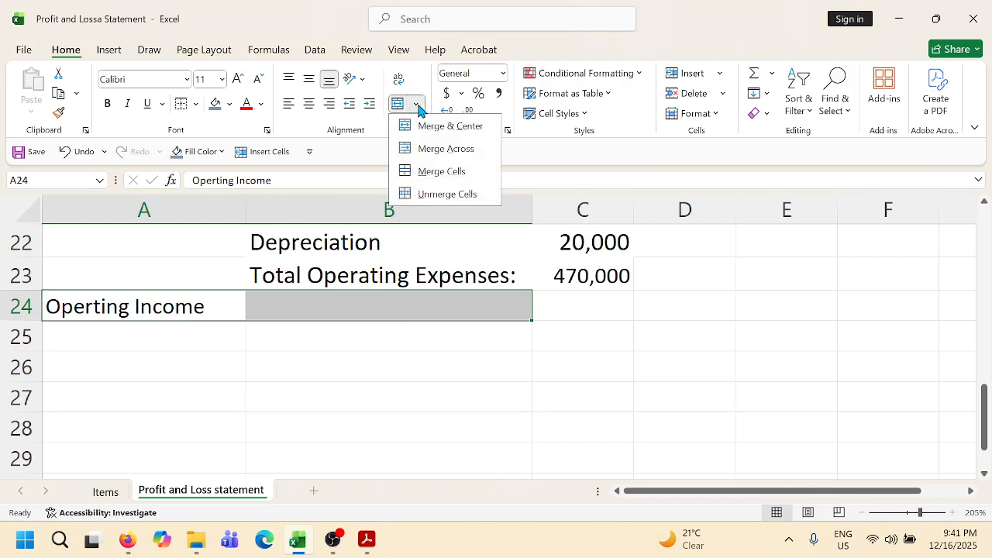
left_click(433, 125)
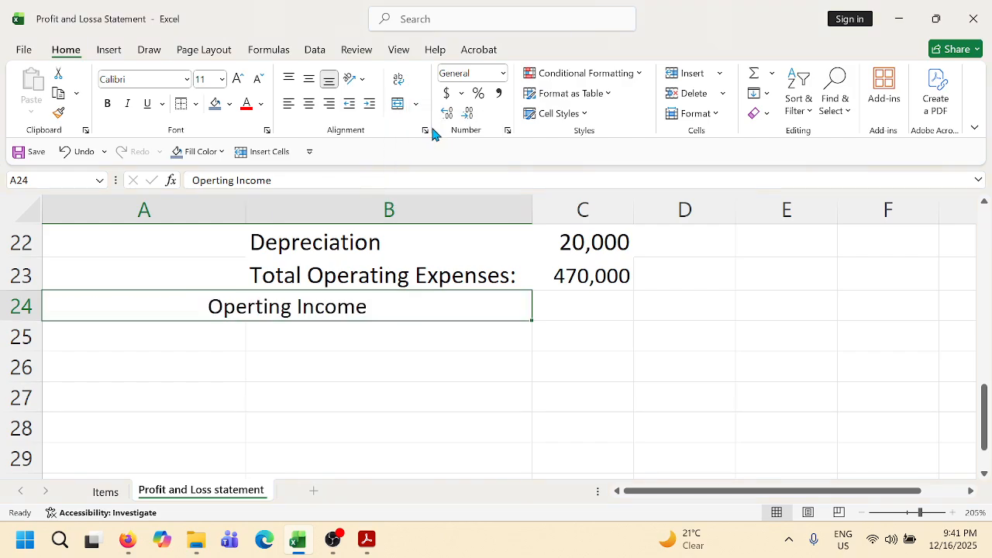
left_click(331, 104)
Calculate operating income in C24 as gross profit minus total operating expenses, using the formula =C14-C23.
left_click(577, 310)
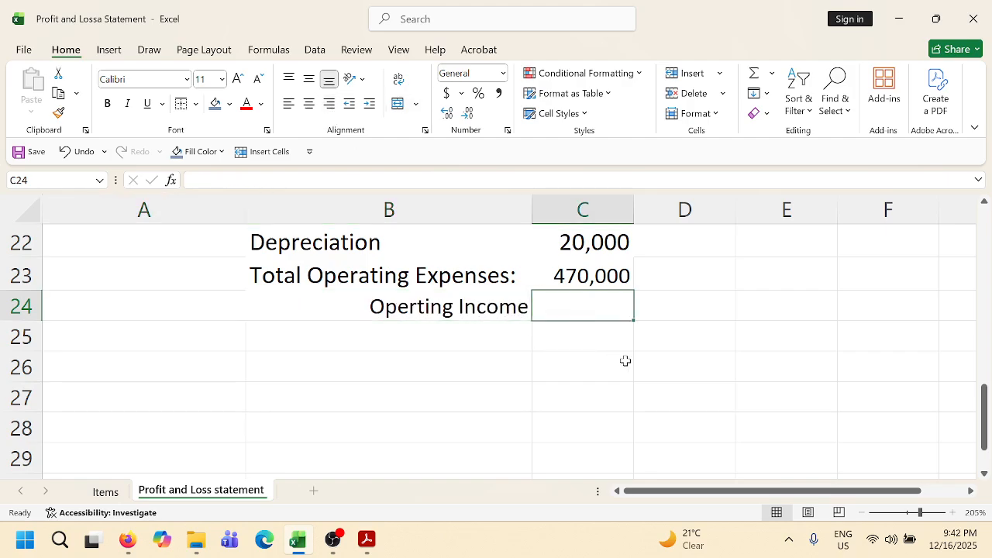
type("=")
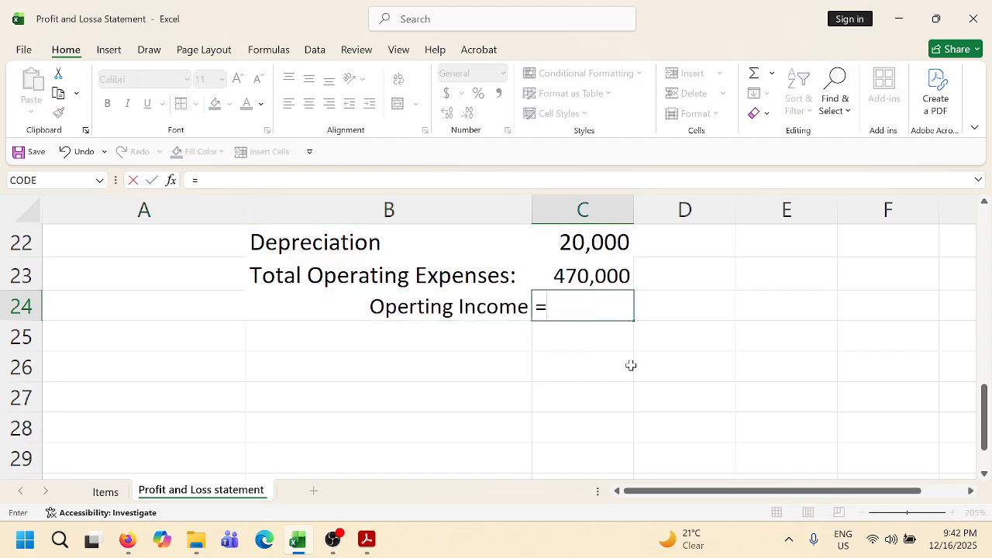
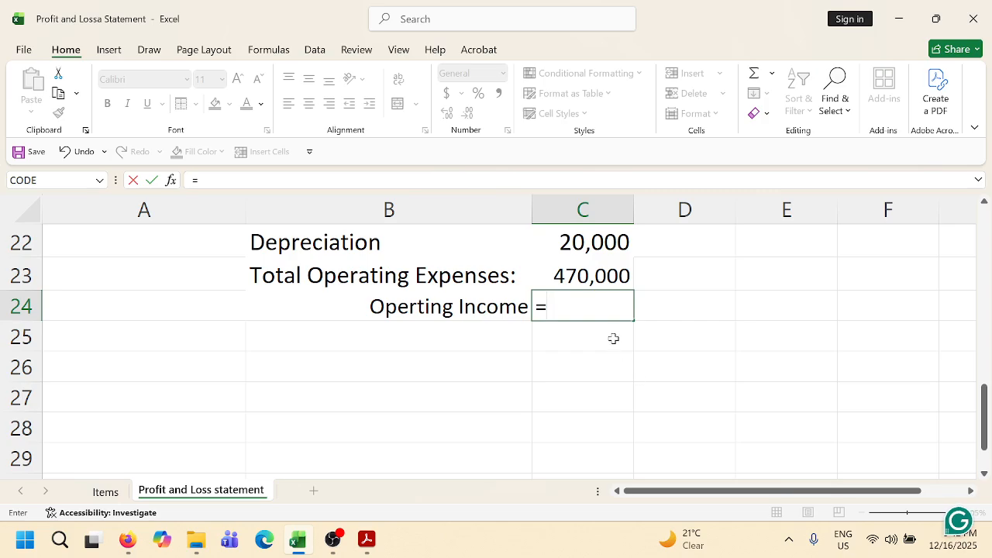
scroll(620, 323, "up", 3)
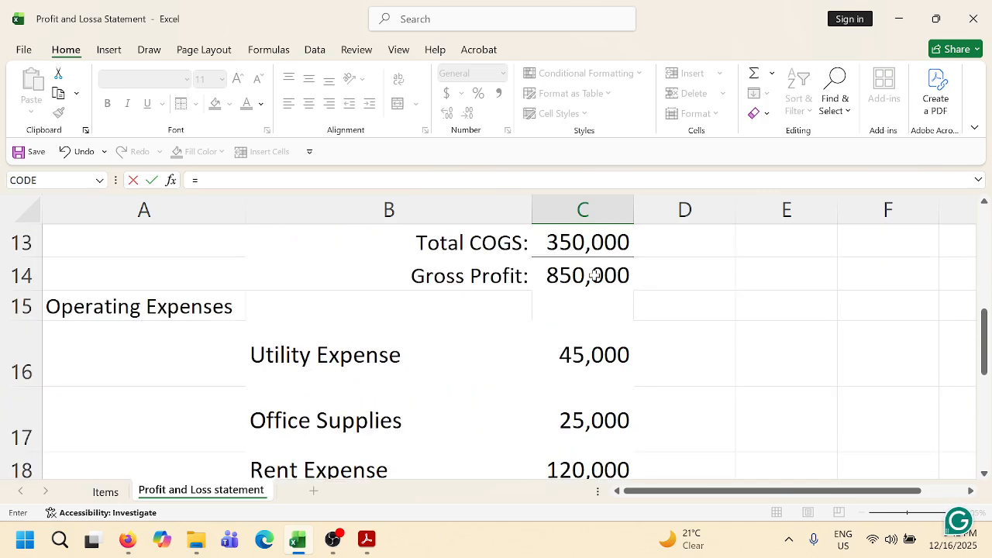
scroll(604, 302, "up", 3)
scroll(501, 394, "down", 2)
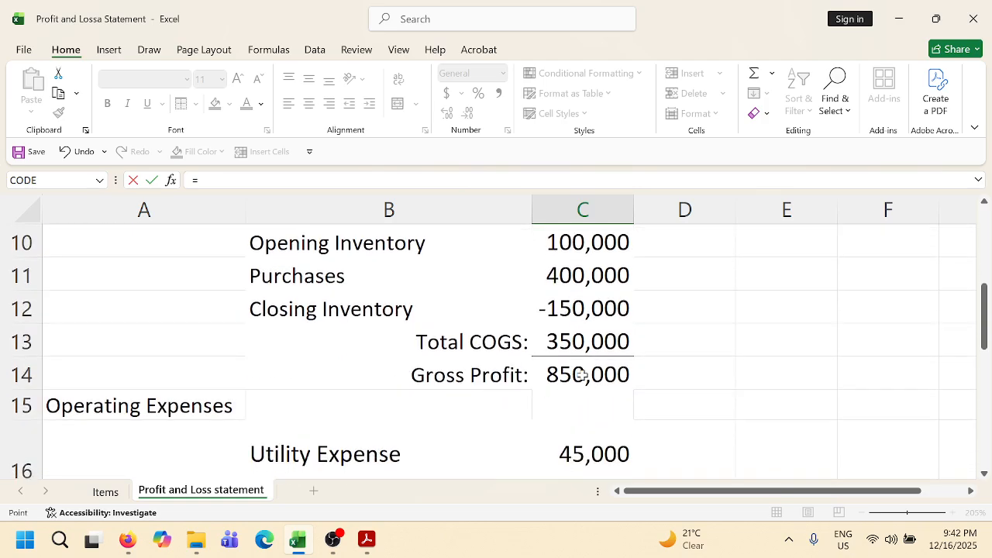
left_click(586, 376)
scroll(625, 297, "down", 2)
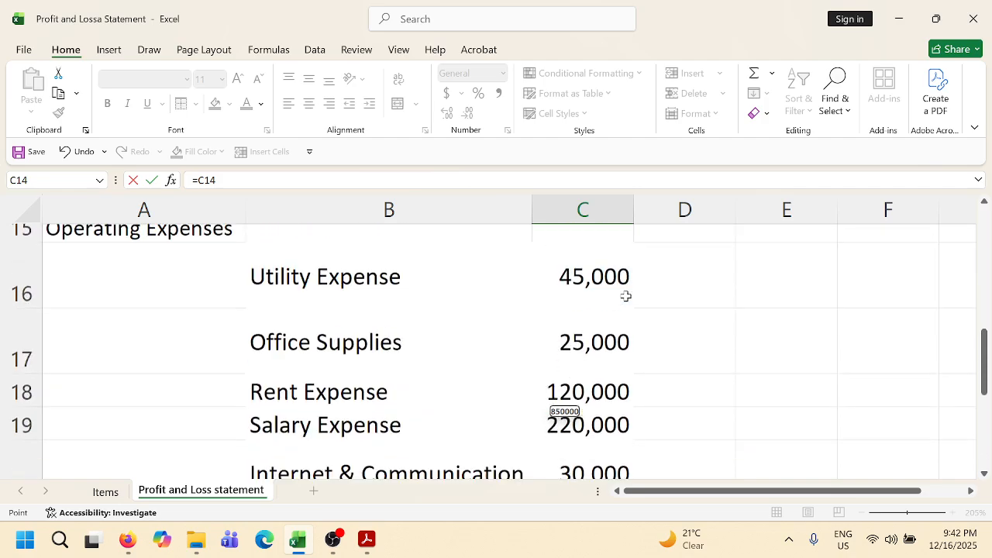
scroll(626, 296, "down", 3)
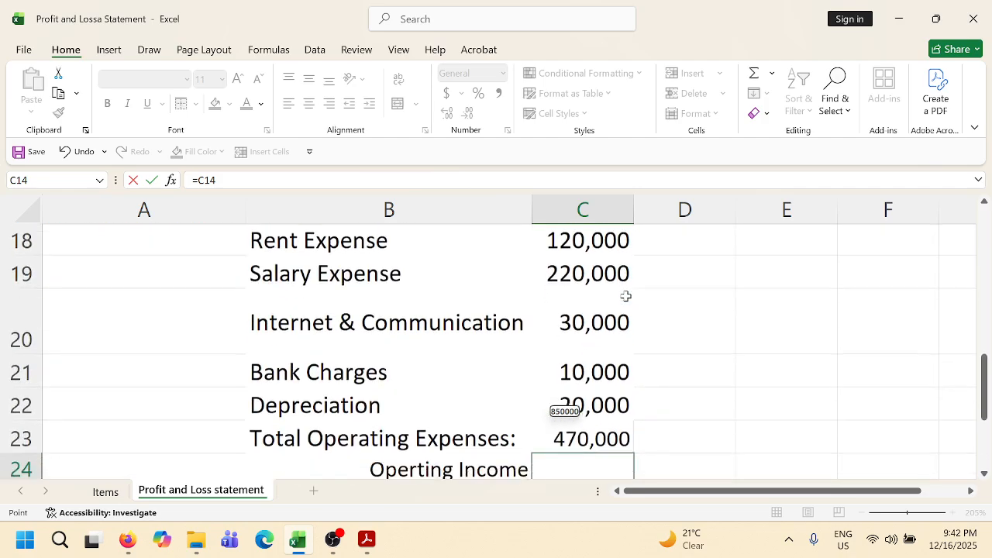
left_click(244, 180)
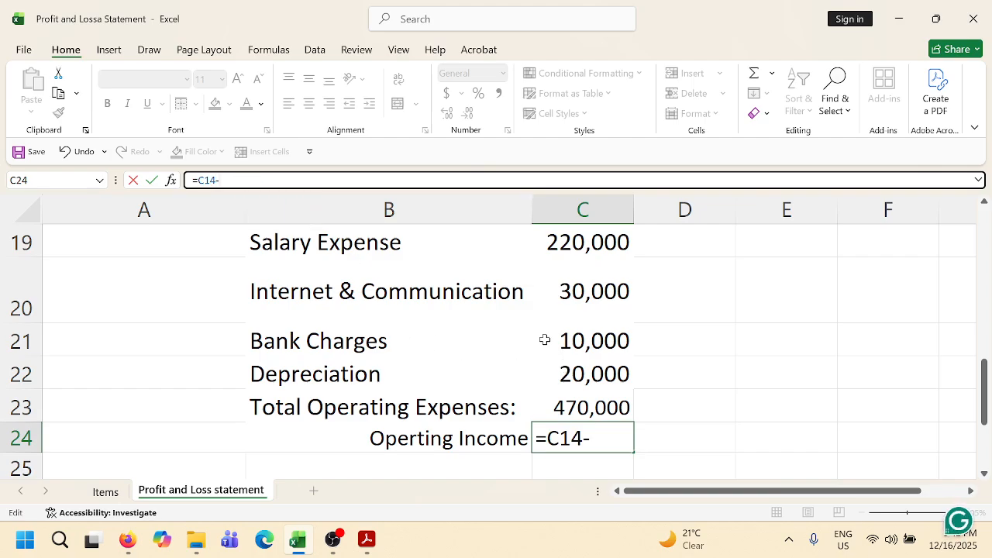
left_click(595, 407)
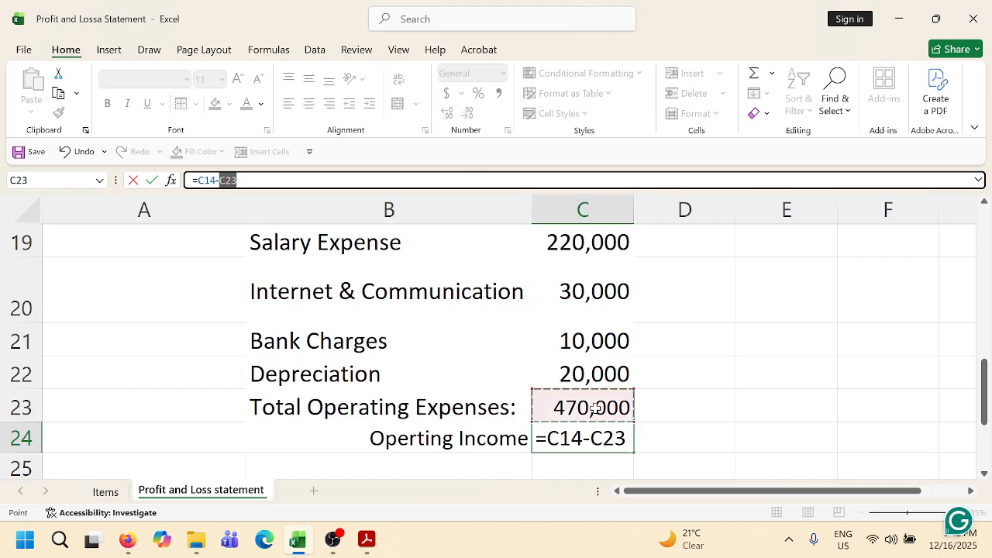
key("Return")
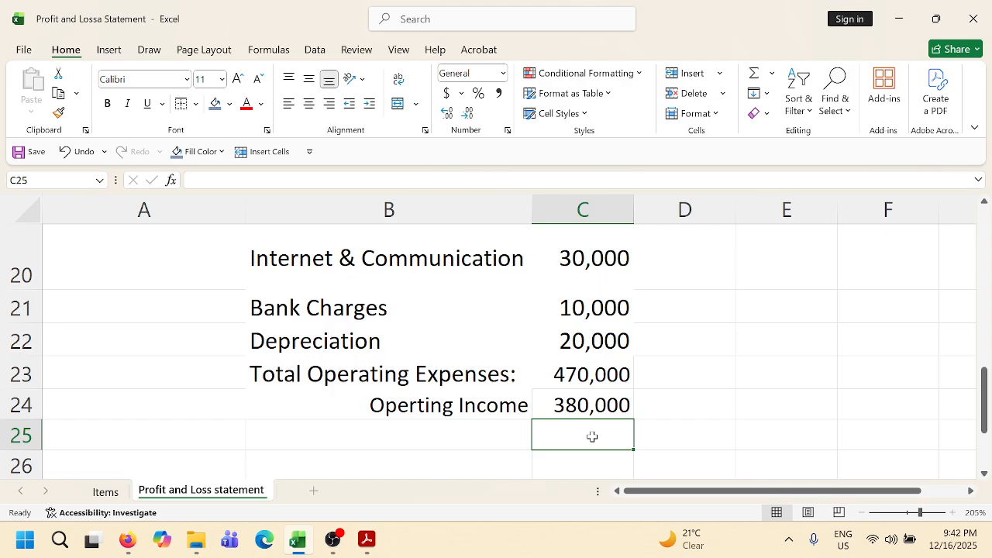
Enter the label "Net Profit" in A25, in the row below the operating income.
scroll(560, 408, "down", 1)
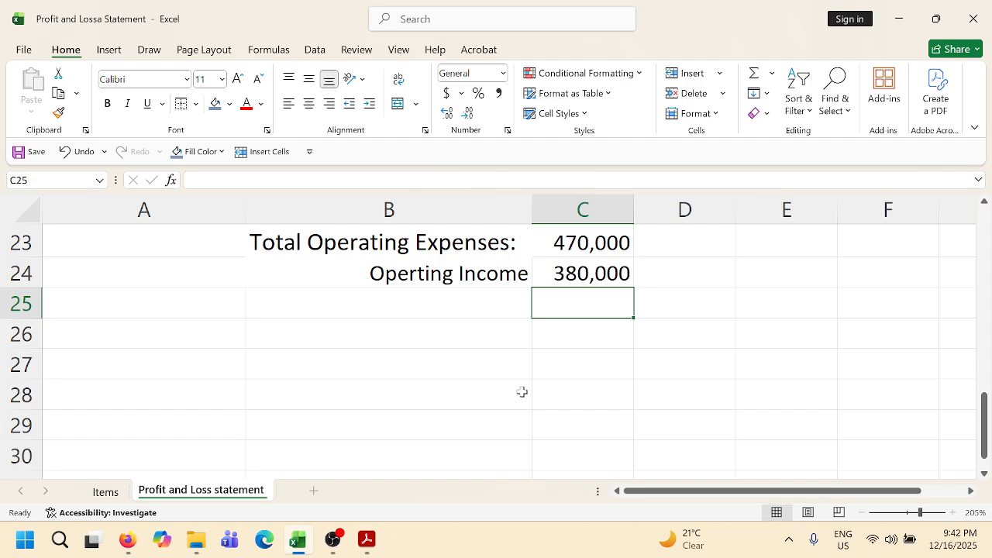
left_click(473, 305)
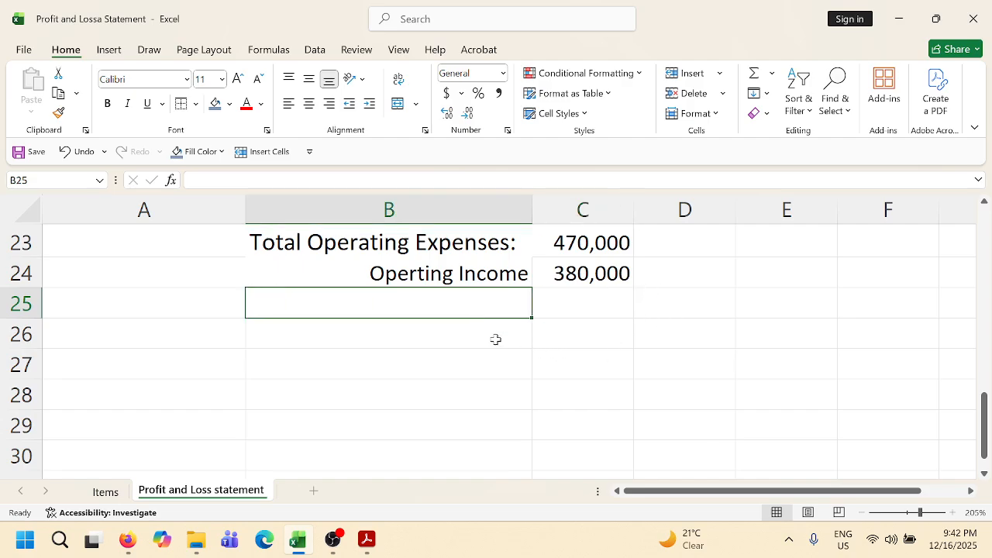
left_click(199, 303)
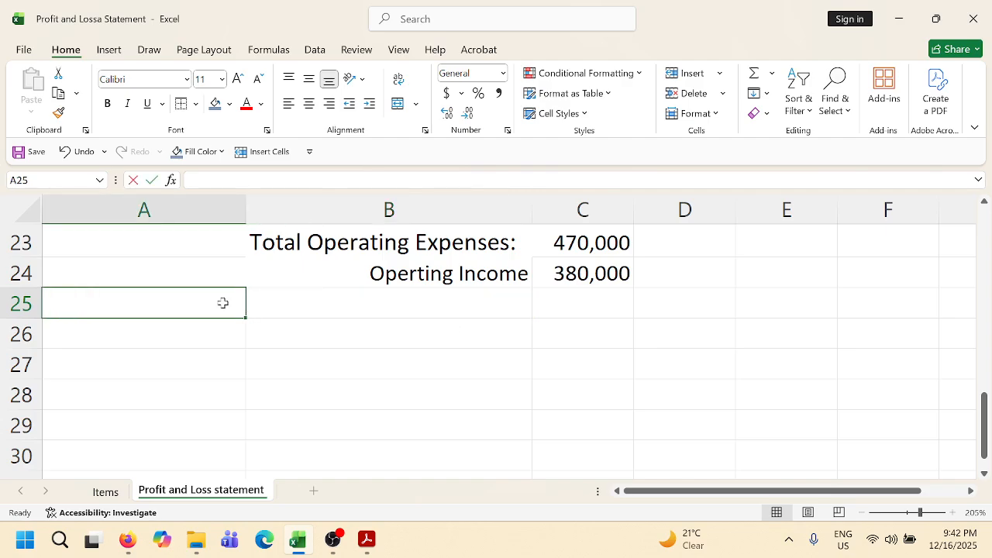
type("Net Profit")
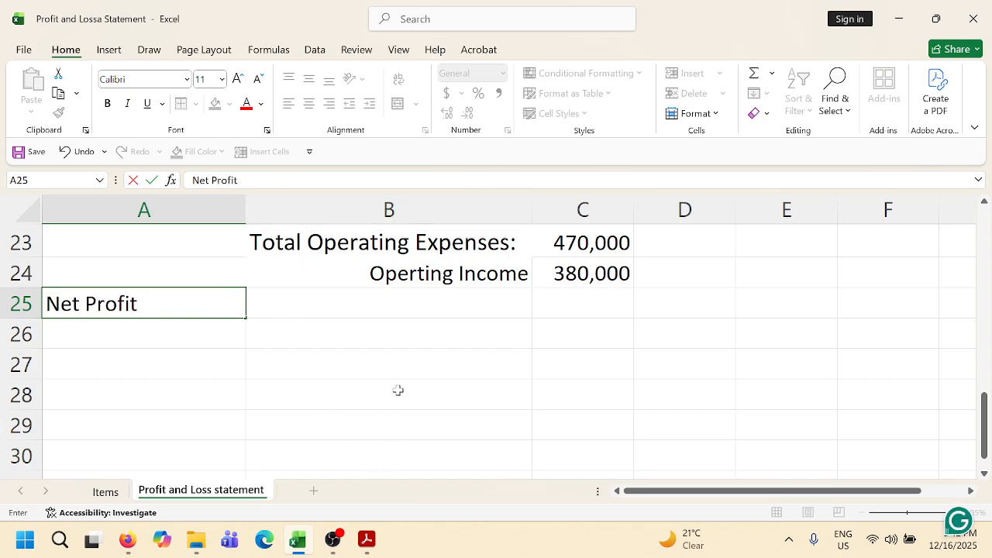
left_click(169, 301)
left_click(169, 332)
Merge and center A25:B25, and right-align the Net Profit label in the merged cell.
left_click_drag(131, 299, 371, 293)
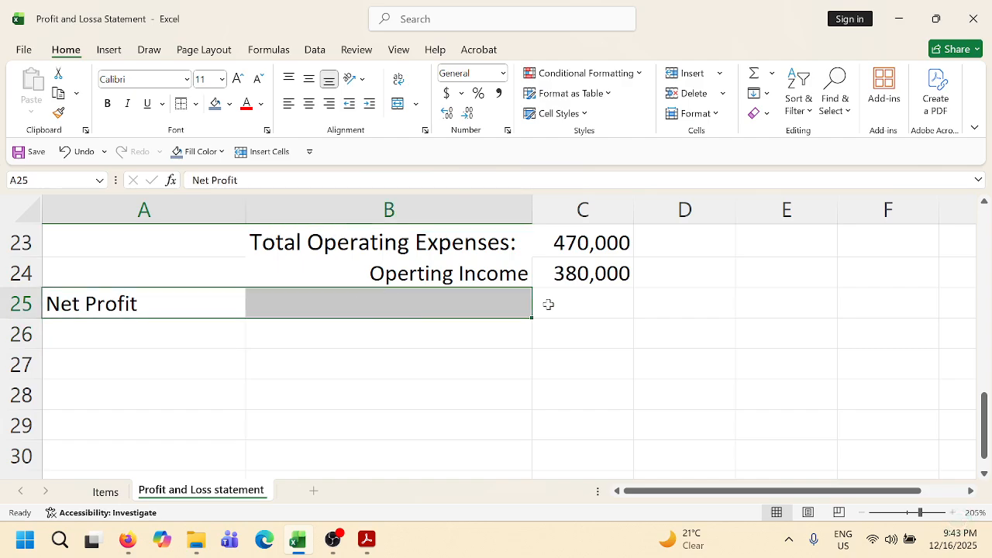
left_click(415, 105)
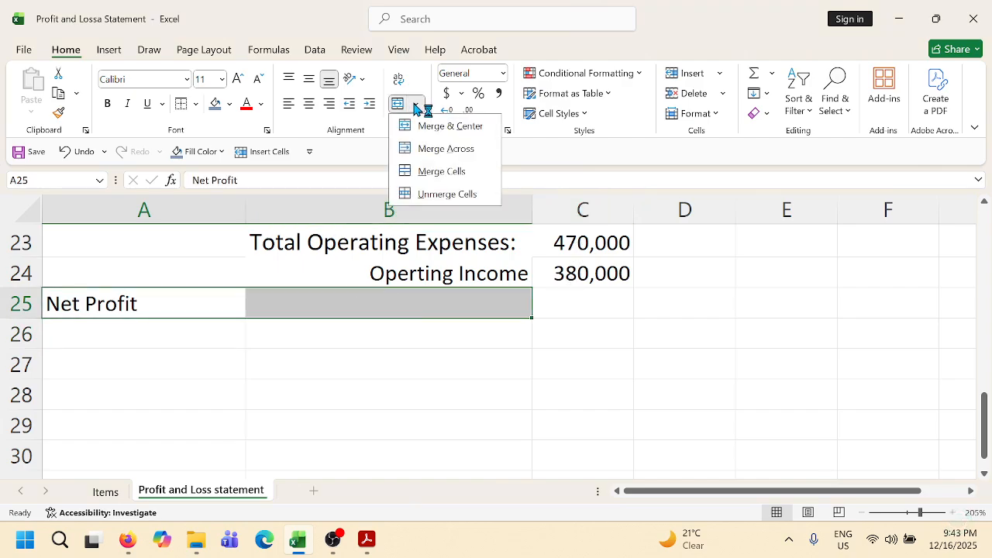
left_click(439, 127)
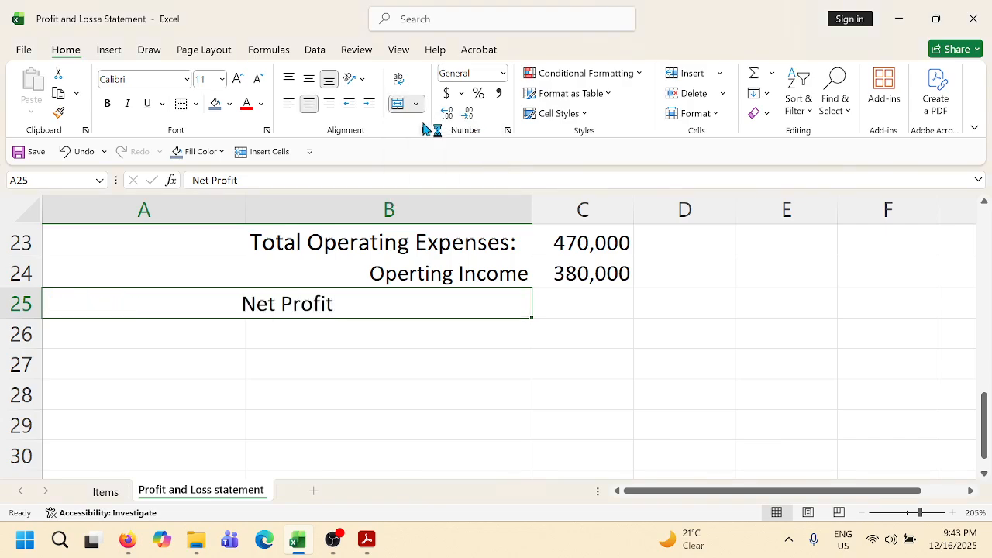
left_click(329, 104)
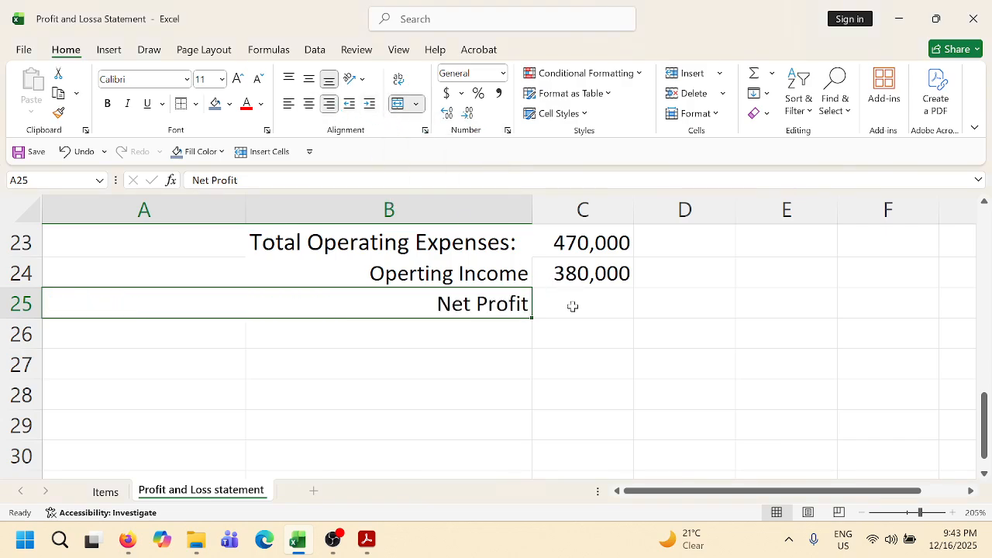
Calculate net profit in C25 by linking it to the operating income with the formula =C24.
left_click(573, 307)
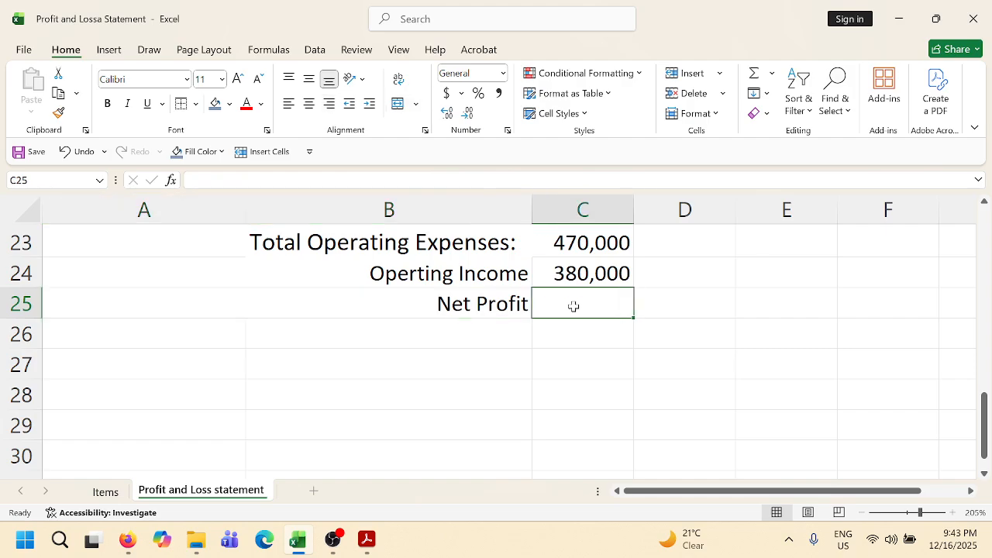
type("=")
left_click(576, 273)
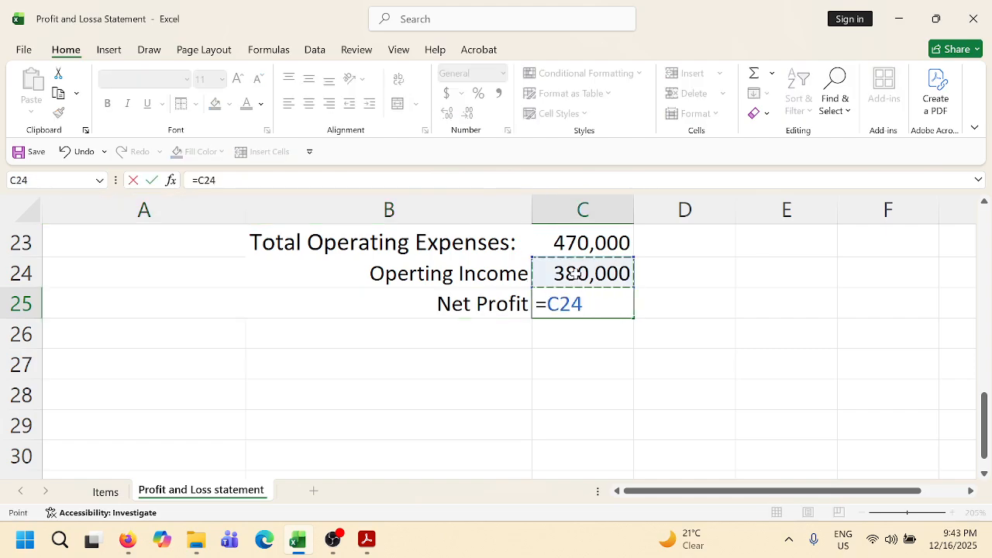
key("Return")
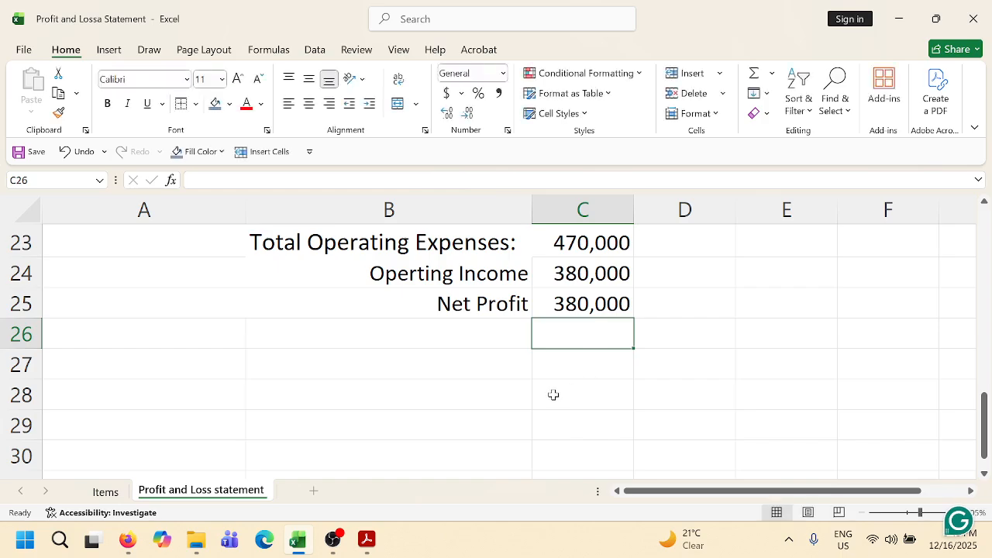
Apply All Borders to the whole statement, from the ABC Ltd title in row 1 through the Net Profit row, columns A to D.
scroll(553, 395, "up", 8)
scroll(483, 390, "down", 1)
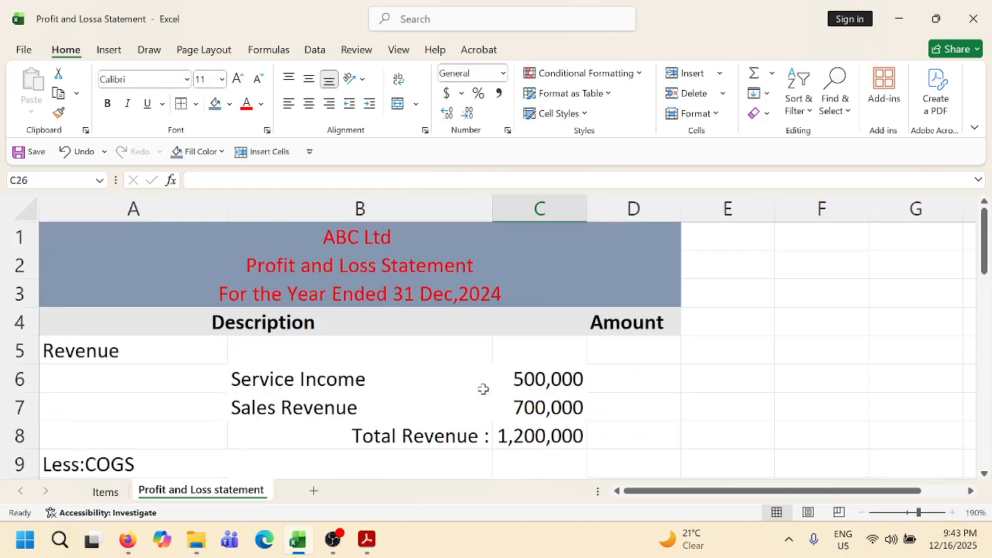
scroll(483, 389, "down", 1)
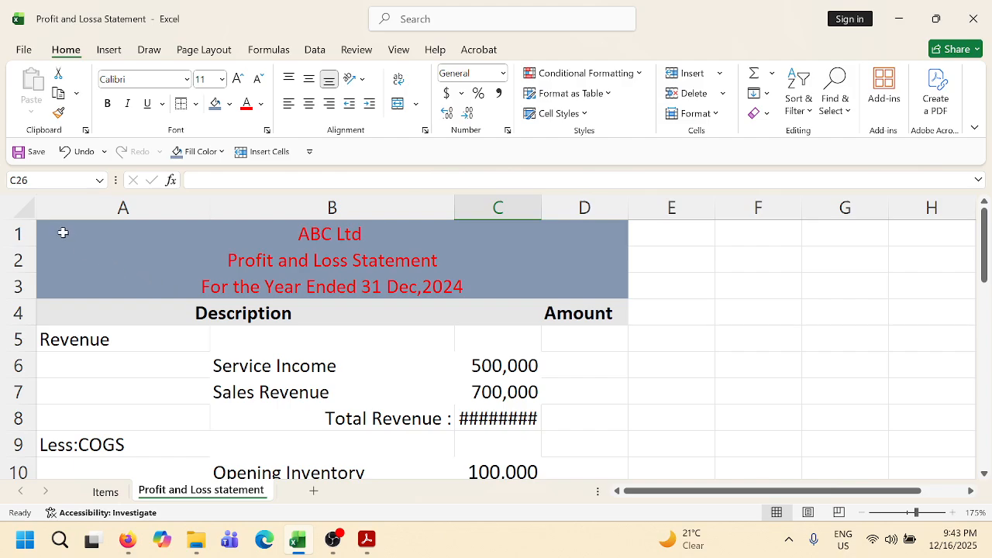
left_click_drag(62, 230, 462, 407)
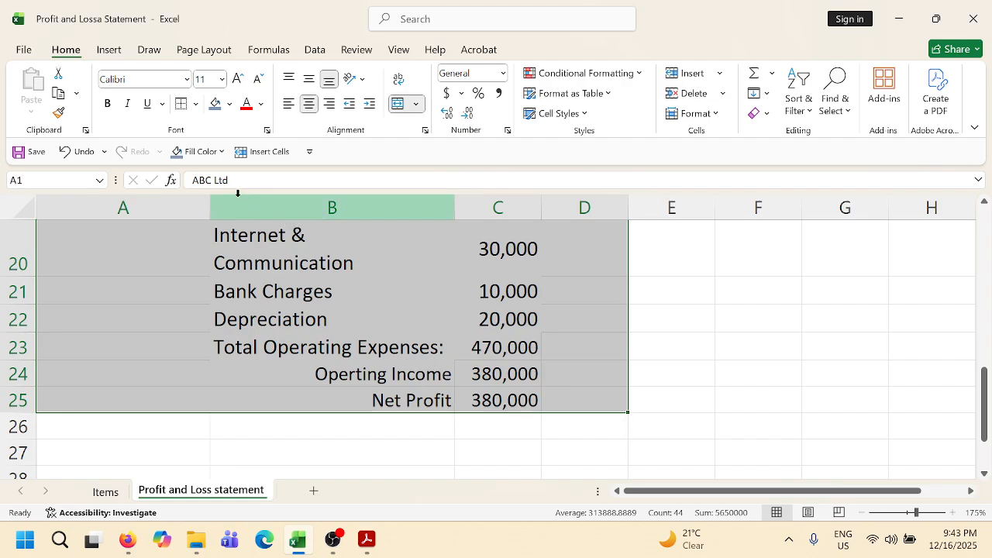
left_click(198, 105)
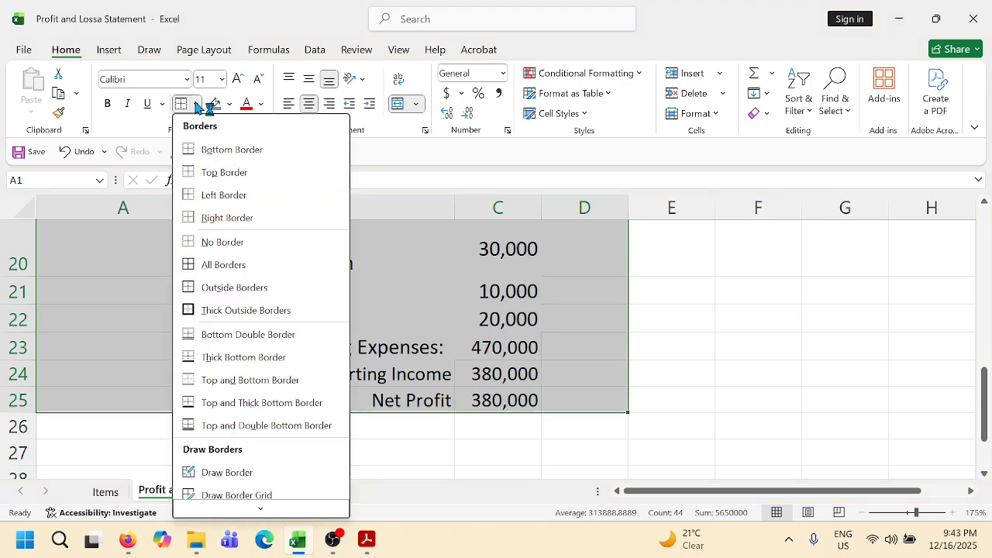
left_click(210, 264)
scroll(284, 281, "up", 6)
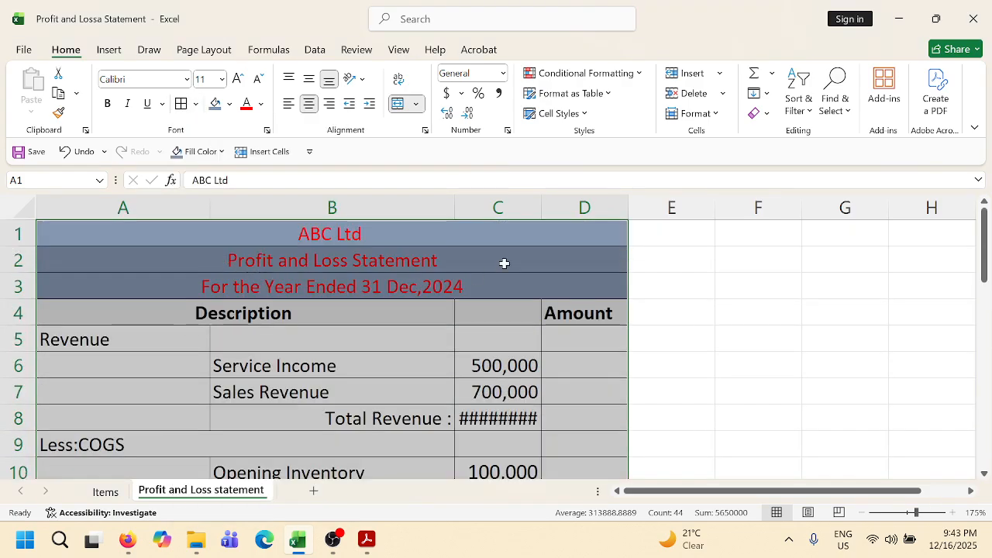
Hide the worksheet gridlines and widen column C slightly so that the total revenue amount fits.
left_click(398, 51)
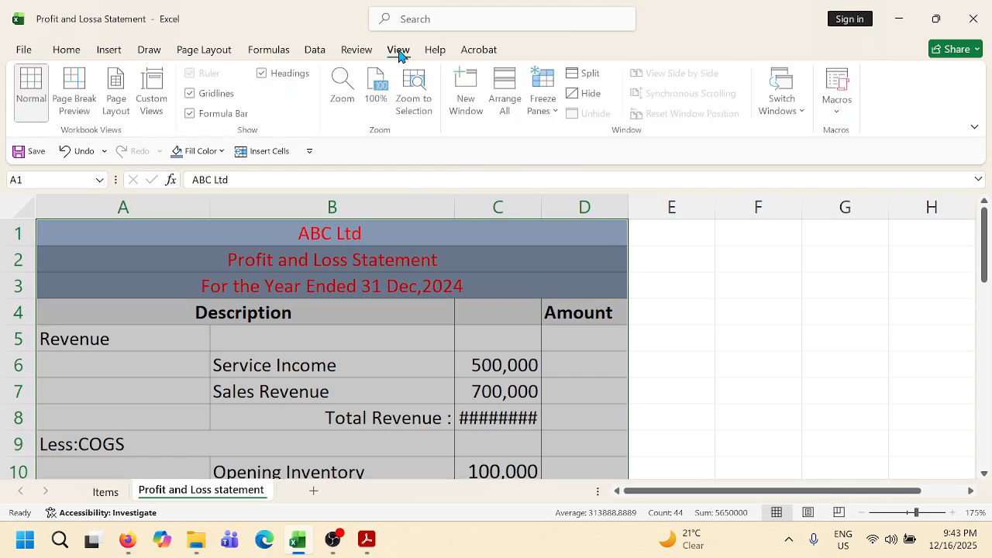
left_click(192, 94)
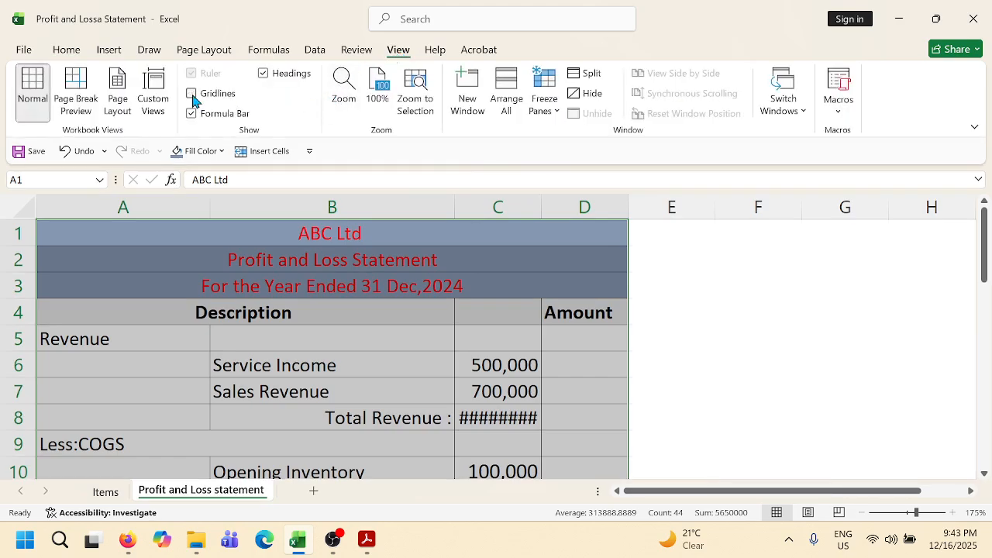
left_click(698, 348)
scroll(698, 349, "down", 1)
scroll(594, 324, "up", 2)
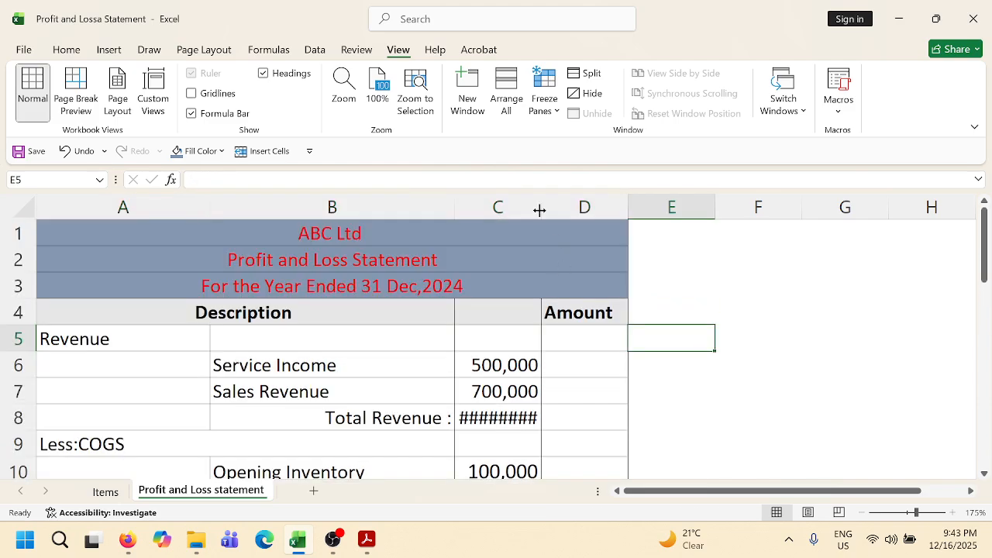
left_click_drag(539, 210, 542, 210)
left_click(773, 346)
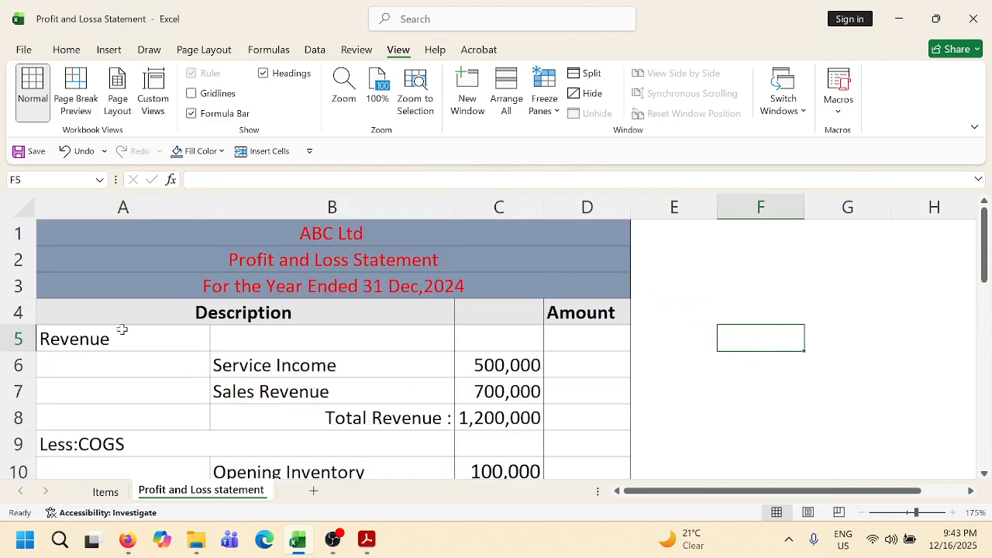
Freeze the panes at A5 so the title and header rows 1 to 4 stay in place, and test it by scrolling.
left_click(77, 342)
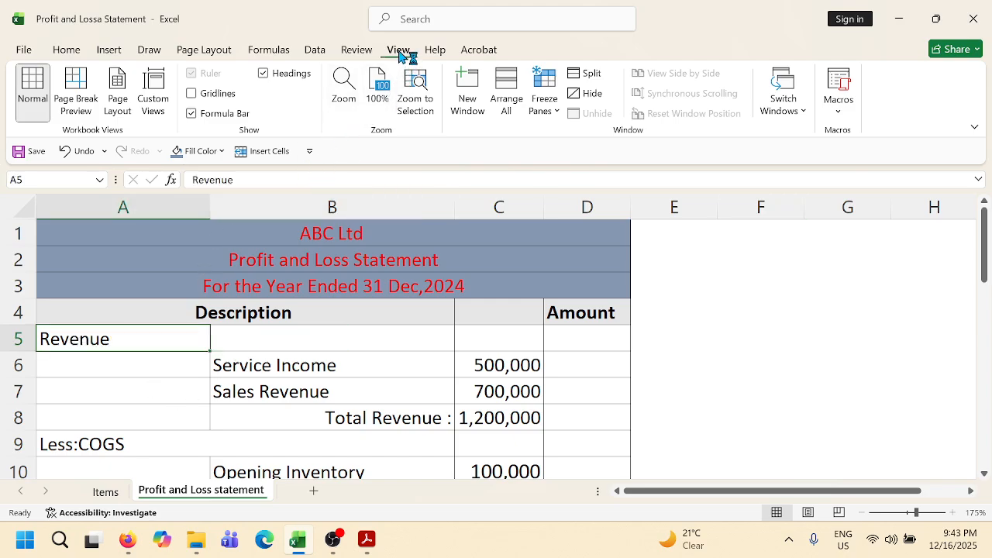
left_click(555, 109)
left_click(593, 141)
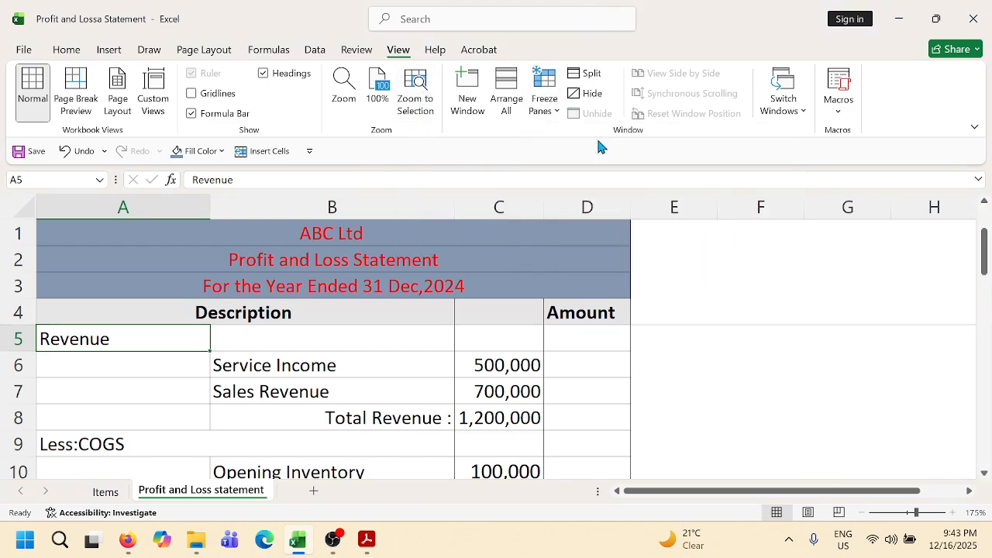
scroll(493, 368, "down", 1)
scroll(492, 368, "down", 2)
scroll(496, 411, "up", 3)
left_click(768, 415)
scroll(763, 413, "down", 8)
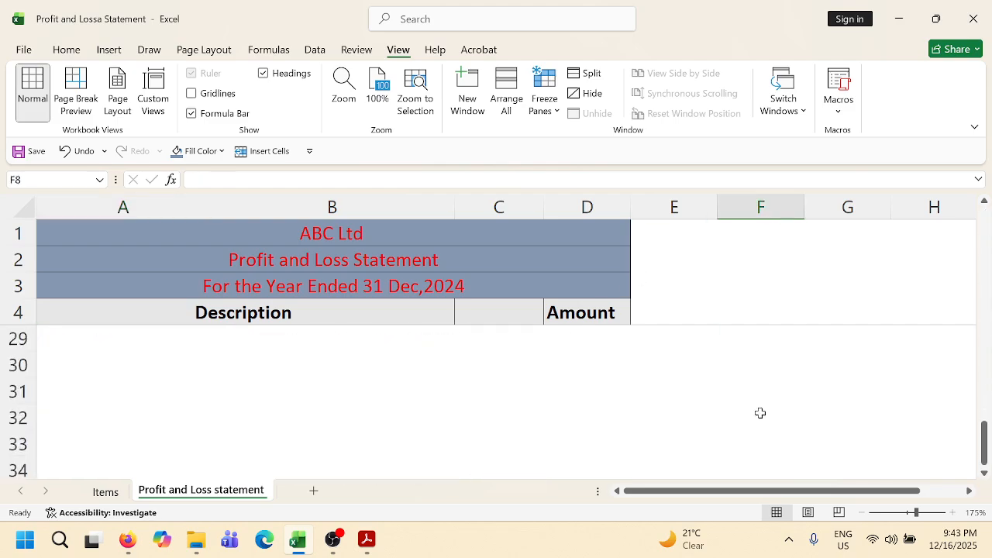
Apply a Bottom Double Border to the net profit amount in C25.
scroll(760, 413, "up", 2)
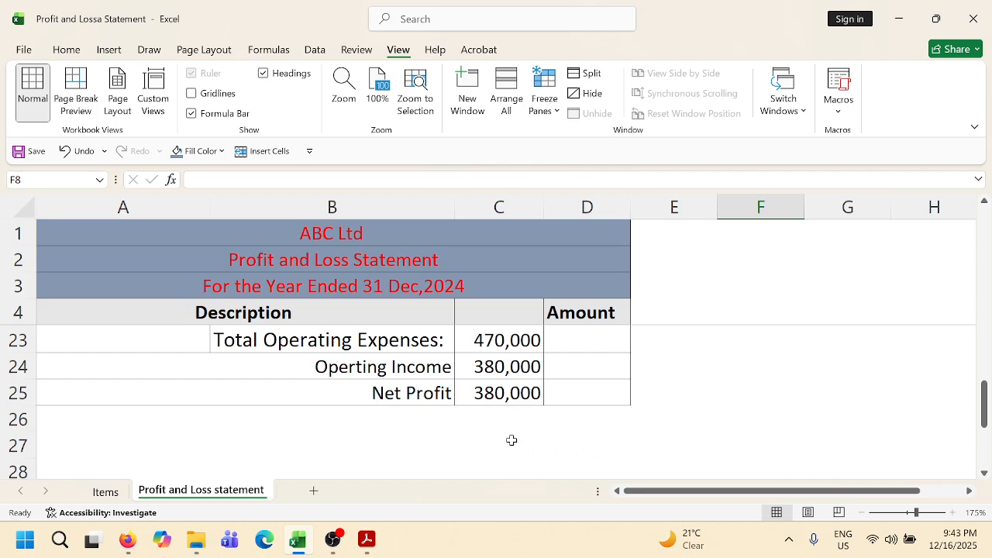
scroll(508, 434, "up", 1)
scroll(496, 434, "down", 2)
scroll(498, 443, "up", 1)
left_click(484, 393)
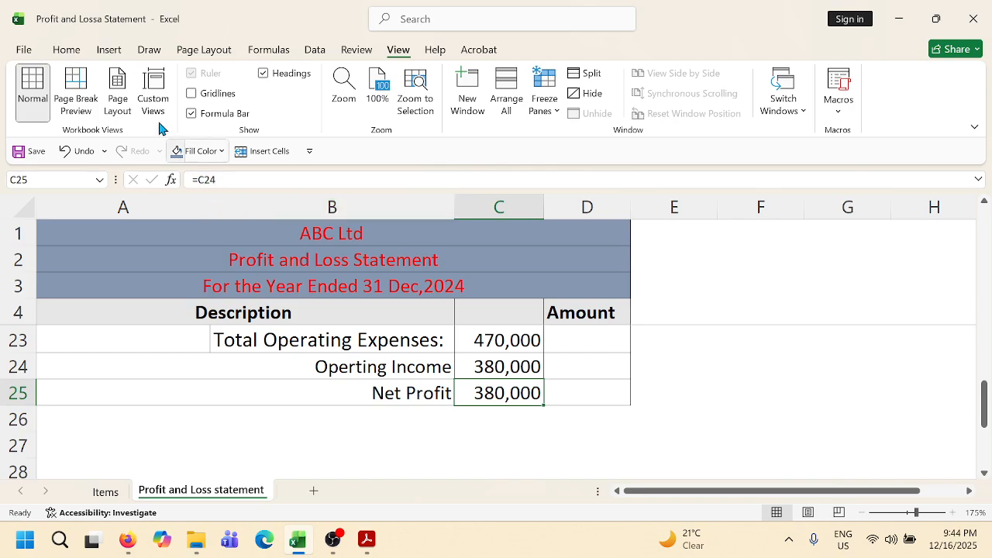
left_click(66, 49)
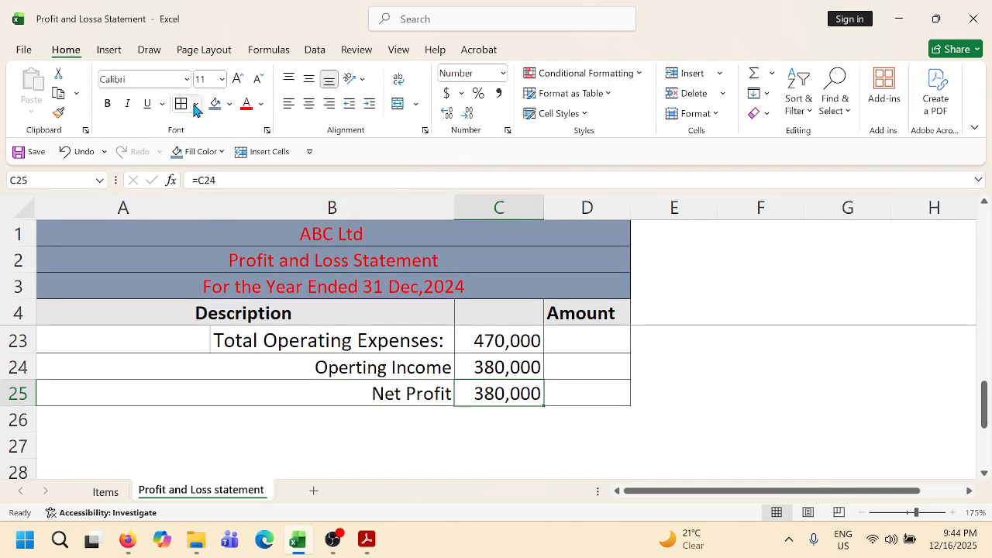
left_click(194, 103)
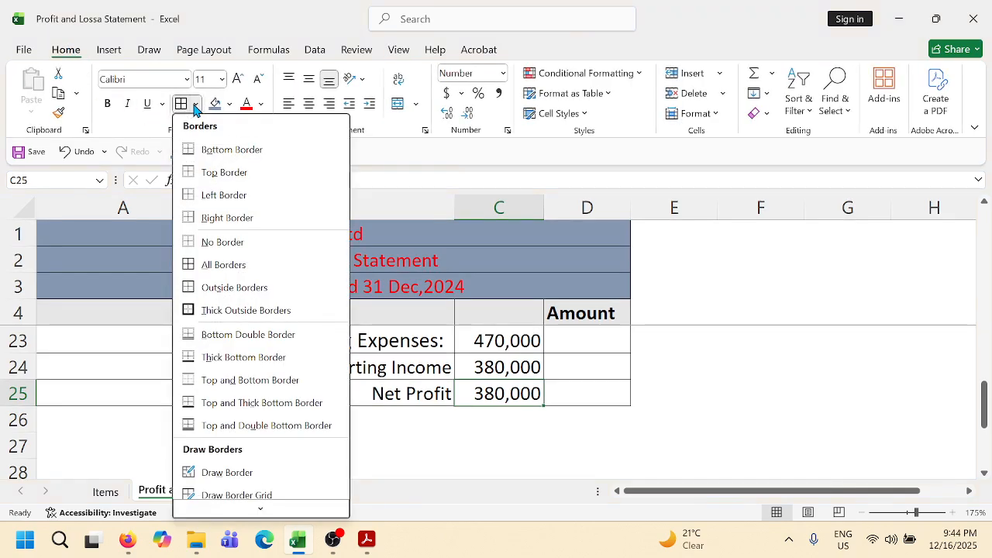
left_click(231, 338)
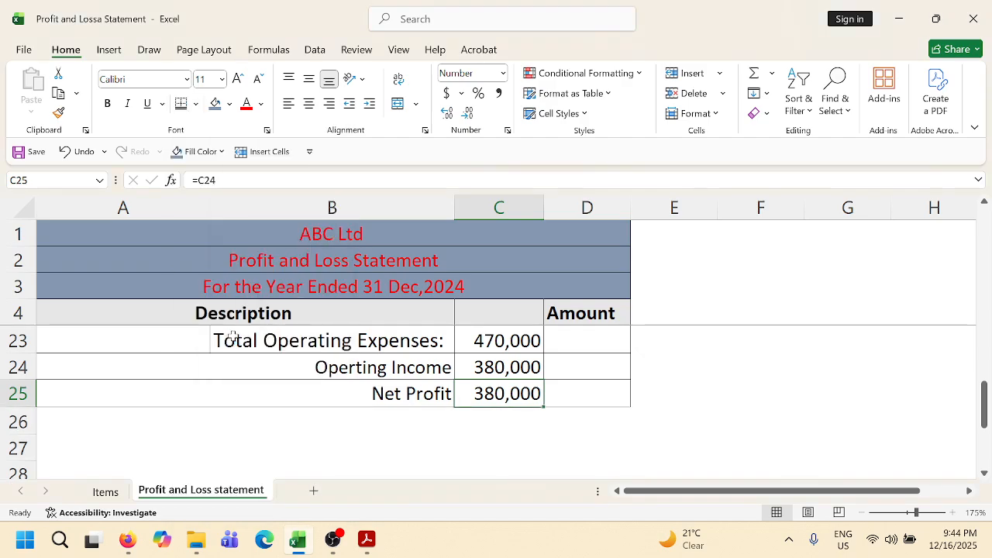
left_click(506, 440)
Create a copy of the Profit and Loss statement sheet and place the copy directly after the Items sheet.
scroll(540, 392, "up", 3)
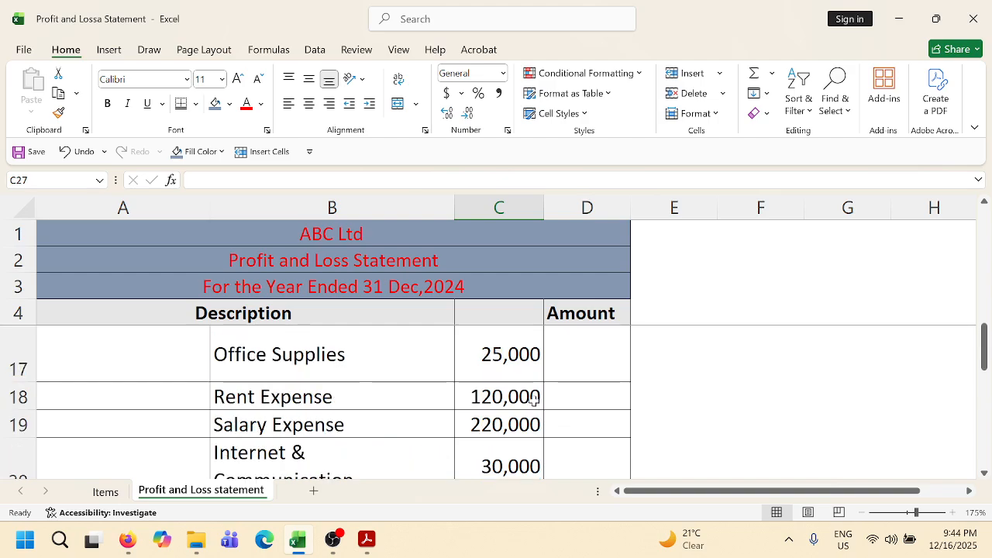
right_click(222, 489)
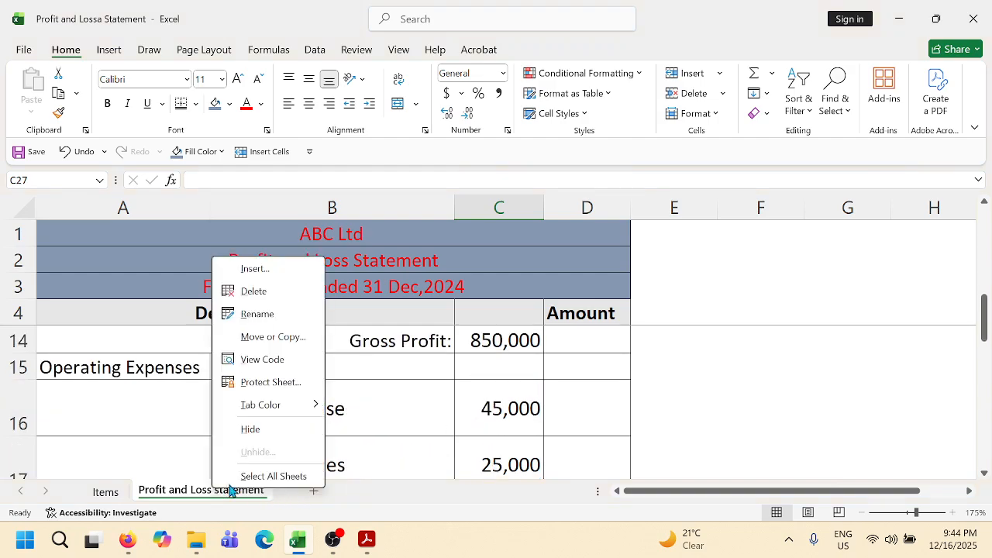
left_click(269, 346)
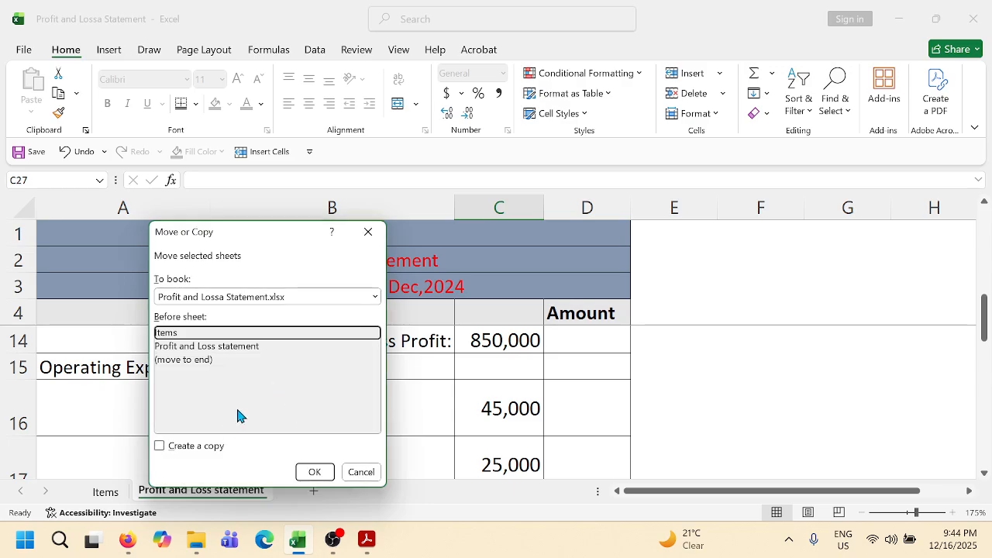
left_click(159, 447)
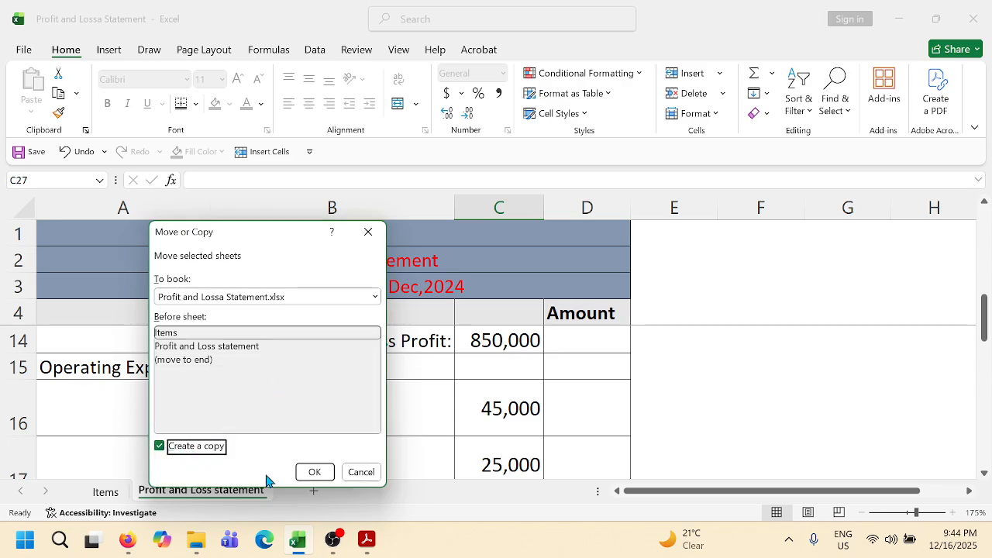
left_click(314, 471)
scroll(676, 414, "down", 2)
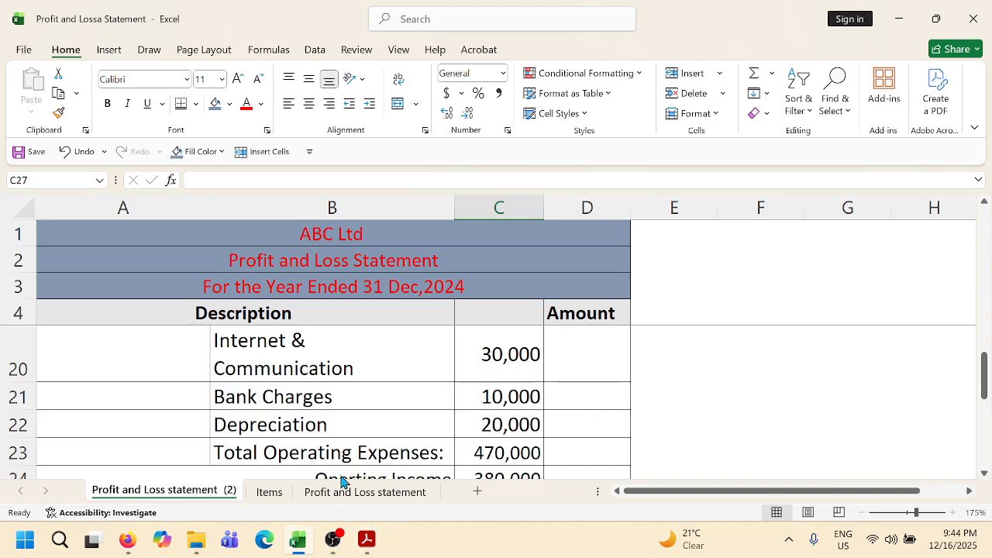
left_click_drag(440, 496, 445, 496)
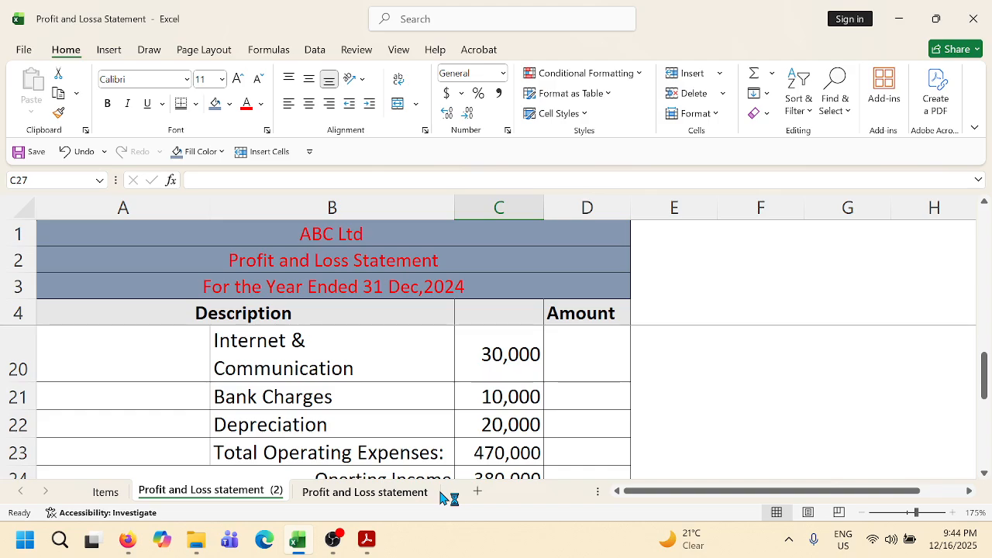
Rename the copied sheet "Blance Sheet" and return to the beginning of the sheet.
double_click(241, 492)
type("Bal")
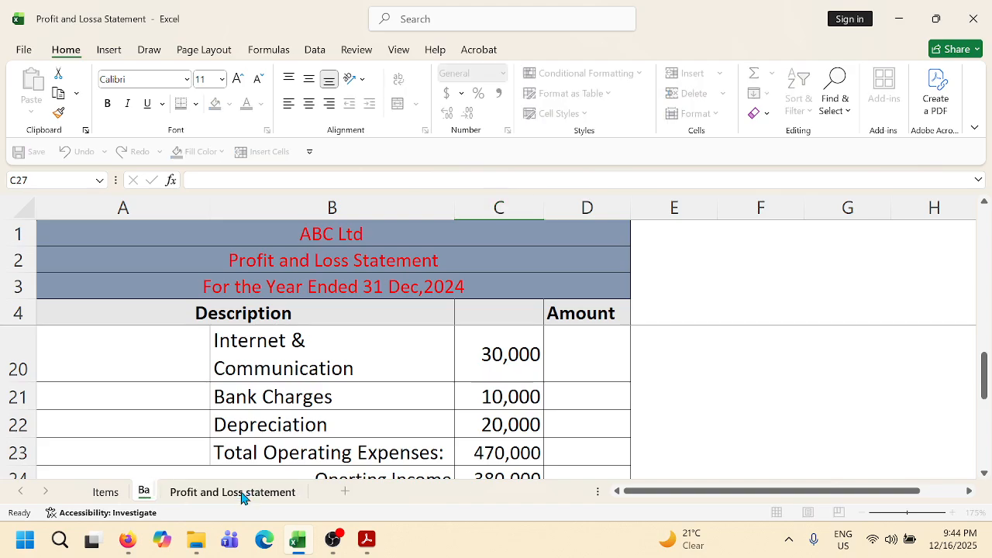
key("BackSpace")
key("BackSpace")
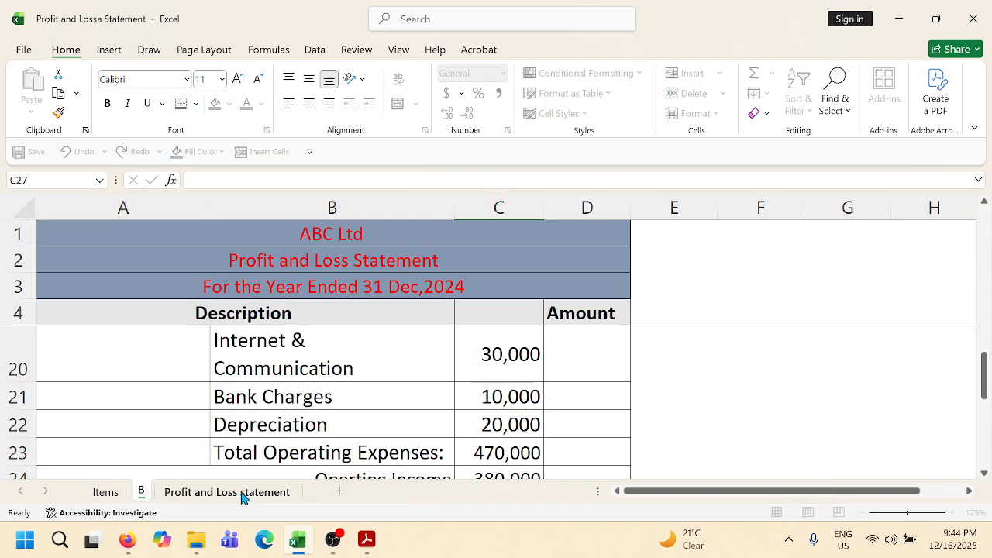
type("lance Shee")
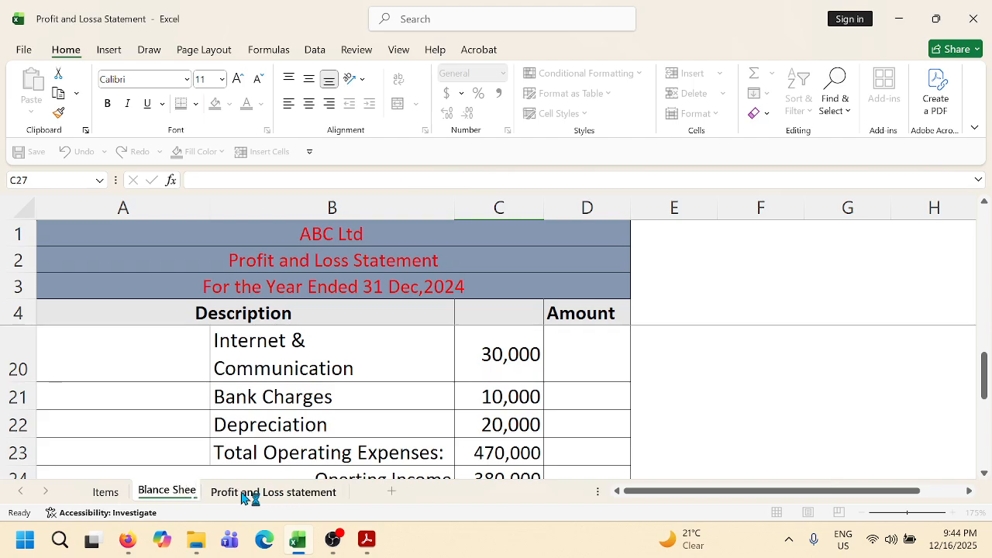
type("t")
left_click(760, 355)
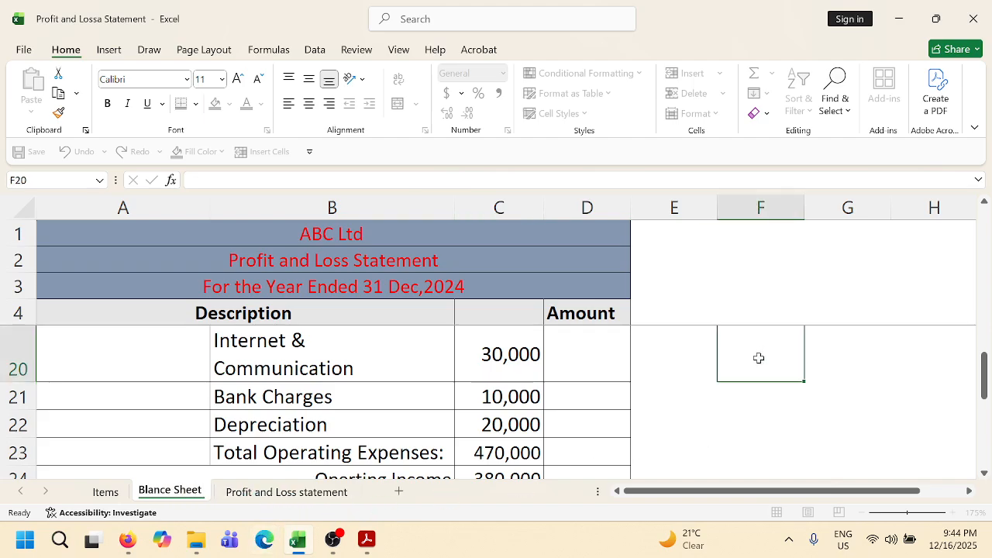
scroll(669, 377, "up", 5)
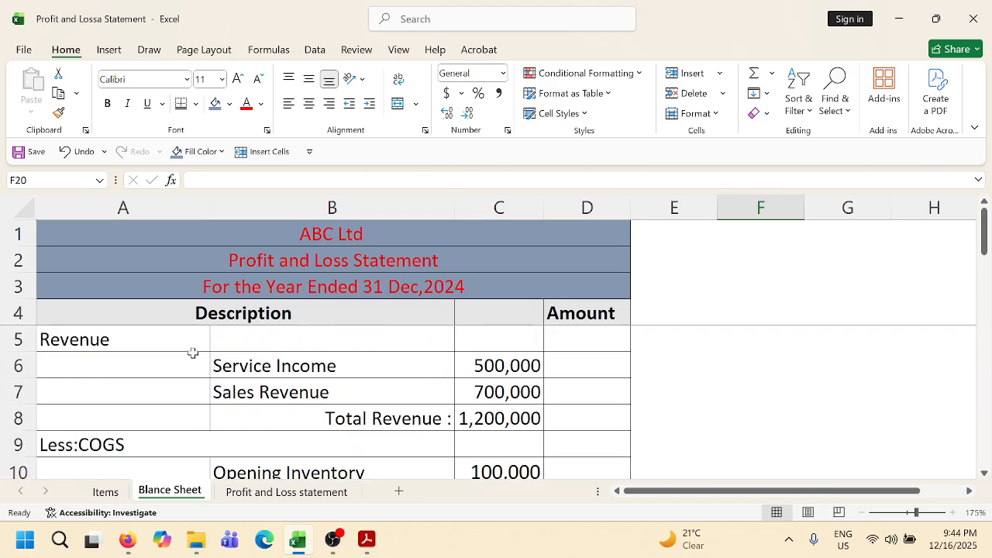
Clear all contents and formatting from the copied statement's body, A5:D25, keeping the title and header rows.
left_click_drag(193, 352, 597, 425)
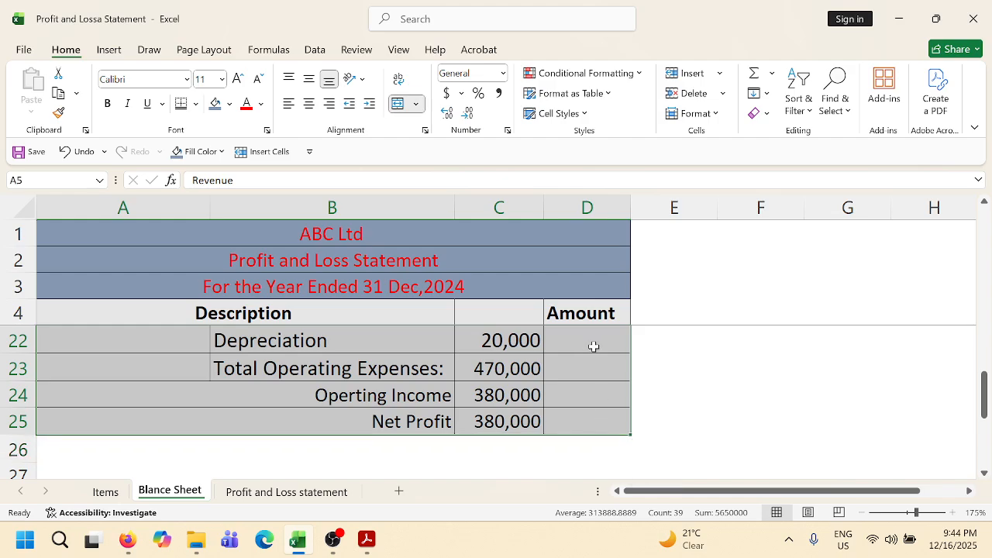
left_click(760, 116)
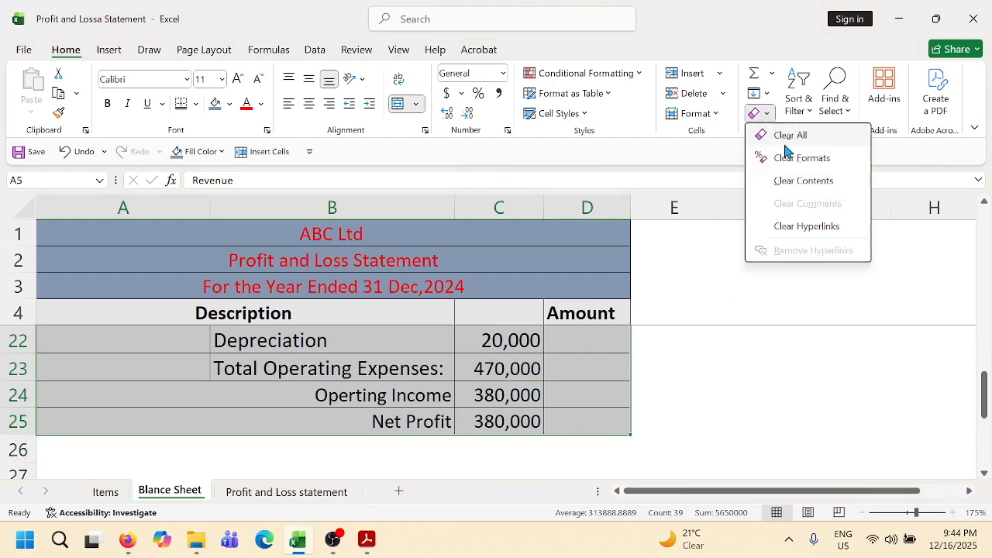
left_click(806, 179)
left_click(719, 349)
scroll(379, 446, "up", 6)
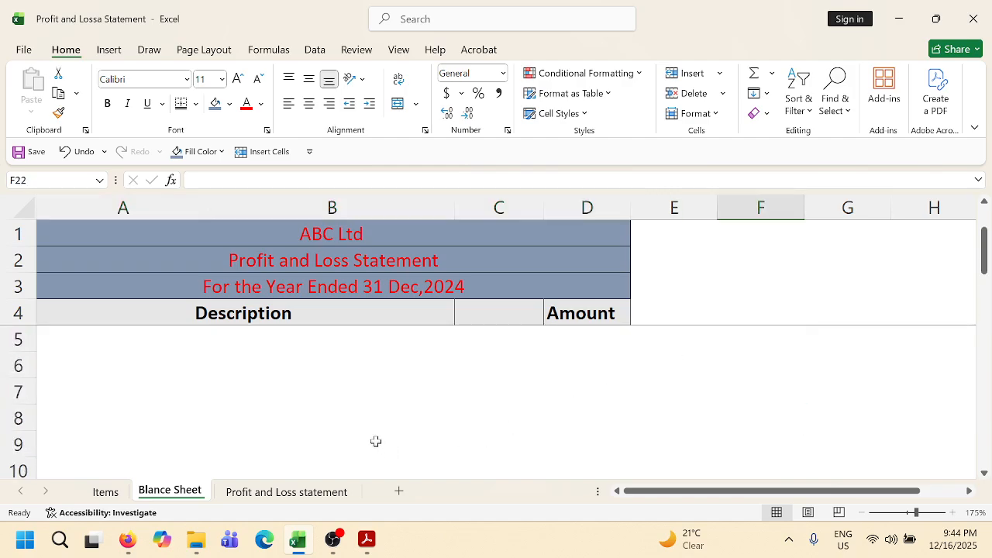
Replace the statement title in row 2 with "Blance Sheet".
left_click(184, 345)
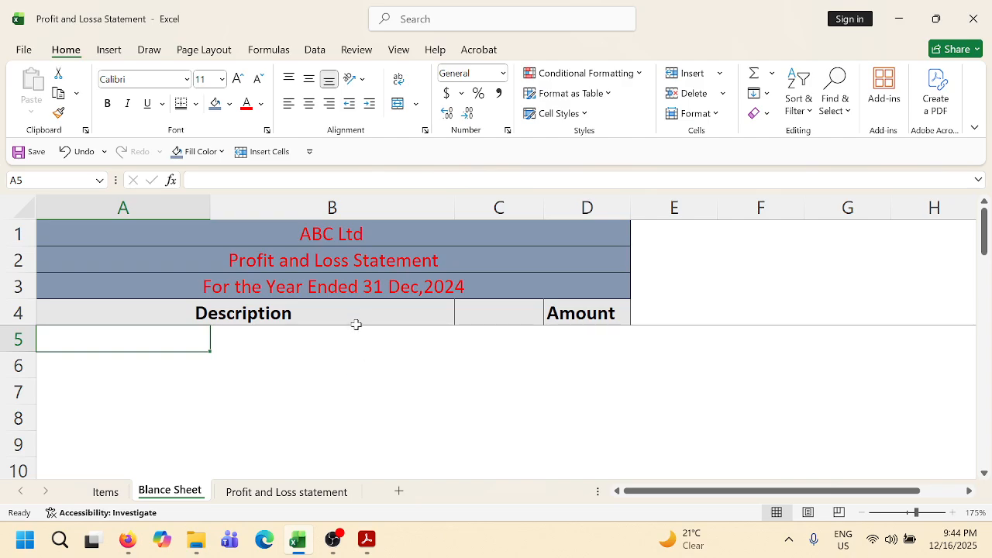
left_click(325, 267)
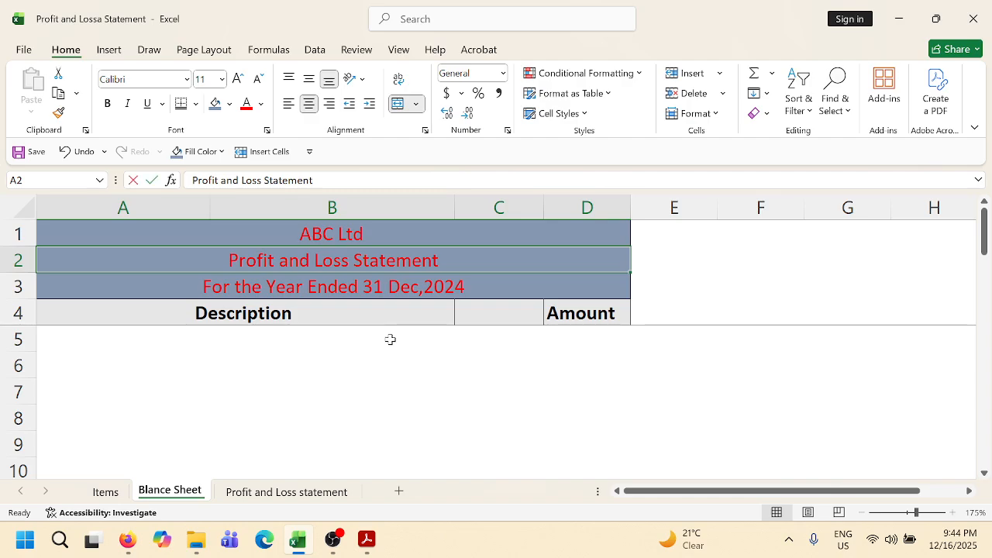
type("Bal")
key("BackSpace")
key("BackSpace")
type("l")
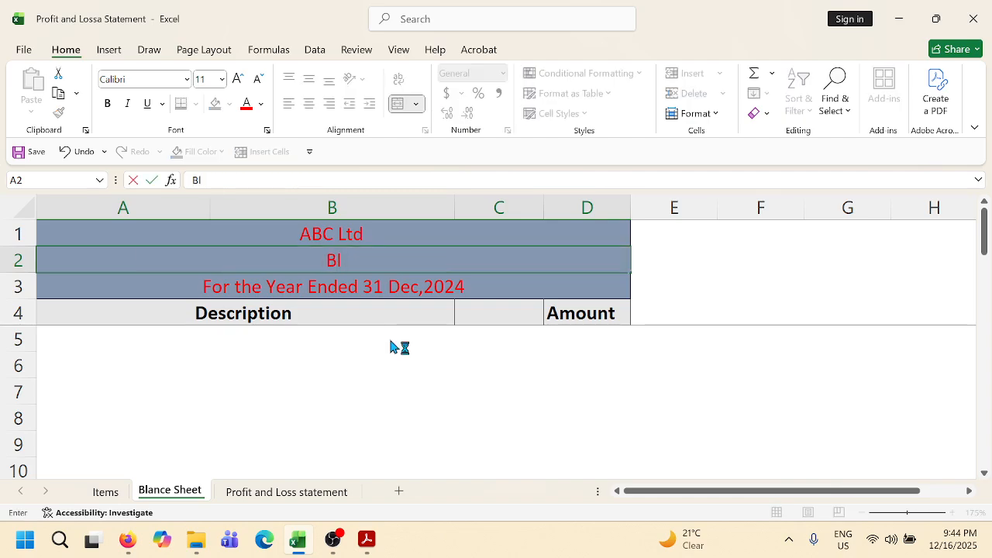
type("acne")
key("BackSpace")
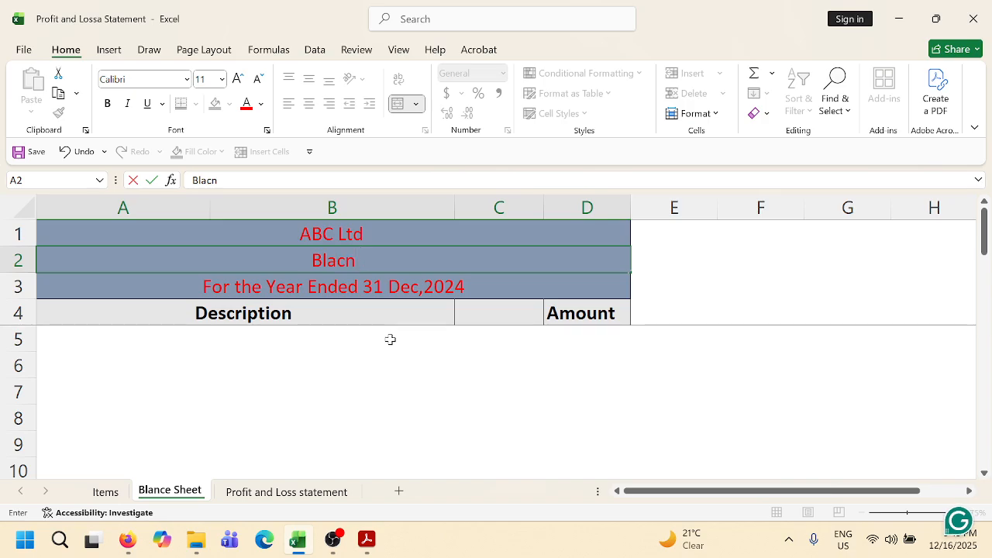
key("BackSpace")
key("BackSpace")
type("nce Sheet")
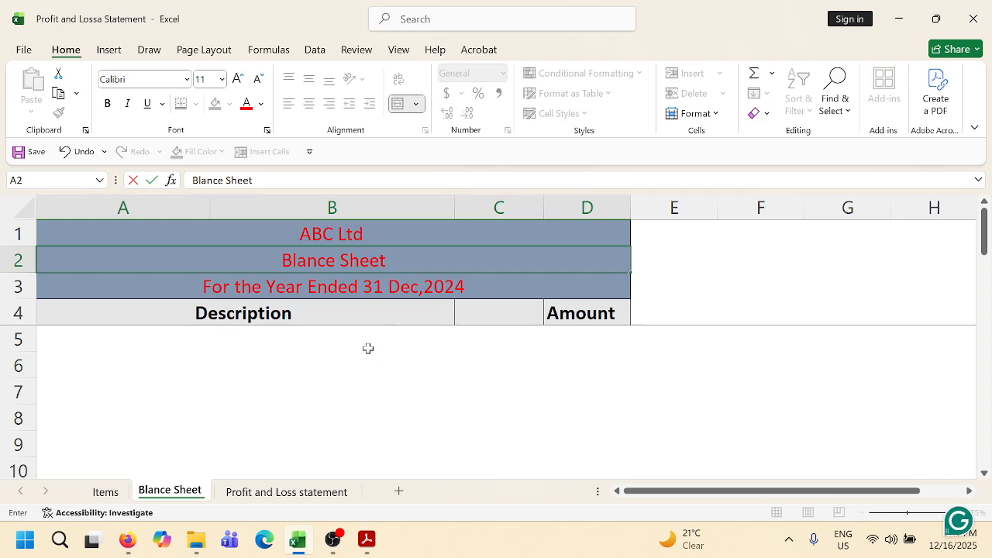
Replace the period line in row 3 with "As at 31 Dec,2024".
left_click(345, 287)
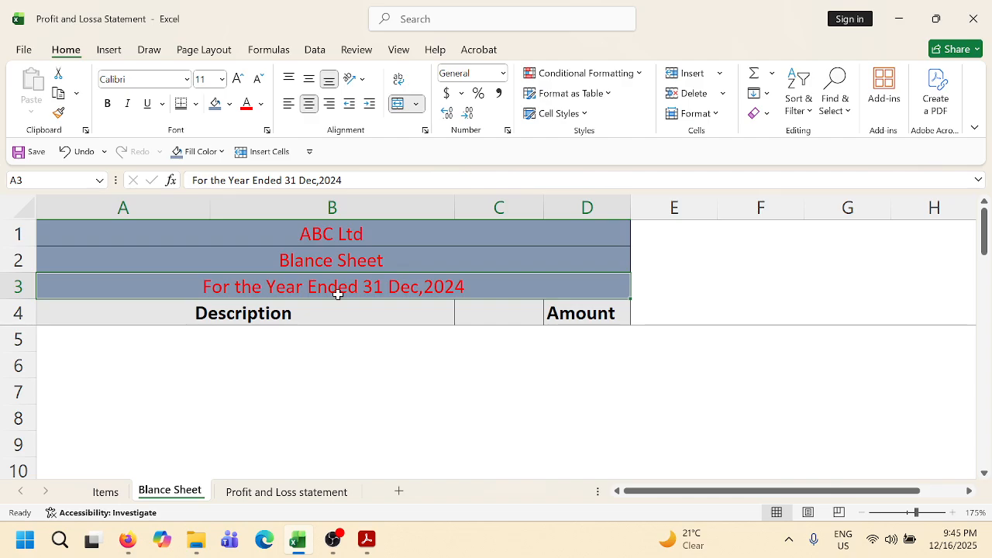
type("As at 31 Dect")
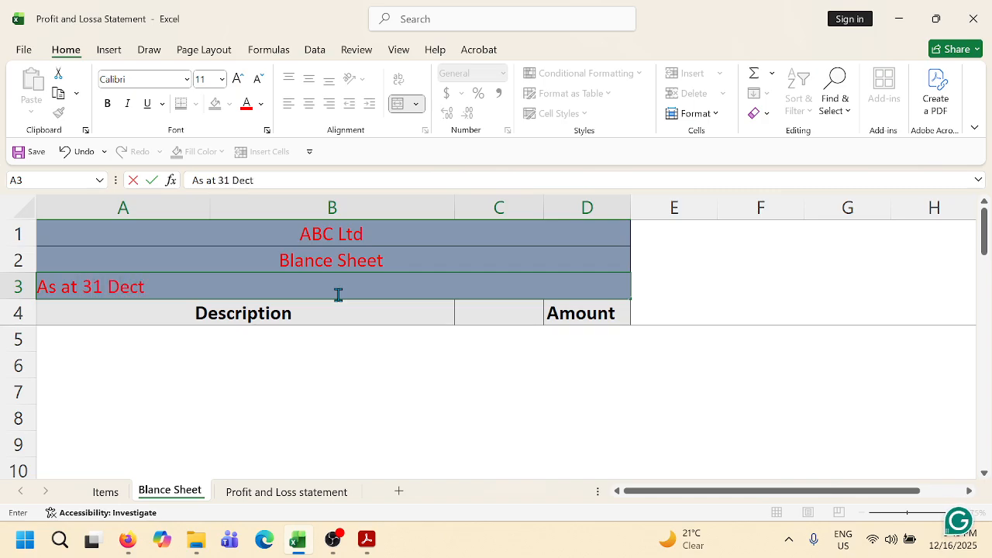
type("31 Dec,2024")
left_click(375, 412)
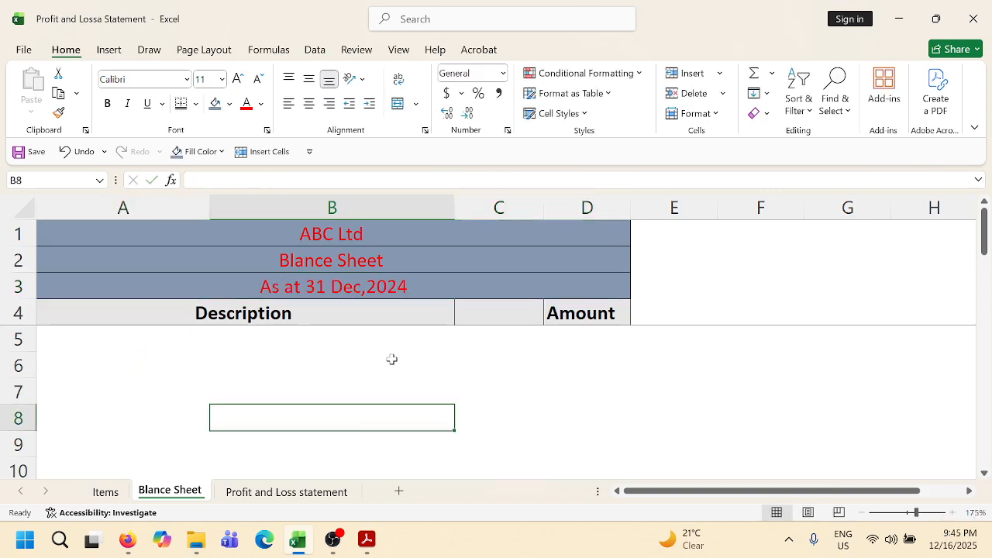
Enter the headings "Asset:" in A5 and "Current Aasset:" in A6.
left_click(165, 346)
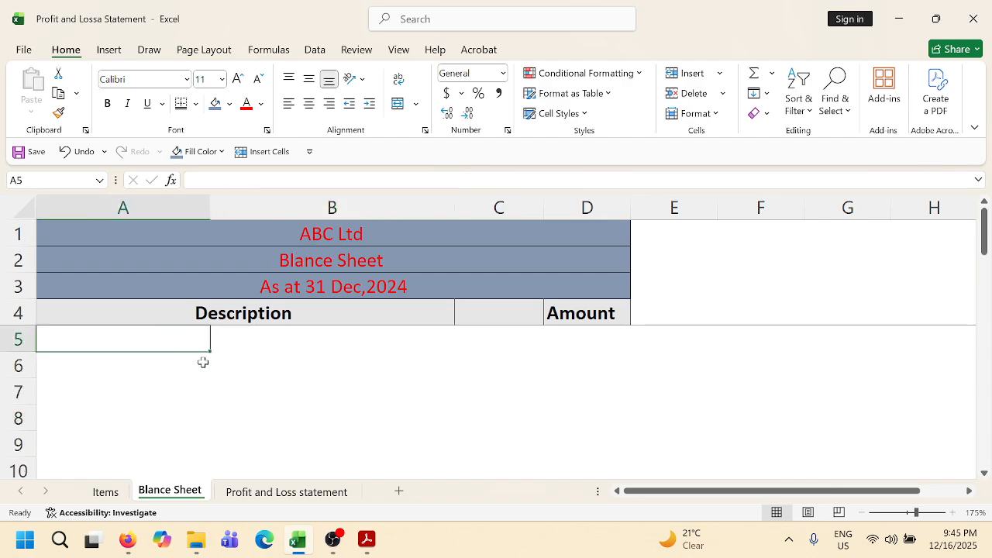
type("Asset:")
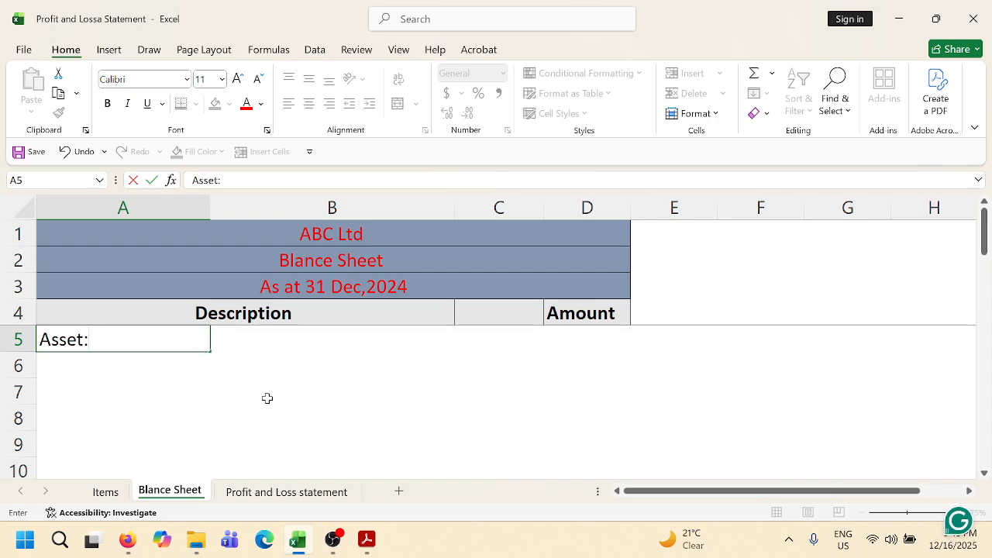
left_click(248, 363)
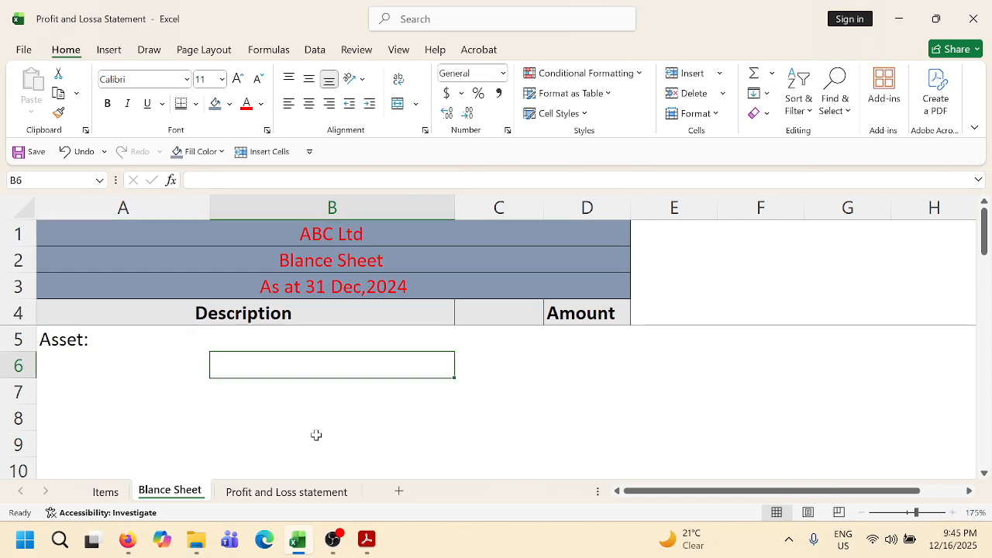
key("Left")
type("Cur")
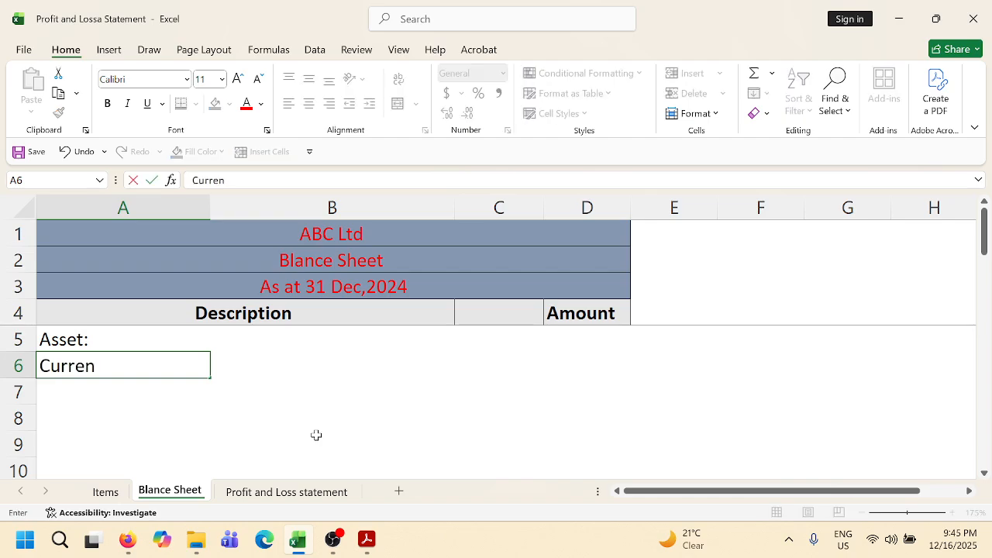
type("rent AAsse")
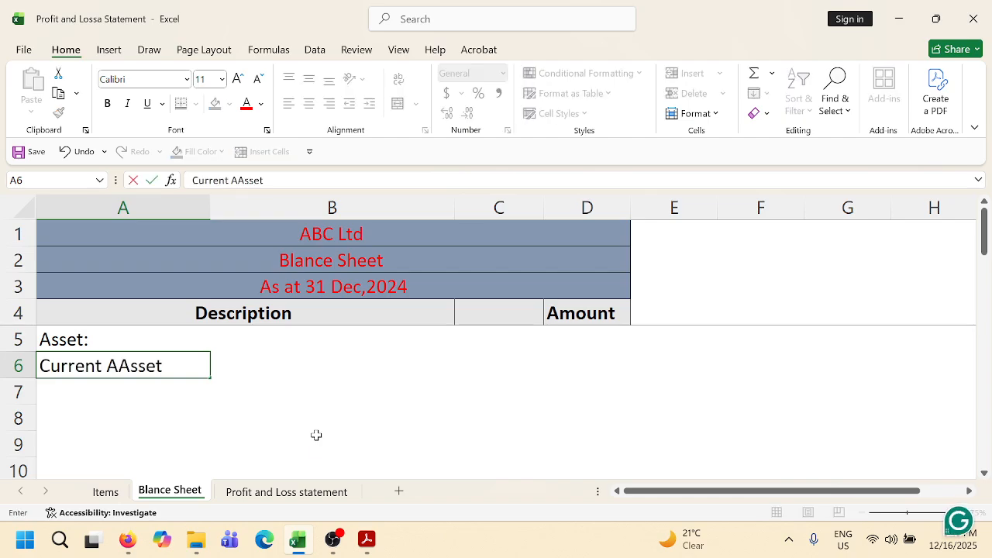
type("t:")
left_click(294, 387)
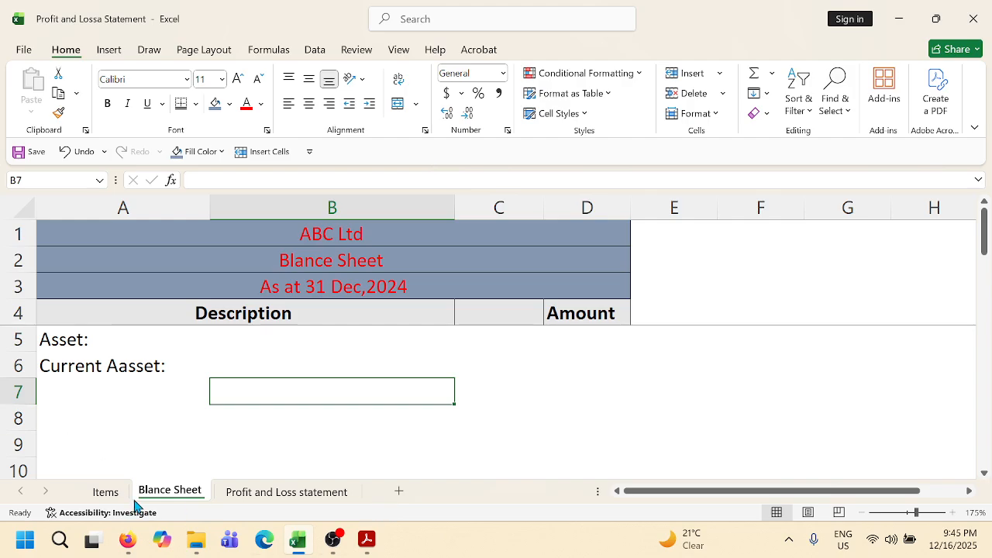
Select Accounts Receivable and its amount in B8:C8 of Items, group that sheet with Blance Sheet, and copy the range to B7:C7.
left_click(106, 491)
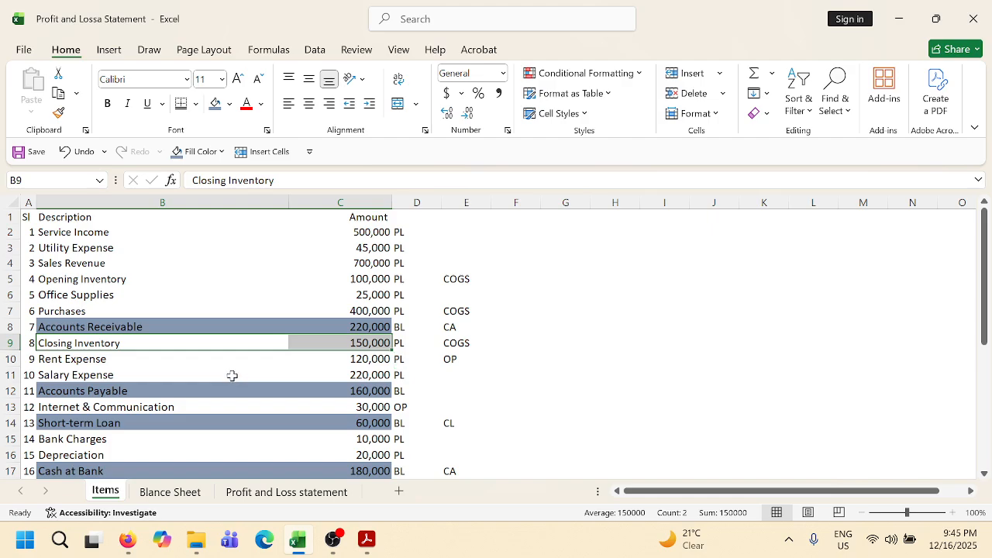
left_click(80, 328)
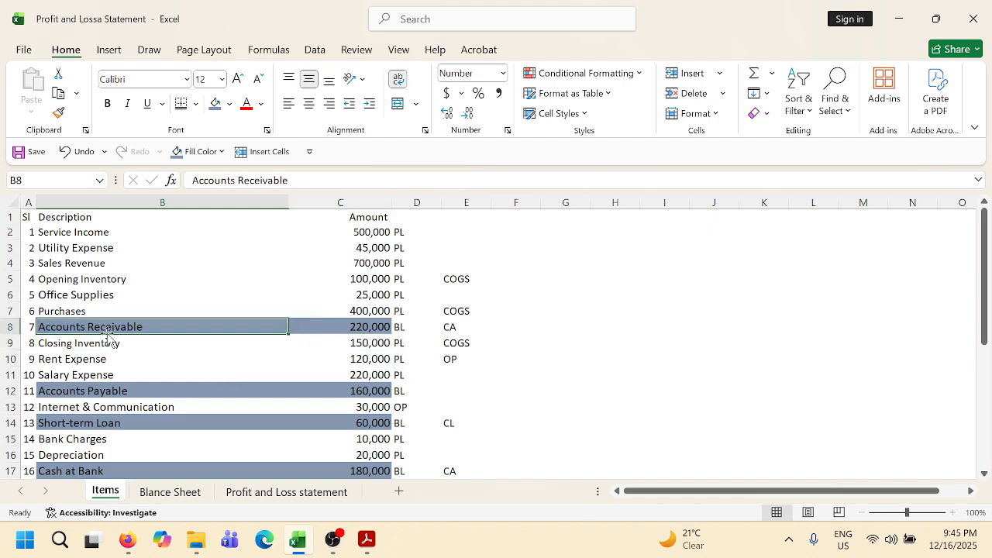
left_click(160, 342)
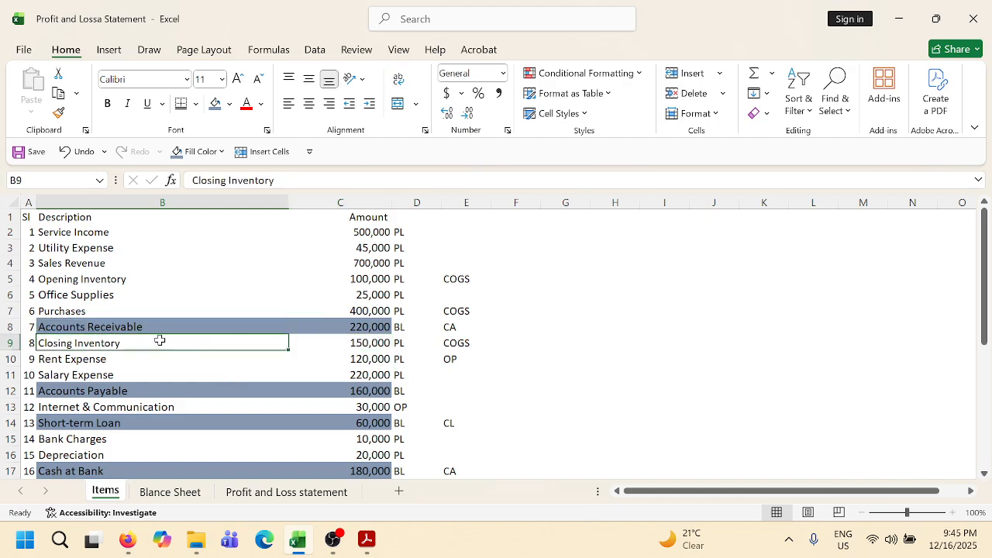
left_click(95, 327)
left_click_drag(94, 326, 344, 325)
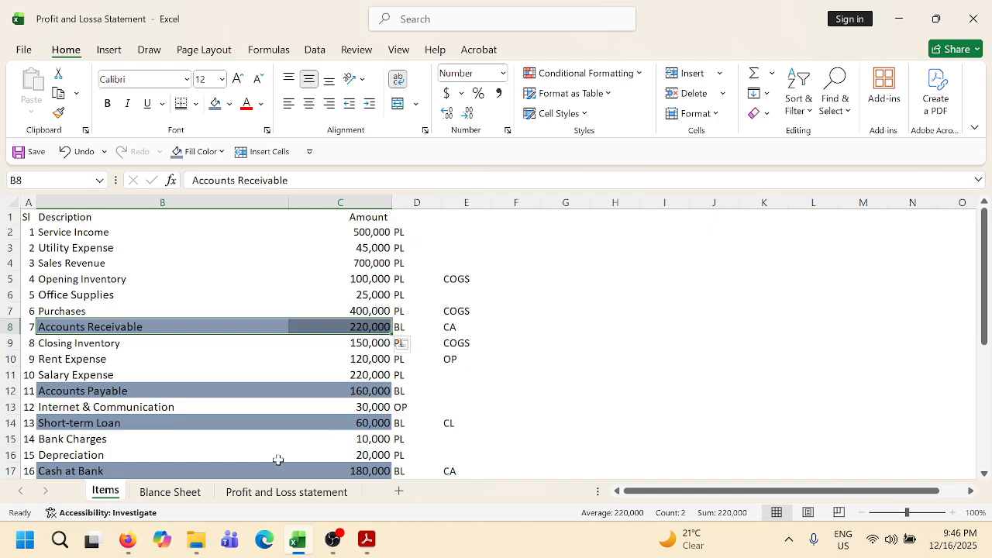
left_click(190, 494, "ctrl")
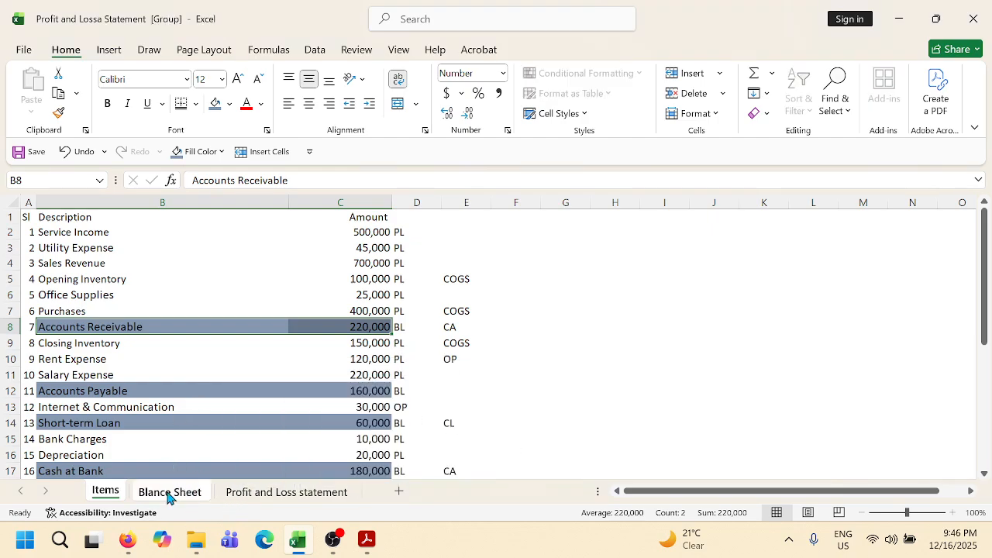
left_click(169, 494)
key("ctrl+c")
left_click(254, 385)
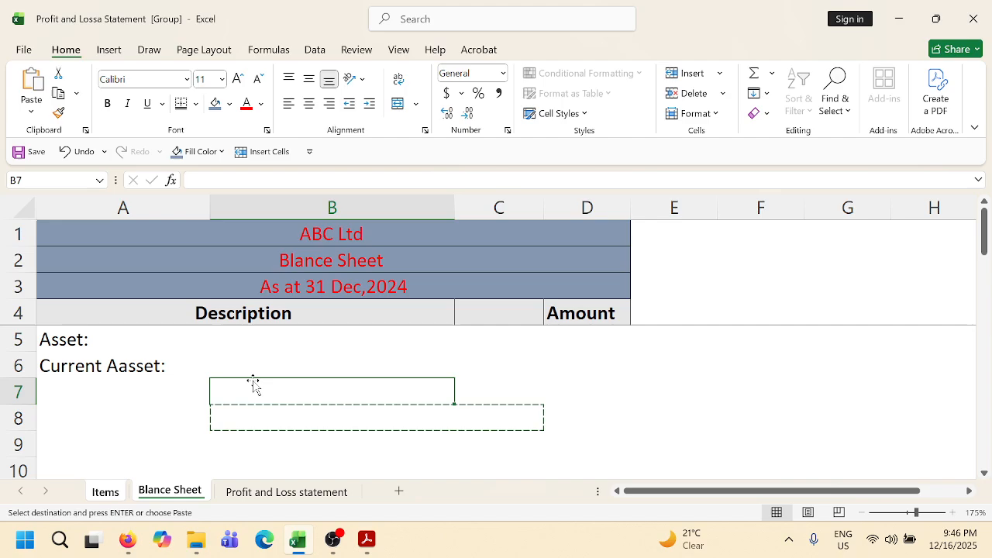
key("shift+Right")
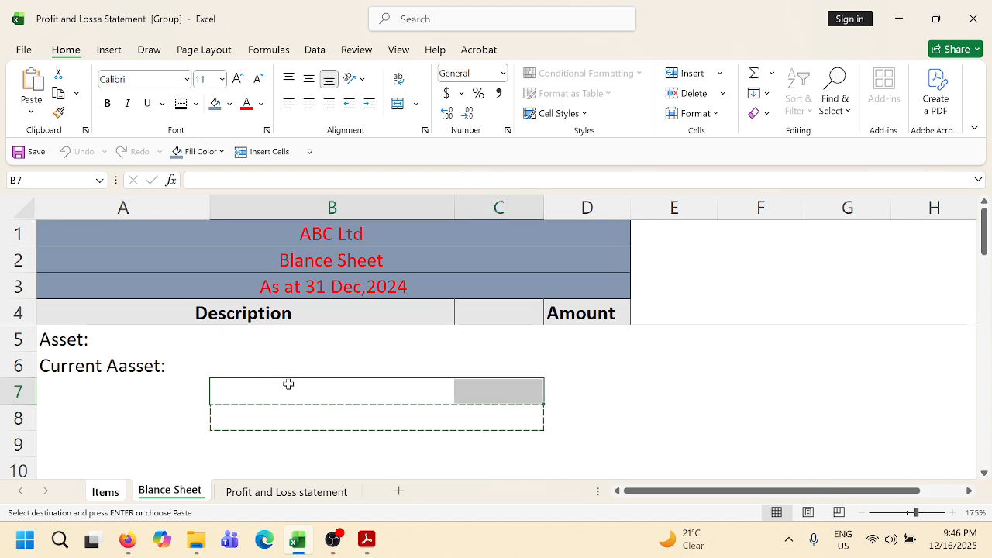
Copy Accounts Receivable and its amount from row 7 of the Items sheet into B7:C7 of Blance Sheet.
left_click(107, 493)
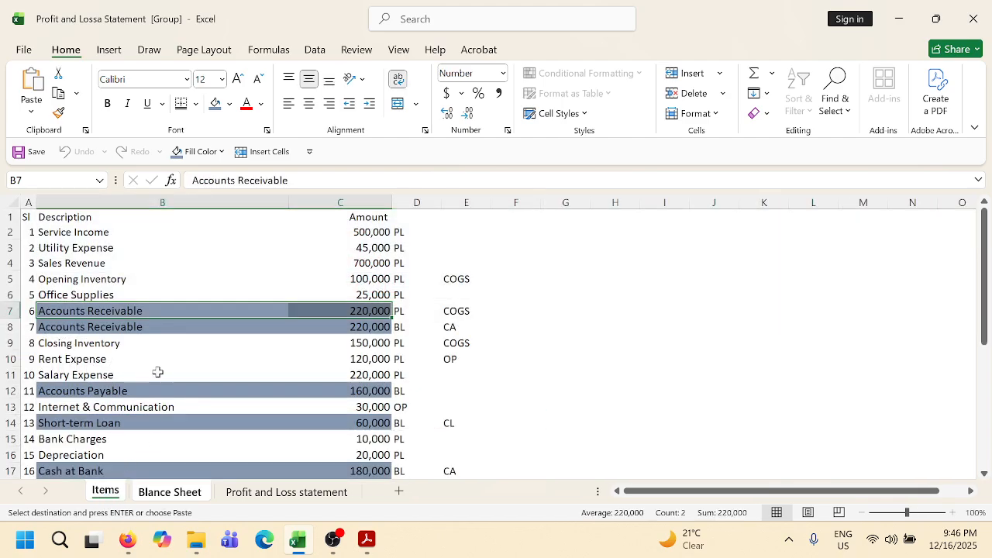
left_click(101, 311)
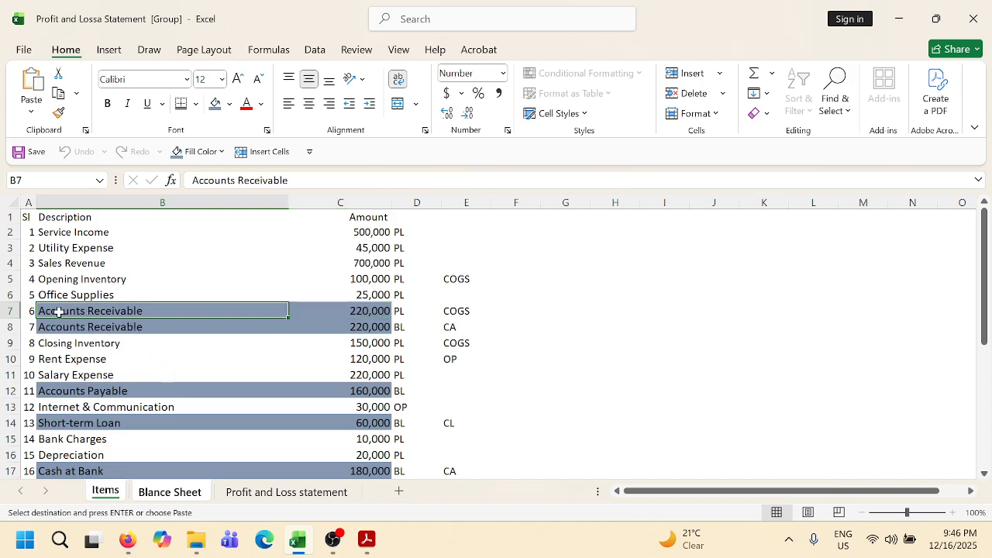
left_click_drag(115, 311, 324, 315)
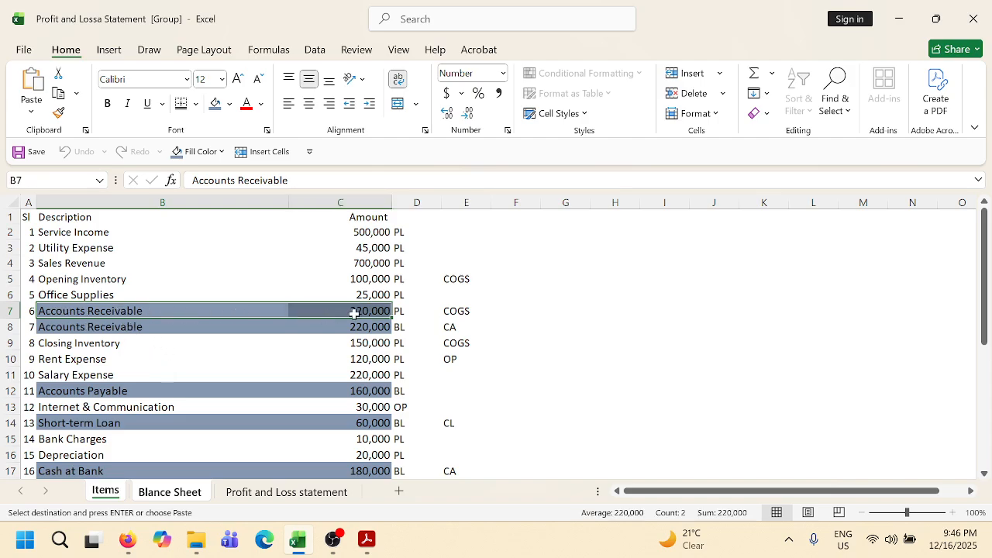
left_click(176, 495)
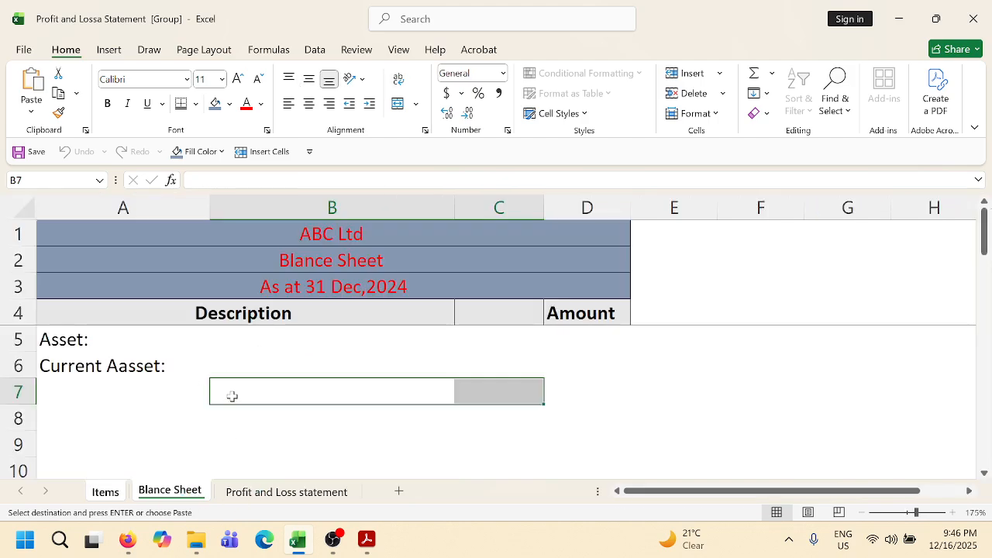
key("ctrl+v")
left_click(304, 432)
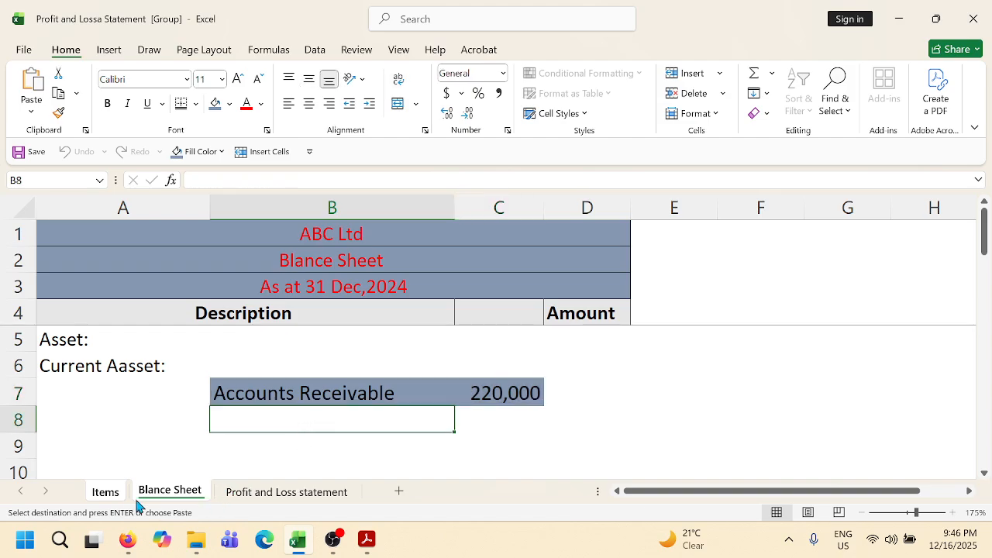
Return to the Items sheet and inspect the entries around the Accounts Receivable rows.
left_click(105, 493)
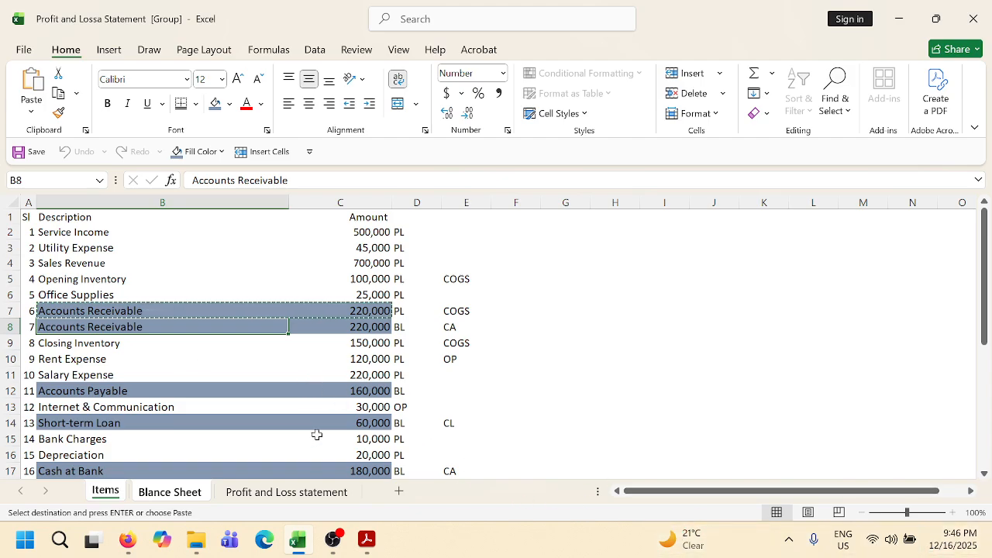
left_click(152, 353)
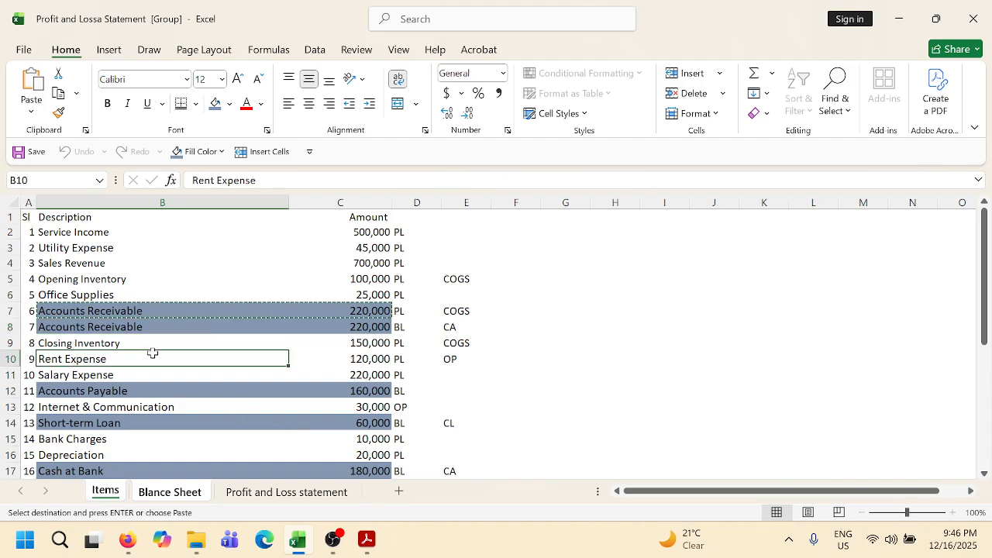
left_click(582, 375)
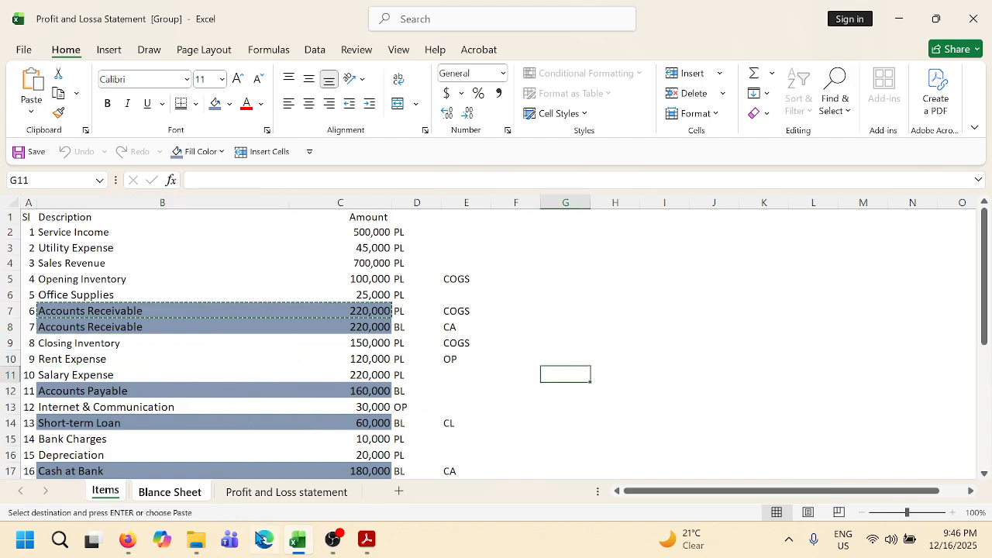
Switch to the Google Meet call in Firefox, turn on the camera, and return to the Excel workbook.
left_click(129, 542)
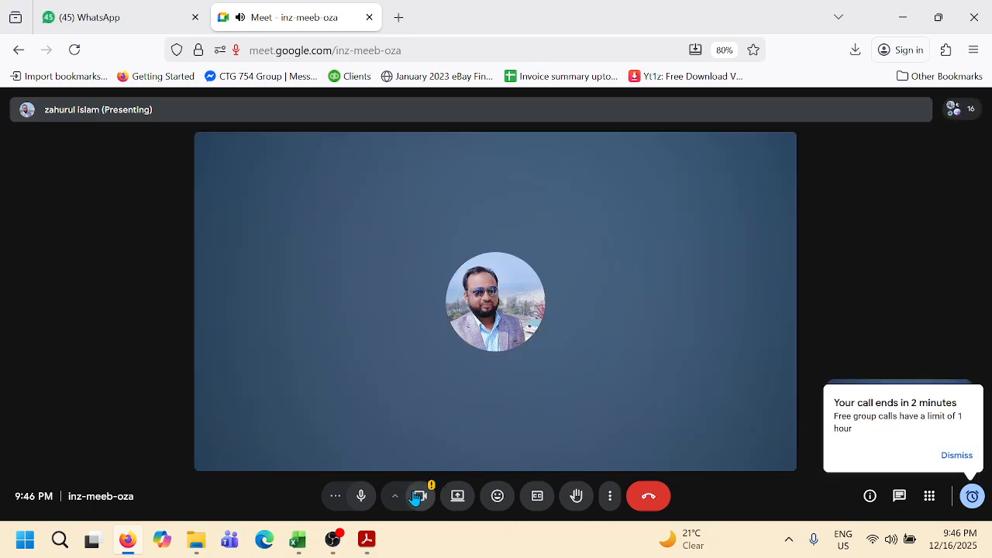
left_click(420, 499)
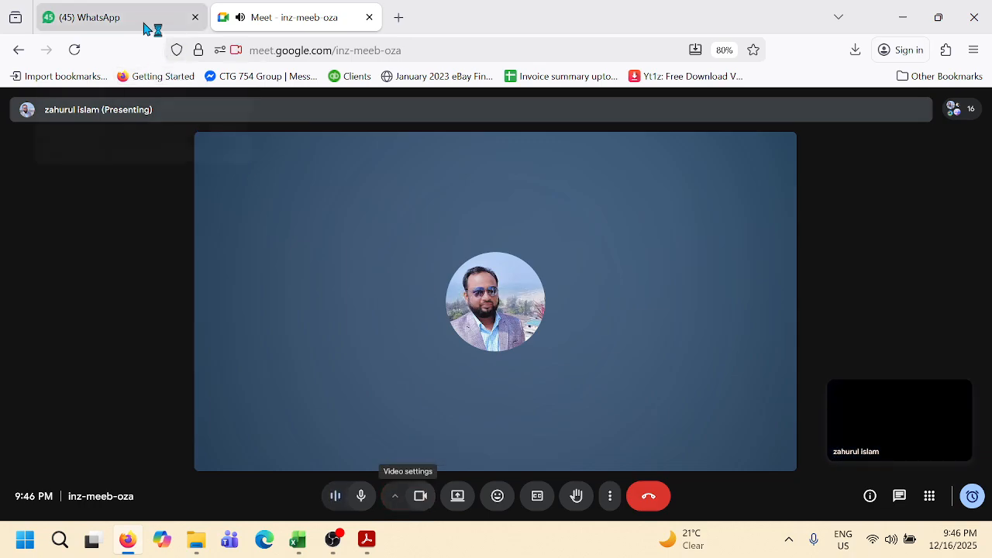
left_click(297, 540)
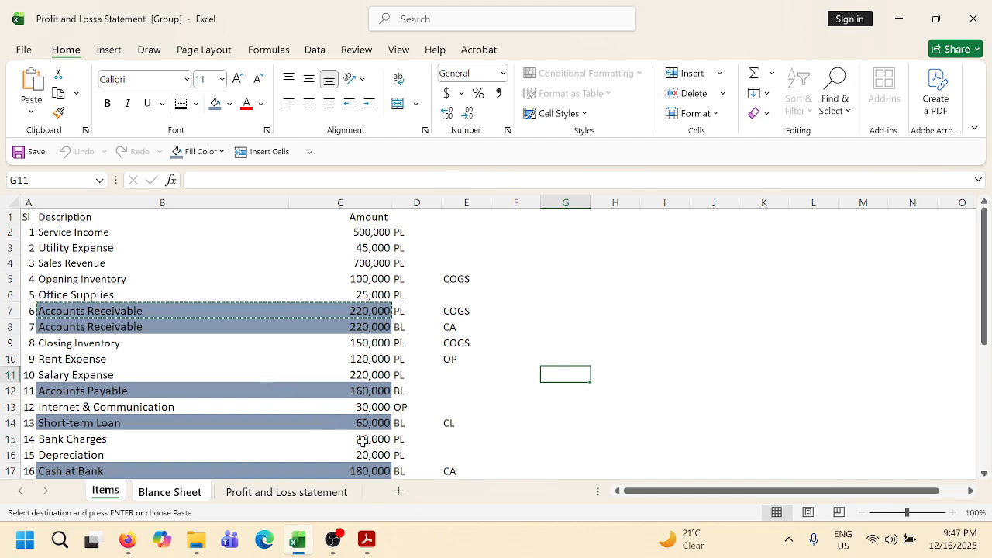
Switch to the Google Meet call in Firefox, turn off the camera, and present the entire screen.
key("alt+Tab")
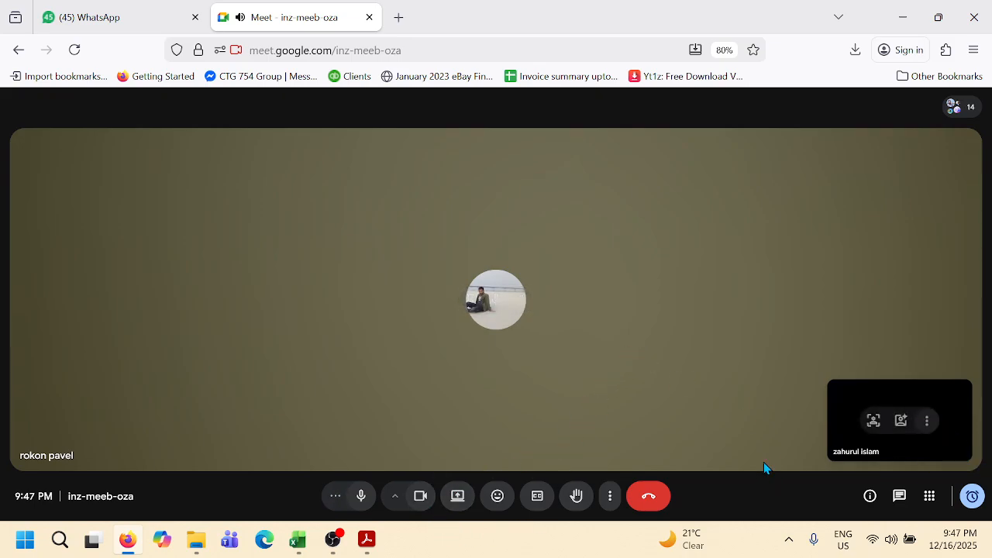
left_click(421, 498)
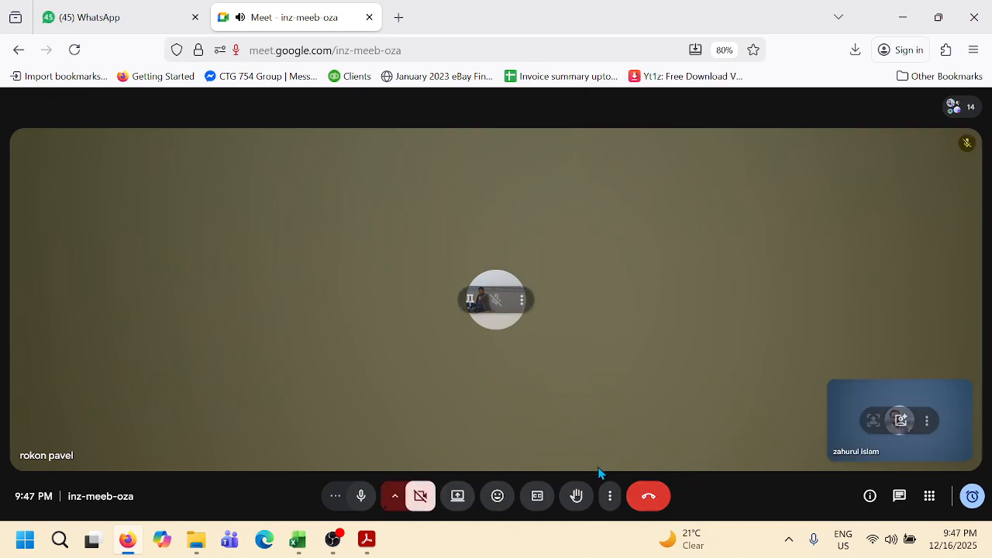
left_click(456, 498)
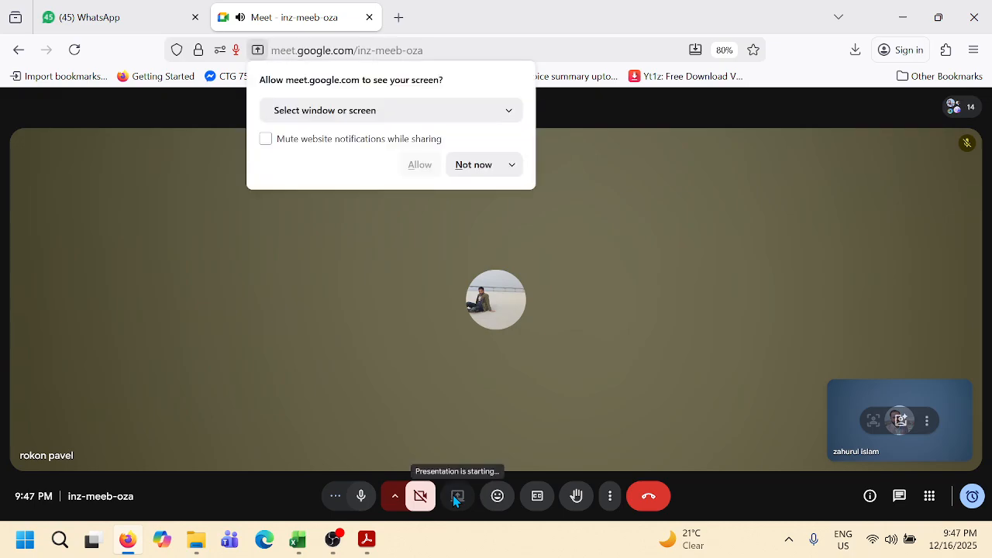
left_click(512, 115)
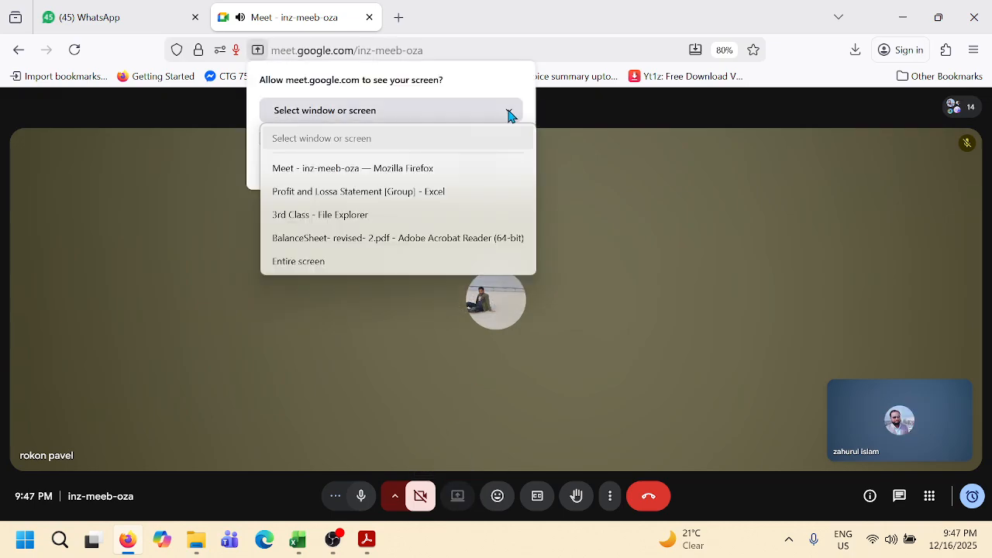
left_click(321, 262)
left_click(404, 379)
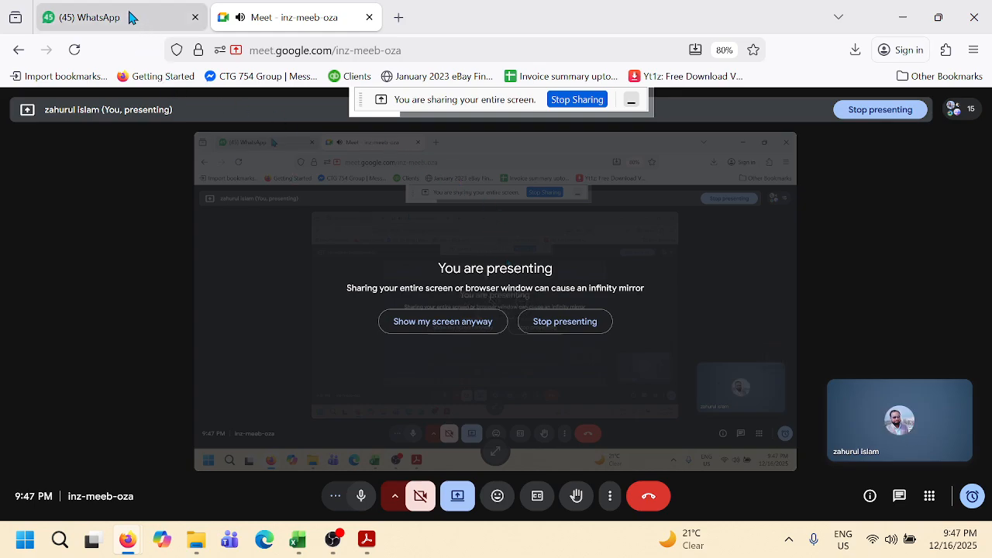
Return to the Excel workbook and copy Accounts Payable with its amount in B12:C12 of the Items sheet.
left_click(294, 543)
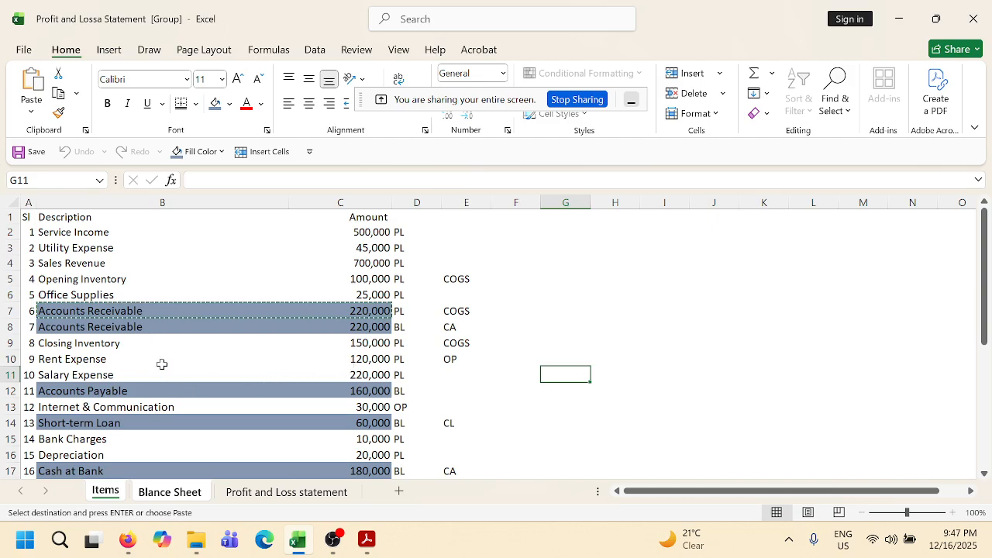
left_click_drag(61, 395, 339, 394)
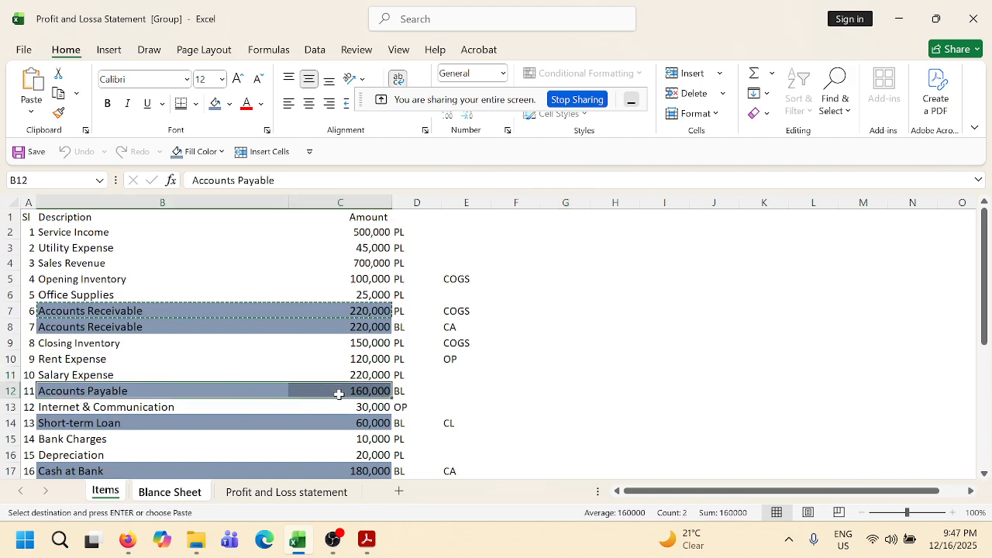
key("ctrl+c")
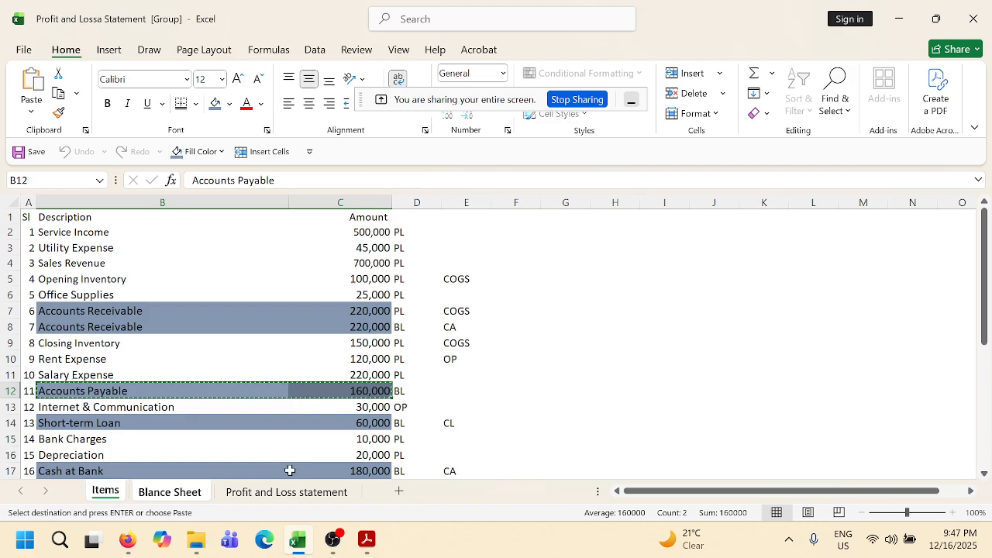
Enter the heading "Liablities:" in cell A11 of Blance Sheet.
left_click(185, 493)
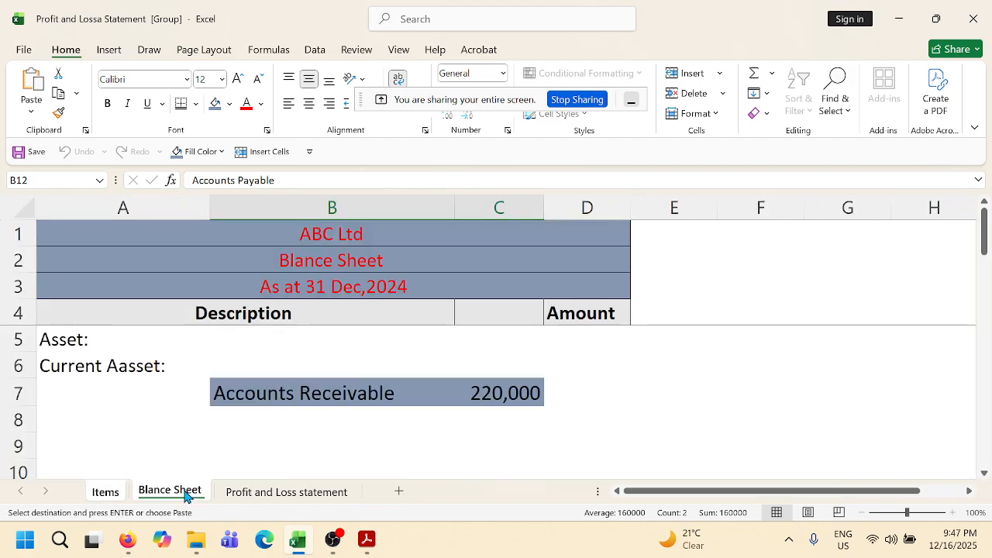
scroll(341, 396, "down", 1)
scroll(328, 398, "up", 1)
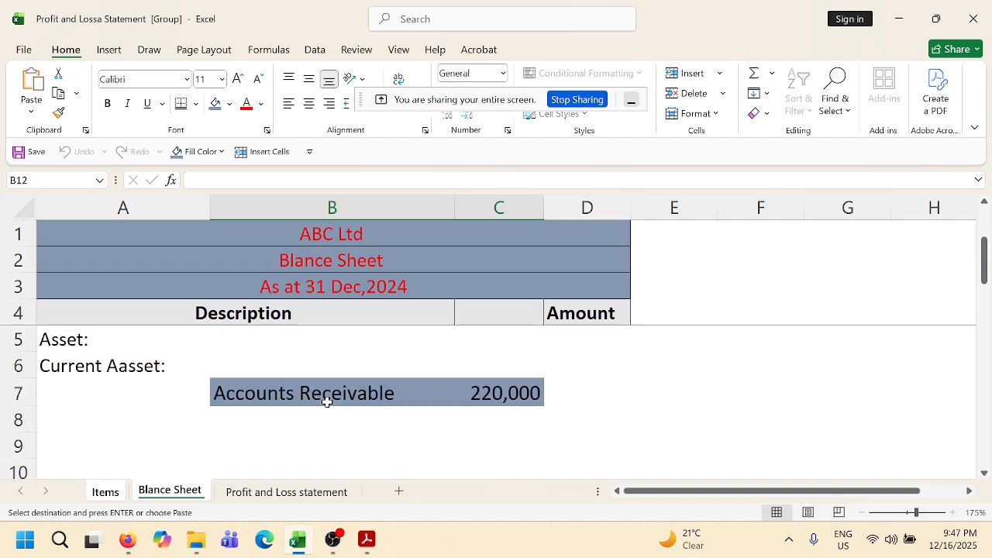
left_click(148, 436)
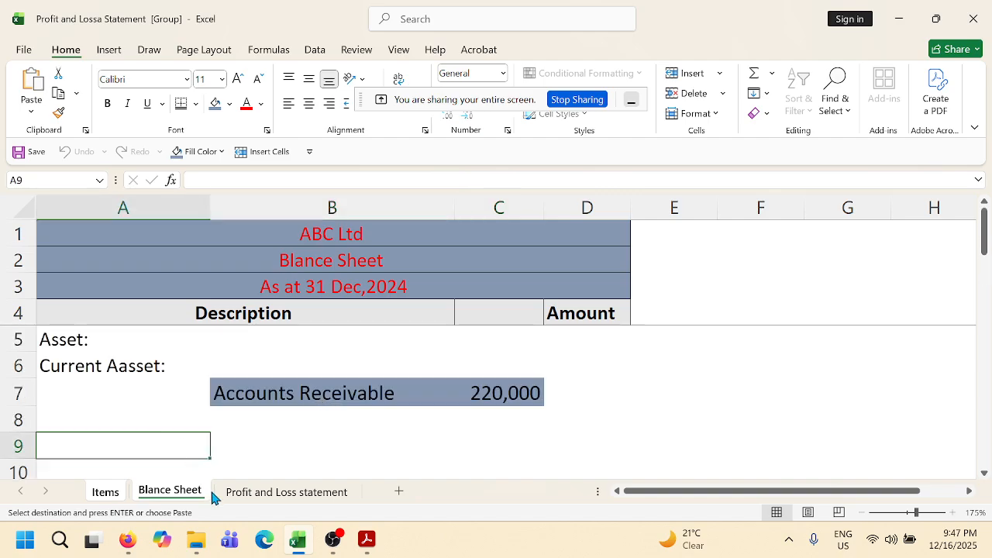
key("Down")
key("Down")
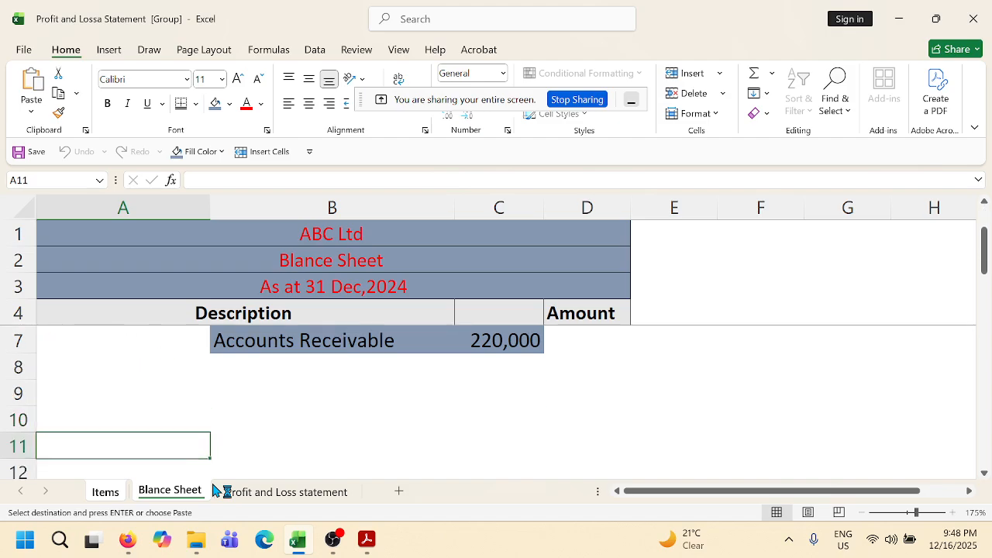
type("Lia")
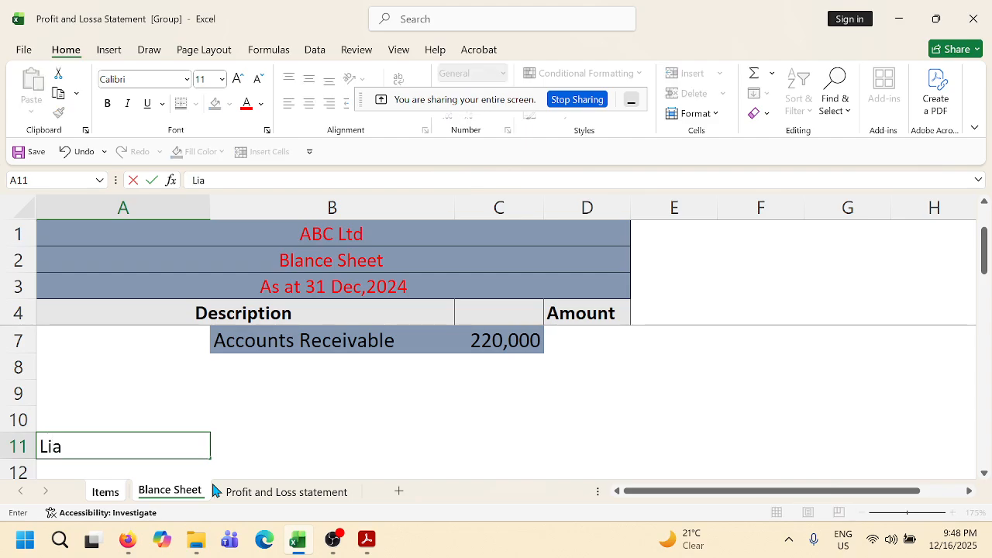
type("blities")
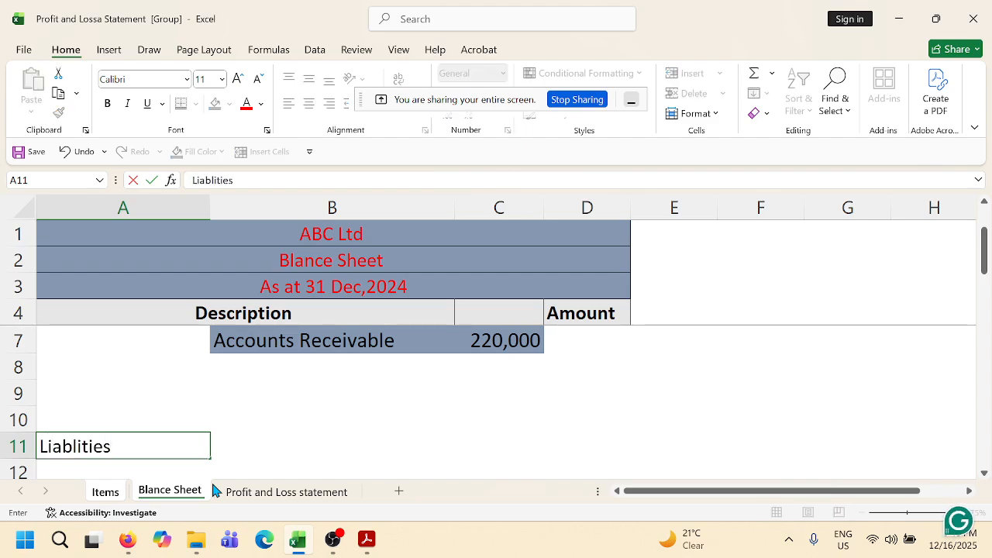
type(":")
key("Tab")
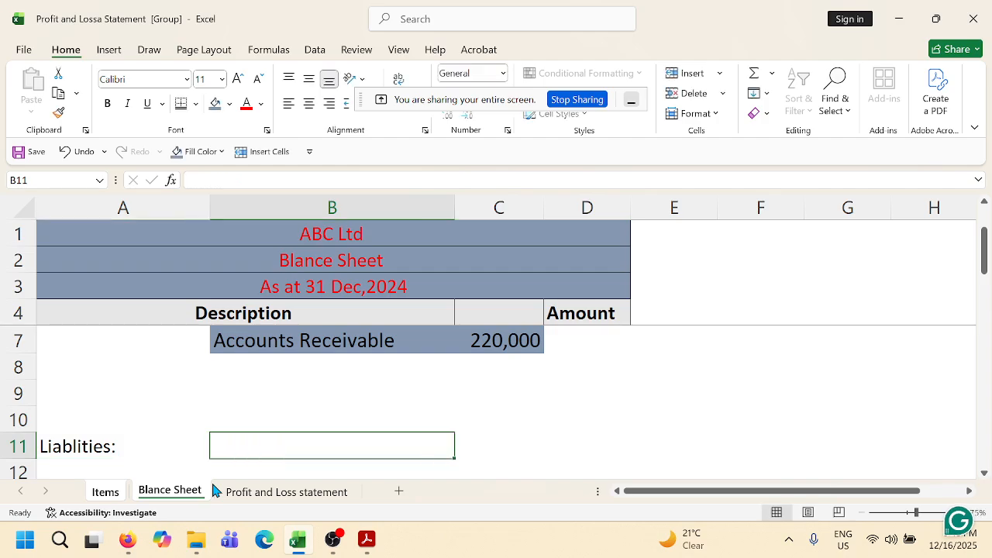
Copy Accounts Payable and its amount from row 12 of the Items sheet into B12:C12 of Blance Sheet.
key("Down")
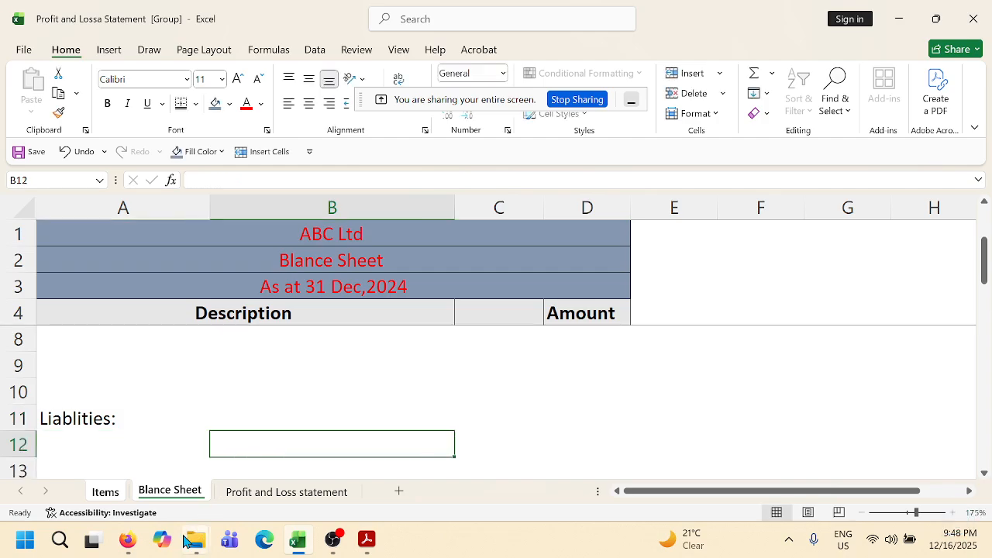
left_click(109, 492)
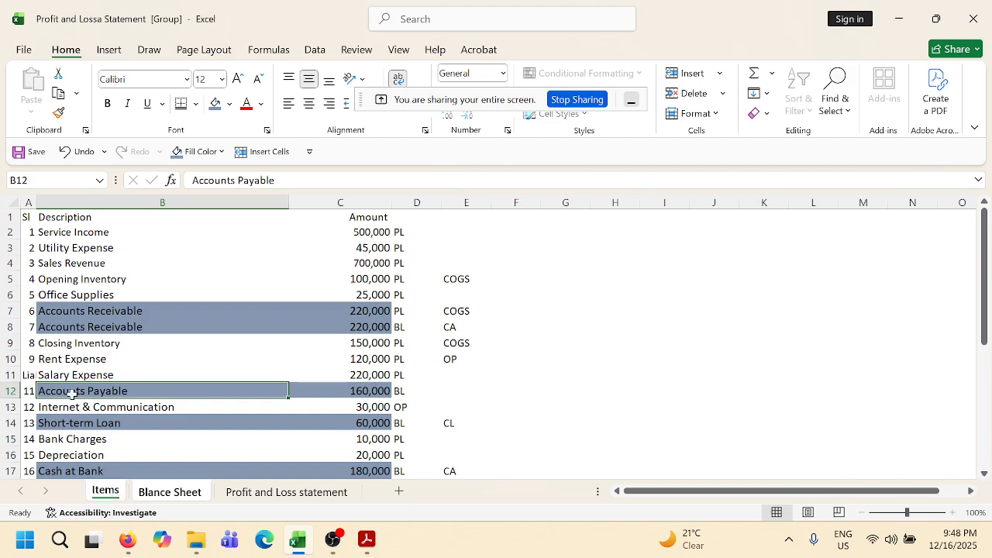
left_click_drag(167, 391, 345, 390)
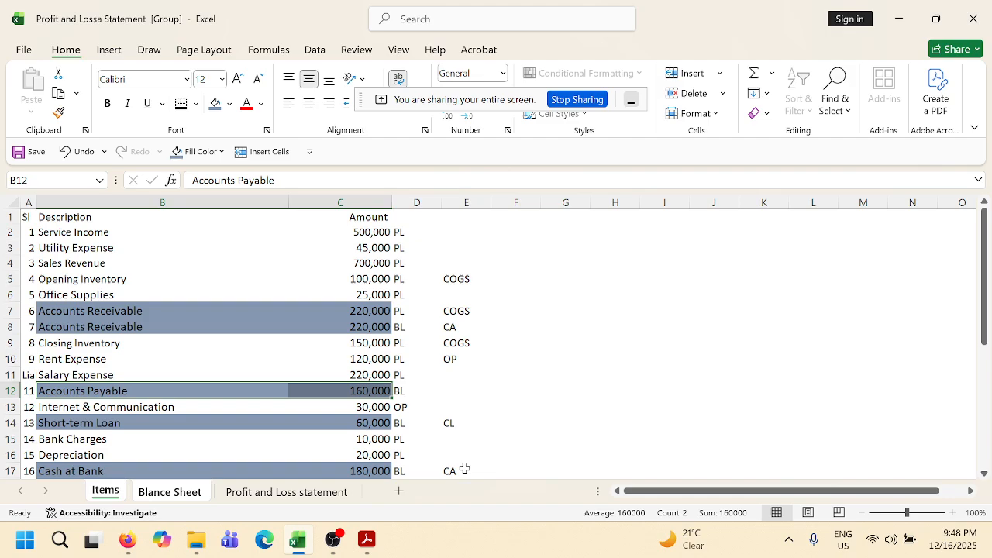
key("ctrl+c")
left_click(171, 491)
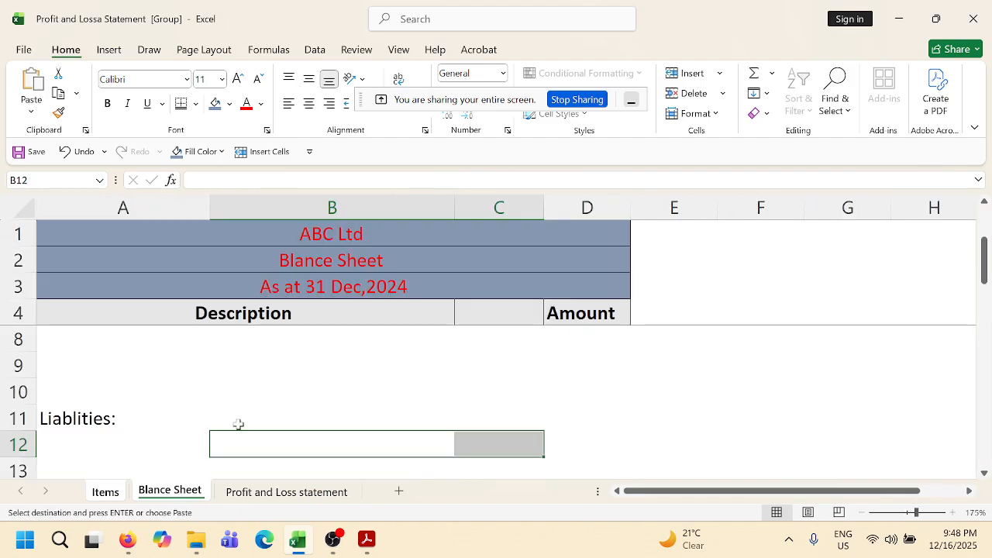
key("ctrl+v")
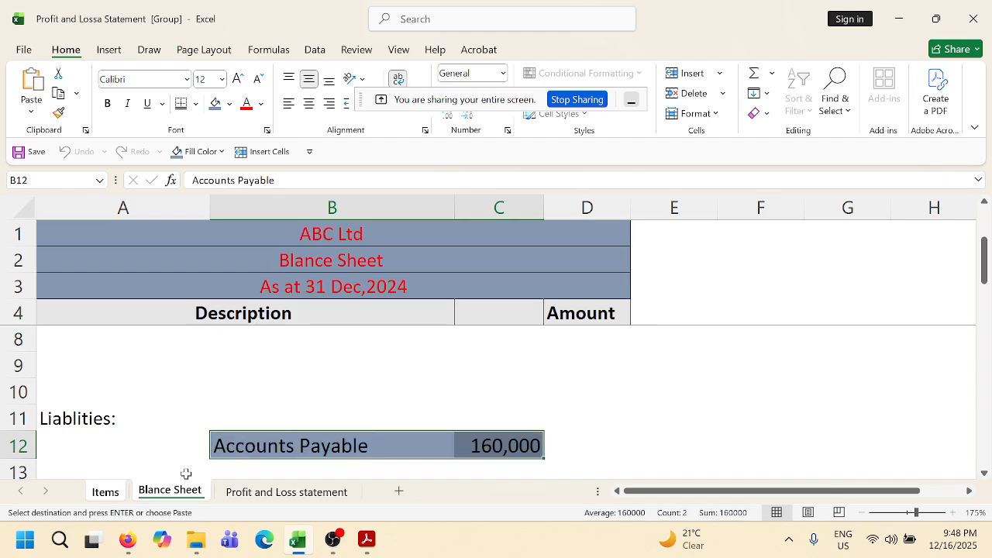
Copy Short-term Loan and its amount from row 14 of the Items sheet into B13:C13 of Blance Sheet.
left_click(116, 496)
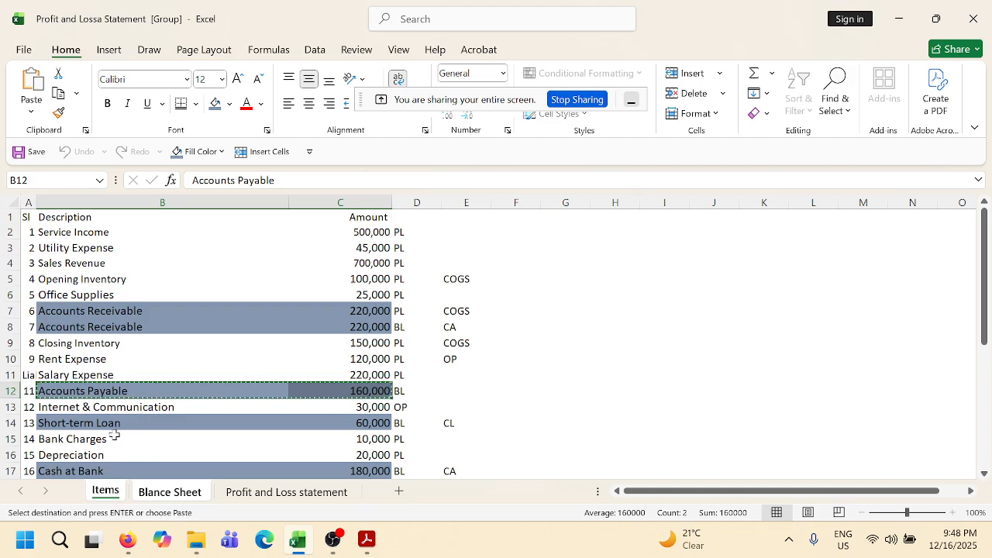
left_click_drag(141, 422, 338, 423)
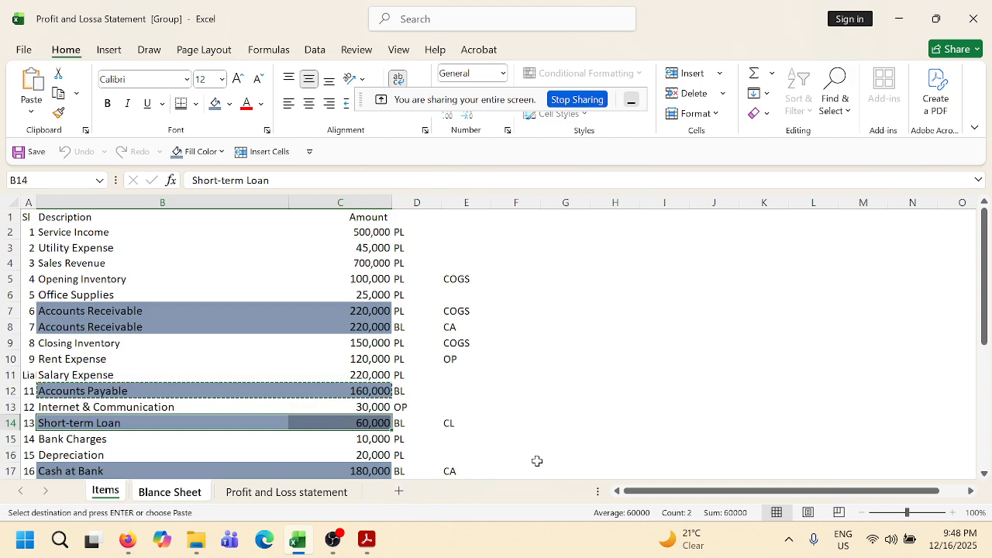
key("ctrl+c")
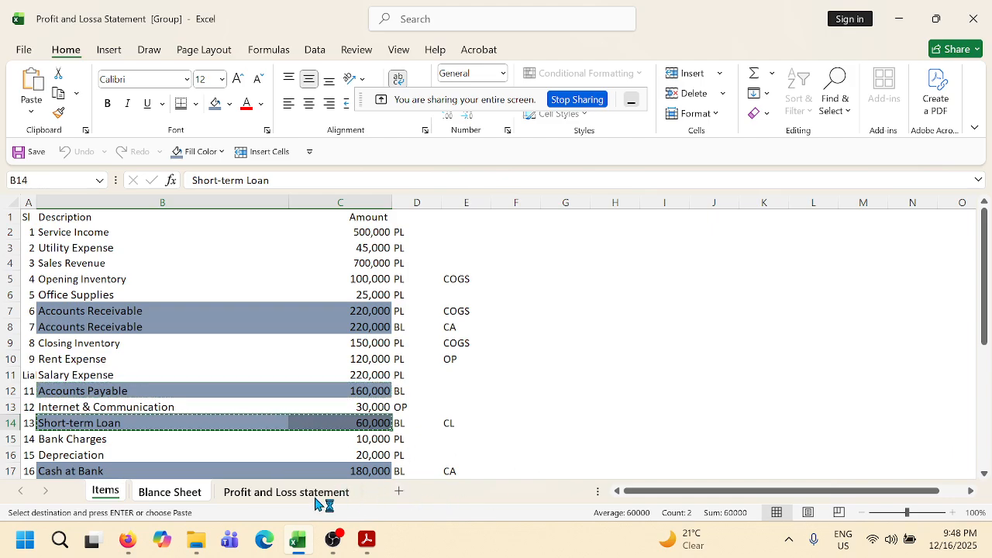
left_click(170, 493)
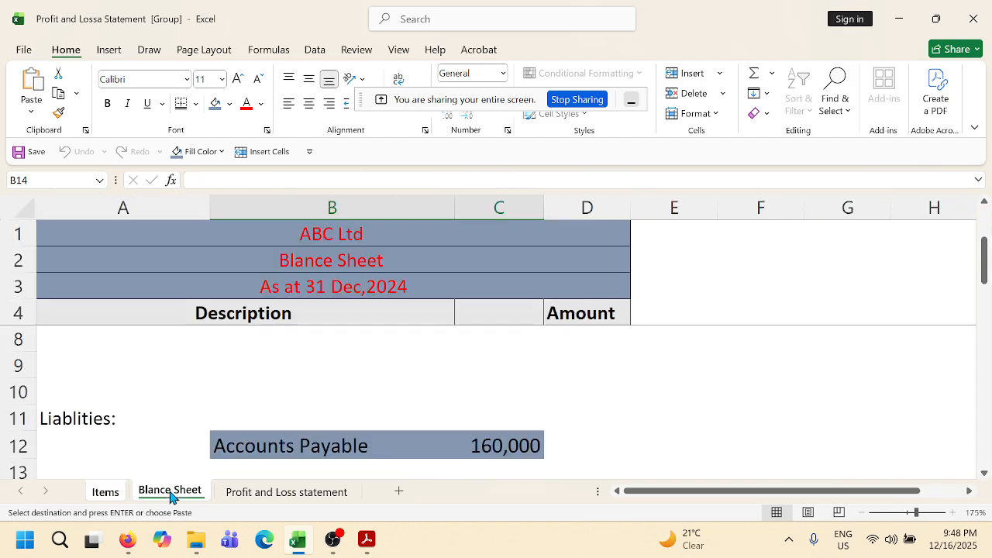
scroll(255, 387, "down", 1)
left_click(244, 393)
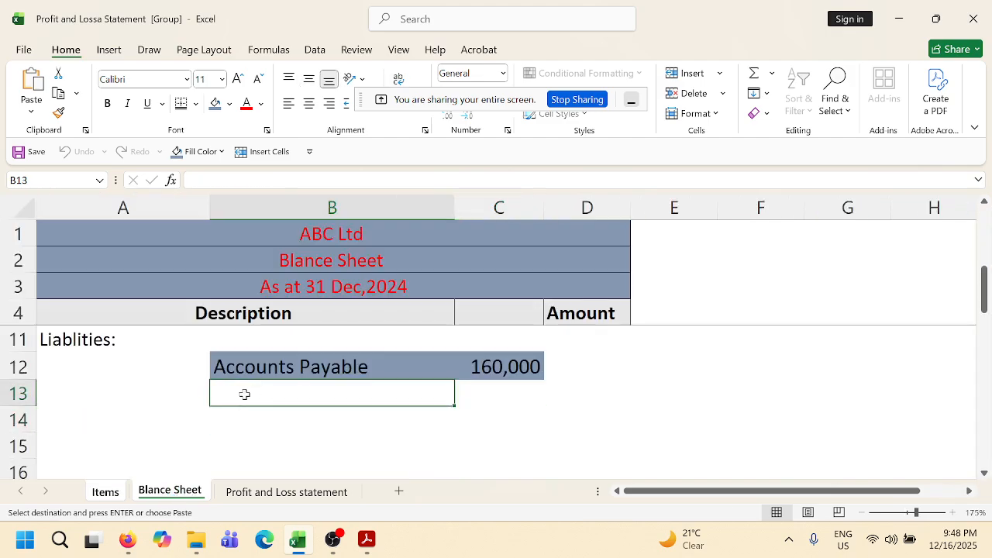
key("ctrl+v")
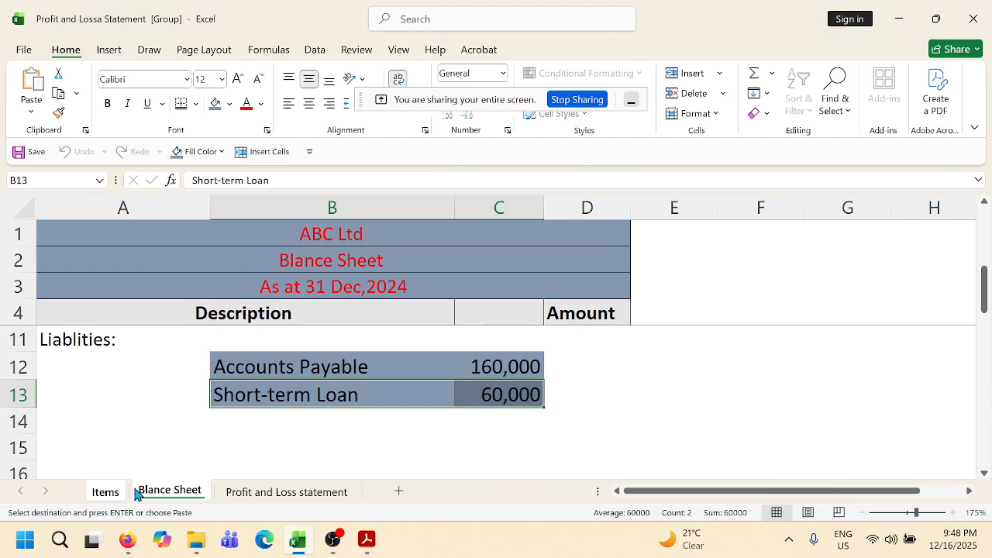
Return to the Items sheet and examine the balance sheet entries below the Short-term Loan row.
left_click(105, 492)
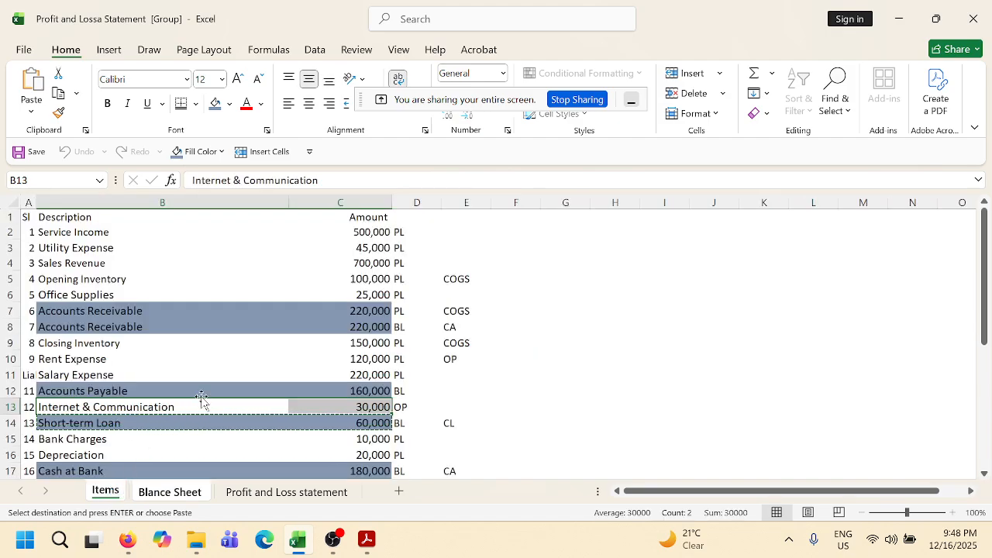
scroll(201, 399, "down", 1)
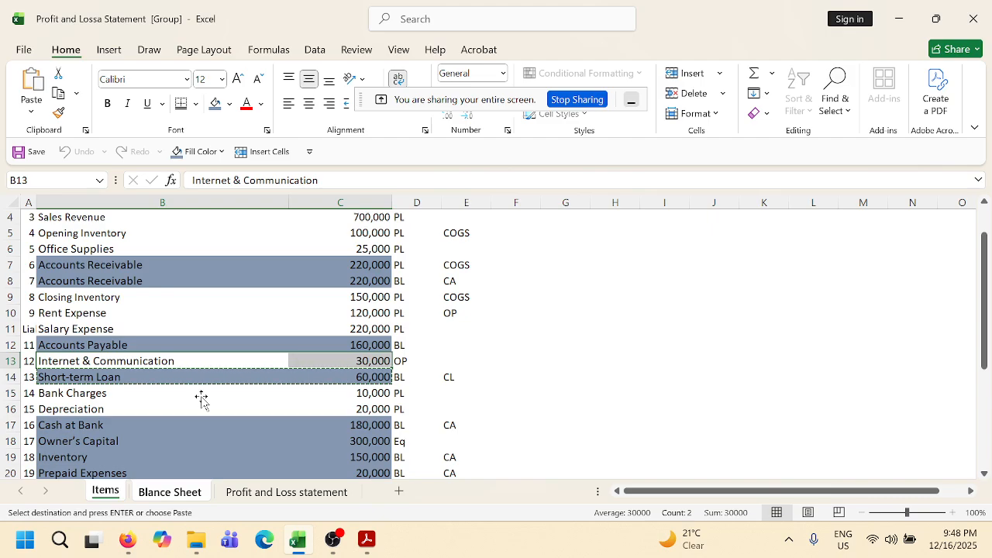
scroll(201, 398, "down", 1)
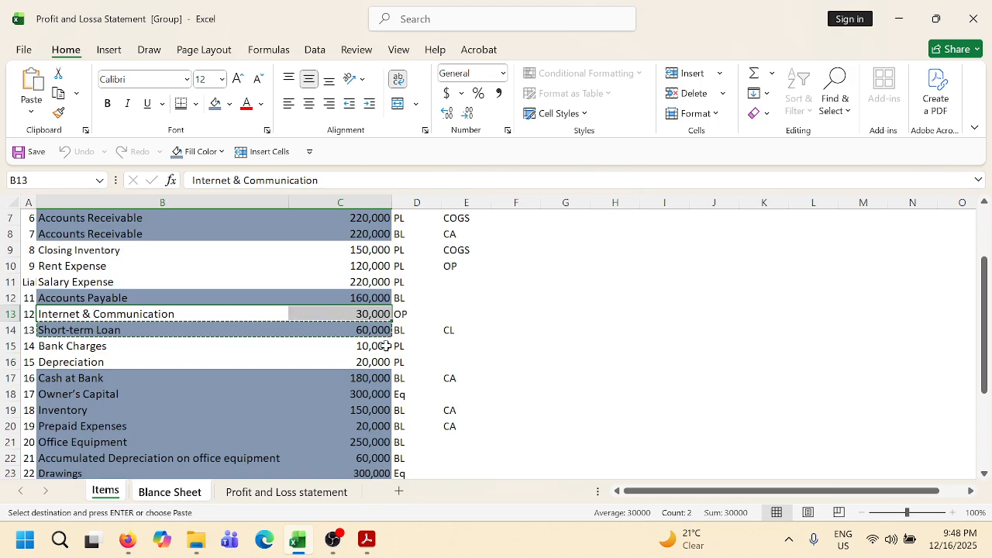
Switch to Firefox, close the ended Meet call, and join the new meeting from the latest link in the Professional Gyan WhatsApp chat.
left_click(127, 540)
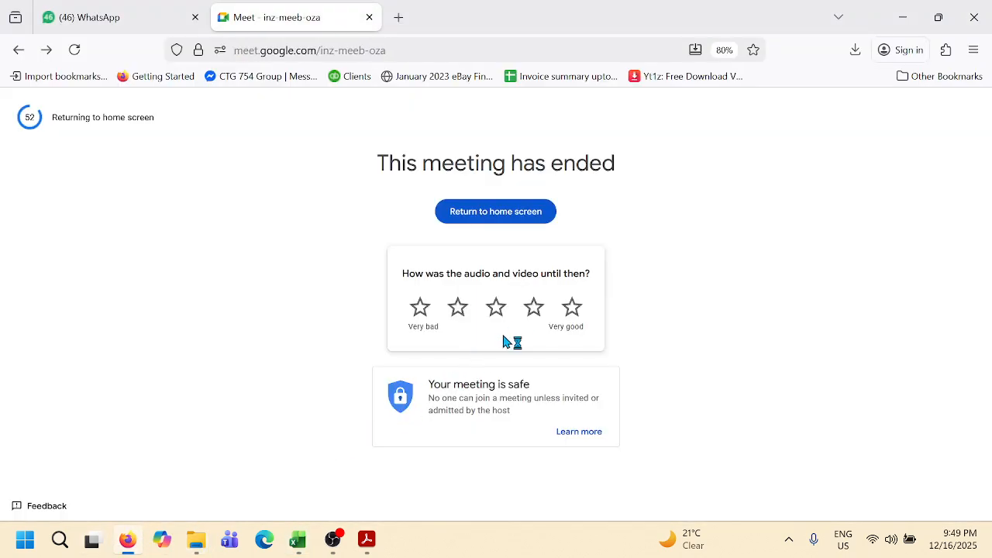
left_click(369, 17)
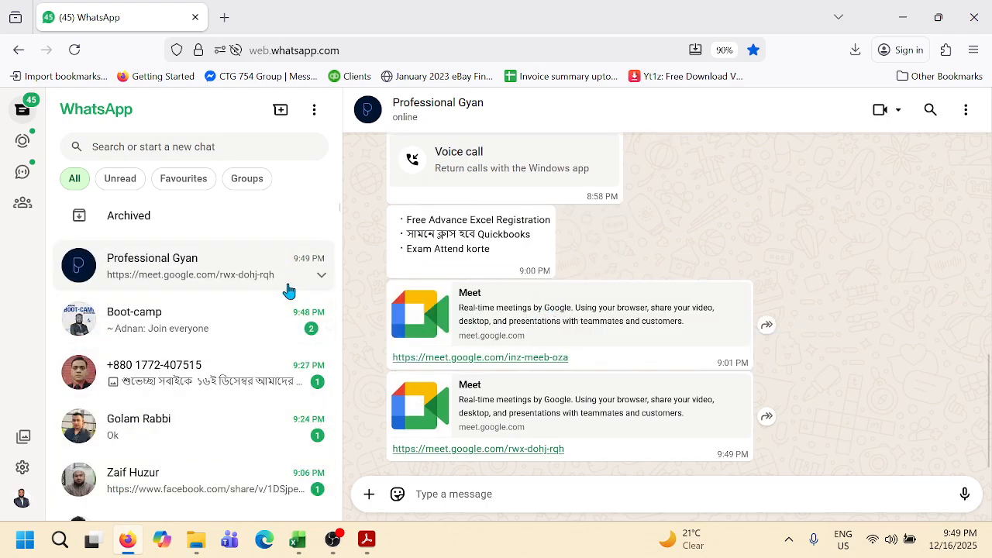
left_click(505, 450)
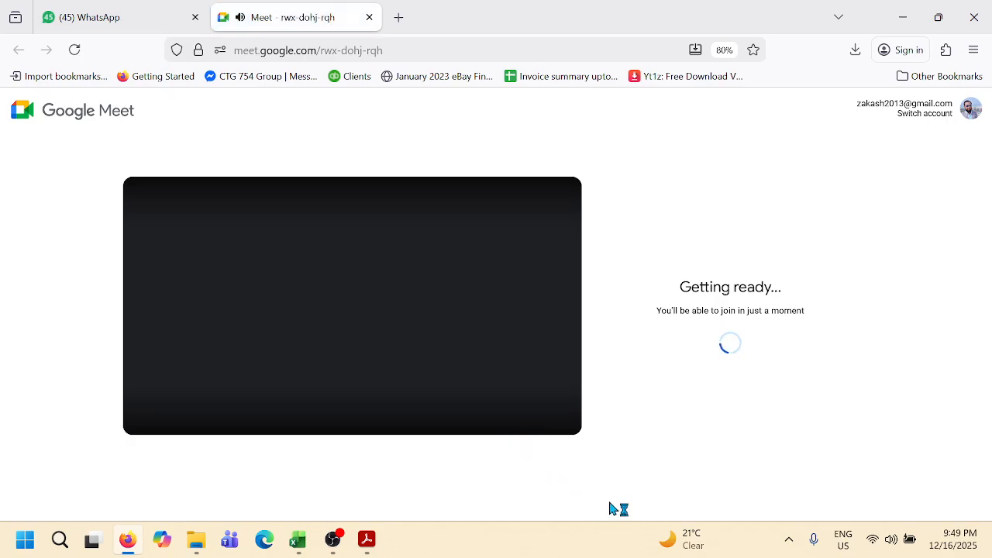
left_click(727, 322)
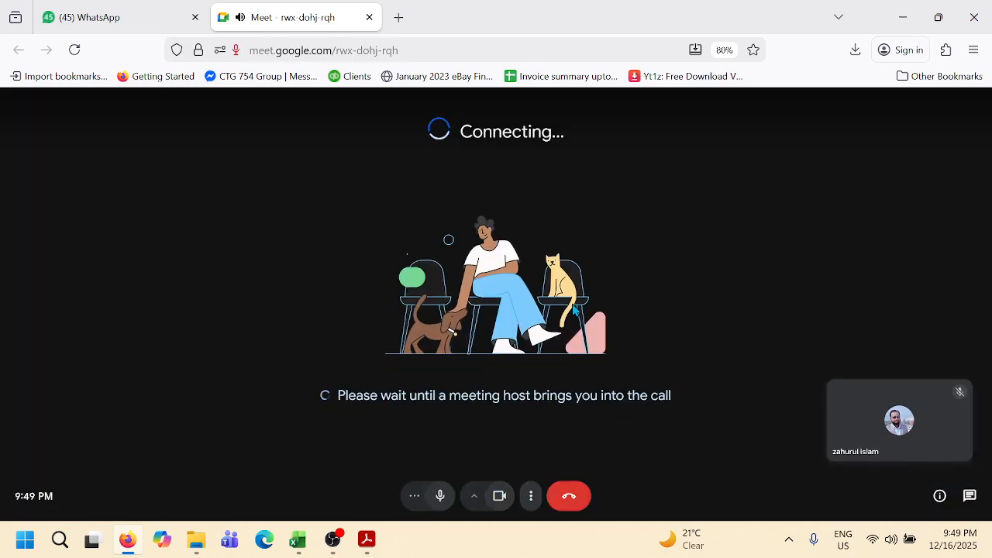
Share the entire screen in the meeting and turn on the microphone.
left_click(501, 504)
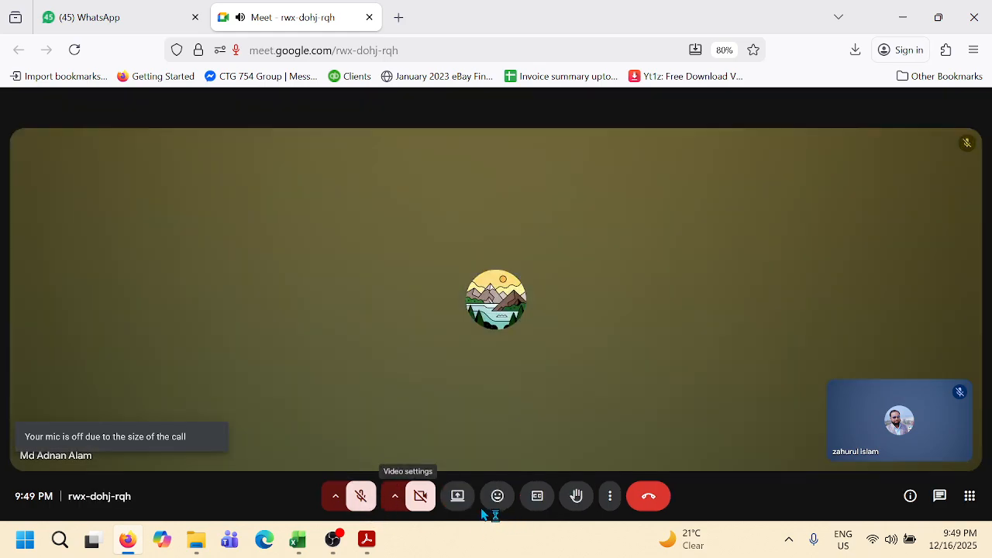
left_click(458, 497)
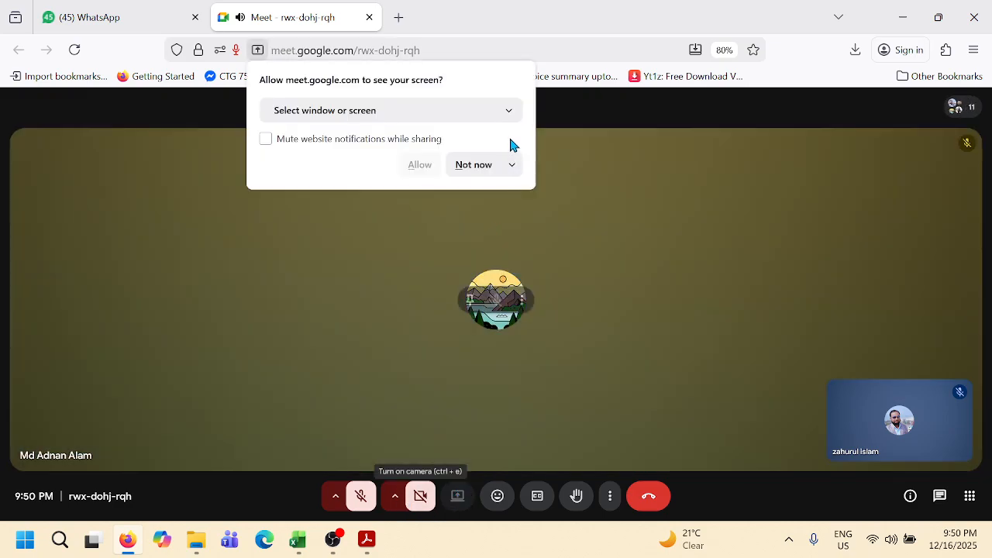
left_click(509, 116)
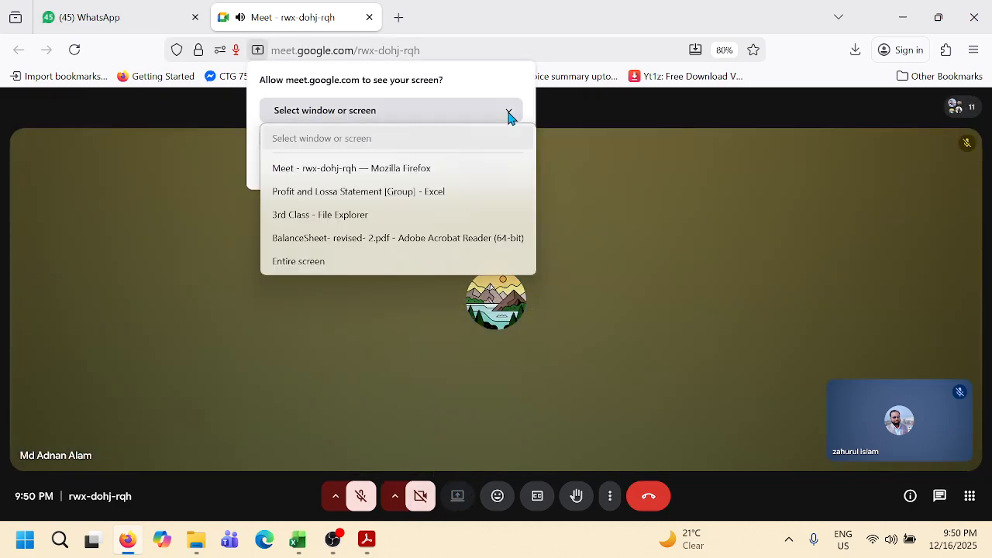
left_click(304, 262)
left_click(411, 375)
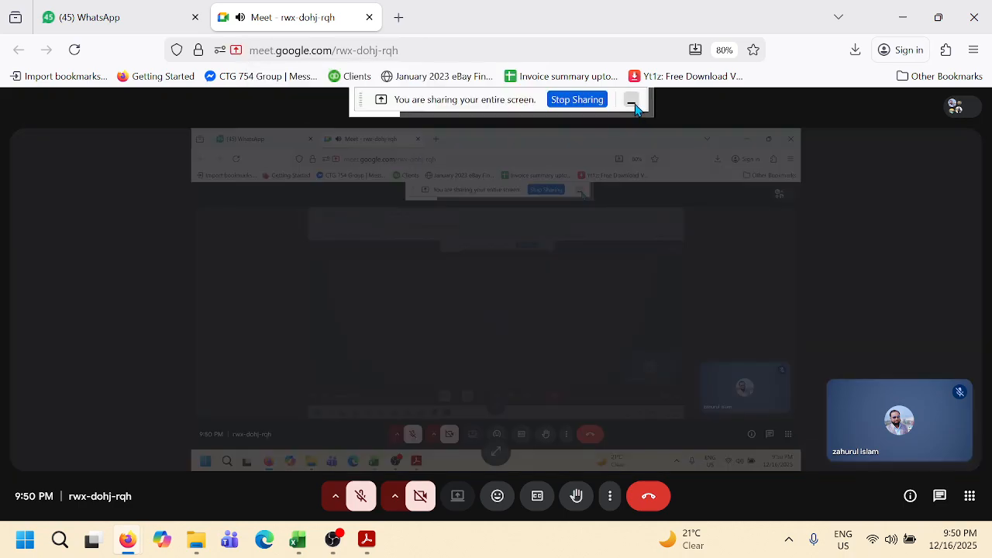
left_click(631, 100)
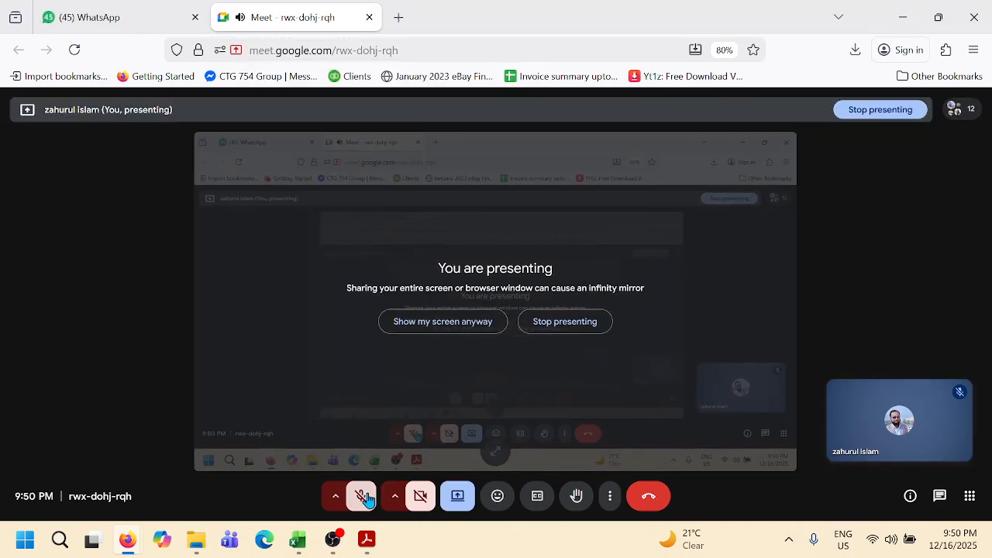
left_click(361, 496)
Switch to the Excel workbook and copy Cash at Bank with its amount from the Items sheet to B8 of Blance Sheet, below Accounts Receivable.
left_click(300, 547)
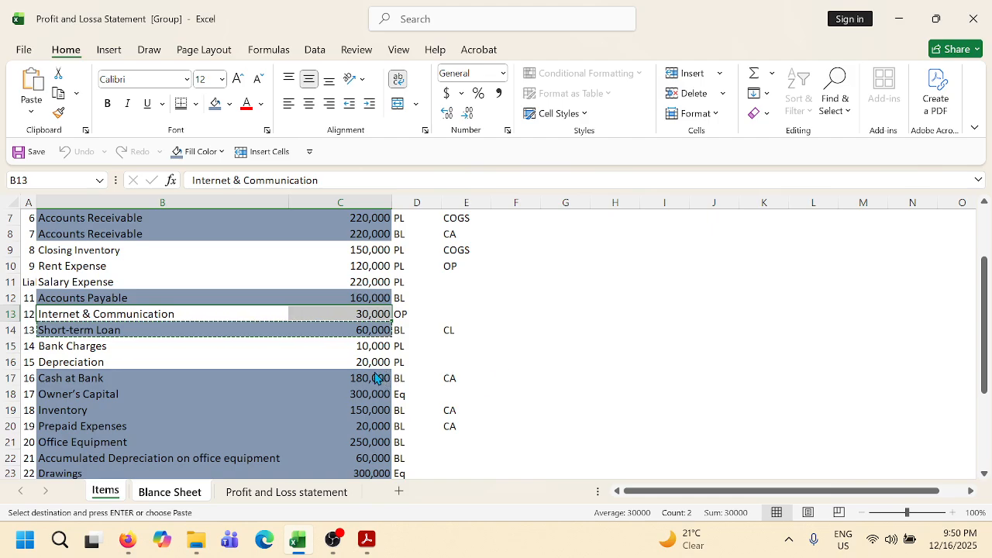
scroll(251, 394, "down", 2)
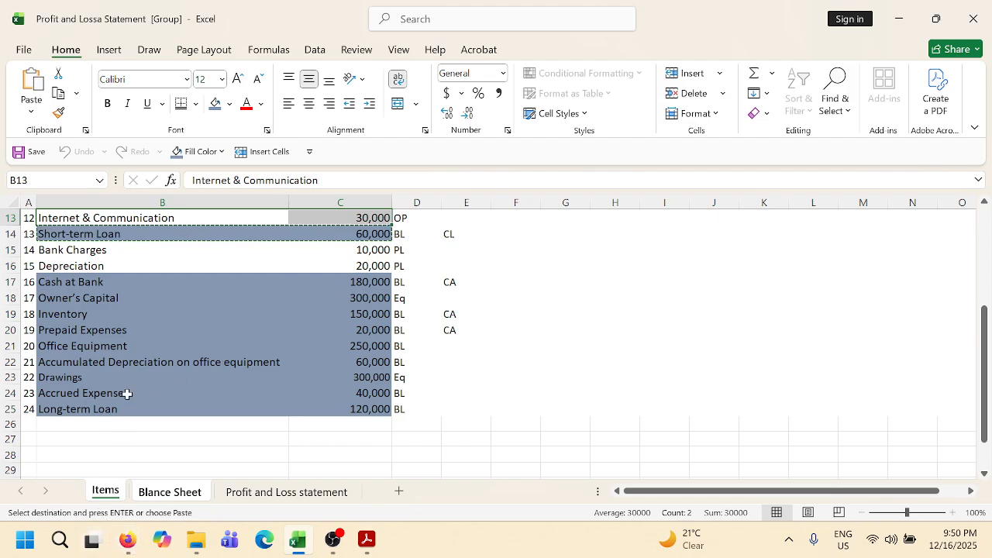
left_click_drag(71, 291, 343, 287)
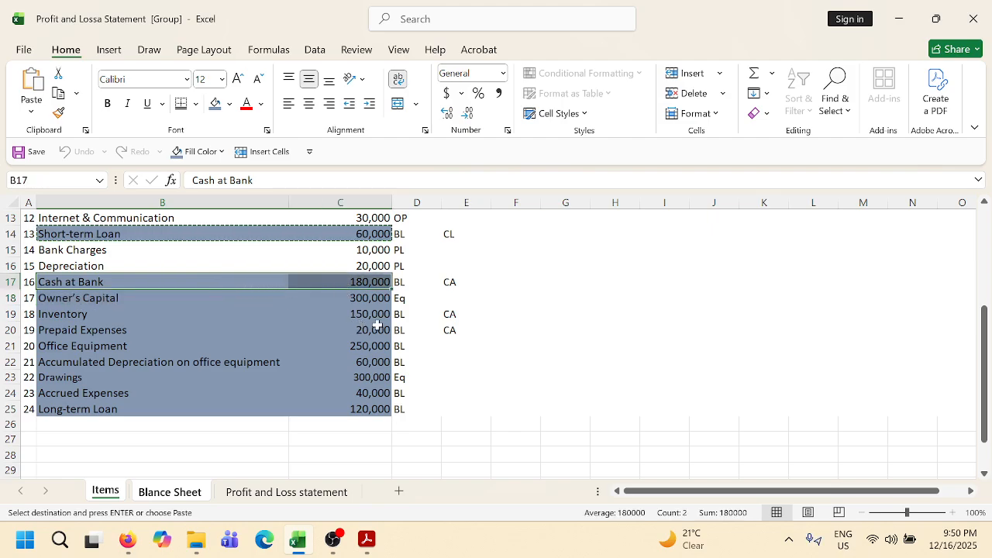
left_click(183, 499)
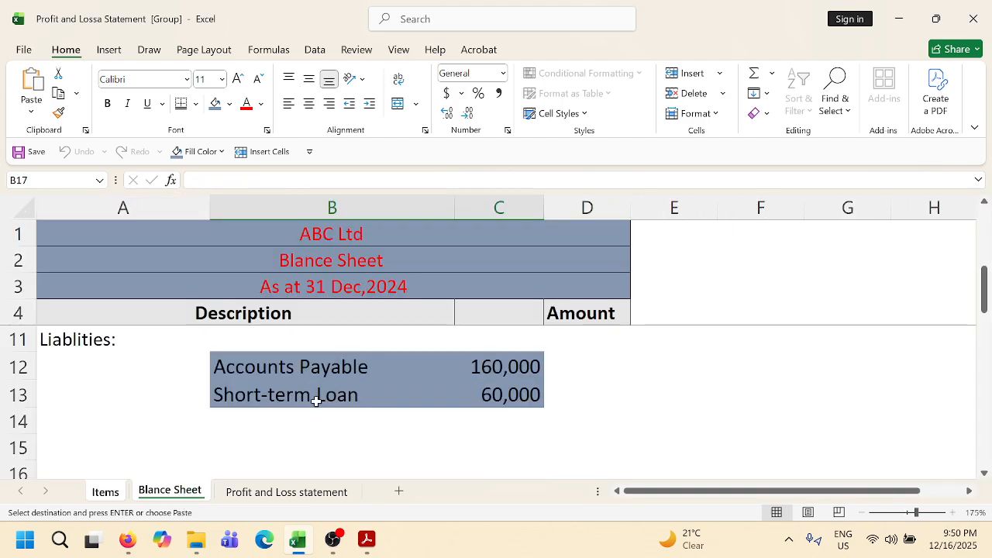
scroll(316, 403, "down", 2)
scroll(316, 403, "up", 4)
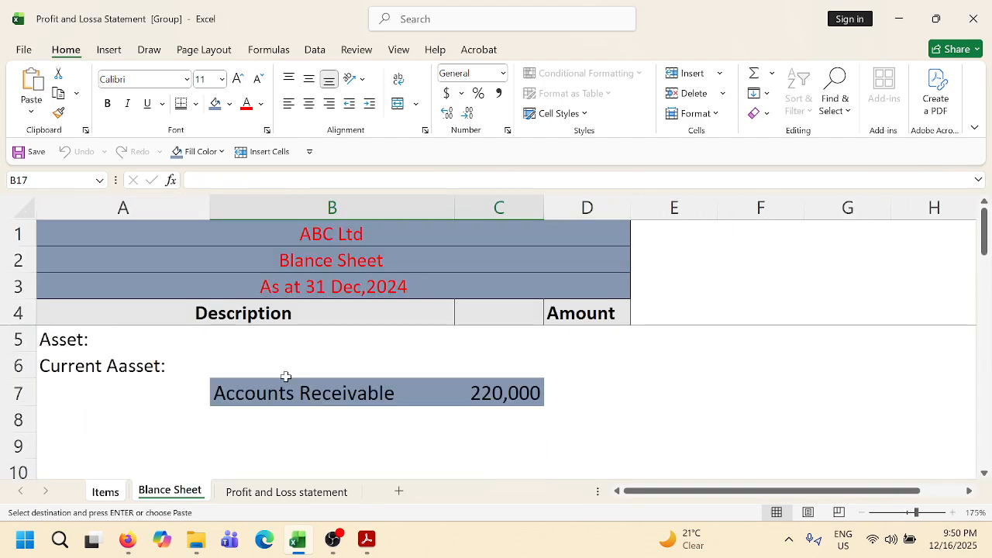
scroll(267, 376, "down", 2)
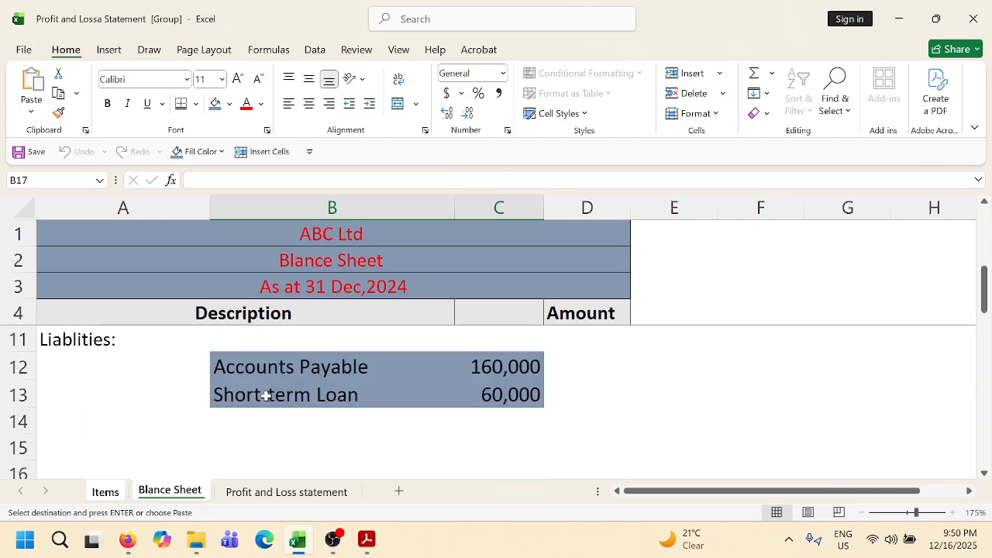
scroll(266, 398, "up", 2)
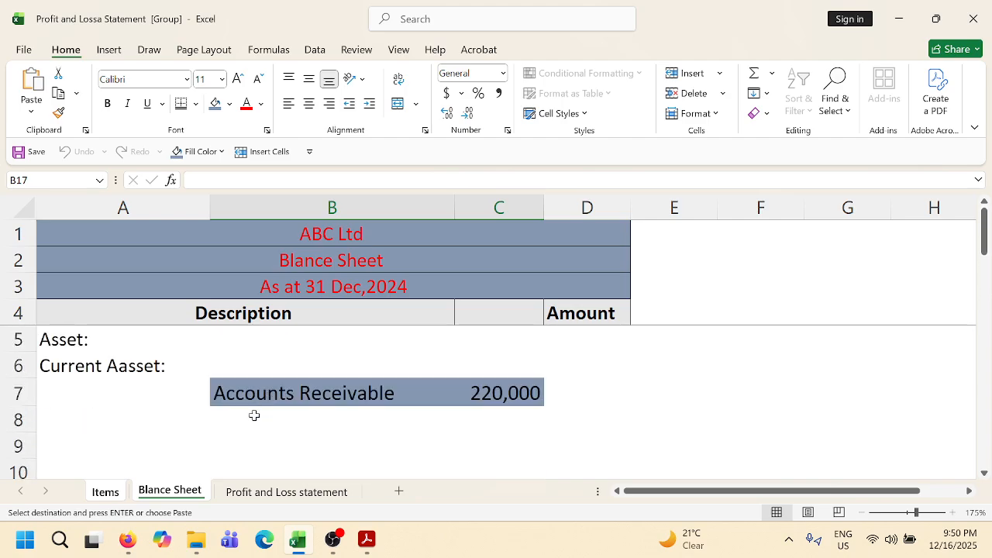
left_click(254, 416)
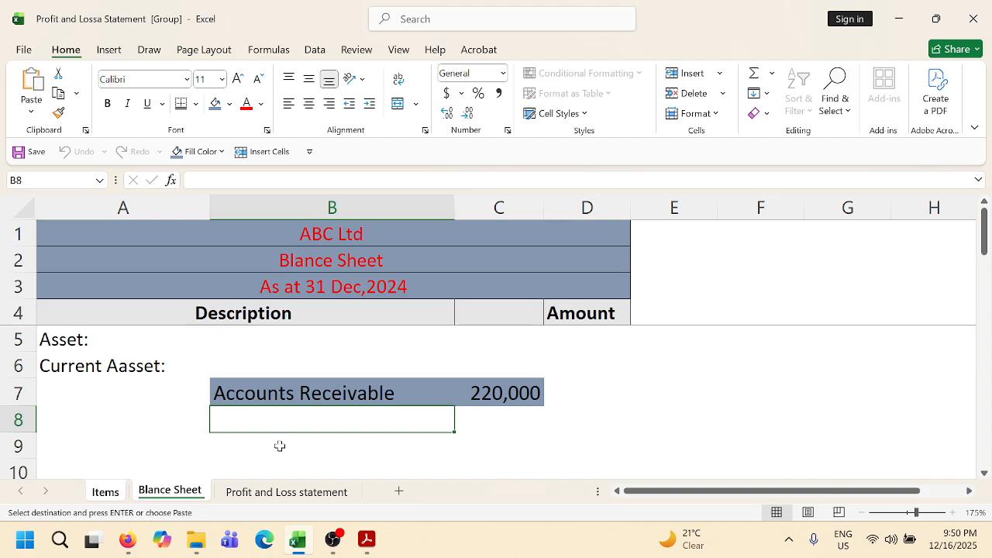
key("ctrl+v")
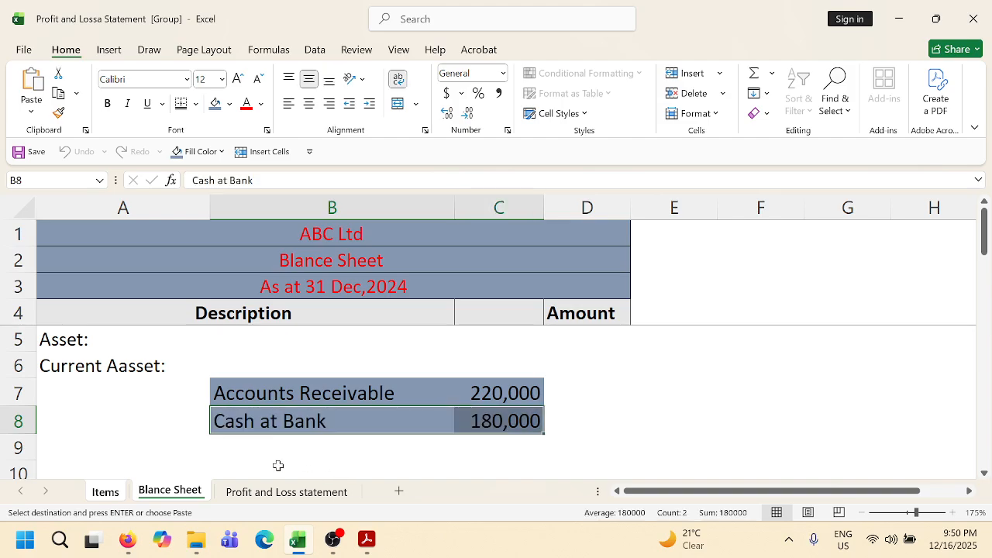
left_click(106, 492)
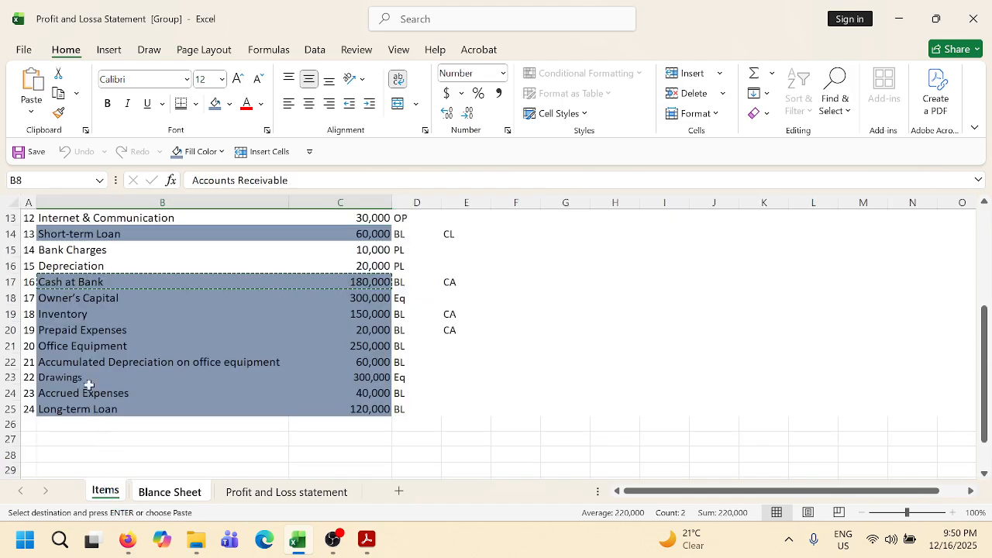
left_click_drag(82, 298, 382, 298)
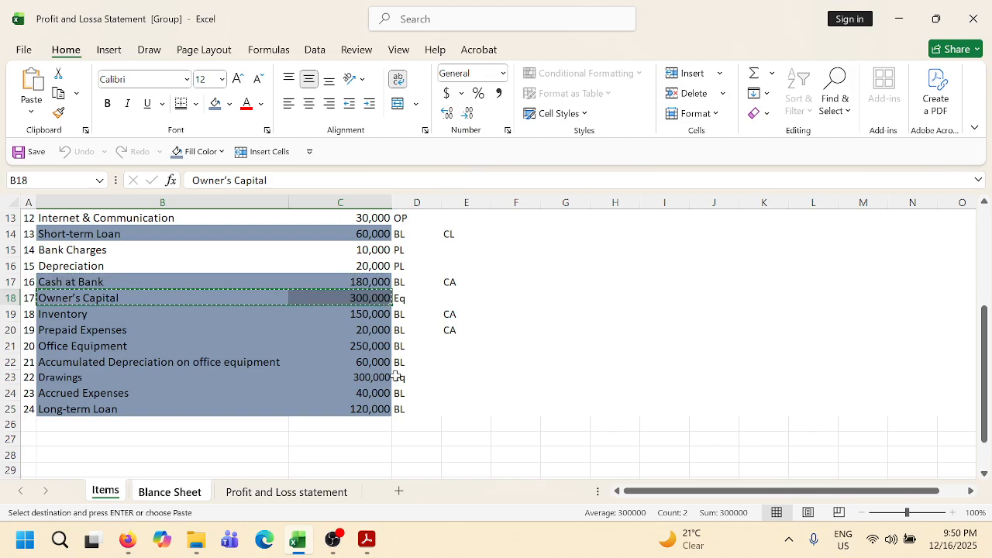
left_click(190, 495)
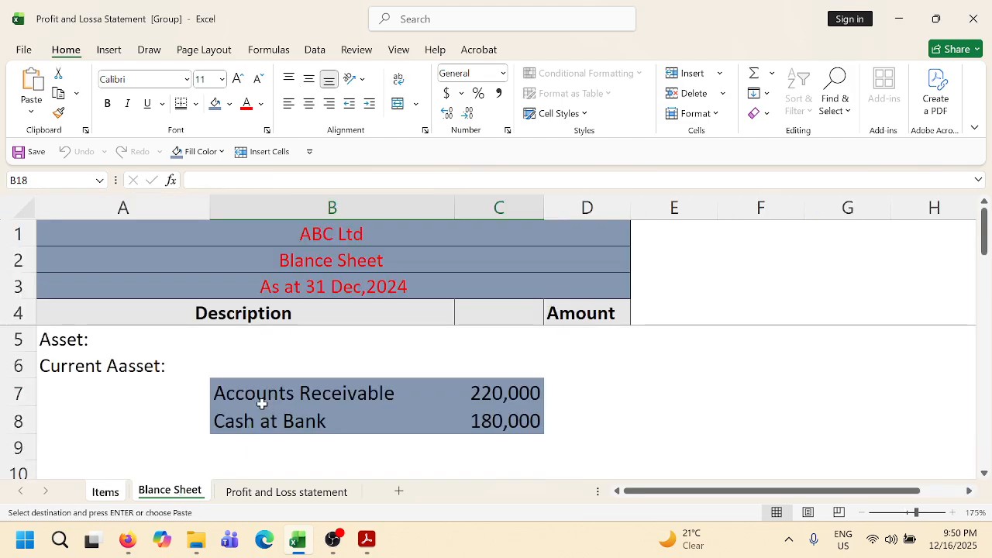
Enter the heading "Equity" in cell A17 of Blance Sheet, below the liabilities section.
scroll(262, 403, "down", 2)
scroll(190, 436, "down", 1)
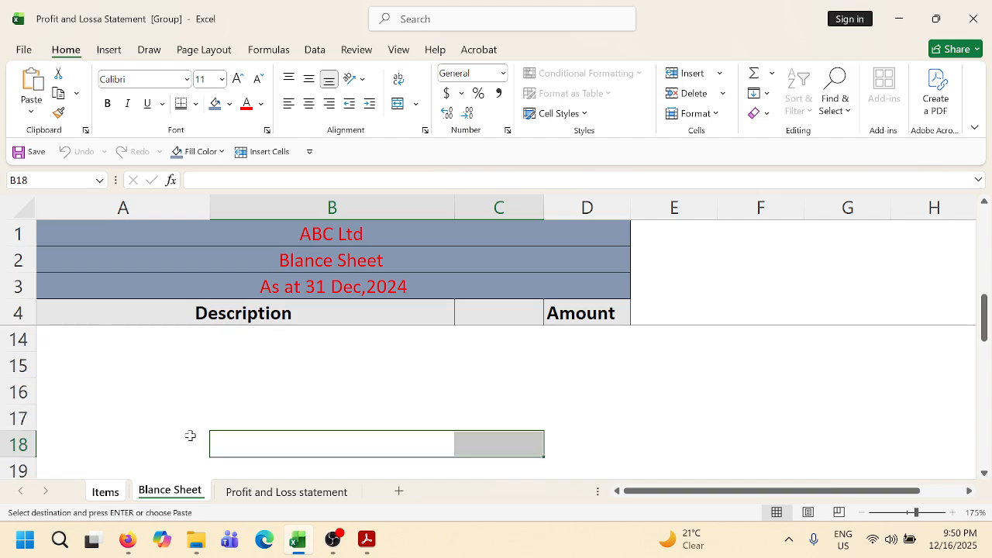
left_click(131, 412)
scroll(159, 420, "up", 1)
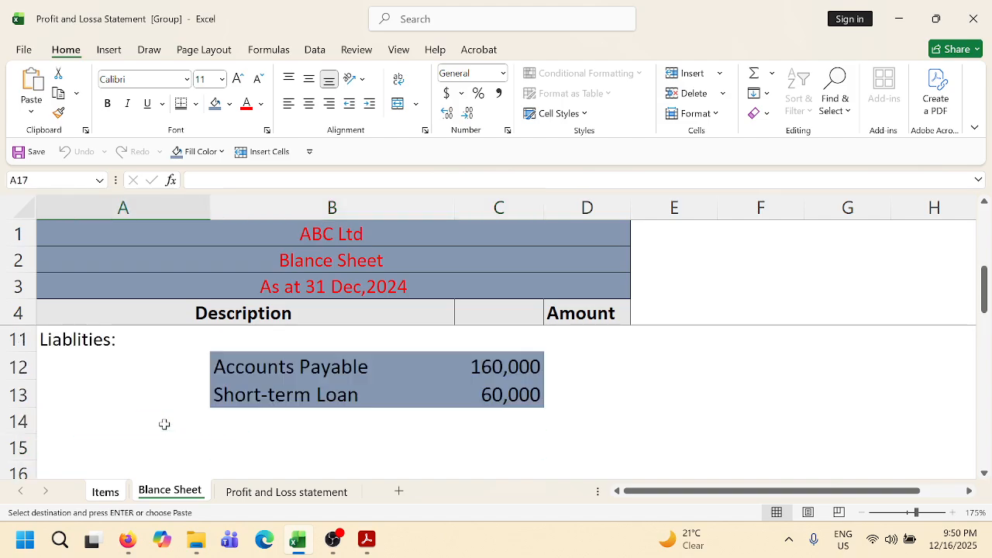
left_click(155, 439)
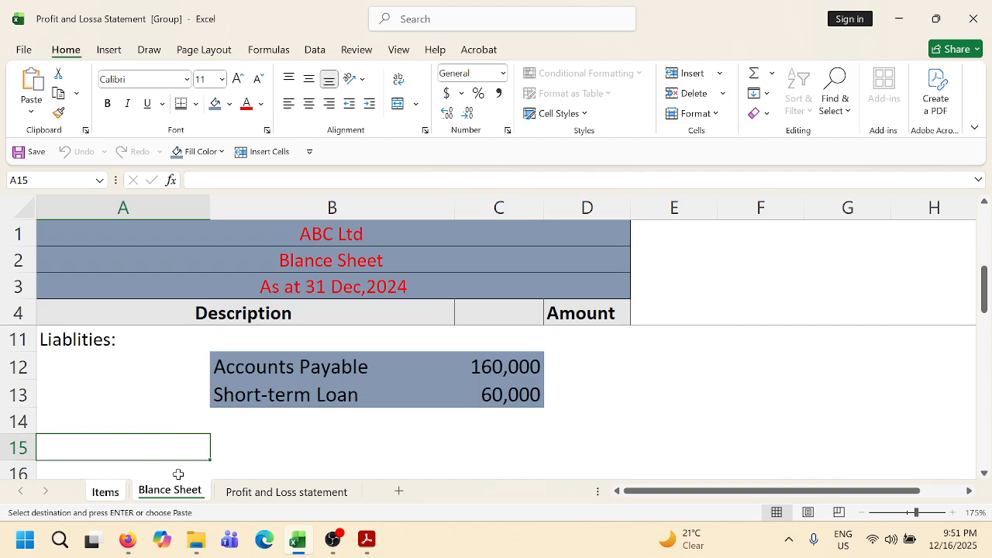
scroll(155, 461, "down", 1)
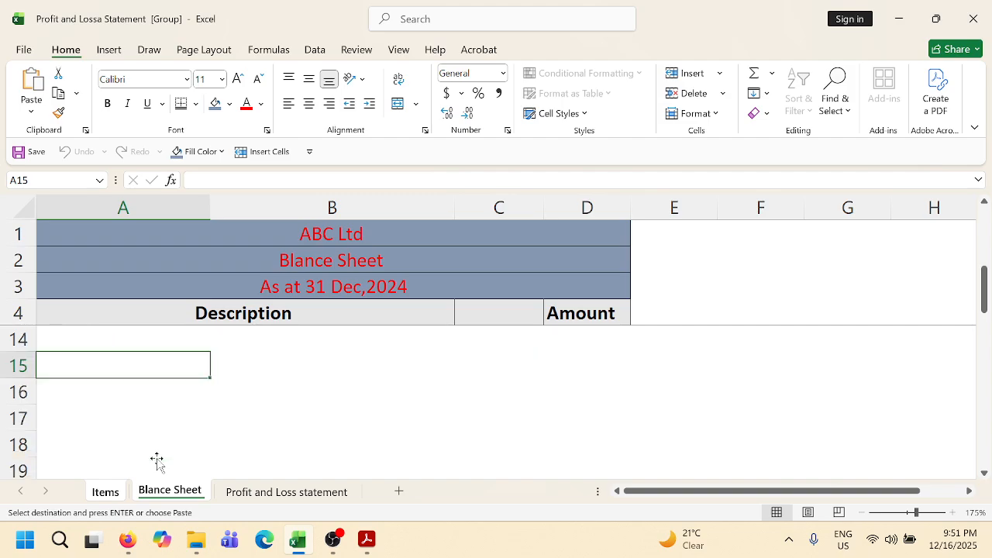
left_click(122, 412)
type("Equity")
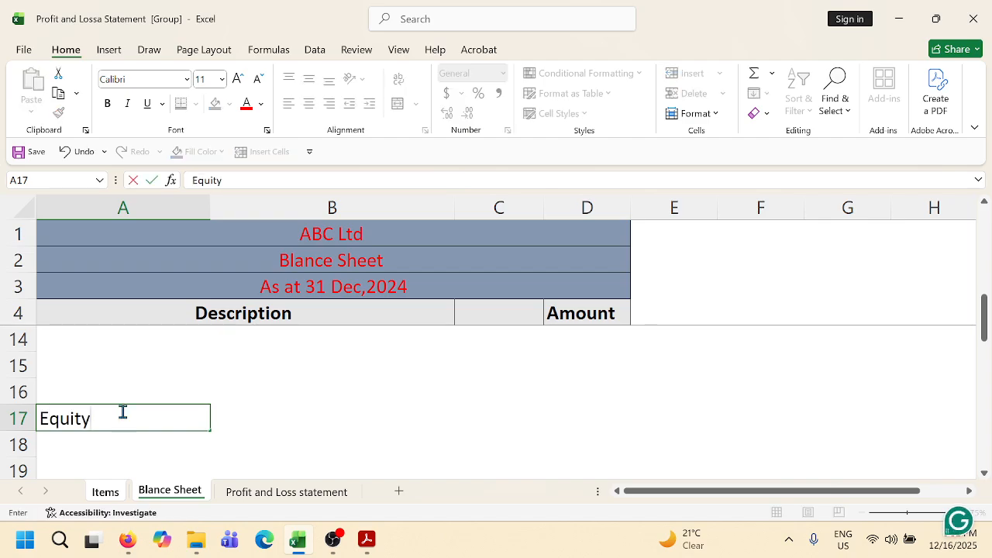
left_click(234, 407)
Unfreeze the panes on Blance Sheet so the heading rows scroll with the rest.
left_click_drag(43, 231, 451, 298)
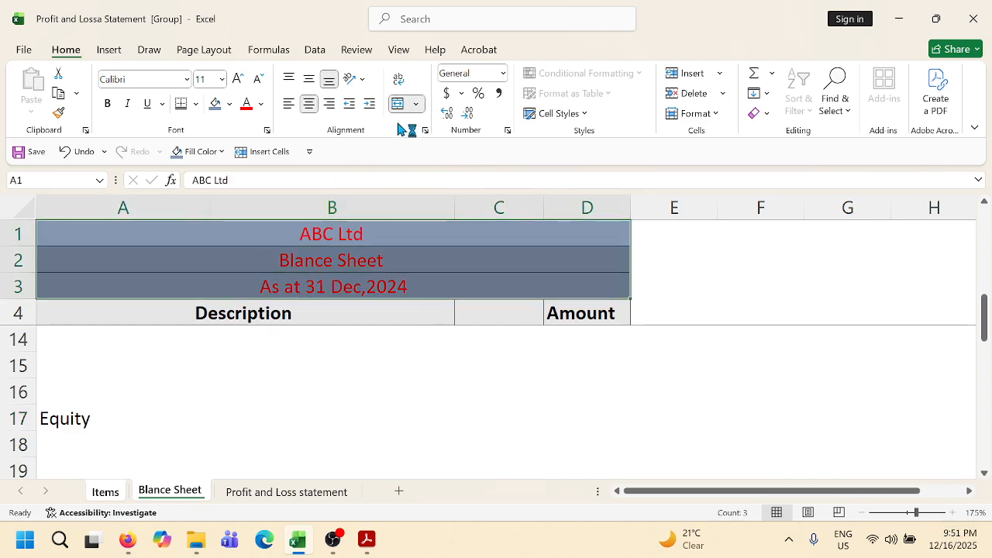
left_click(397, 51)
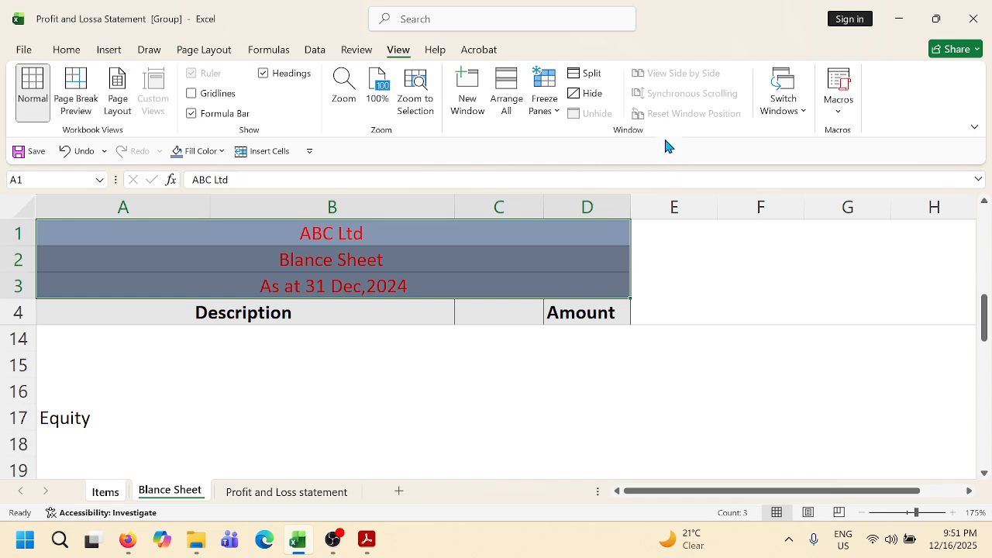
left_click(554, 110)
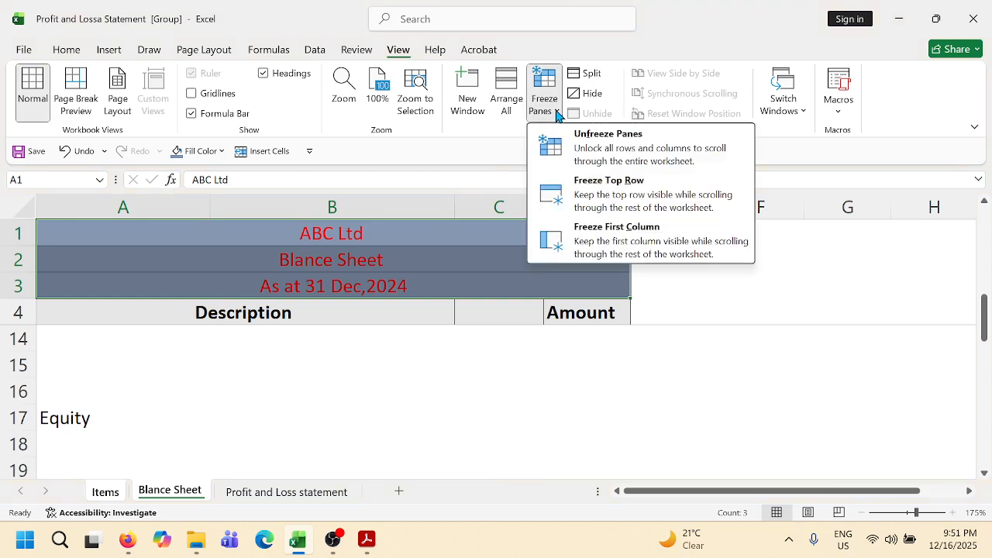
left_click(587, 155)
left_click(662, 411)
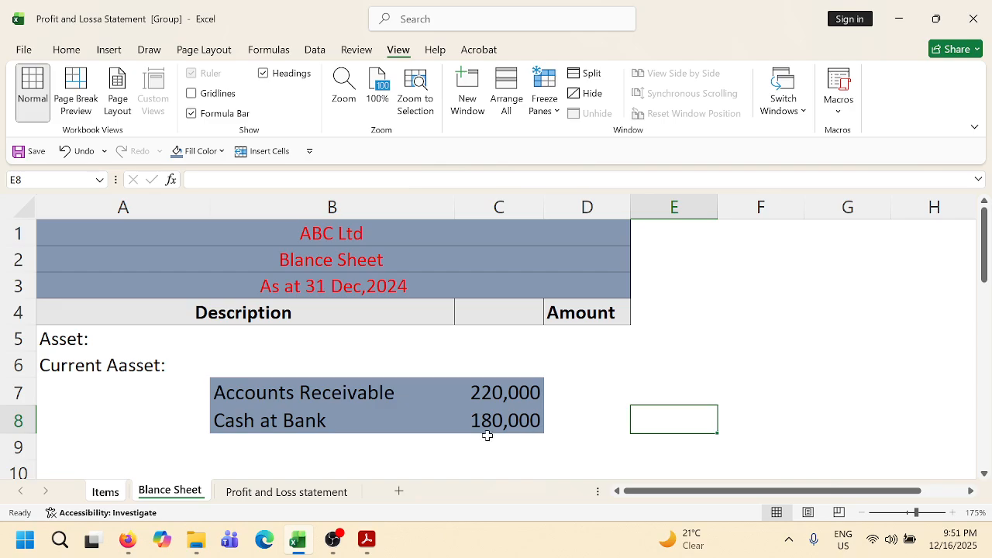
scroll(477, 434, "down", 4)
scroll(377, 430, "up", 1)
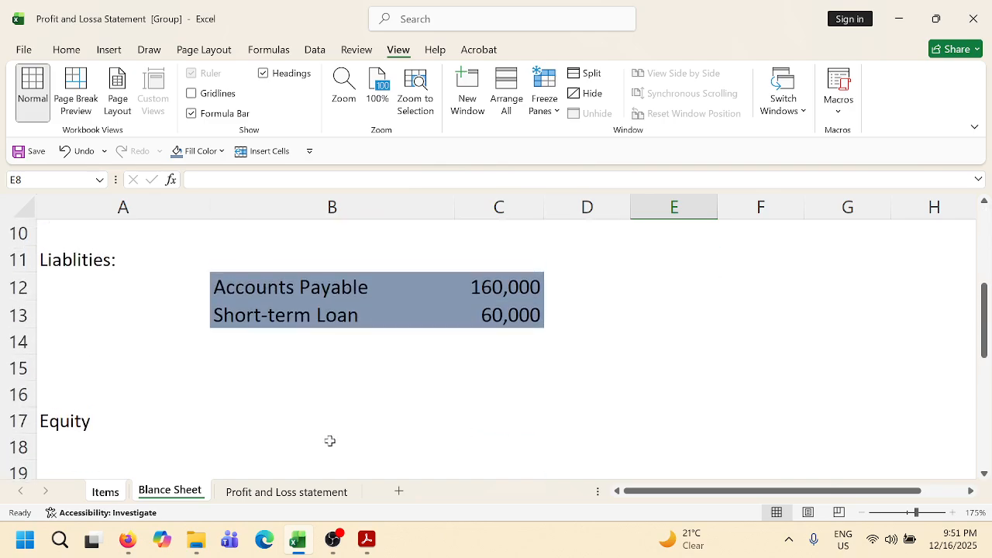
left_click(167, 430)
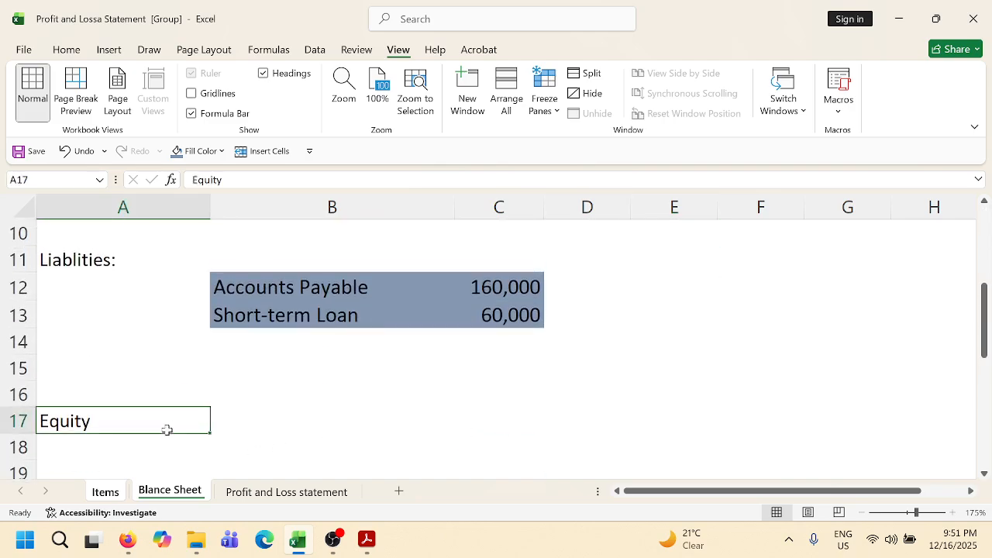
Copy Owner's Capital with its amount from the Items sheet to B18 of Blance Sheet, under the Equity heading.
left_click(108, 492)
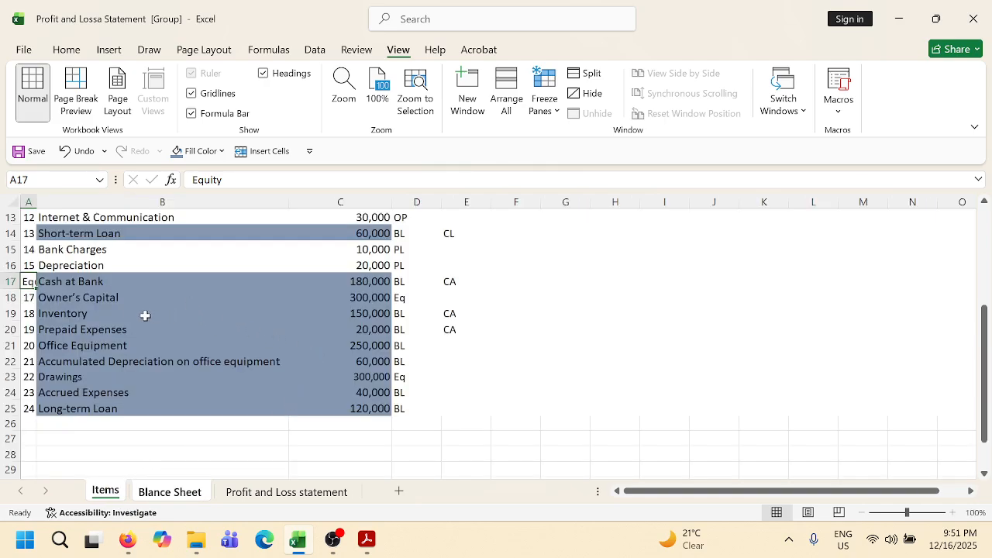
left_click(97, 303)
left_click(117, 326)
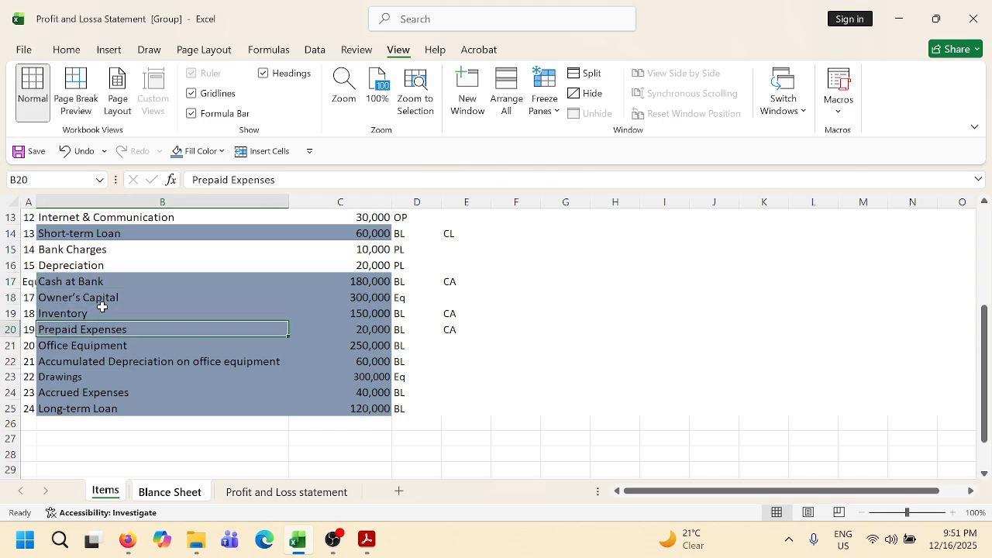
left_click_drag(85, 301, 341, 299)
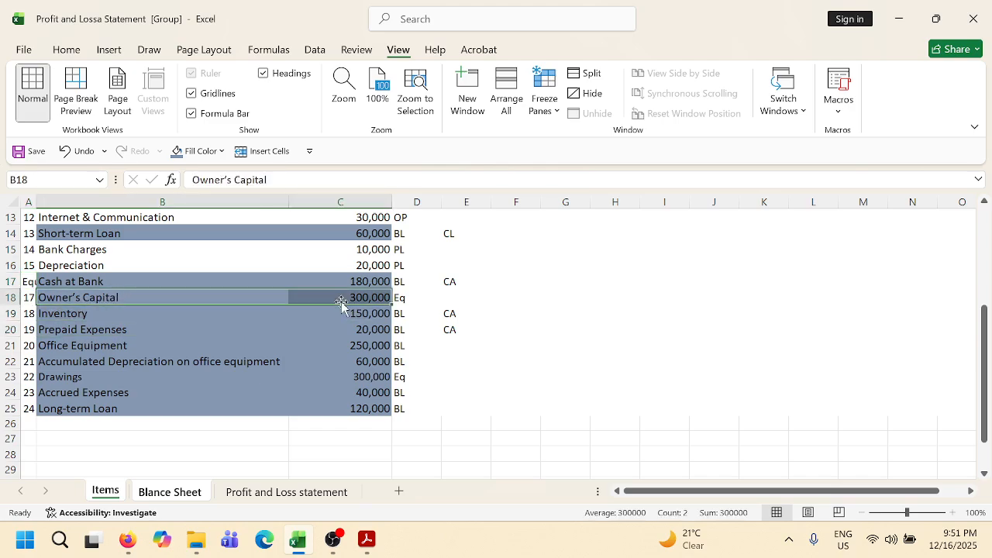
key("ctrl+c")
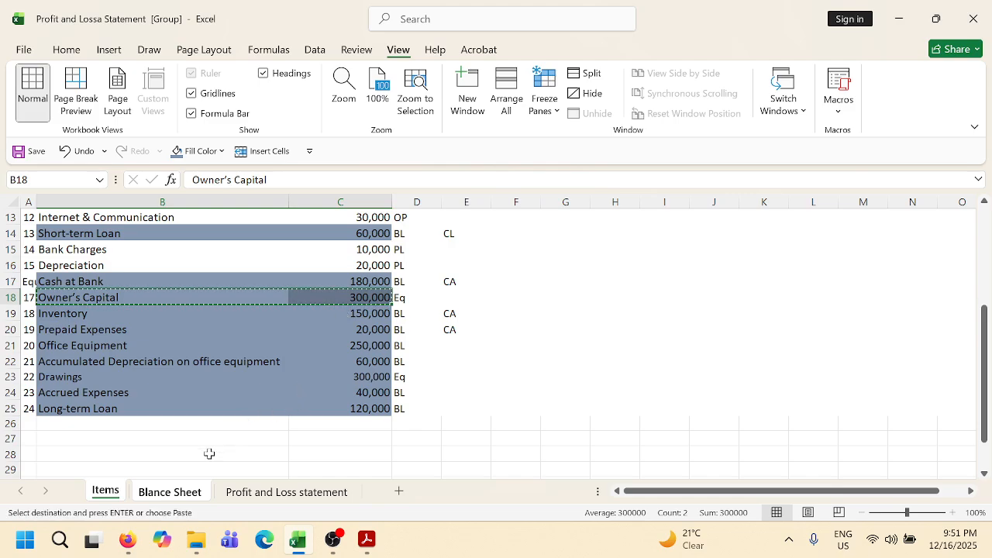
left_click(197, 496)
scroll(230, 399, "down", 1)
left_click(252, 370)
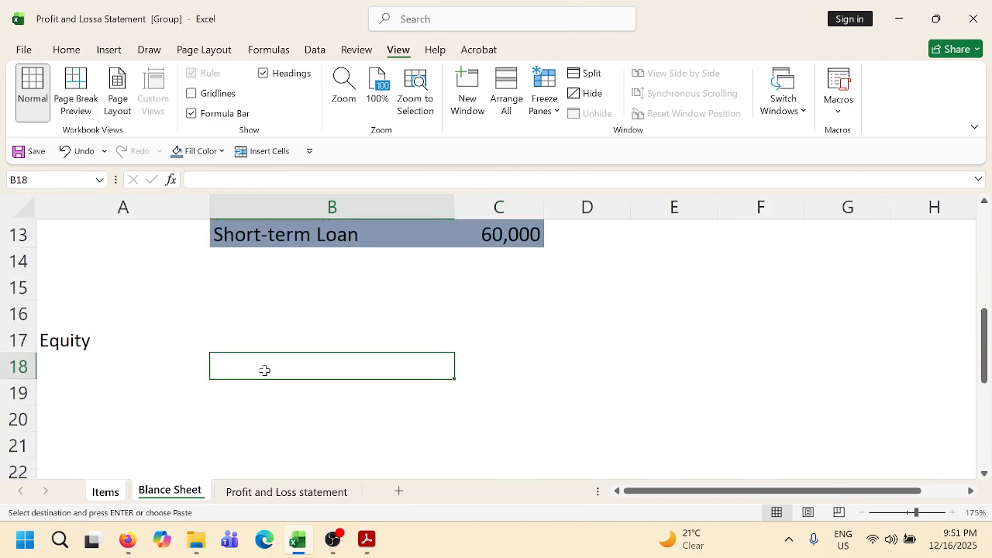
left_click(244, 411)
left_click(259, 363)
key("ctrl+v")
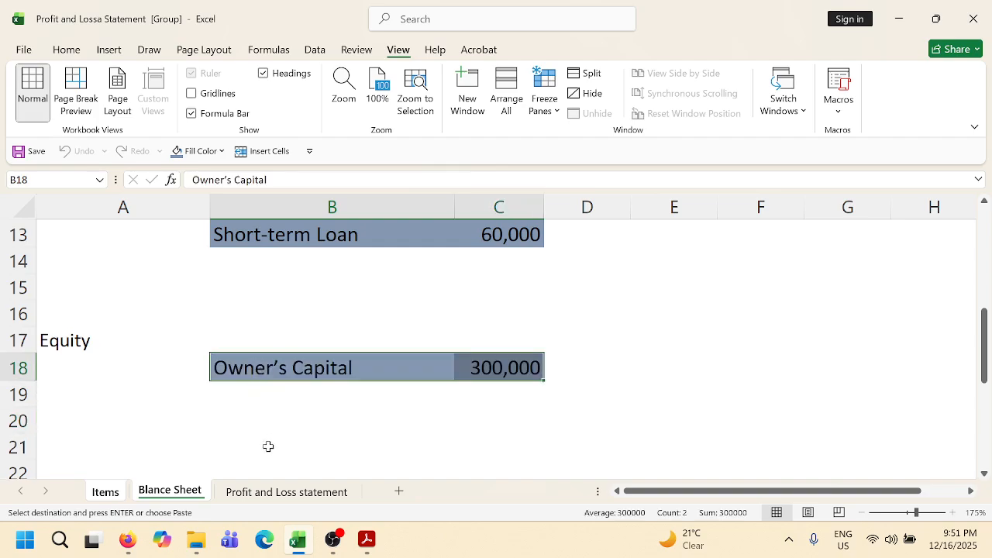
Copy Inventory with its amount from the Items sheet to B9 of Blance Sheet, below Cash at Bank.
left_click(114, 497)
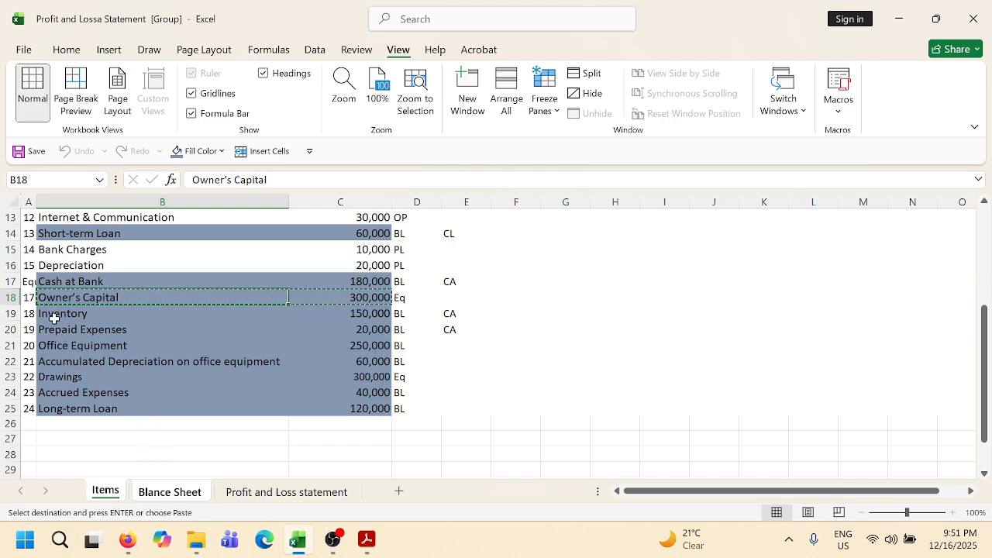
left_click_drag(55, 318, 349, 313)
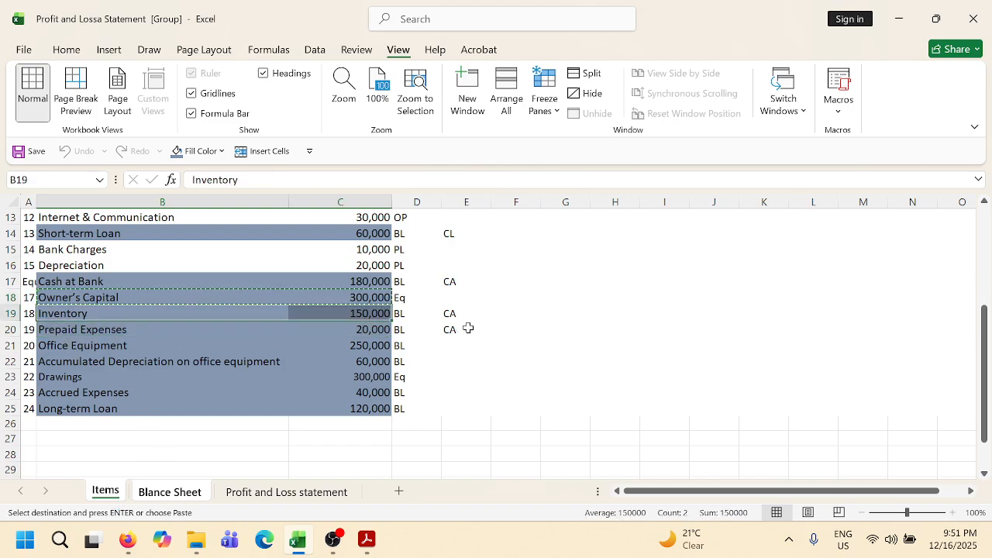
key("ctrl+c")
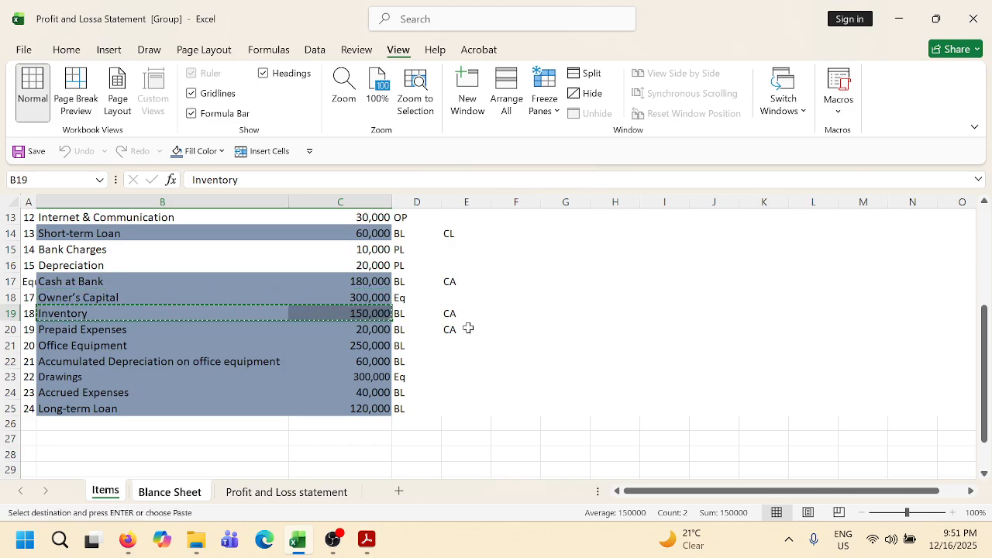
left_click(170, 491)
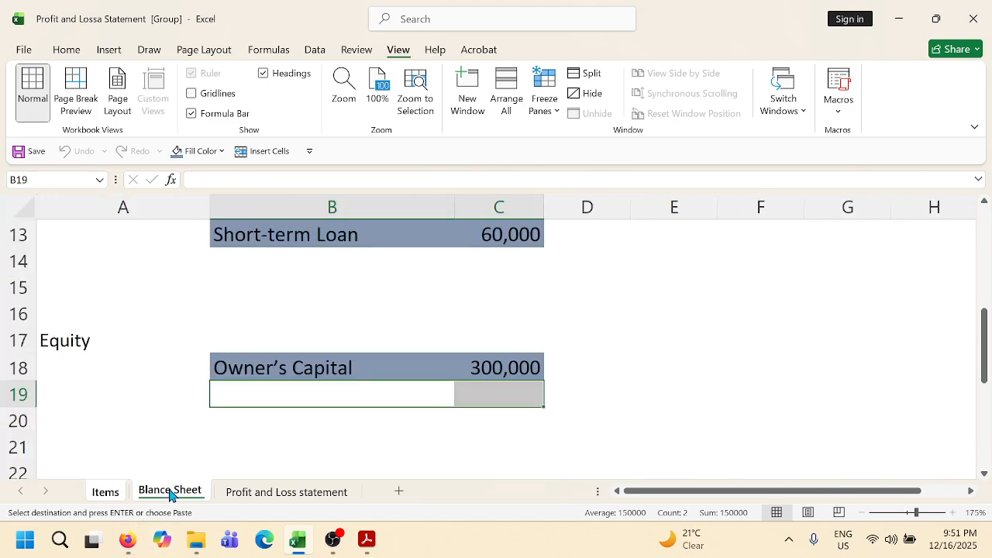
scroll(367, 359, "up", 1)
scroll(367, 359, "up", 2)
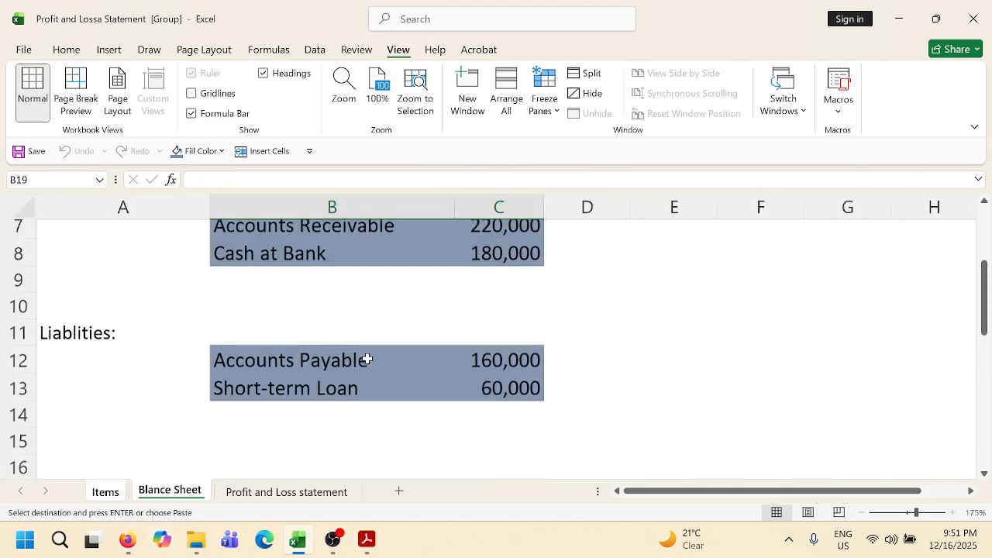
left_click(281, 369)
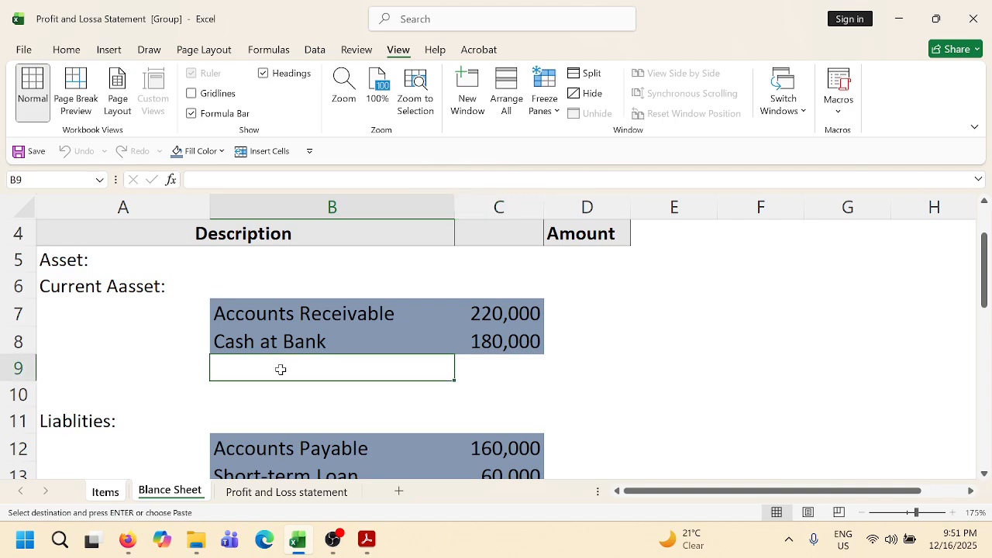
key("ctrl+v")
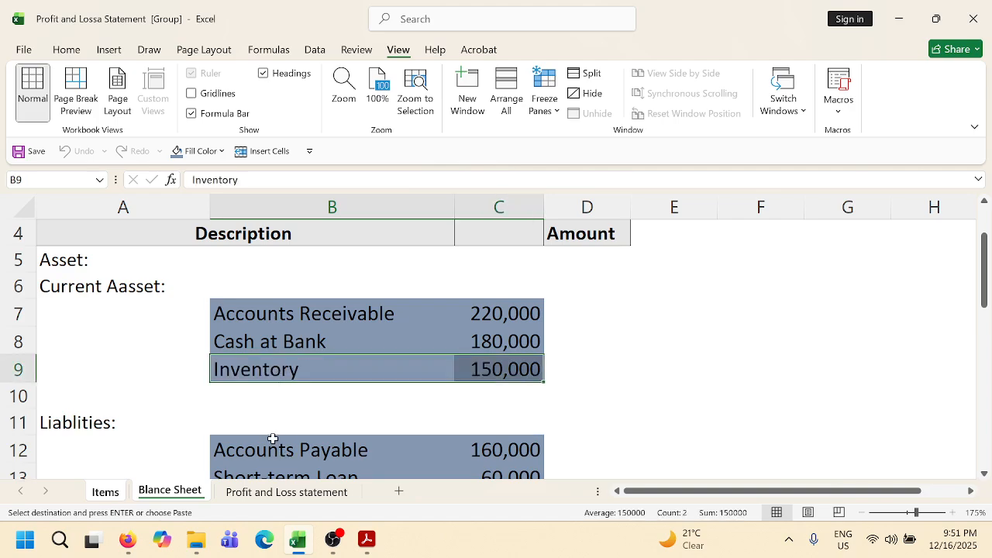
Copy Prepaid Expenses with its amount from the Items sheet to B10 of Blance Sheet, below Inventory.
left_click(106, 491)
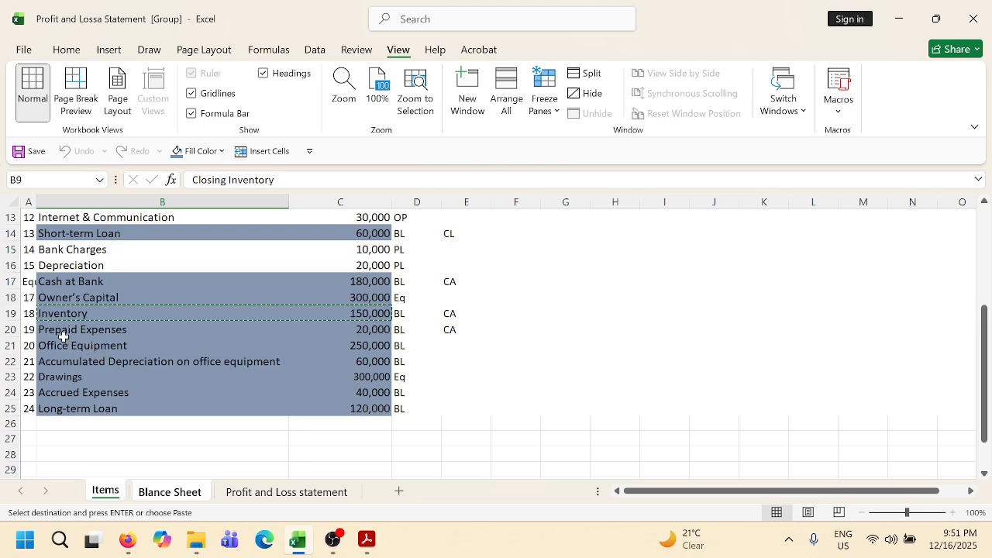
left_click_drag(147, 330, 341, 330)
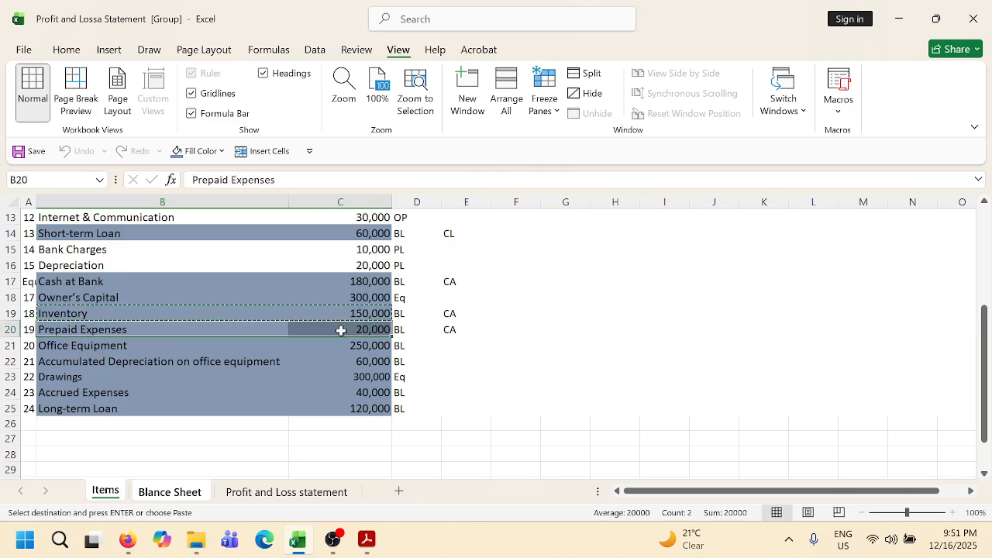
key("ctrl+c")
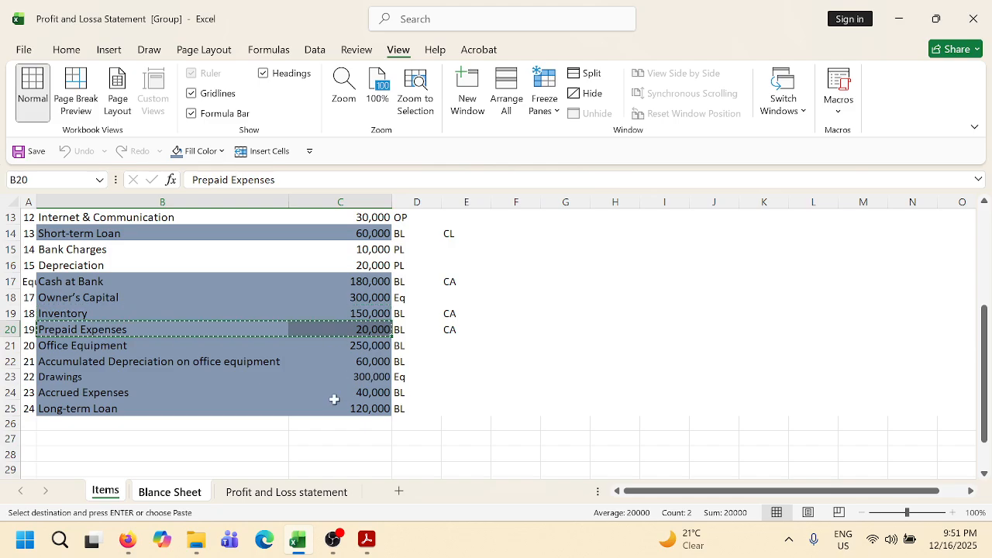
left_click(171, 492)
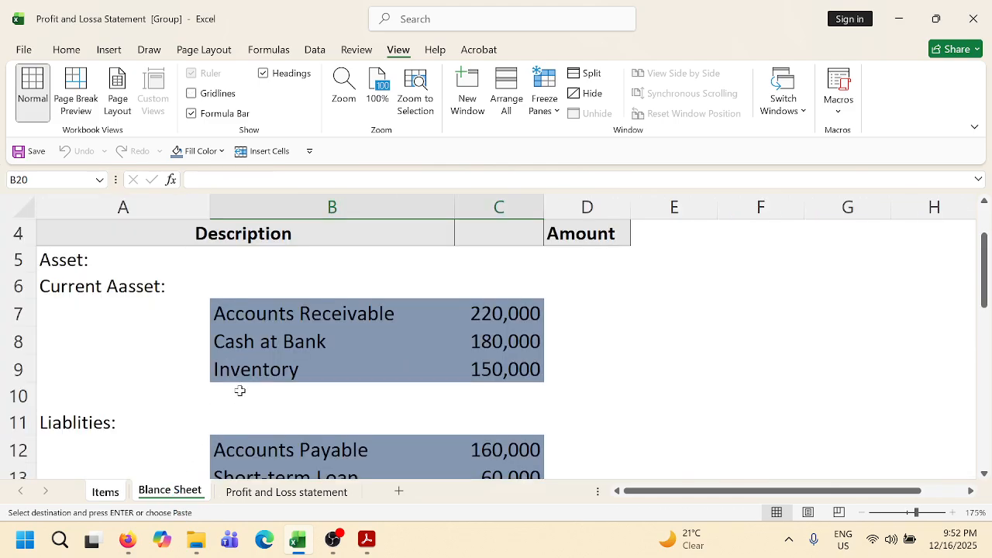
left_click(238, 393)
key("ctrl+v")
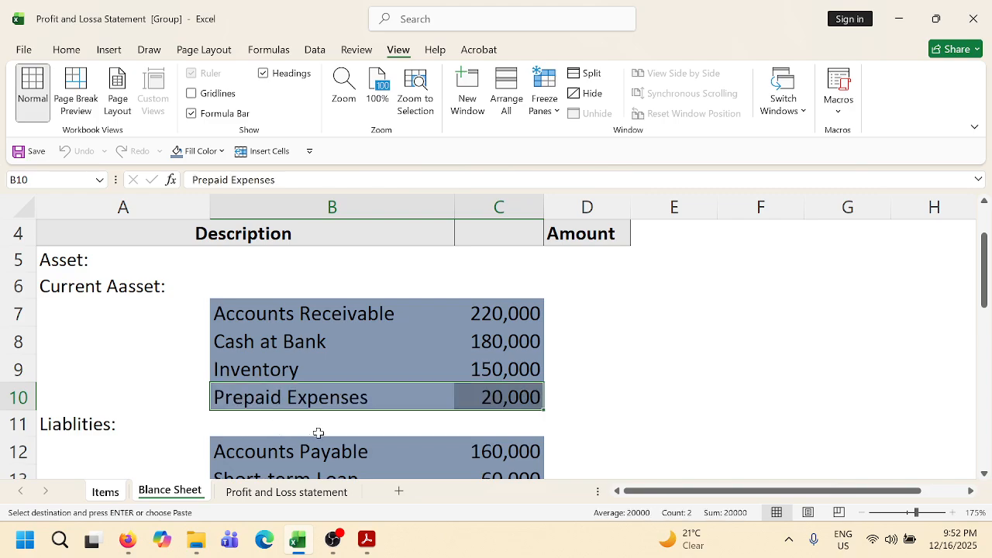
Insert two blank rows above the "Liablities:" heading on Blance Sheet.
scroll(317, 419, "down", 1)
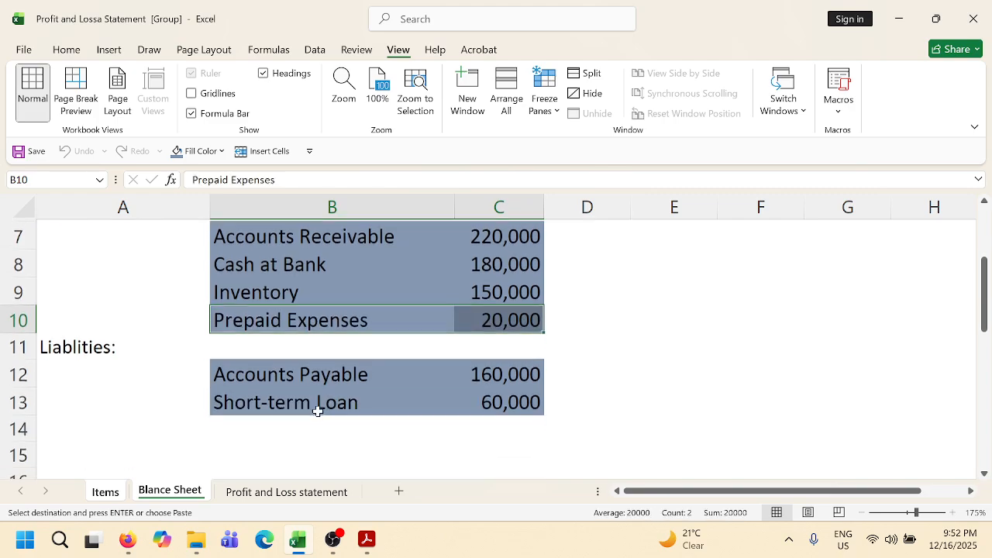
left_click(18, 317)
left_click(17, 345)
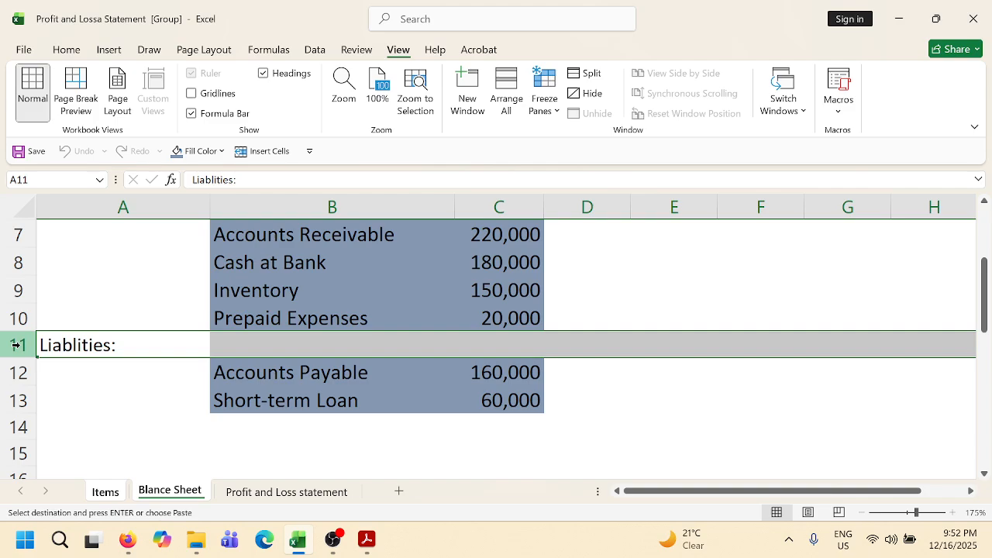
key("ctrl+shift+equal")
key("ctrl+shift+equal")
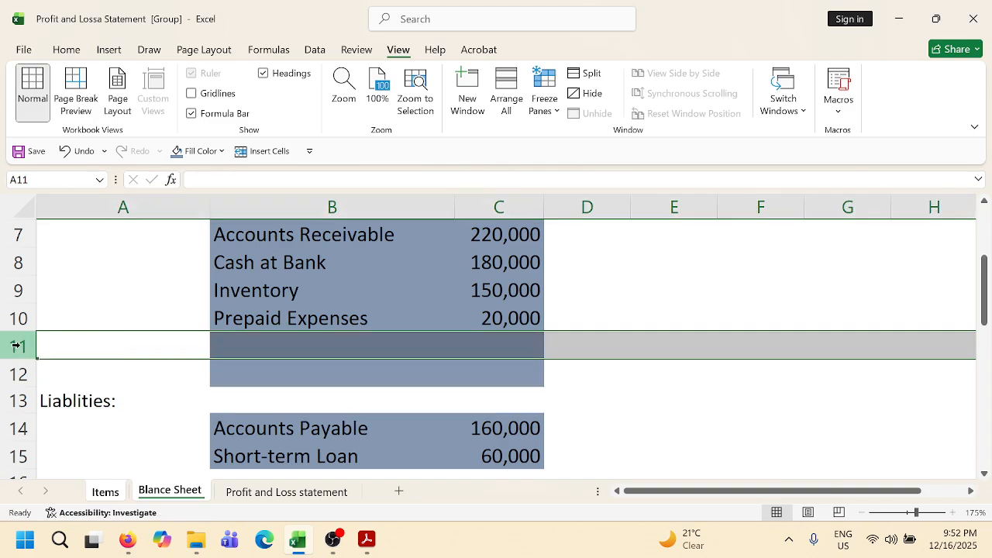
Try to insert the copied Office Equipment entry from the Items sheet as a whole row above the "Liablities:" heading on Blance Sheet.
left_click(107, 491)
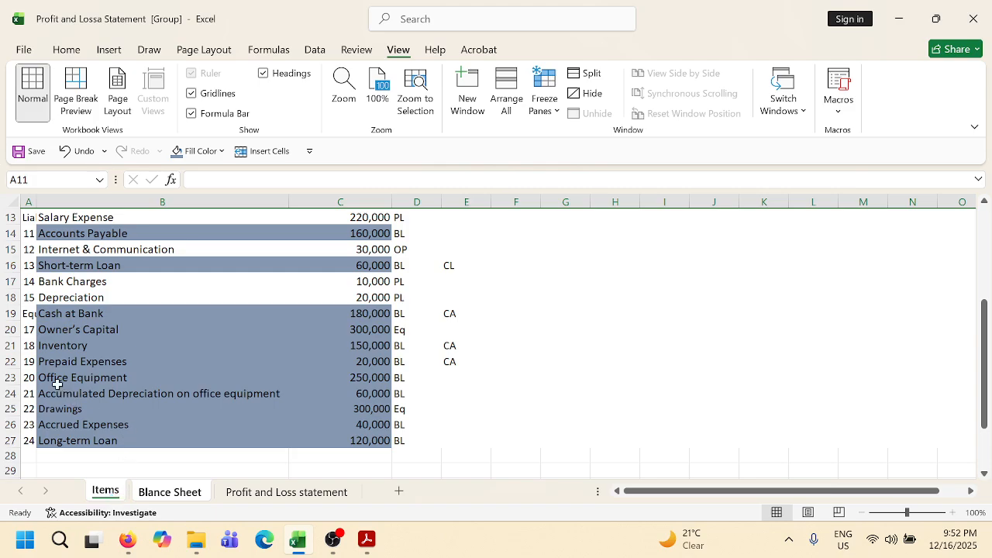
left_click_drag(57, 384, 317, 377)
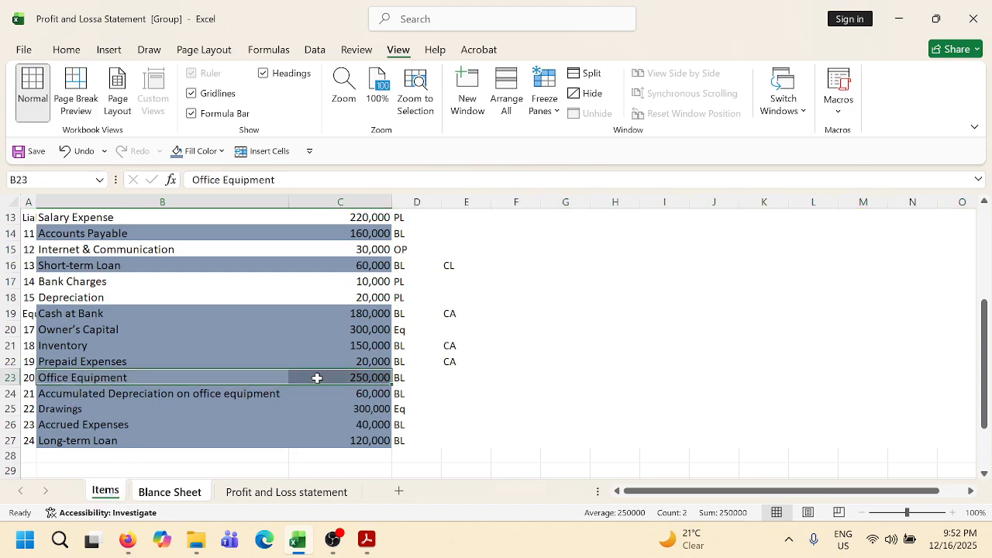
key("ctrl+c")
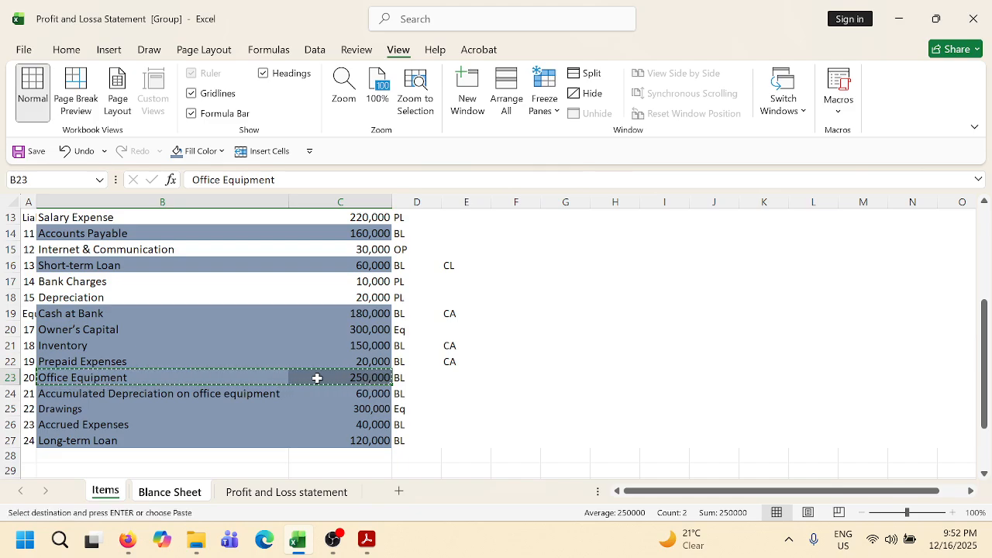
left_click(174, 497)
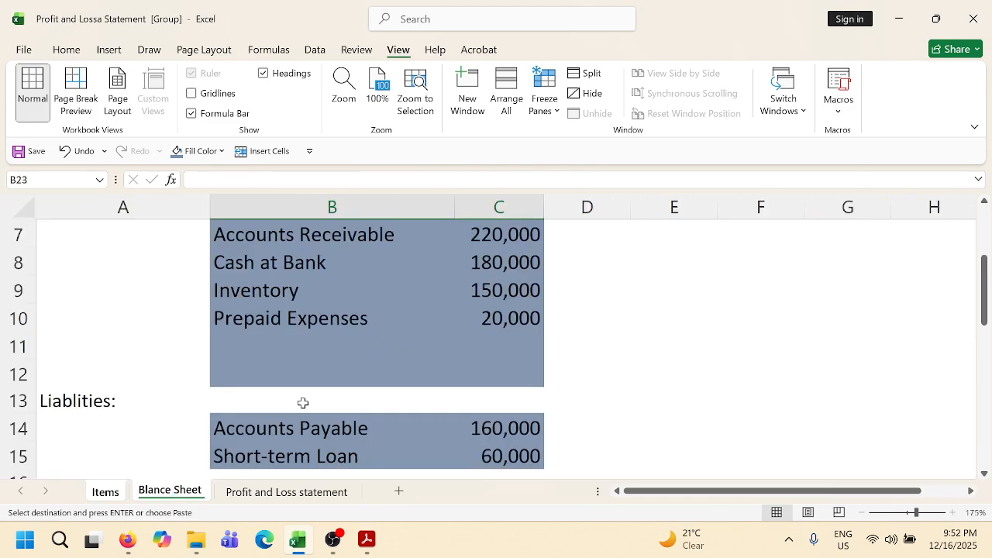
scroll(199, 380, "up", 1)
scroll(200, 377, "down", 1)
left_click(123, 354)
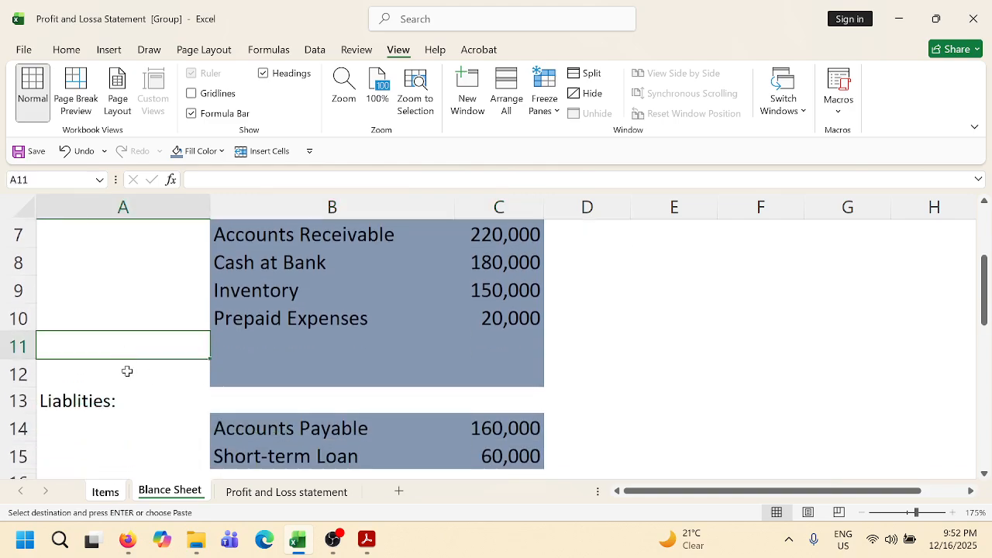
left_click(123, 375)
left_click(8, 375)
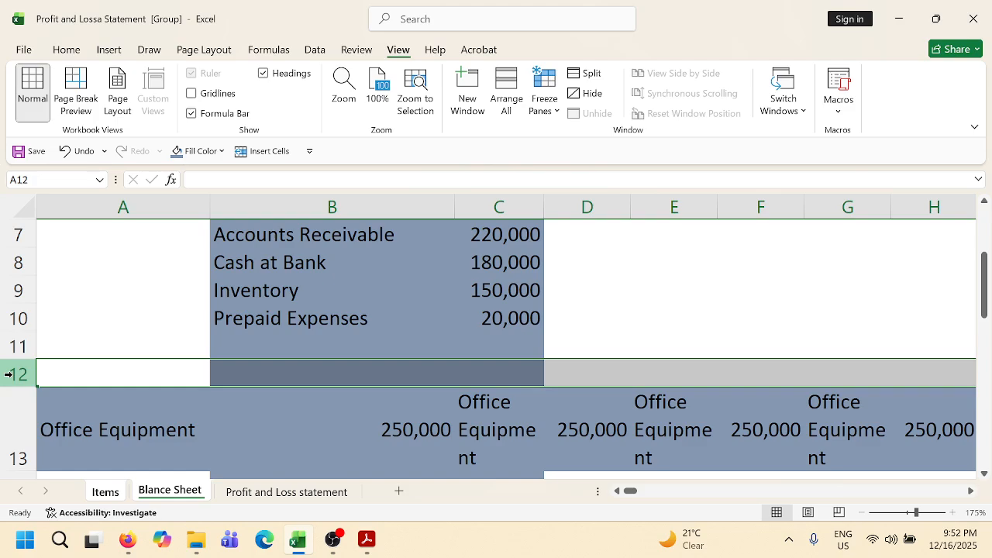
key("ctrl+z")
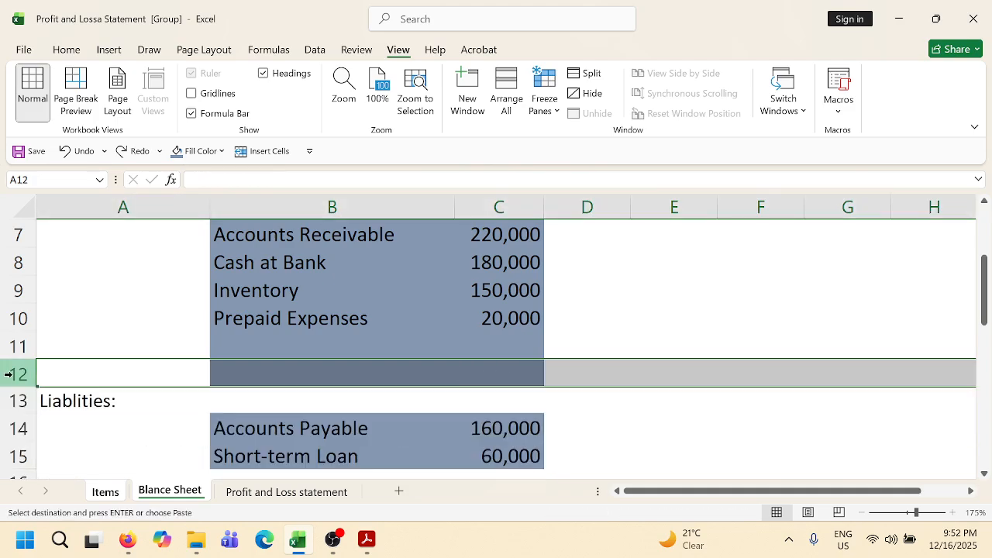
Enter the heading "Fixed Asset" in cell A12 of Blance Sheet, directly above the liabilities section.
left_click(164, 379)
key("Escape")
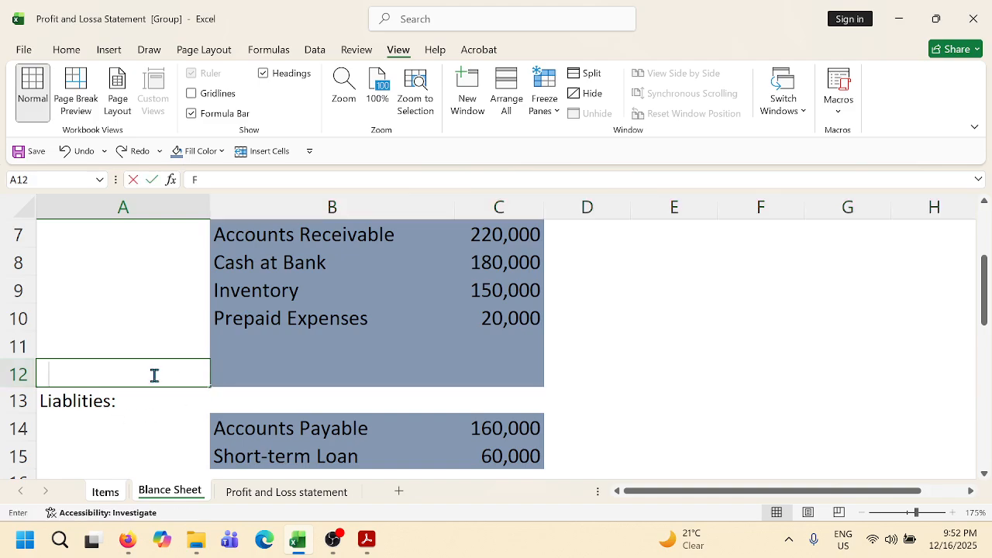
type("Fixe")
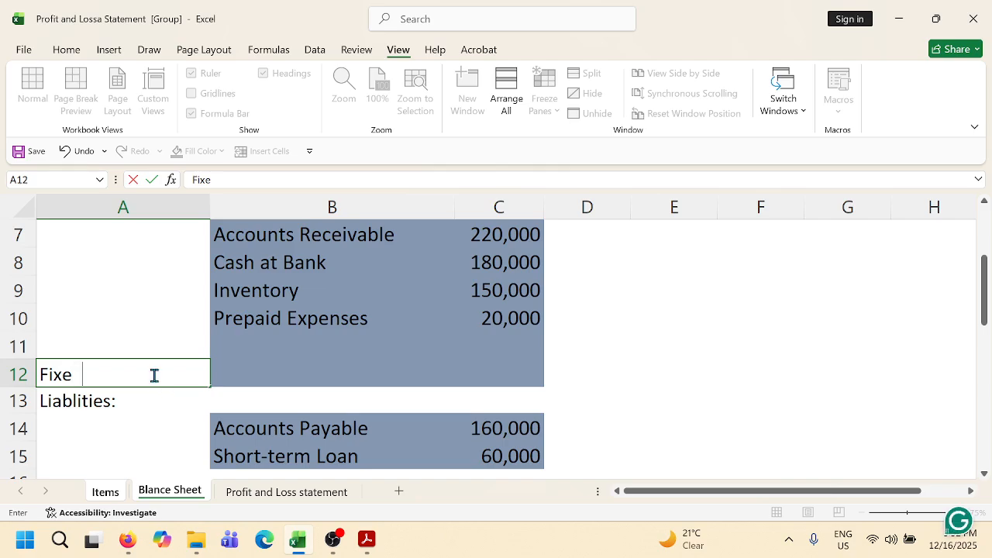
type("d Asset")
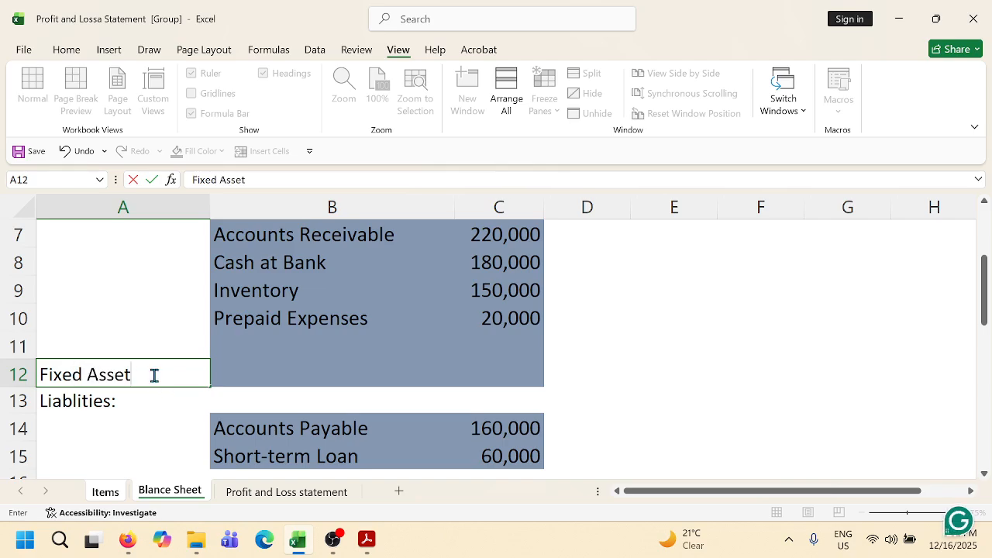
left_click(322, 377)
Insert two blank rows between the Fixed Asset and "Liablities:" headings on Blance Sheet.
left_click(21, 400)
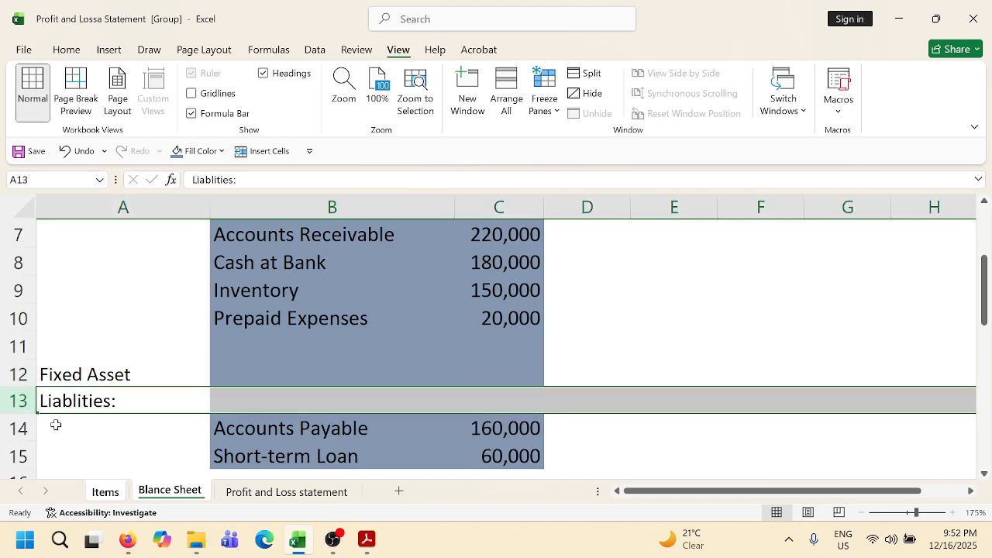
key("ctrl+shift+plus")
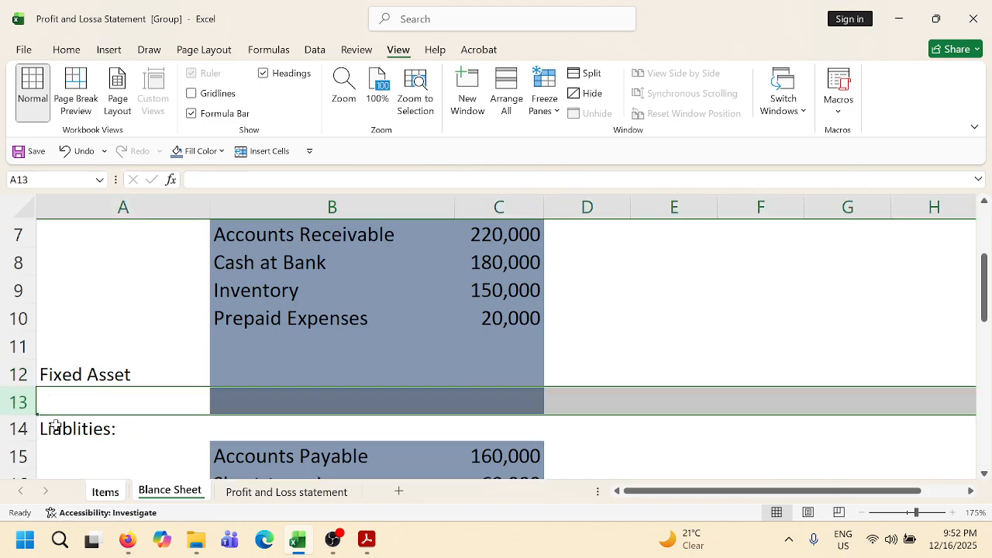
key("ctrl+shift+plus")
scroll(265, 350, "down", 1)
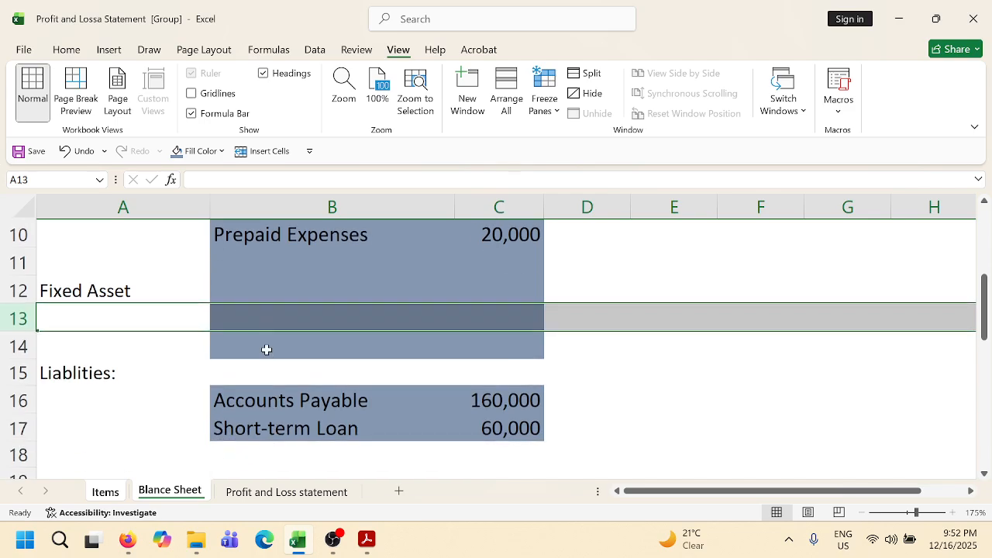
Copy Office Equipment with its amount from the Items sheet to B13 of Blance Sheet, under the Fixed Asset heading.
left_click(262, 312)
left_click(107, 493)
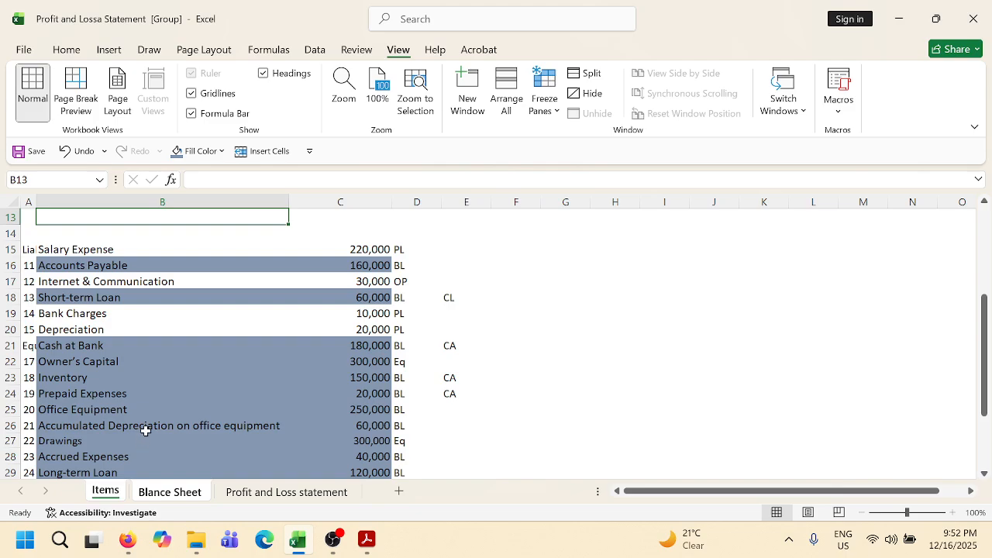
left_click_drag(74, 411, 317, 406)
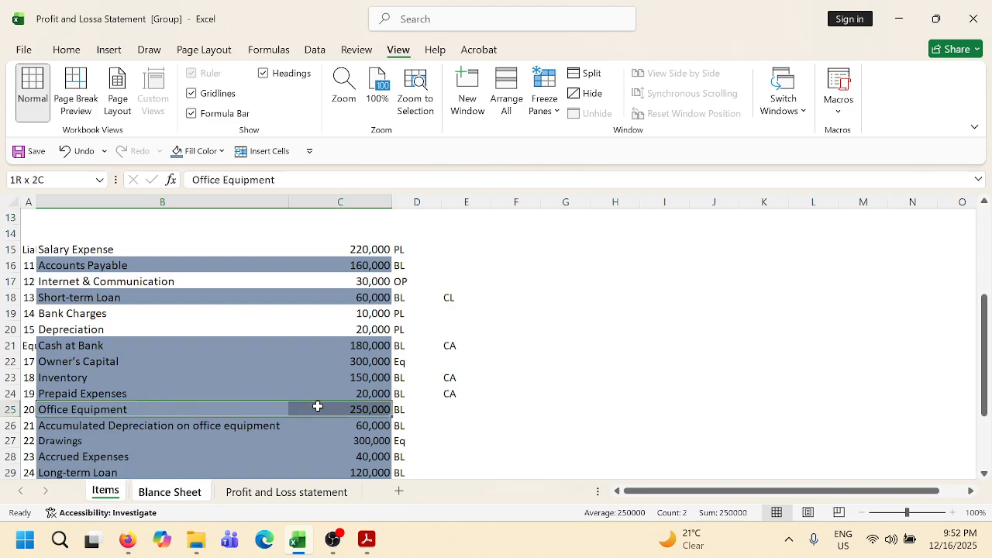
key("ctrl+c")
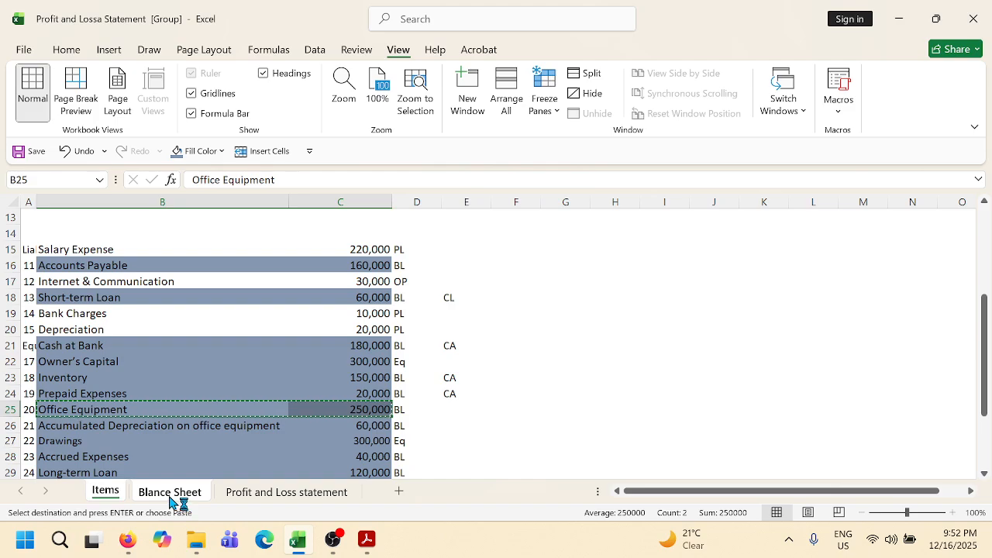
left_click(170, 493)
left_click(231, 310)
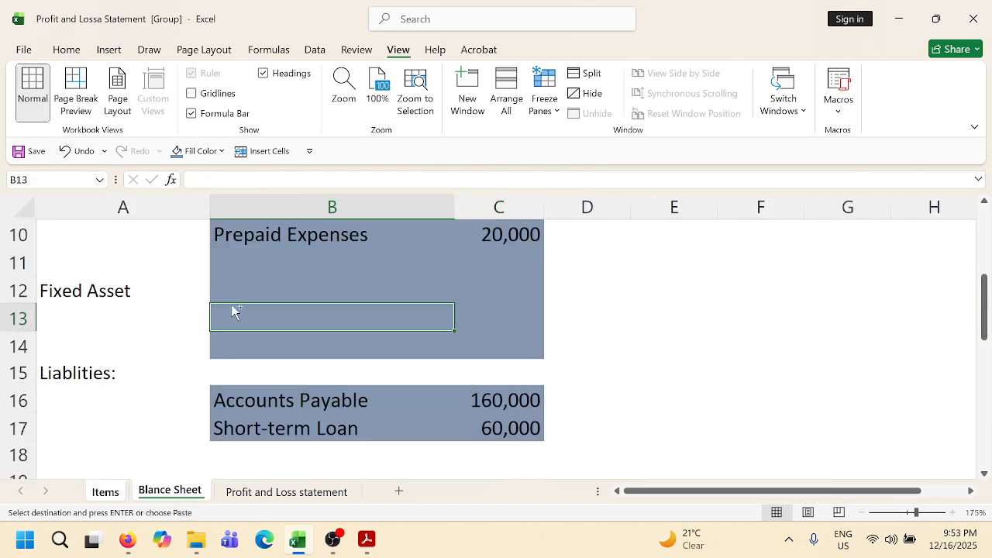
key("ctrl+v")
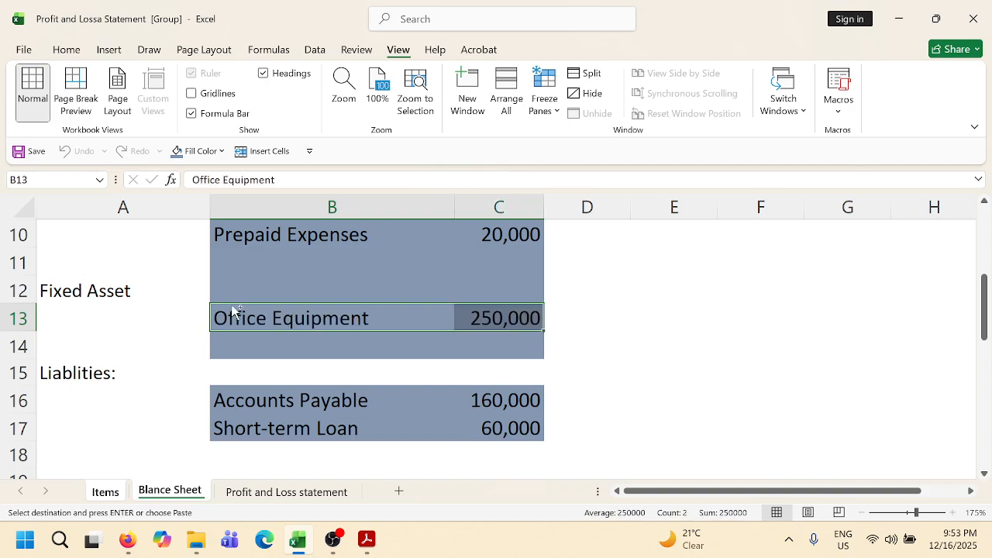
Copy Accumulated Depreciation on office equipment with its amount from the Items sheet to B14 of Blance Sheet, below Office Equipment.
left_click(105, 493)
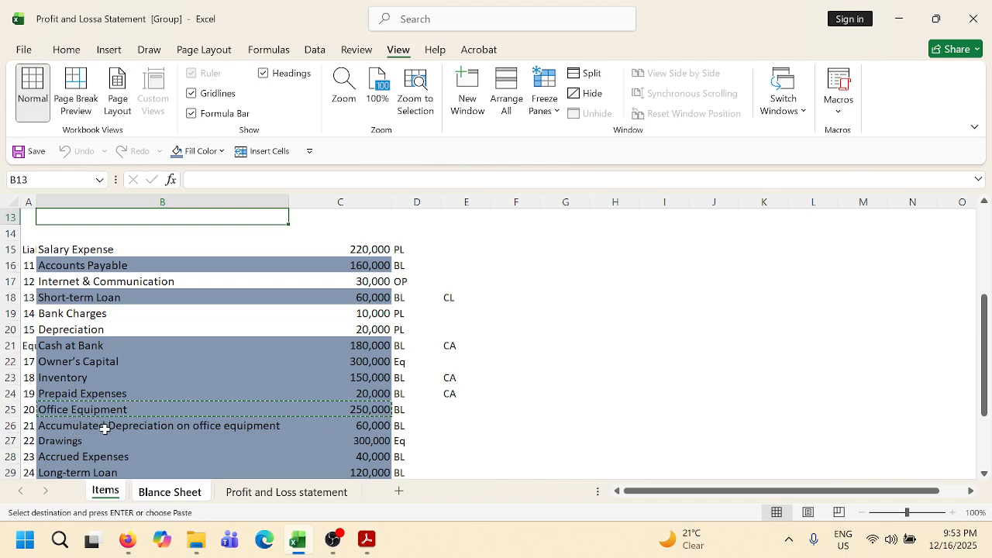
left_click_drag(62, 429, 338, 428)
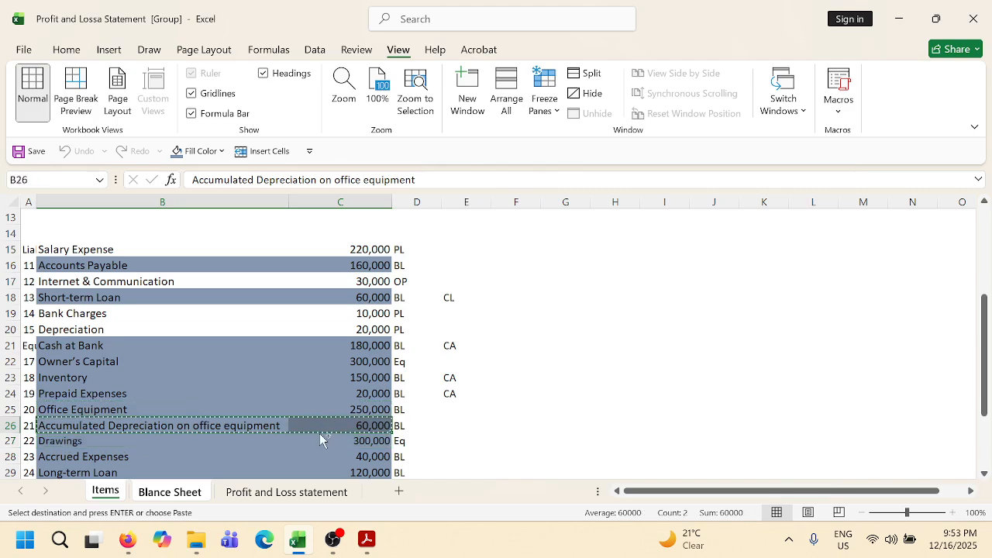
left_click(173, 493)
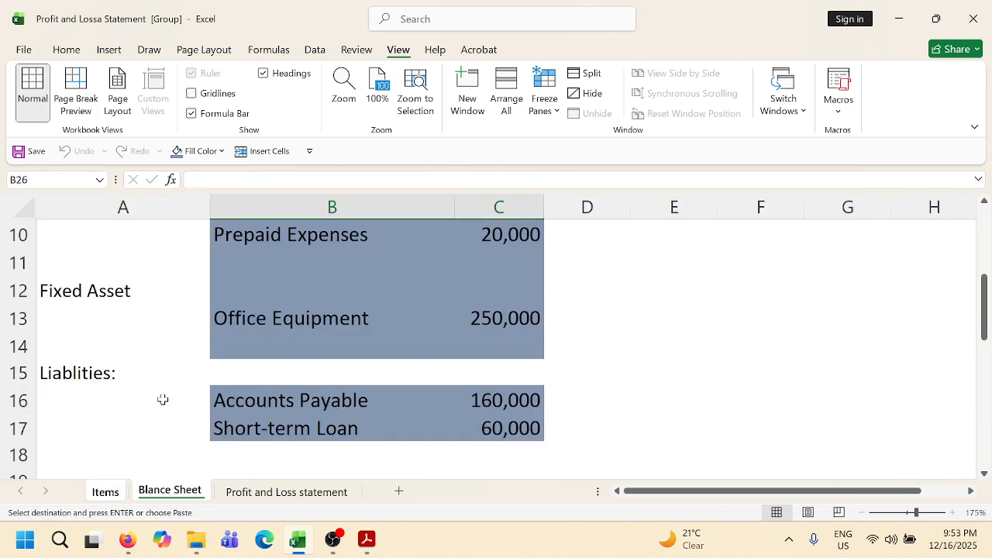
left_click(231, 338)
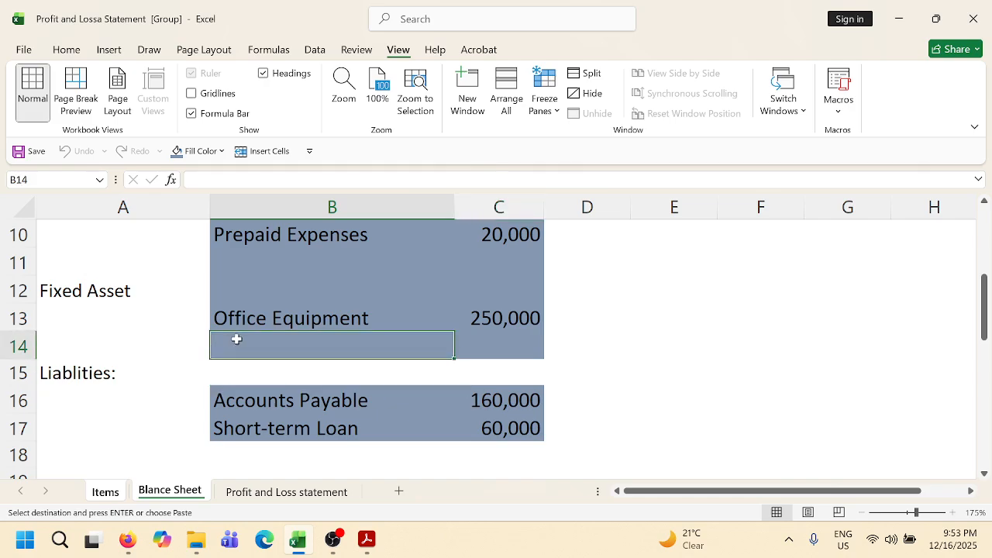
key("ctrl+v")
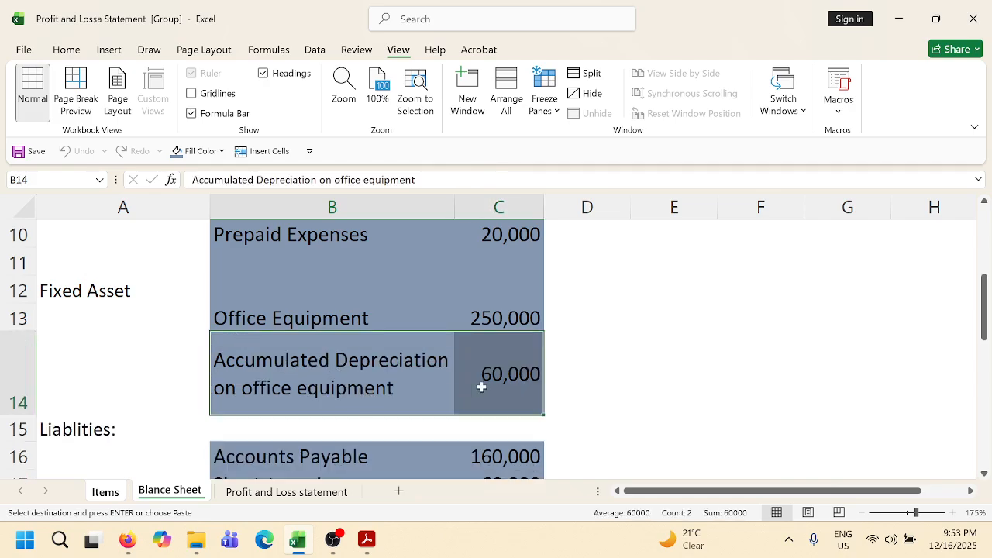
Make the accumulated depreciation amount in C14 of Blance Sheet negative, as -60000.
double_click(480, 378)
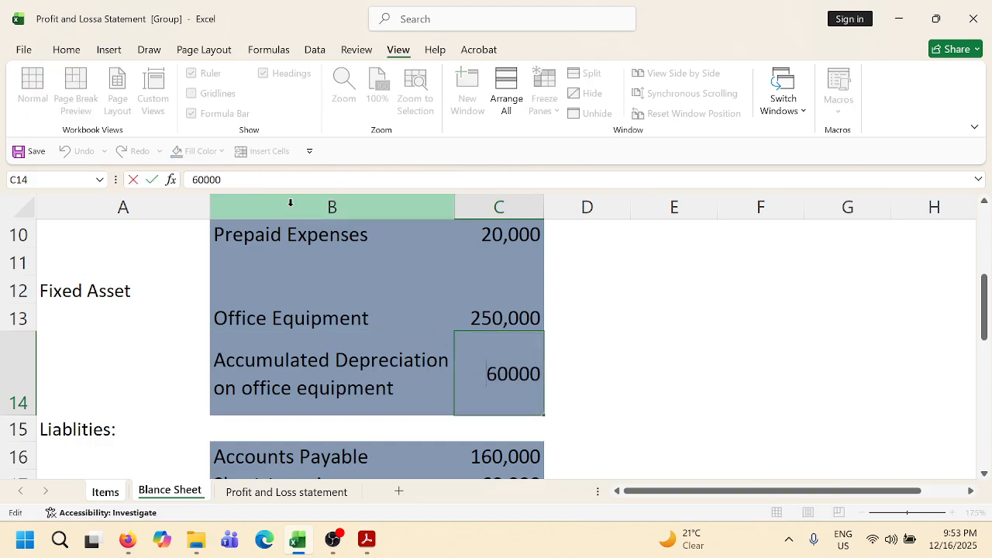
left_click(197, 184)
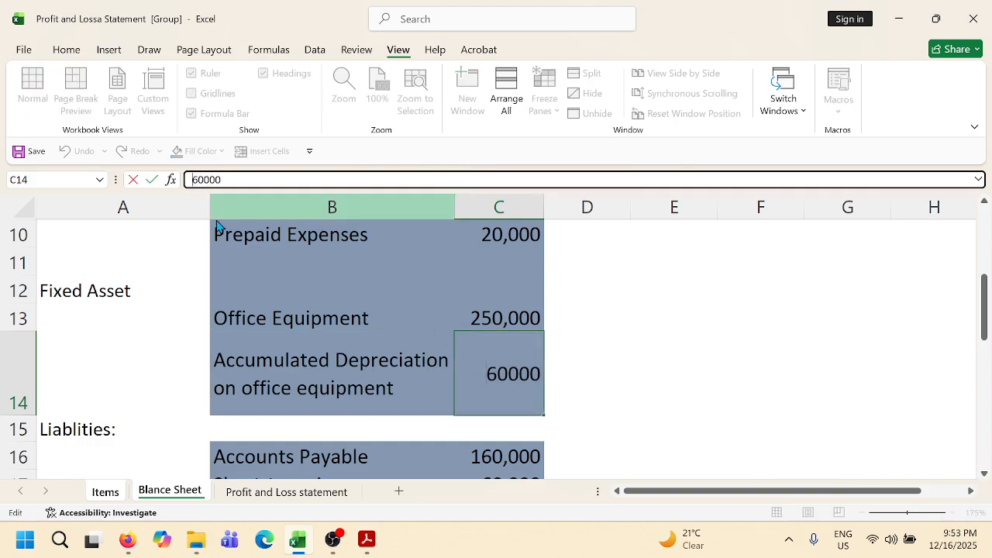
type("-")
key("Return")
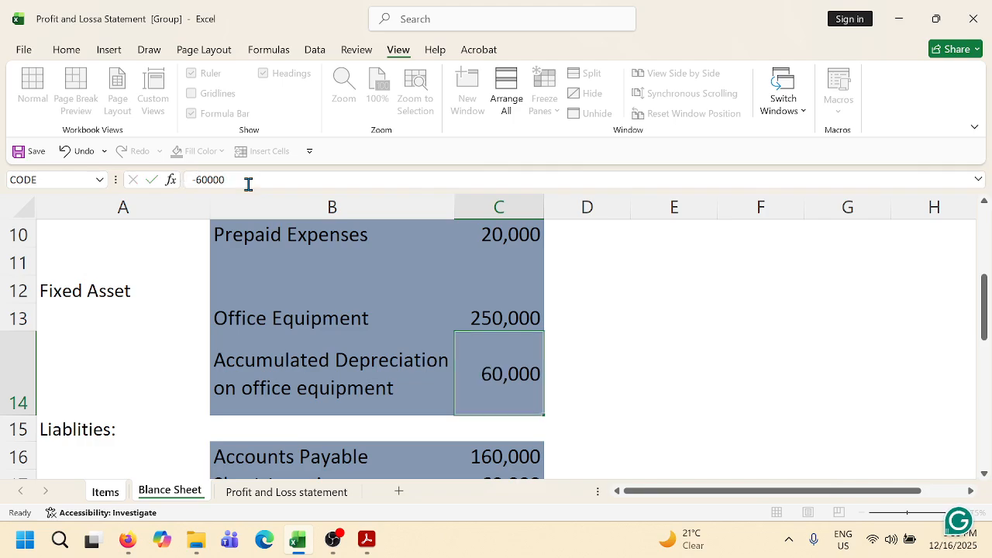
Copy Drawings with its amount from the Items sheet to B23 of Blance Sheet, directly below Owner's Capital.
left_click(109, 493)
scroll(124, 425, "down", 1)
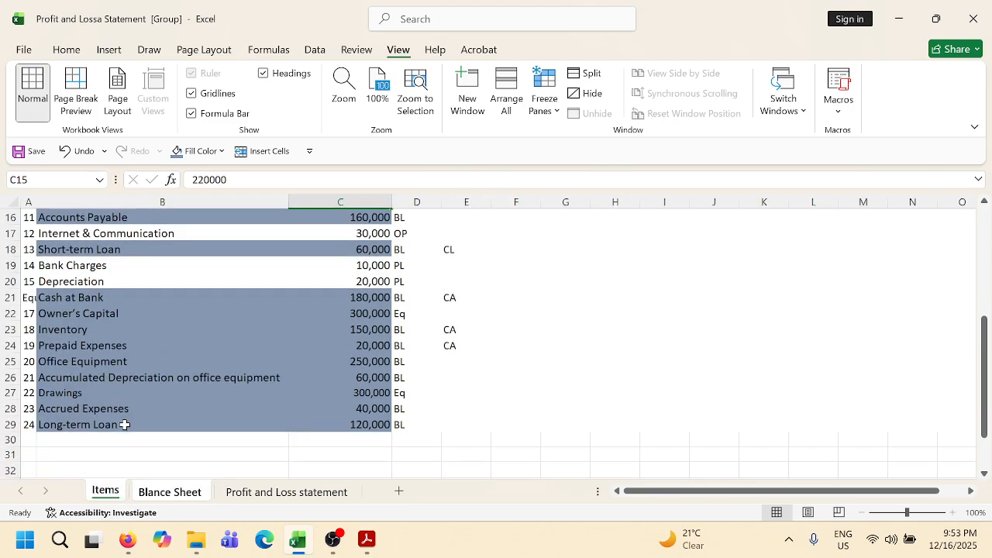
left_click_drag(73, 400, 383, 400)
key("ctrl+c")
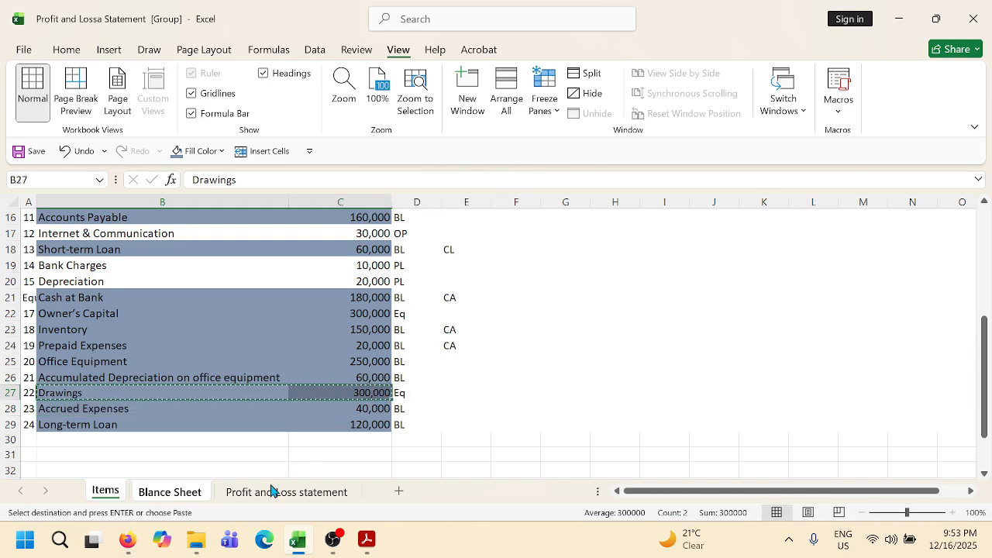
left_click(172, 496)
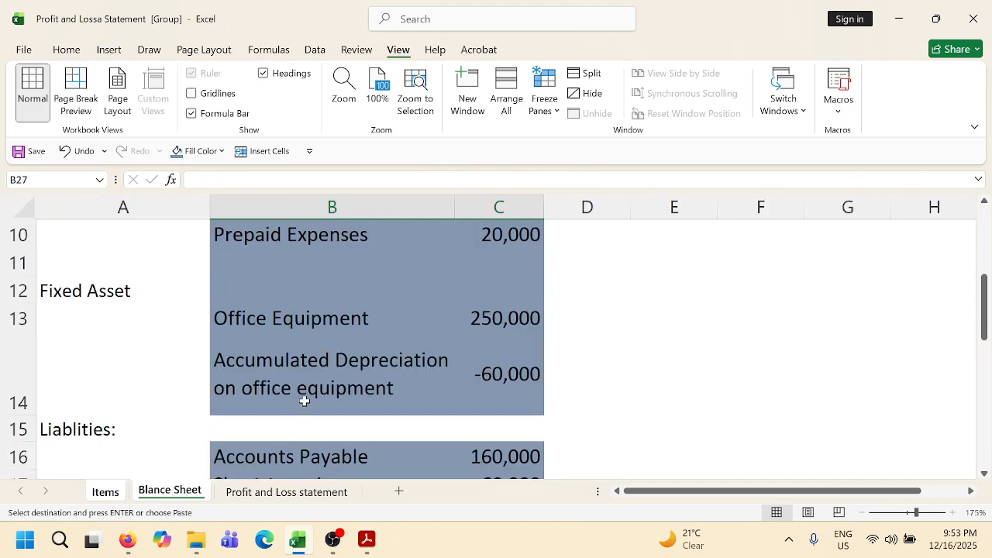
scroll(304, 399, "down", 4)
scroll(308, 392, "down", 2)
scroll(308, 392, "up", 3)
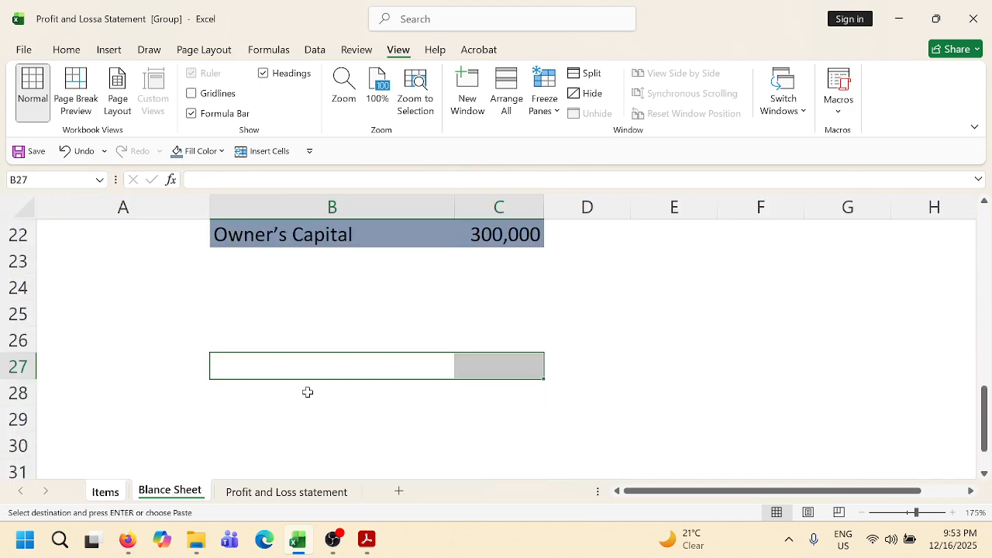
scroll(307, 392, "down", 2)
scroll(308, 392, "up", 1)
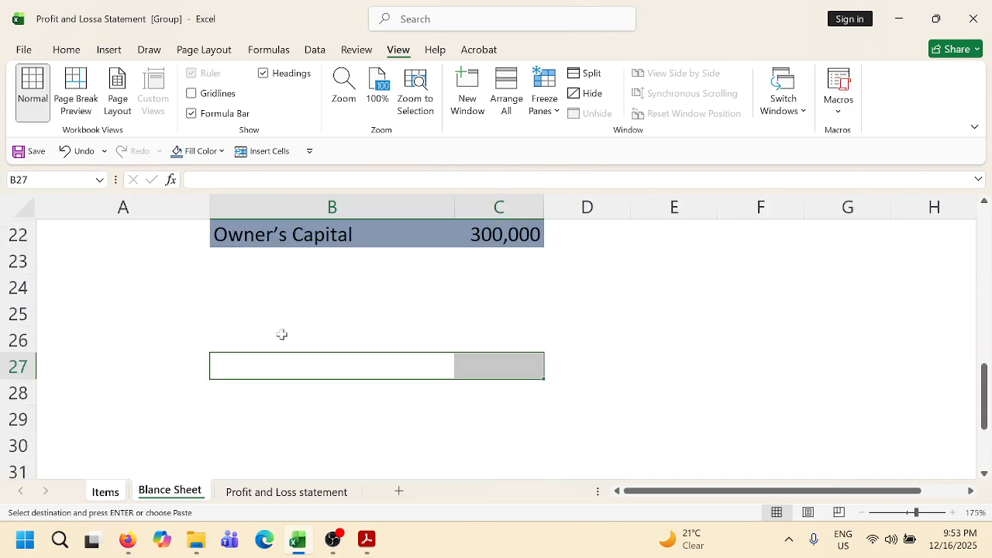
left_click(266, 263)
key("ctrl+v")
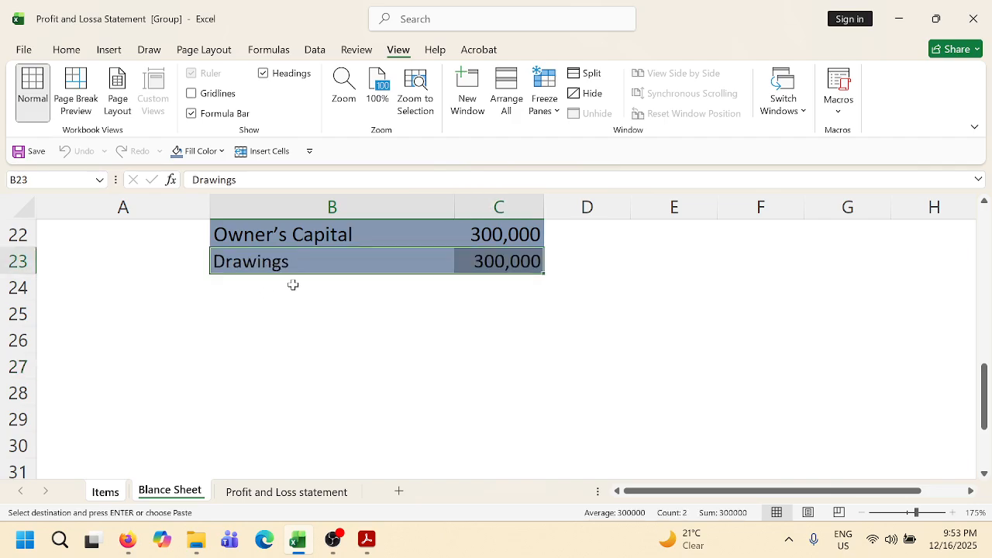
Make the Drawings amount in C23 of Blance Sheet negative, as -300000.
double_click(472, 270)
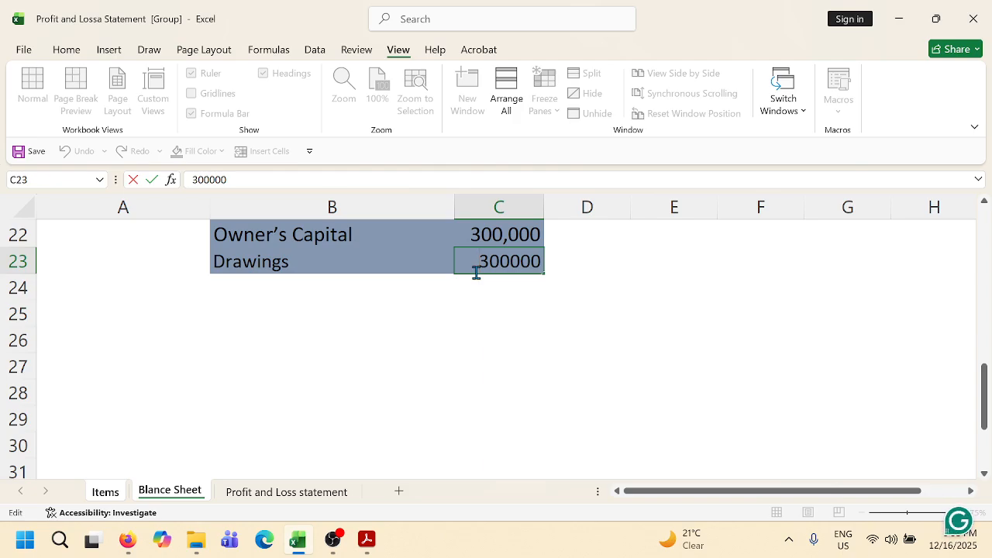
type("-")
left_click(255, 180)
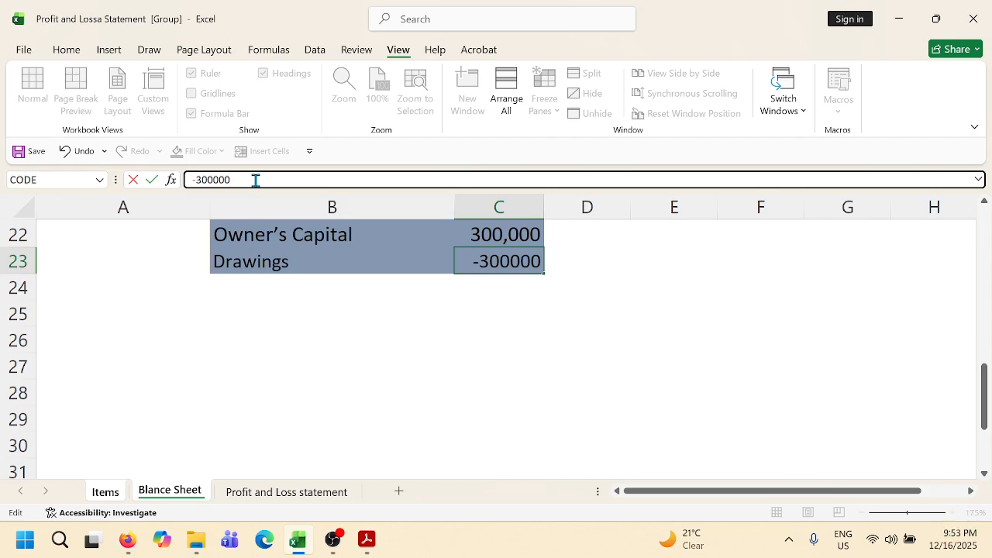
key("Return")
Copy Accrued Expenses with its amount from the Items sheet to B18 of Blance Sheet, directly below Short-term Loan.
left_click(108, 493)
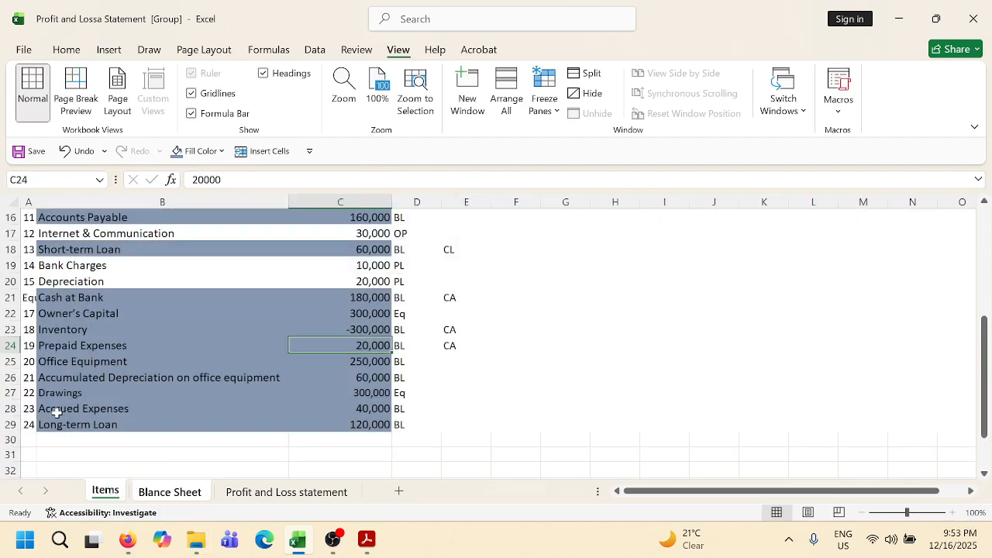
left_click_drag(56, 413, 303, 412)
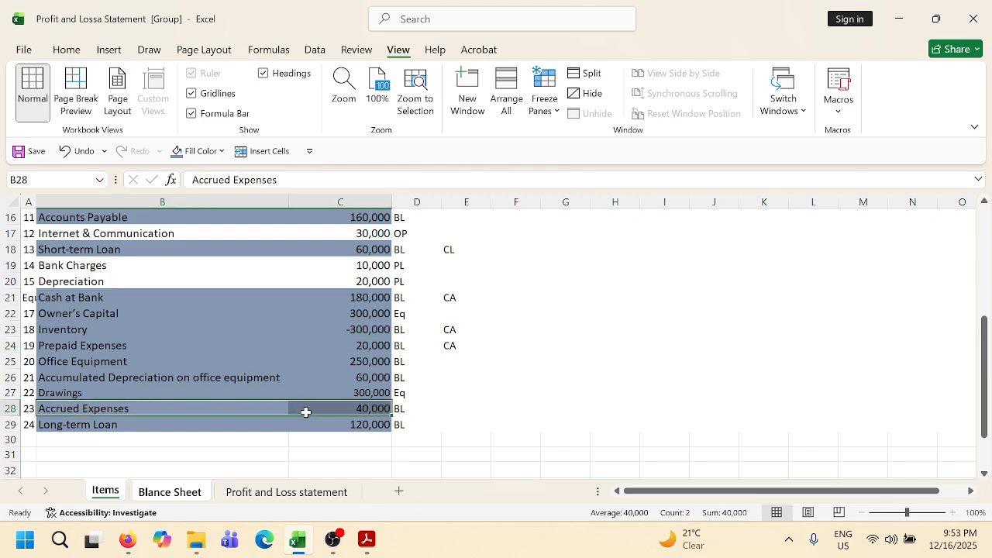
key("ctrl+c")
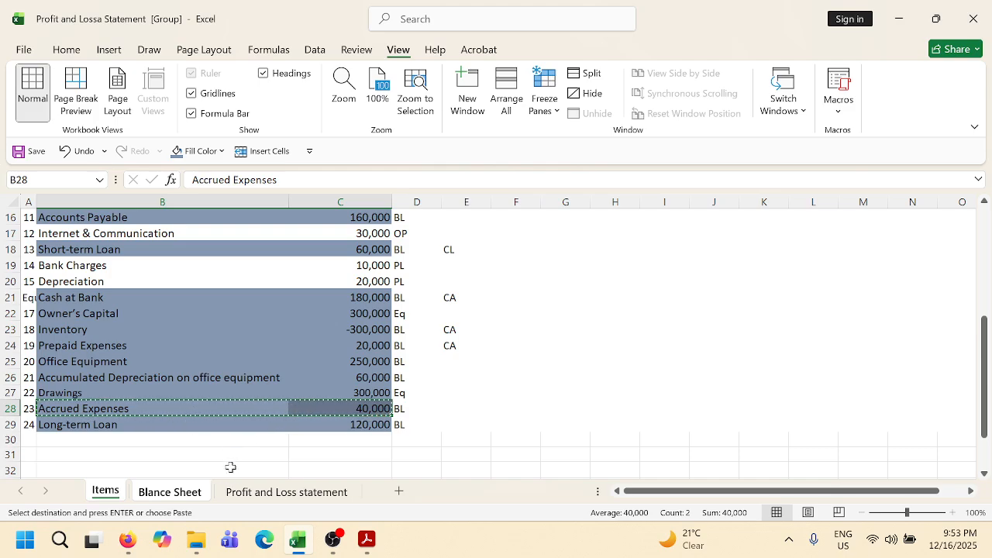
left_click(184, 495)
scroll(370, 362, "up", 4)
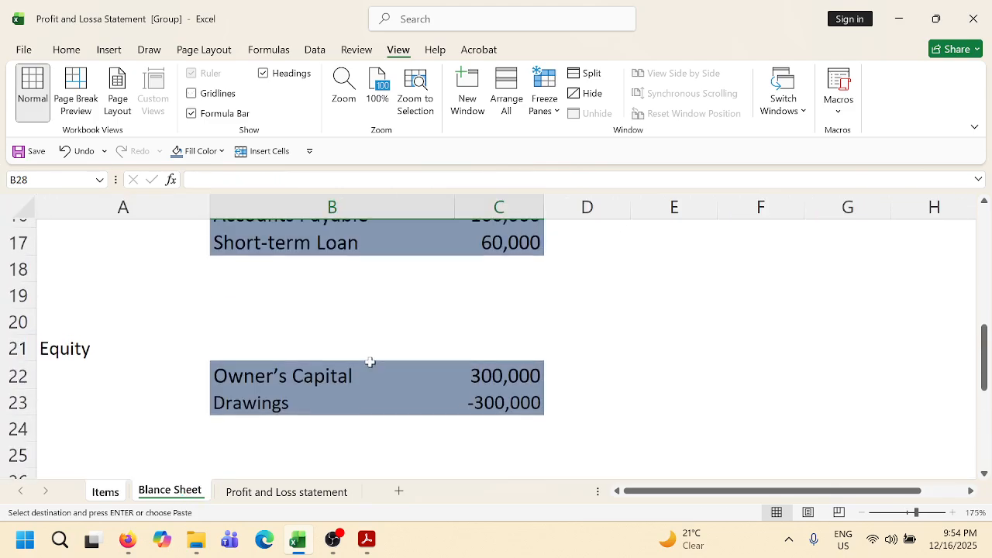
scroll(369, 357, "down", 1)
left_click(280, 427)
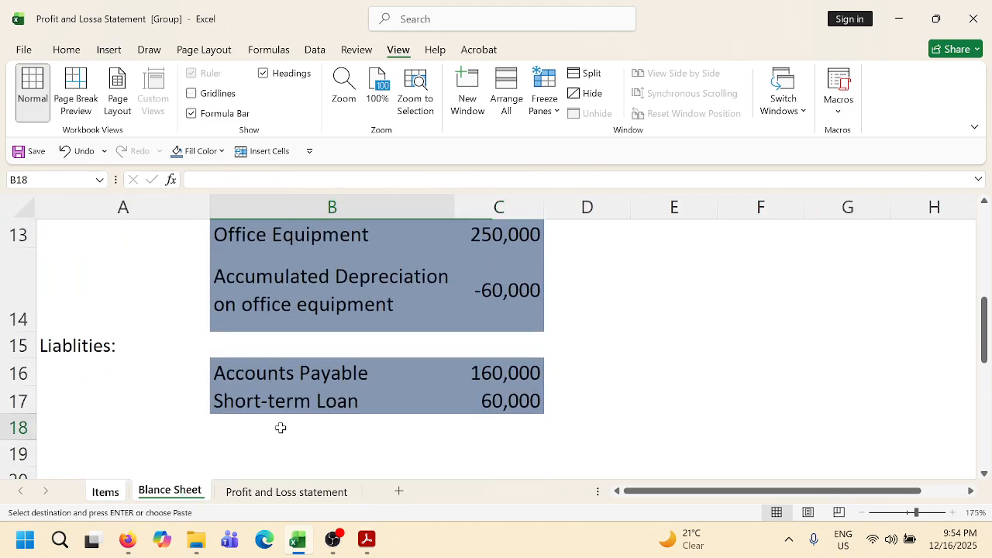
key("ctrl+v")
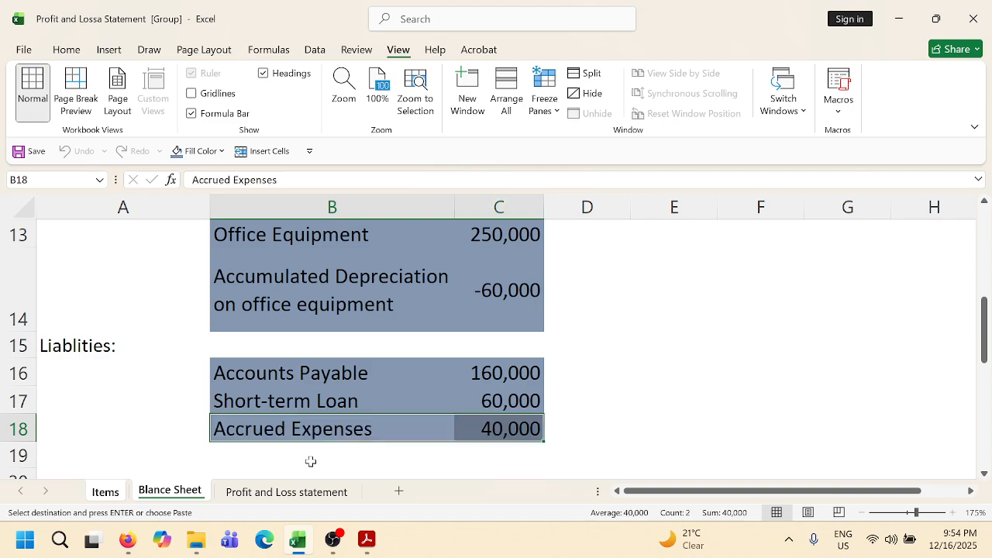
Copy Long-term Loan with its amount from the Items sheet to B20 of Blance Sheet, leaving row 19 blank below Accrued Expenses.
left_click(111, 499)
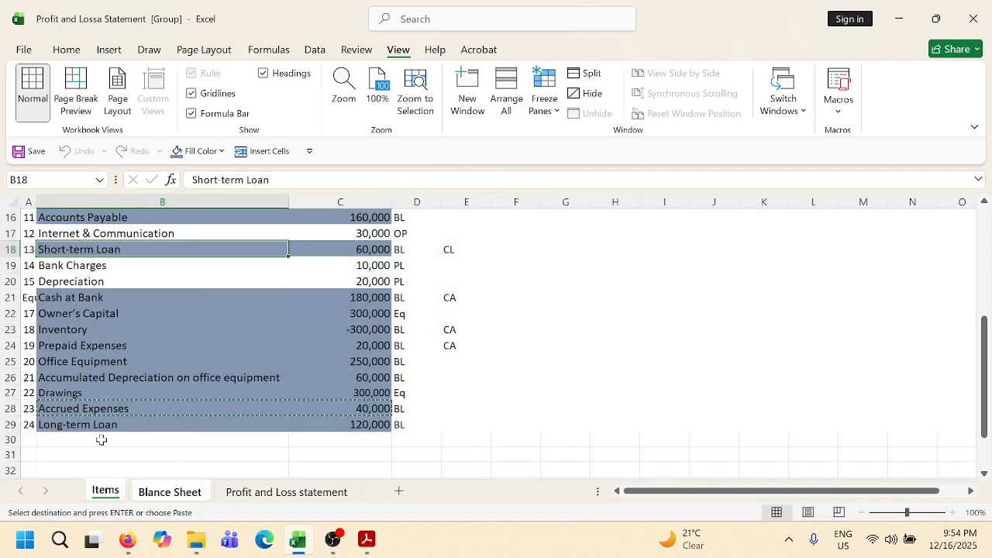
left_click_drag(54, 428, 328, 427)
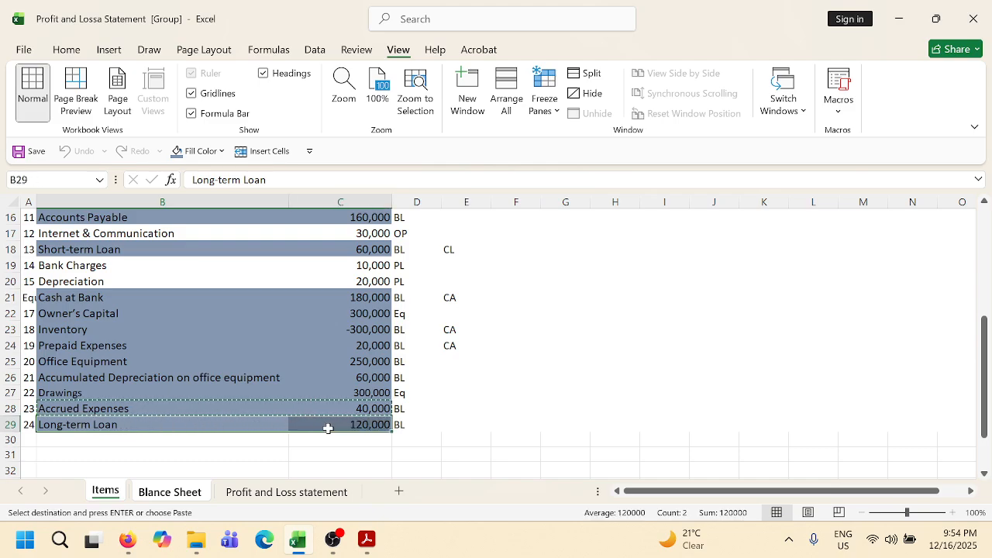
key("ctrl+c")
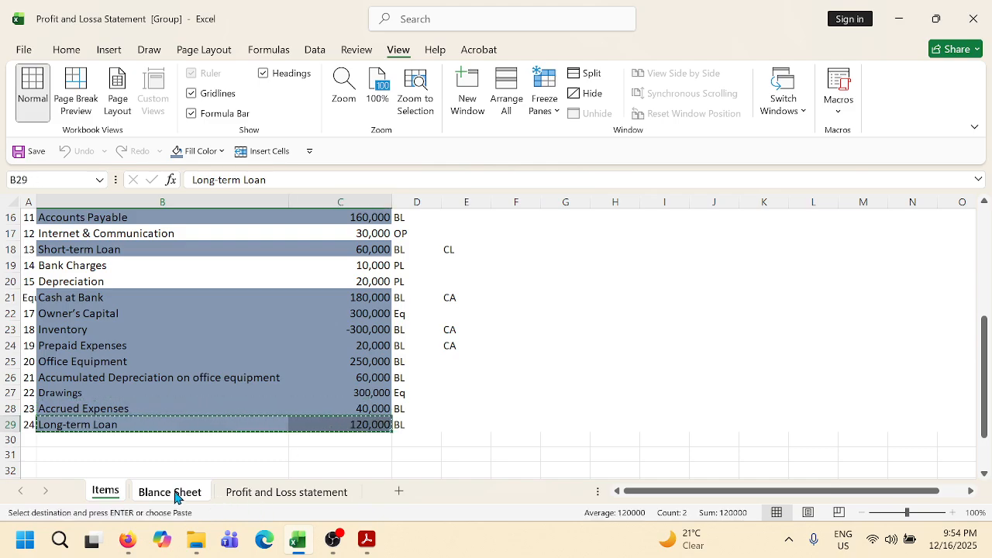
left_click(159, 491)
scroll(231, 386, "down", 2)
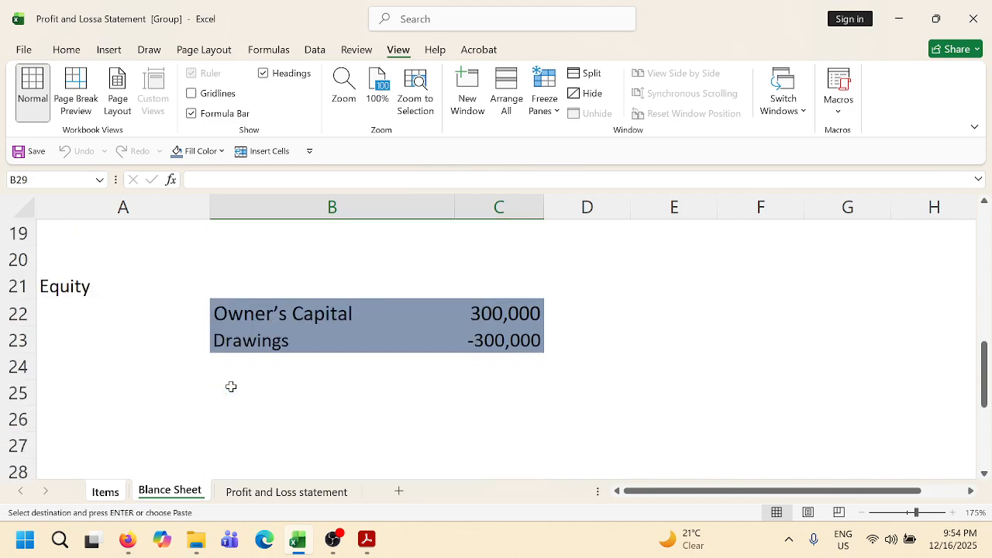
scroll(231, 386, "up", 2)
scroll(231, 386, "down", 1)
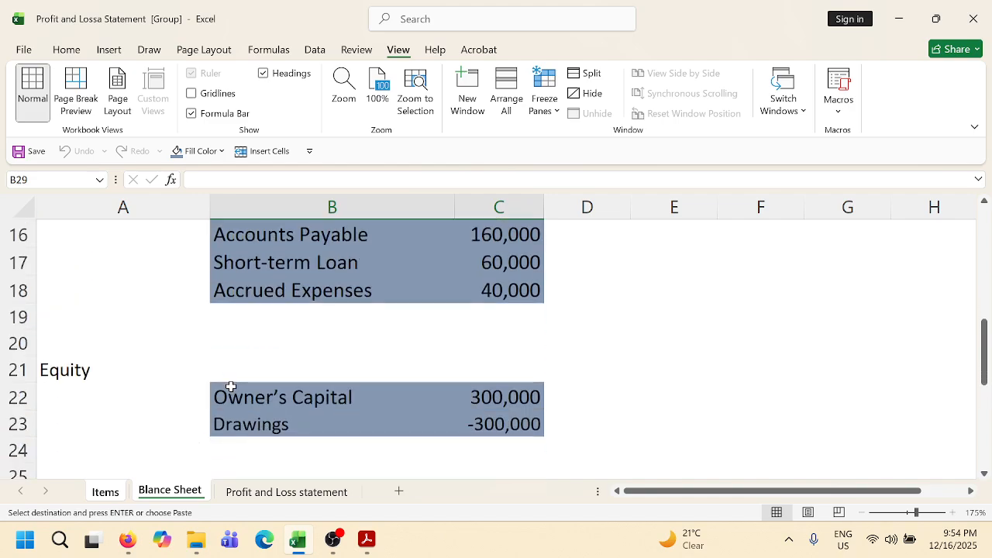
scroll(231, 386, "up", 2)
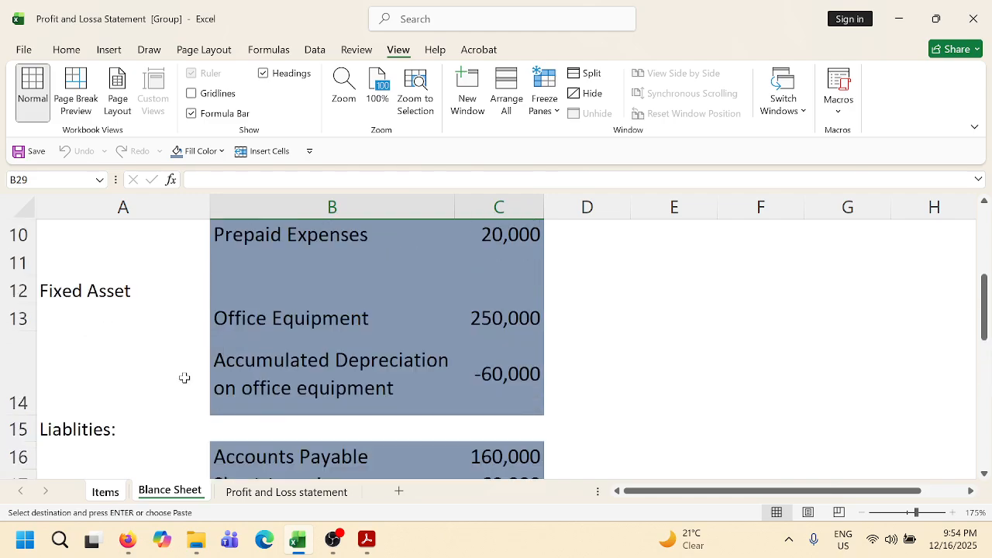
scroll(177, 365, "down", 1)
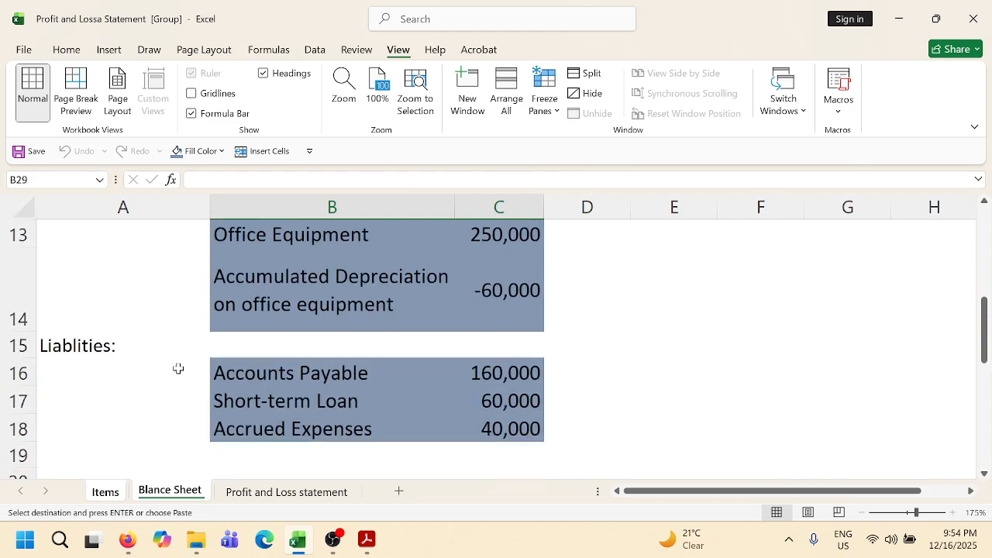
scroll(178, 368, "down", 1)
left_click(101, 348)
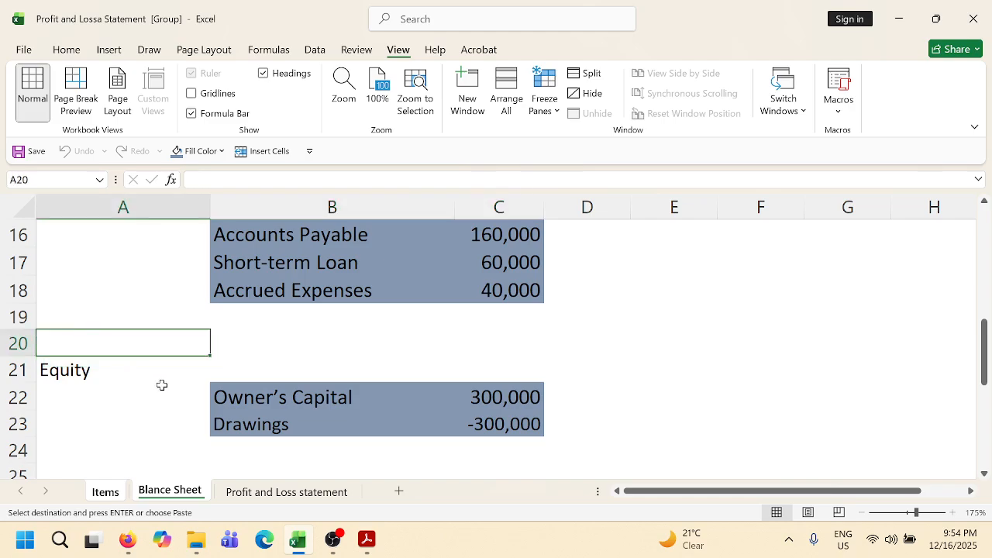
left_click(240, 345)
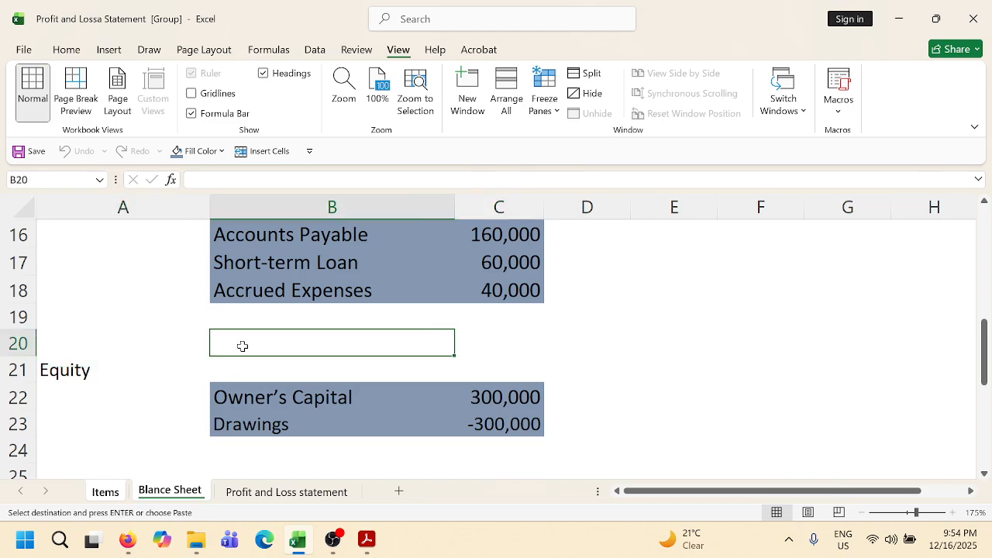
key("ctrl+v")
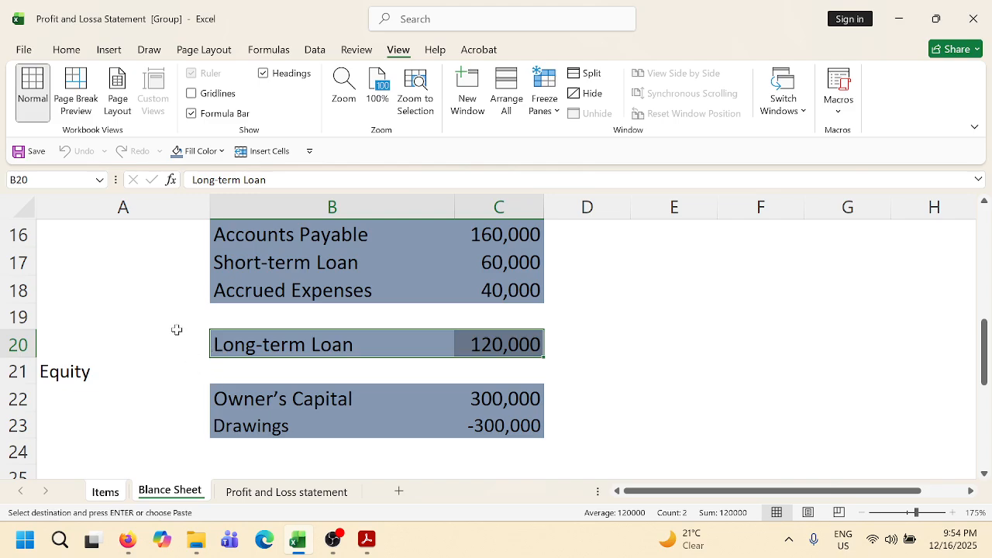
Enter the heading "Current Liablities:" in A16, beside Accounts Payable.
scroll(177, 330, "up", 1)
left_click(147, 376)
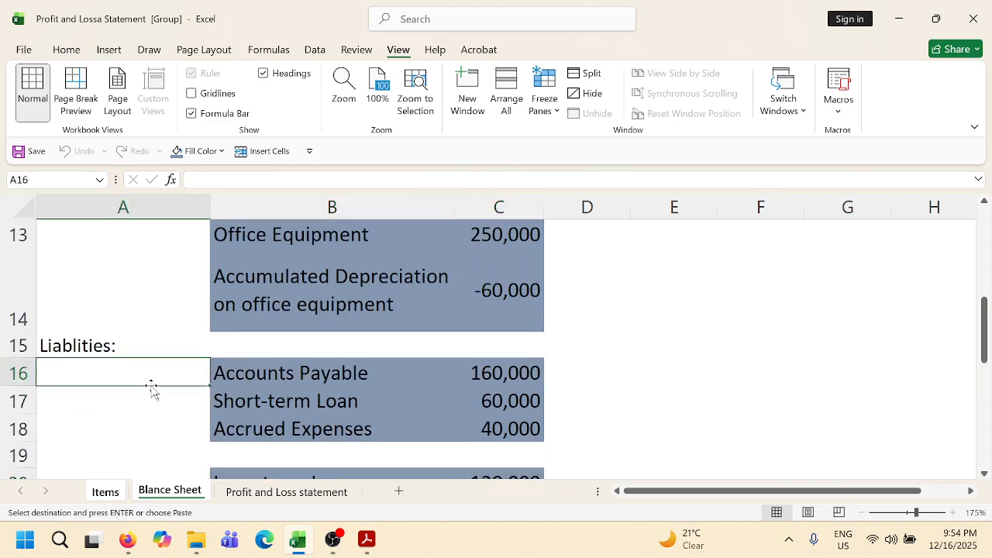
type("Current Lia")
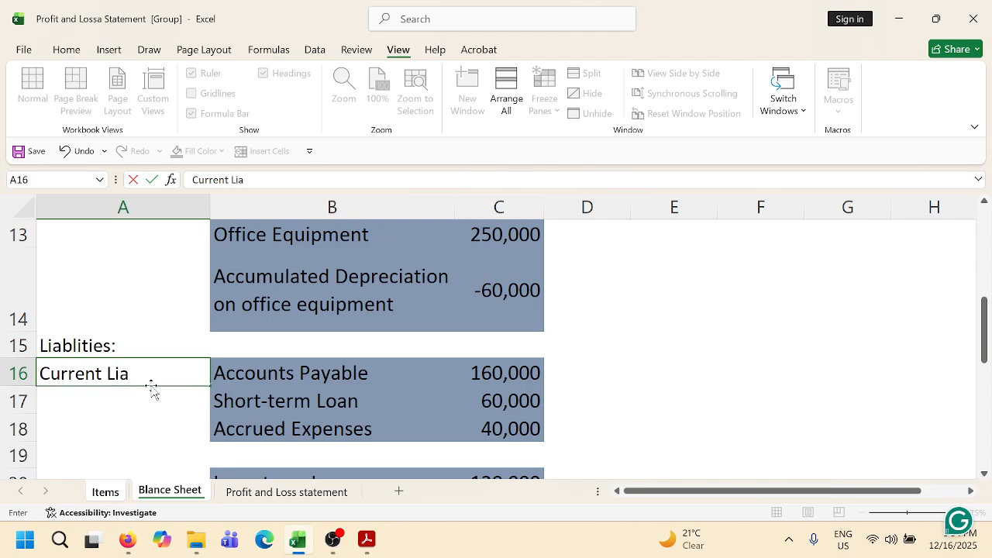
type("blities:")
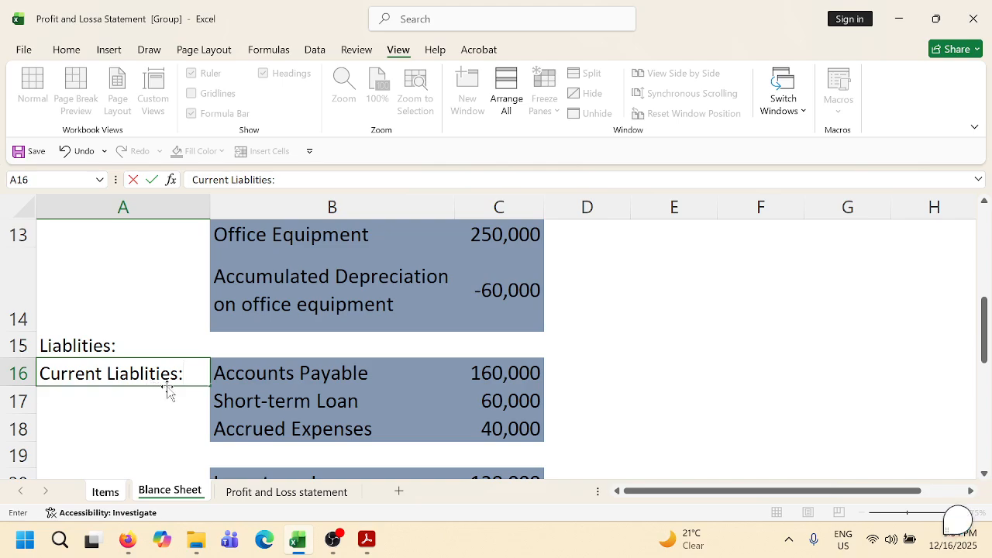
left_click(293, 176)
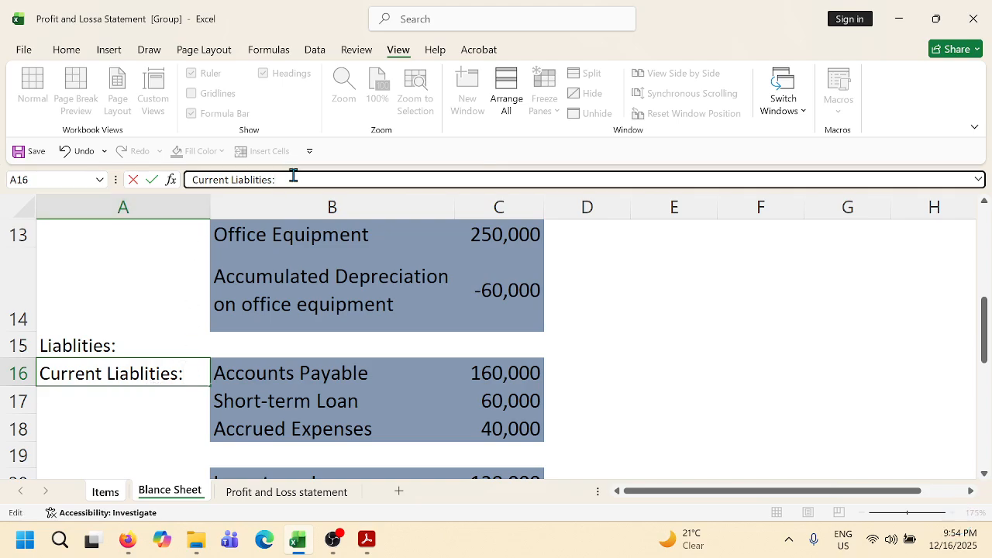
key("Return")
Enter the heading "Non-Current Liablities:" in A20, beside Long-term Loan, and widen column A to fit it.
scroll(255, 317, "down", 2)
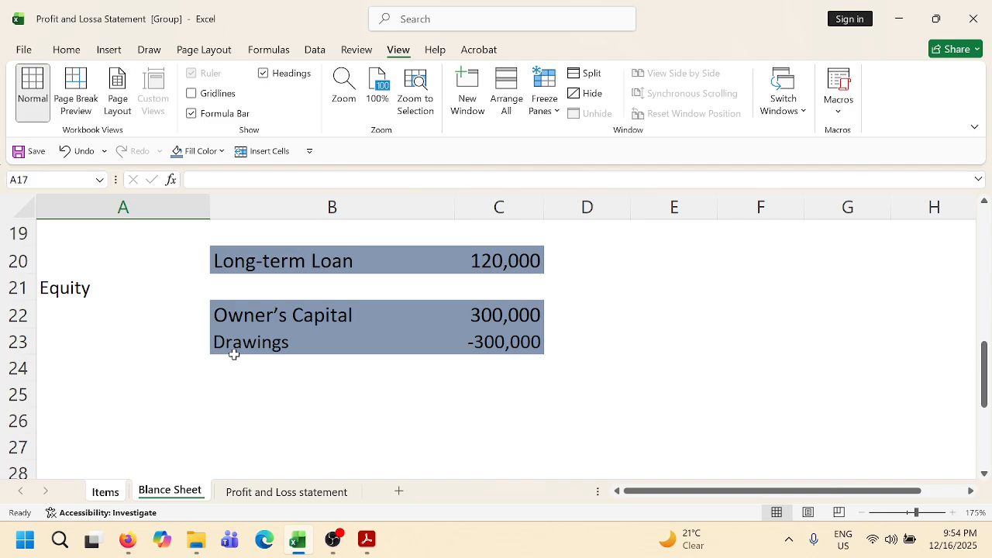
left_click(156, 264)
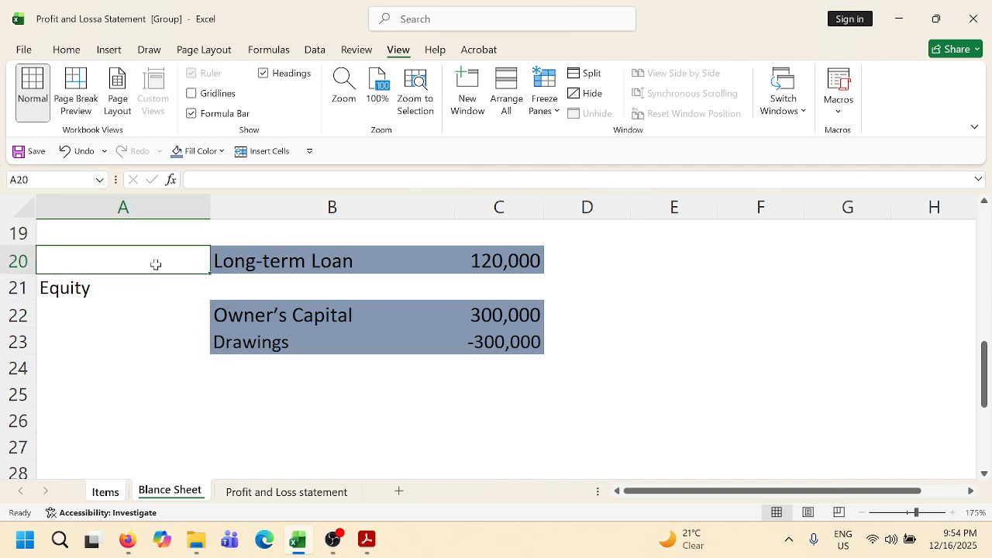
type("NO")
key("BackSpace")
key("BackSpace")
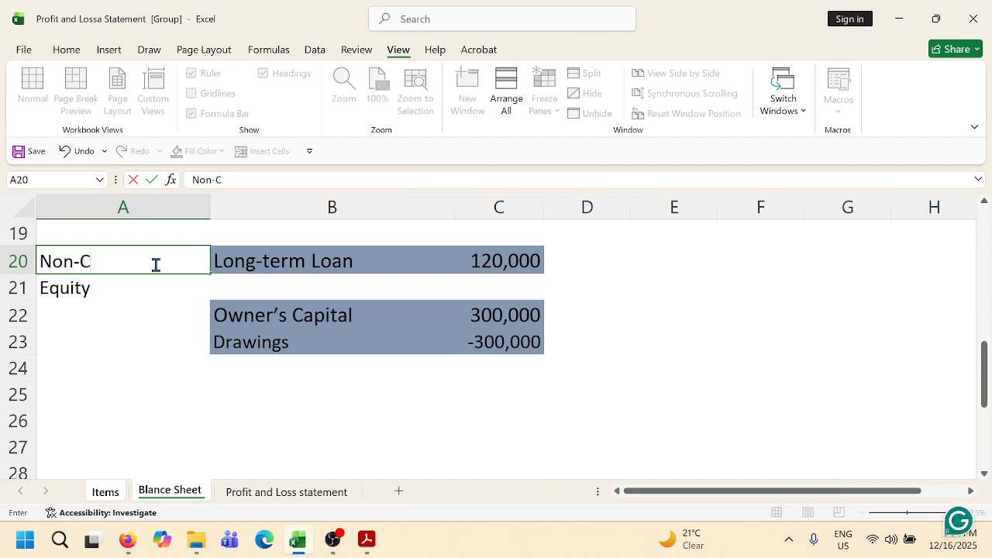
type("on-Current Lia")
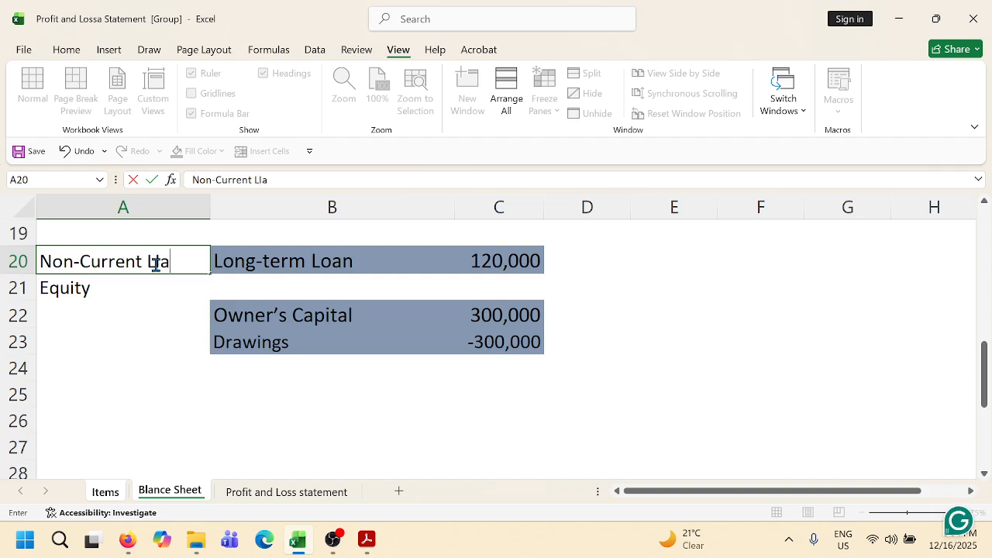
type("lablities")
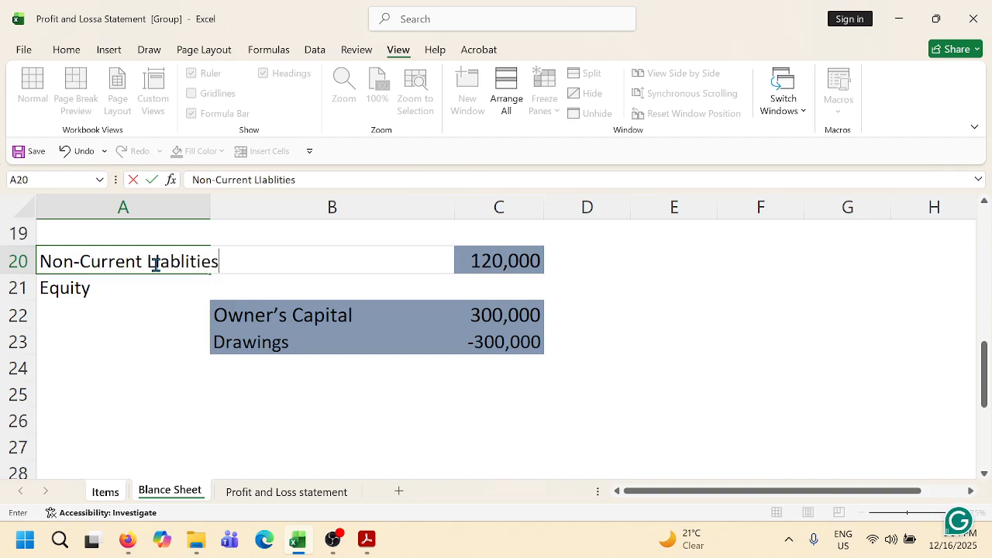
type(":")
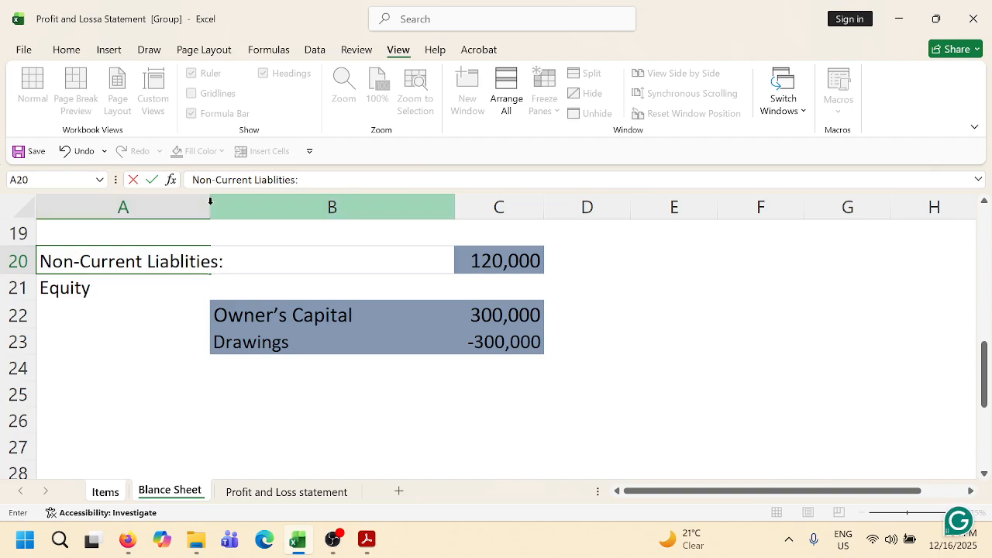
left_click(312, 181)
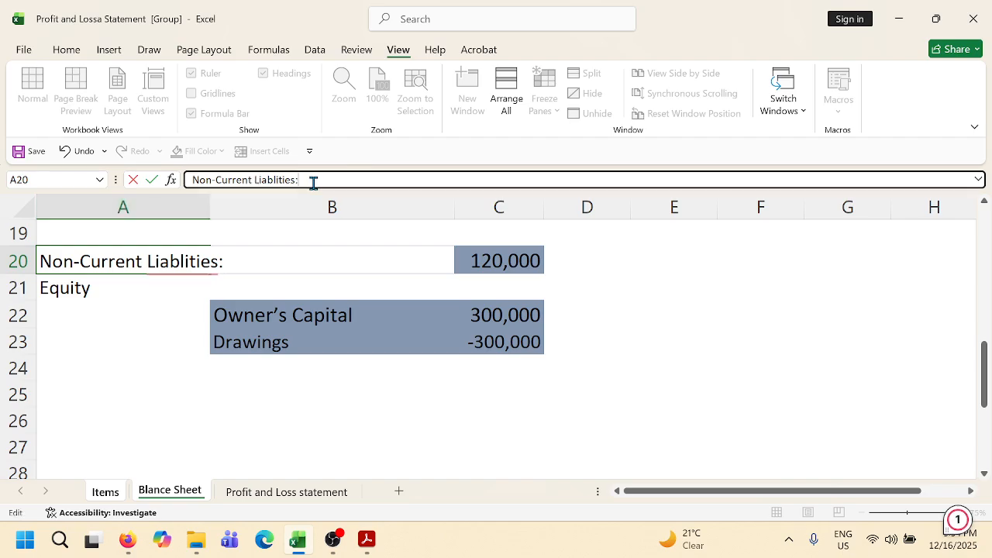
key("Return")
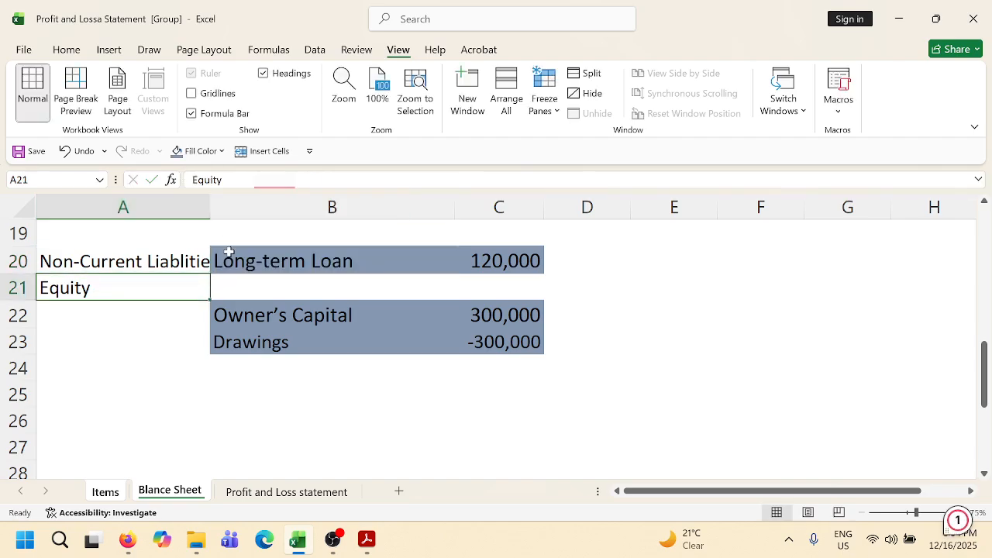
left_click_drag(209, 204, 231, 203)
Fill rows 5 to 23 with white, covering all the asset, liability and equity entries.
scroll(341, 316, "up", 6)
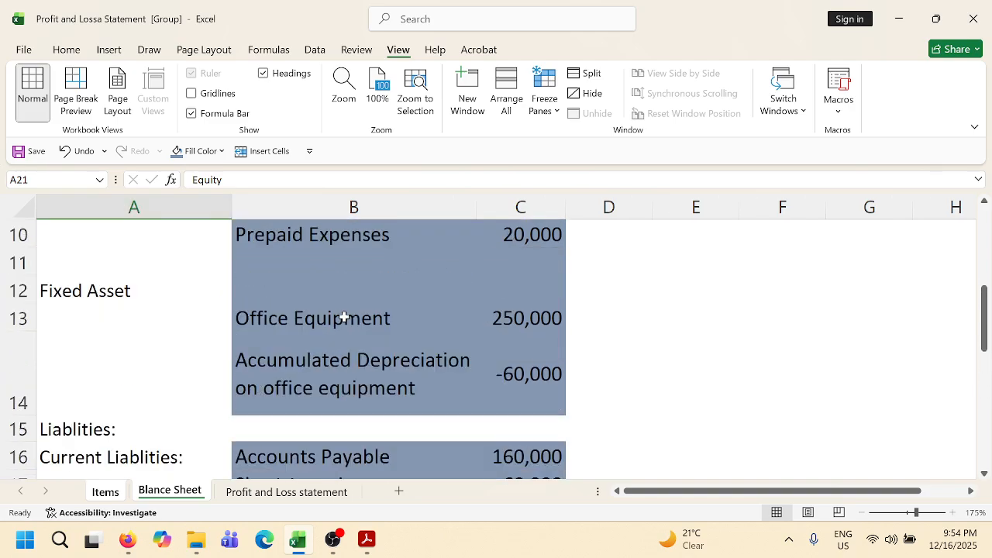
scroll(345, 316, "down", 2)
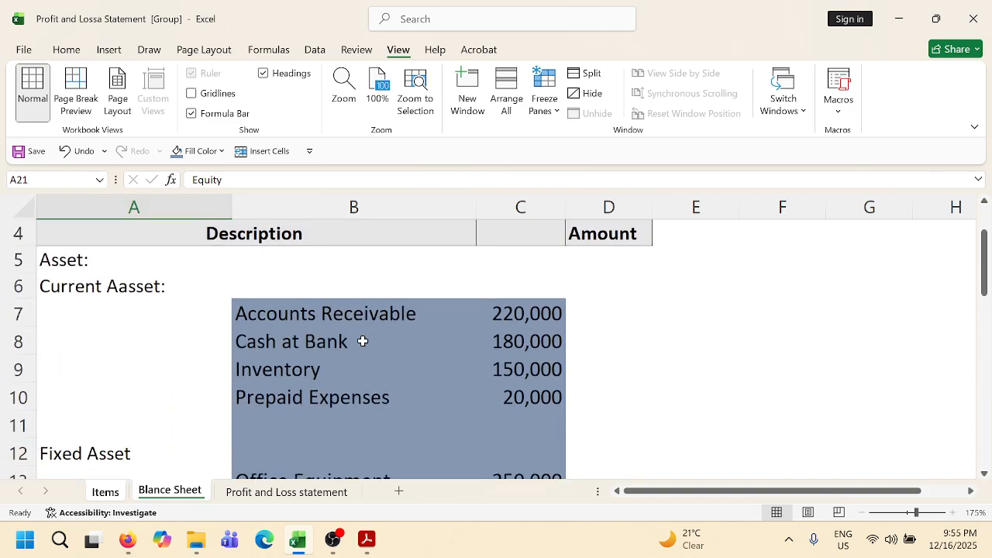
scroll(358, 348, "up", 1)
left_click(444, 344)
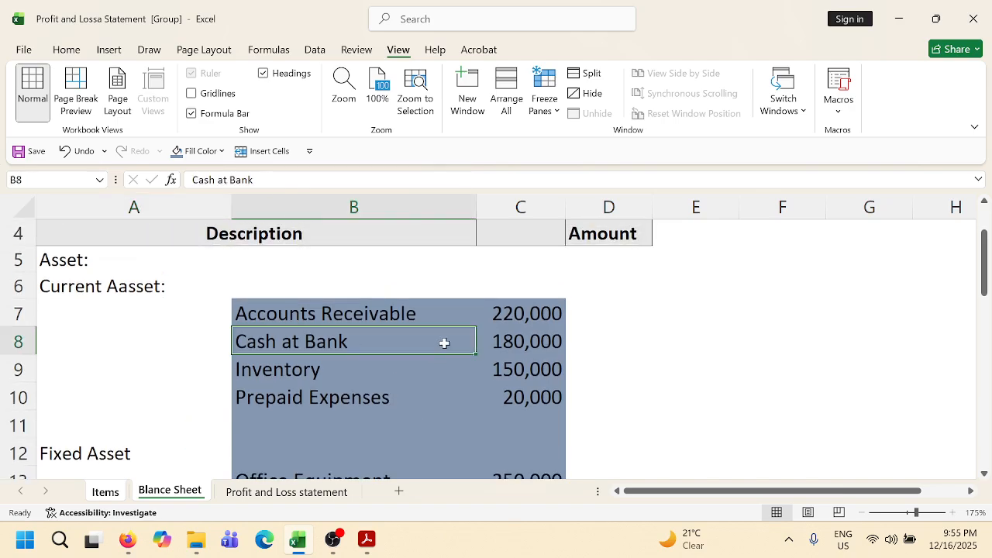
left_click(273, 416)
scroll(285, 402, "up", 1)
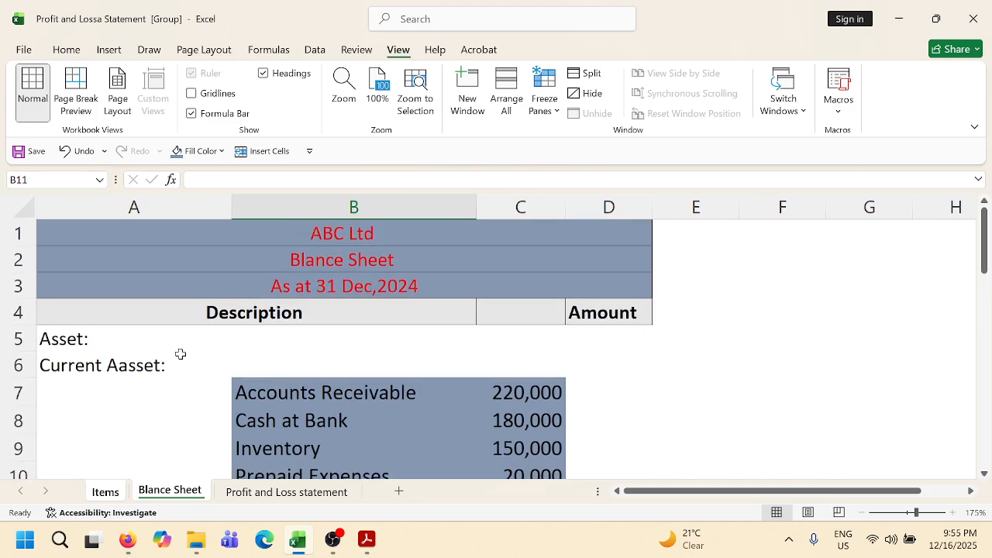
left_click_drag(15, 339, 118, 341)
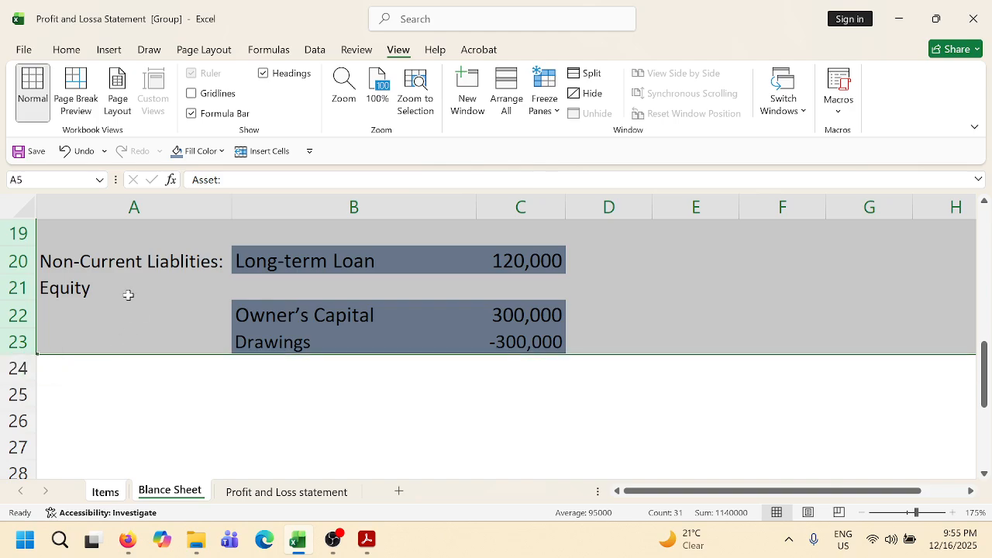
left_click(66, 48)
left_click(228, 103)
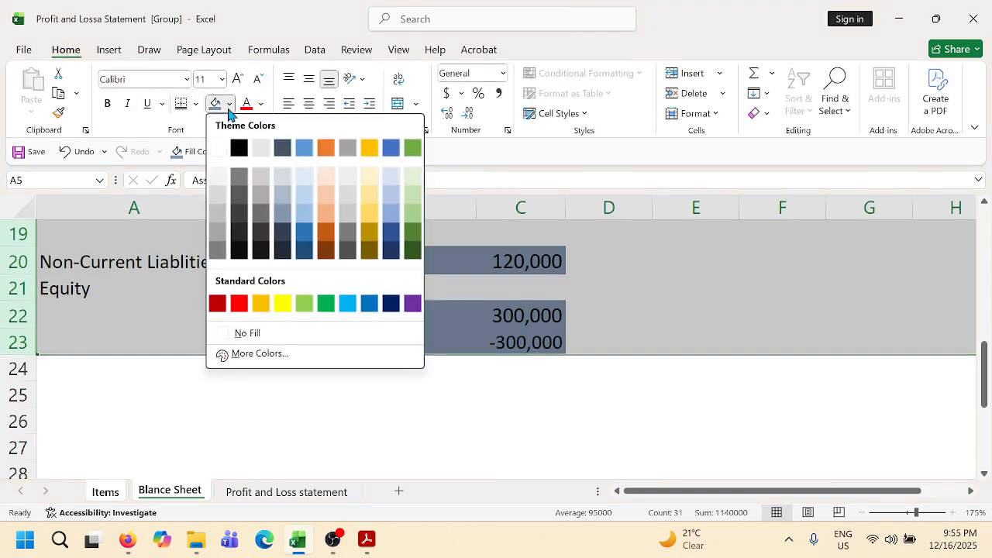
left_click(218, 148)
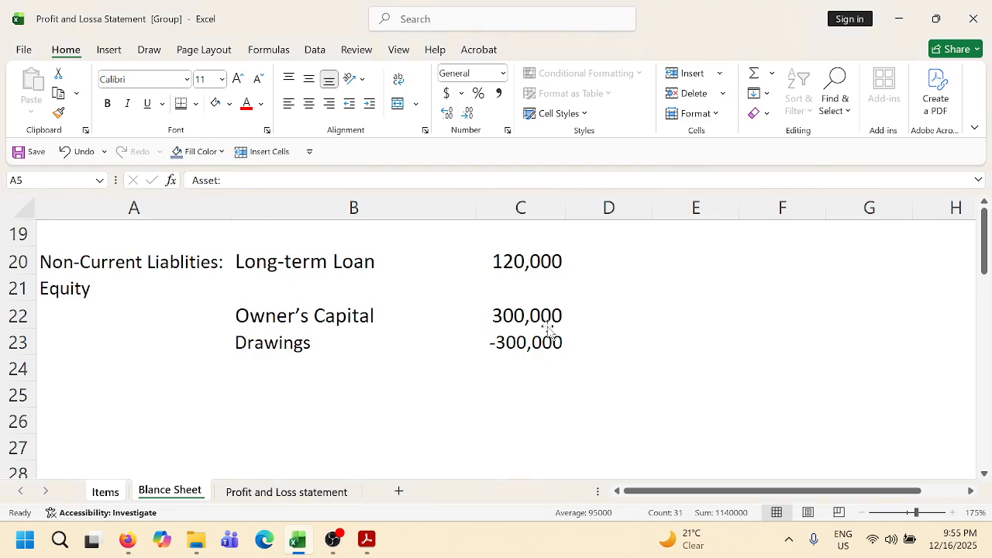
Enter the label "Total Current Asset:" in A11, below the current asset entries.
scroll(523, 277, "up", 6)
left_click(837, 268)
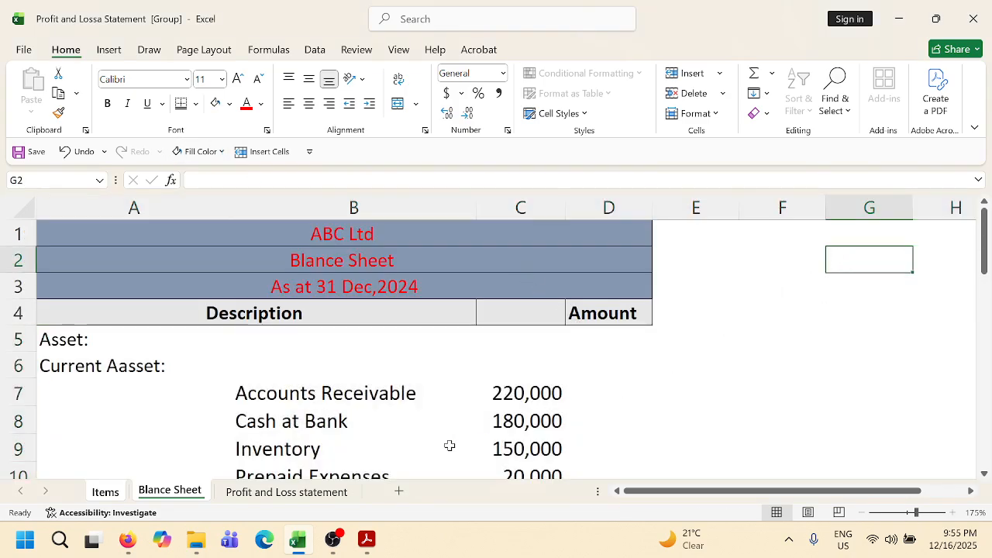
scroll(452, 442, "down", 1)
left_click(331, 431)
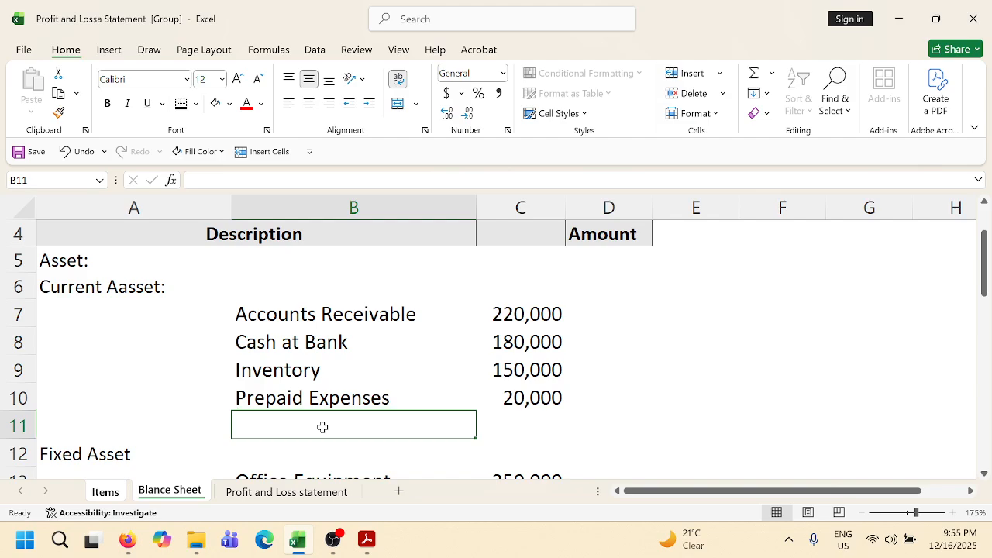
left_click(170, 419)
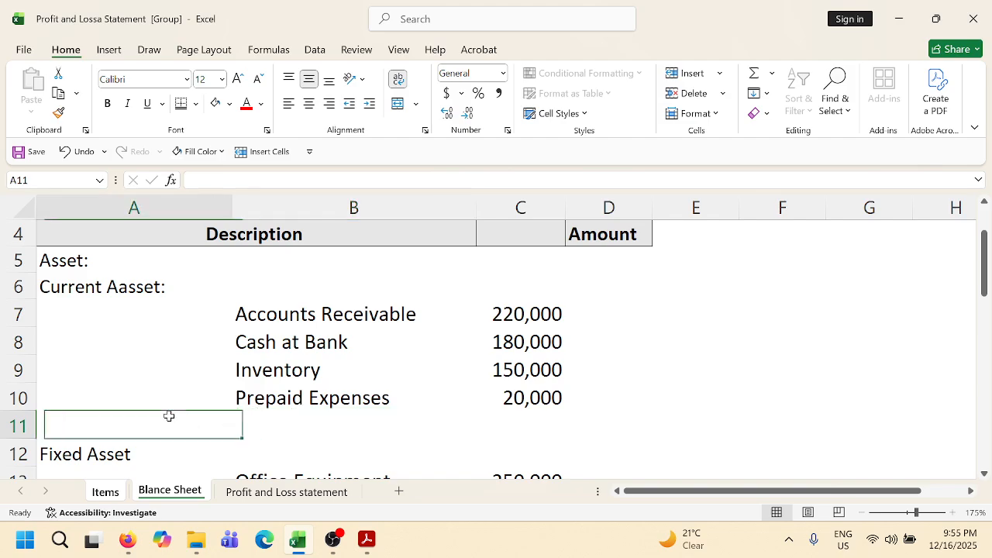
type("Tota")
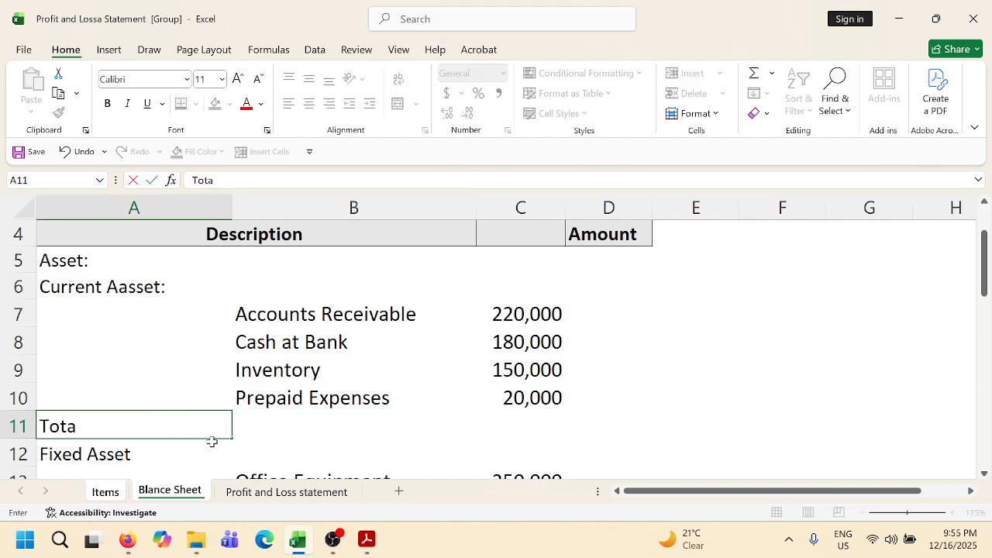
type("l Current Asset")
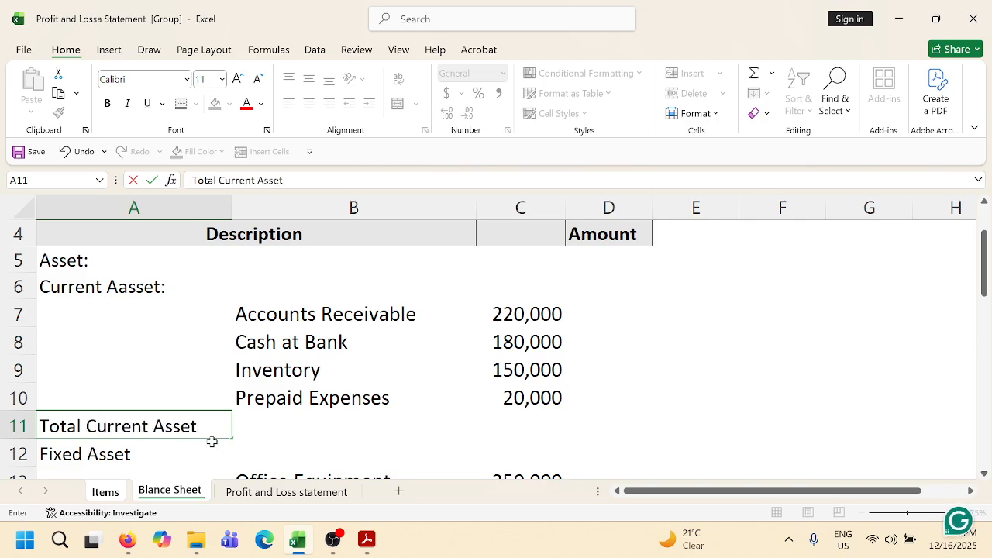
type(":")
Total the current assets in C11 with a SUM of C7:C10.
left_click(517, 424)
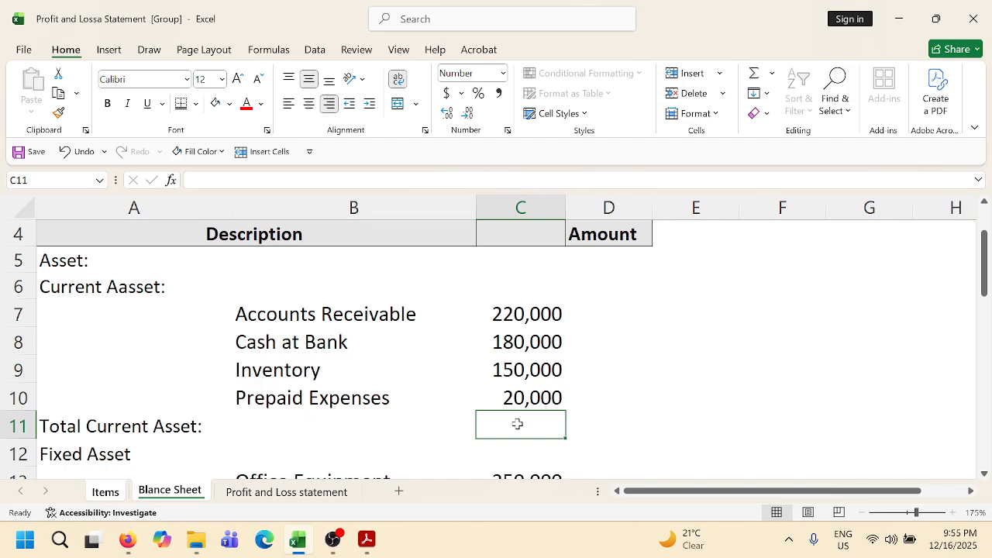
type("=SUM")
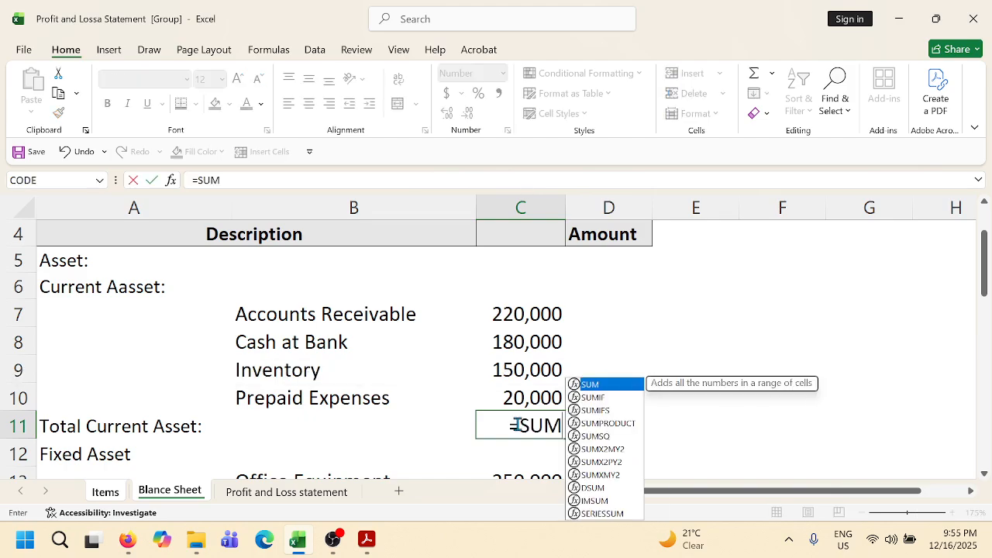
type("(")
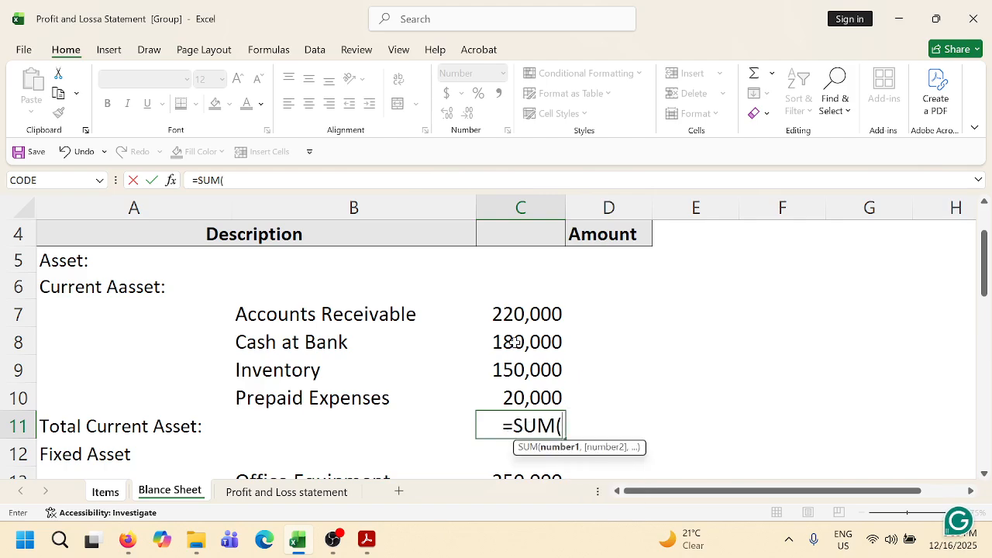
left_click_drag(511, 313, 508, 395)
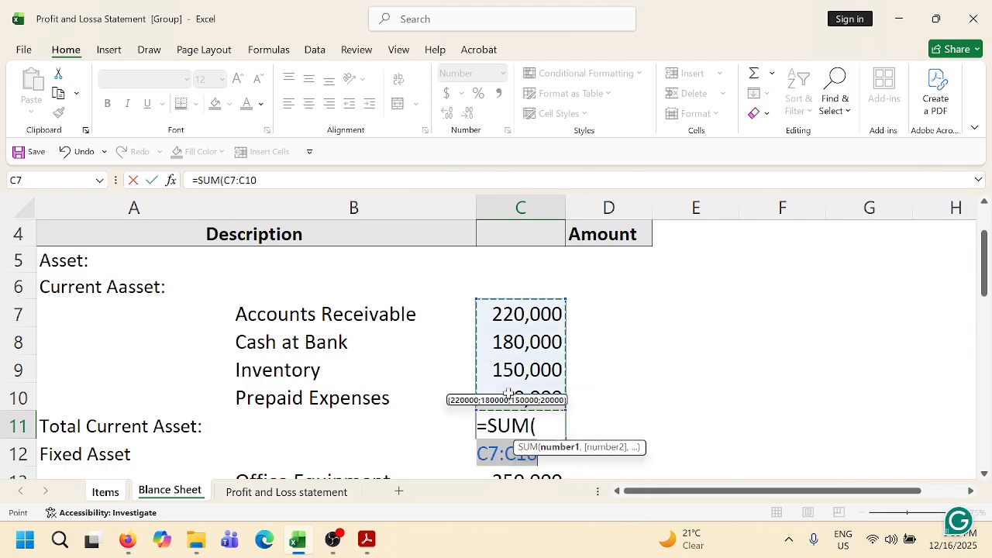
key("Return")
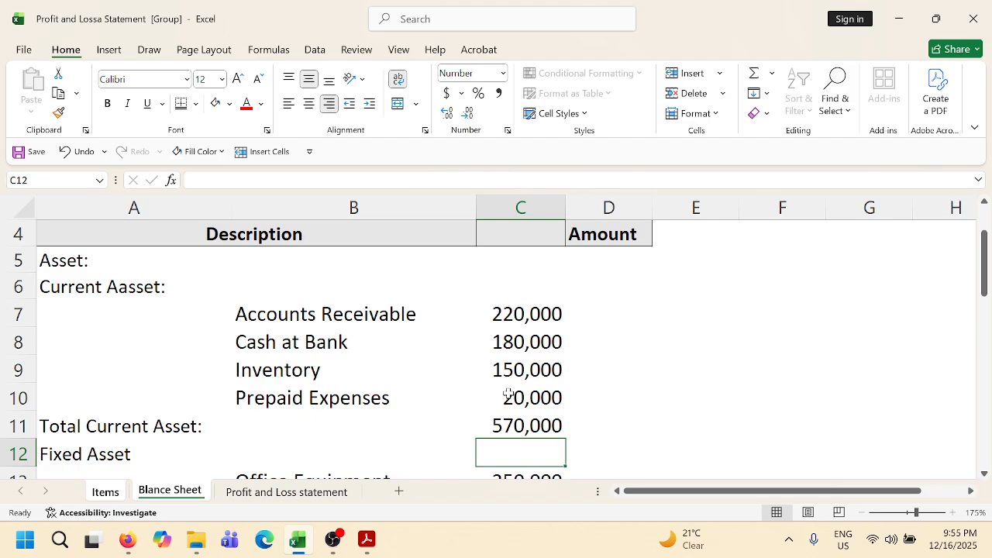
Merge A11:B11 and right-align the Total Current Asset label.
scroll(473, 380, "down", 1)
left_click_drag(152, 351, 299, 343)
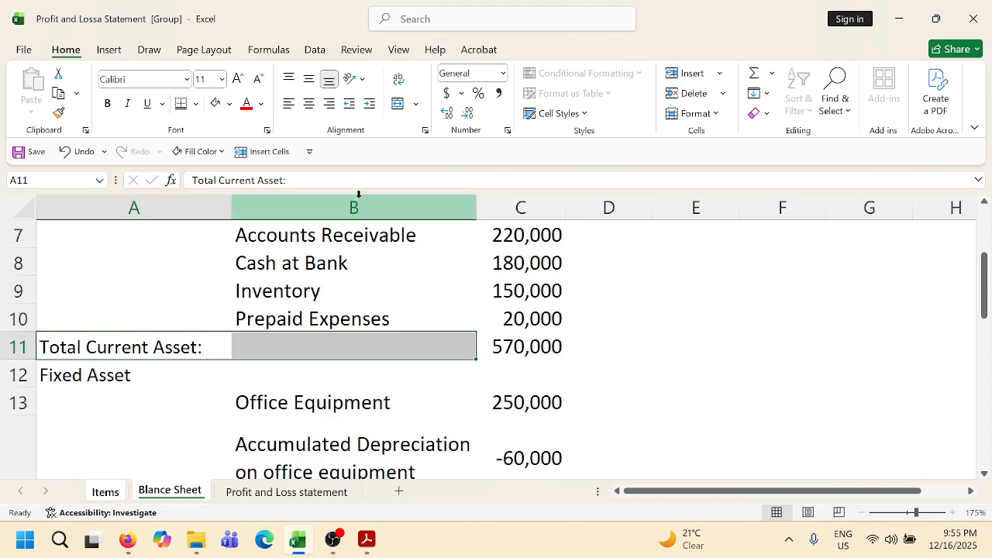
left_click(415, 103)
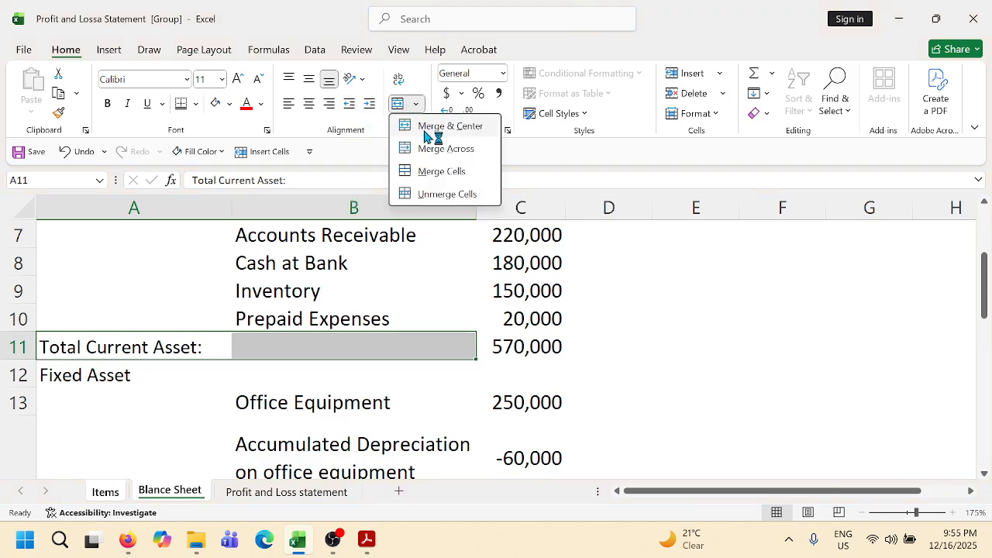
left_click(426, 133)
left_click(330, 106)
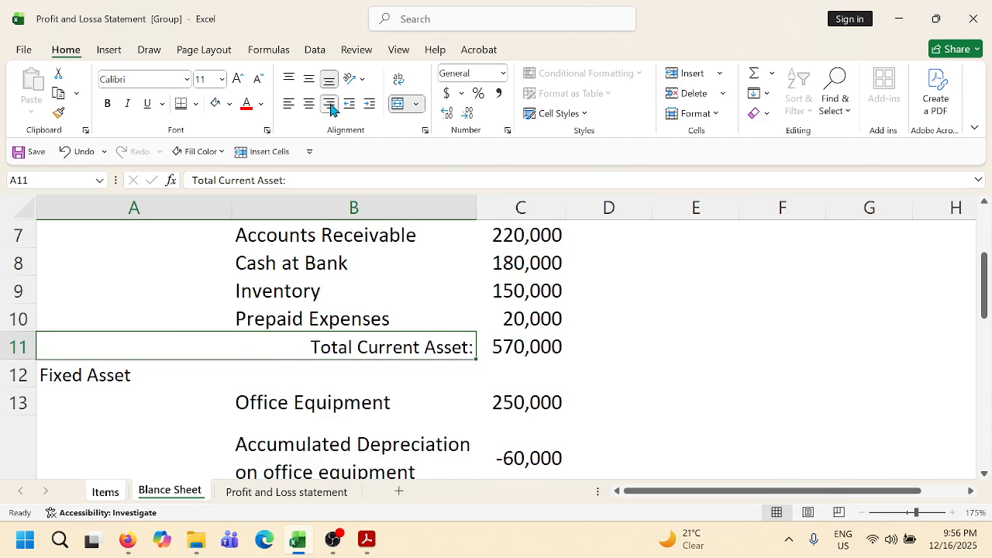
Insert a blank row 15 between the accumulated depreciation entry and the Liablities heading.
scroll(321, 376, "down", 1)
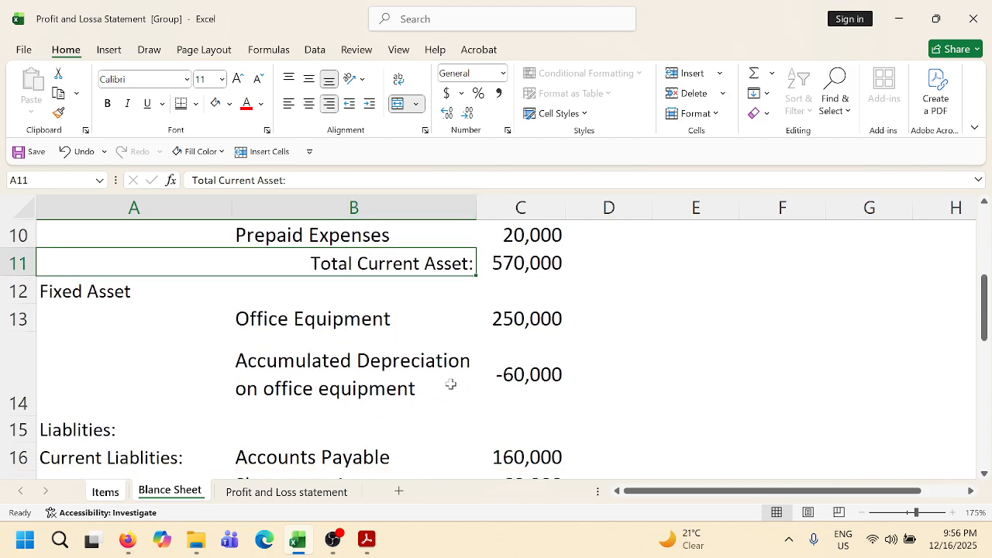
left_click(380, 422)
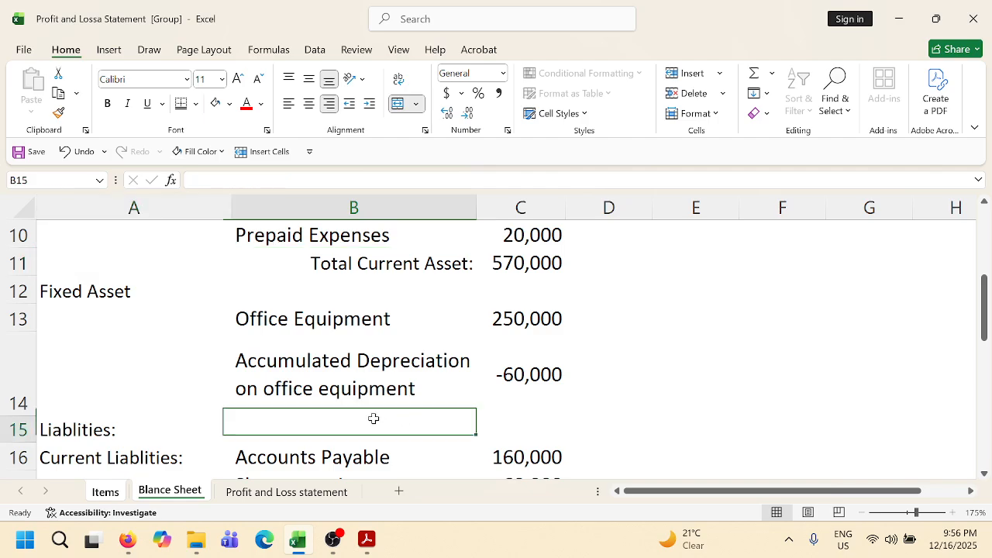
left_click(207, 407)
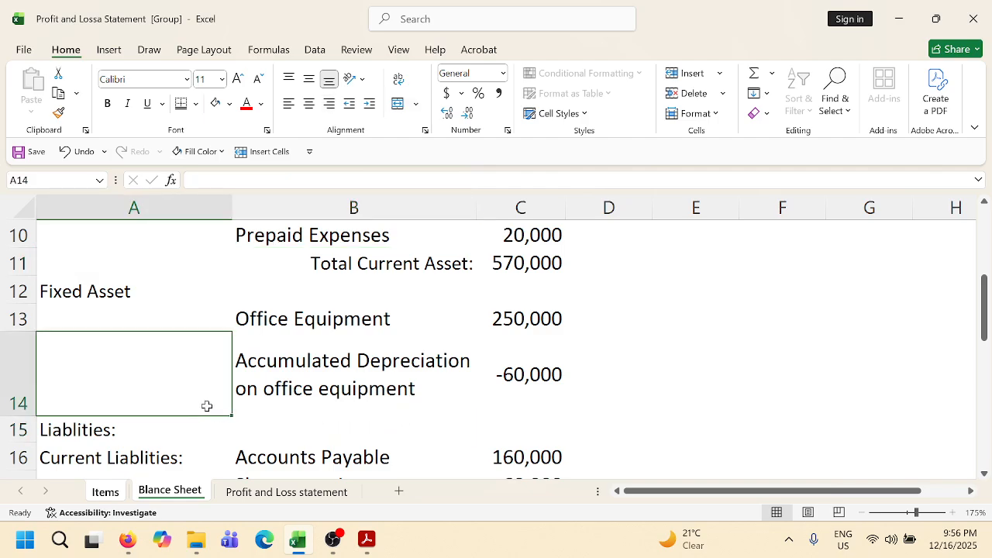
left_click(250, 408)
left_click(164, 422)
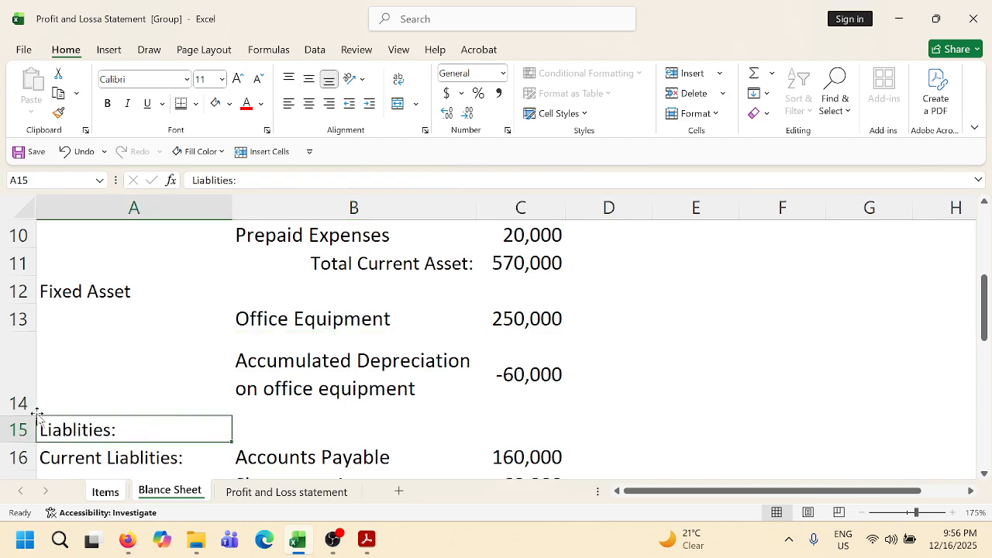
left_click(17, 430)
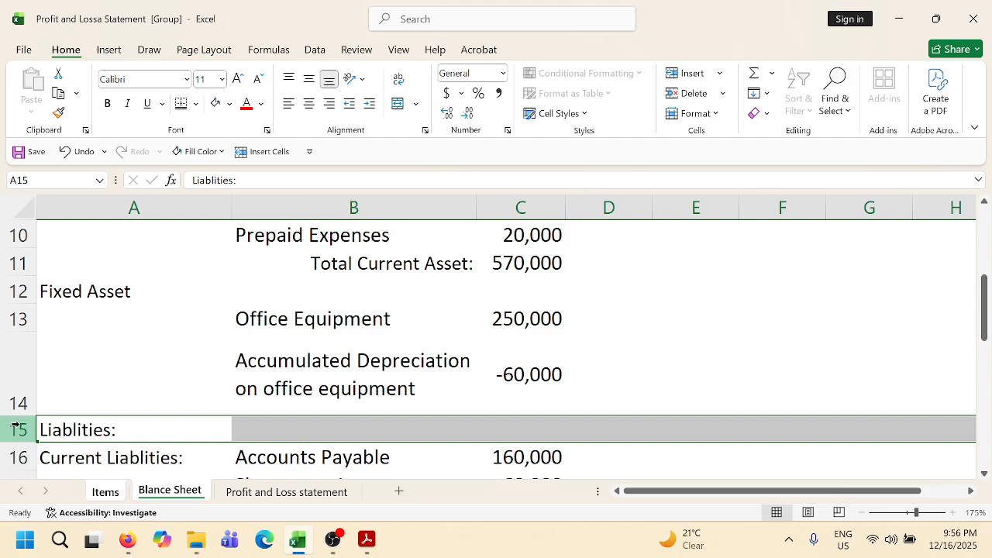
key("ctrl+shift+equal")
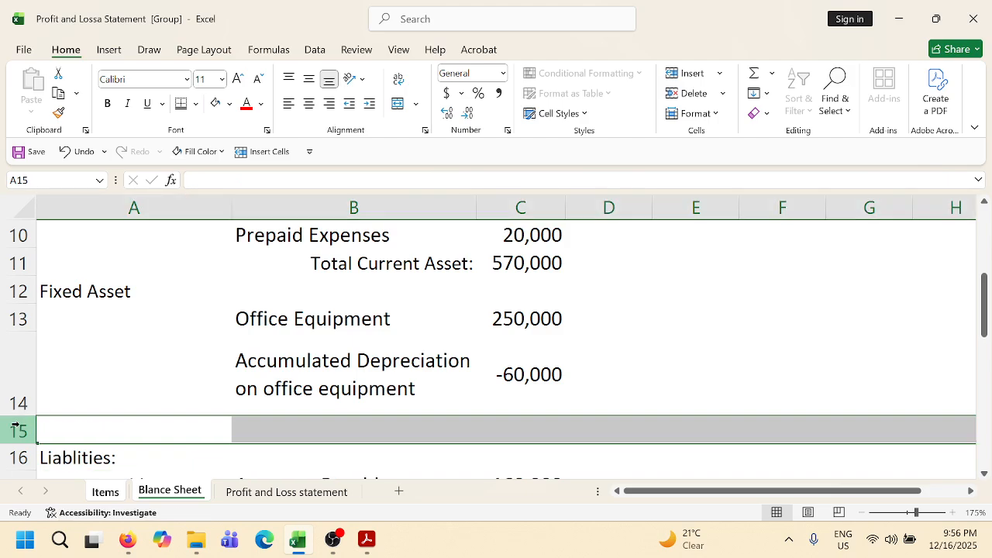
Enter the label "Total Fixed Asset:" in A15, below the fixed asset entries.
left_click(145, 438)
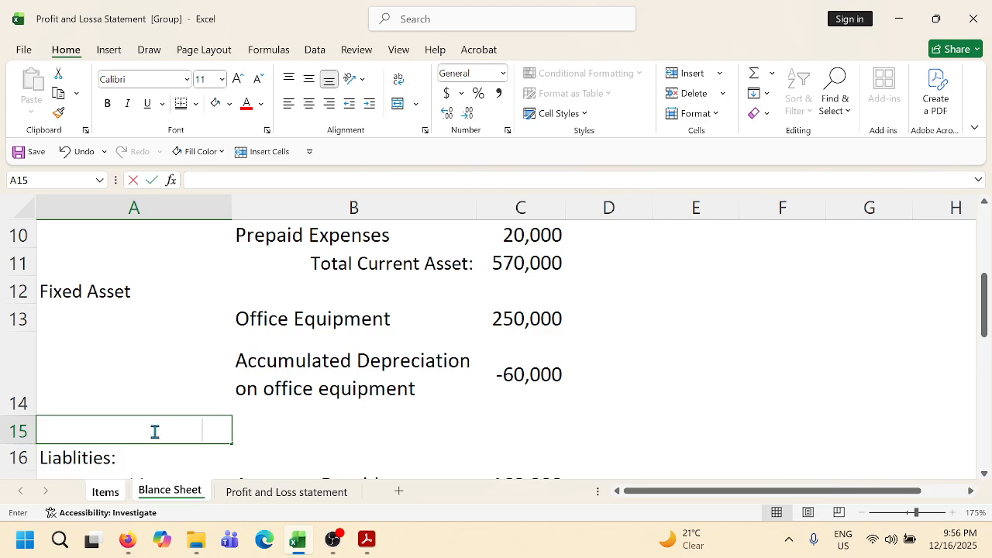
type("Total Fi")
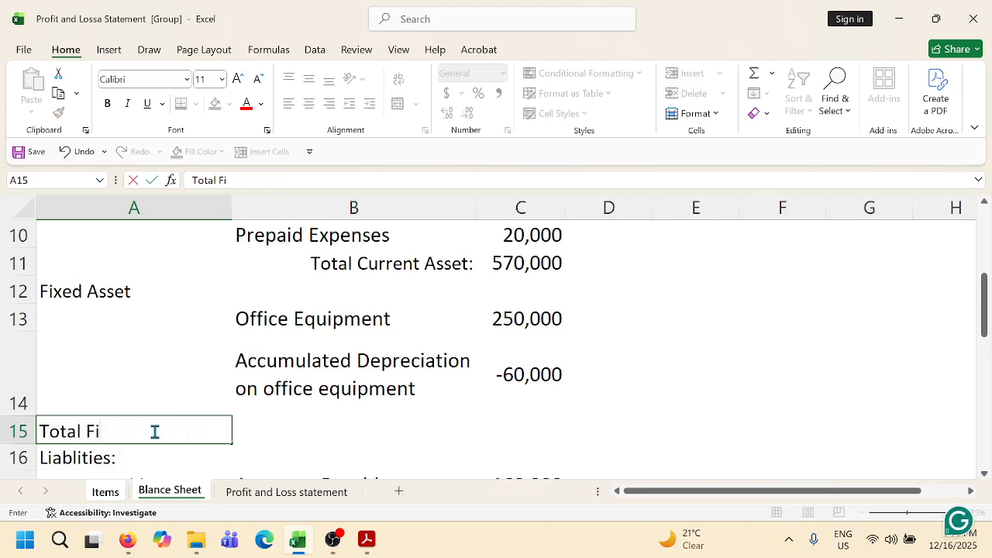
type("xed Asset:")
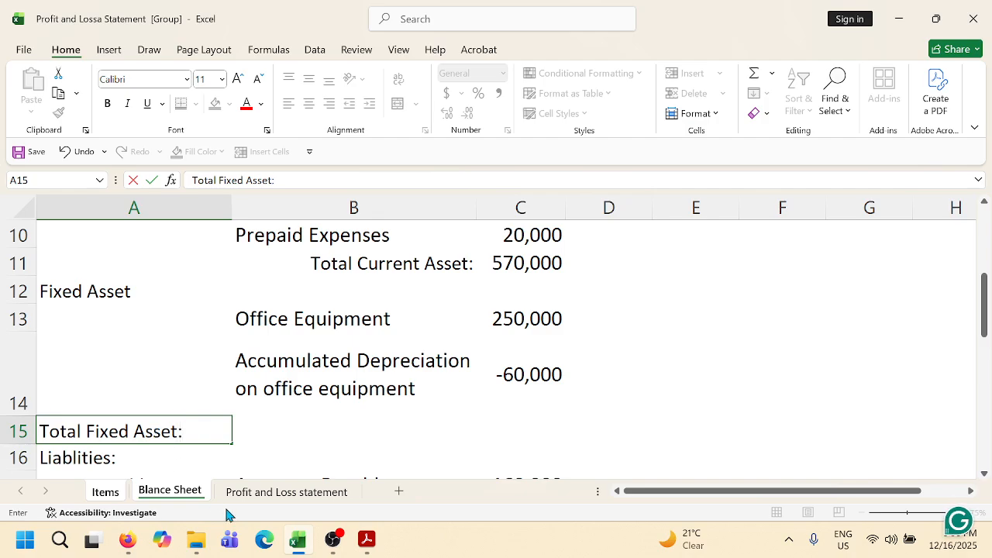
left_click(286, 429)
Merge A15:B15 and right-align the Total Fixed Asset label.
left_click_drag(204, 429, 325, 426)
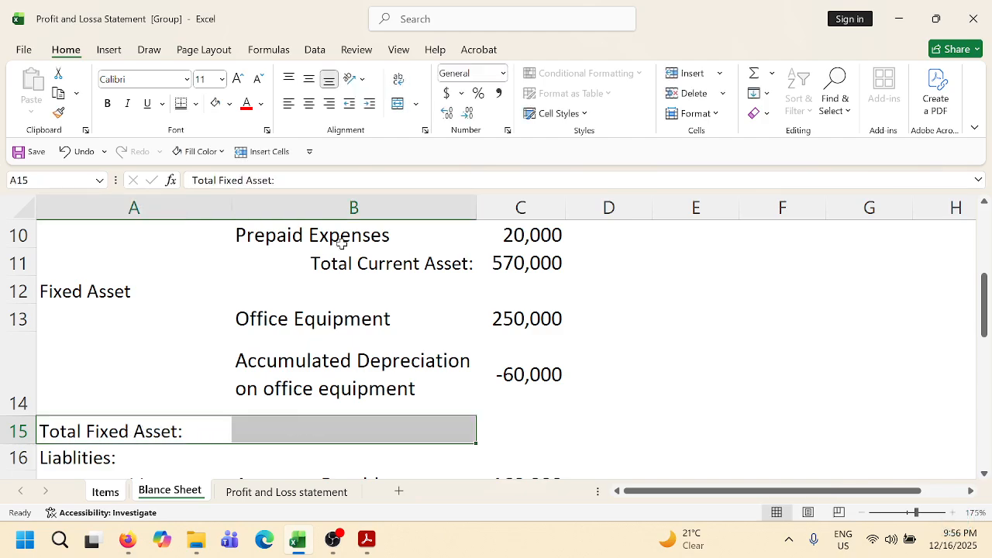
left_click(416, 103)
left_click(436, 128)
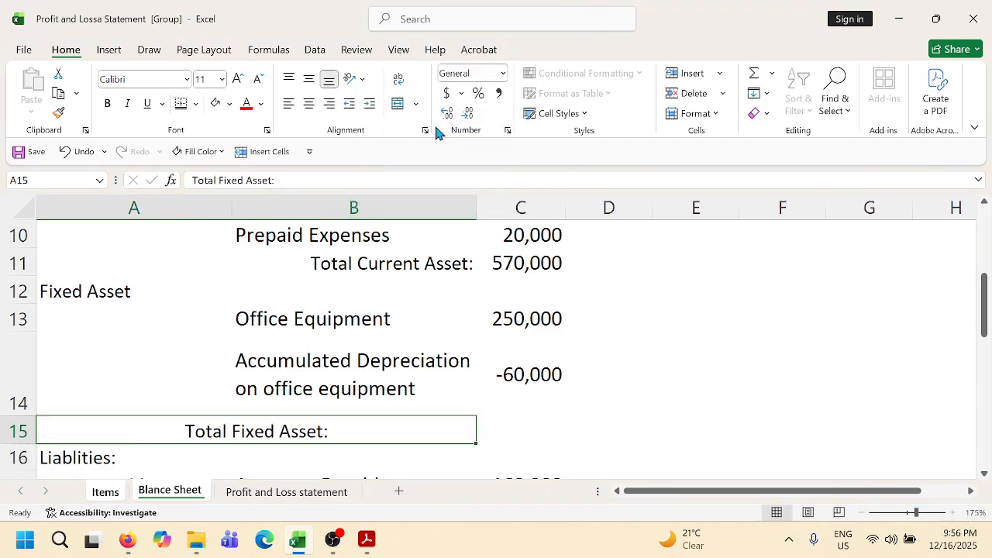
left_click(330, 103)
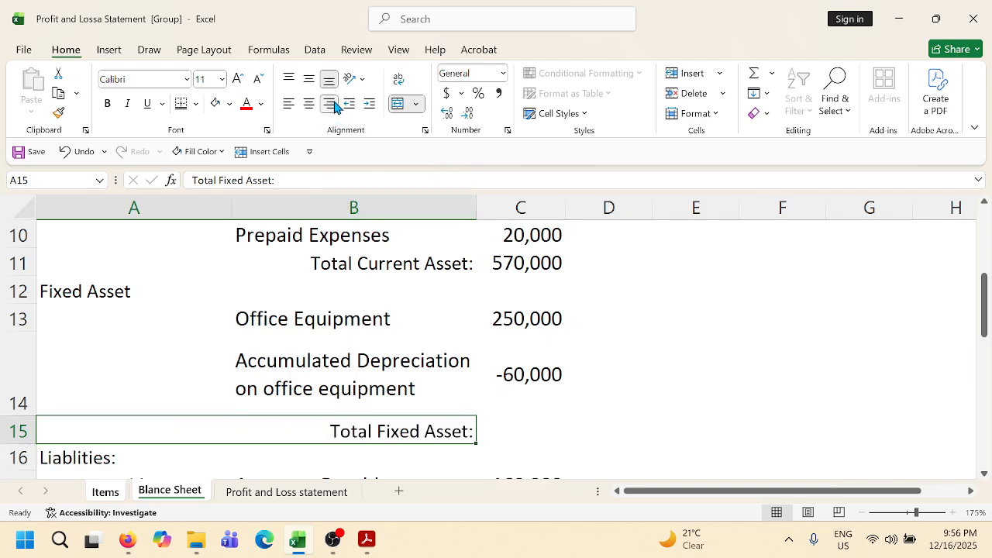
Total the fixed assets in C15 with a SUM of C13:C14.
left_click(533, 427)
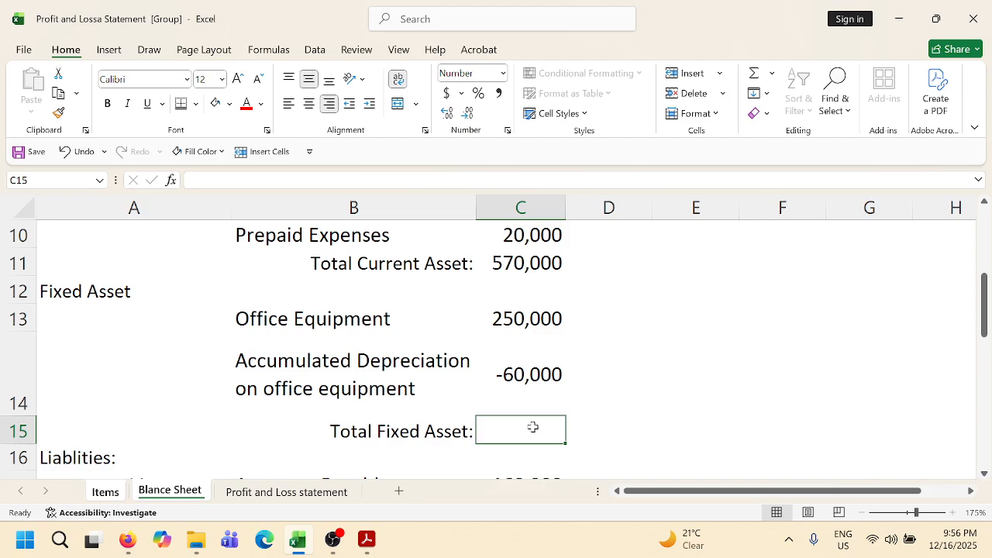
type("=")
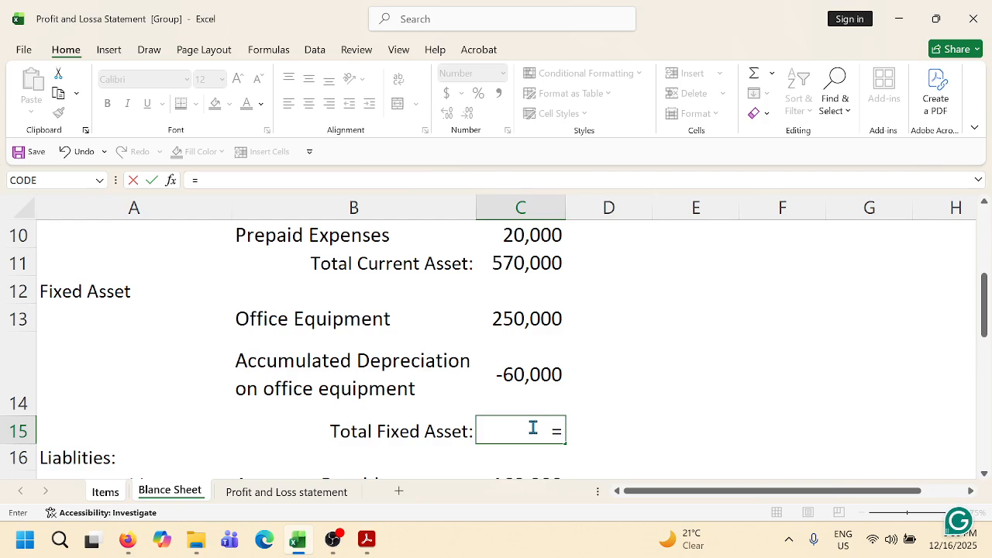
type("SUM(")
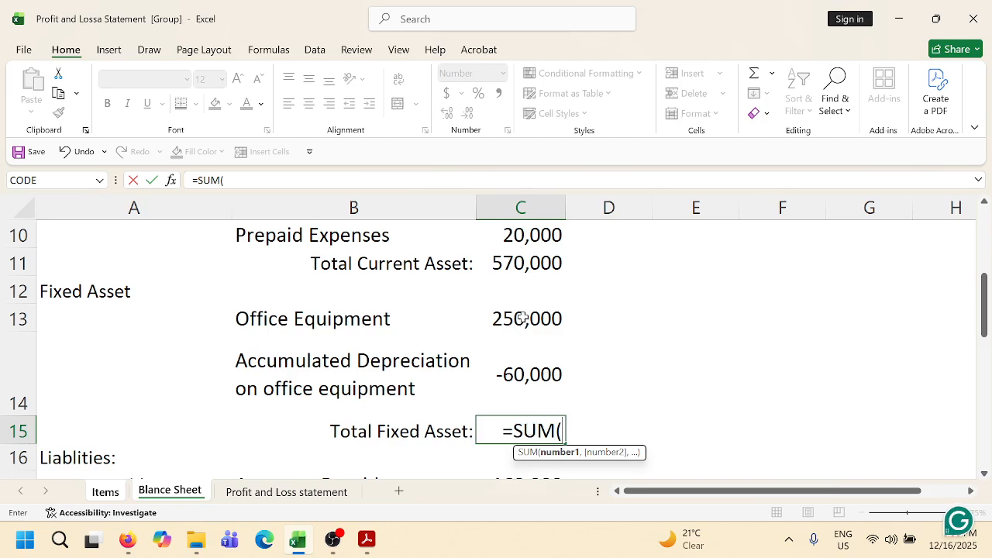
left_click_drag(521, 318, 523, 379)
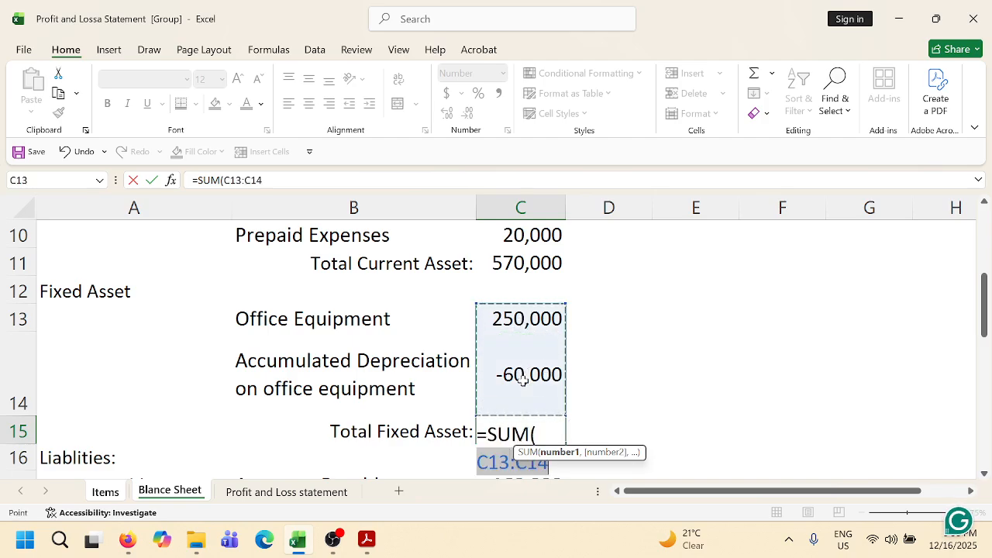
type(")")
key("Return")
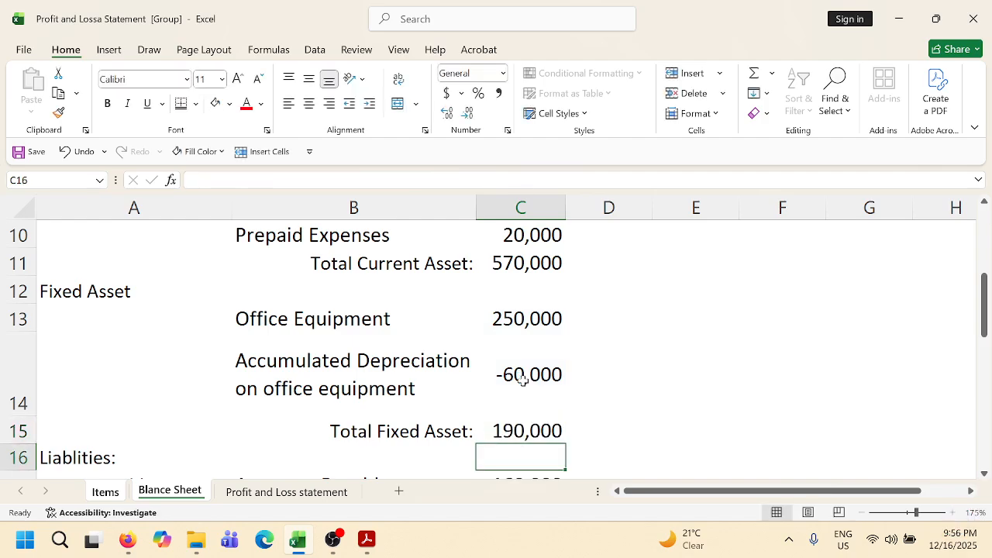
Enter the label "Total Current Liablities:" in A20, below the current liability entries.
scroll(597, 360, "down", 1)
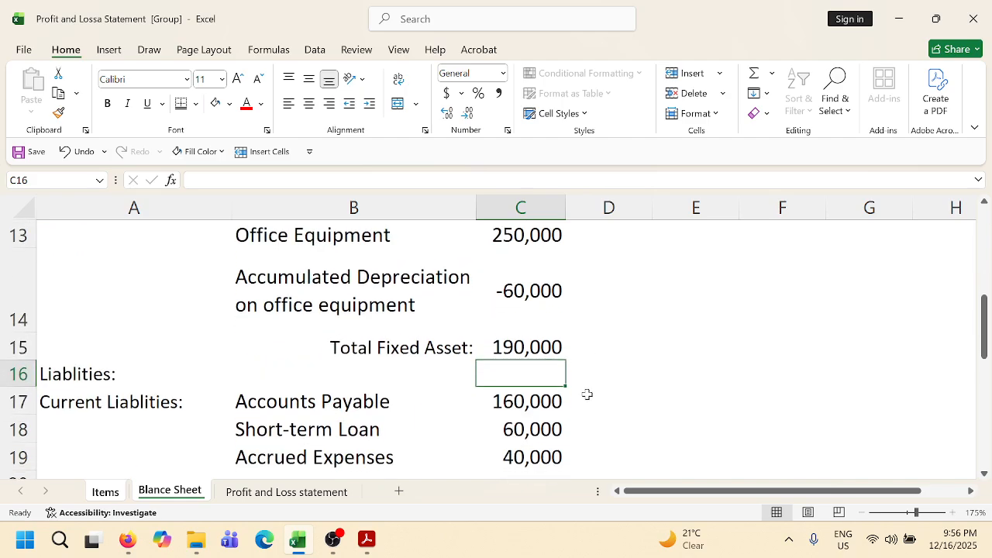
scroll(569, 411, "down", 1)
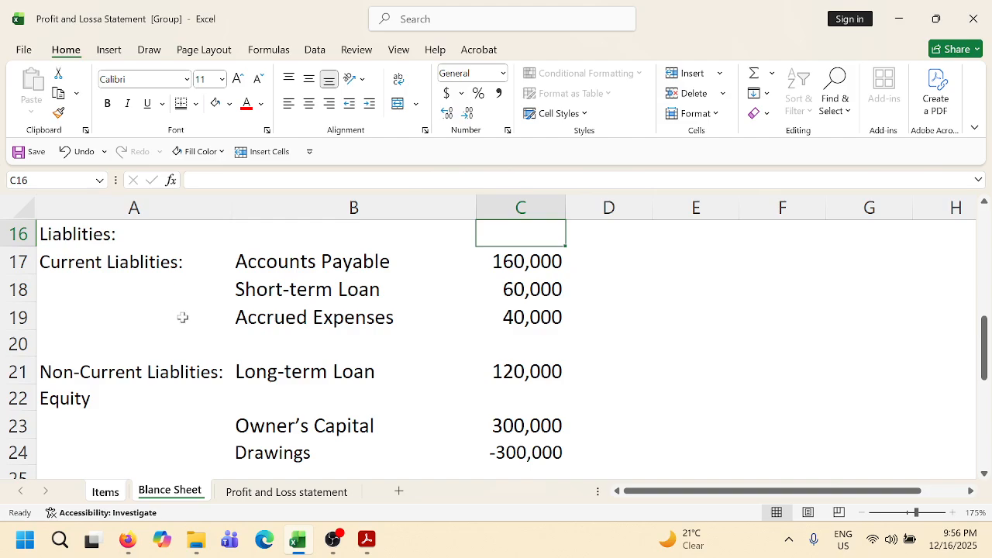
left_click(159, 344)
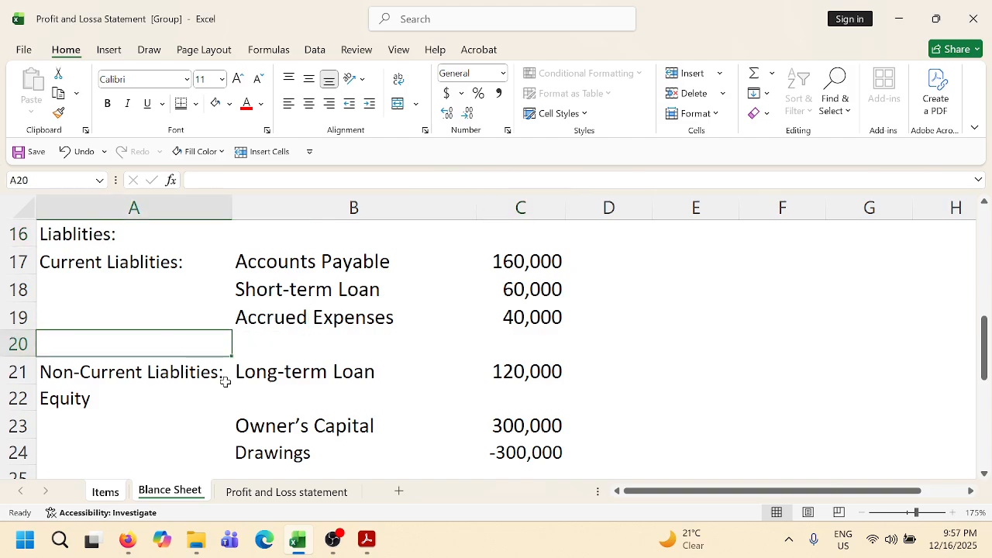
type("Tota")
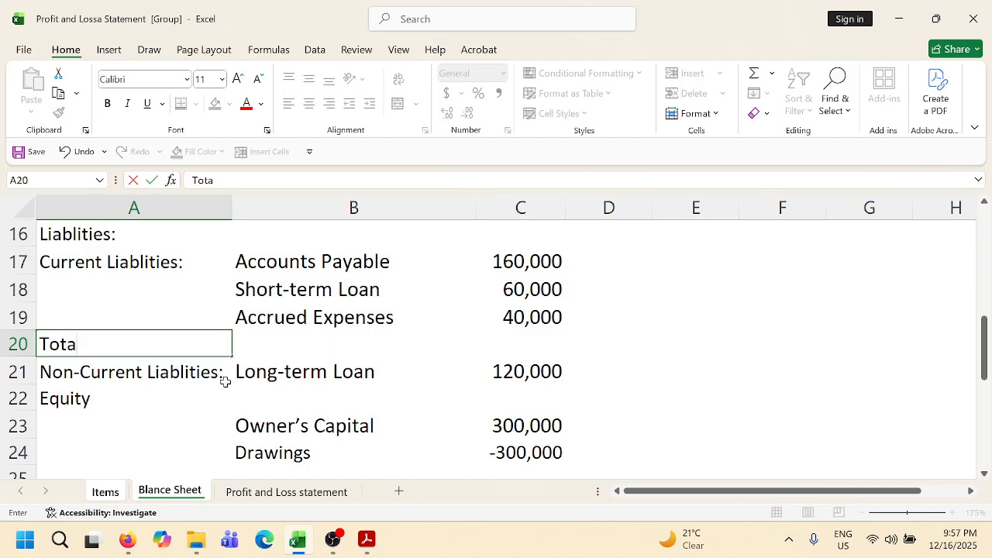
type("l Current ")
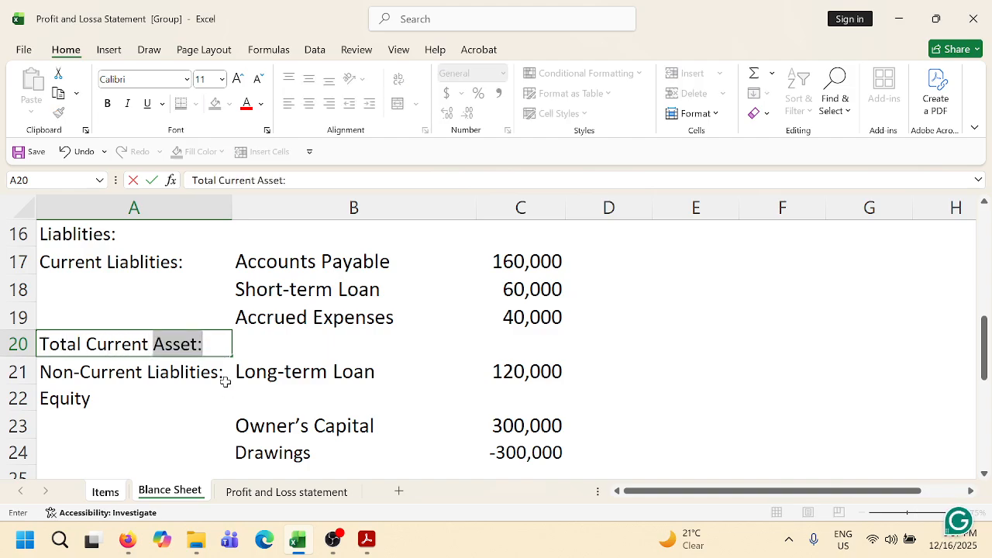
type("Liablities")
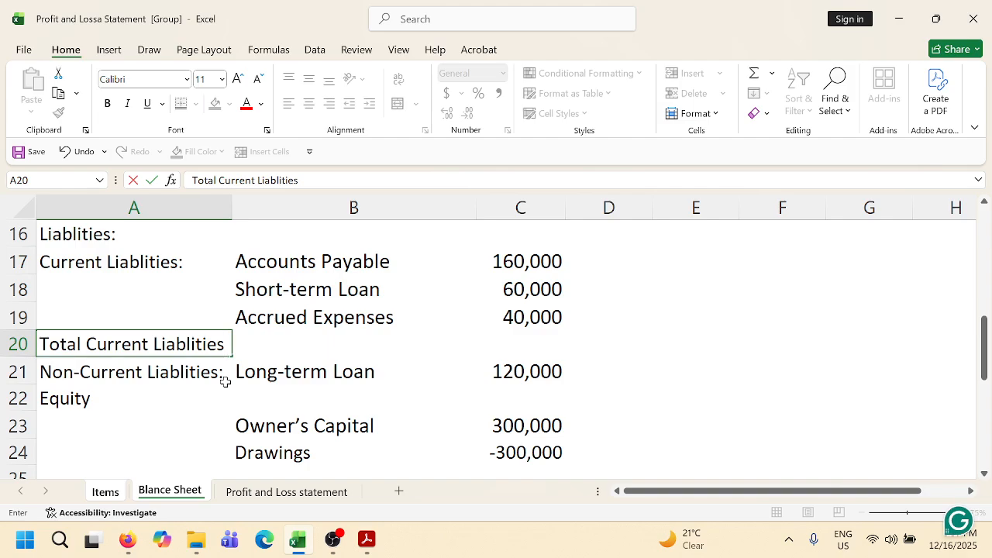
type(":")
left_click(333, 184)
key("Return")
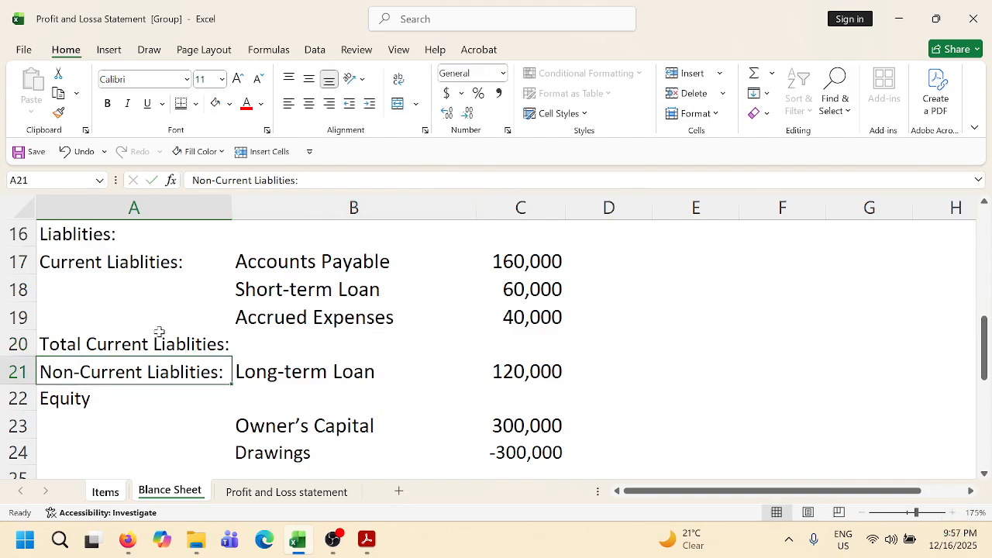
left_click(149, 339)
left_click_drag(149, 339, 237, 338)
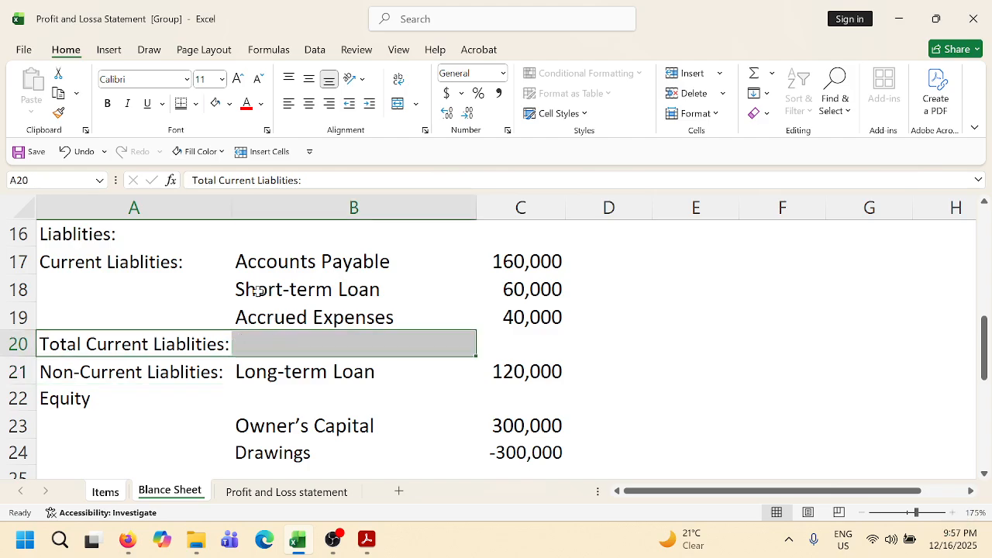
left_click(415, 103)
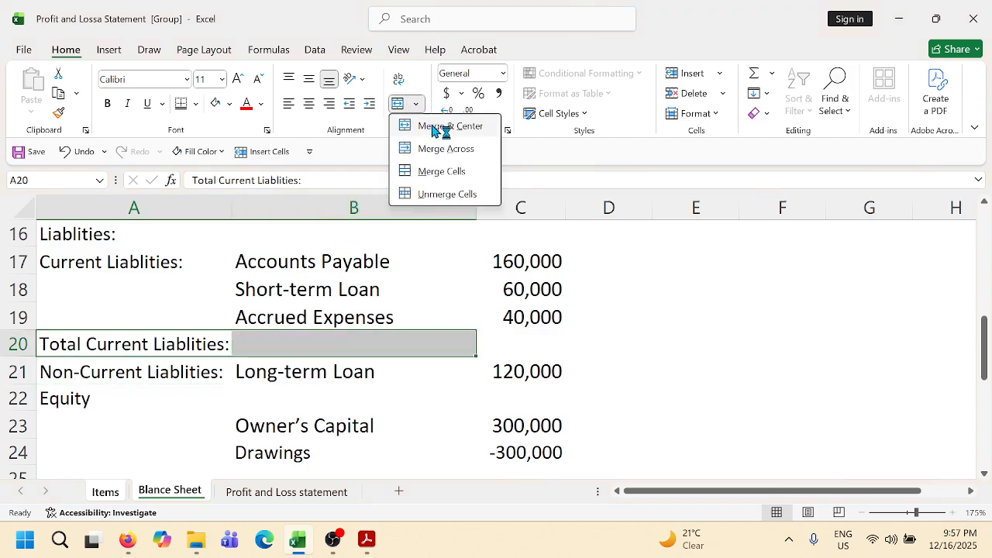
left_click(437, 131)
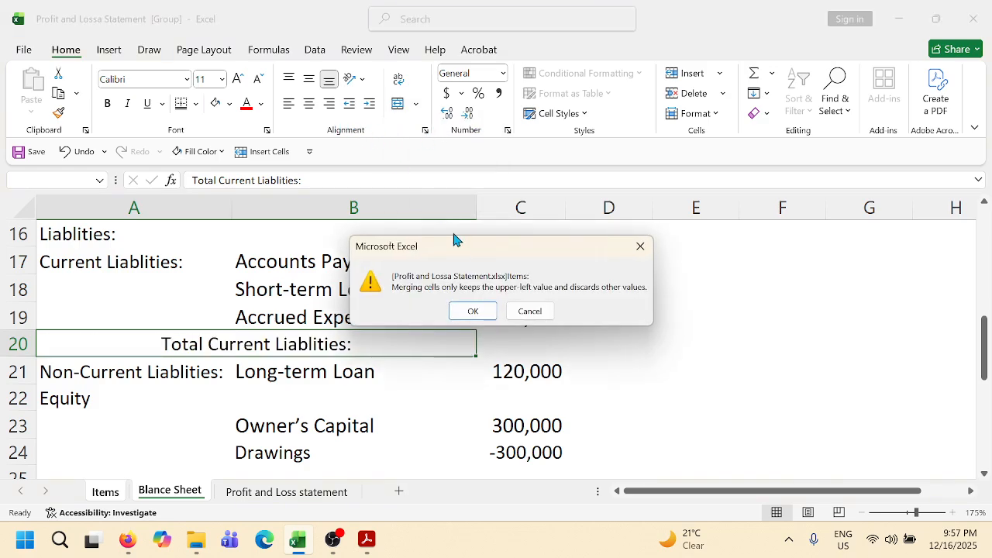
left_click(641, 248)
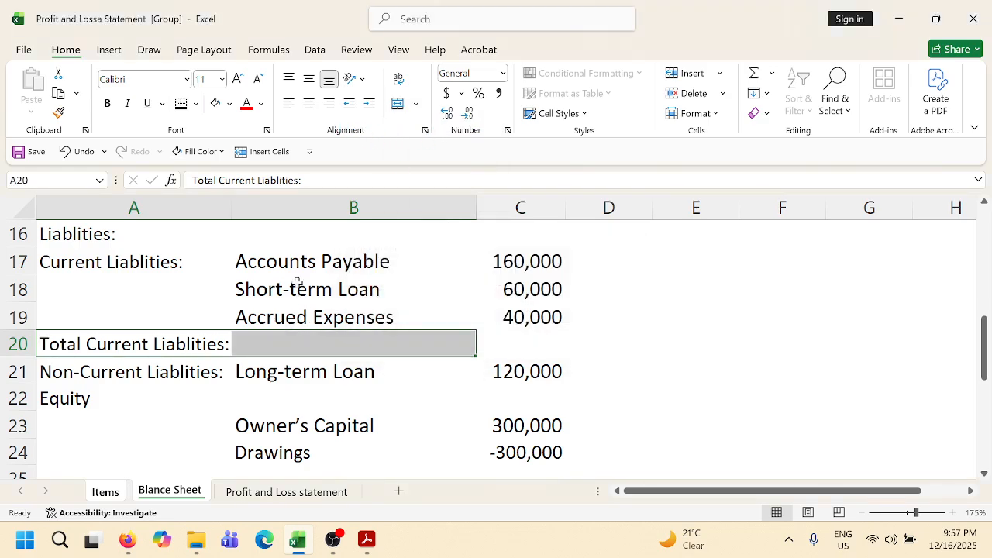
Merge A20:B20, accepting that only the upper-left value is kept, and right-align the Total Current Liablities label.
left_click(416, 103)
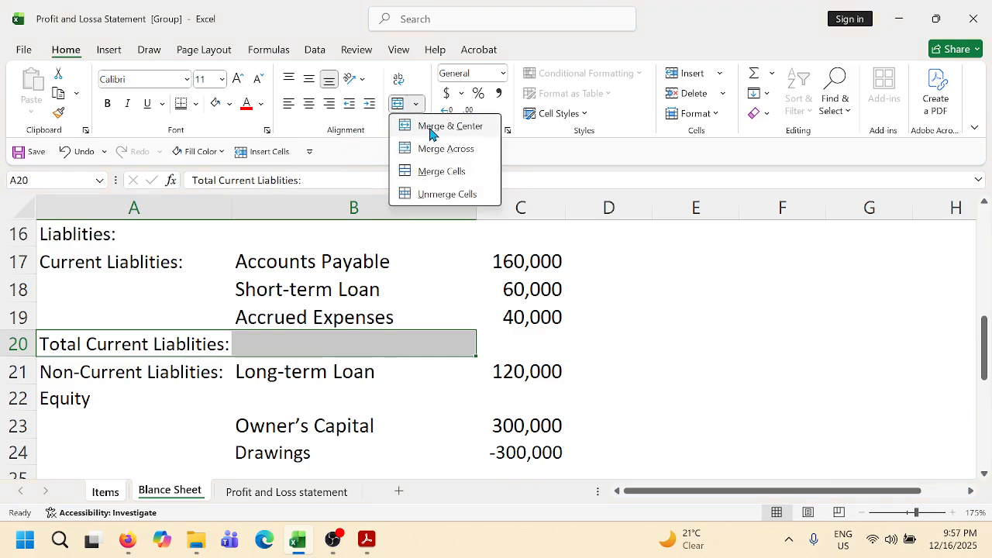
left_click(430, 126)
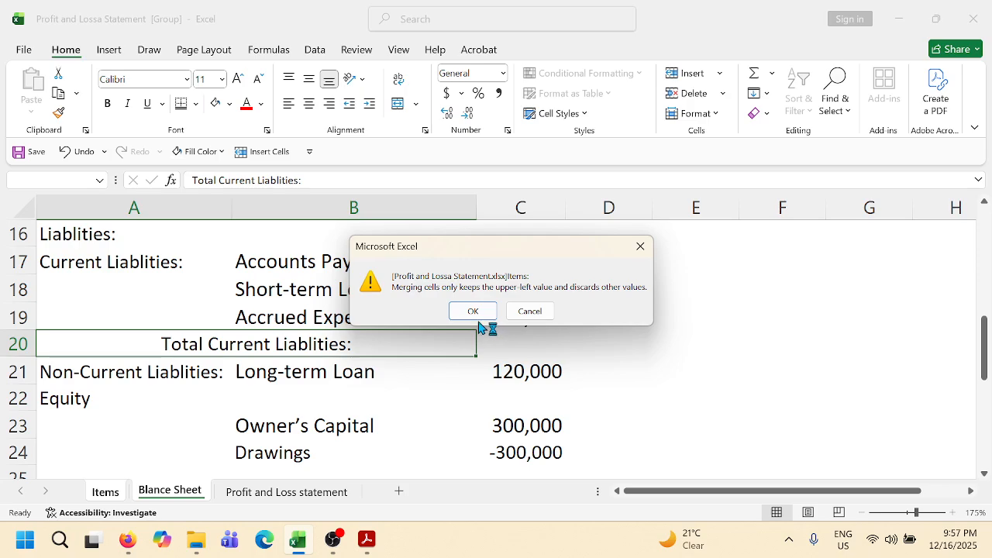
left_click(474, 311)
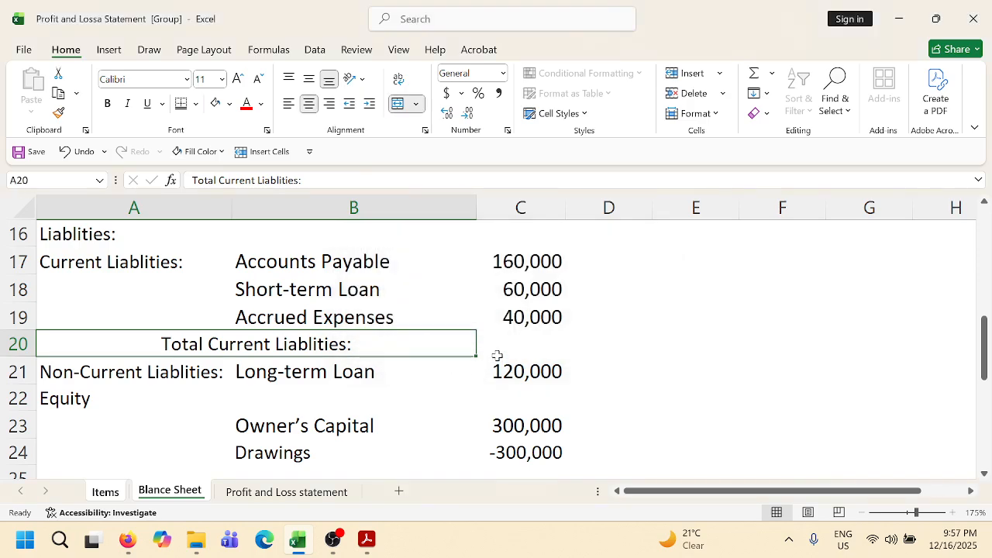
left_click(329, 103)
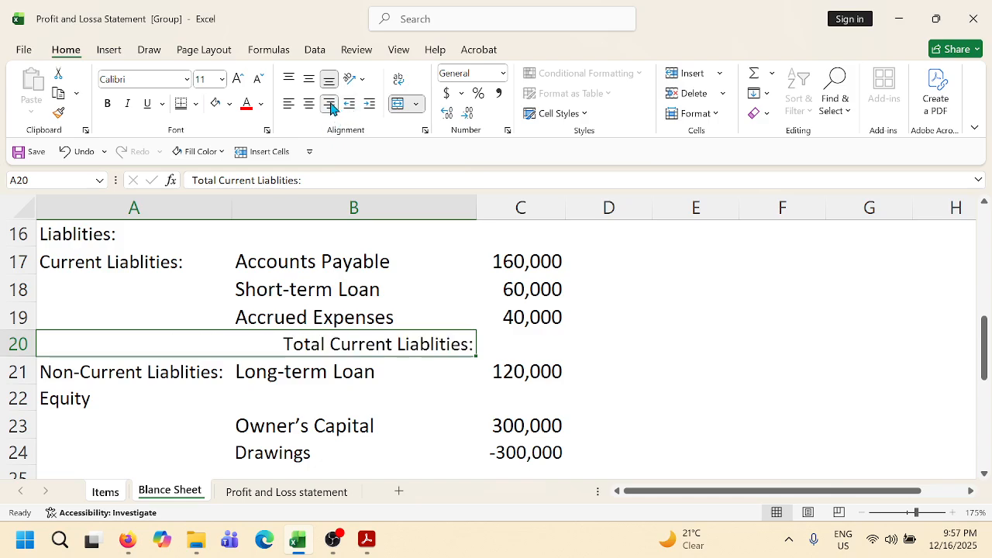
Total the current liabilities in C20 with a SUM of C17:C19.
left_click(537, 347)
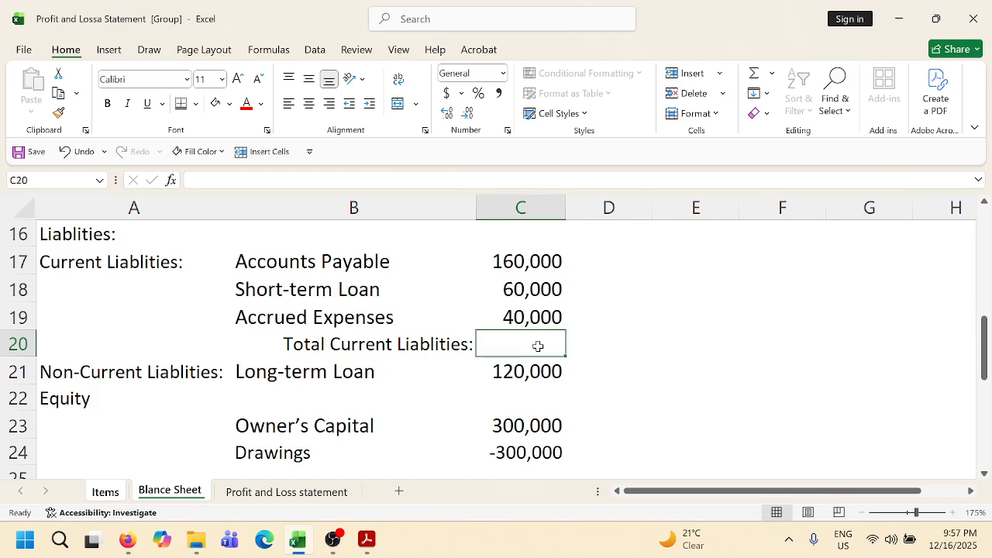
type("=")
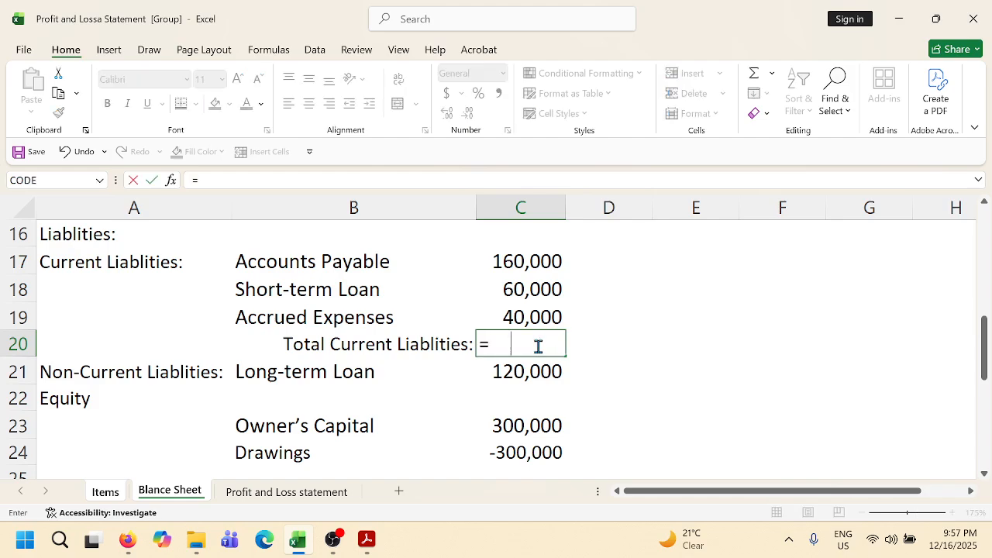
type("SUM(")
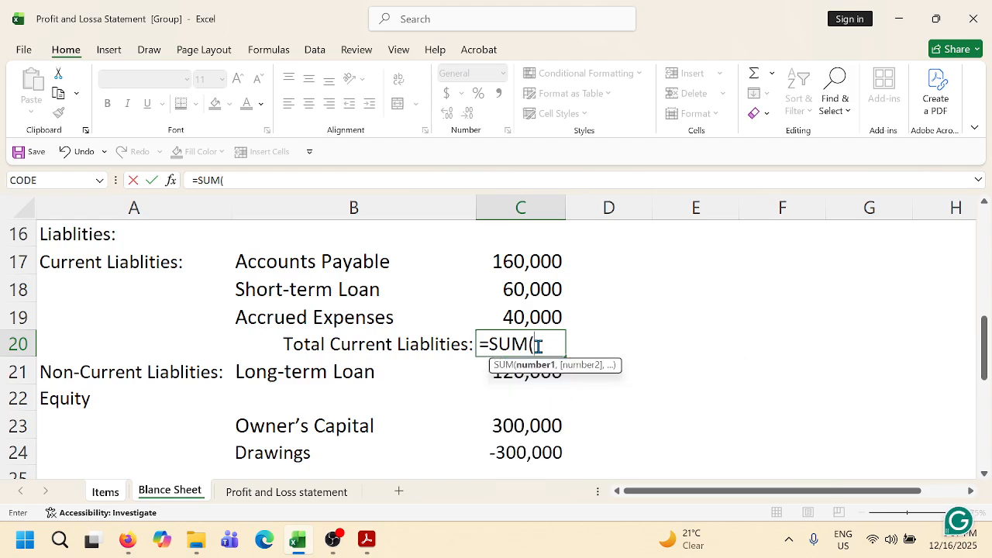
left_click_drag(514, 260, 526, 327)
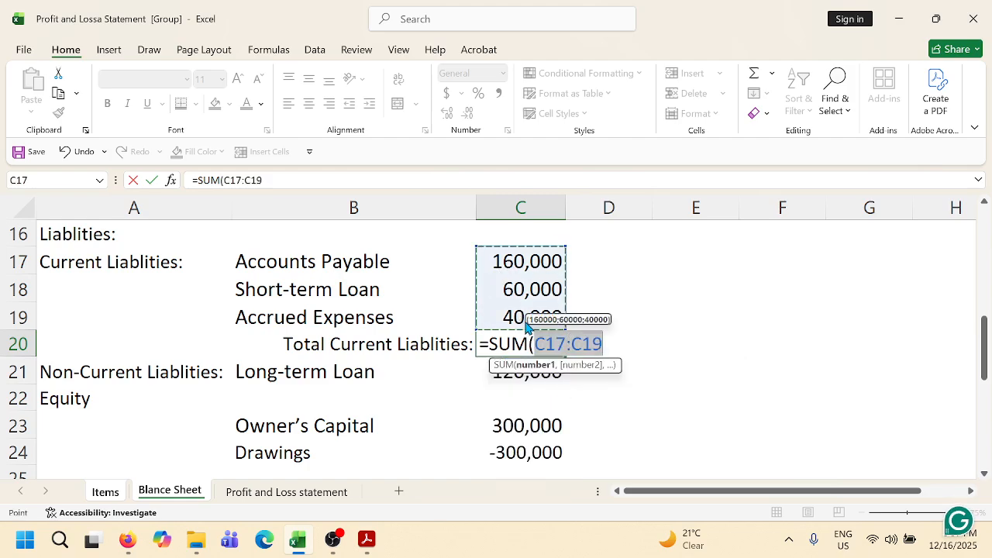
type(")")
key("Return")
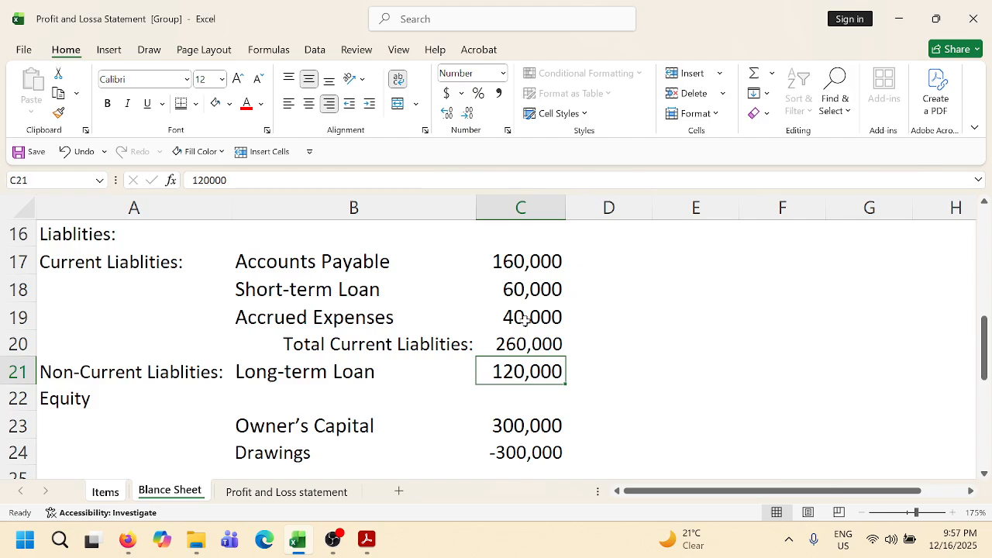
Enter the label "Net profit" in B25, below Drawings in the equity section.
scroll(527, 357, "down", 1)
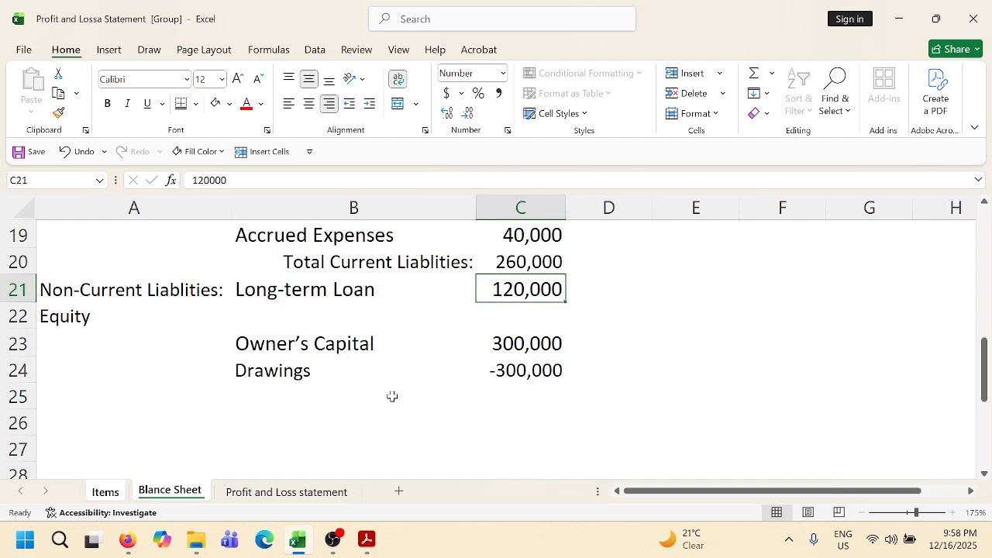
left_click(321, 397)
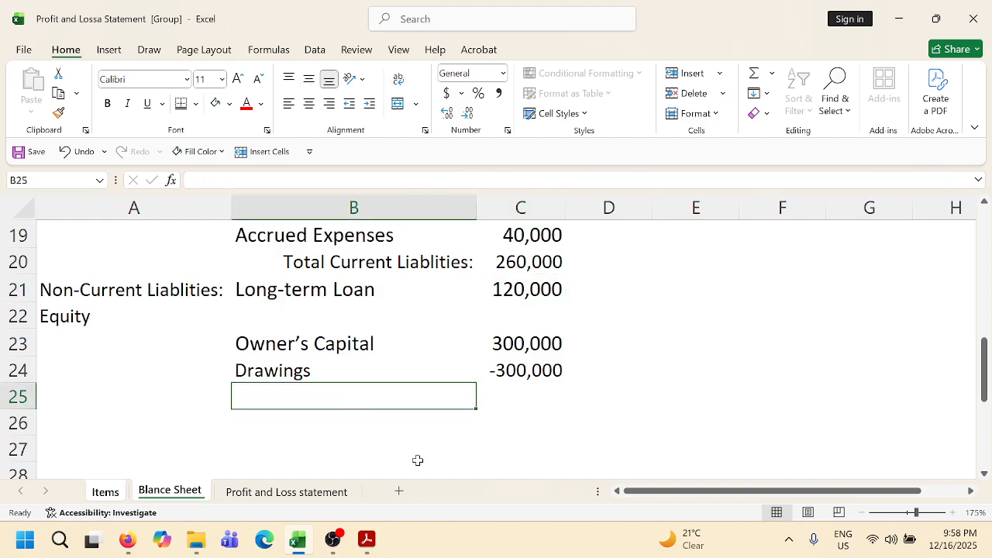
type("Net profit")
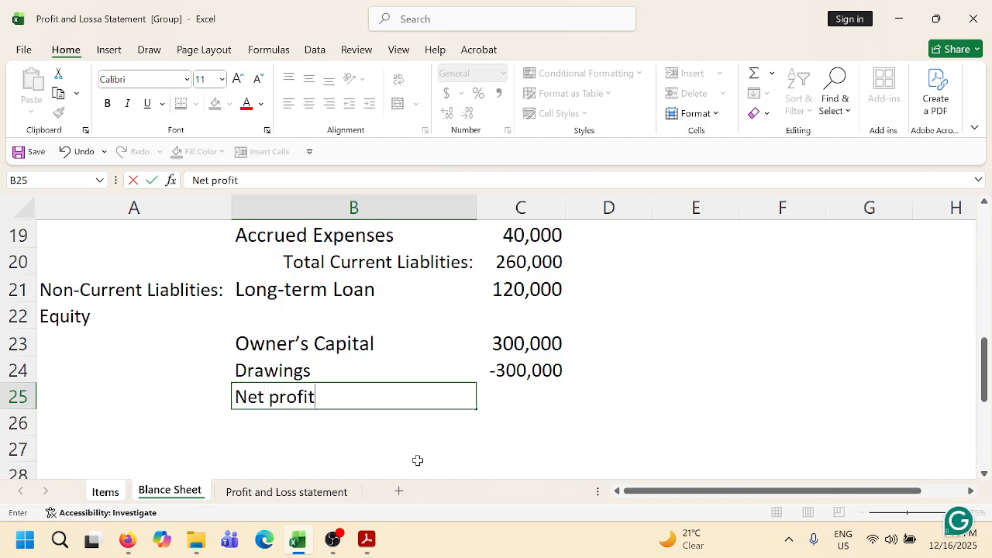
Look up the net profit on the Profit and Loss statement sheet and enter 380000 in C25 of the Blance Sheet.
left_click(282, 492)
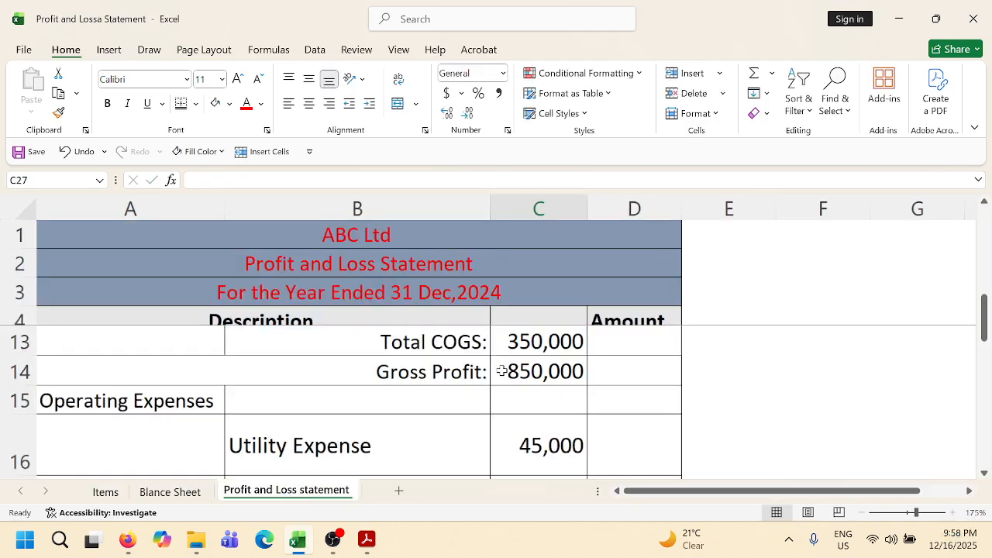
scroll(500, 372, "down", 5)
scroll(499, 399, "up", 1)
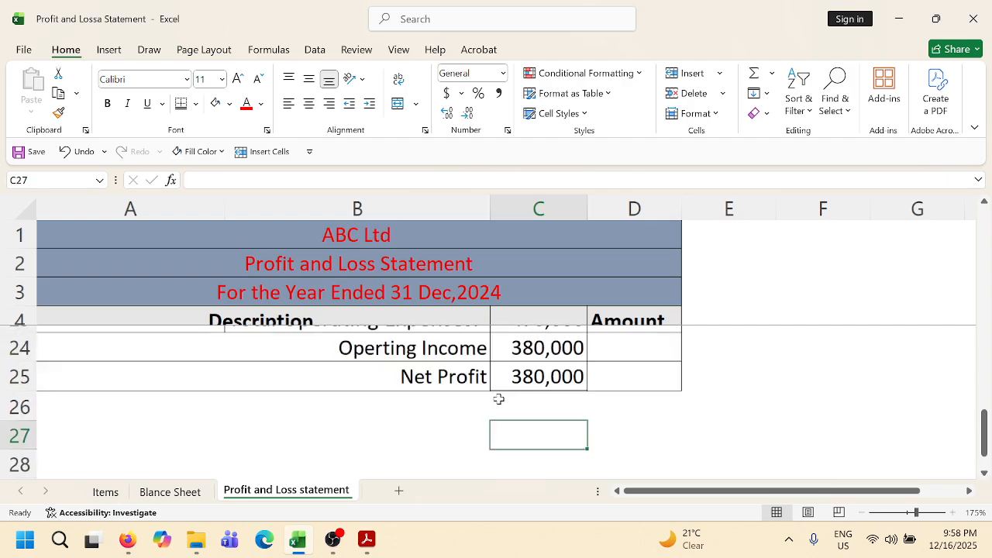
left_click(174, 492)
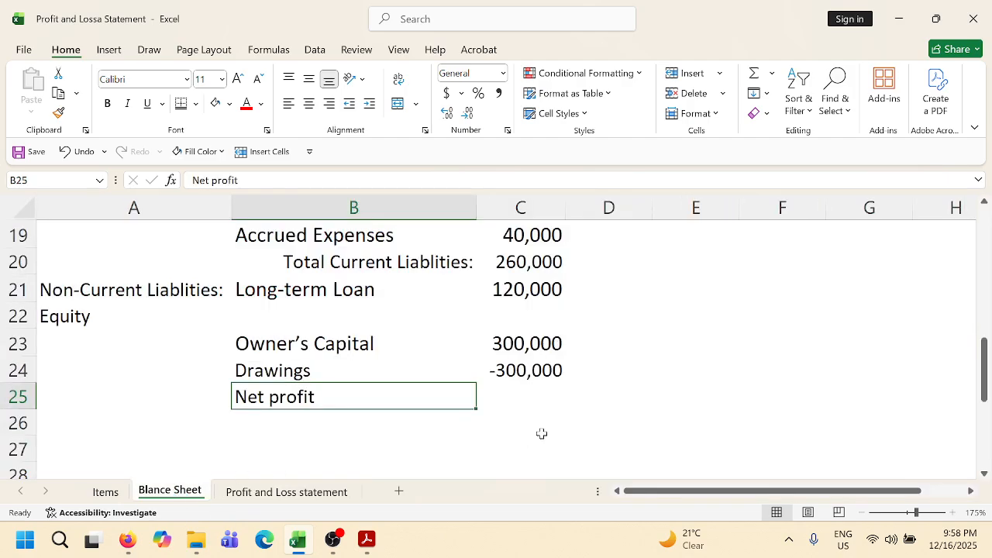
left_click(523, 394)
type("380")
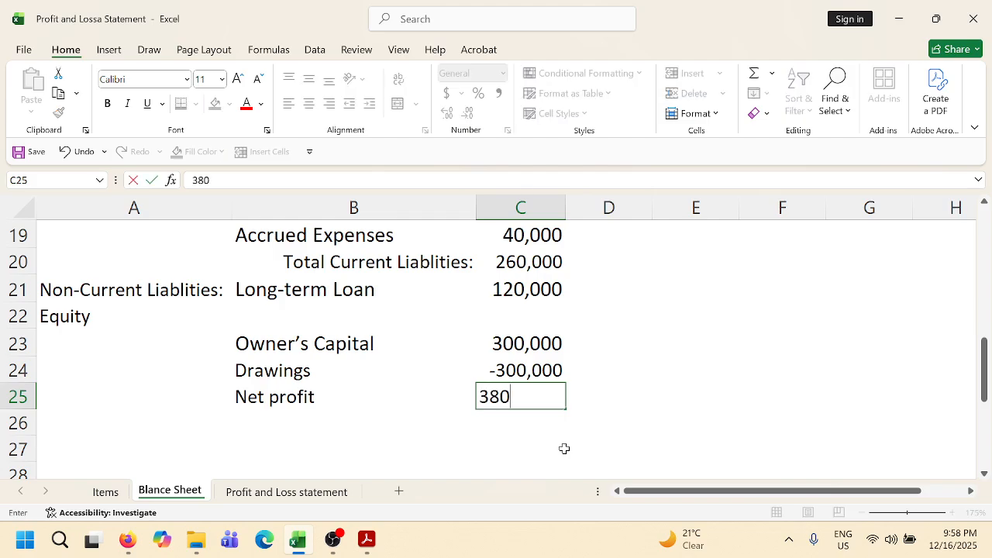
key("Tab")
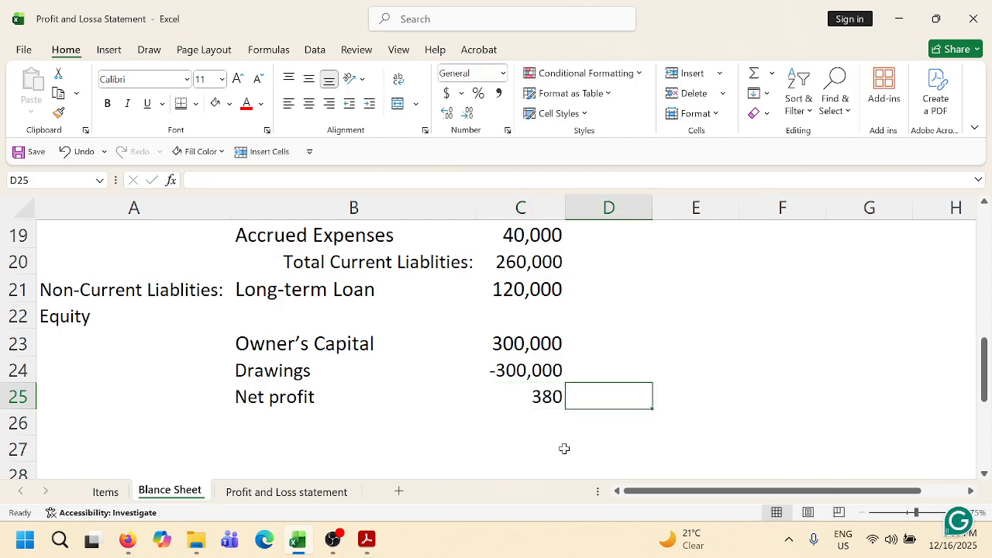
left_click(532, 399)
type("380000")
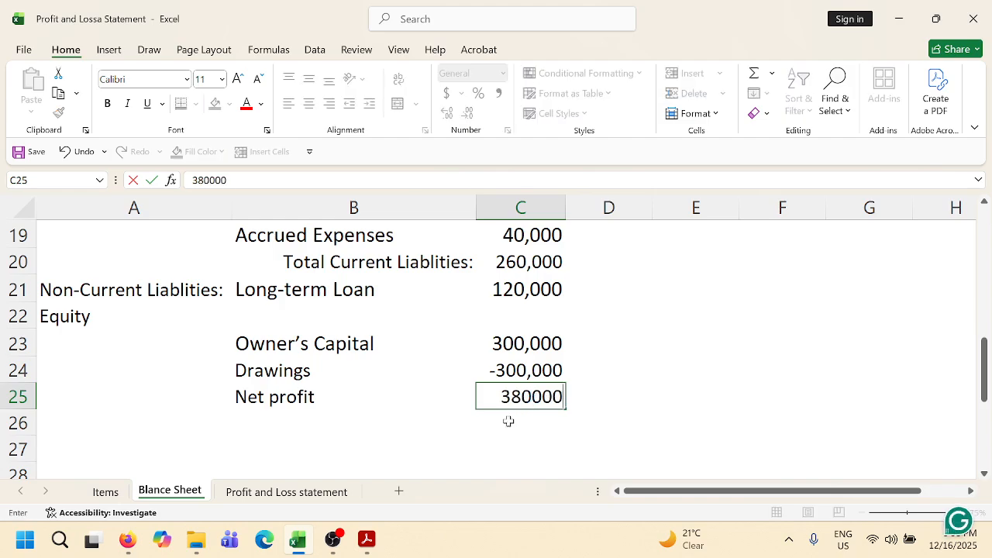
Enter the label "Total Liablities and Owner's Equity:" in A26, below the Net profit row.
left_click(428, 431)
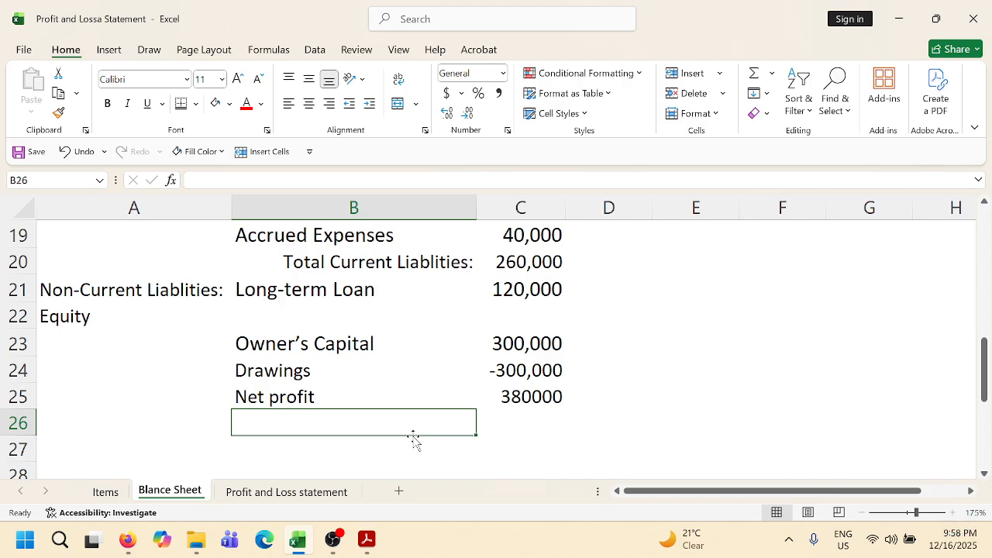
key("Left")
type("To")
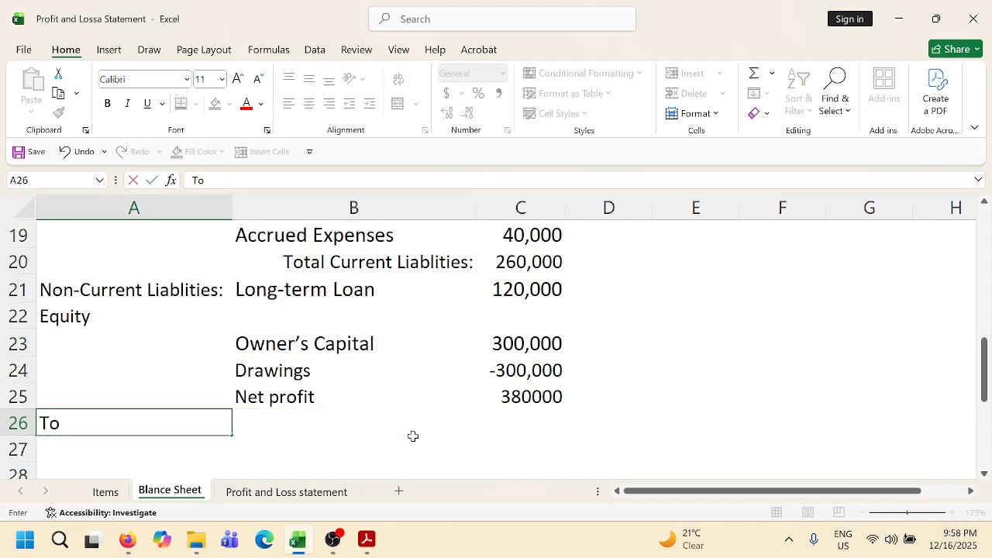
type("tal Owner's")
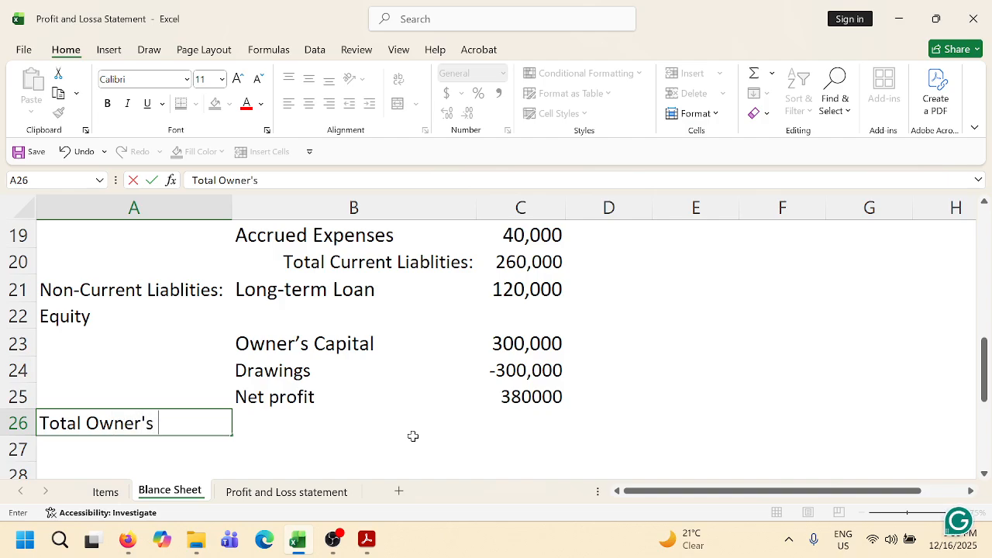
type(" Equity and")
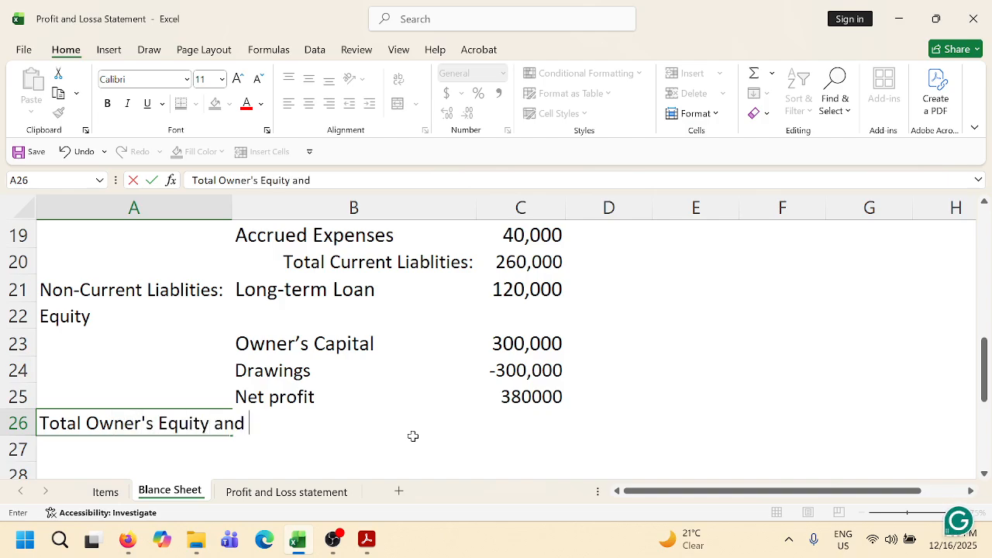
key("BackSpace")
key("BackSpace")
key("BackSpace")
key("BackSpace")
key("BackSpace")
key("BackSpace")
key("BackSpace")
key("BackSpace")
key("BackSpace")
key("BackSpace")
key("BackSpace")
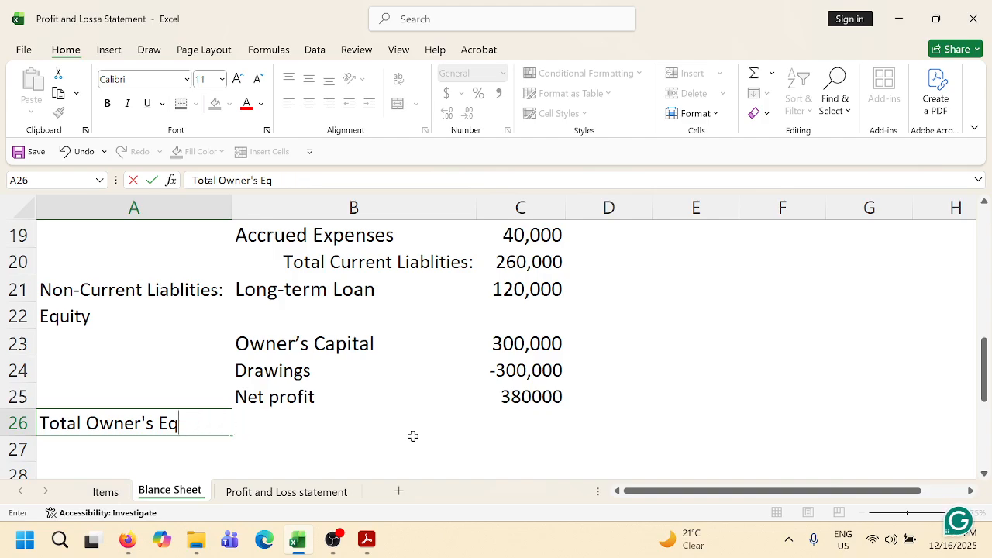
key("BackSpace")
key("BackSpace")
key("BackSpace")
key("BackSpace")
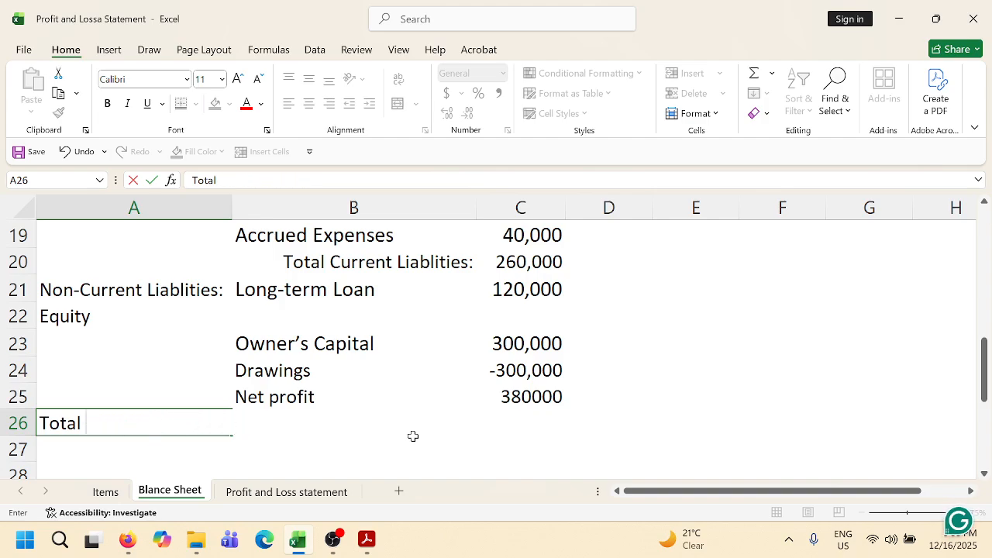
type("Liablit")
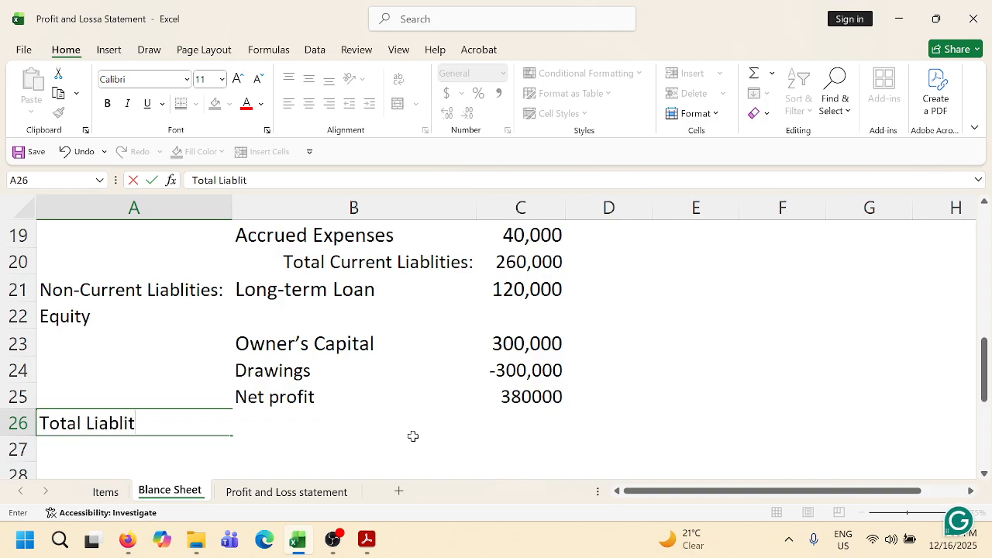
type("ies and Own")
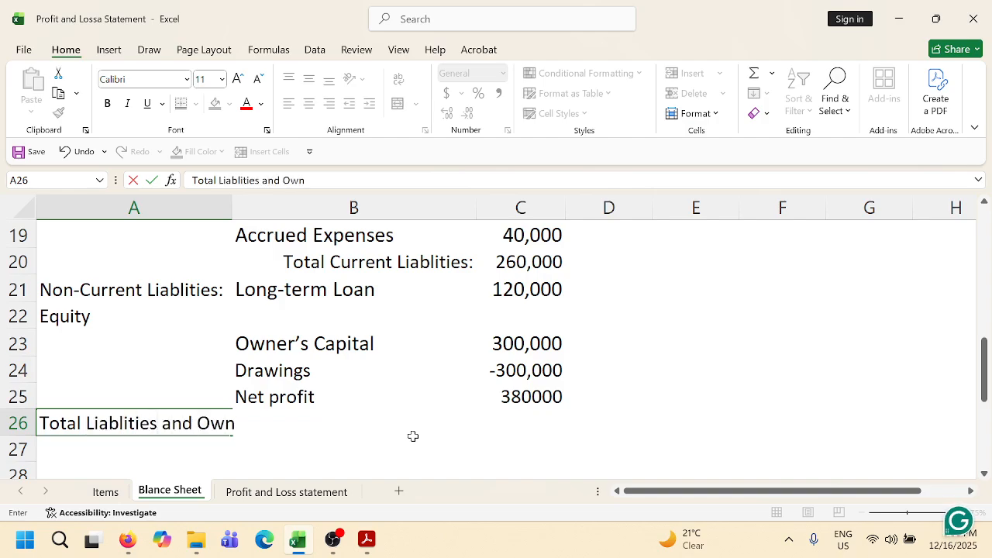
type("er's Eq")
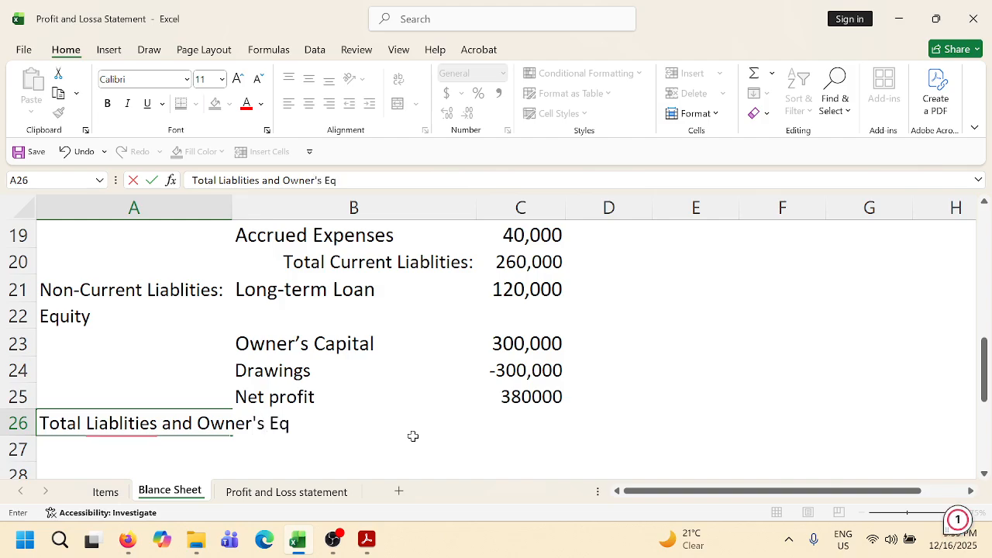
type("uit")
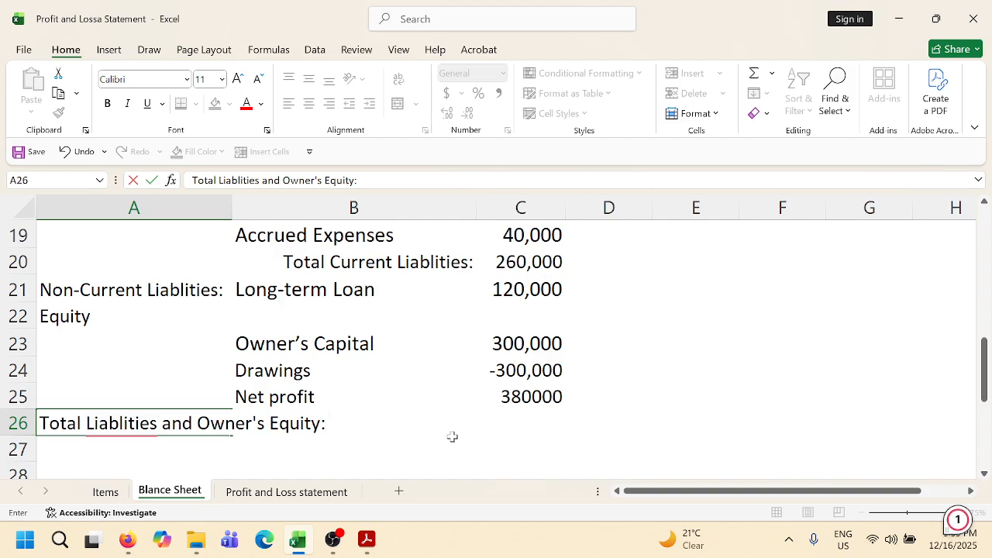
Total the equity entries C23:C25 in C26 with AutoSum.
left_click(510, 425)
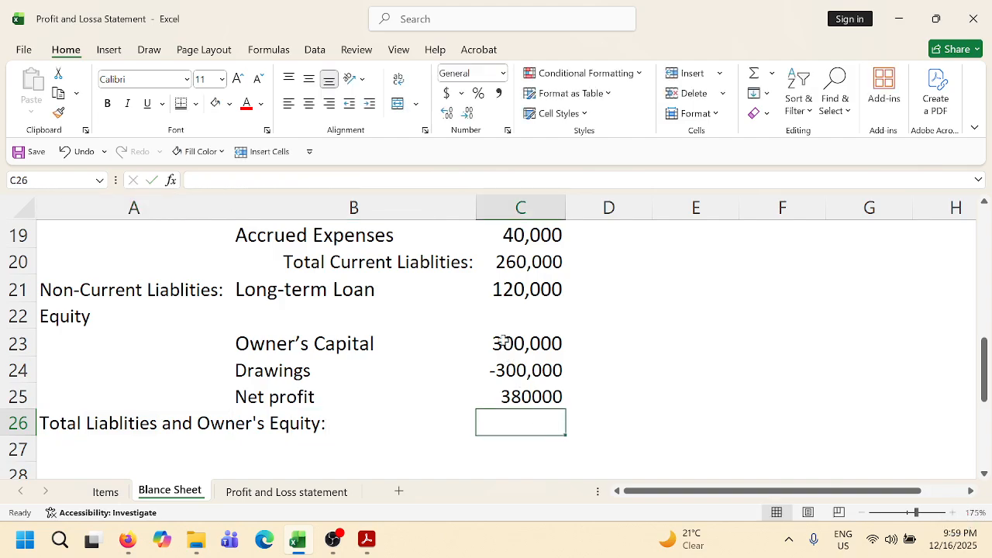
left_click_drag(501, 341, 509, 401)
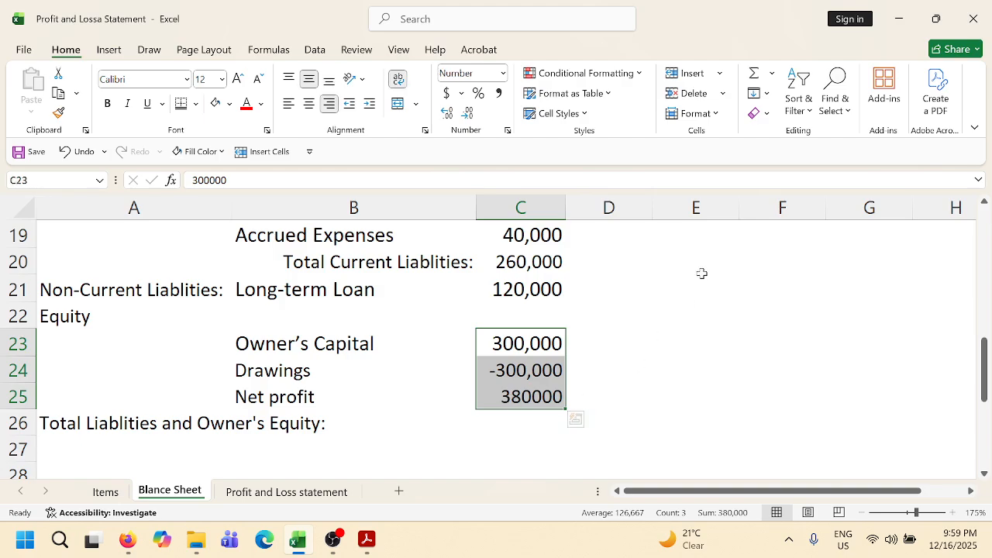
left_click(754, 79)
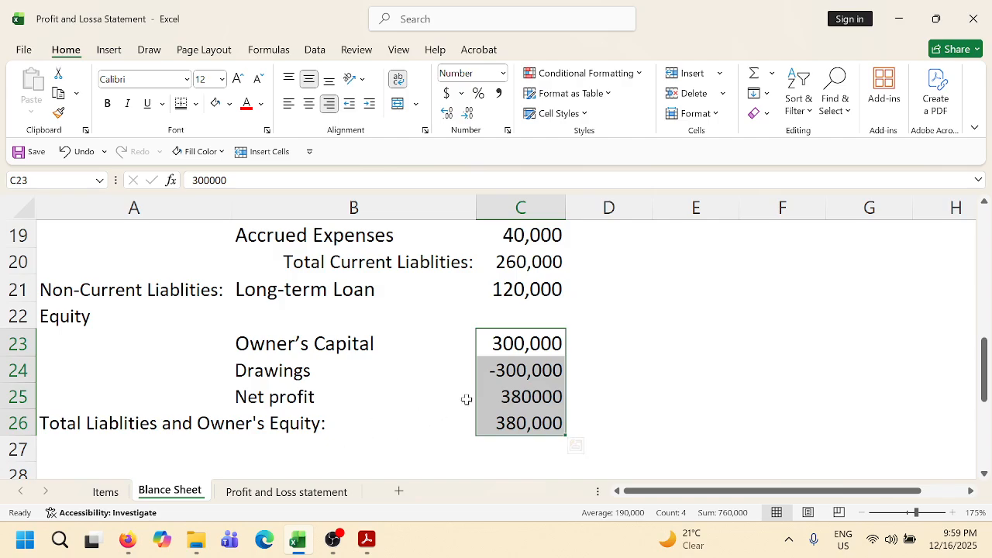
left_click(512, 421)
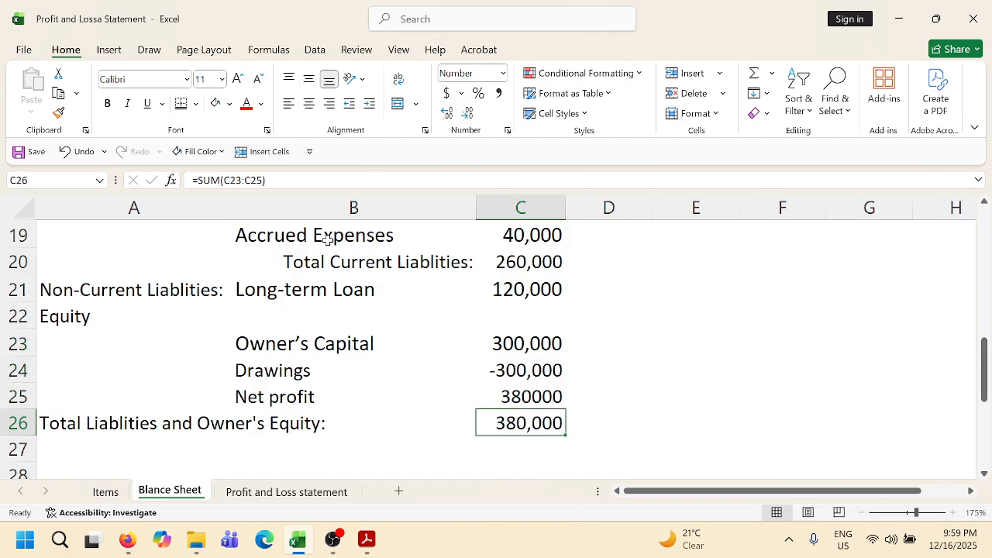
Clear the formula in C26 and apply AutoSum to C17:C25 to total liabilities and equity there.
triple_click(275, 180)
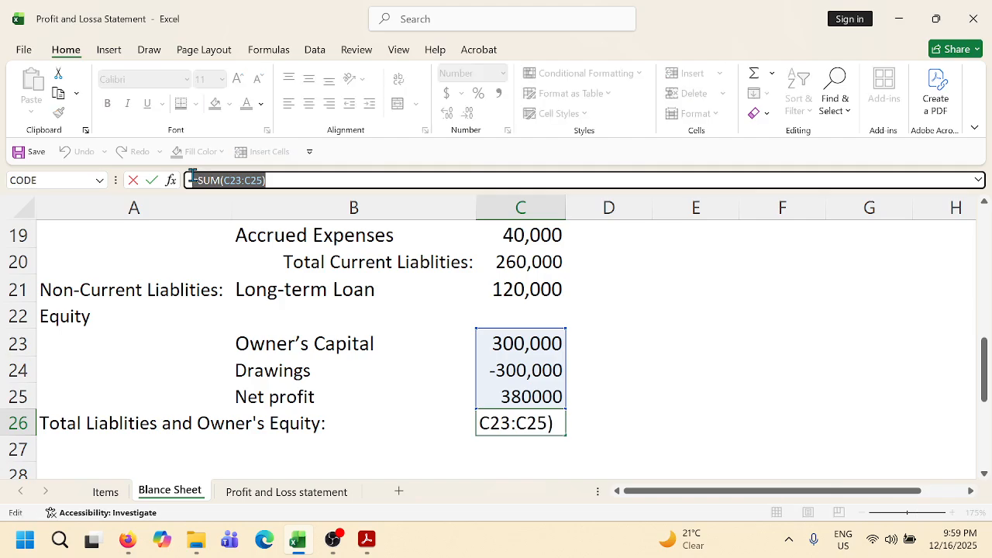
key("BackSpace")
scroll(542, 387, "up", 2)
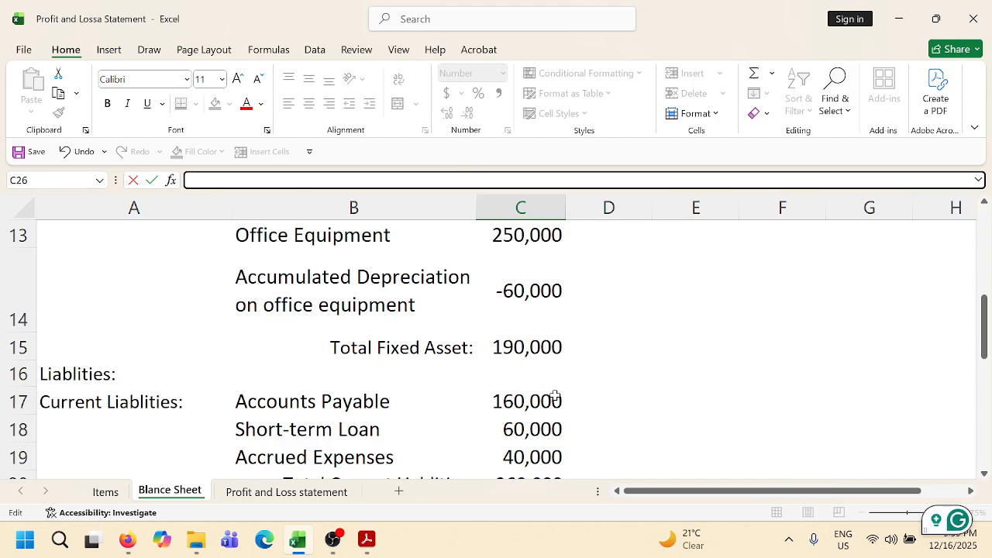
scroll(541, 374, "down", 1)
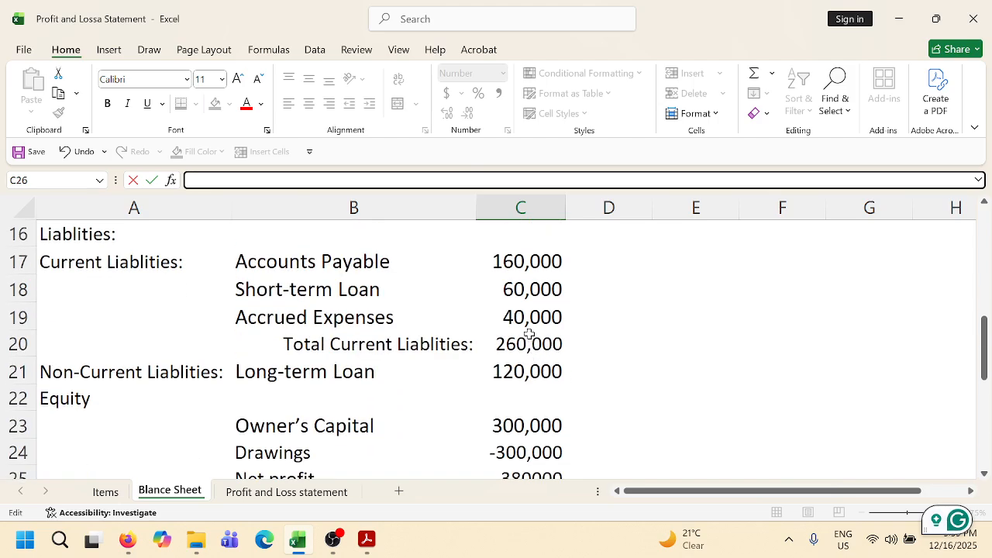
left_click_drag(514, 263, 520, 355)
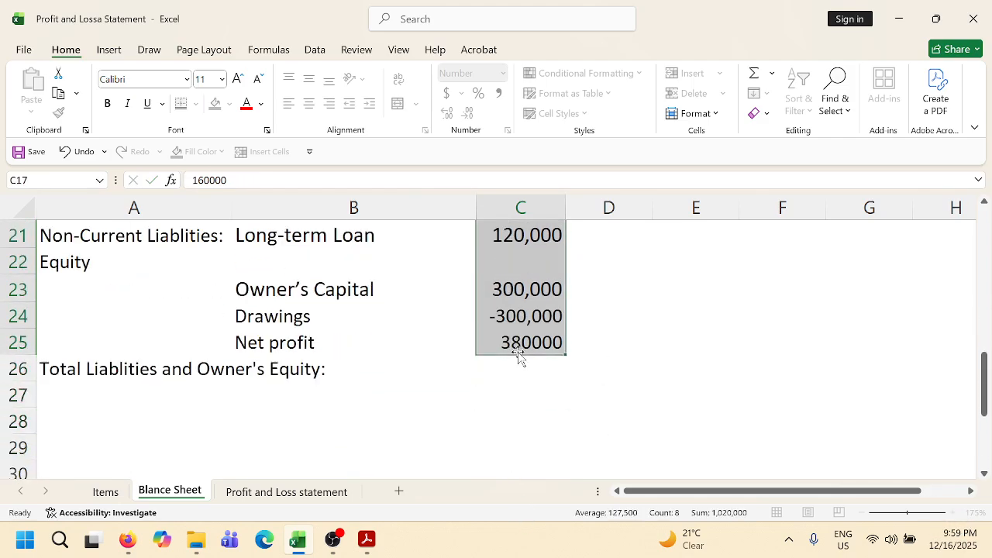
left_click(754, 75)
scroll(636, 324, "down", 2)
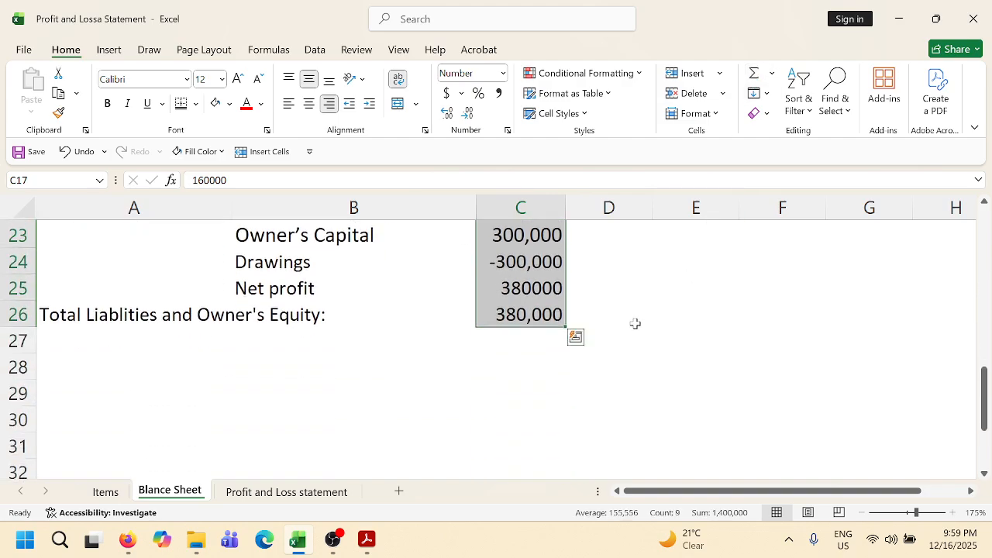
key("Return")
scroll(597, 355, "down", 1)
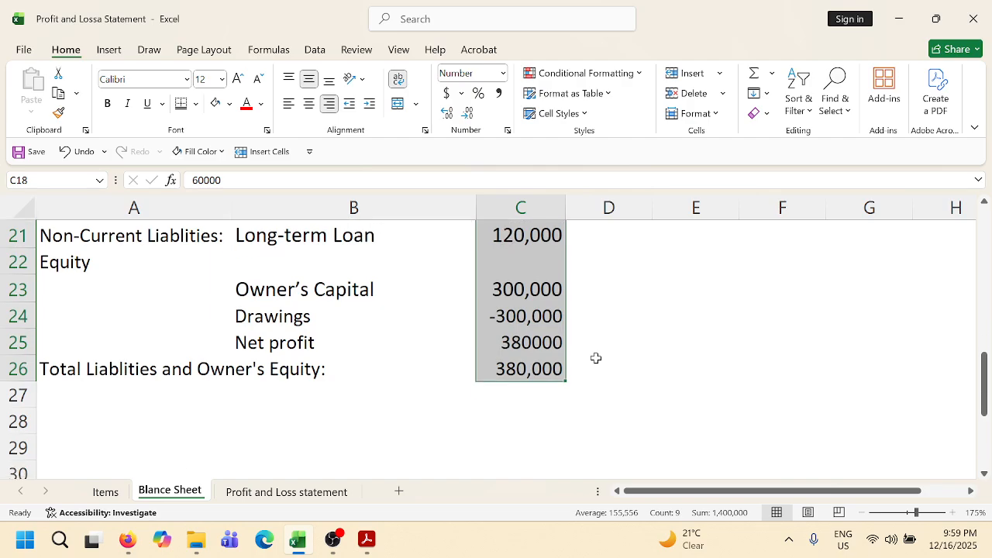
left_click(540, 377)
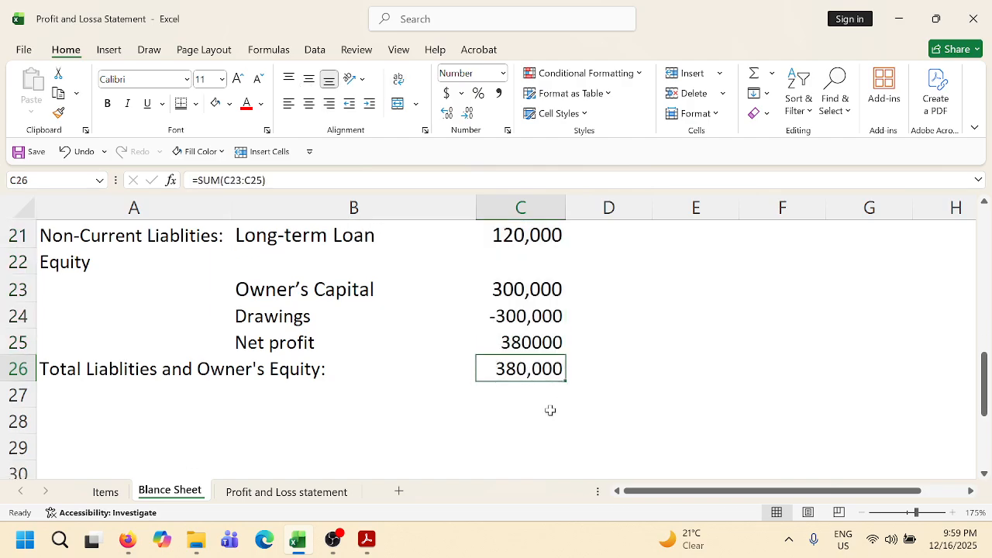
key("Delete")
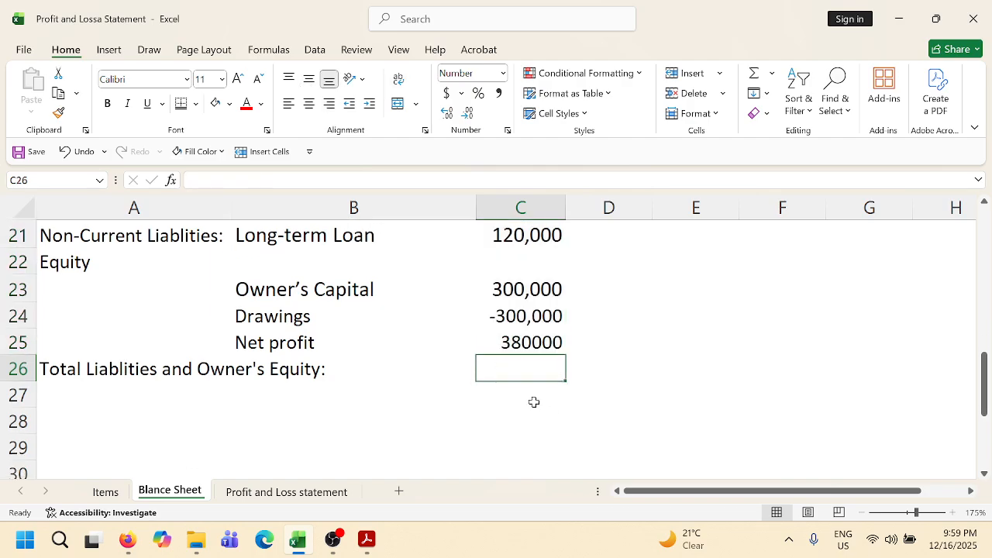
type("=")
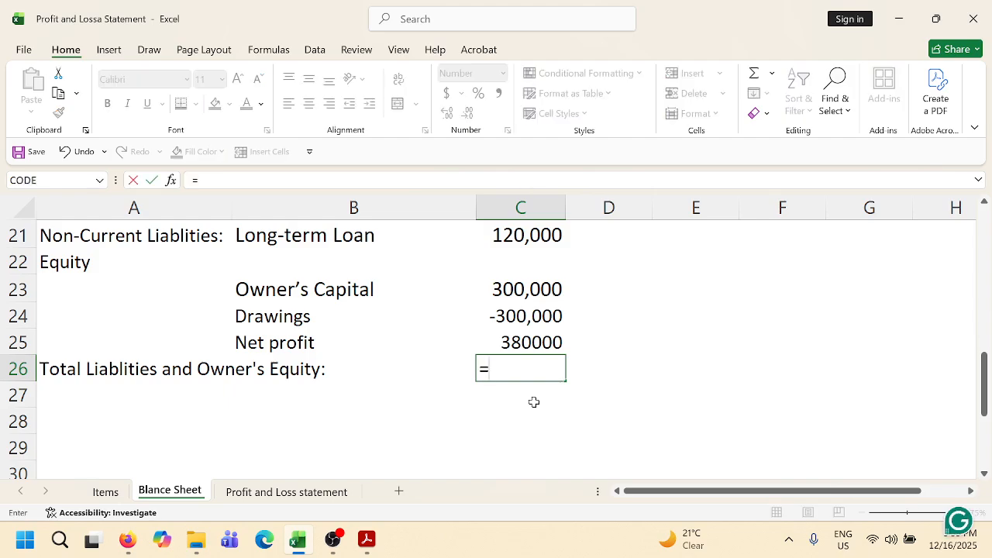
scroll(543, 381, "up", 1)
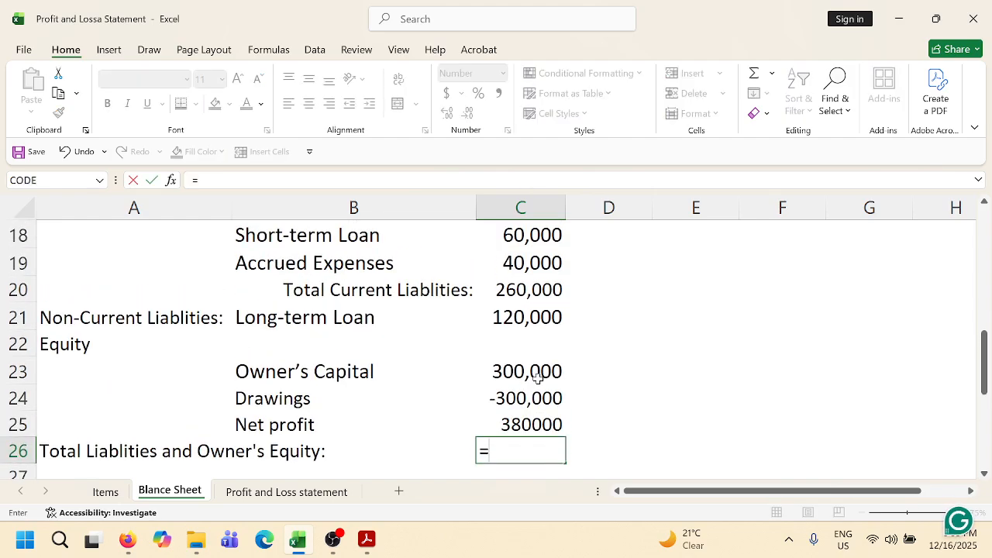
scroll(538, 376, "up", 2)
scroll(536, 378, "up", 1)
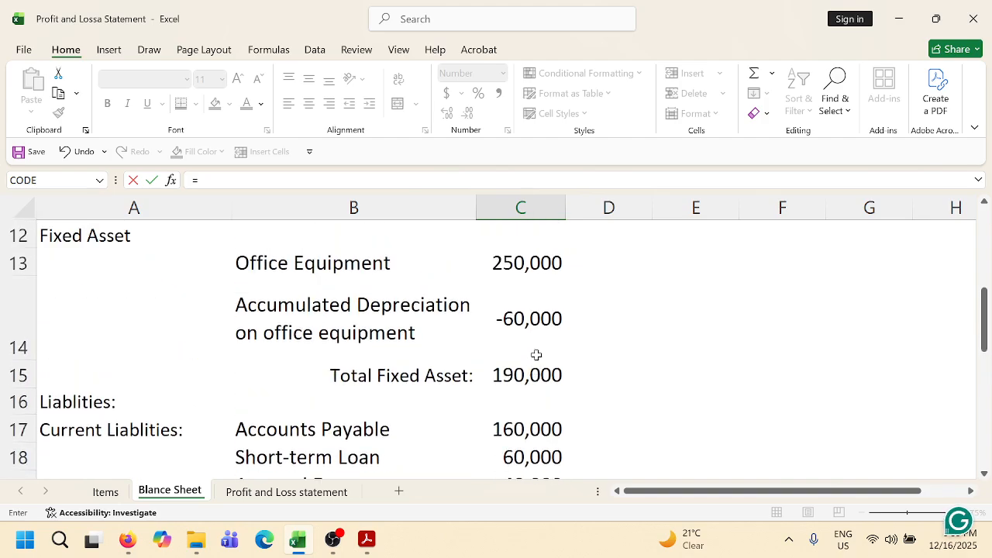
scroll(535, 353, "up", 2)
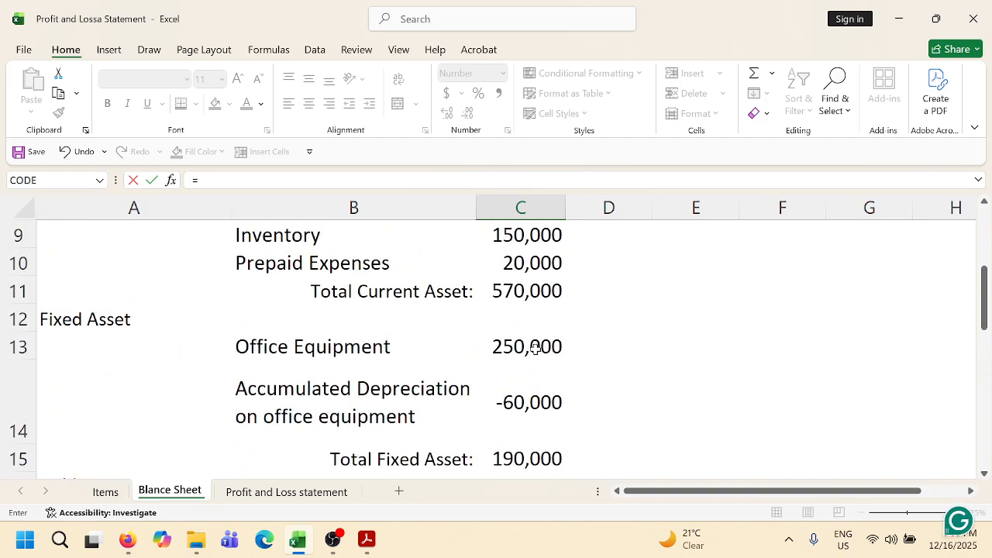
scroll(536, 348, "down", 1)
scroll(536, 348, "down", 1)
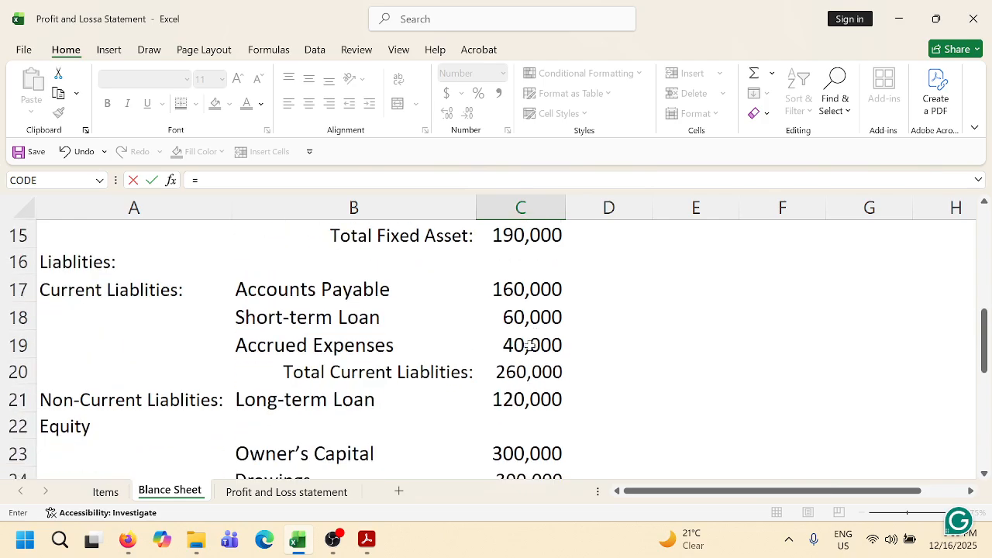
left_click_drag(503, 289, 523, 380)
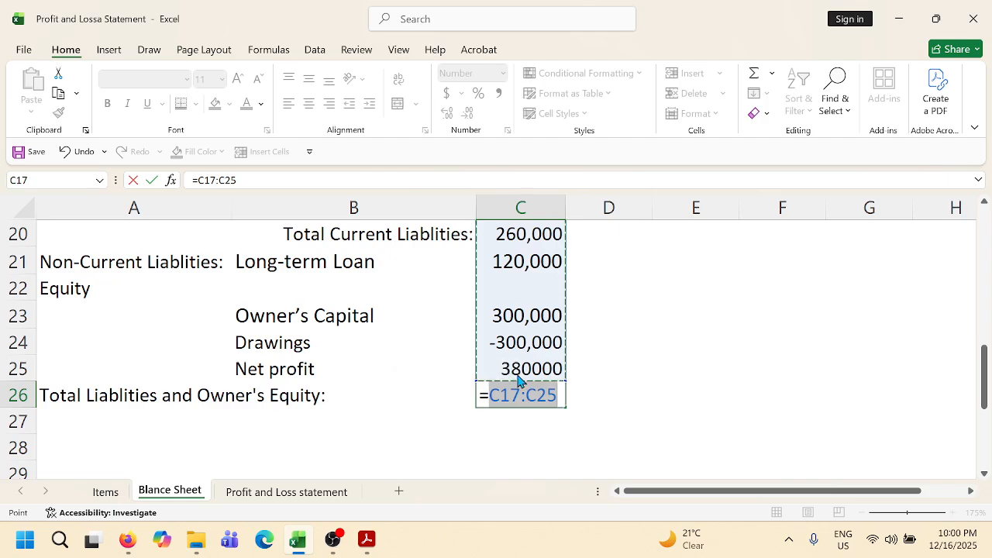
key("BackSpace")
key("BackSpace")
key("BackSpace")
key("BackSpace")
key("BackSpace")
key("BackSpace")
key("BackSpace")
key("BackSpace")
Enter the formula =C20+C21+C25 in C26 to combine total current liabilities, the long-term loan and net profit.
type("=")
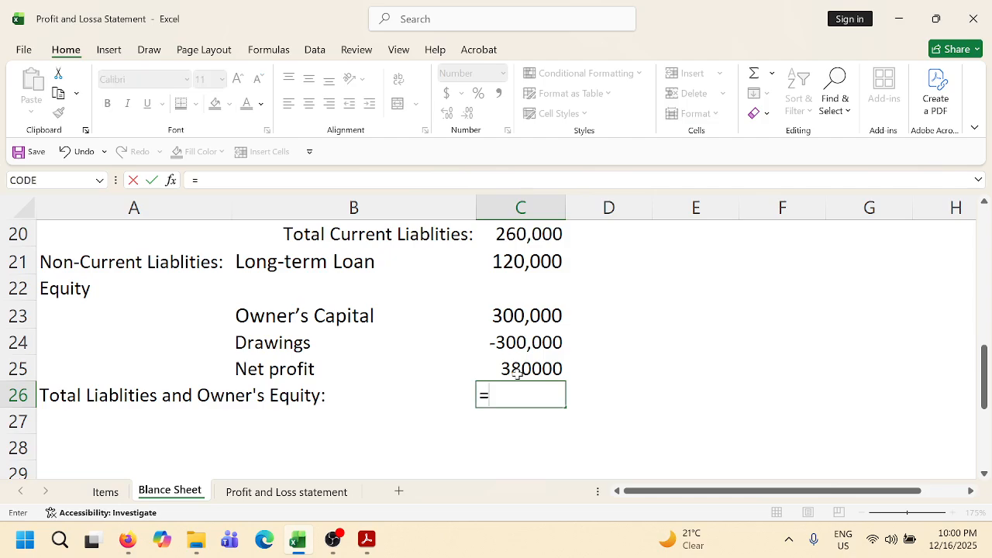
scroll(488, 333, "up", 1)
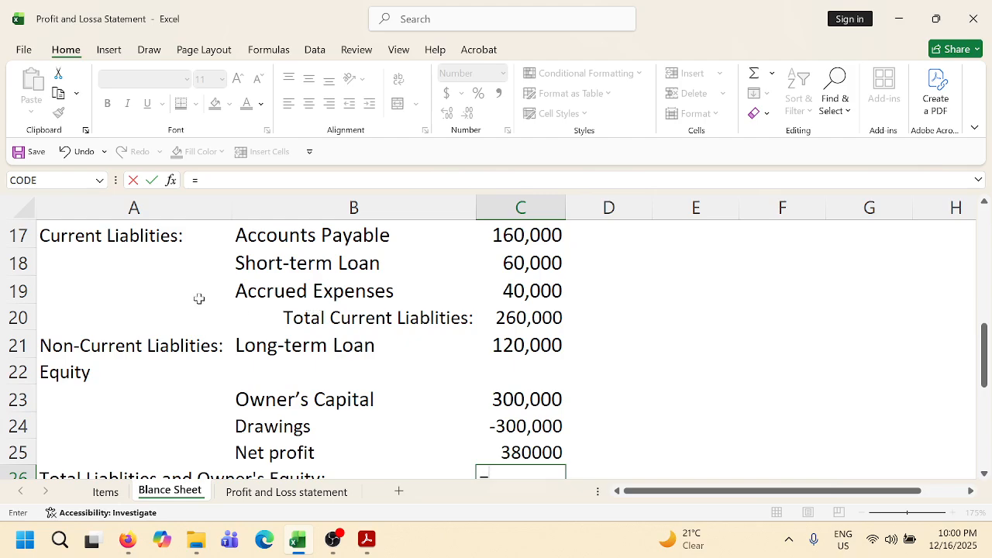
scroll(199, 297, "up", 2)
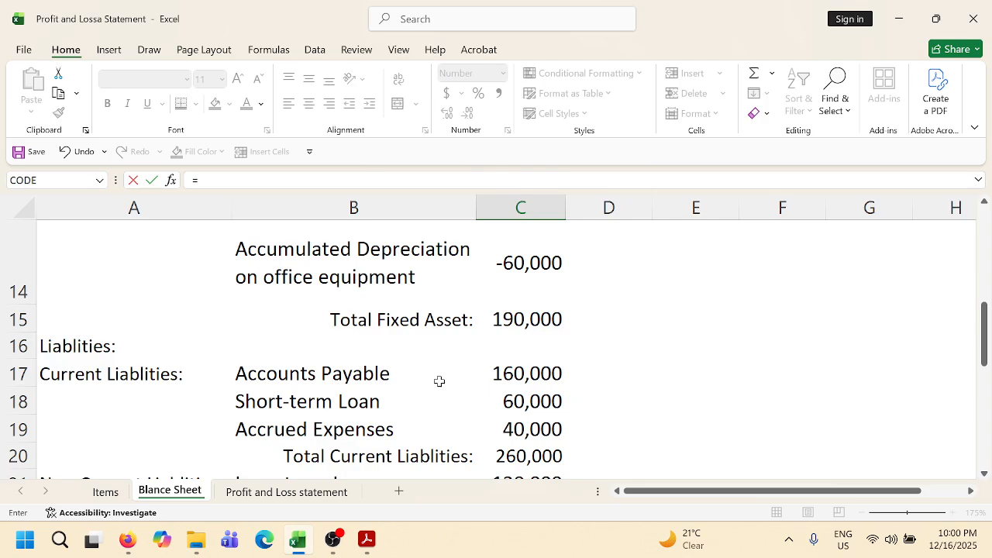
scroll(438, 382, "down", 2)
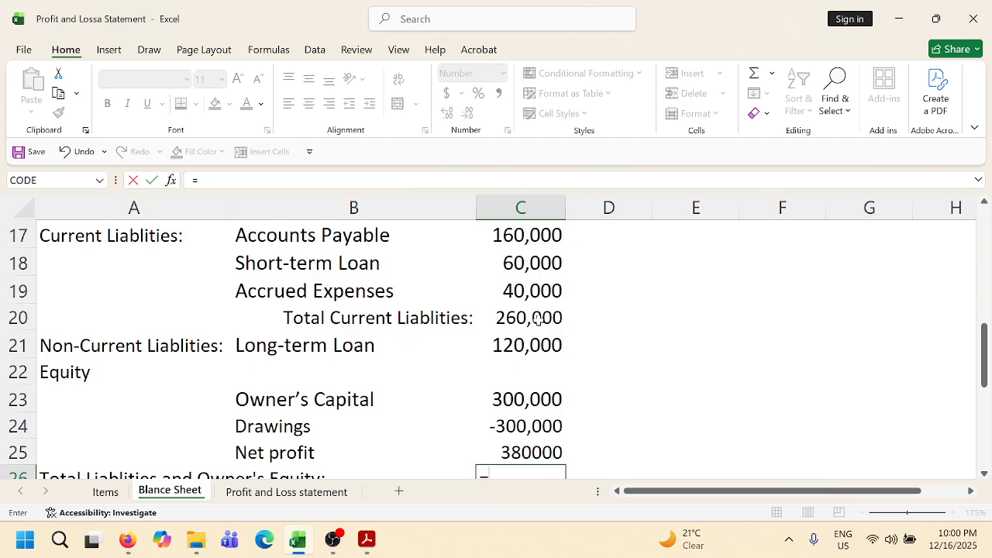
left_click(538, 320)
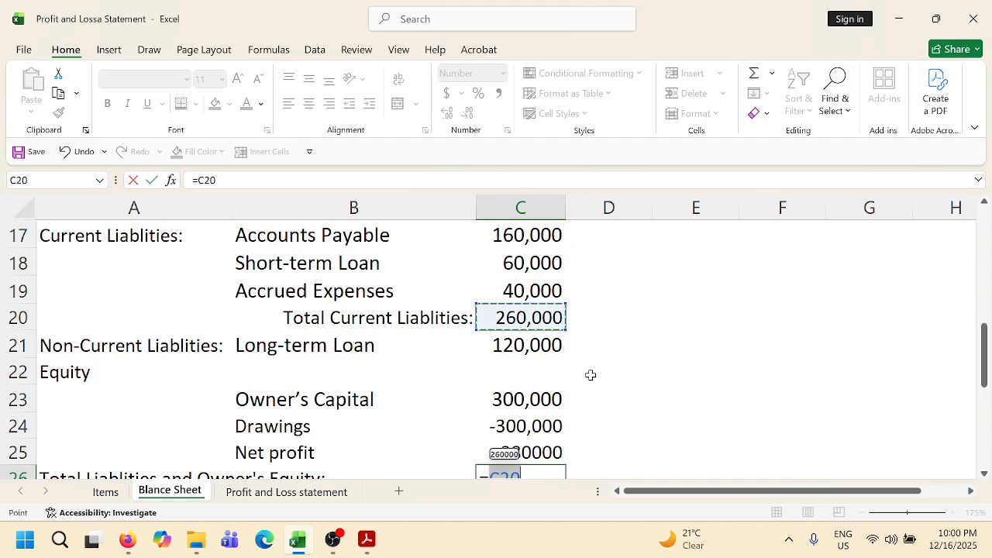
type("+")
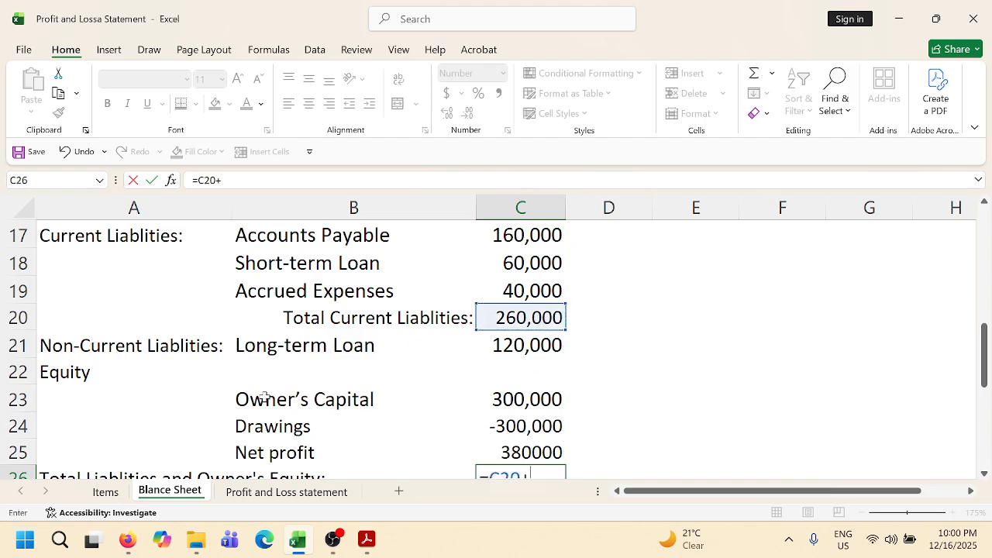
left_click(523, 345)
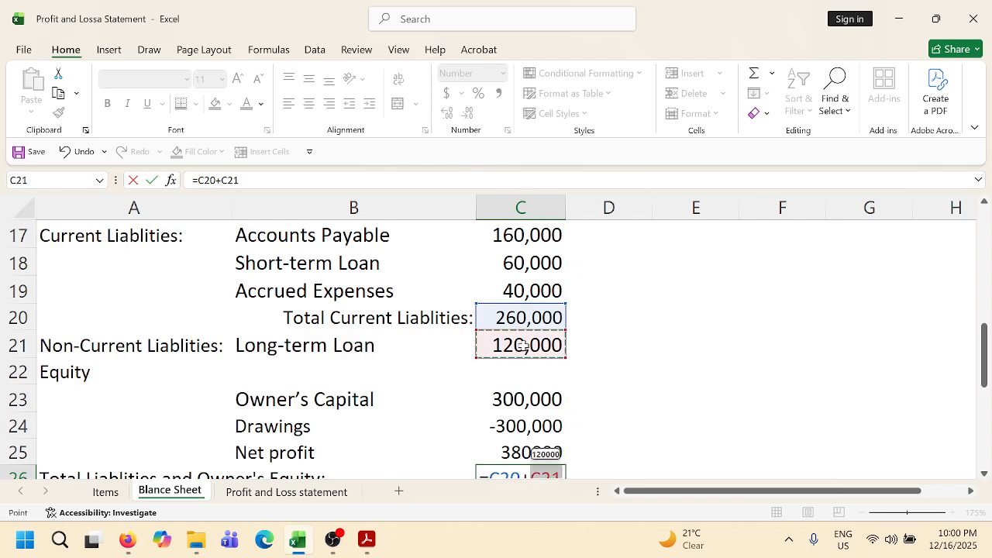
type("+")
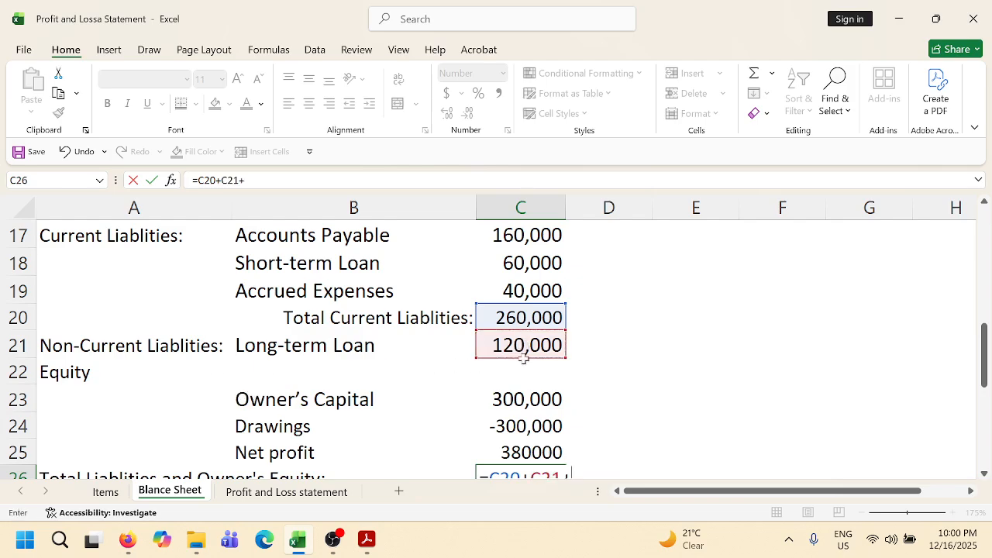
scroll(445, 406, "down", 2)
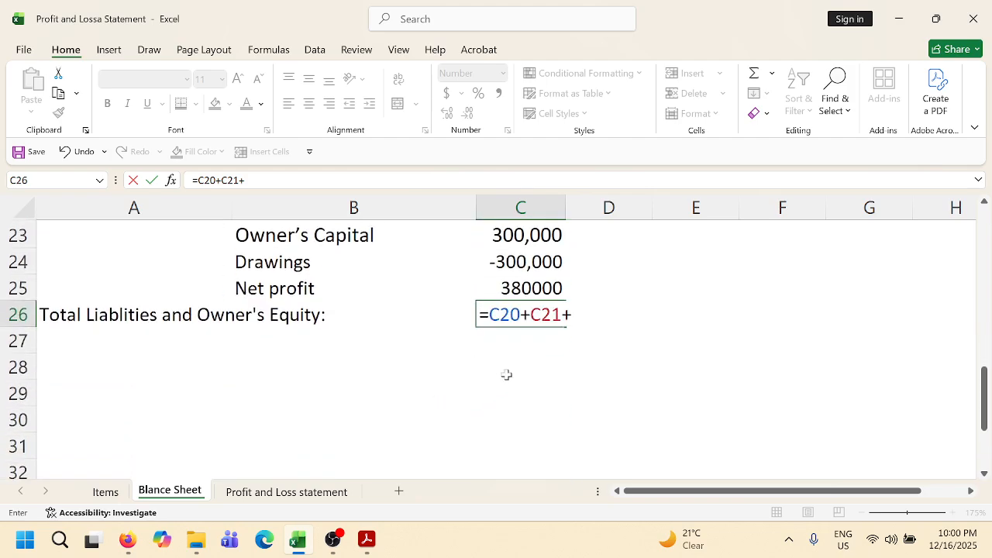
left_click(527, 289)
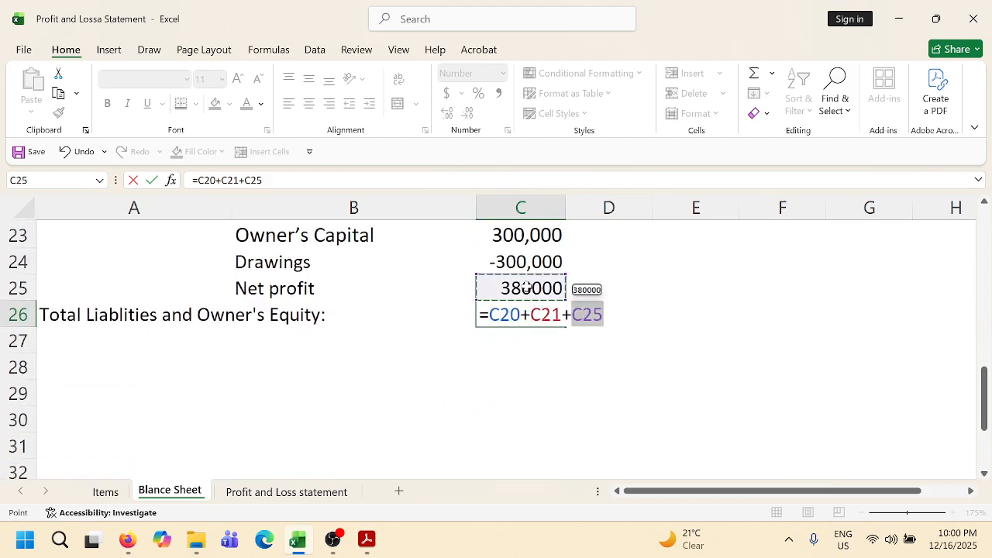
key("Return")
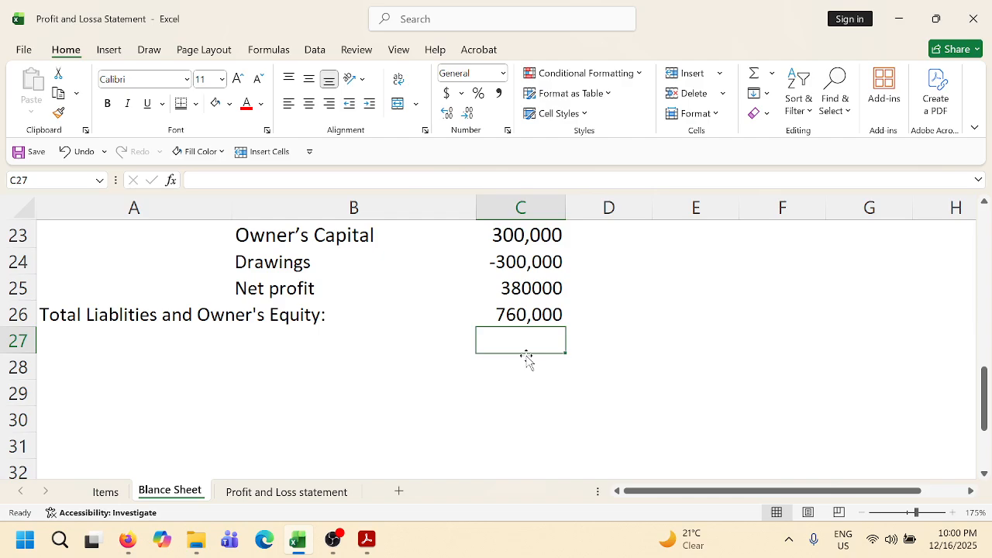
Insert a blank row above the Liablities heading, directly below the Total Fixed Asset row.
scroll(508, 380, "up", 4)
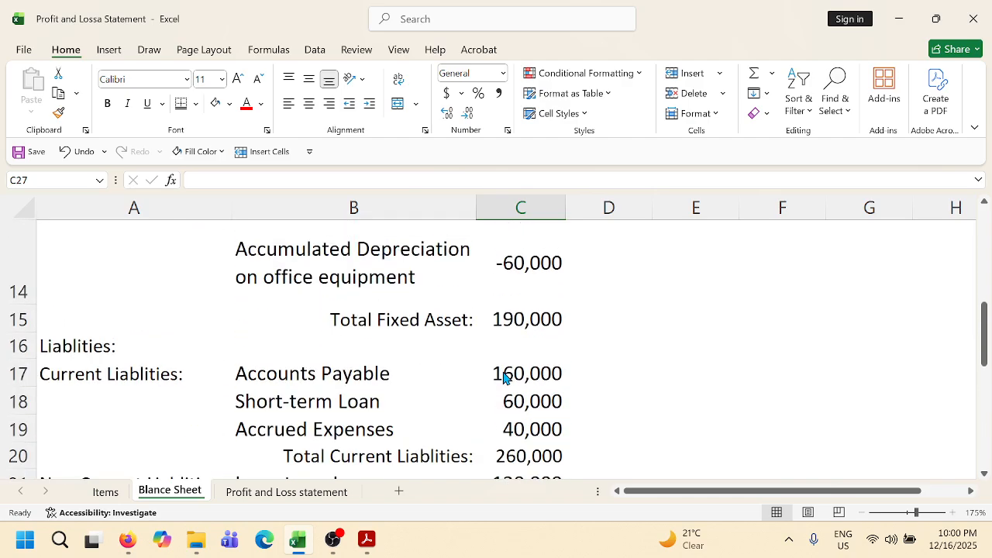
scroll(469, 360, "up", 3)
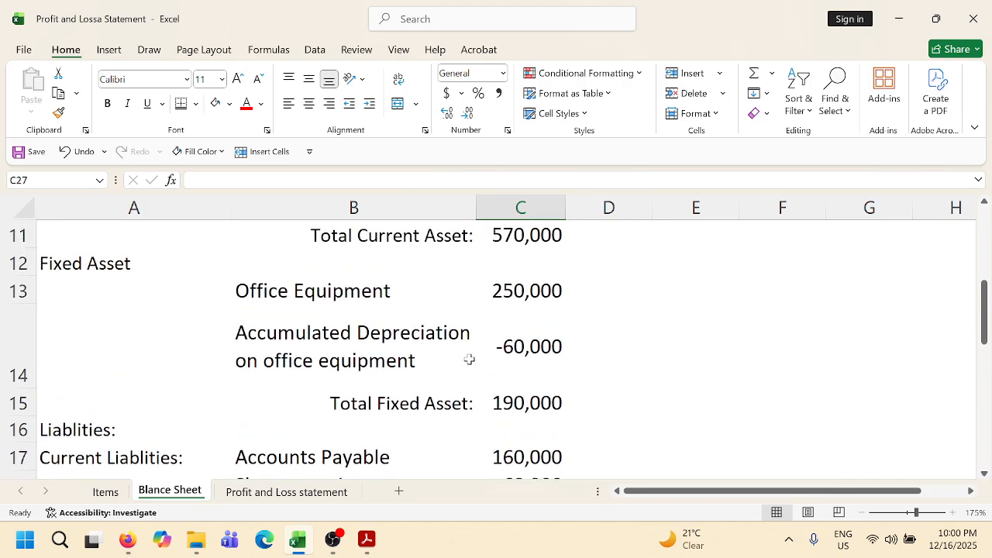
scroll(473, 361, "down", 1)
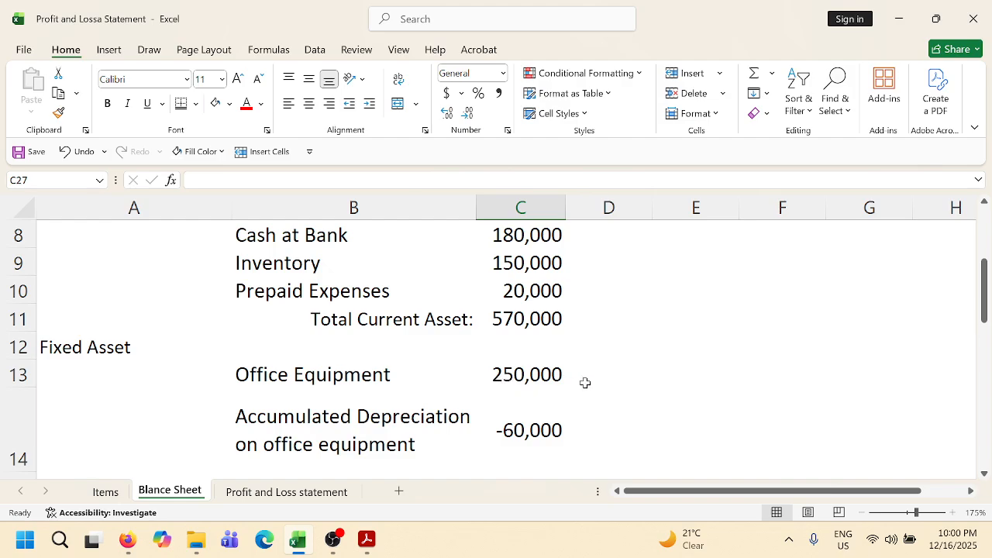
scroll(585, 383, "down", 1)
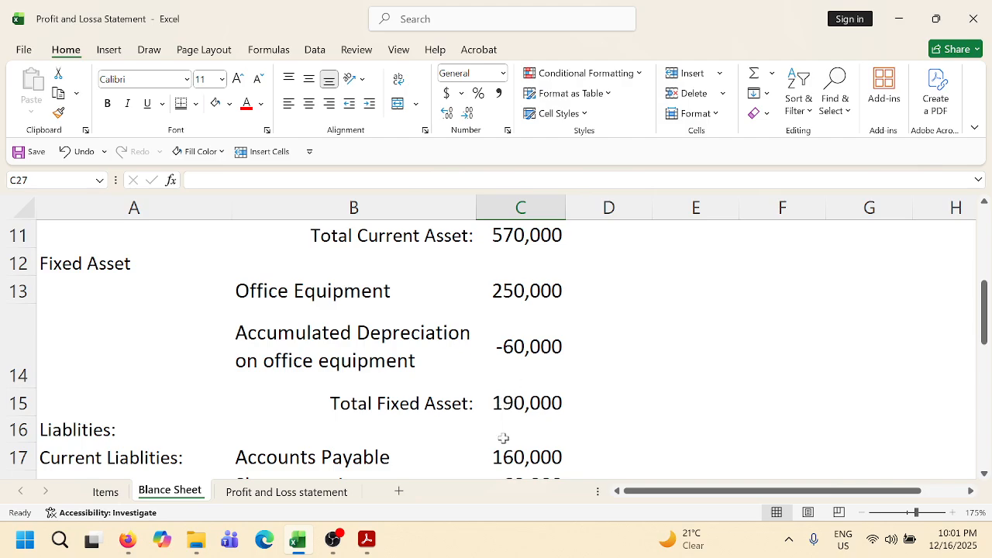
left_click(320, 428)
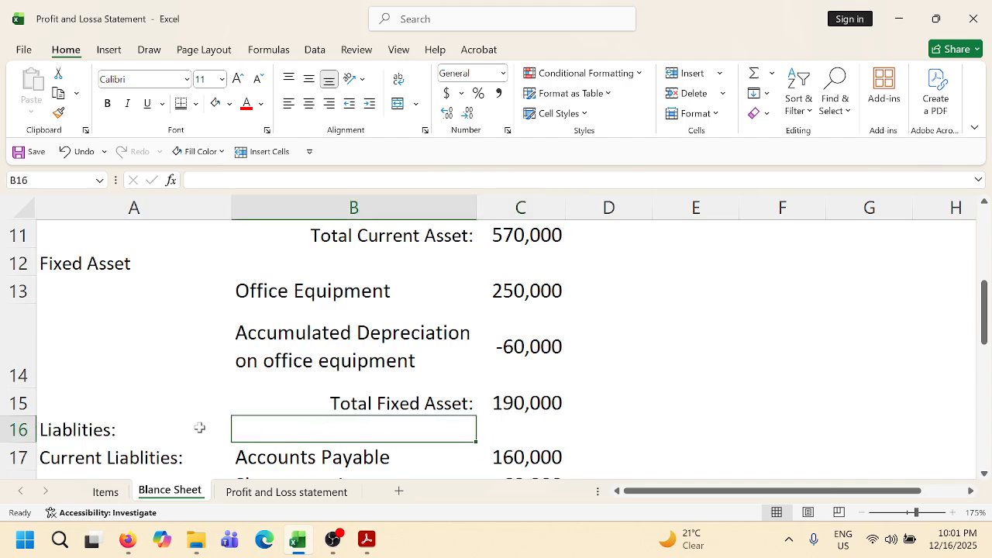
left_click(22, 430)
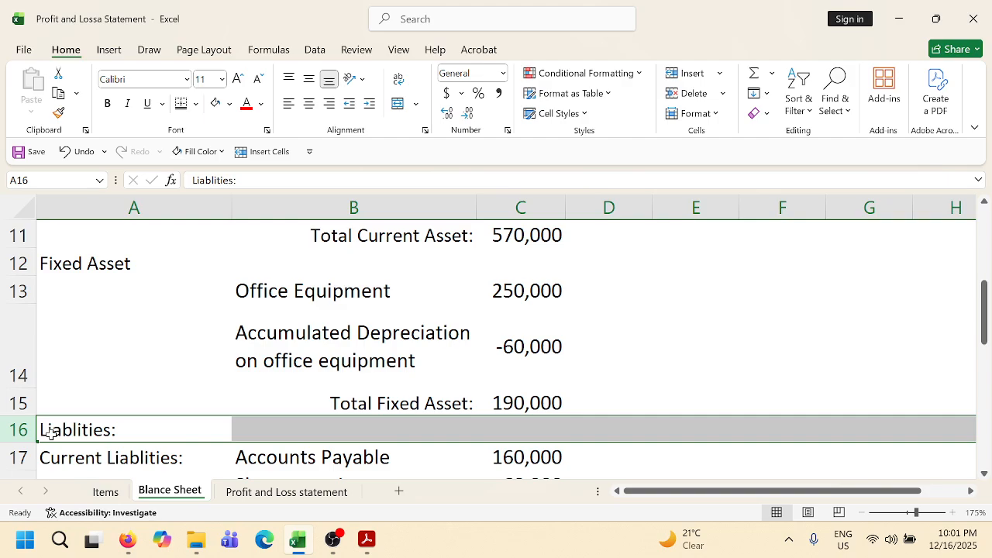
key("ctrl+shift+plus")
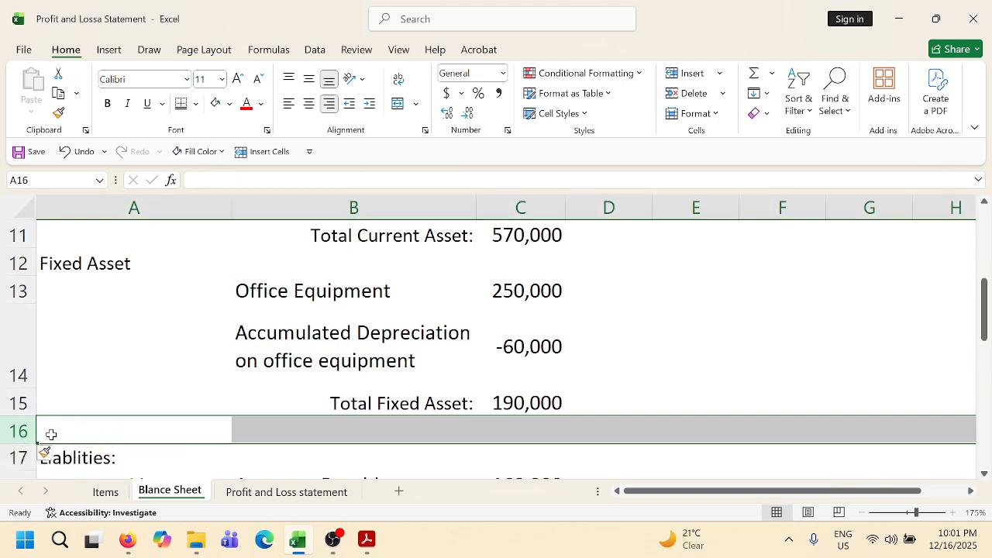
Enter the label "Total Asset:" in A16 of the blank row above Liablities.
left_click(270, 439)
left_click(206, 434)
type("T")
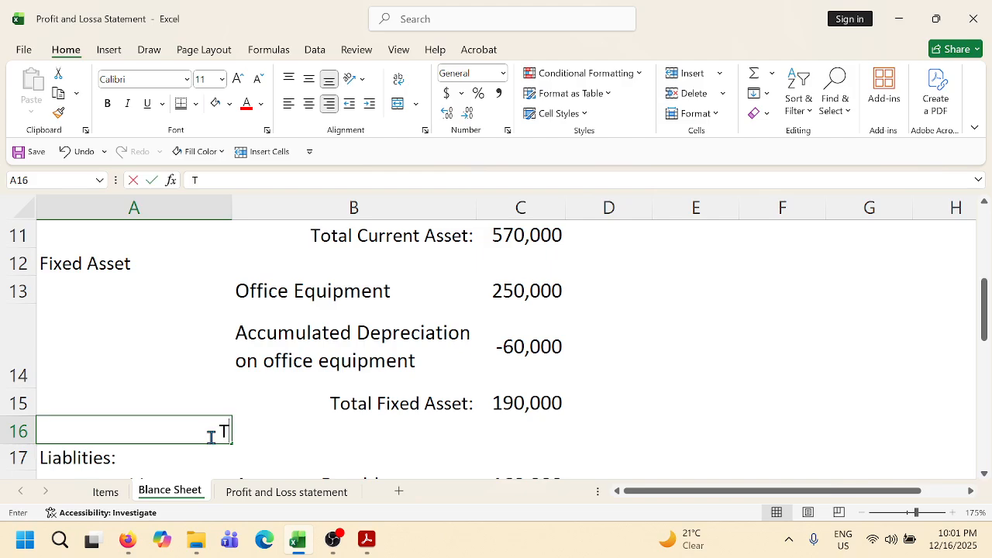
type("otal Asset:")
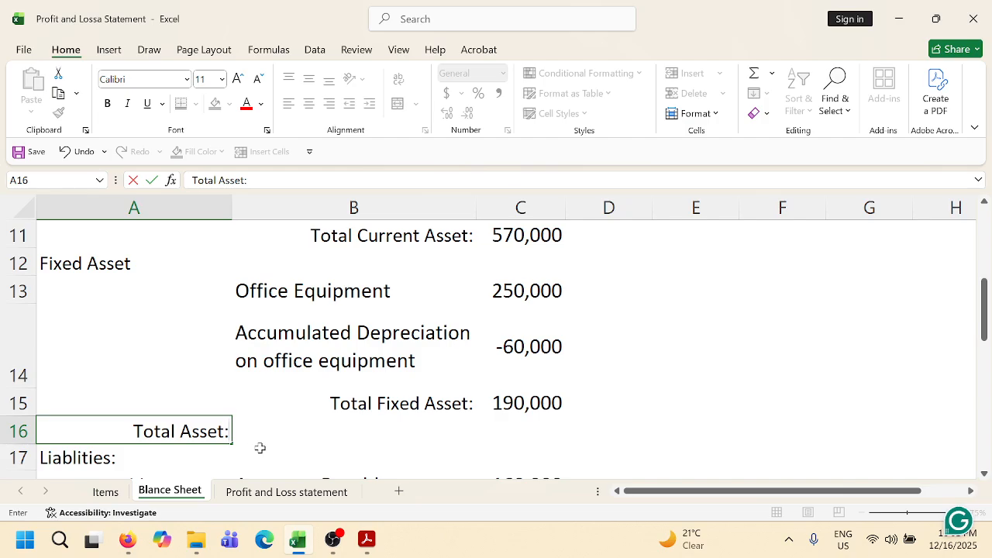
Enter the formula =C11+C15 in C16 to add the current and fixed asset totals.
left_click(509, 438)
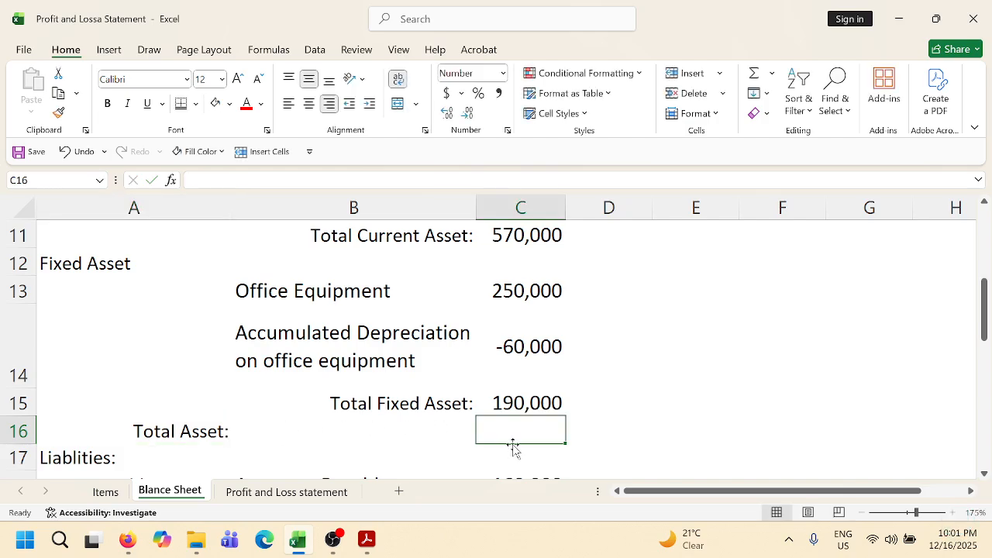
type("=")
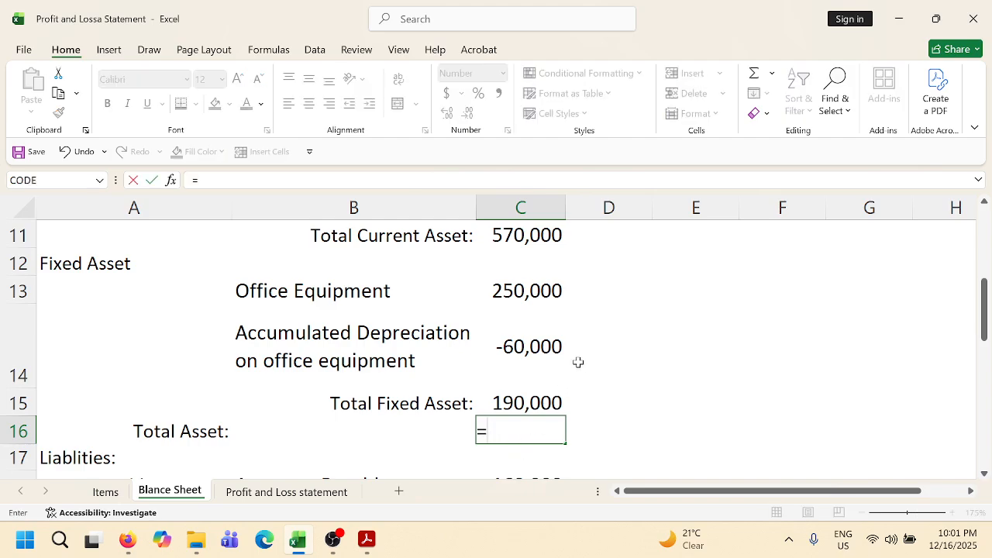
scroll(565, 354, "up", 2)
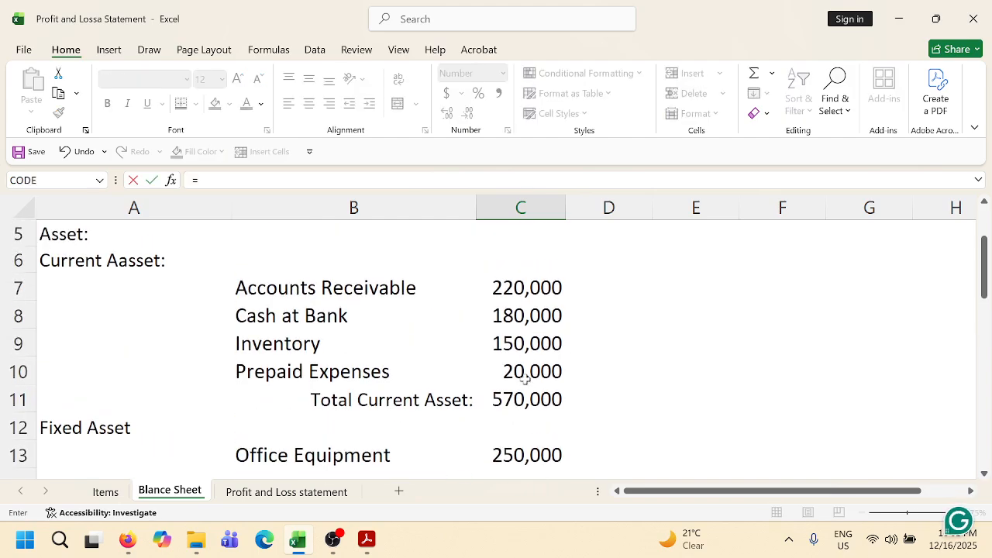
left_click(517, 404)
type("+")
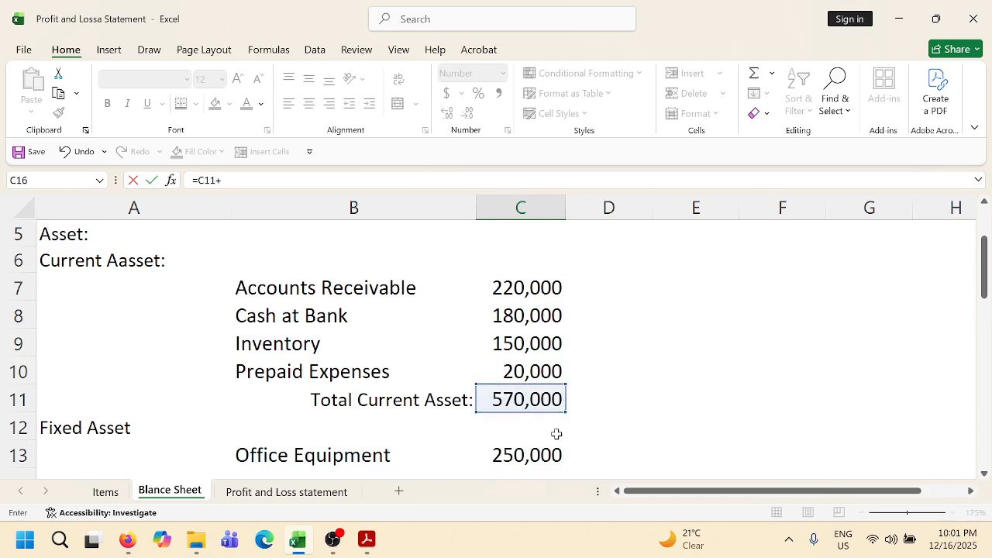
scroll(543, 411, "down", 3)
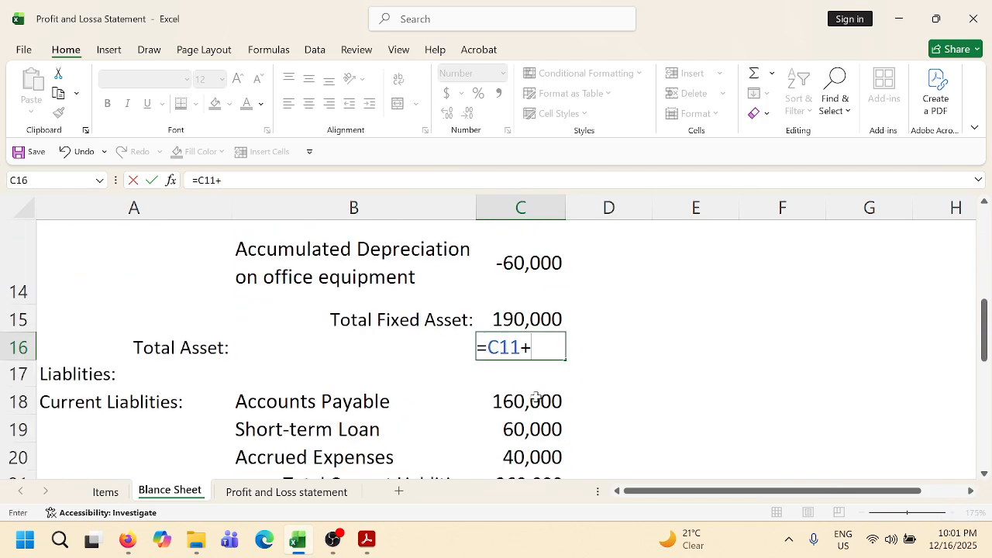
left_click(529, 317)
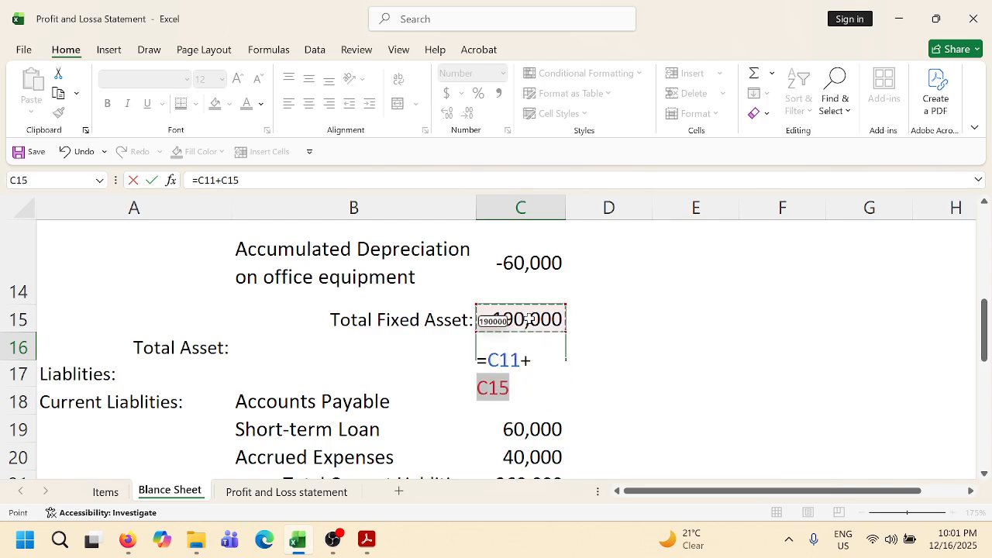
key("Return")
left_click(520, 345)
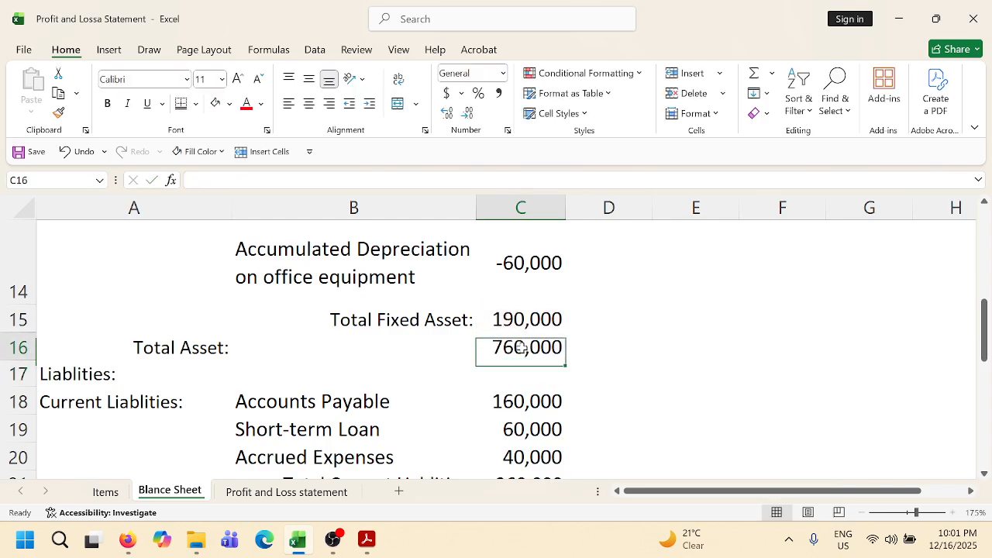
Merge A16:B16 into one cell and right-align its "Total Asset:" label.
left_click_drag(111, 344, 384, 351)
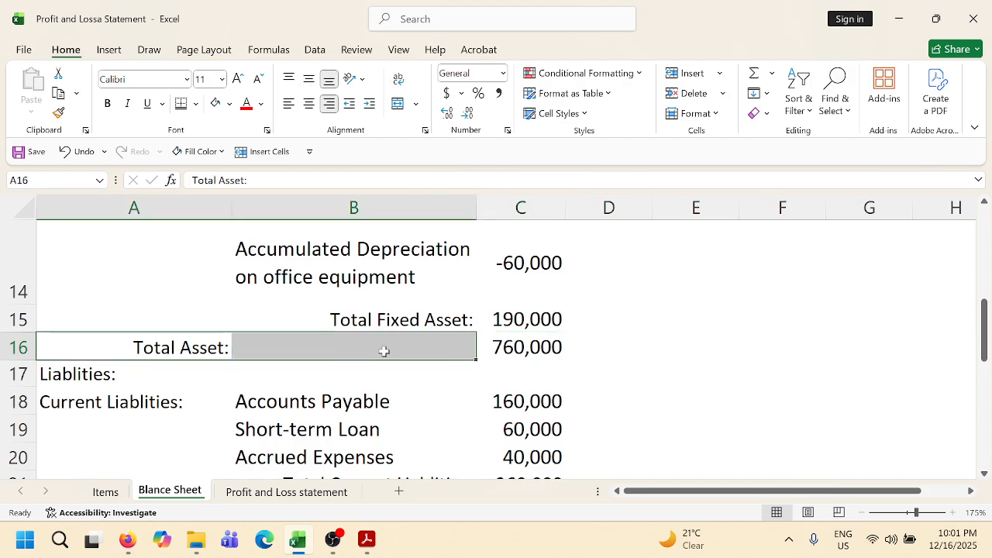
left_click(415, 104)
left_click(430, 128)
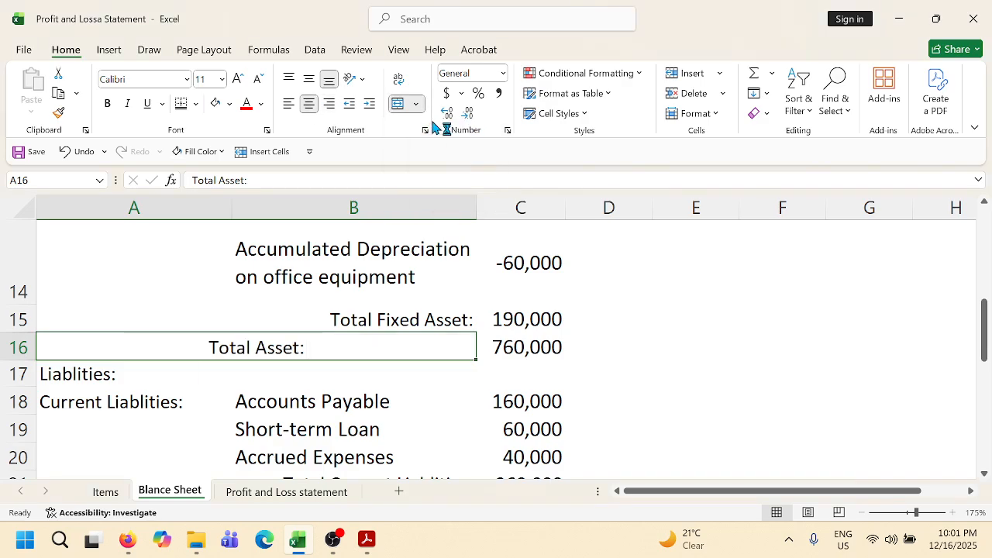
left_click(331, 105)
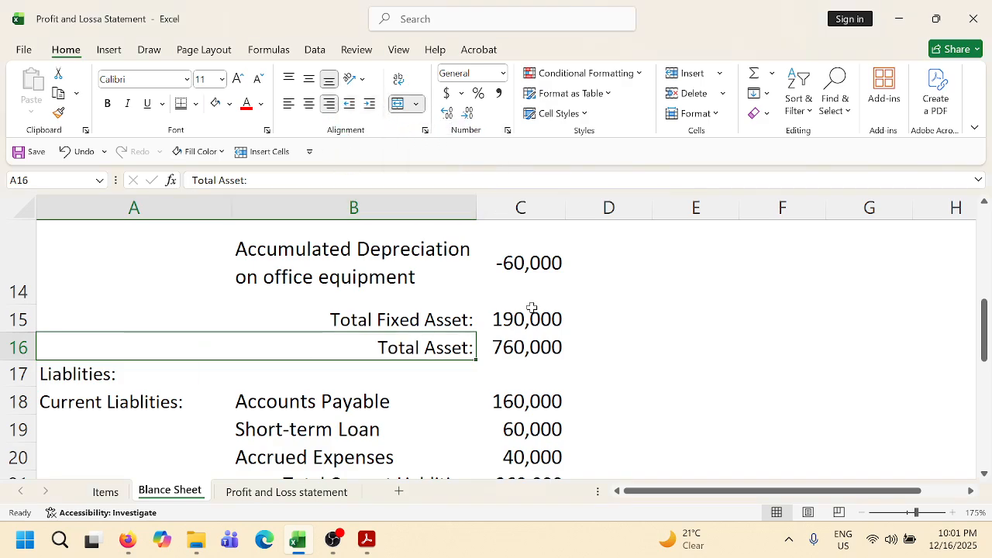
left_click(606, 361)
Apply all borders to the balance sheet body, from the Asset heading in A5 through the final total in C27.
scroll(505, 394, "up", 5)
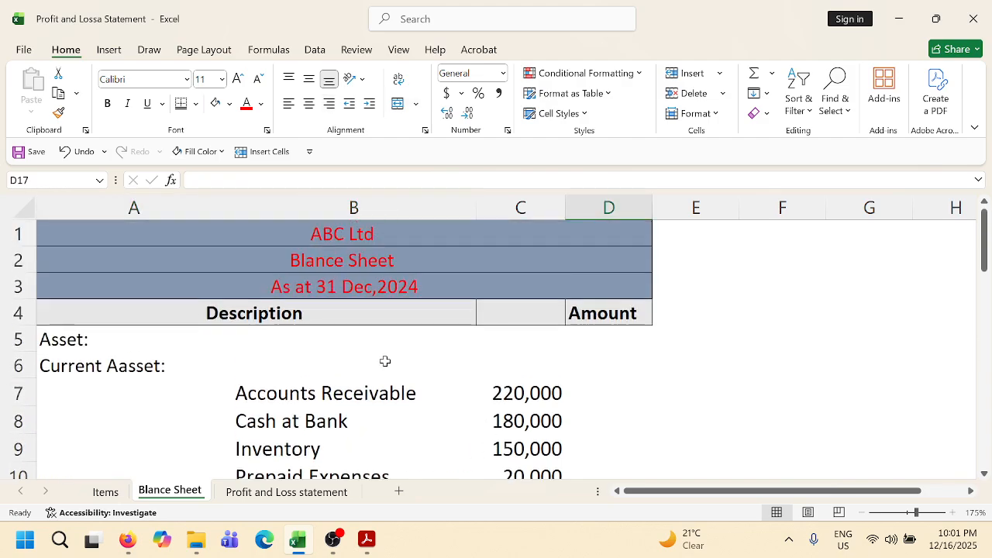
left_click_drag(87, 342, 520, 420)
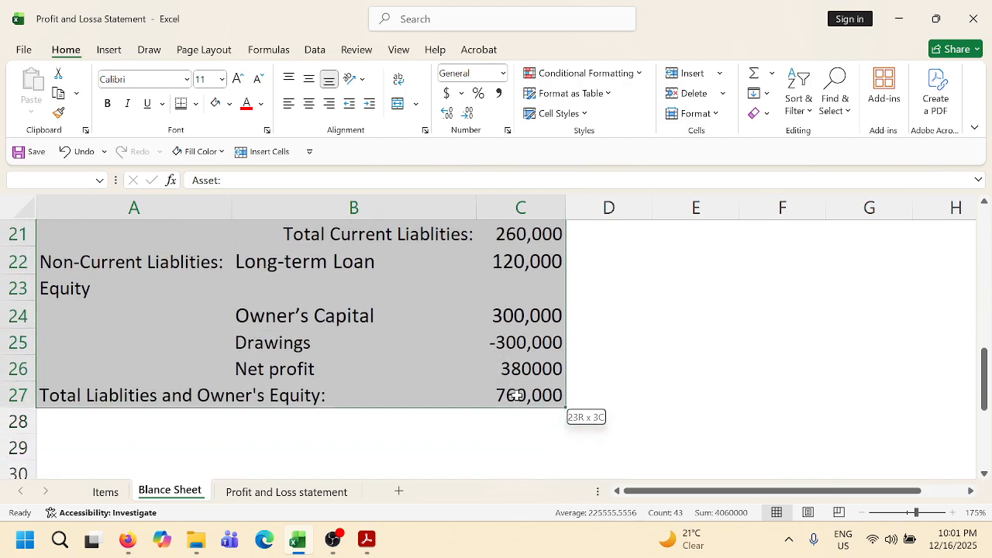
left_click_drag(516, 396, 517, 397)
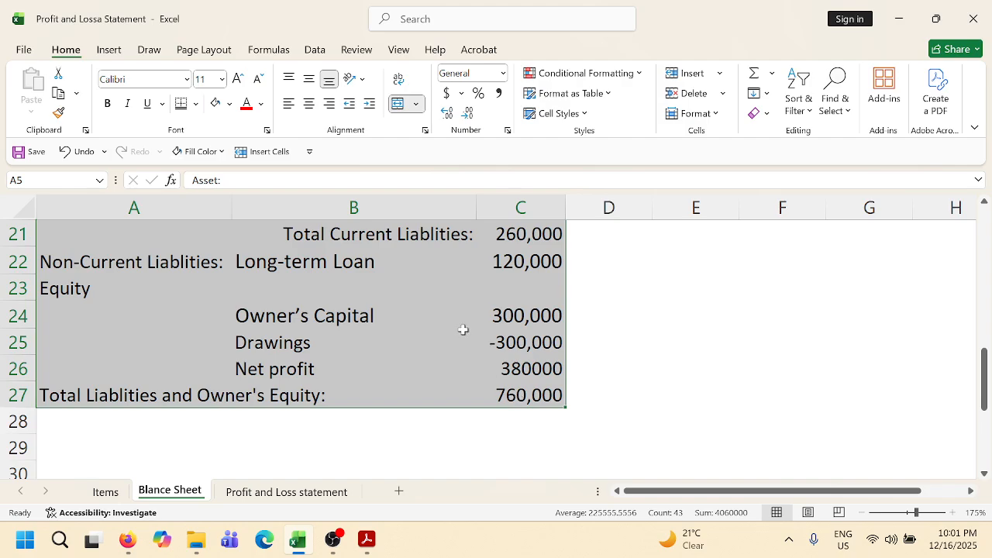
scroll(197, 233, "up", 7)
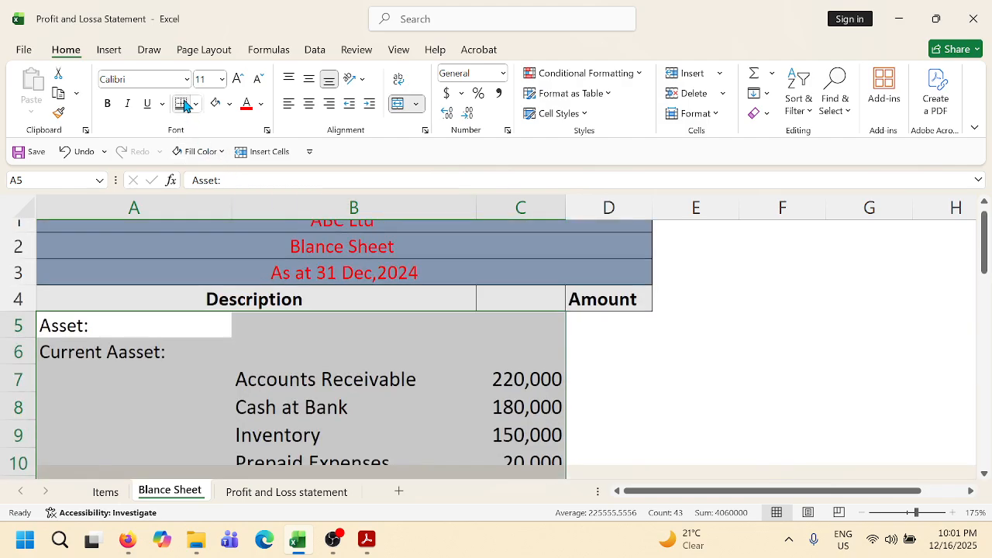
left_click(196, 104)
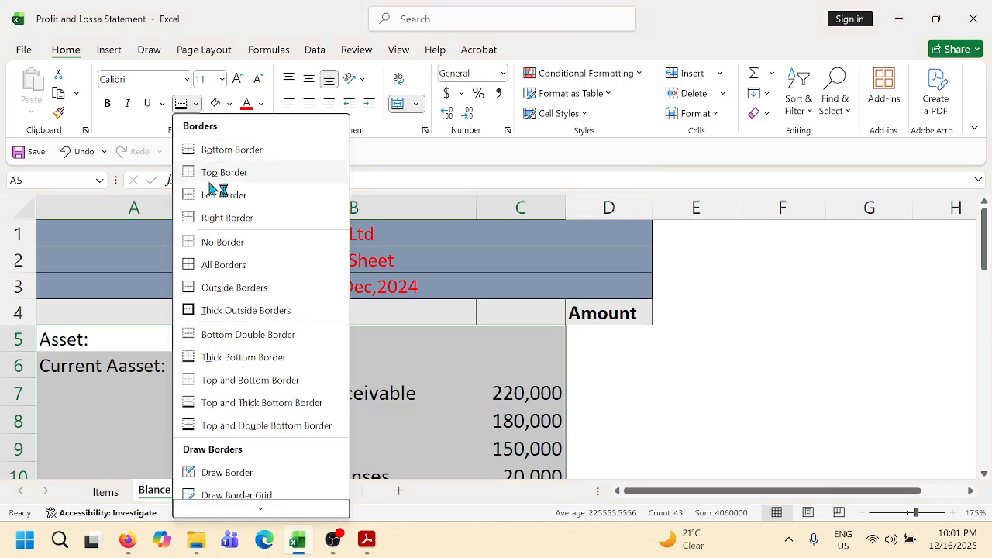
left_click(205, 261)
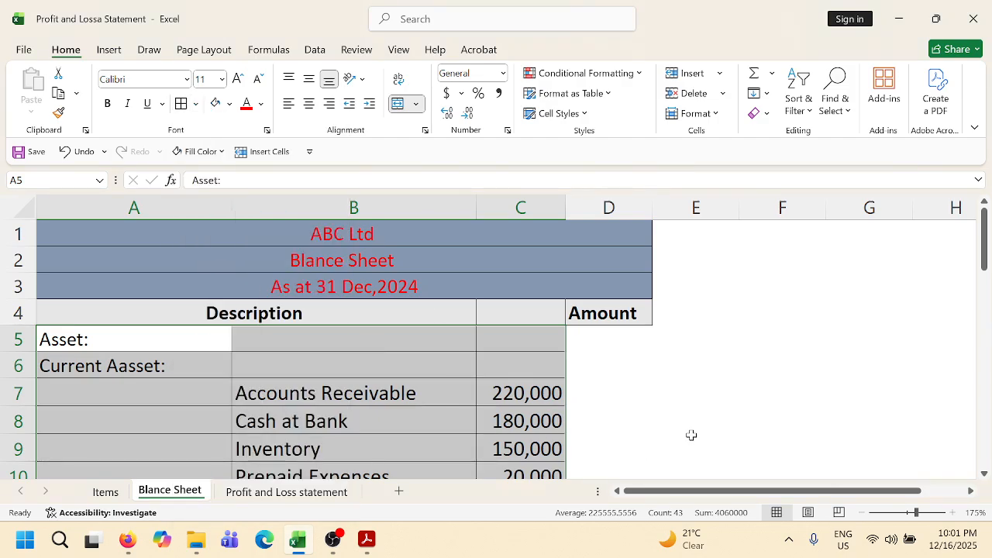
scroll(691, 434, "down", 4)
scroll(589, 445, "down", 5)
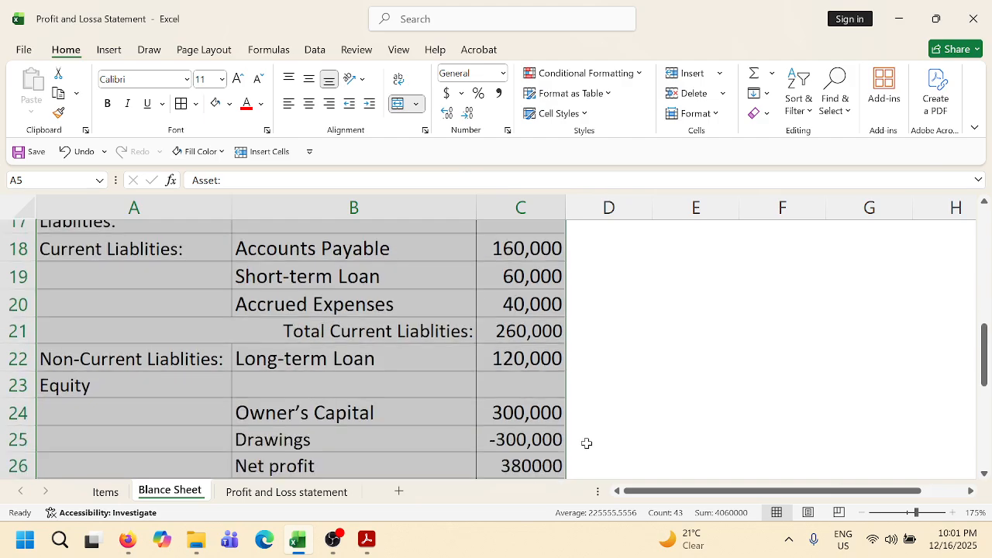
left_click(504, 428)
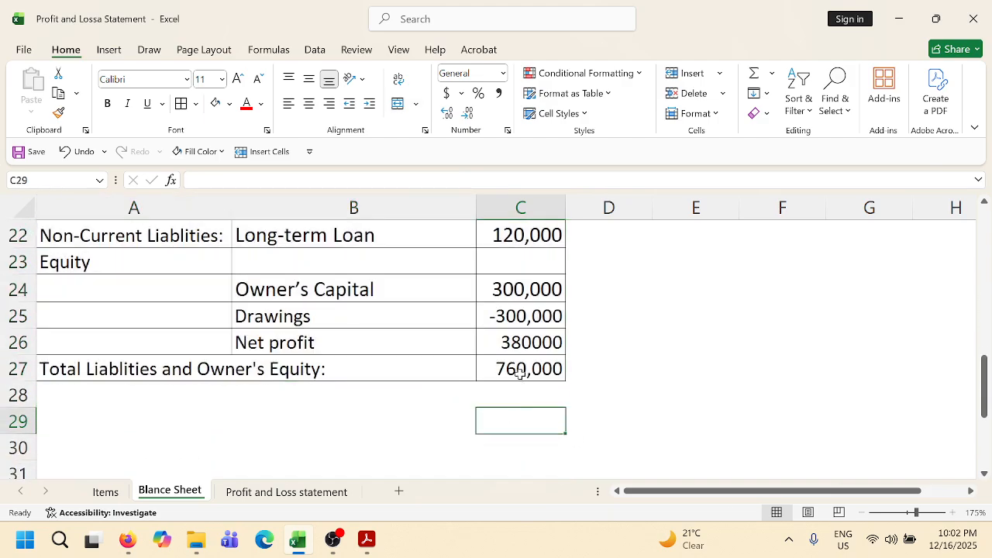
Fill the combined liabilities-and-equity total in C27 and the total asset amount in C16 with the same dark gray.
left_click(516, 371)
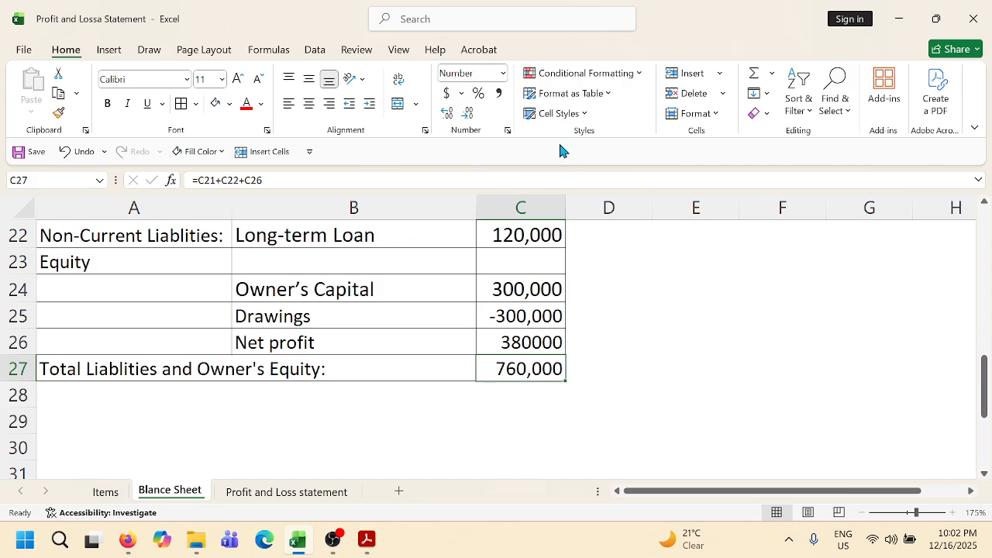
left_click(229, 104)
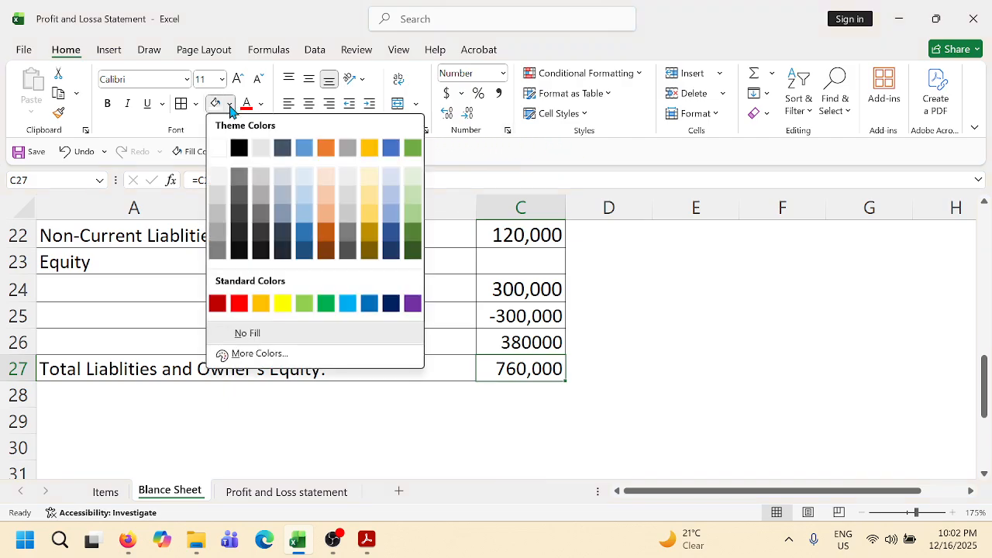
left_click(262, 217)
scroll(636, 356, "up", 3)
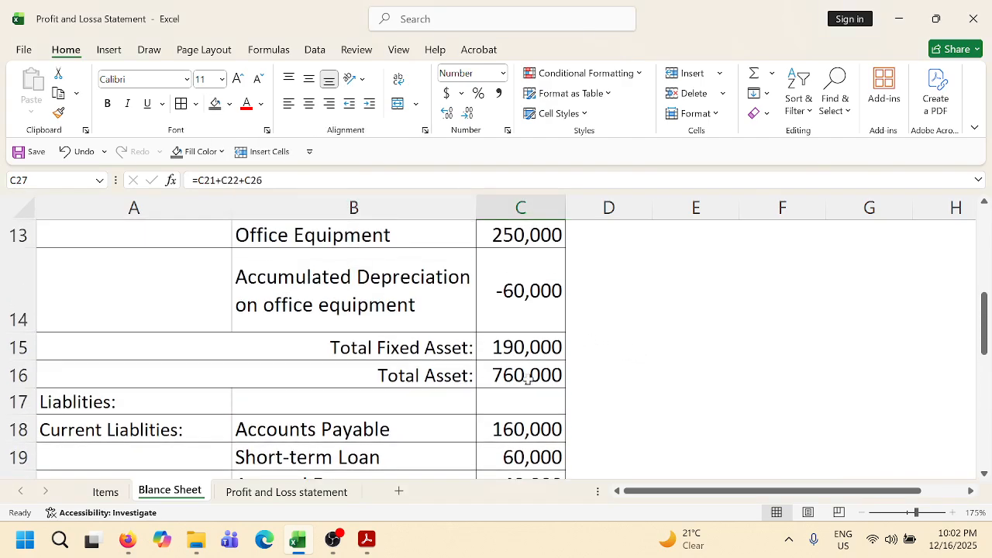
left_click(521, 377)
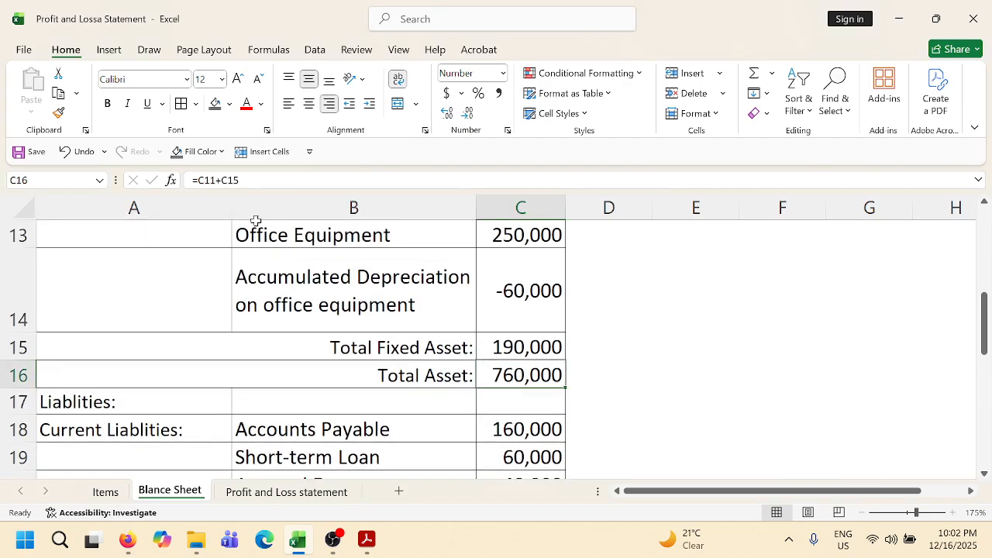
left_click(216, 104)
scroll(657, 388, "down", 2)
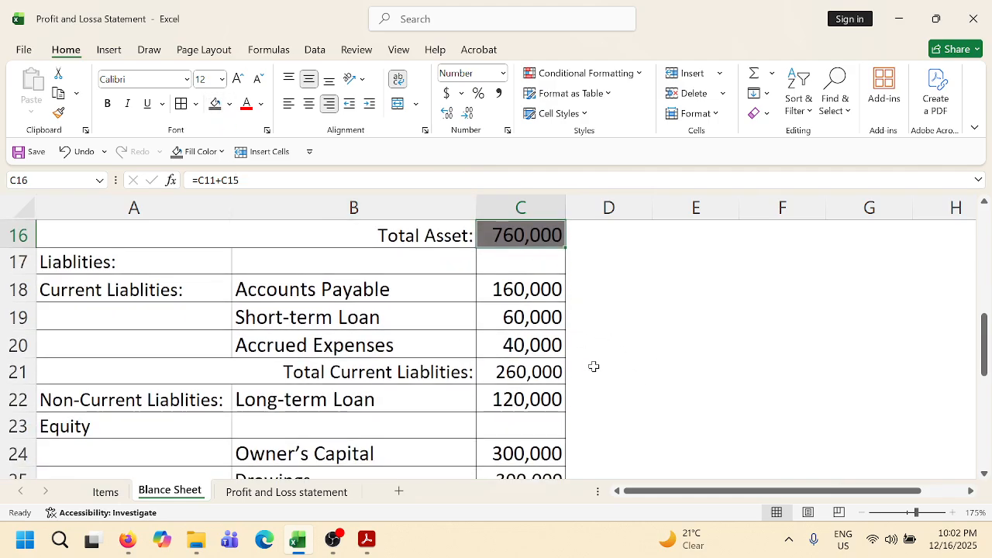
scroll(593, 365, "down", 1)
scroll(534, 436, "down", 1)
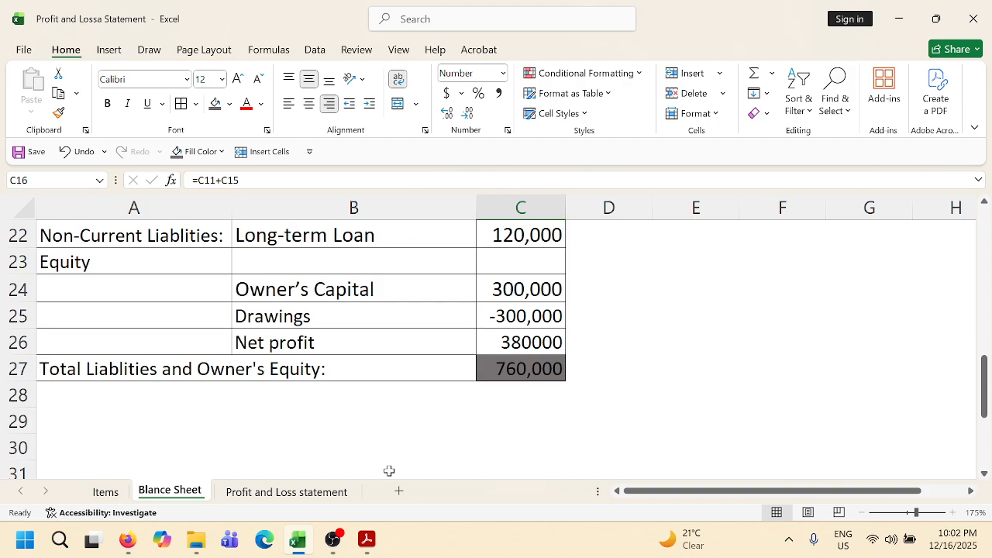
scroll(391, 376, "up", 3)
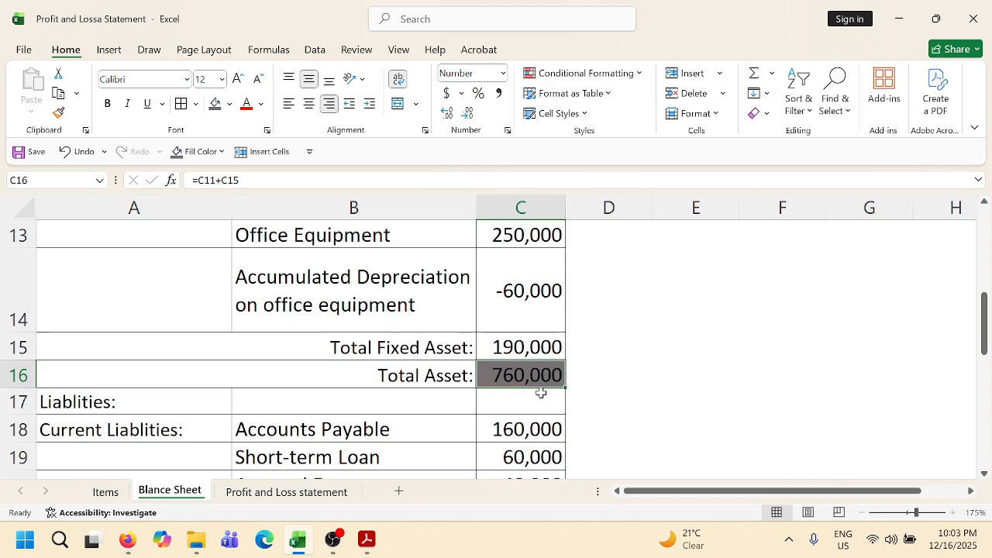
scroll(525, 363, "down", 1)
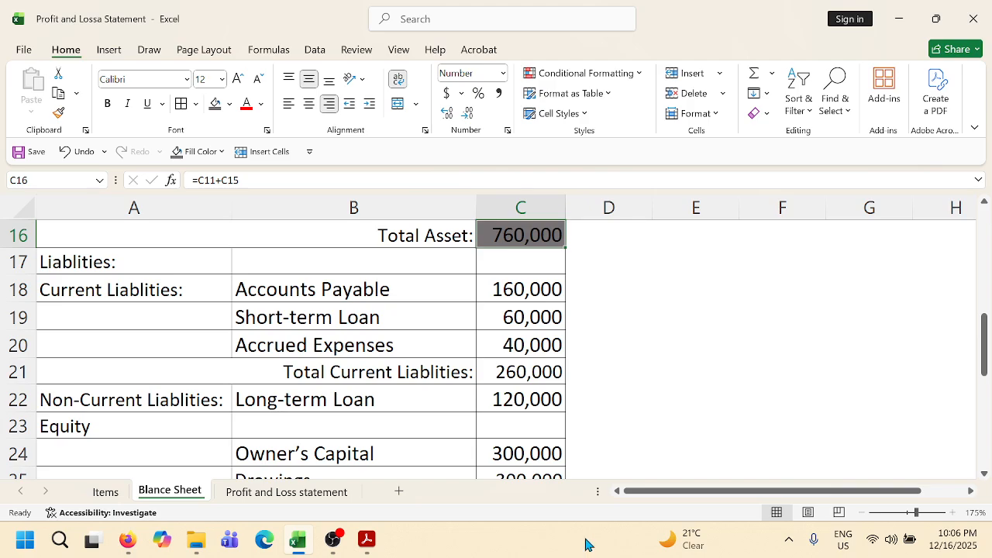
Enter the example figures 100, 15 and 115 in D18, E18 and F18 beside the Accounts Payable row.
left_click(619, 293)
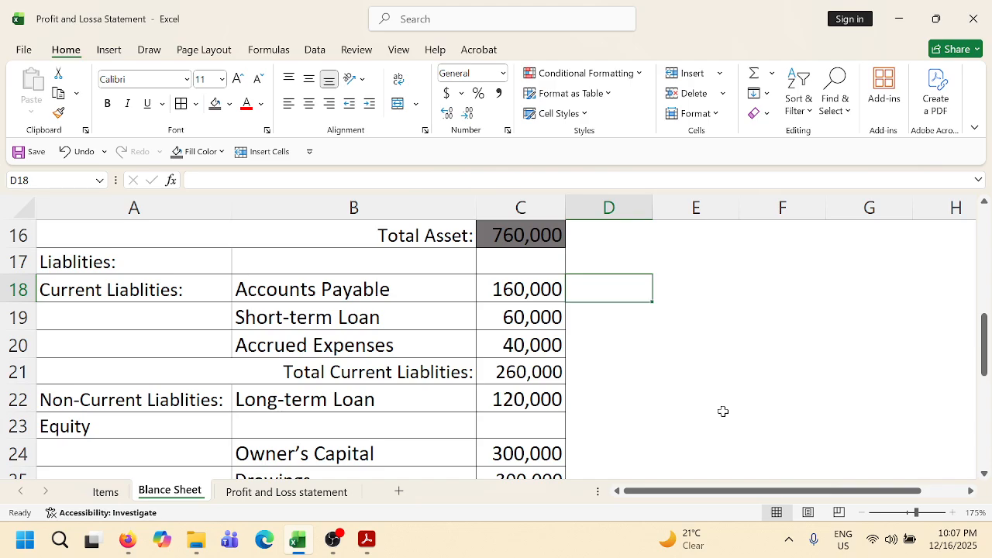
type("100")
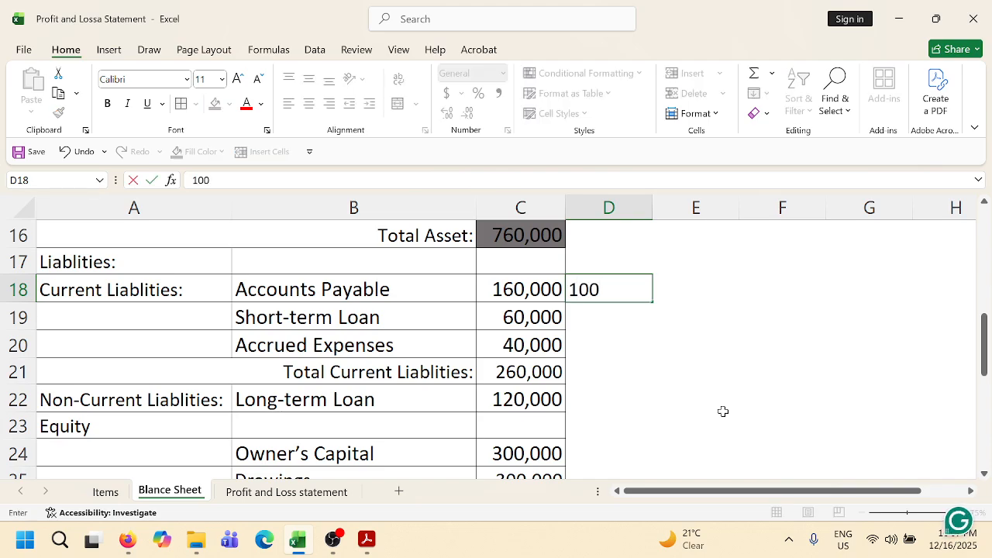
key("Tab")
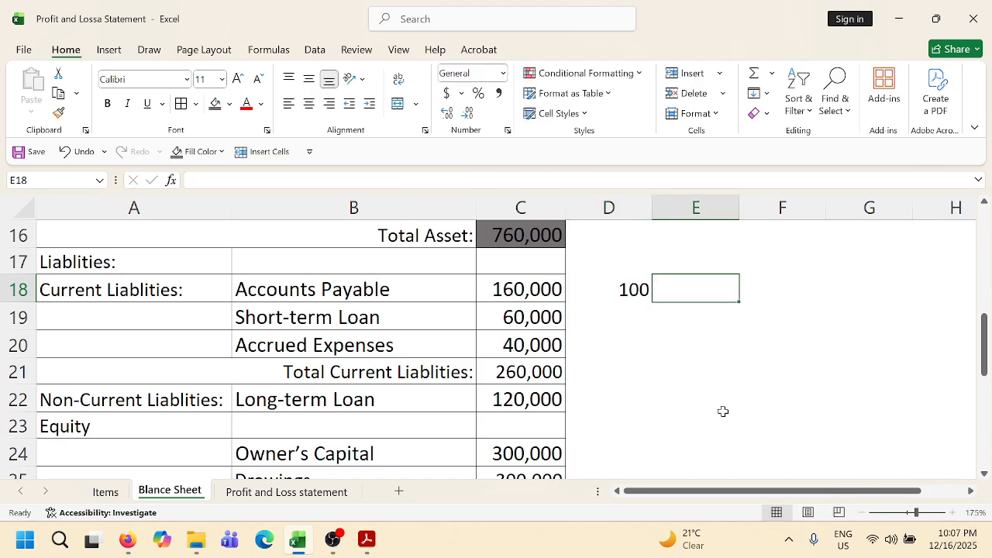
type("15")
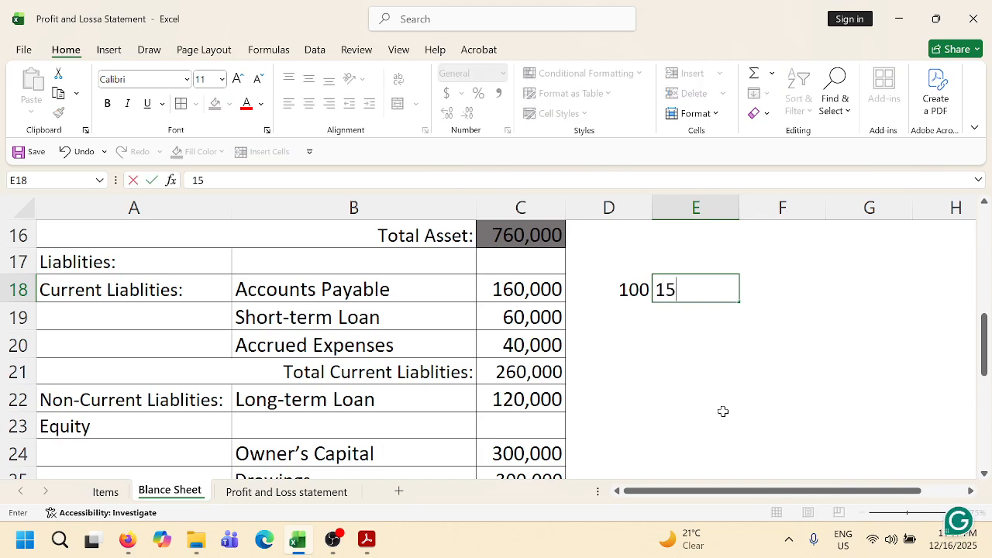
key("Tab")
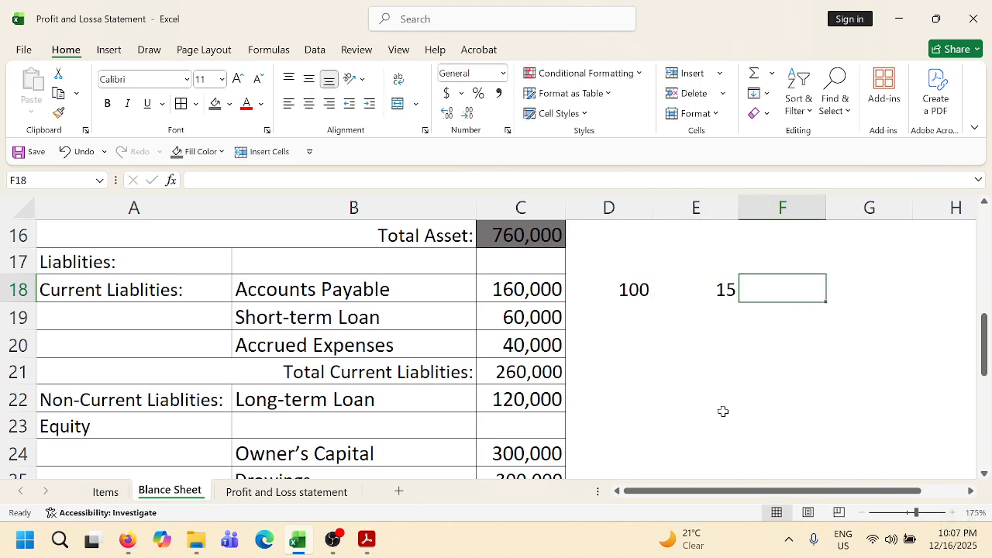
type("115")
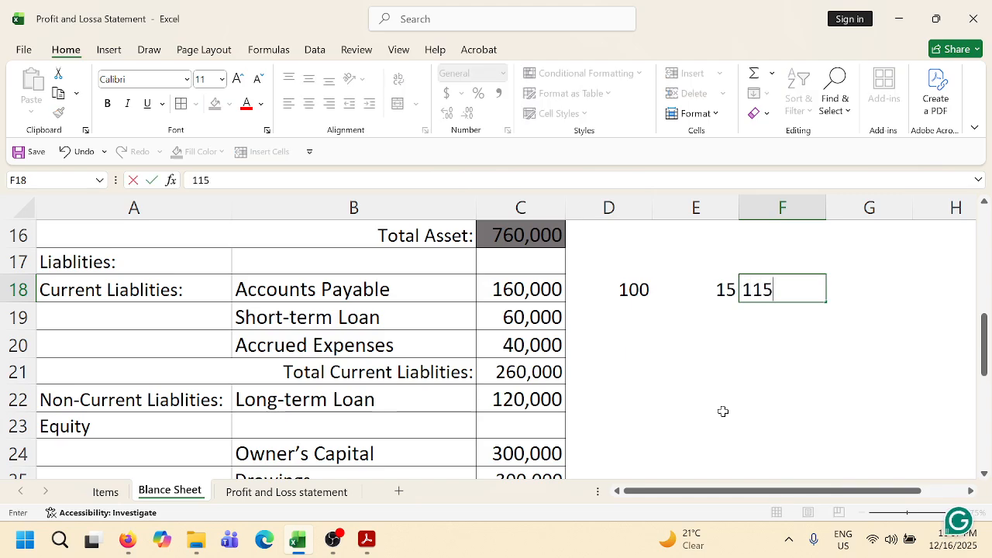
key("Tab")
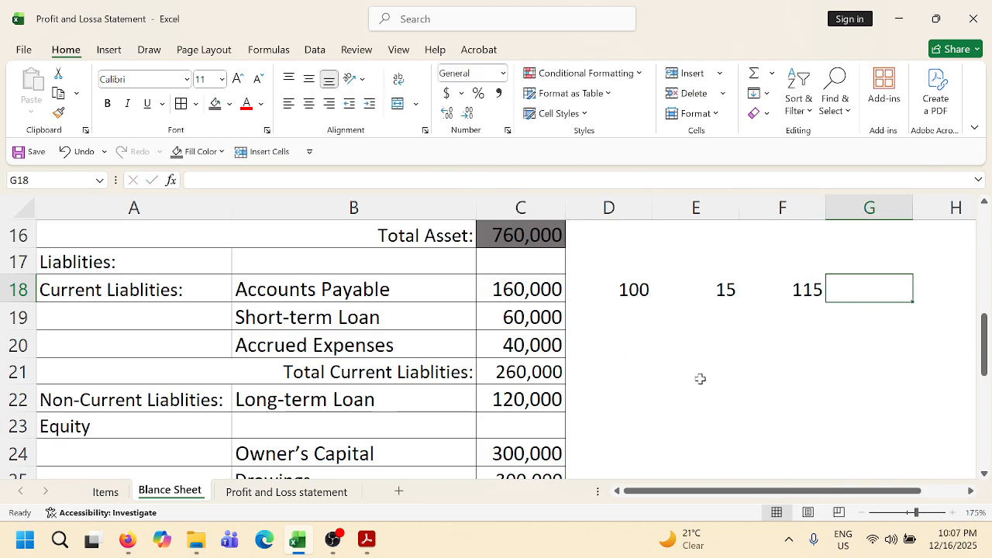
Enter the example figures 100, 15 and 85 in E19, F19 and G19 beside the Short-term Loan row.
left_click(644, 320)
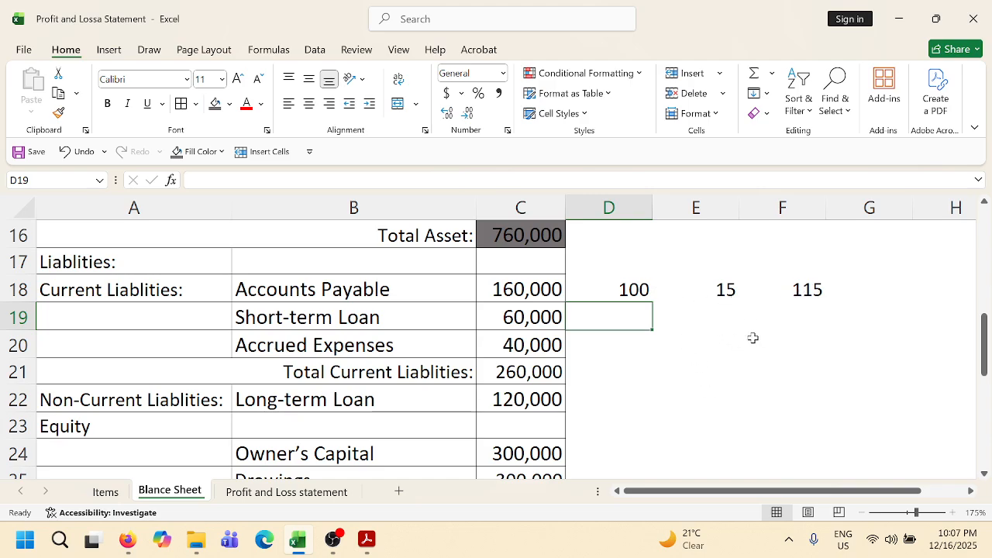
left_click(733, 317)
type("1")
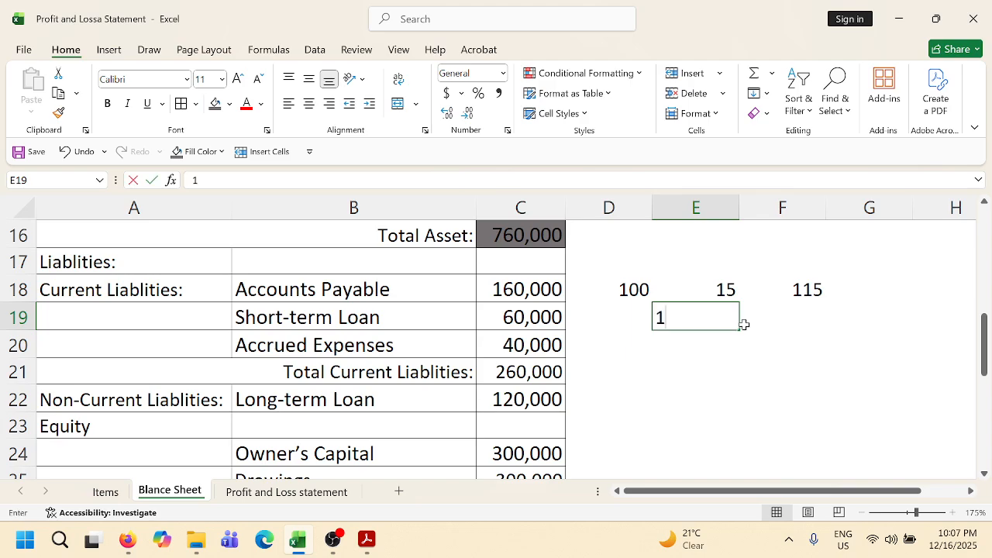
type("00")
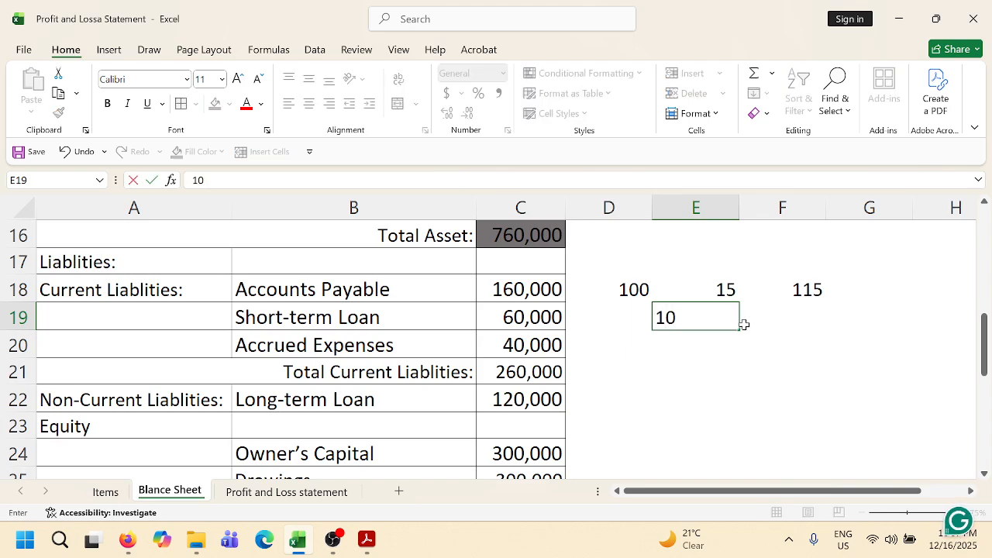
left_click(788, 334)
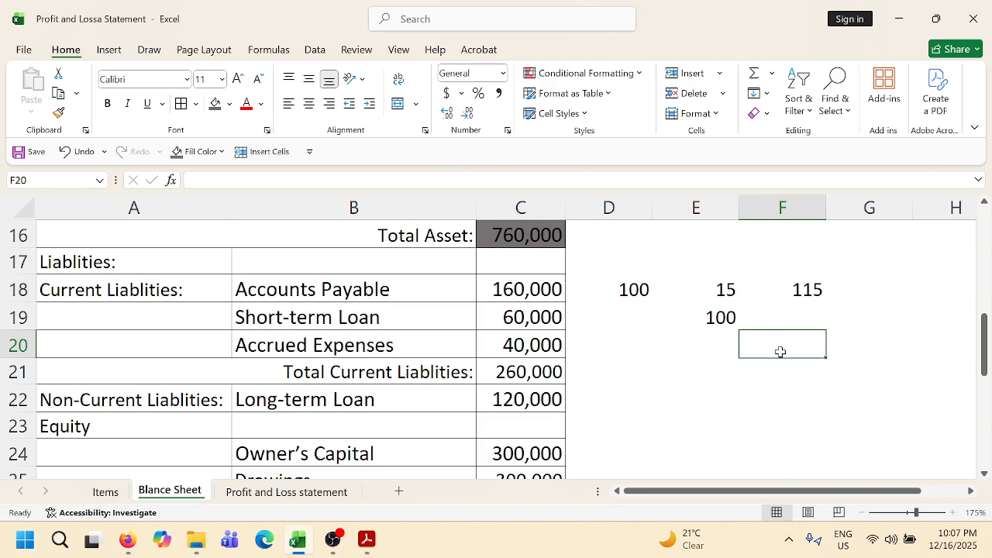
left_click(787, 314)
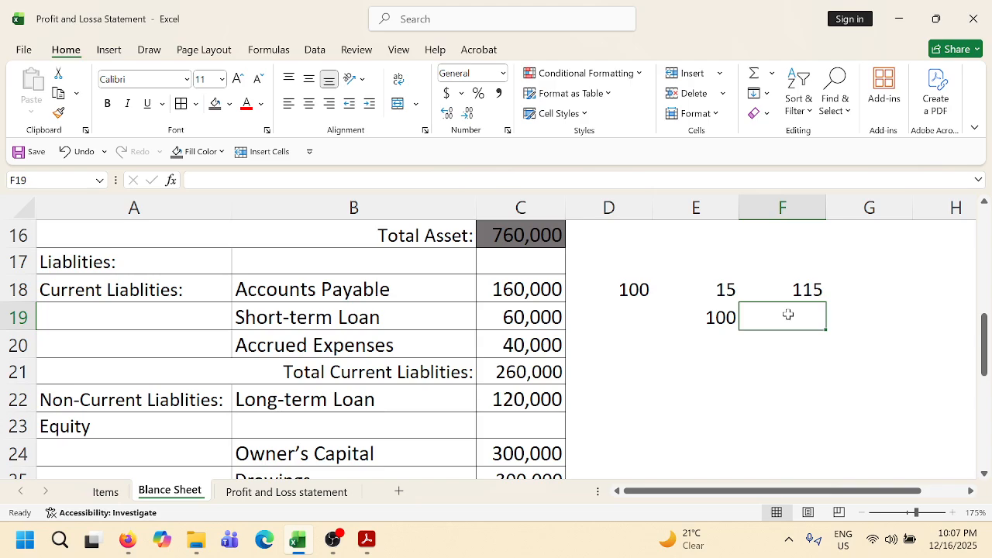
type("15")
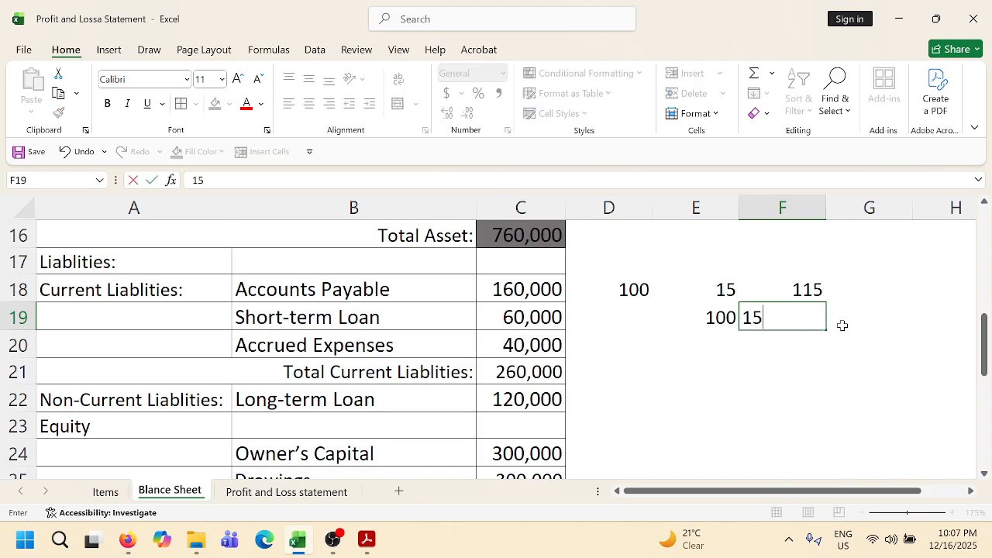
left_click(848, 318)
type("8")
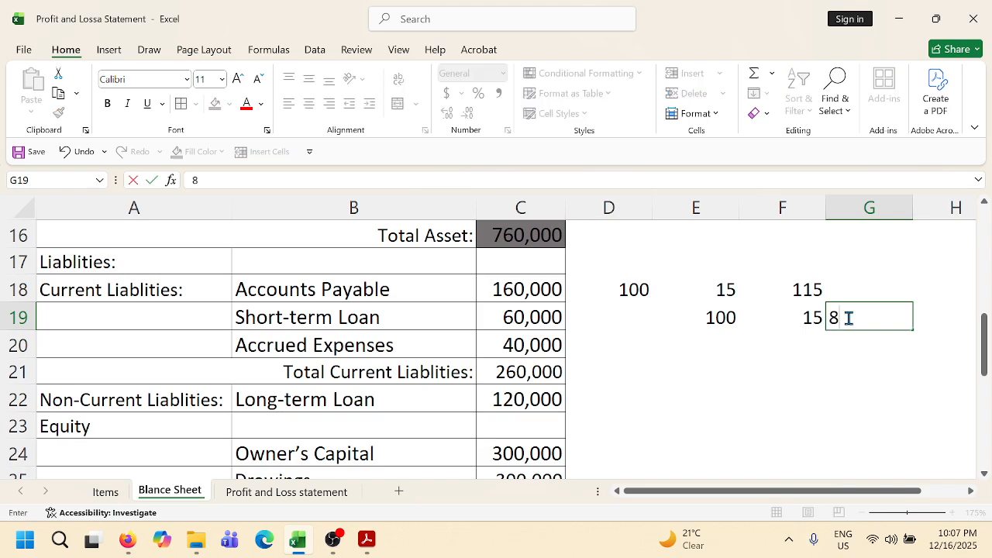
type("5")
left_click(830, 373)
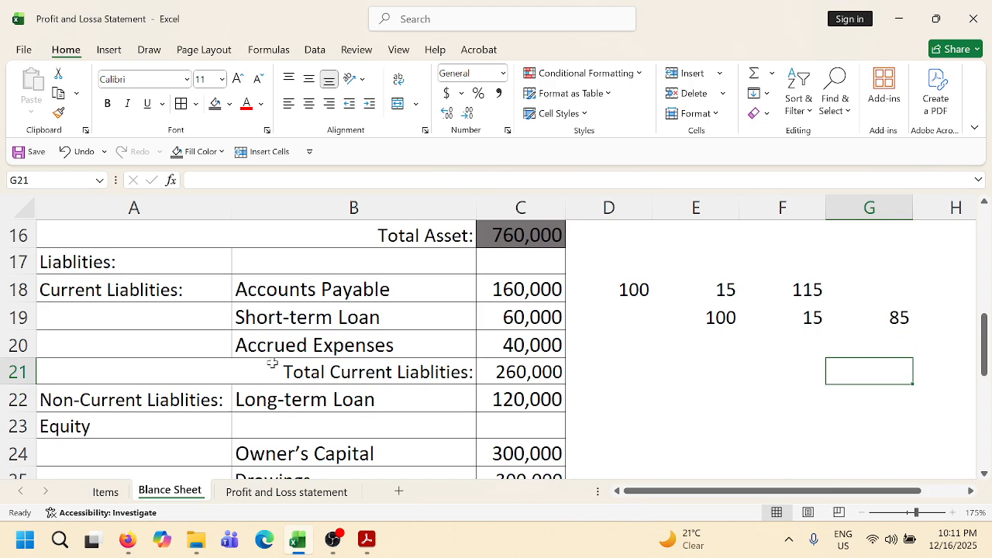
mouse_move(130, 546)
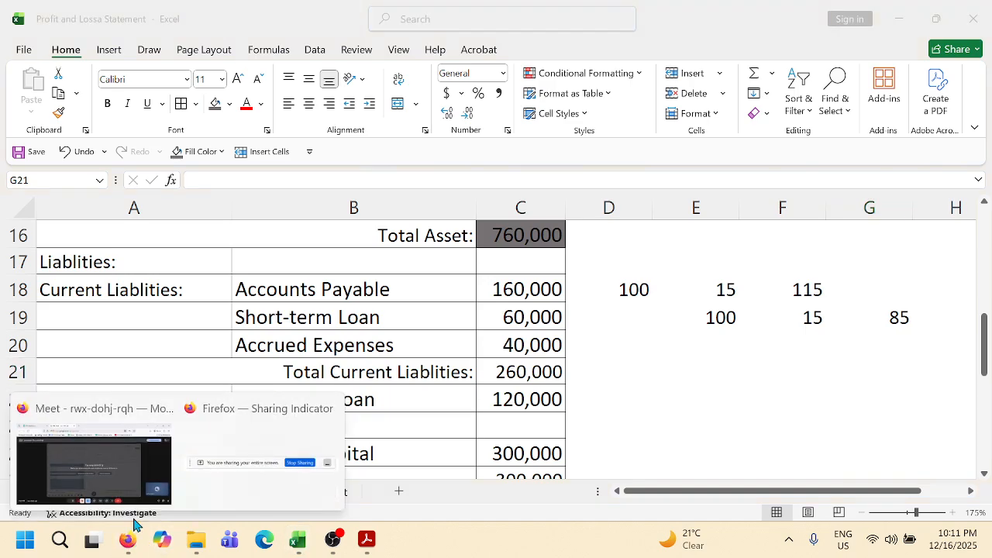
Switch to the Google Meet call in Firefox and show the list of people in the meeting.
left_click(120, 465)
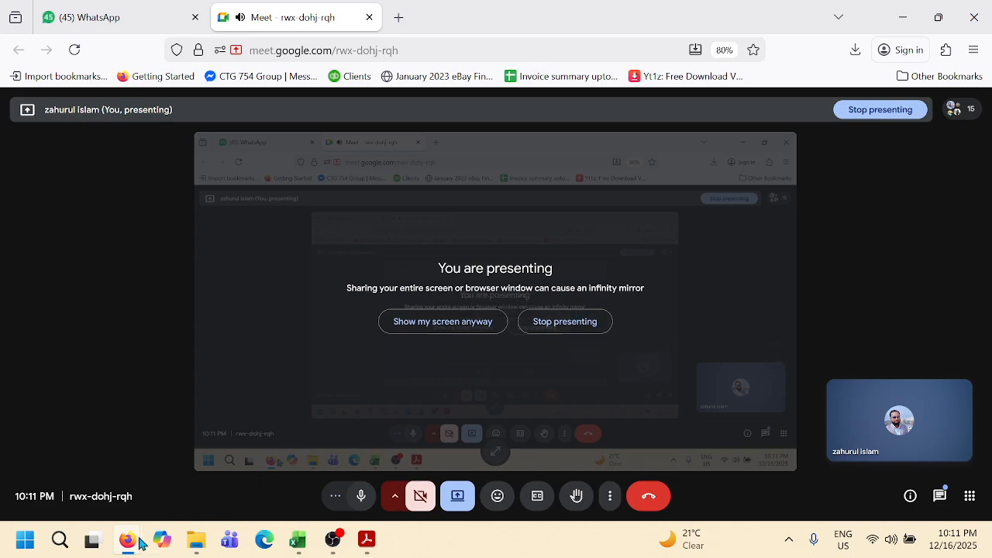
mouse_move(130, 545)
left_click(120, 473)
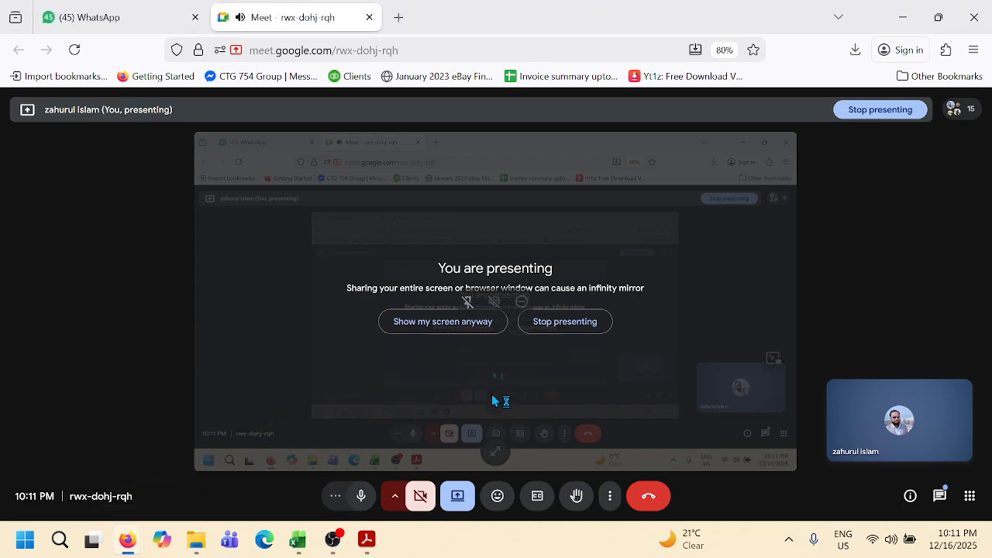
mouse_move(128, 541)
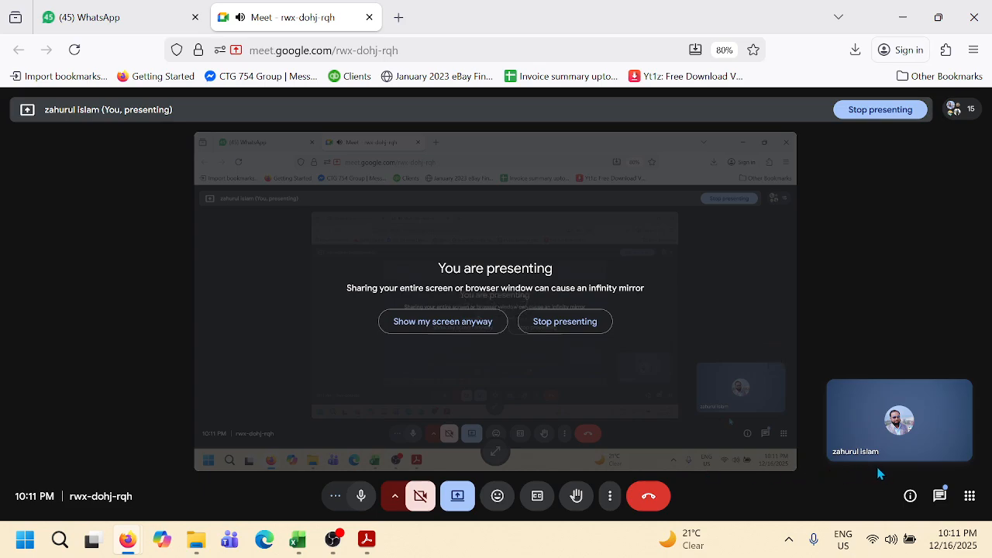
left_click(122, 18)
left_click(294, 24)
left_click(956, 113)
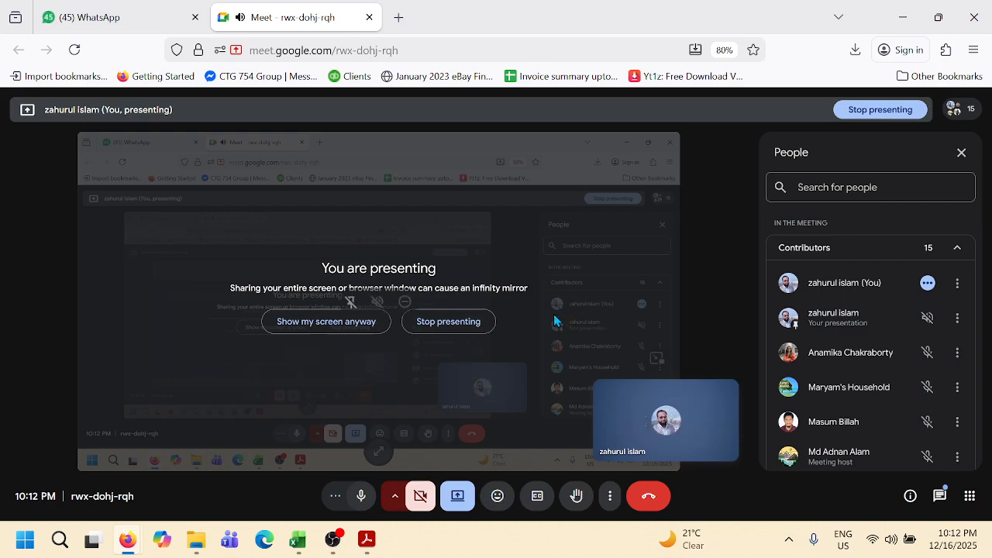
left_click(135, 17)
left_click(281, 19)
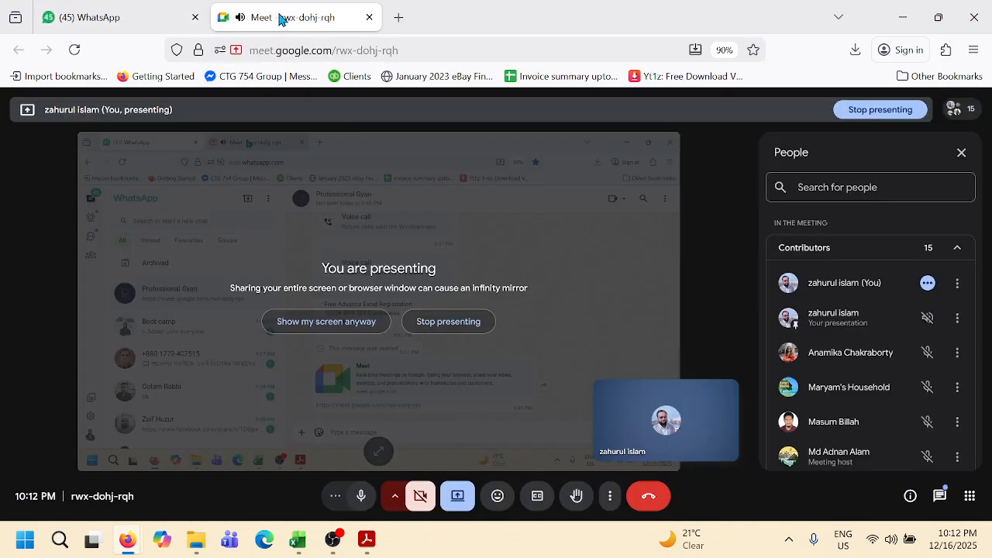
Return to Excel and review the account list on the Items sheet, including the Accounts Payable row and the first serial number.
left_click(297, 541)
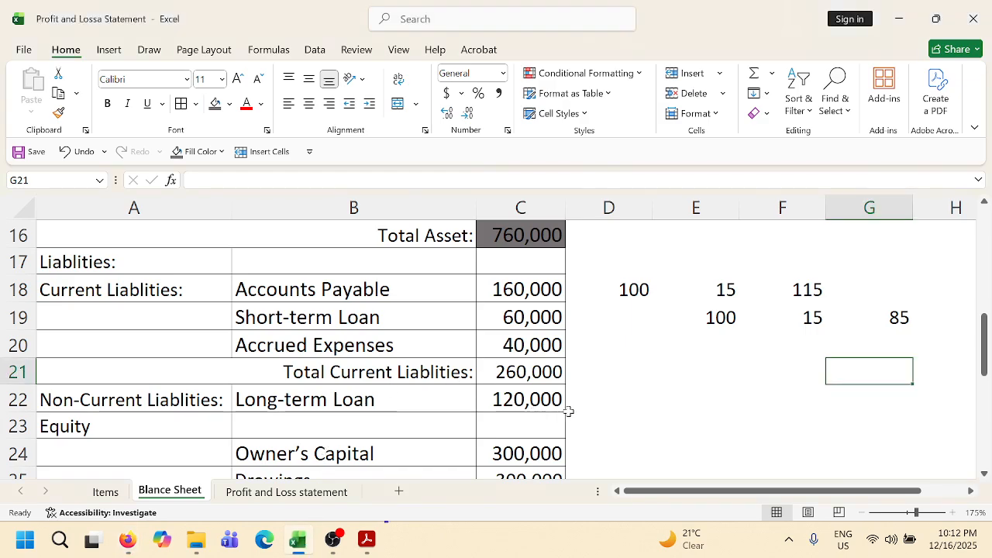
left_click(716, 401)
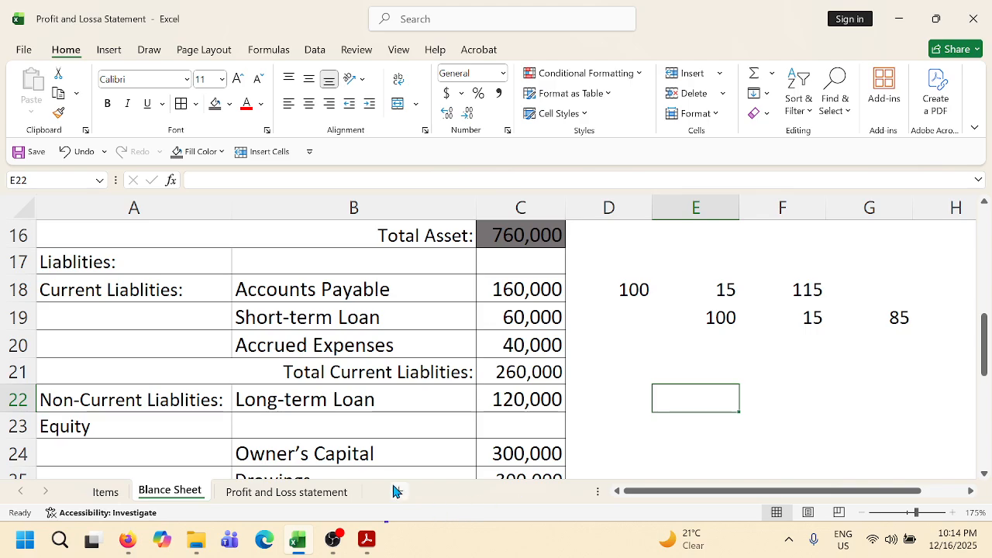
scroll(515, 372, "down", 4)
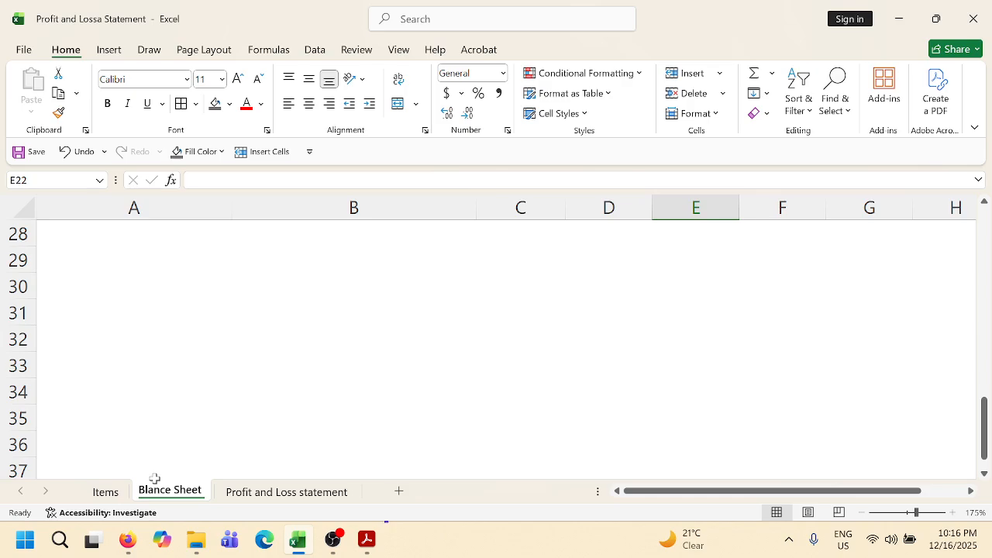
left_click(105, 491)
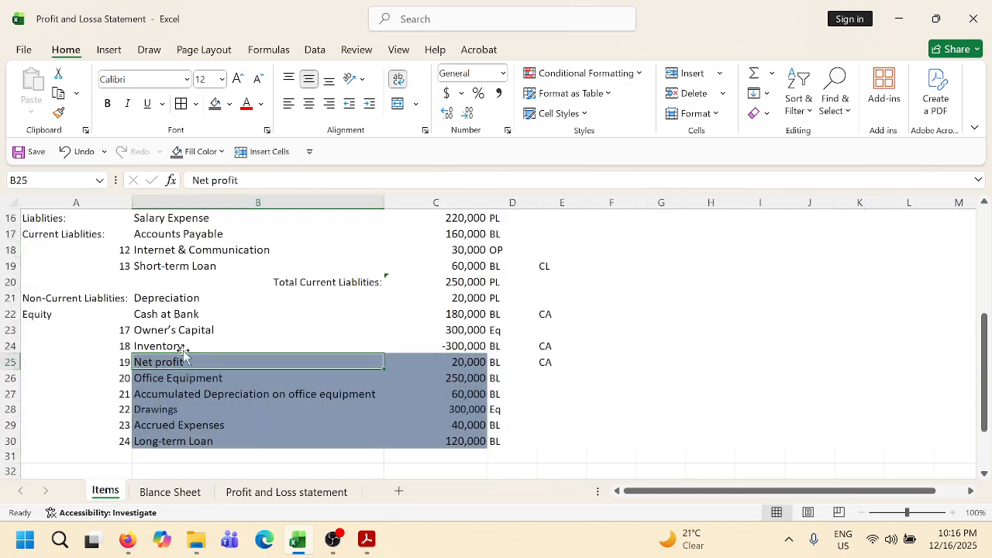
left_click_drag(171, 233, 399, 234)
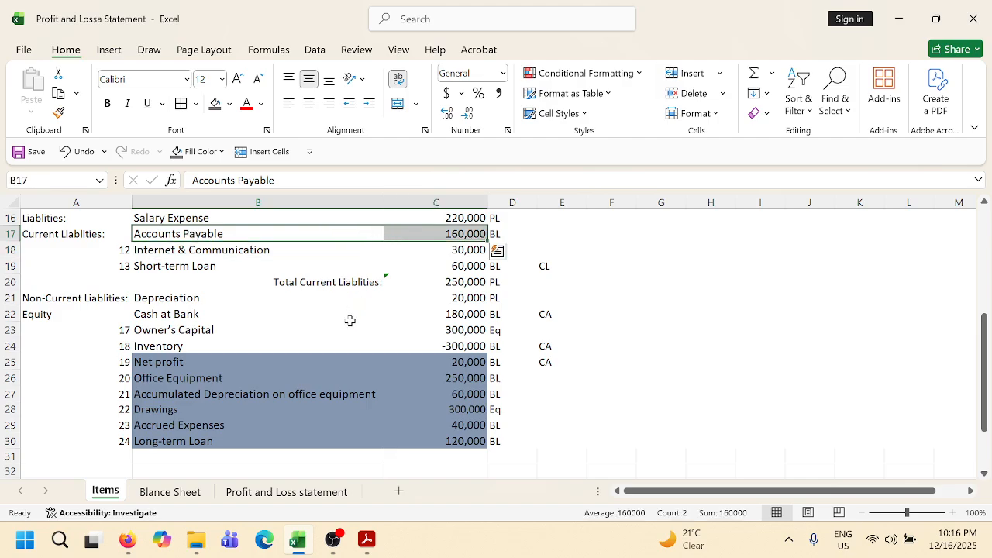
scroll(314, 374, "up", 4)
scroll(286, 351, "up", 1)
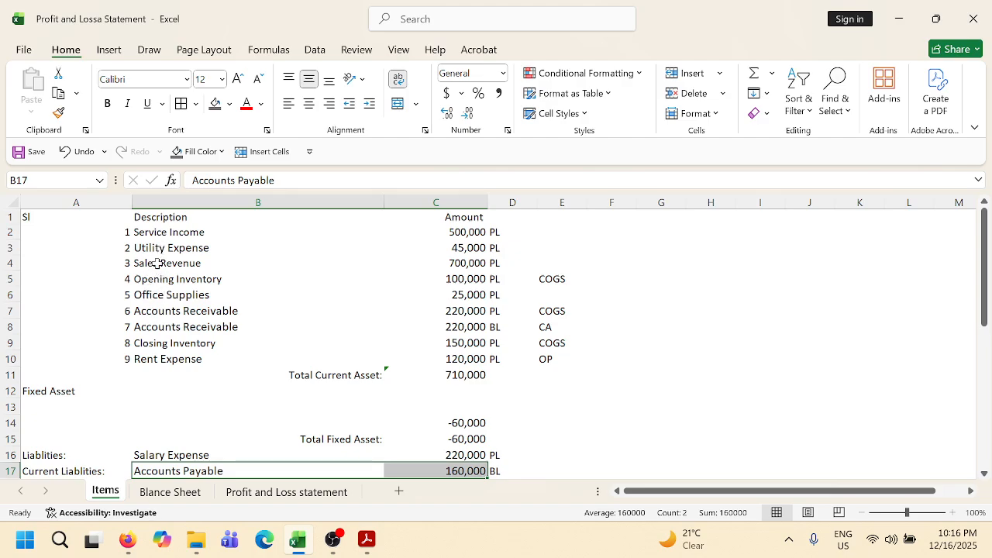
left_click(115, 234)
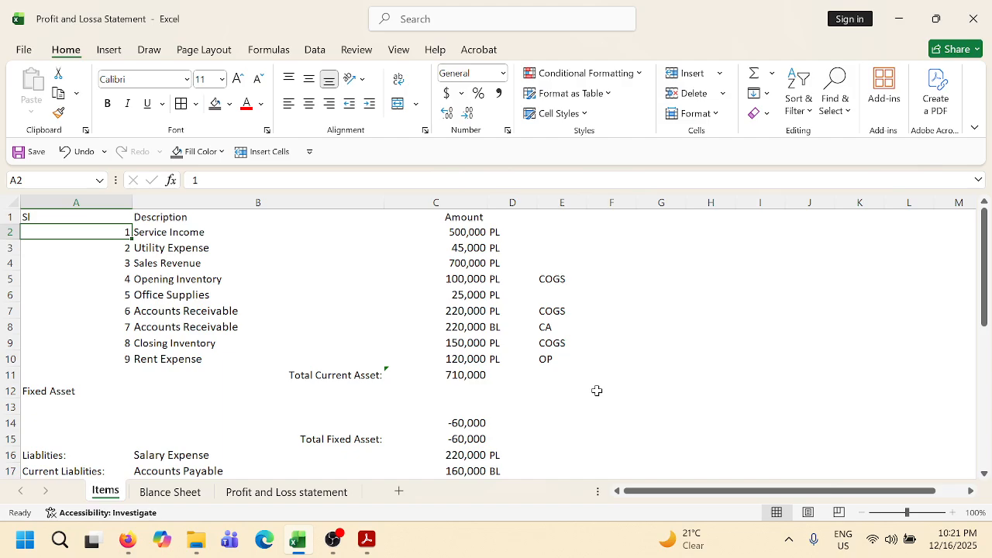
Switch to Firefox, open QuickBooks Online in a new tab and sign in to the first listed account with its saved password.
left_click(127, 540)
left_click(133, 458)
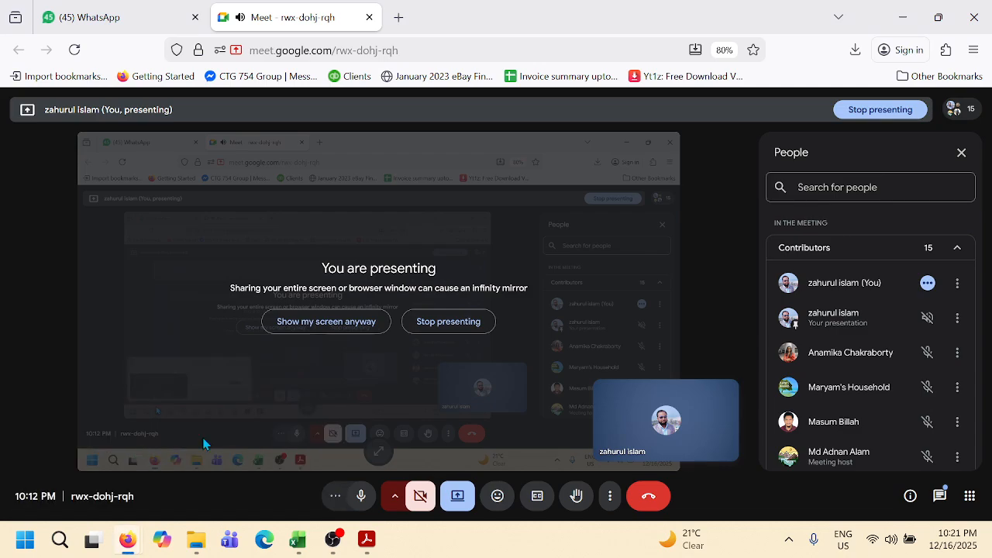
left_click(399, 17)
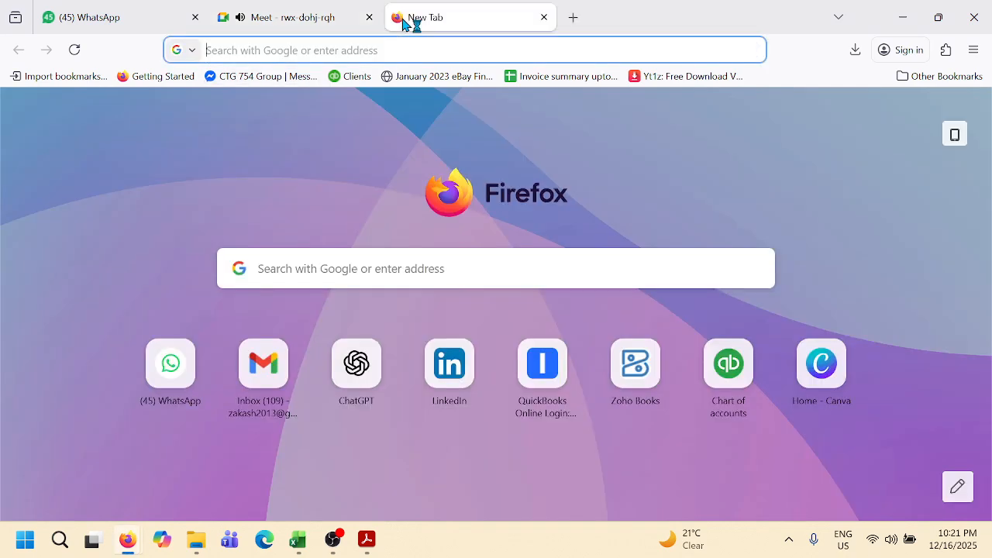
left_click(735, 376)
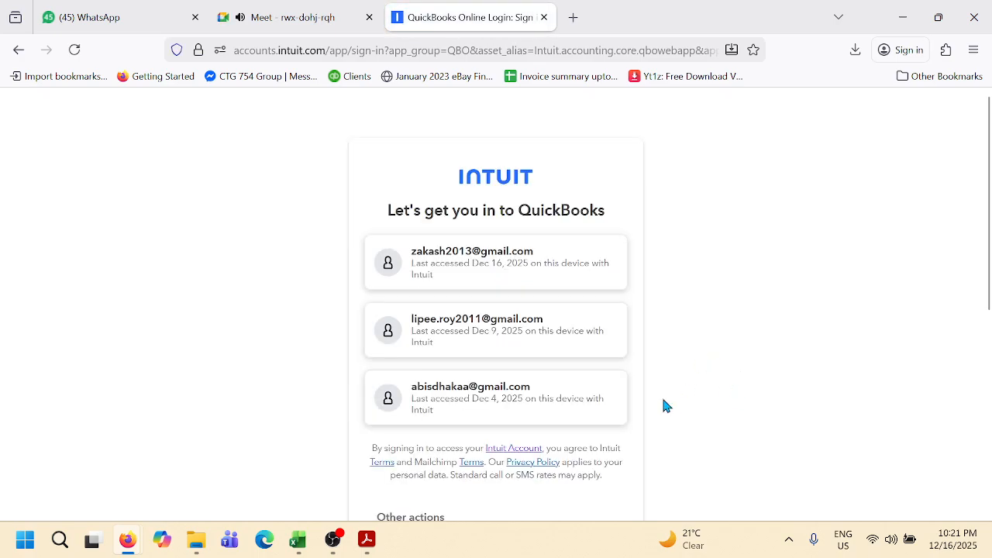
scroll(593, 302, "down", 2)
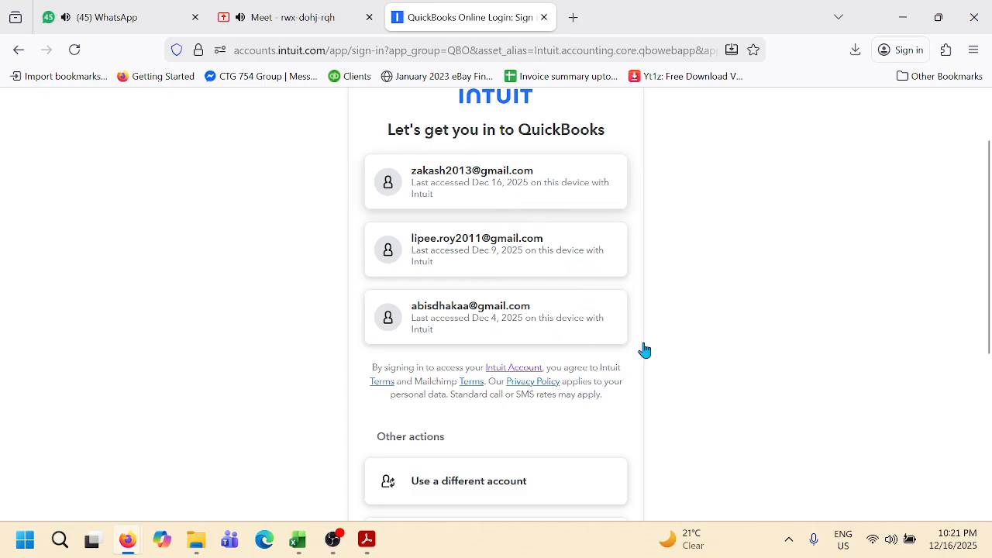
scroll(537, 294, "up", 2)
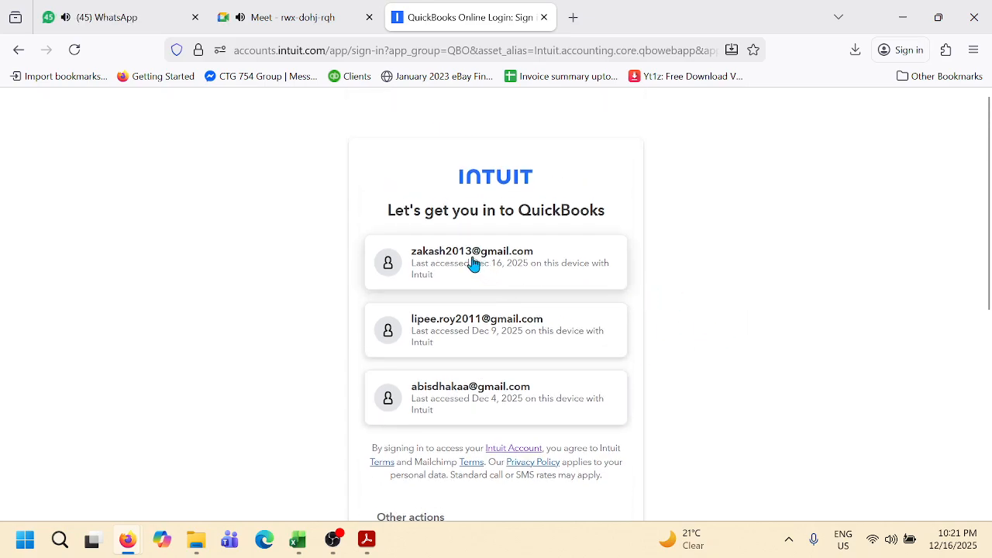
left_click(447, 258)
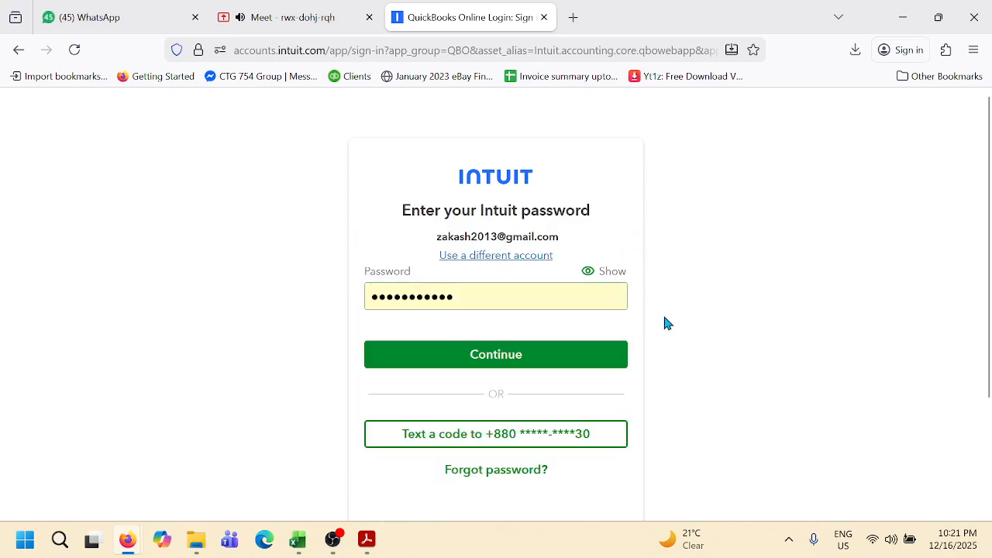
left_click(502, 355)
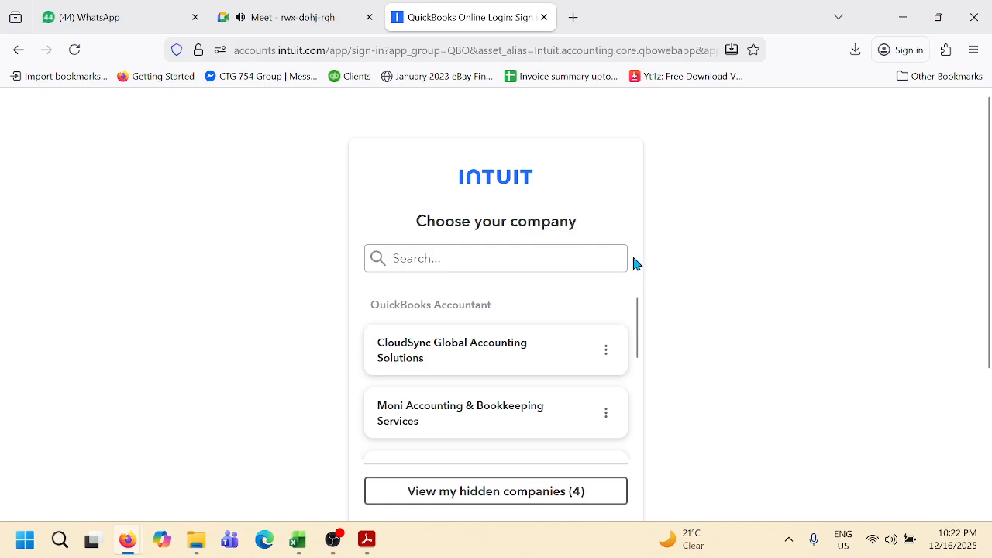
Examine the QuickBooks Accountant and QuickBooks Online companies offered on the company selection page.
scroll(612, 256, "down", 2)
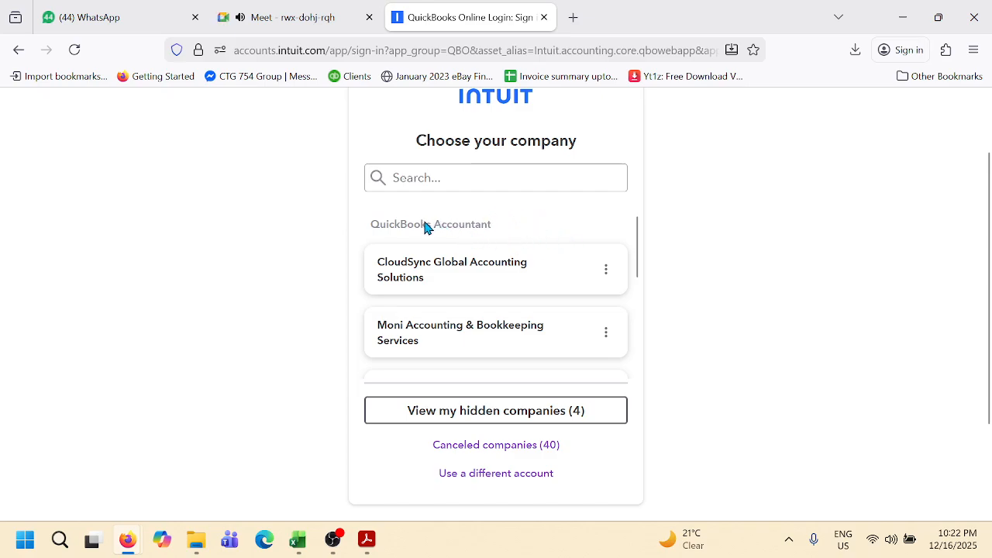
scroll(499, 258, "down", 2)
scroll(505, 255, "down", 3)
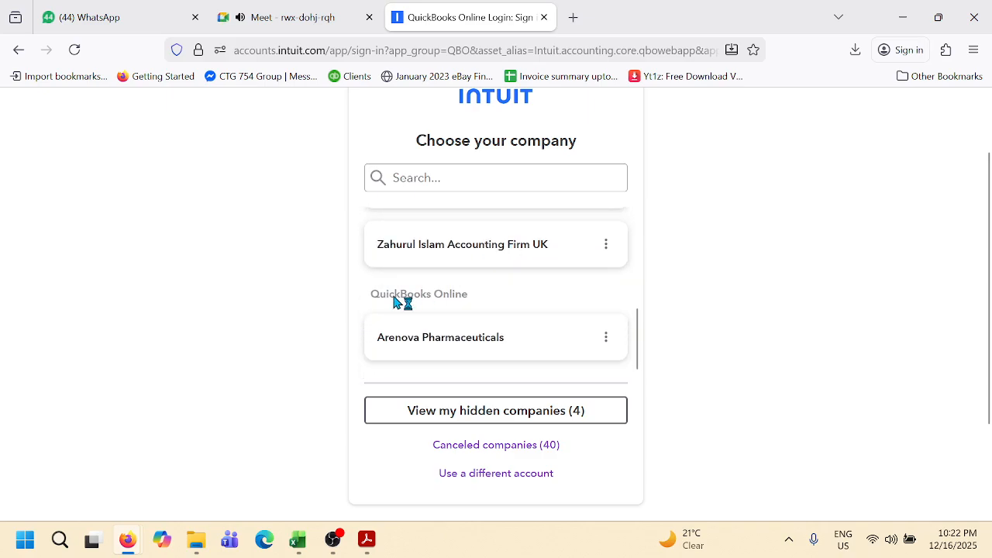
scroll(523, 306, "down", 2)
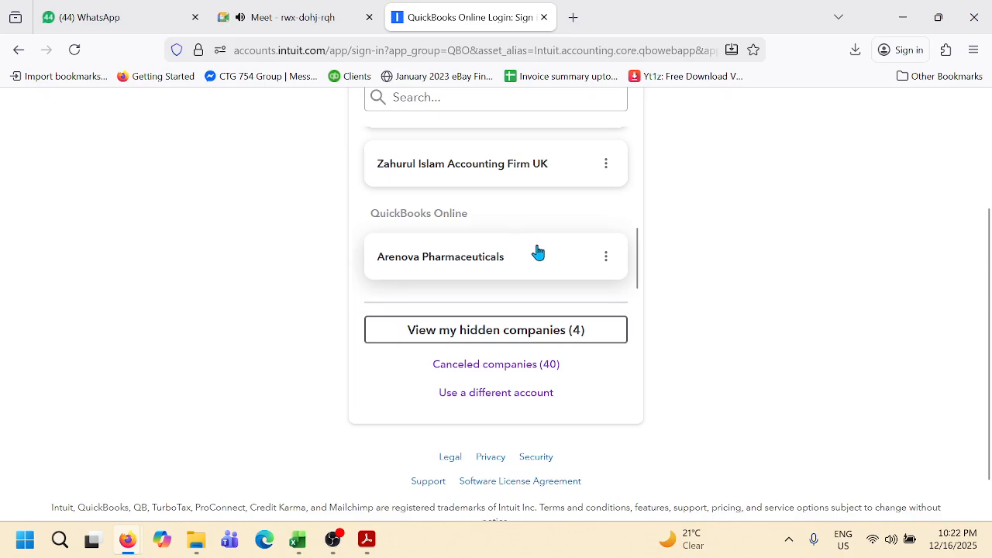
scroll(509, 232, "down", 1)
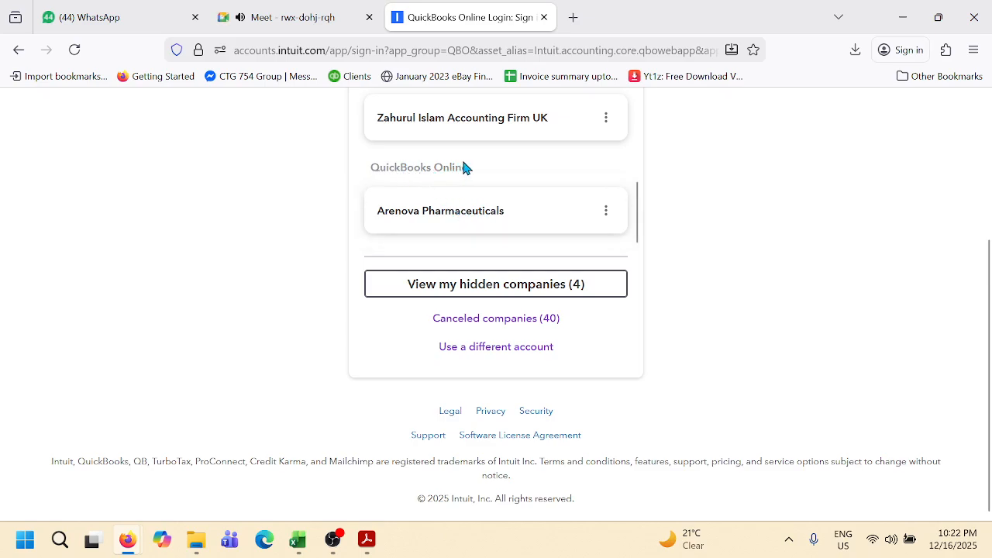
scroll(493, 225, "up", 8)
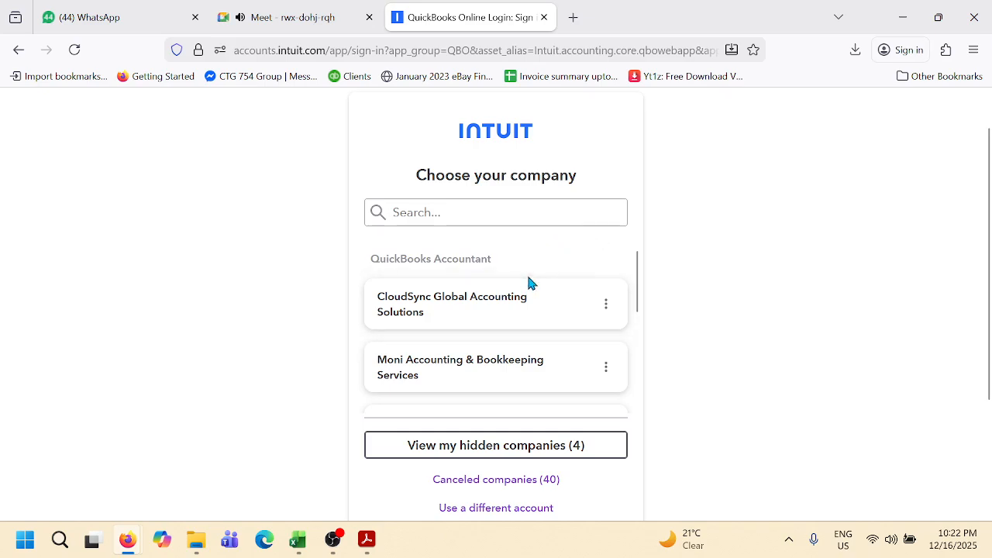
left_click(571, 296)
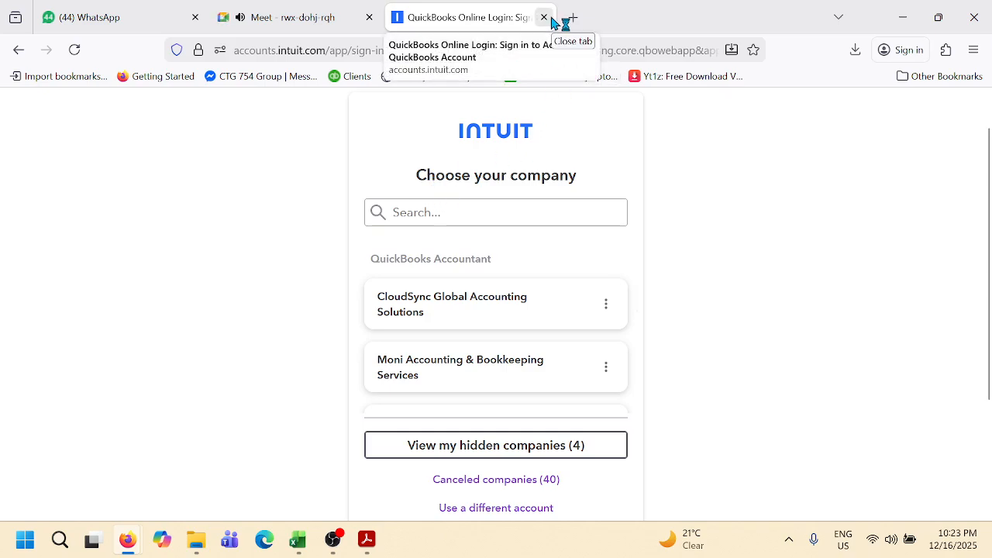
Return to the Google Meet call, check its participant list, then mute the microphone and leave the meeting.
left_click(315, 23)
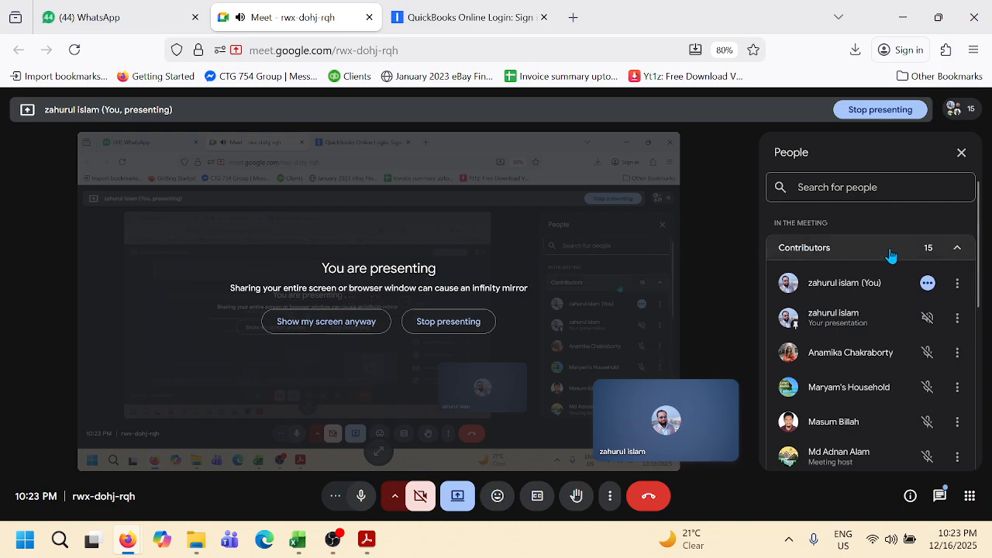
scroll(888, 297, "down", 3)
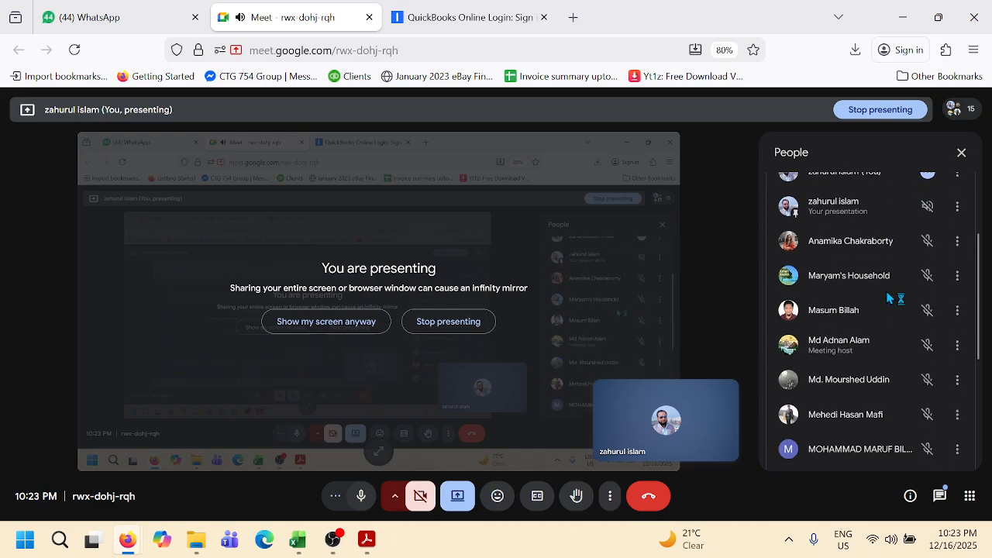
scroll(892, 334, "down", 2)
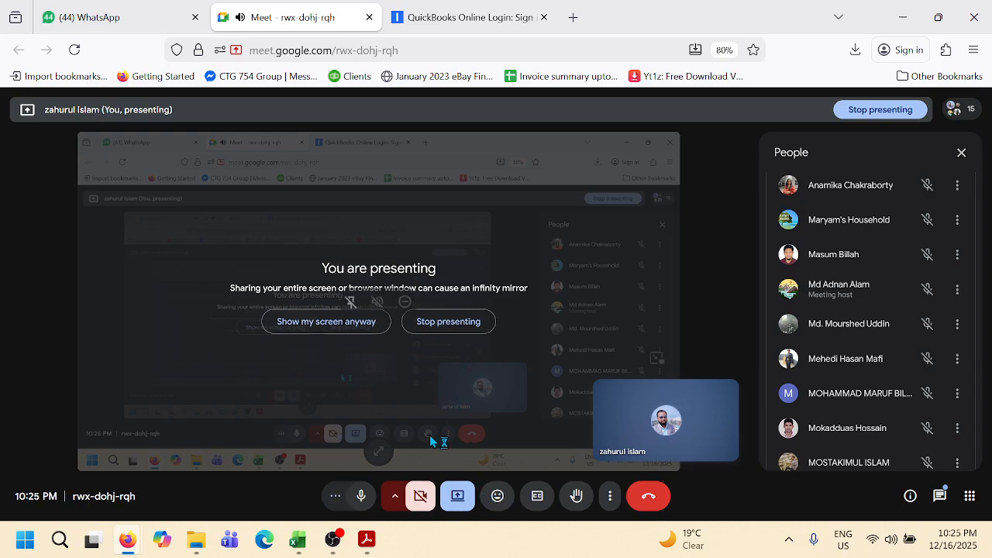
left_click(362, 500)
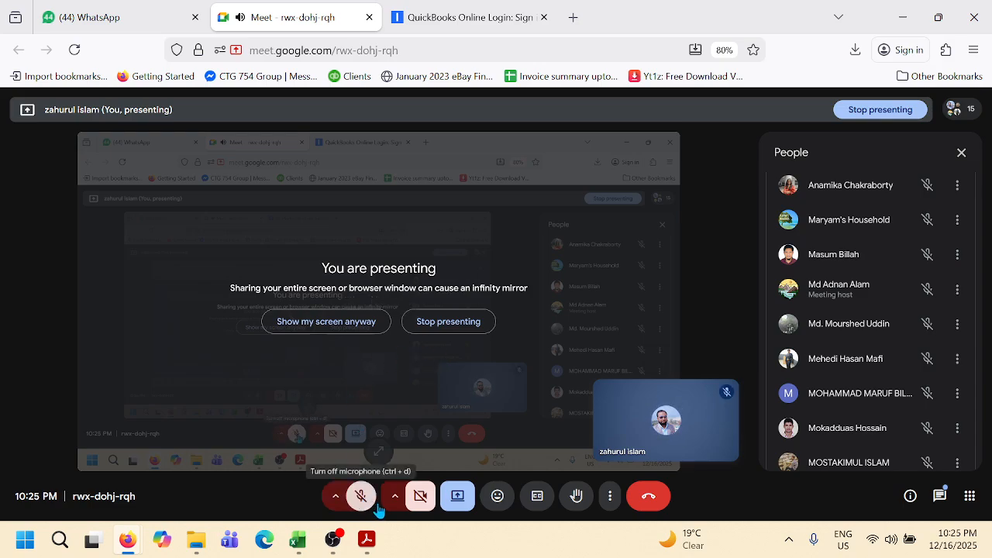
left_click(654, 504)
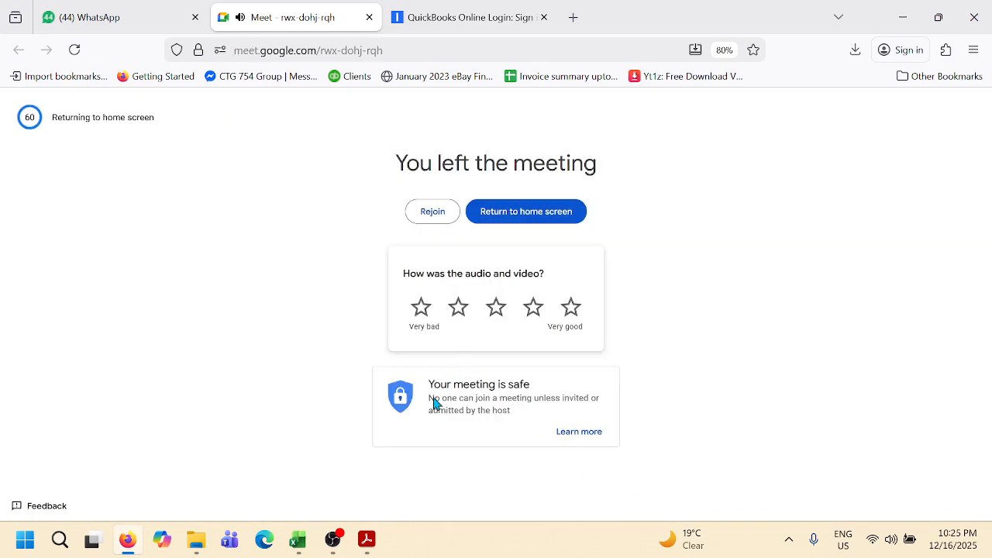